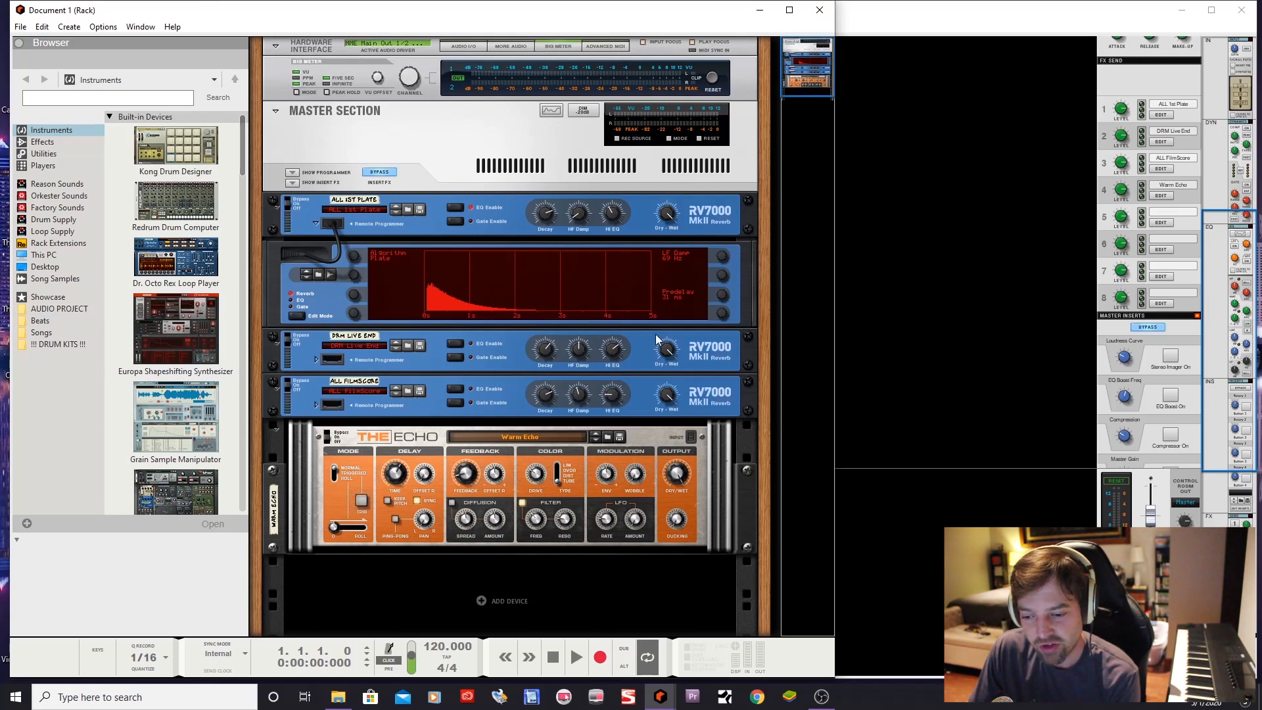
right_click(588, 584)
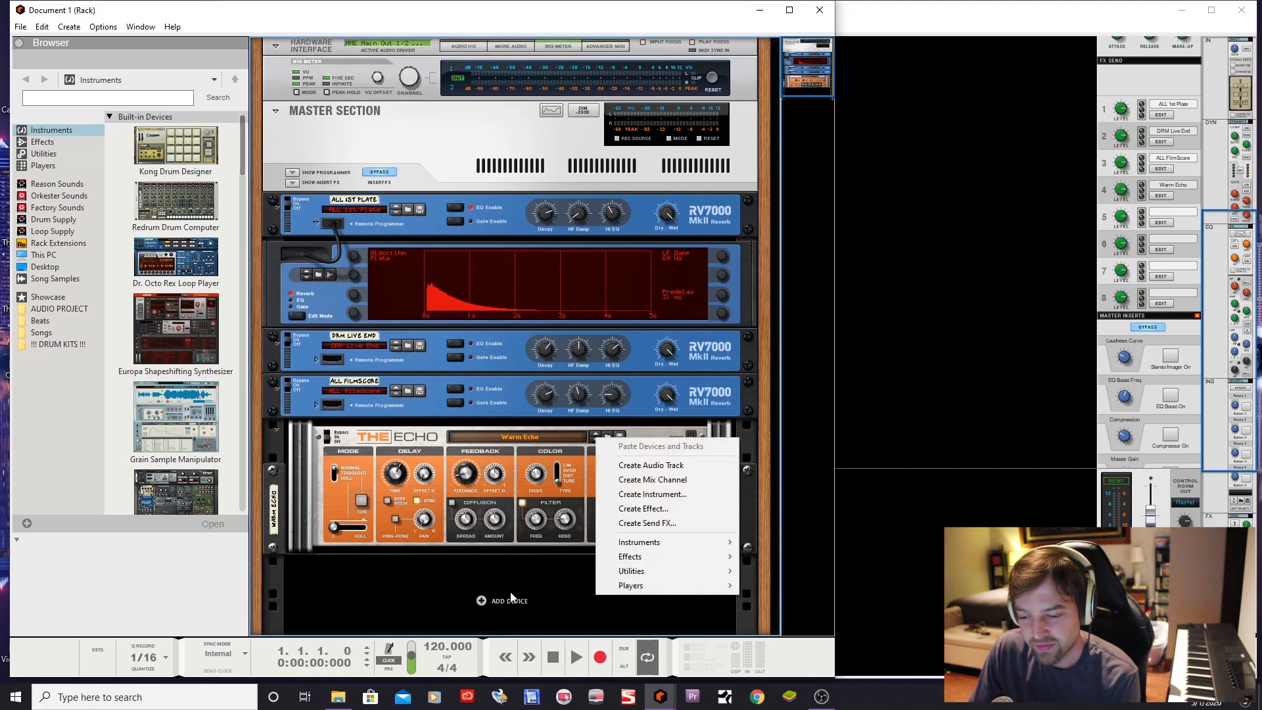
click(433, 589)
right_click(432, 589)
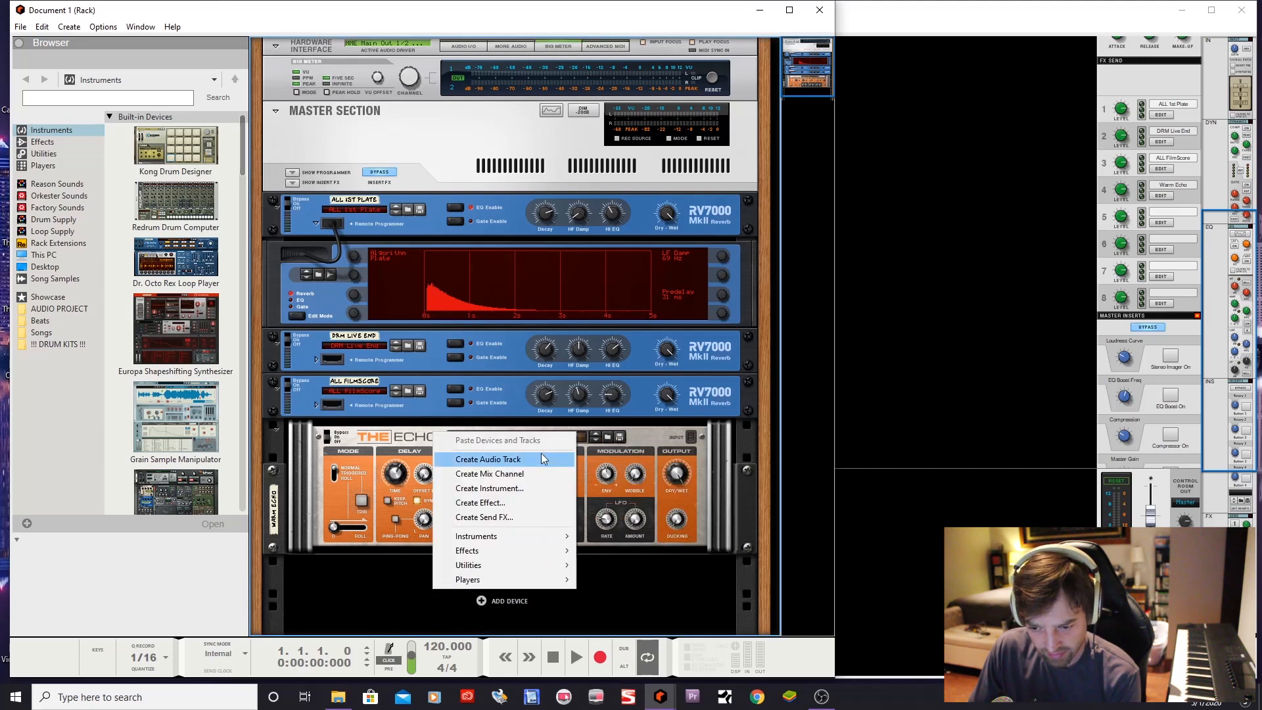
click(399, 597)
right_click(523, 587)
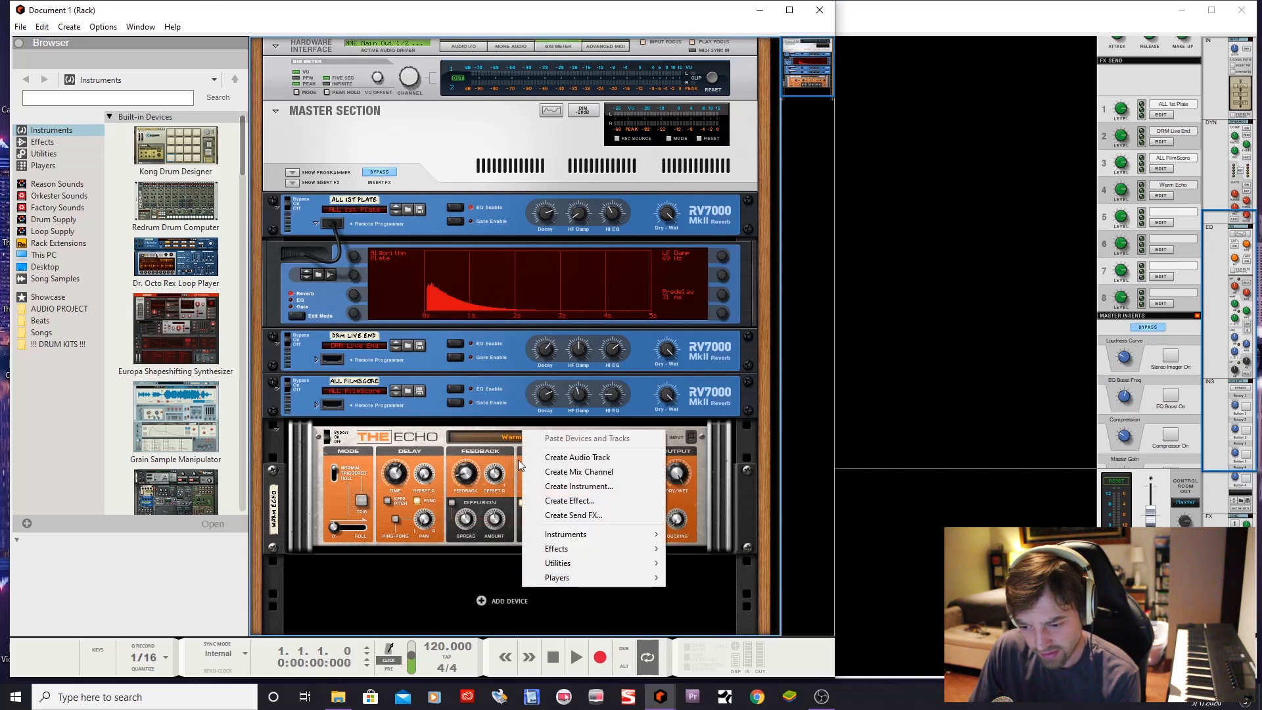
mouse_move(243, 155)
mouse_down()
mouse_move(261, 300)
mouse_move(266, 222)
mouse_move(250, 149)
mouse_up()
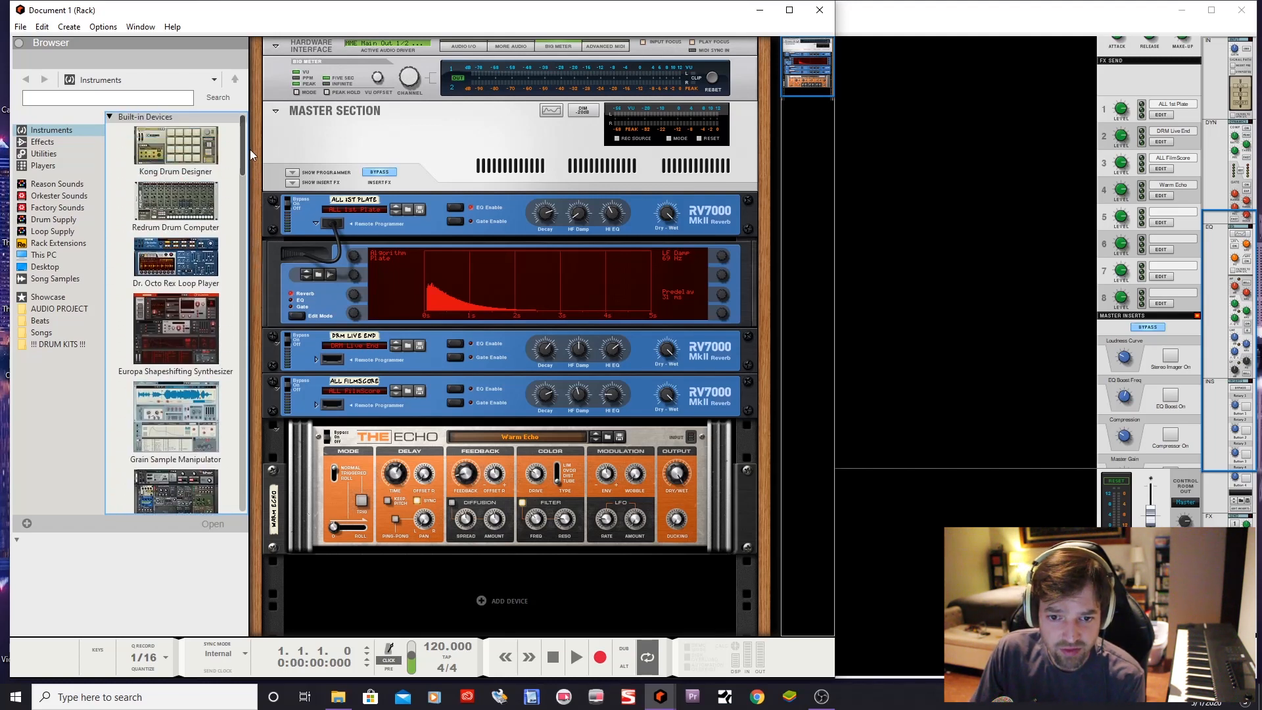
Look through the browser's built-in device categories: Instruments, Effects, Utilities and Players
click(38, 132)
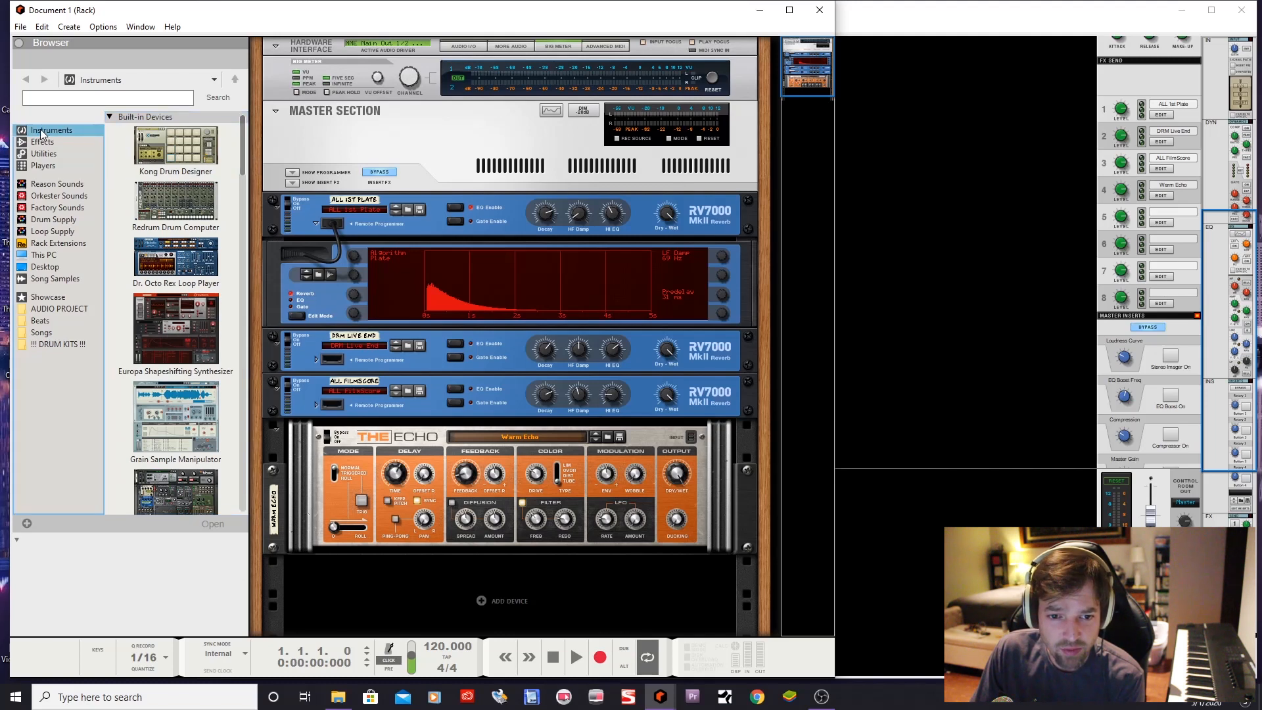
click(46, 143)
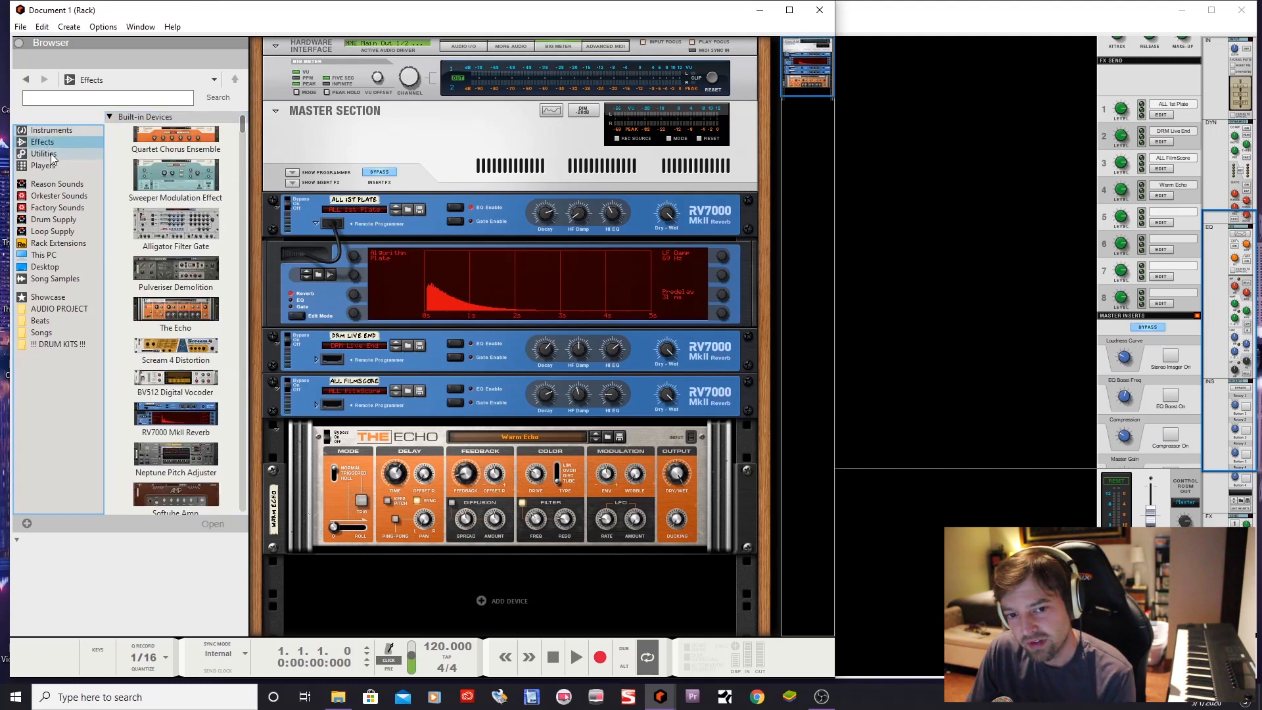
click(46, 154)
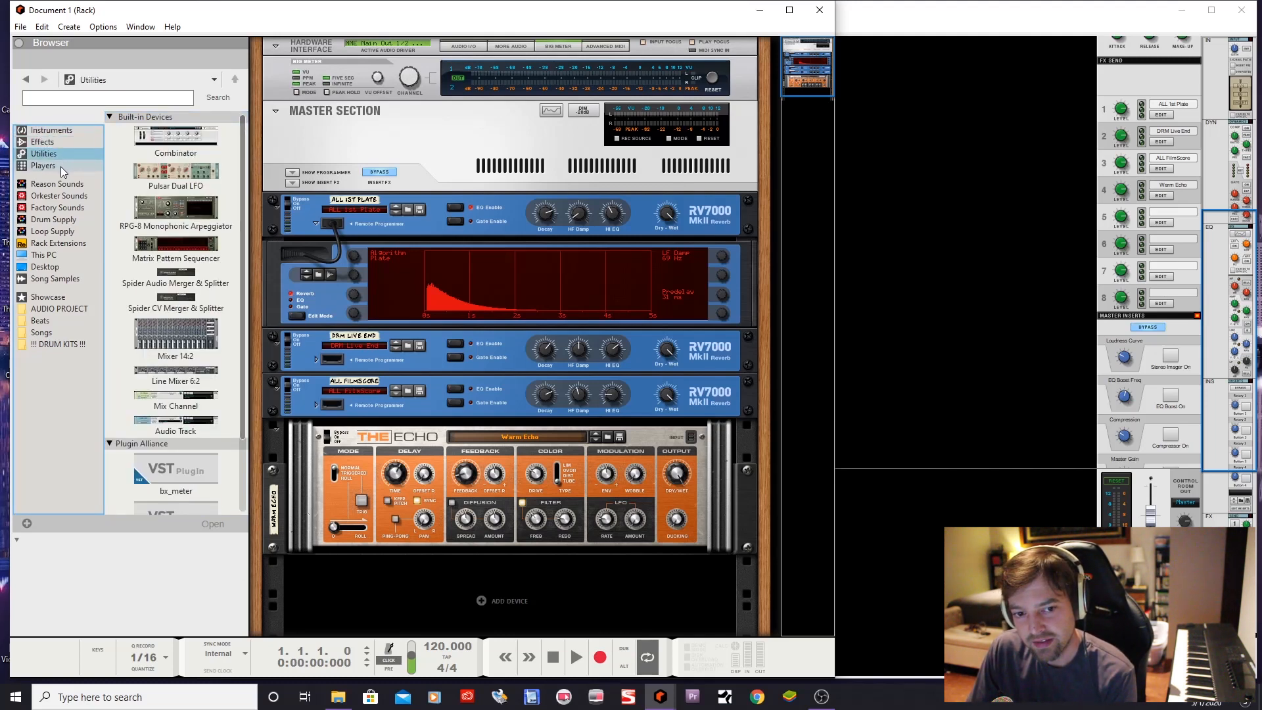
click(60, 167)
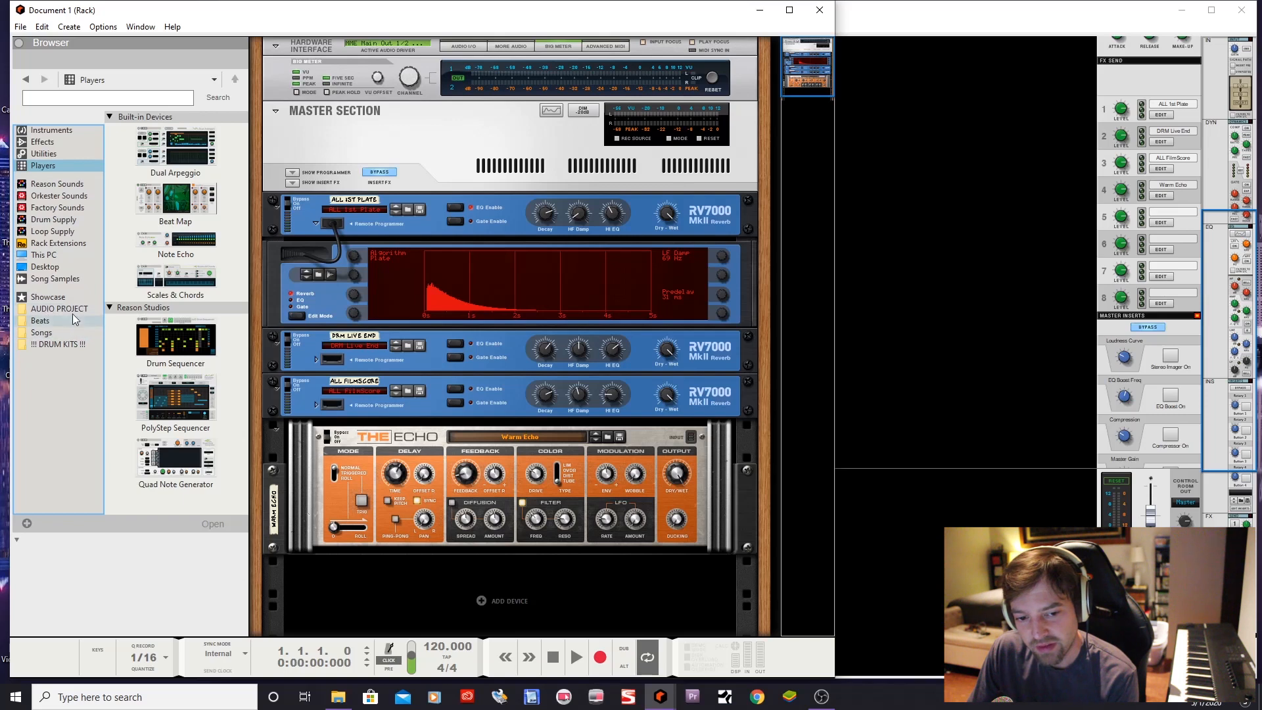
Find the Arcade VST among the instruments and add it to the rack below The Echo
click(62, 132)
scroll(183, 142, down, 10)
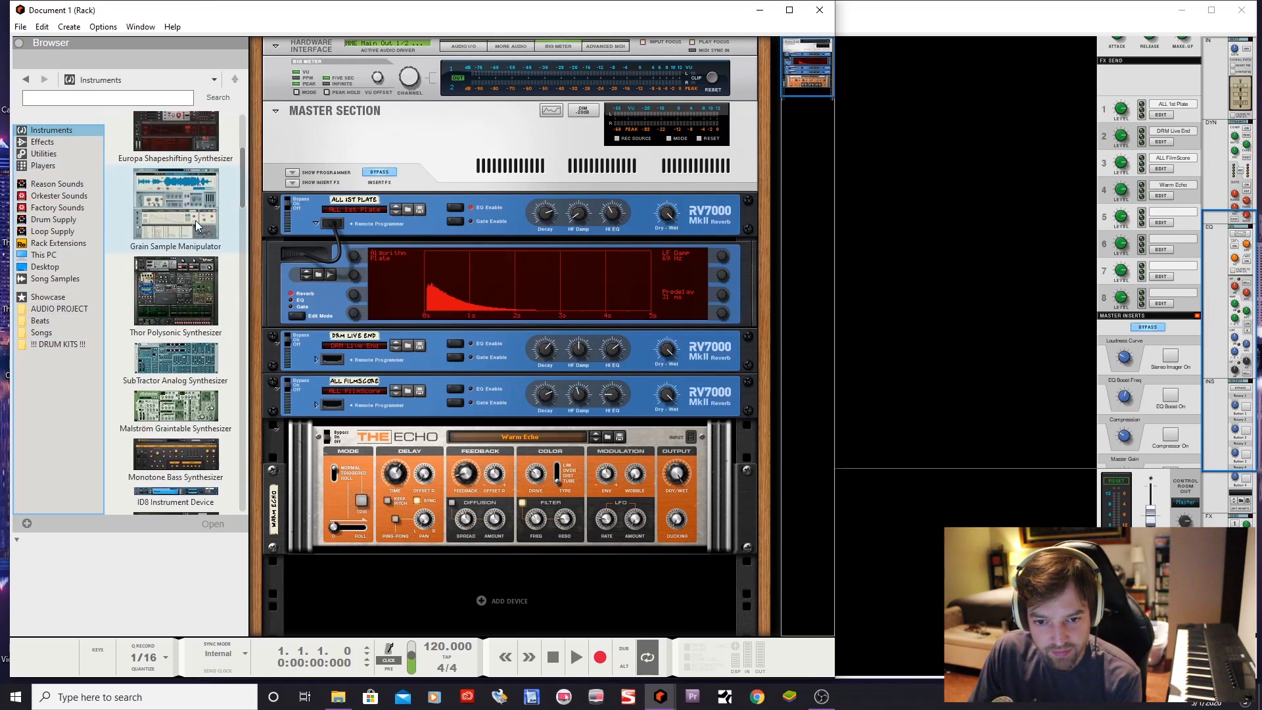
scroll(242, 234, down, 1)
drag(243, 233, 253, 404)
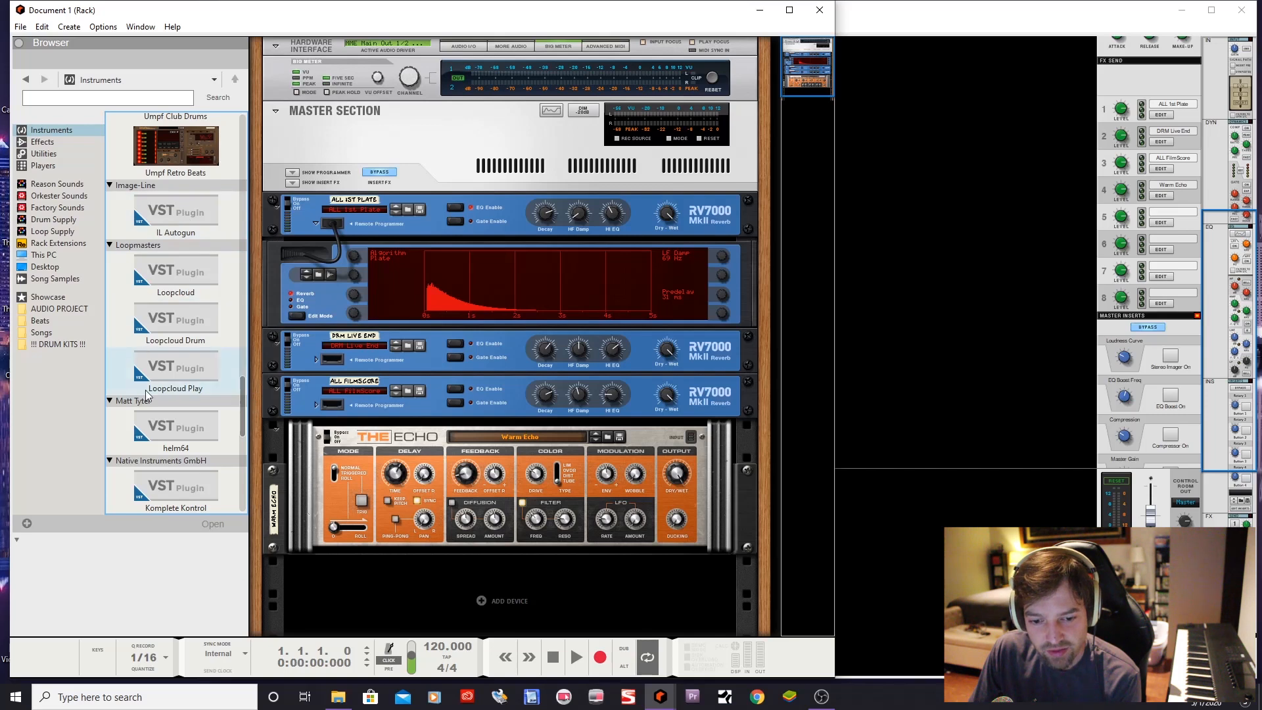
drag(241, 402, 239, 467)
drag(175, 314, 510, 553)
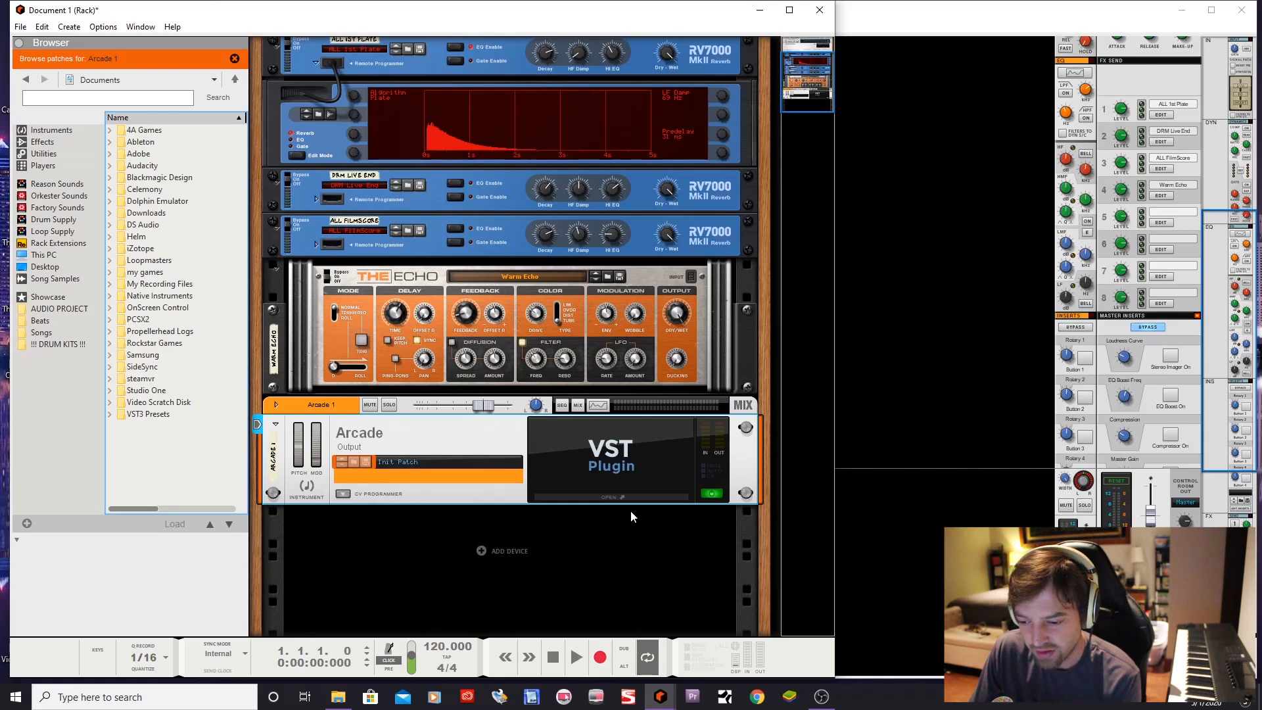
Open the Arcade plugin's own window and reposition it higher over the rack
click(618, 497)
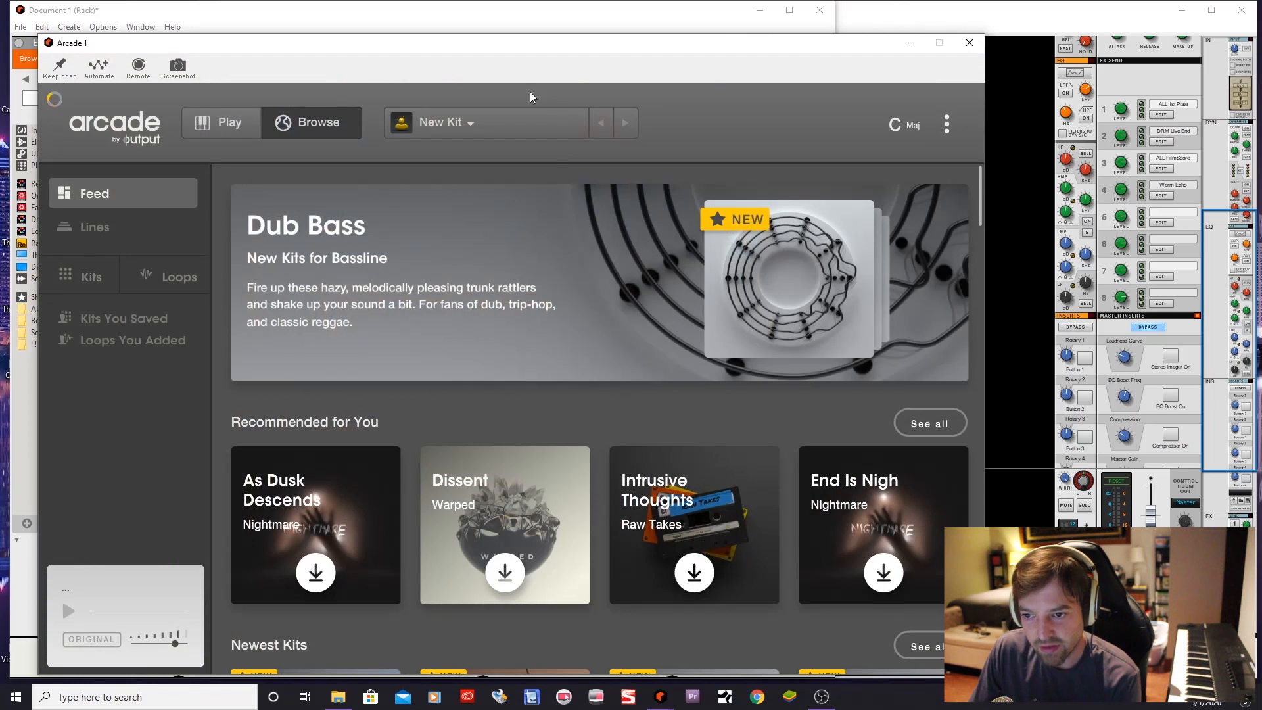
drag(486, 46, 551, 25)
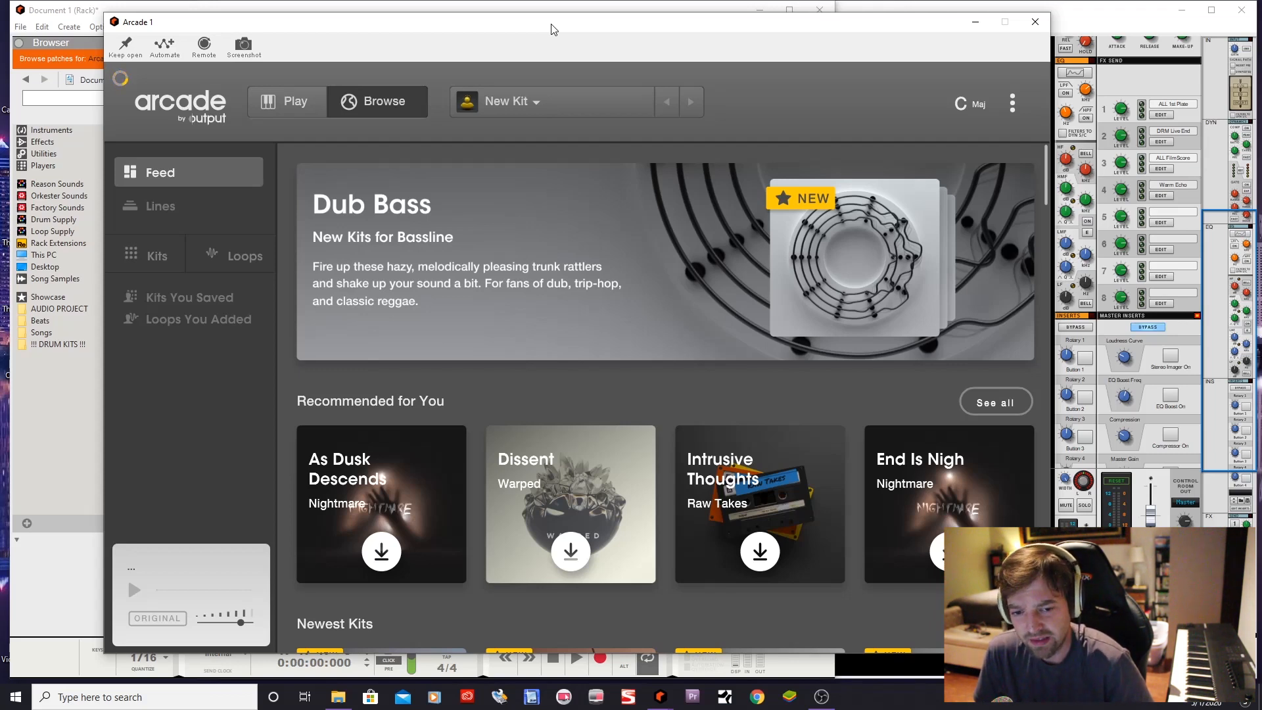
Browse Arcade's feed and its product lines, and open the Chopped line
click(172, 208)
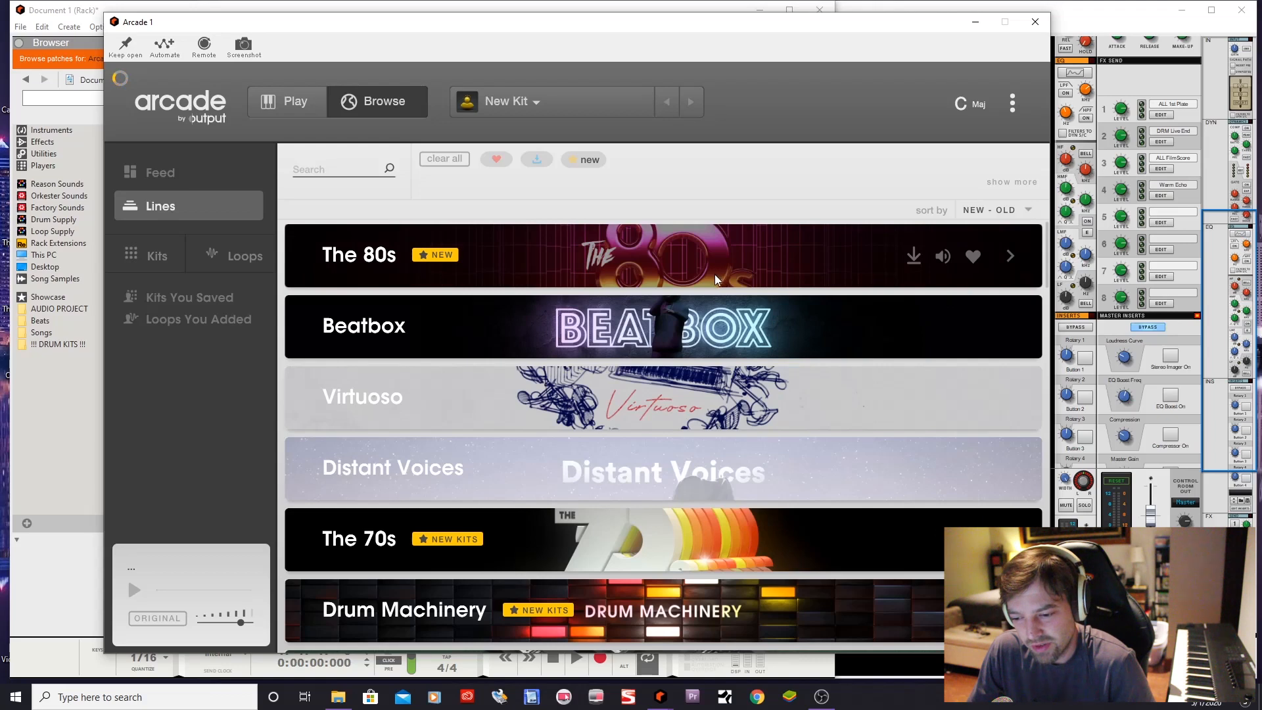
scroll(750, 328, down, 4)
scroll(762, 348, up, 3)
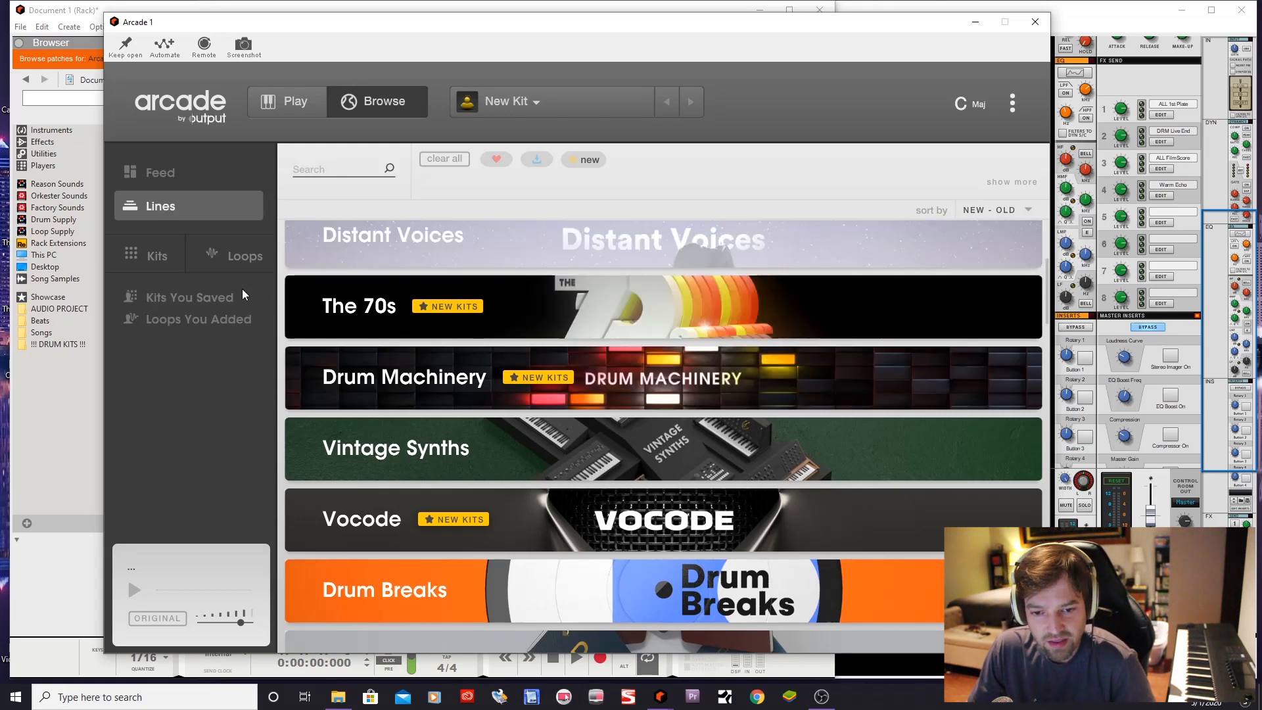
click(183, 173)
scroll(663, 408, down, 10)
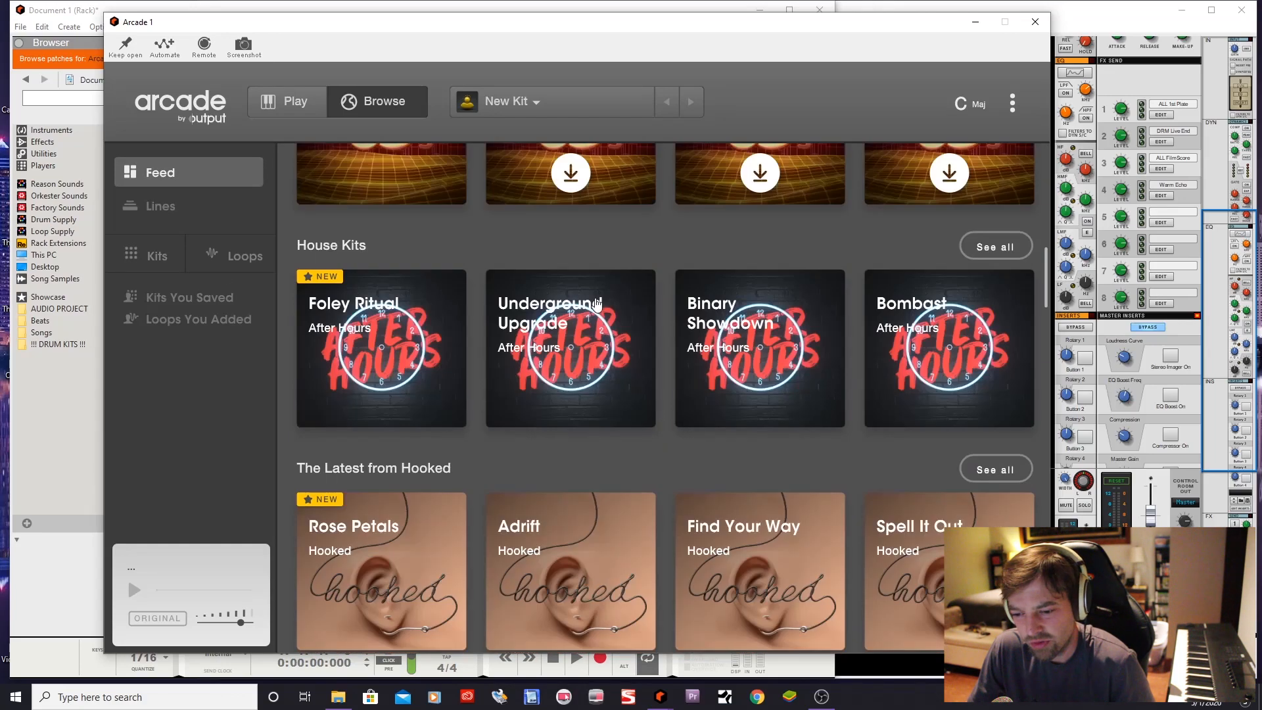
click(161, 208)
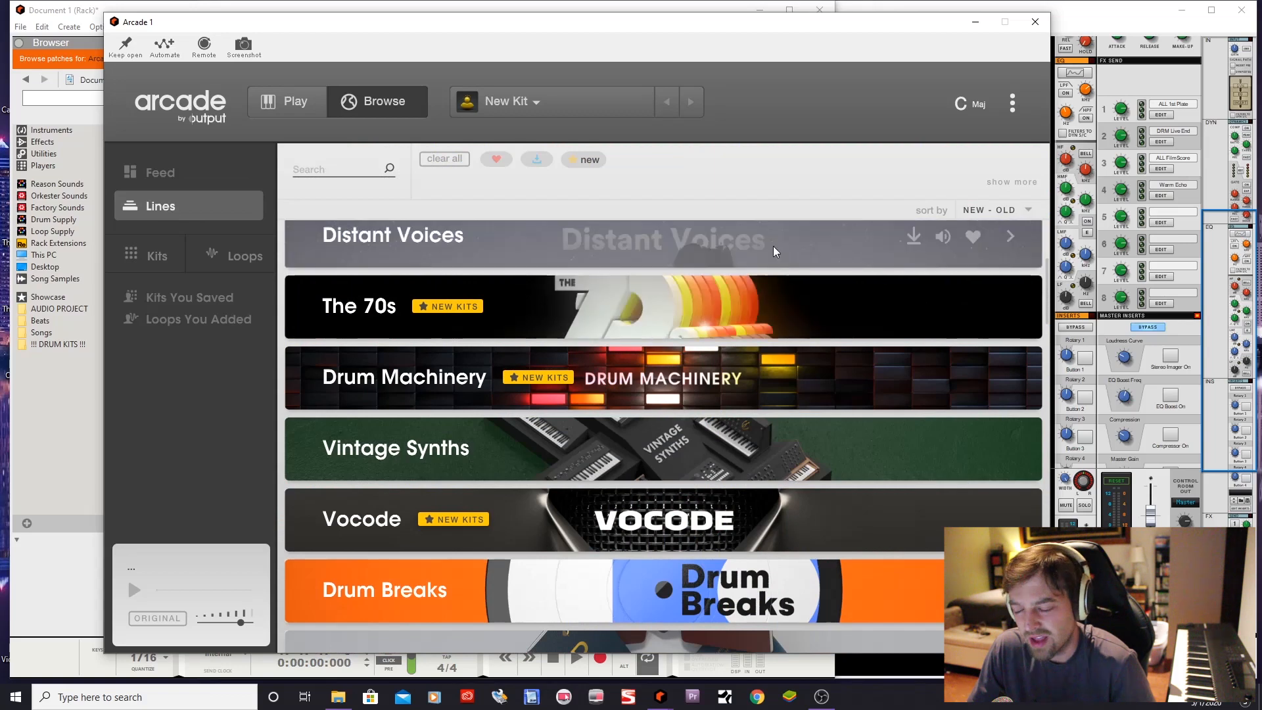
scroll(756, 358, down, 10)
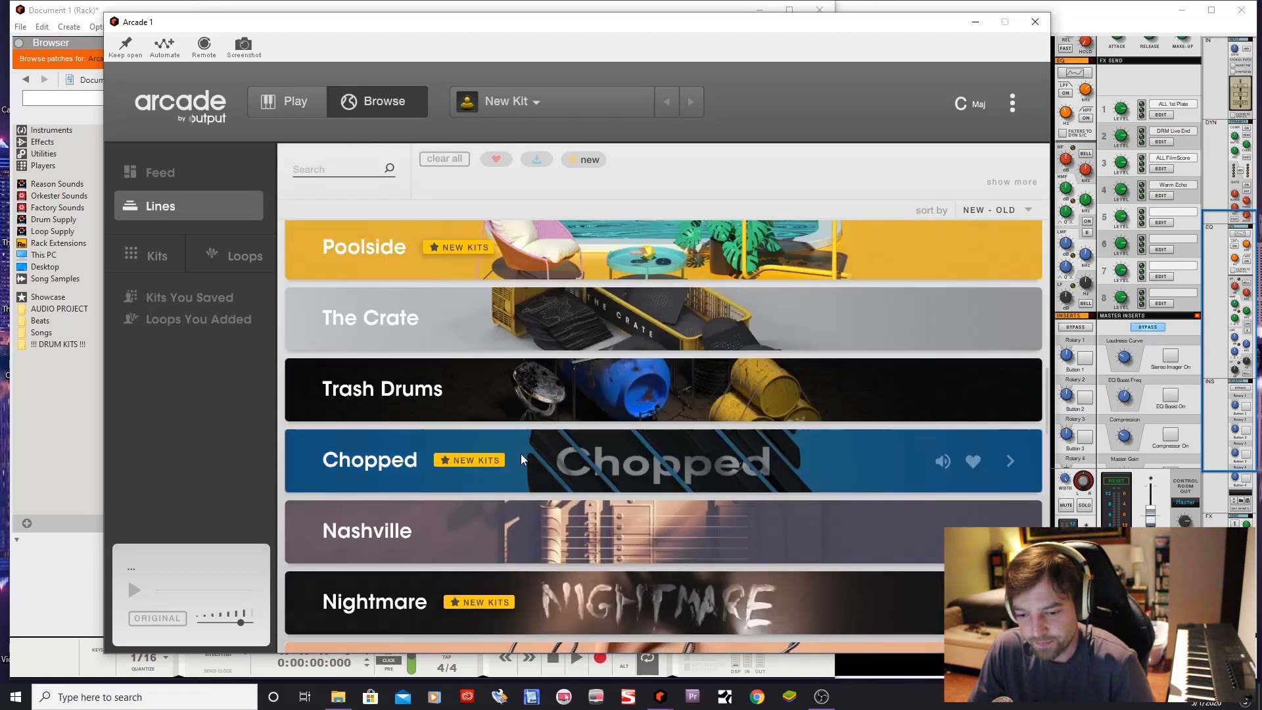
click(534, 456)
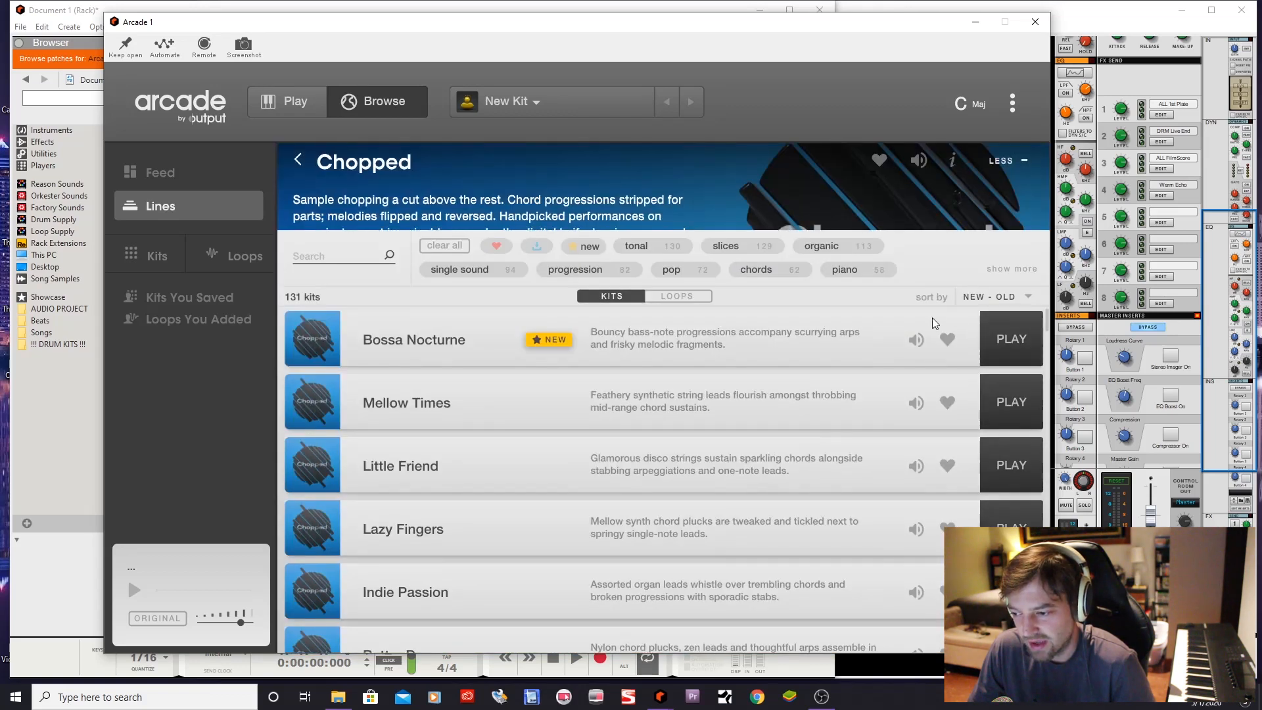
Preview the Bossa Nocturne kit in the Chopped line and load it for playing
click(916, 341)
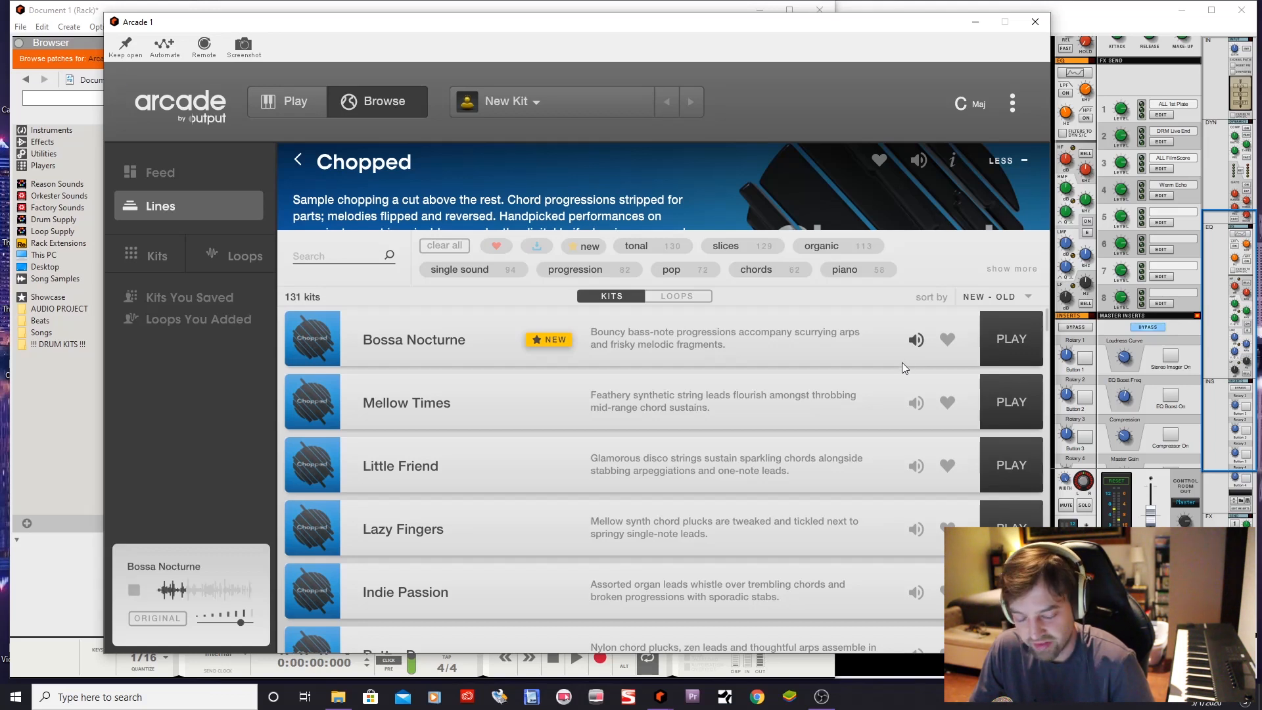
click(914, 340)
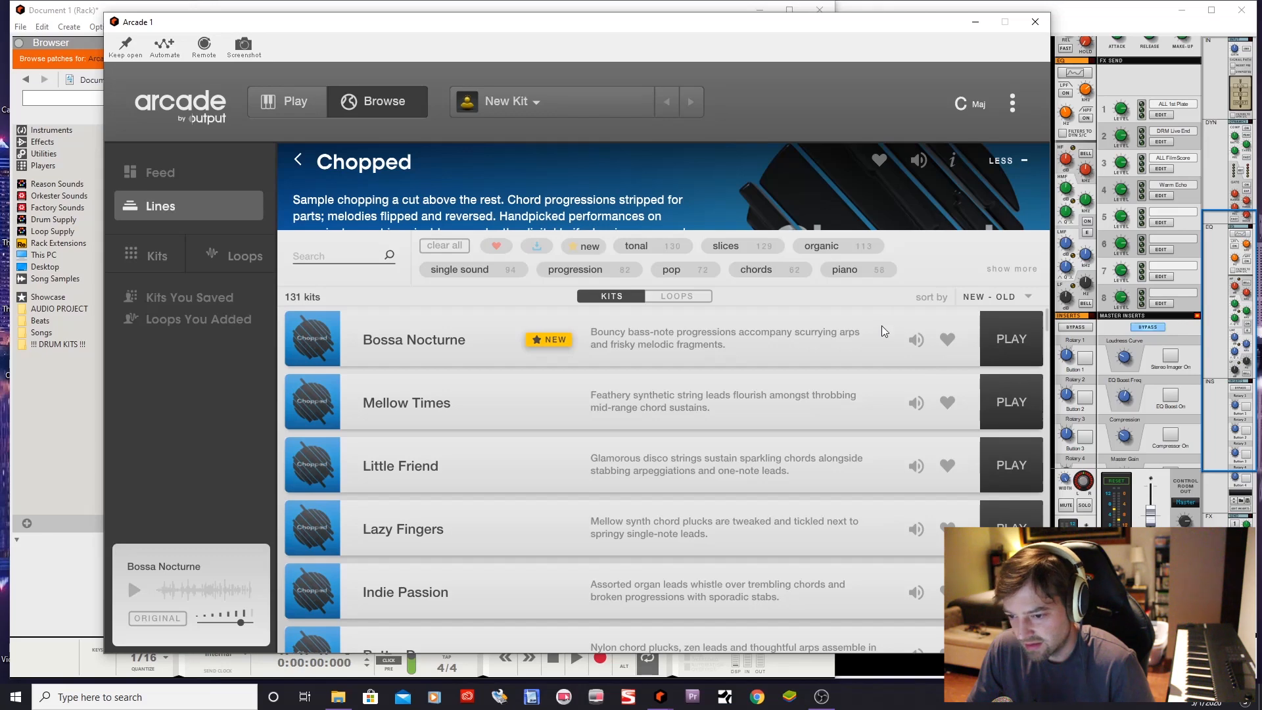
click(986, 360)
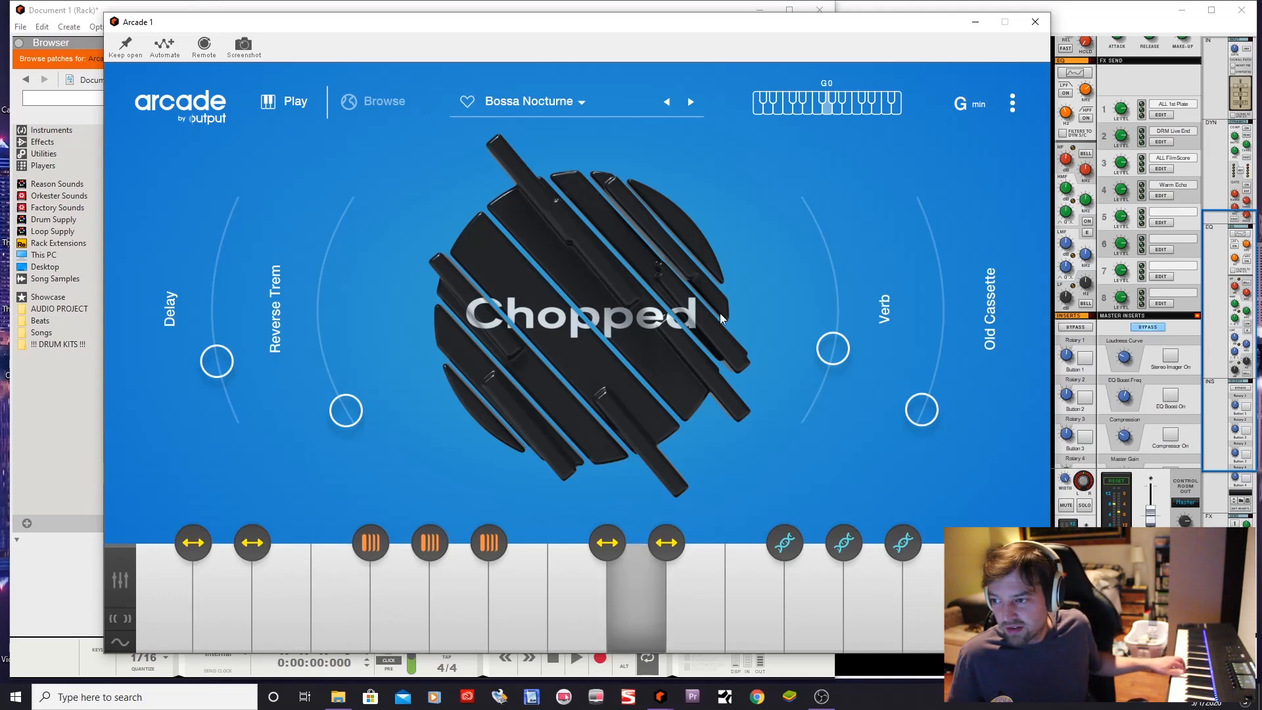
Look at the Bossa Nocturne kit's session key options, modulation overview and mixer
click(975, 109)
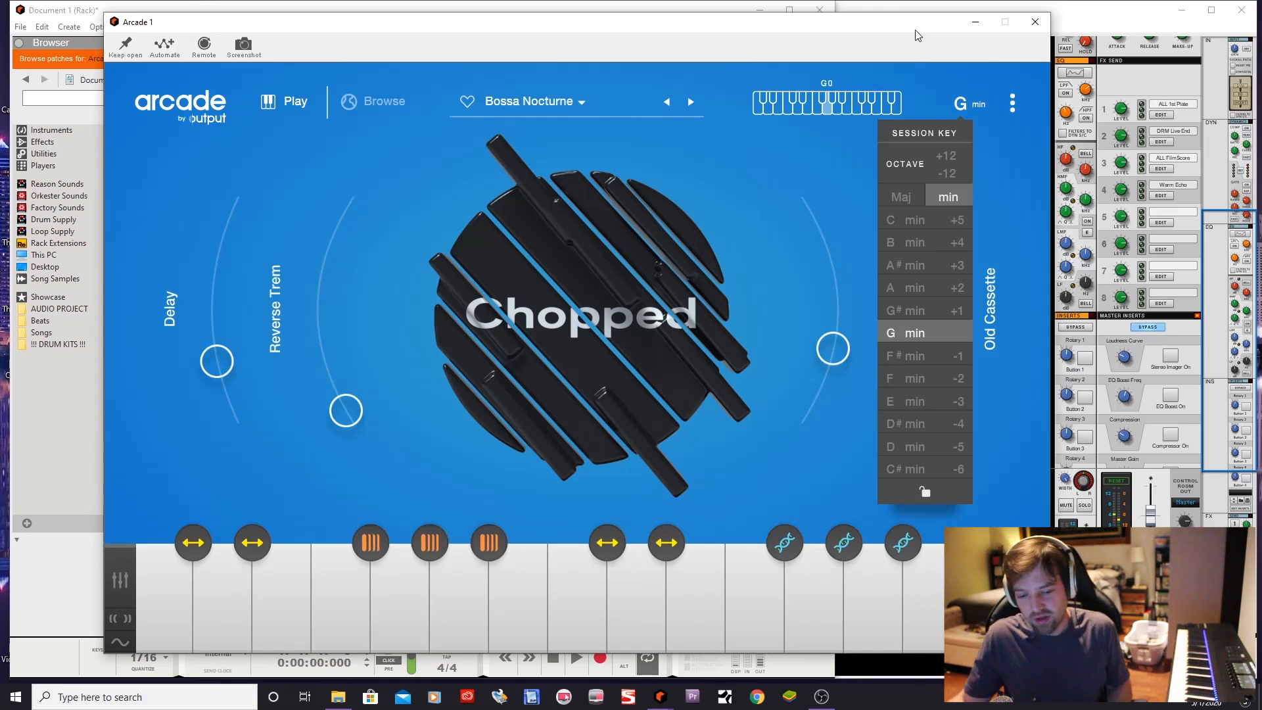
click(119, 642)
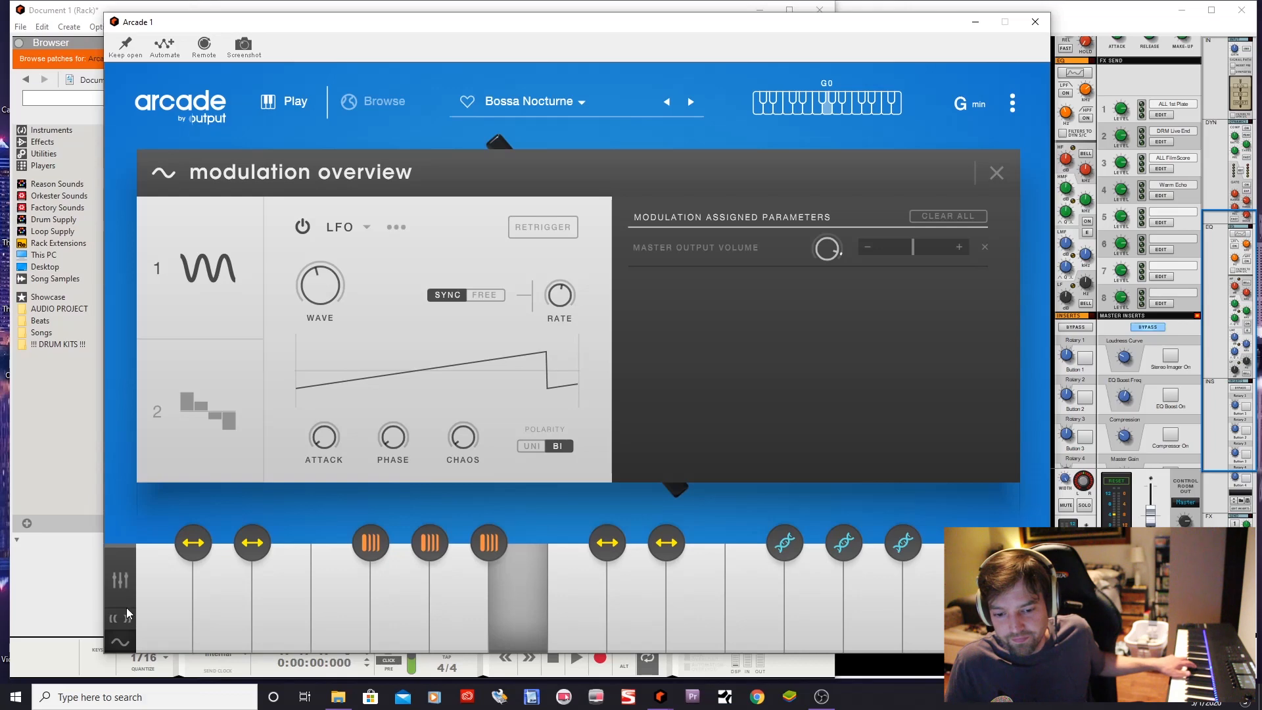
click(120, 580)
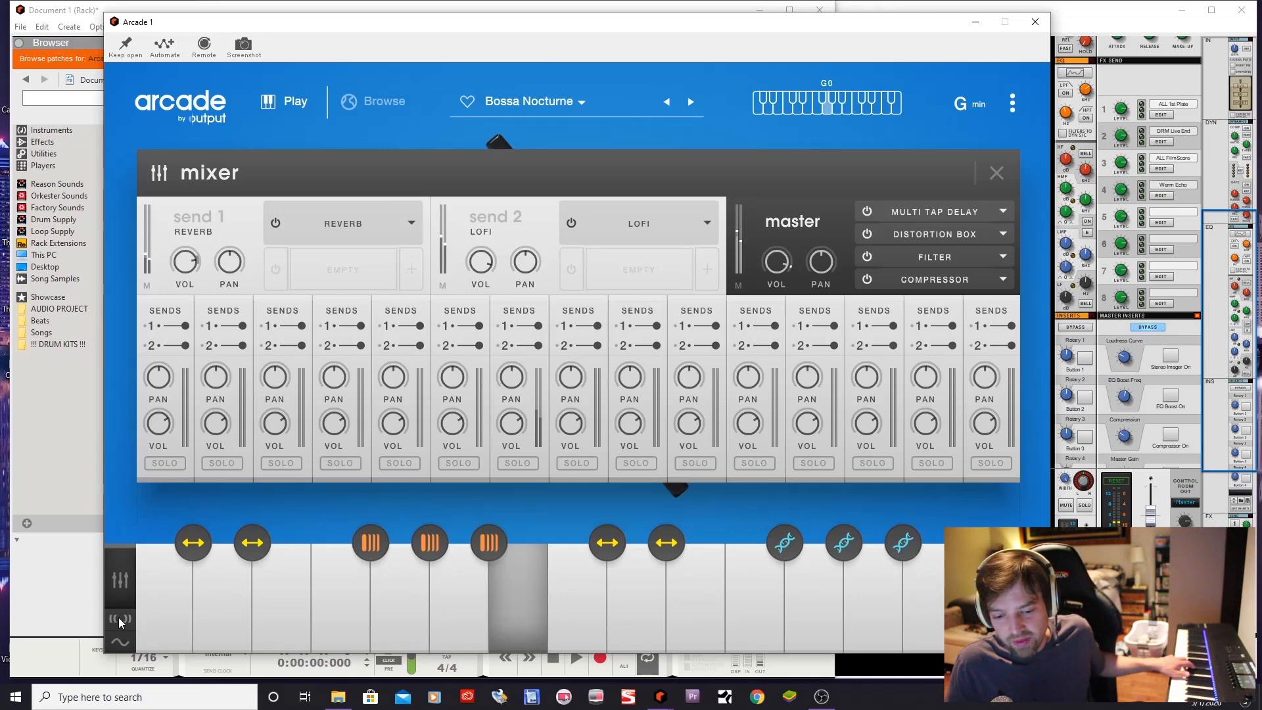
click(121, 587)
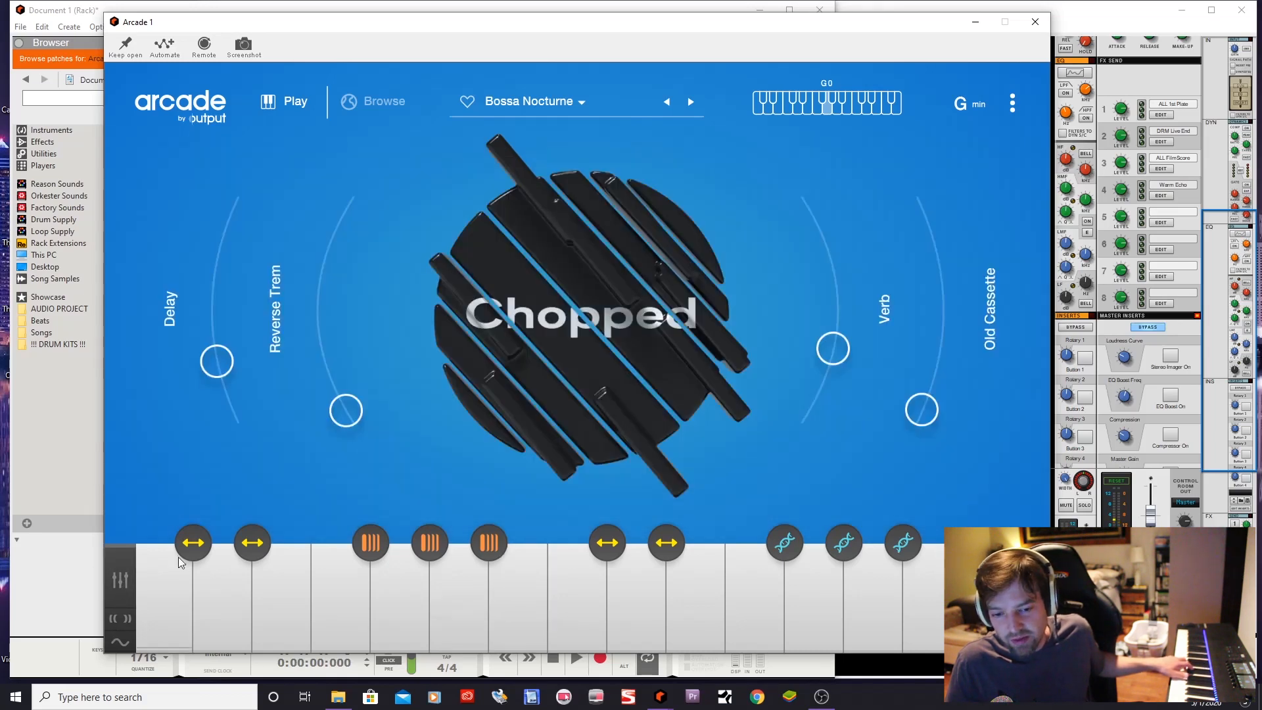
Raise the Delay, Reverse Trem, Verb and Old Cassette macros of the Bossa Nocturne kit well above their midpoints
drag(218, 361, 229, 324)
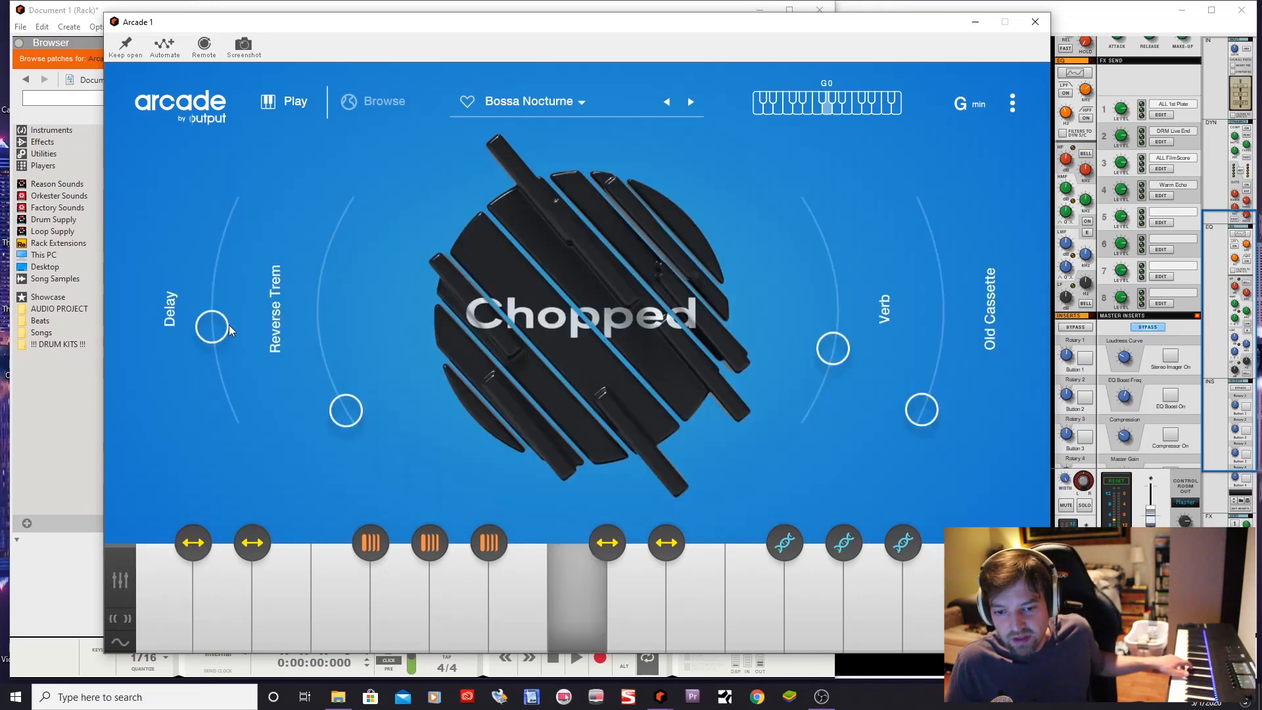
drag(232, 251, 238, 234)
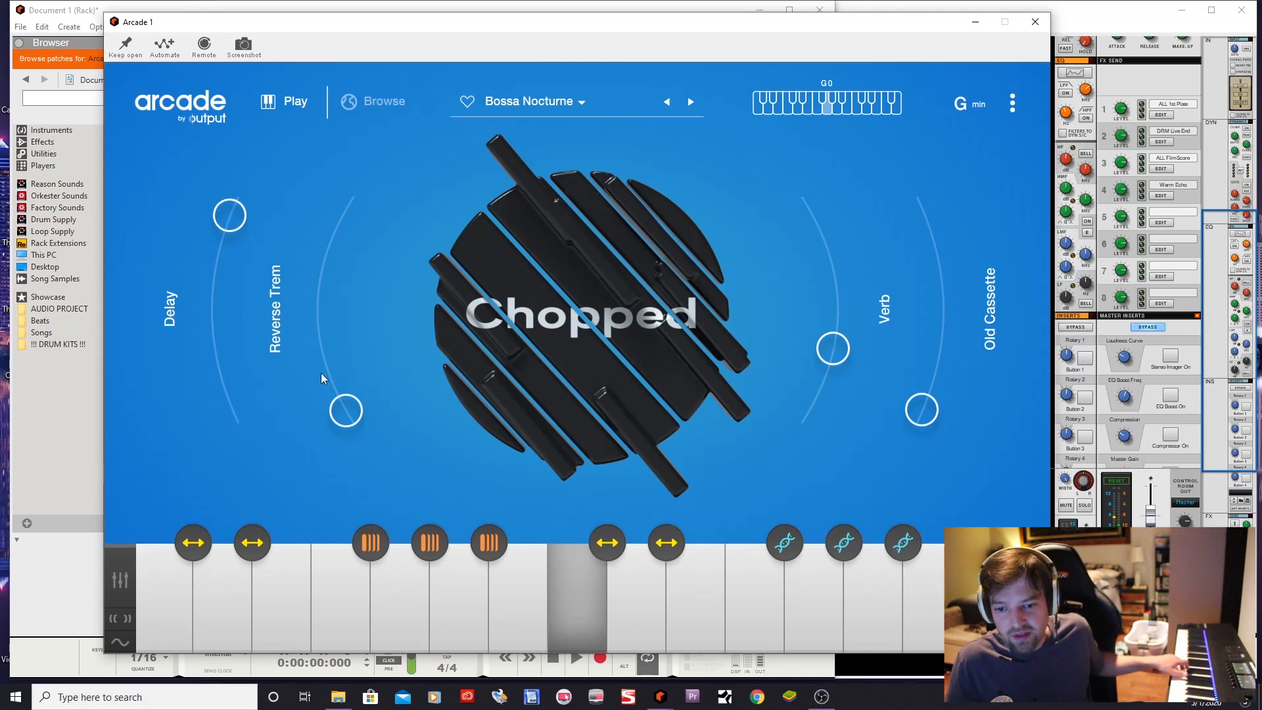
drag(349, 420, 329, 261)
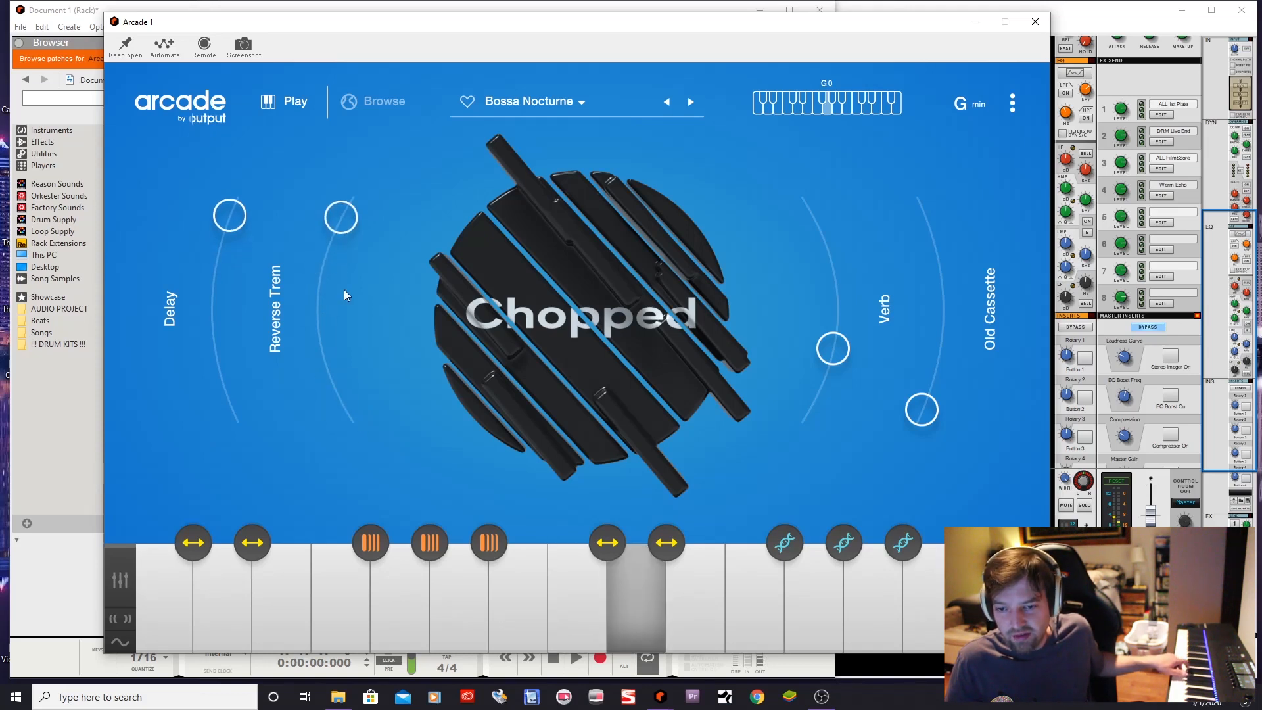
drag(863, 370, 824, 246)
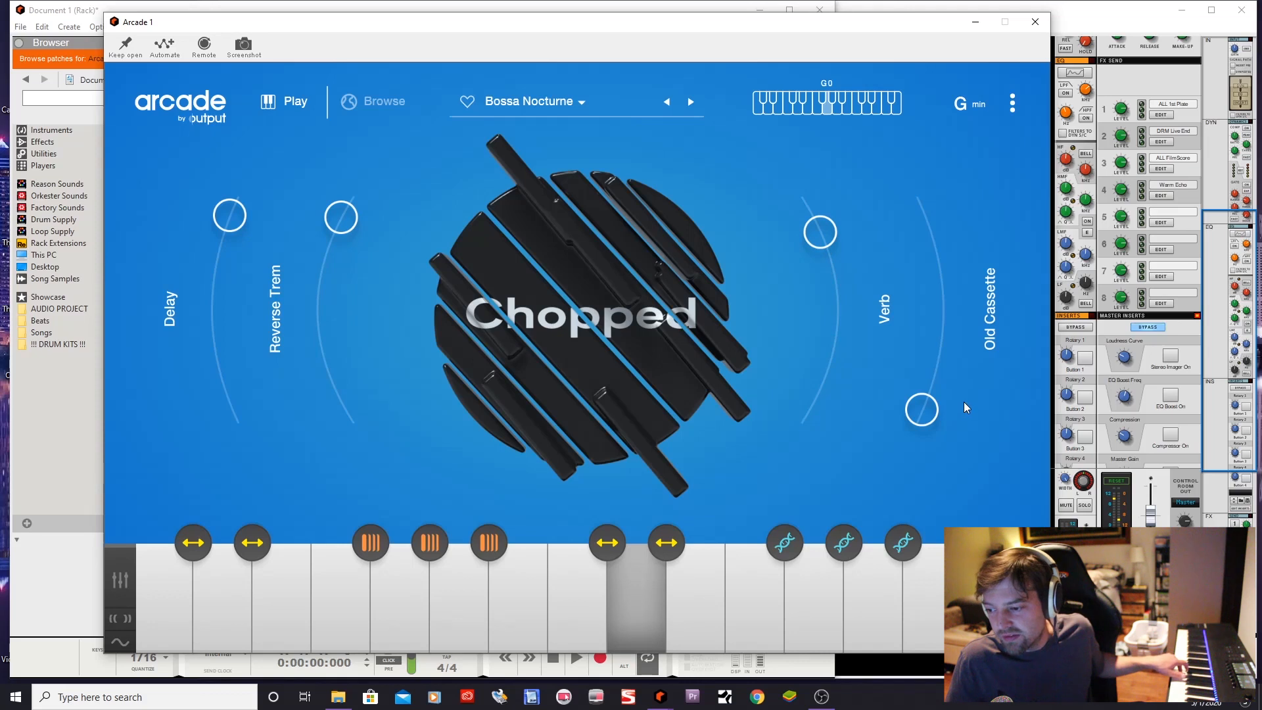
drag(922, 414, 929, 297)
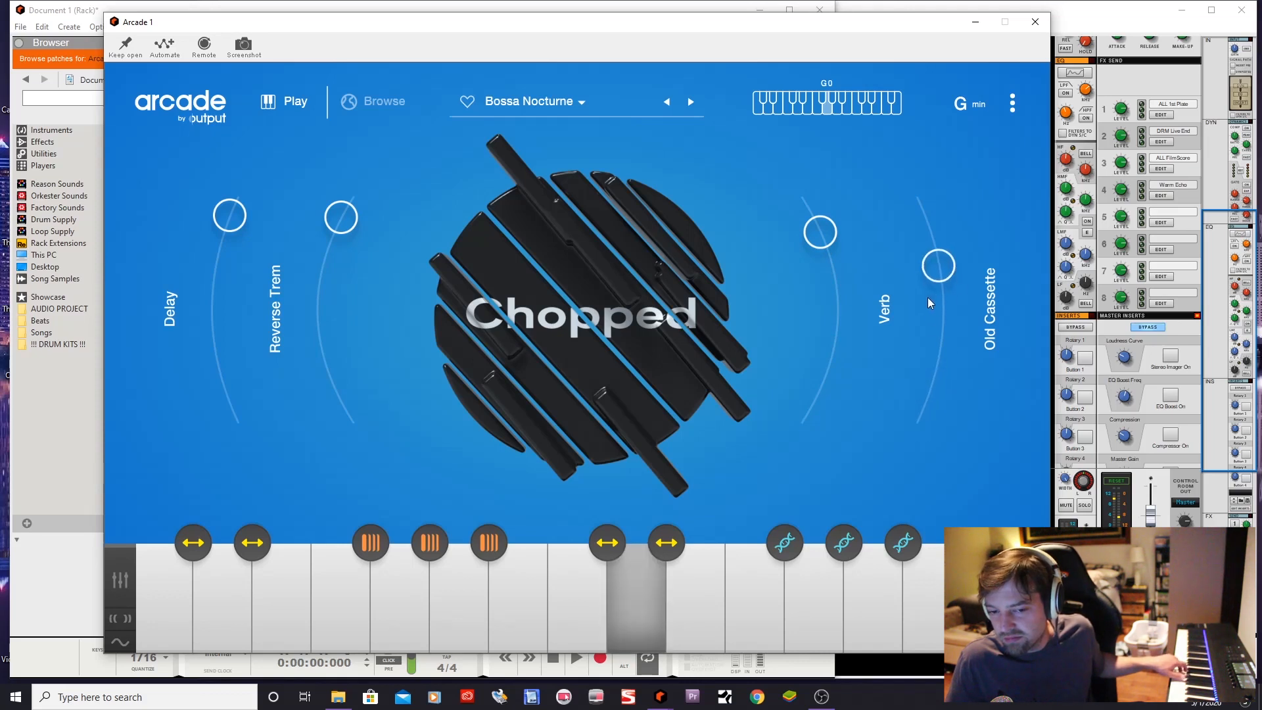
Load the Mellow Times kit and extend the playback region of its Mellow Mellotron Strings Hi Melody 01 sample to about bar 2
click(693, 102)
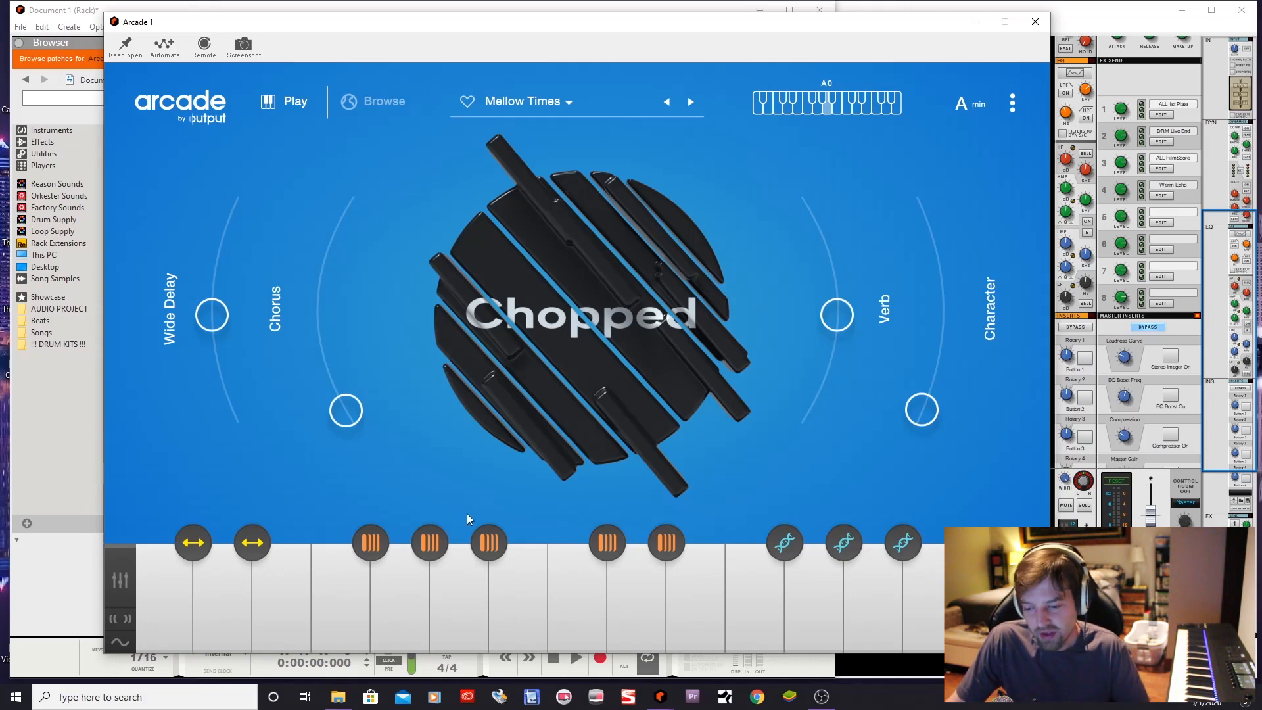
mouse_move(597, 616)
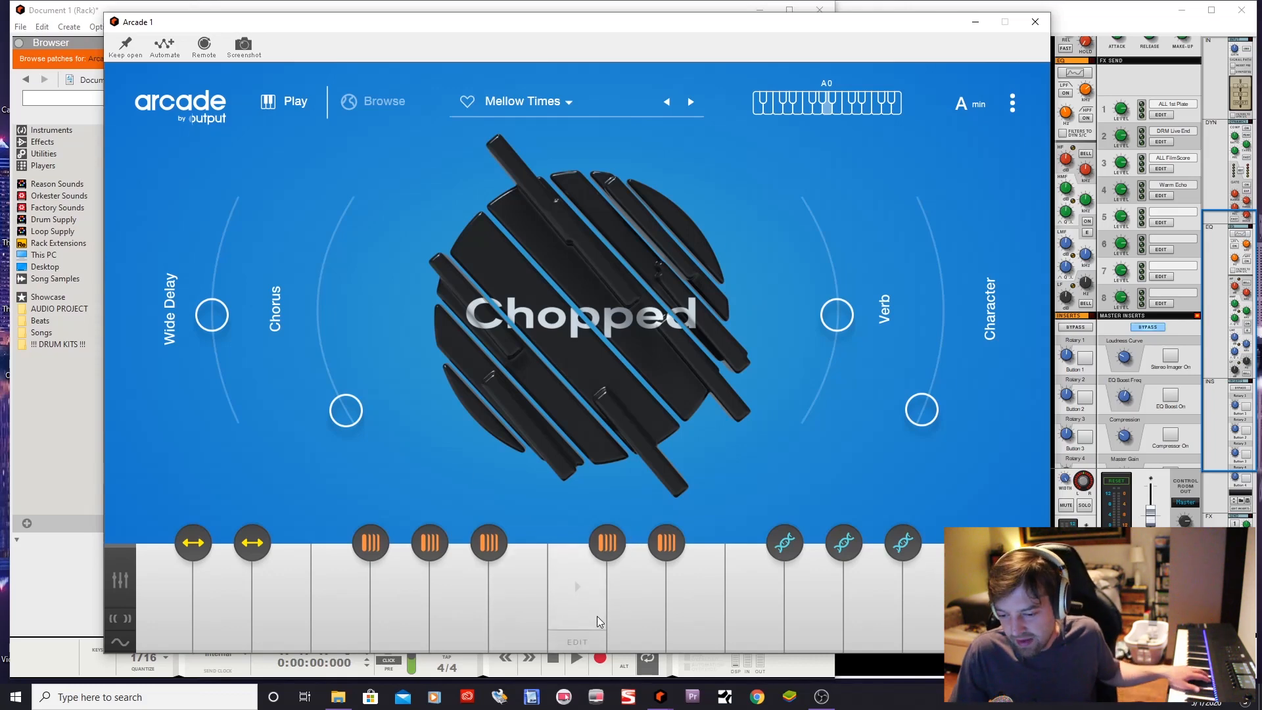
click(573, 638)
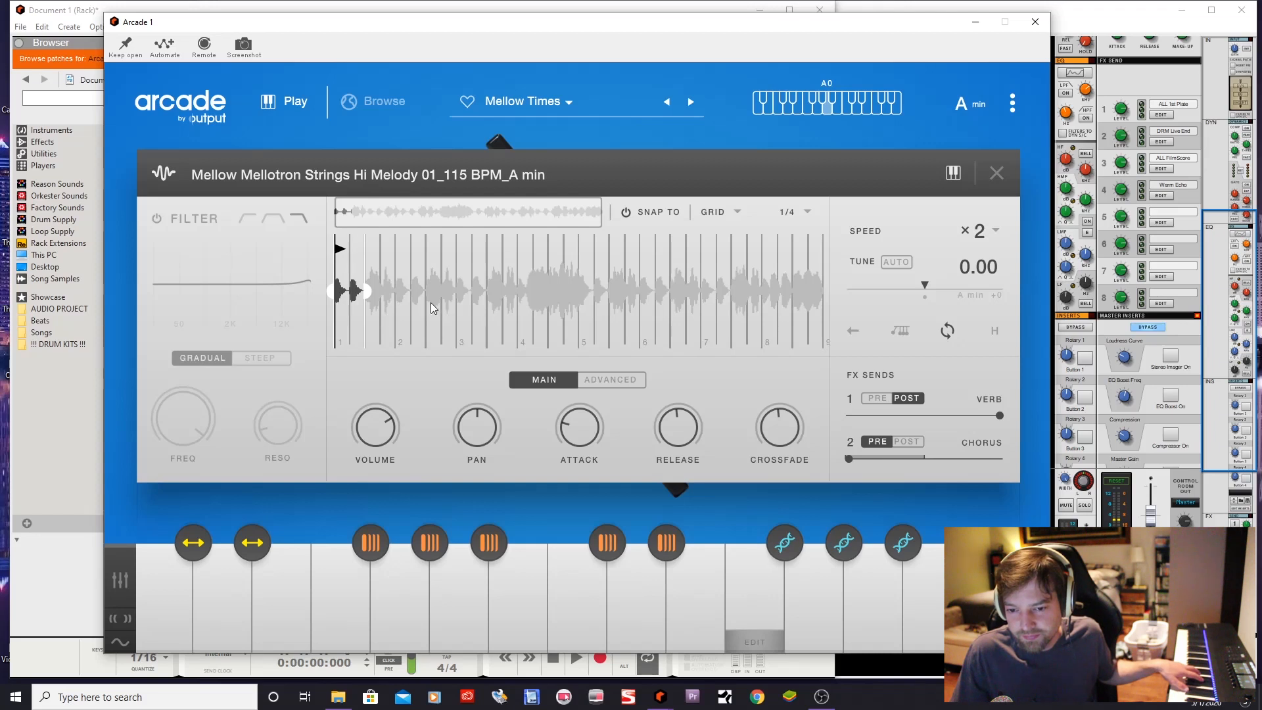
drag(368, 293, 413, 292)
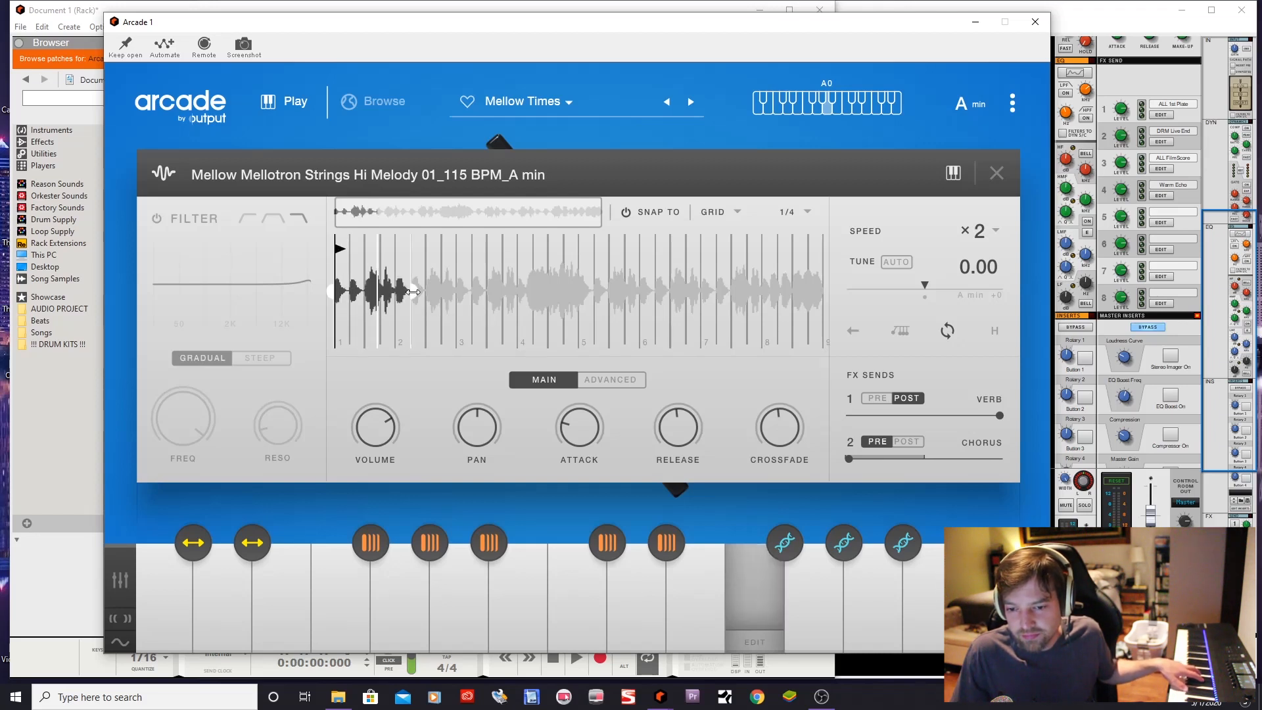
Try longer and shorter playback regions on the Mellow Times kit's Mellotron string samples and close the sample editor
drag(412, 292, 675, 284)
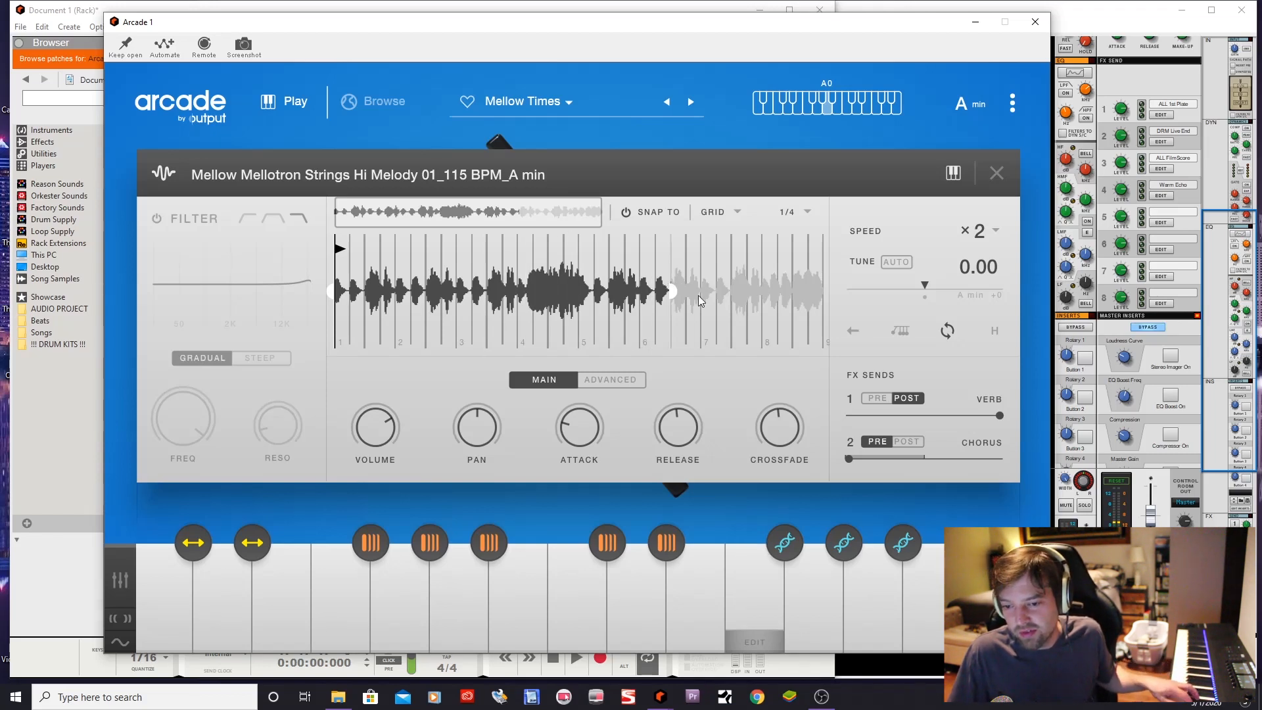
mouse_move(668, 289)
mouse_down()
mouse_move(338, 335)
mouse_move(426, 311)
mouse_up()
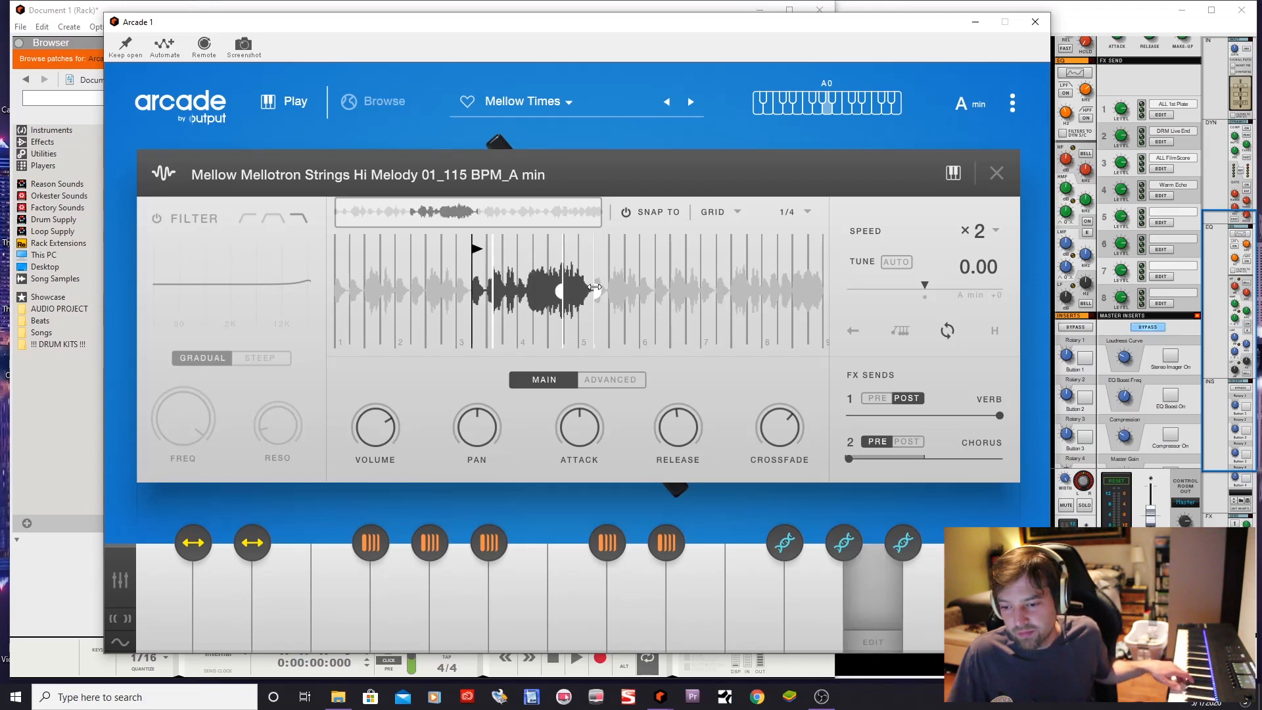
drag(561, 293, 499, 306)
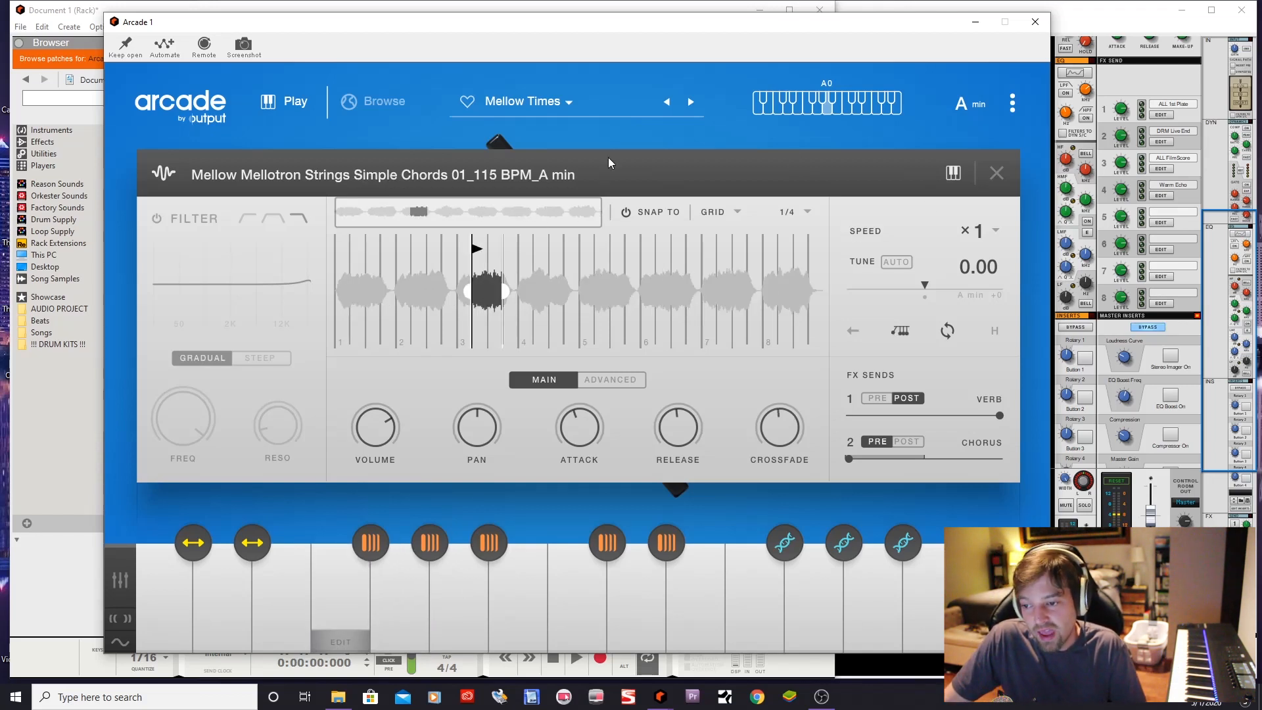
mouse_move(393, 432)
click(995, 173)
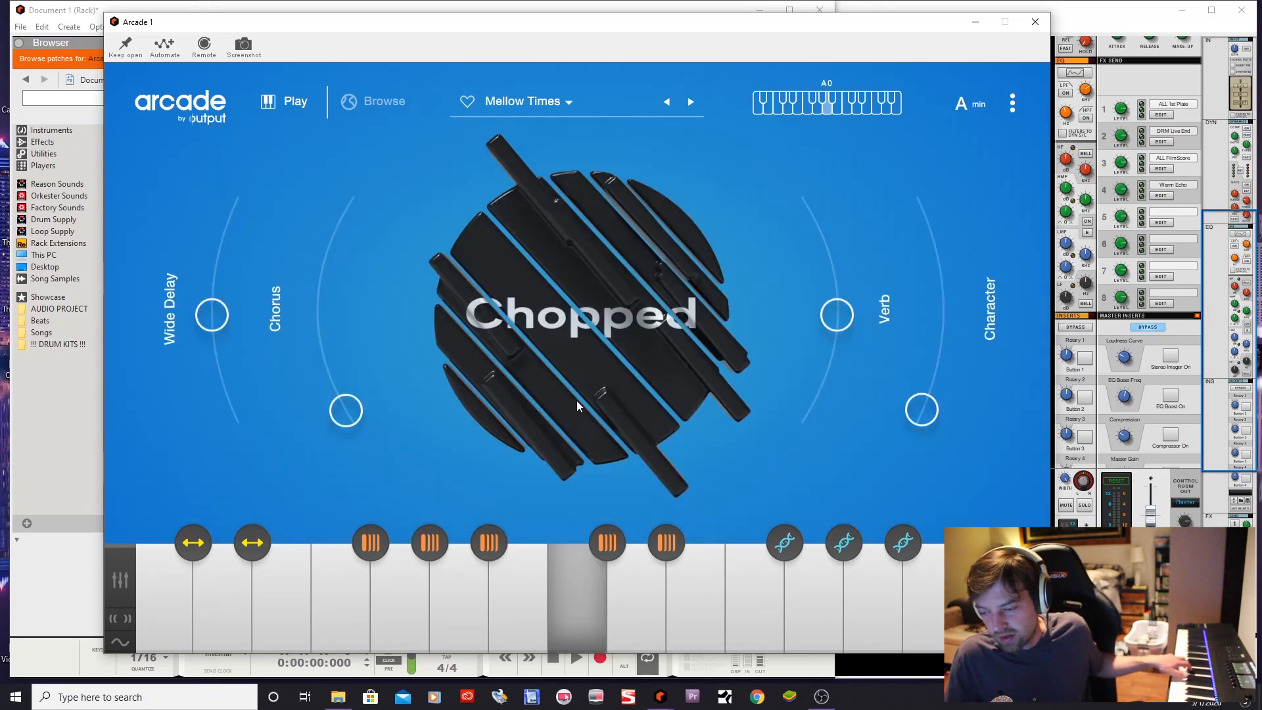
Move through the Little Friend and Better Days kits and load the Dirty Clouds kit
click(690, 103)
click(686, 104)
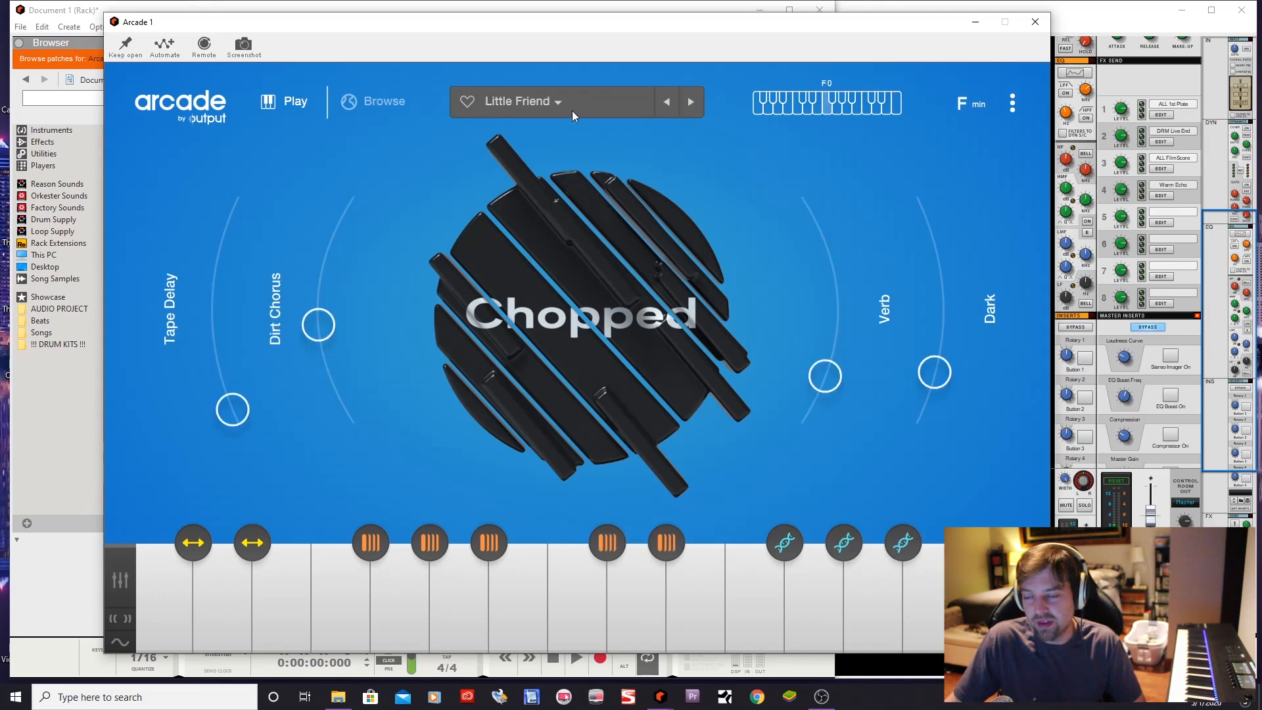
click(692, 103)
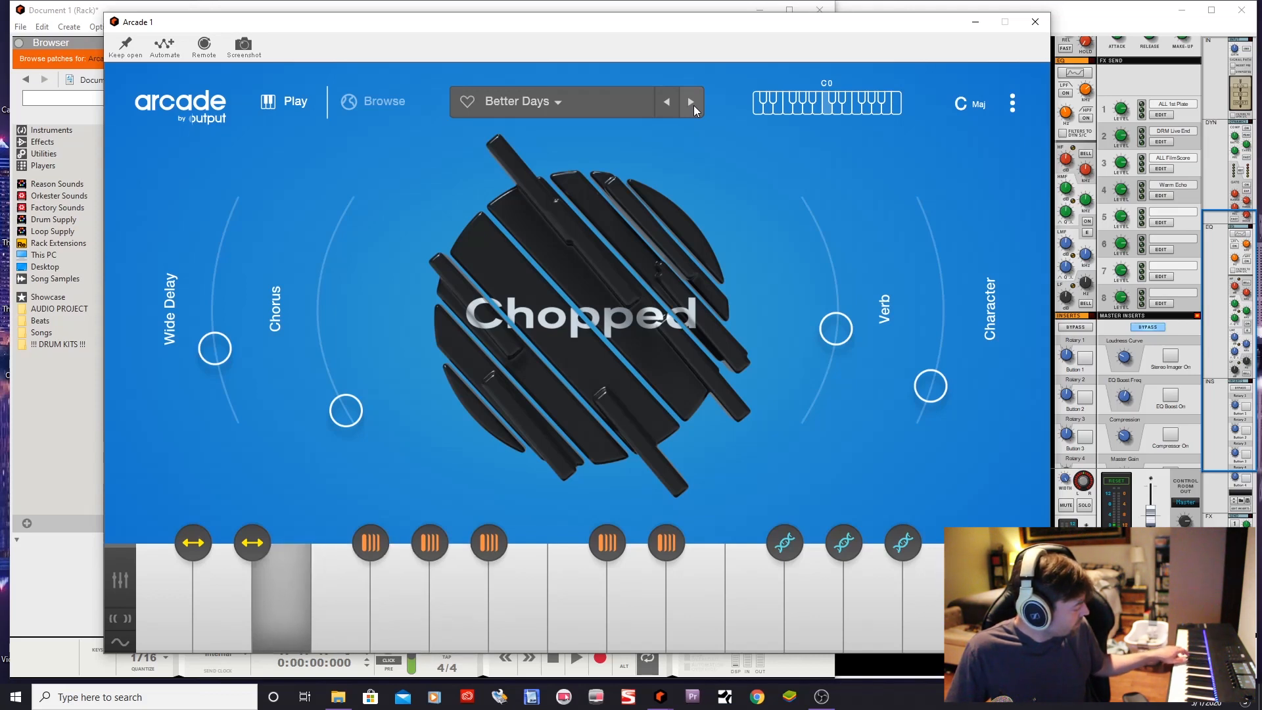
click(691, 103)
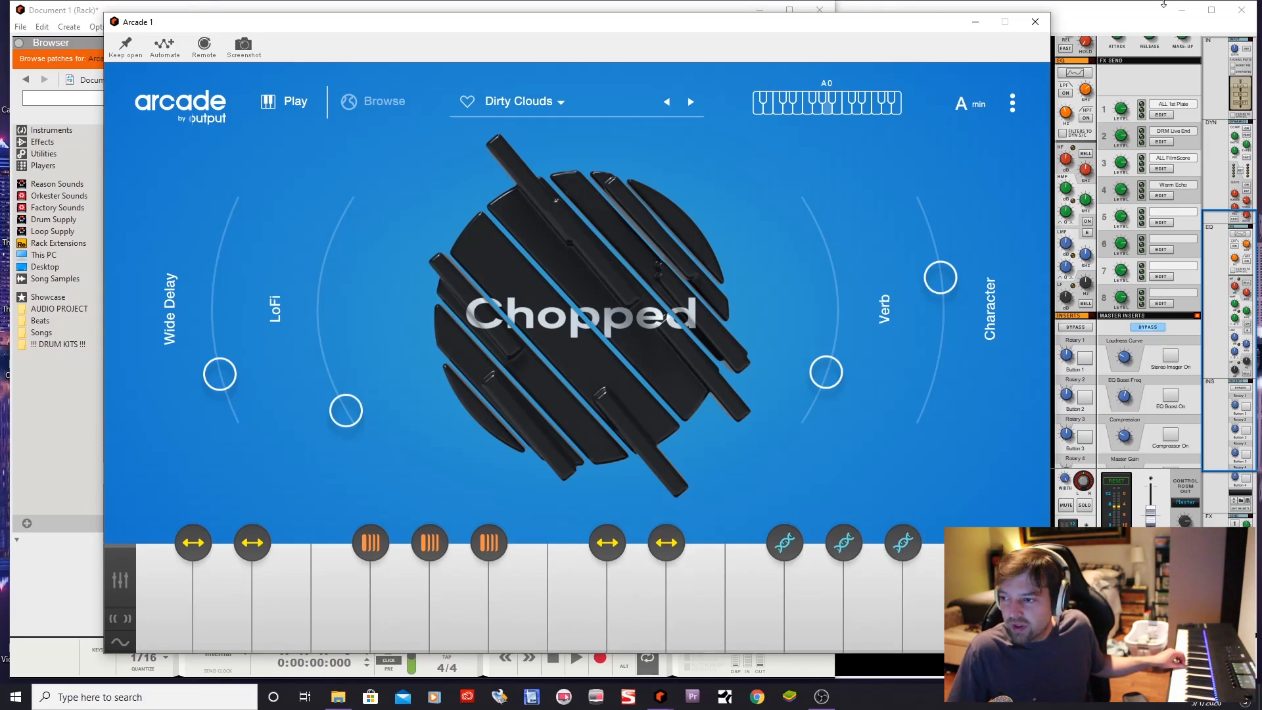
Minimise the Arcade plugin window and bring the Document 1 sequencer window to the front
click(1079, 14)
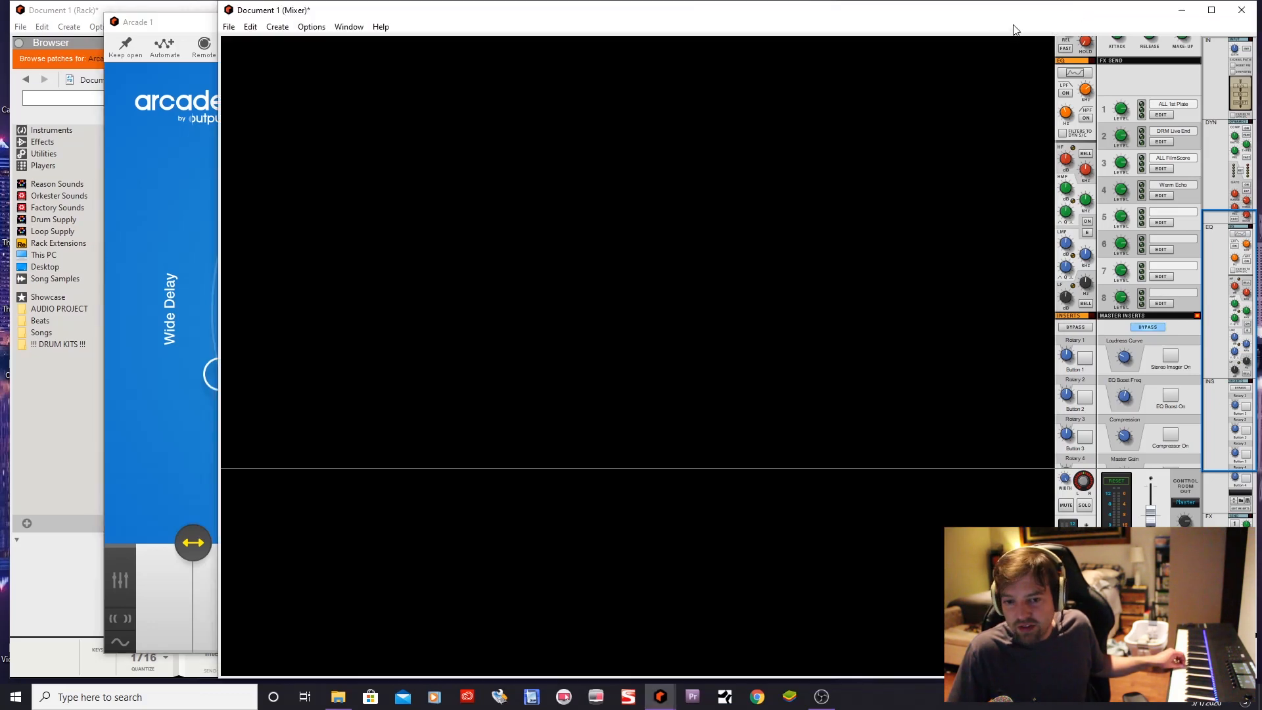
click(178, 22)
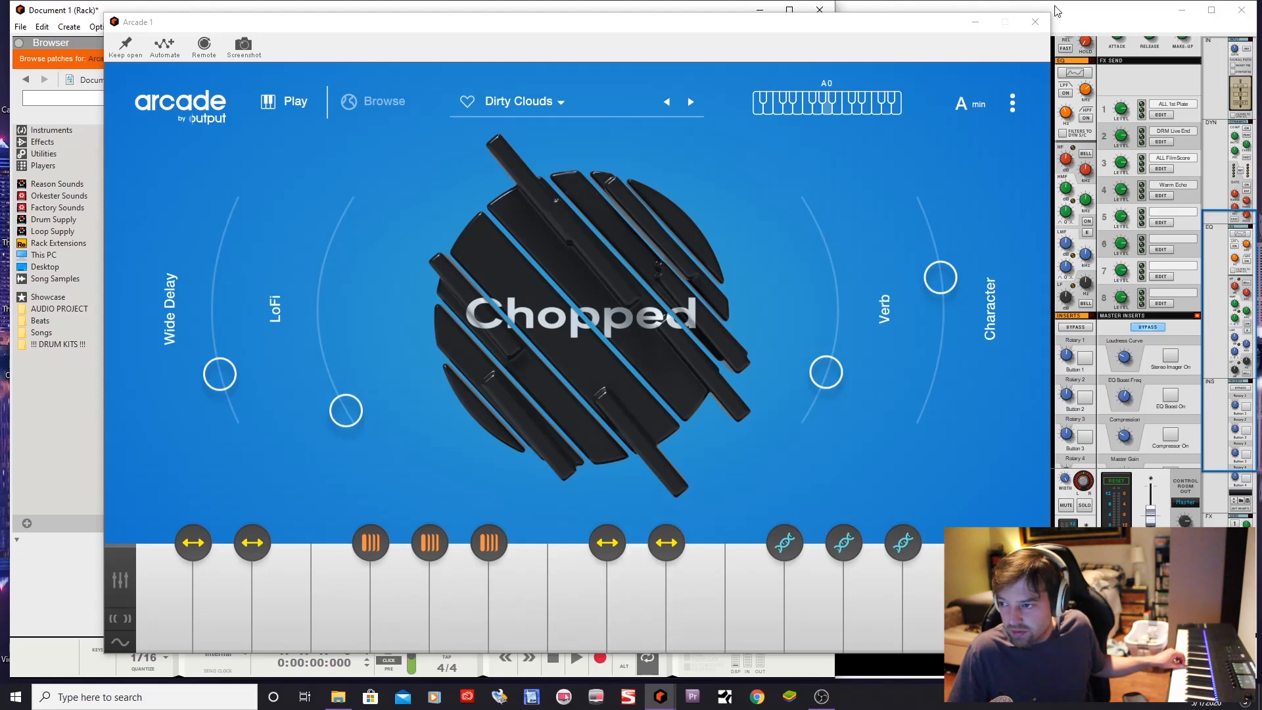
click(975, 22)
mouse_move(429, 647)
mouse_down()
mouse_move(428, 682)
mouse_move(429, 656)
mouse_move(429, 670)
mouse_up()
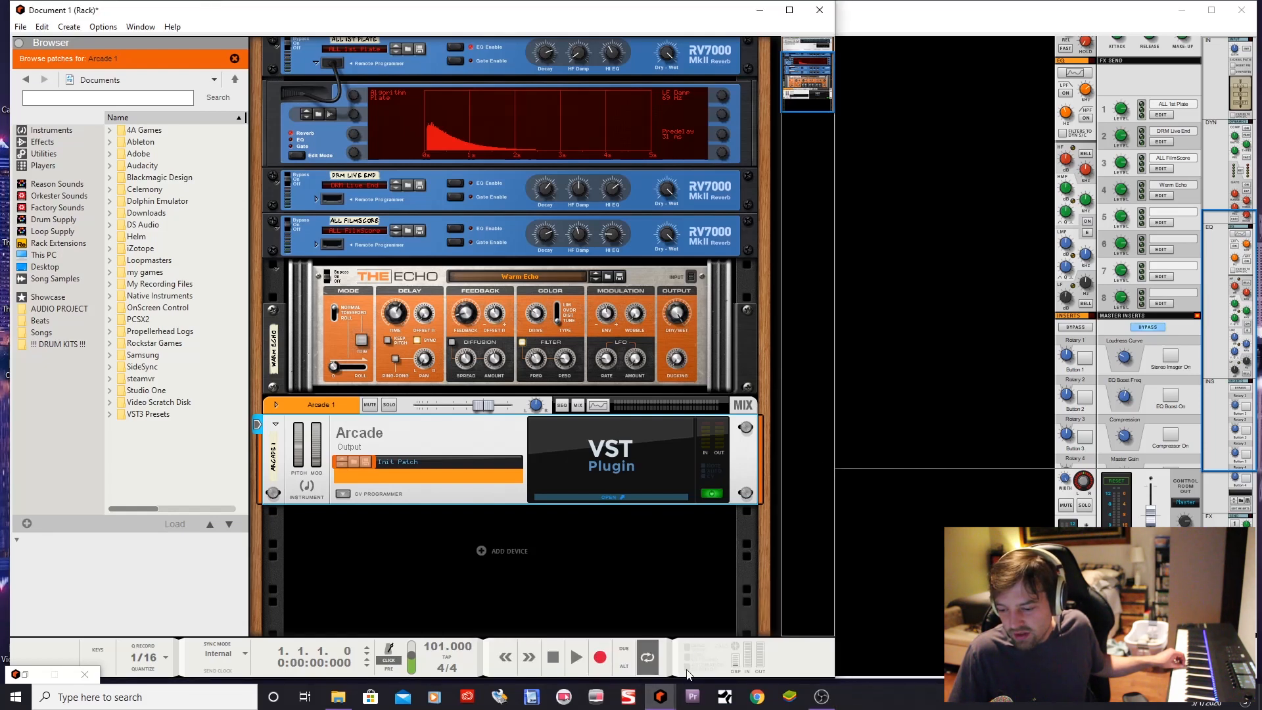
click(653, 702)
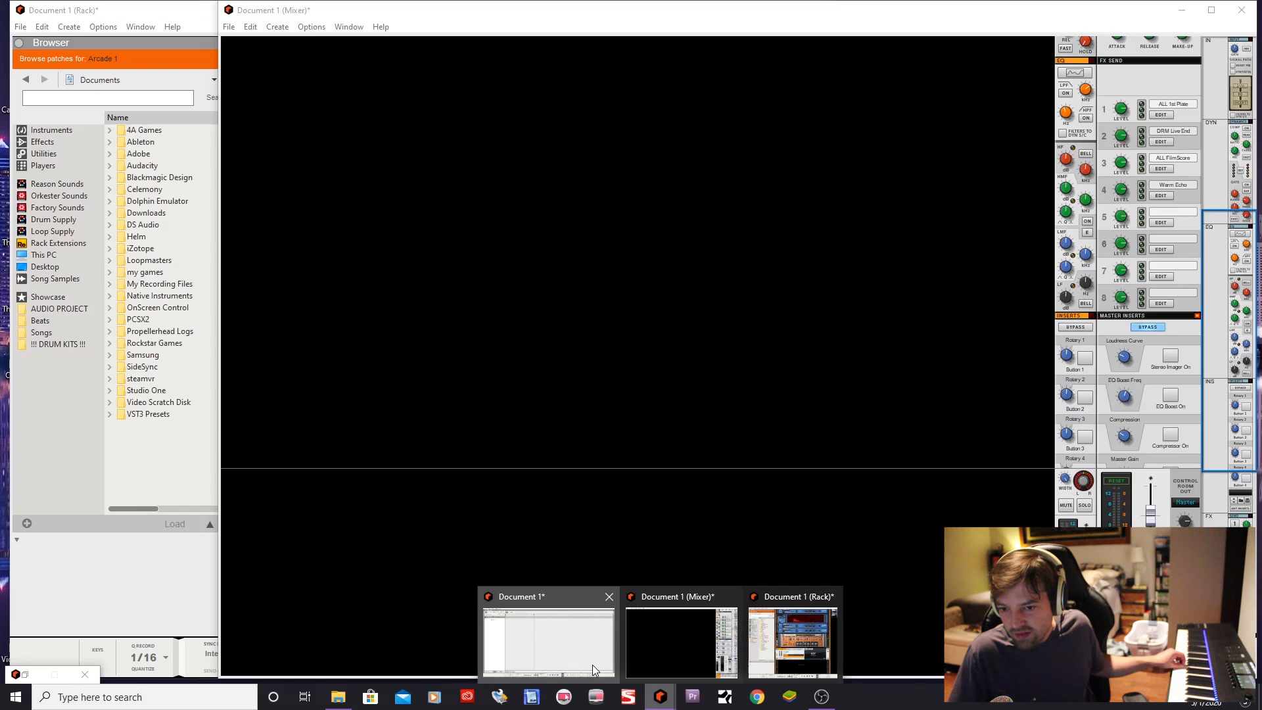
click(593, 664)
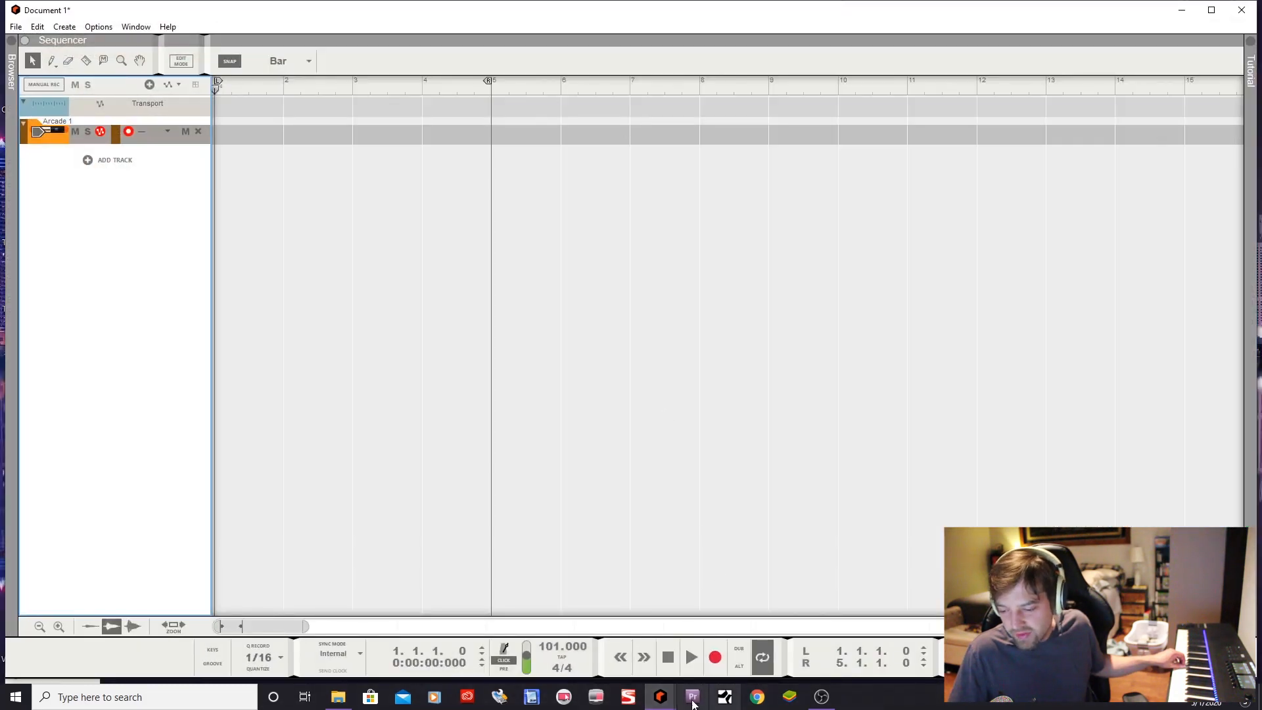
Return to the rack window and reopen the Arcade plugin with the Dirty Clouds kit for playing
mouse_move(660, 696)
click(787, 642)
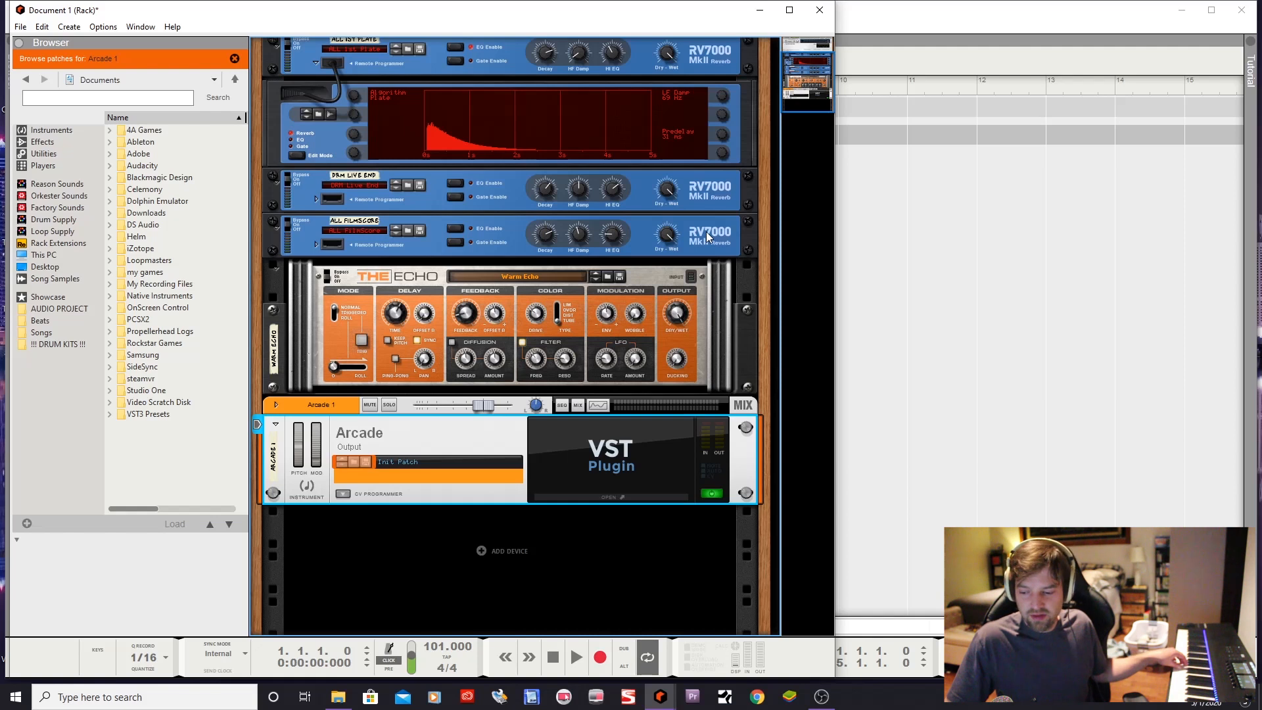
click(633, 497)
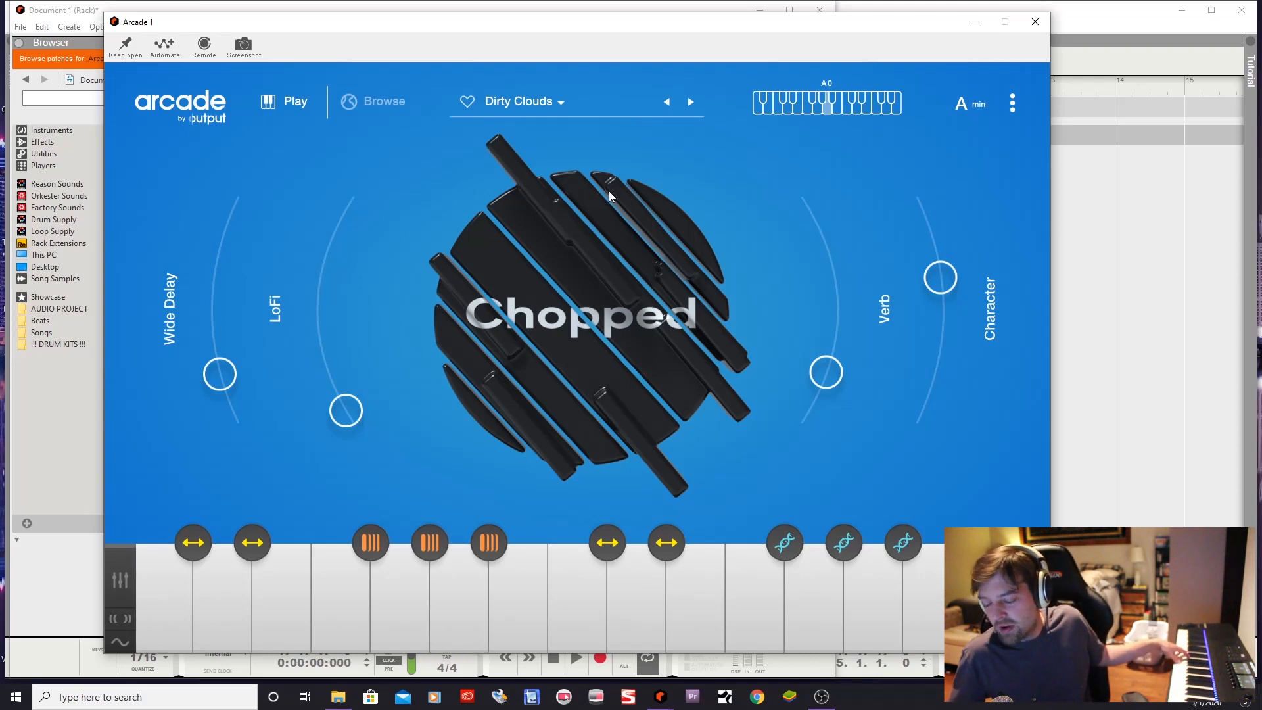
Close the Arcade plugin window, show the sequencer and extend the loop's right locator to bar 9, with the playhead at bar 1
click(1035, 21)
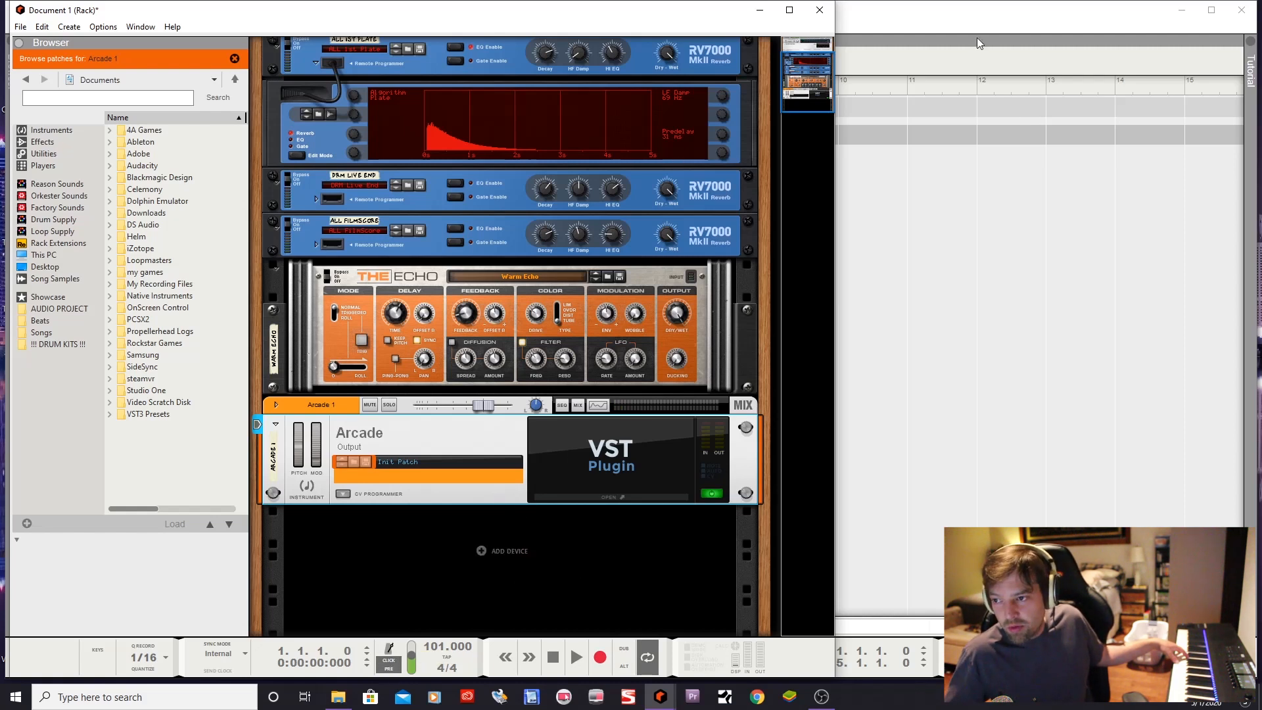
click(951, 18)
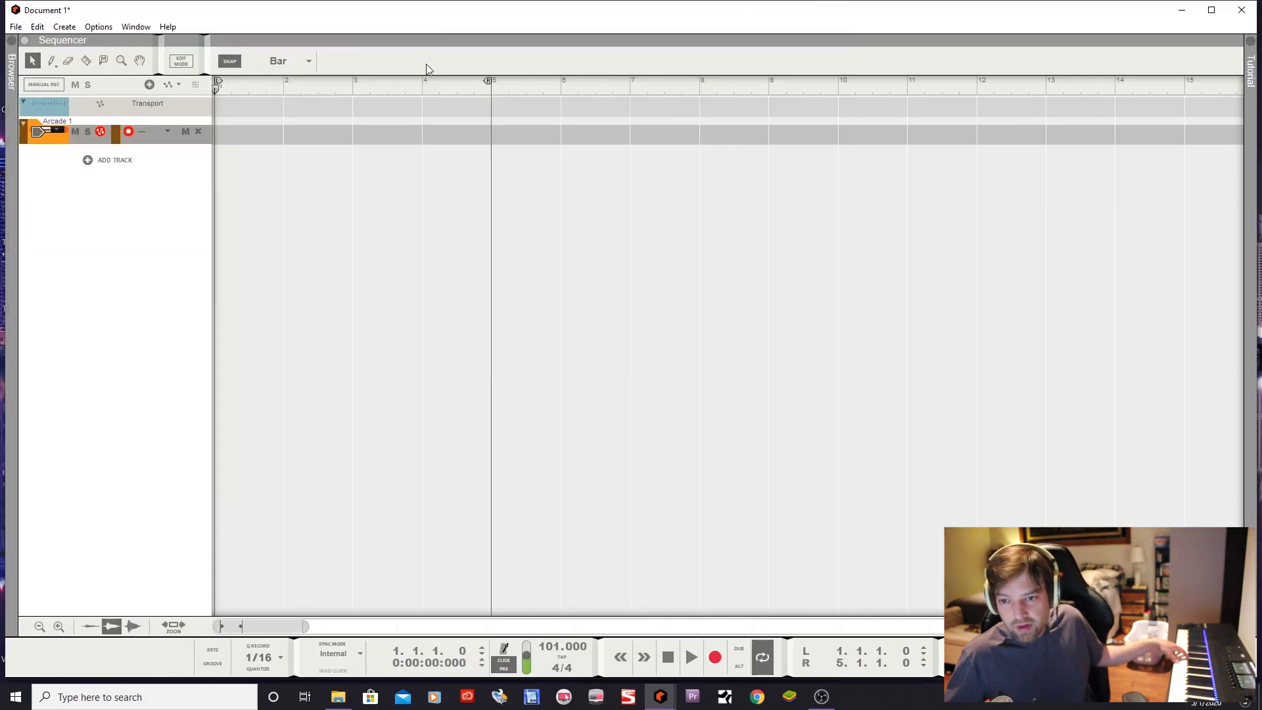
drag(487, 81, 795, 100)
mouse_move(273, 92)
mouse_down()
mouse_move(443, 61)
mouse_move(550, 89)
mouse_move(444, 101)
mouse_move(550, 84)
mouse_move(483, 96)
mouse_up()
key(shift+Return)
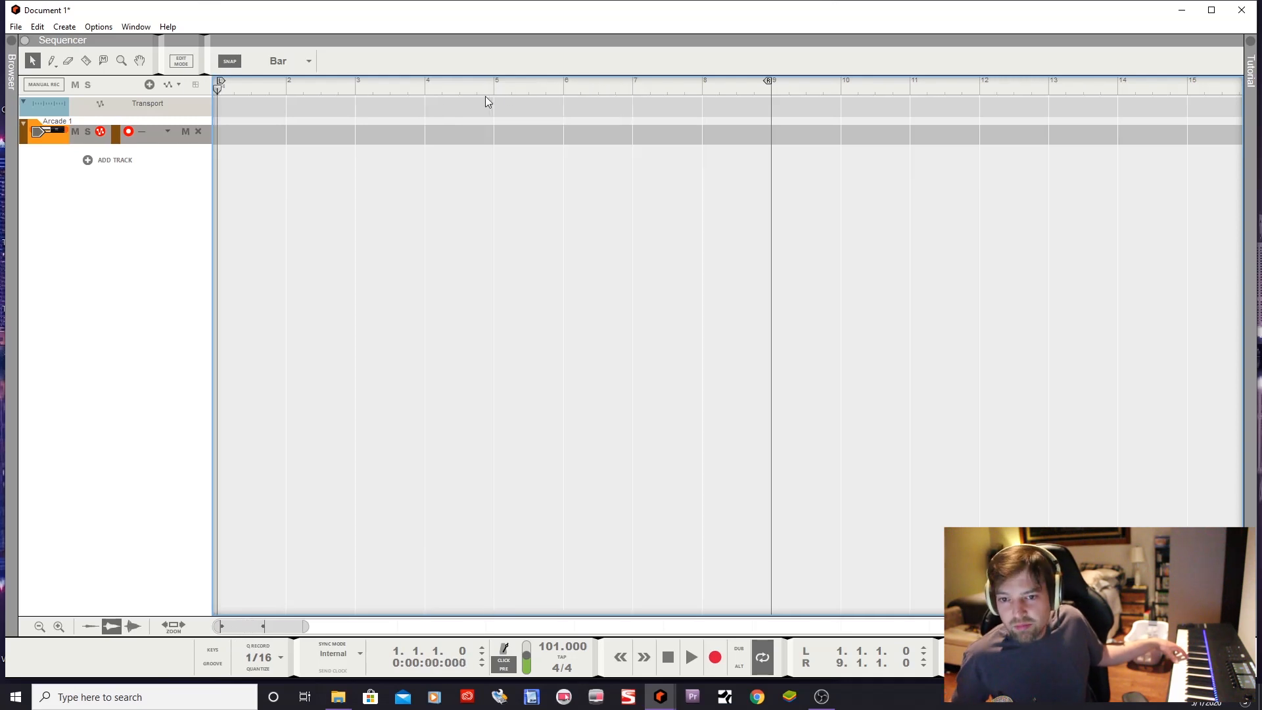
Try a song tempo of 99 BPM, restore it to 101 BPM and keep the playhead at the song start
mouse_move(261, 93)
mouse_down()
mouse_move(245, 97)
mouse_move(485, 64)
mouse_up()
key(shift+Return)
key(KP_Subtract)
key(KP_Subtract)
click(425, 88)
key(KP_Add)
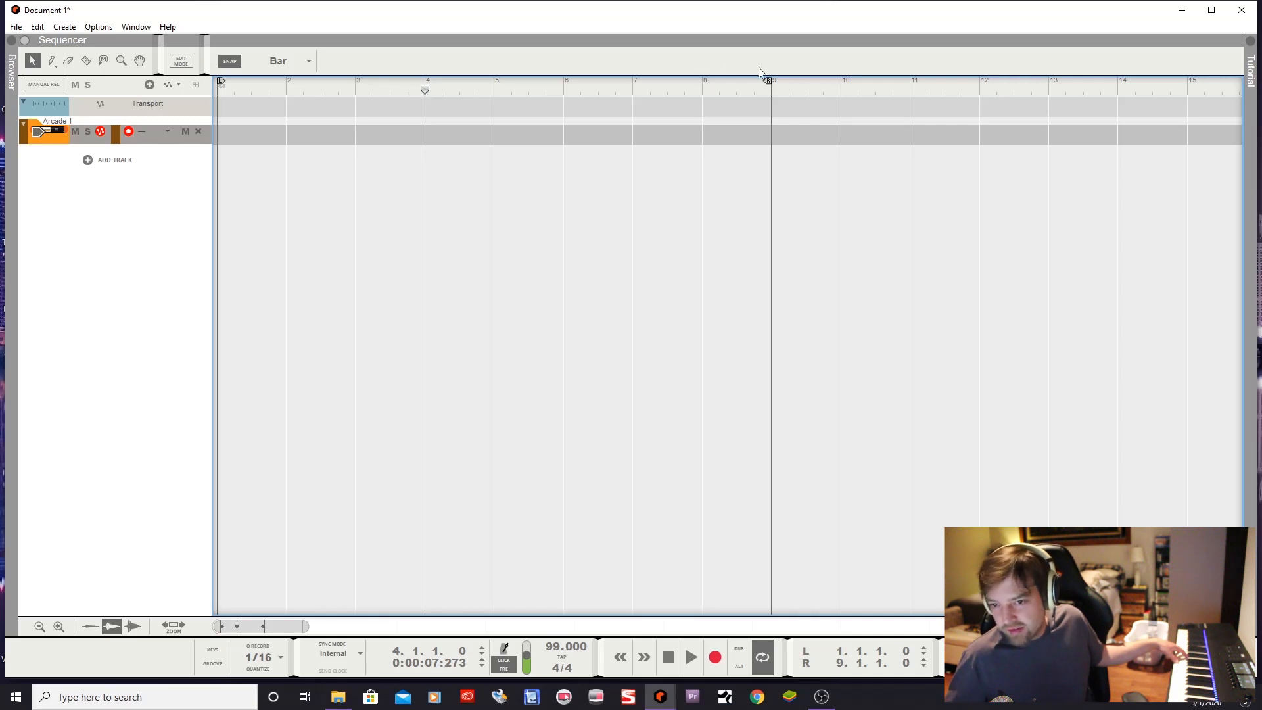
click(598, 80)
drag(435, 105, 452, 248)
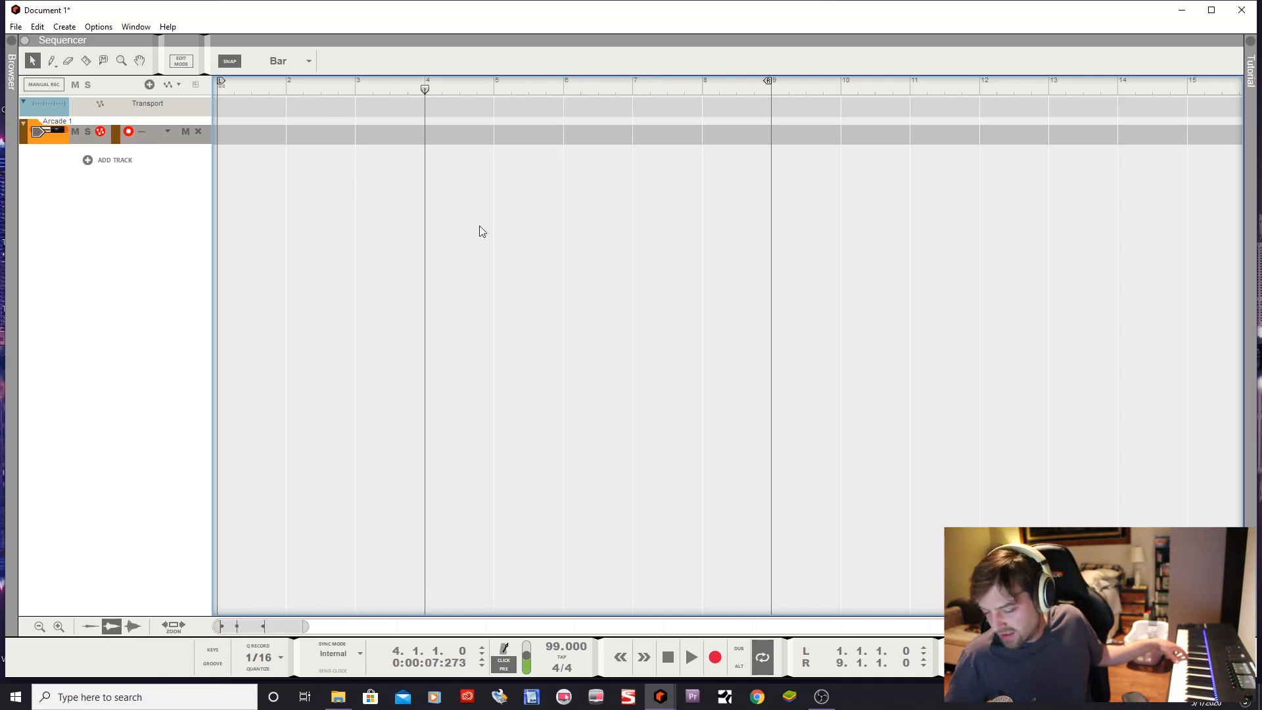
drag(444, 66, 183, 110)
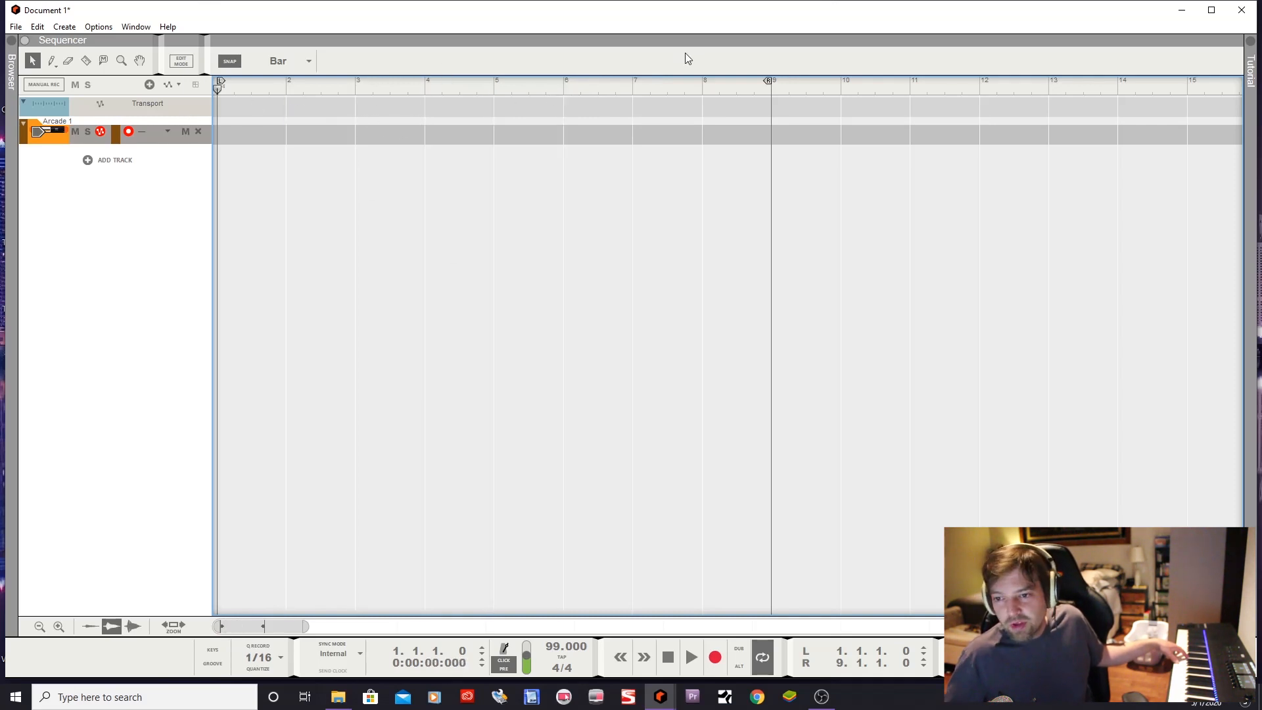
click(617, 92)
key(shift+Return)
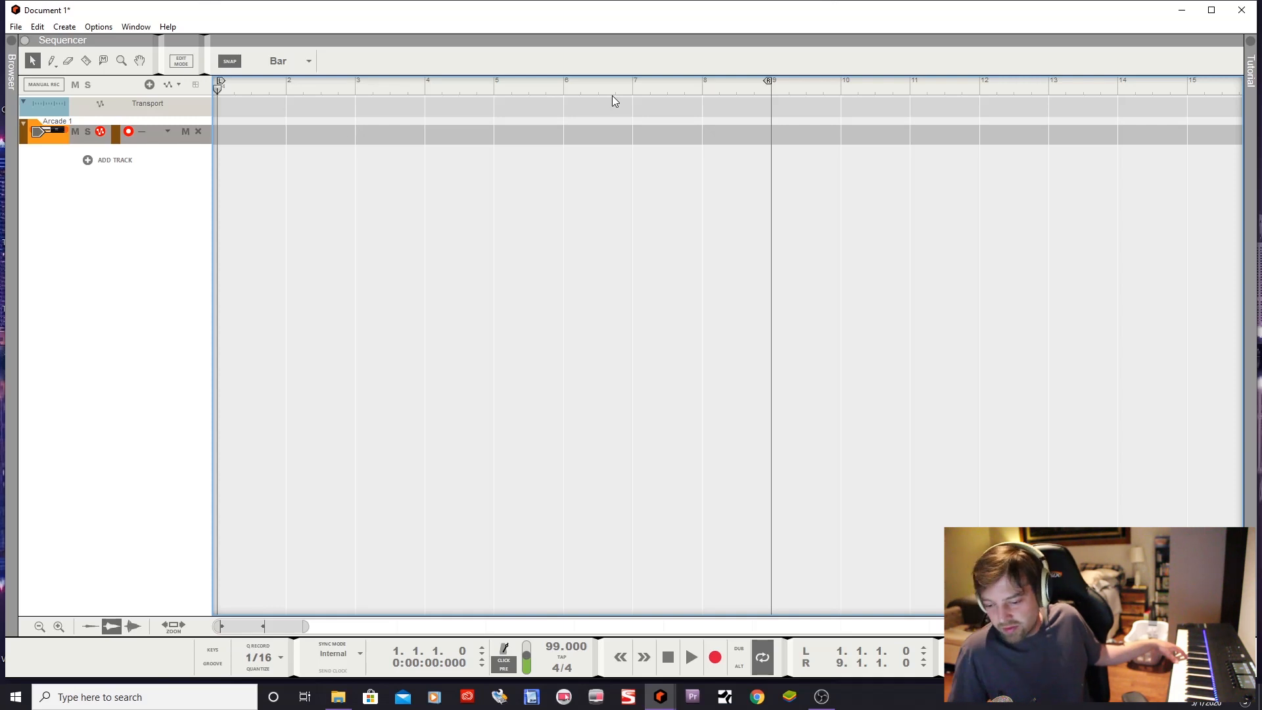
click(558, 650)
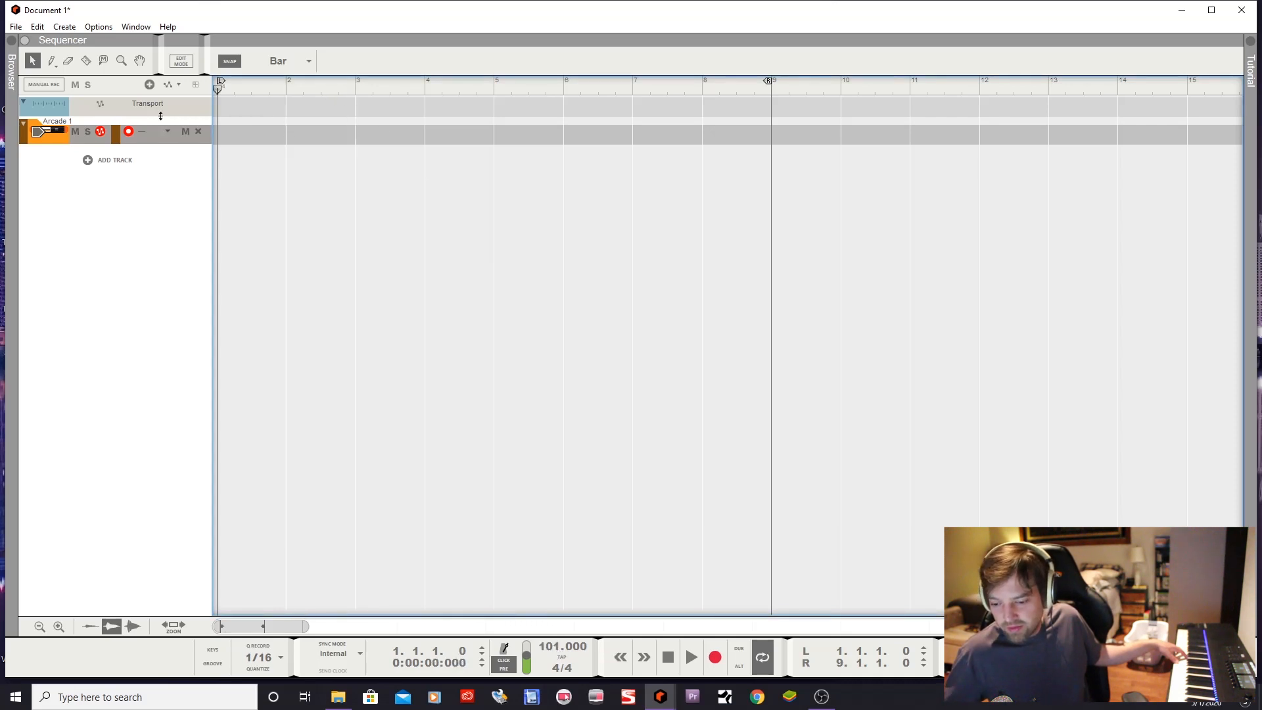
Record a long held note on the Arcade 1 track as a four-bar clip starting at bar 1
key(ctrl+Return)
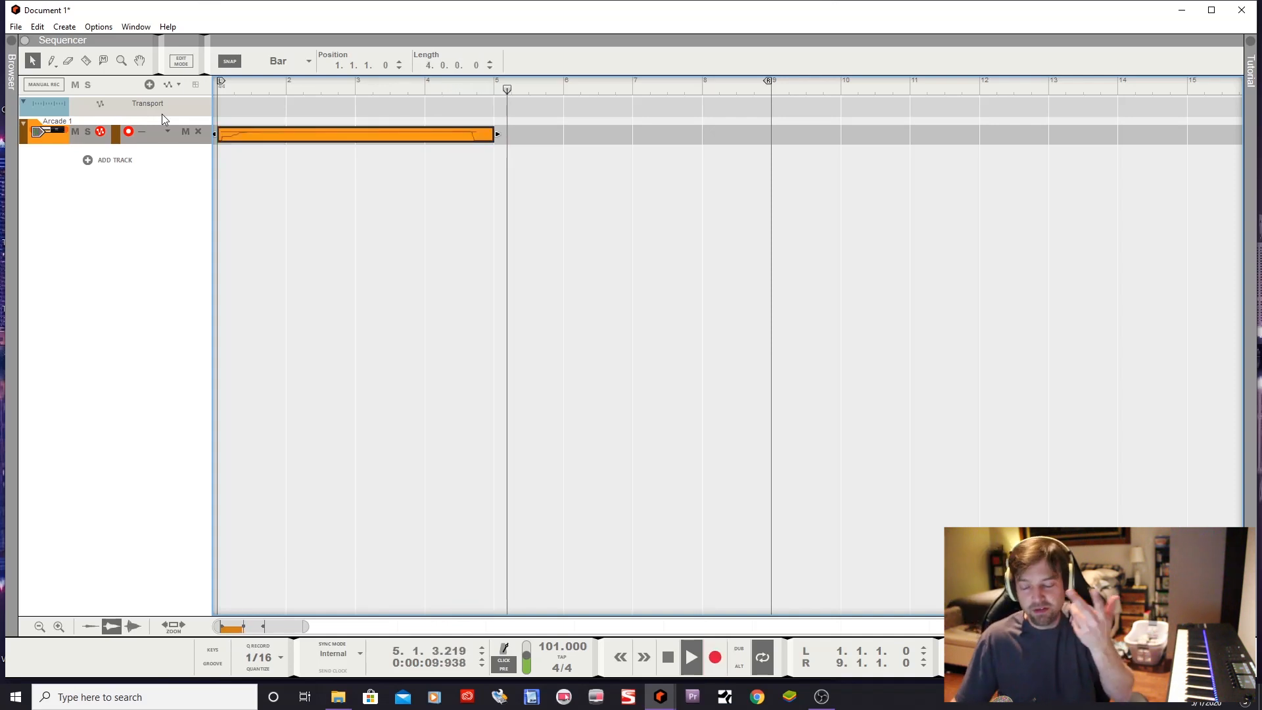
key(space)
Open the recorded clip, shift its A2 note to the clip start at position 1.1.1.1 and play it from bar 1
double_click(319, 134)
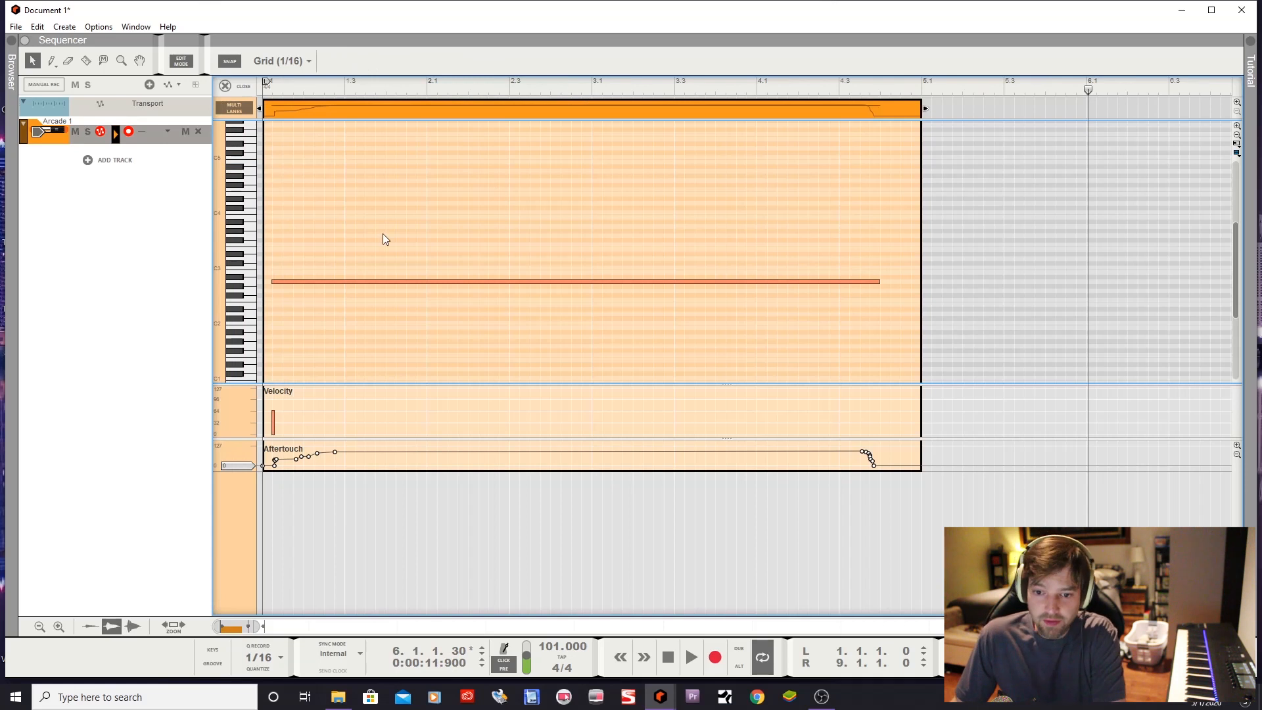
click(282, 281)
scroll(272, 286, down, 1)
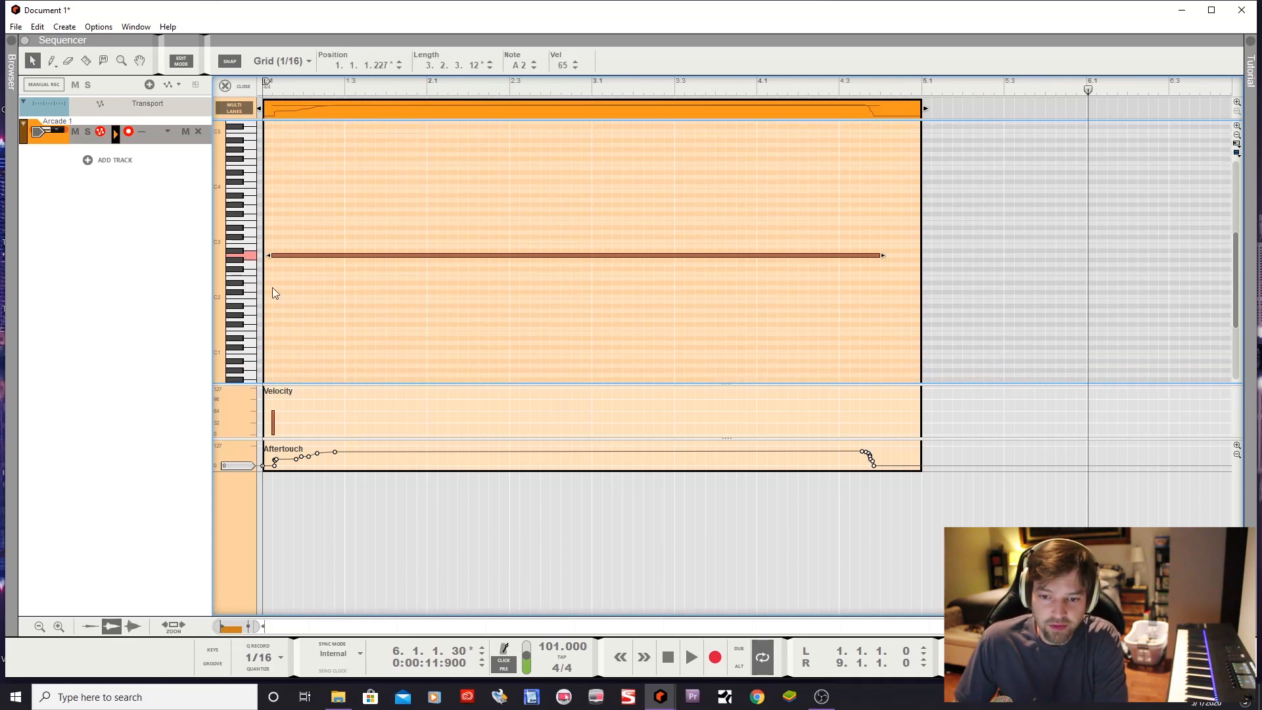
click(474, 66)
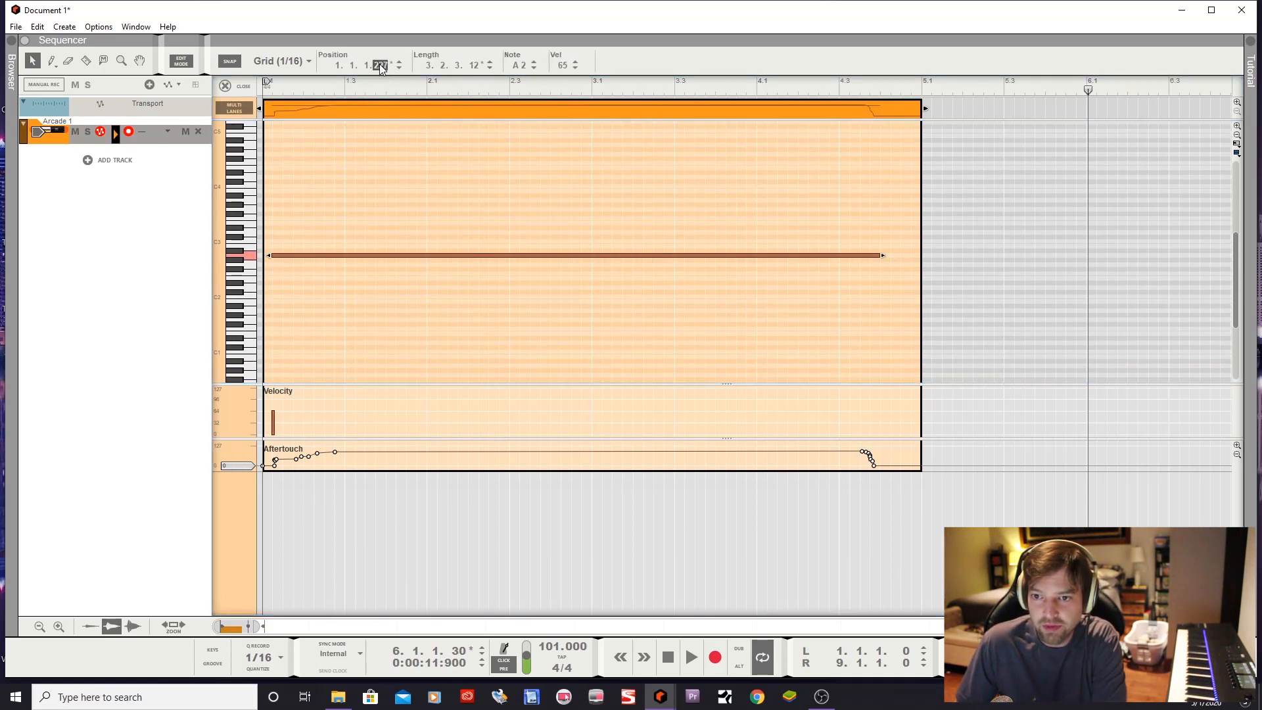
text(0)
key(Return)
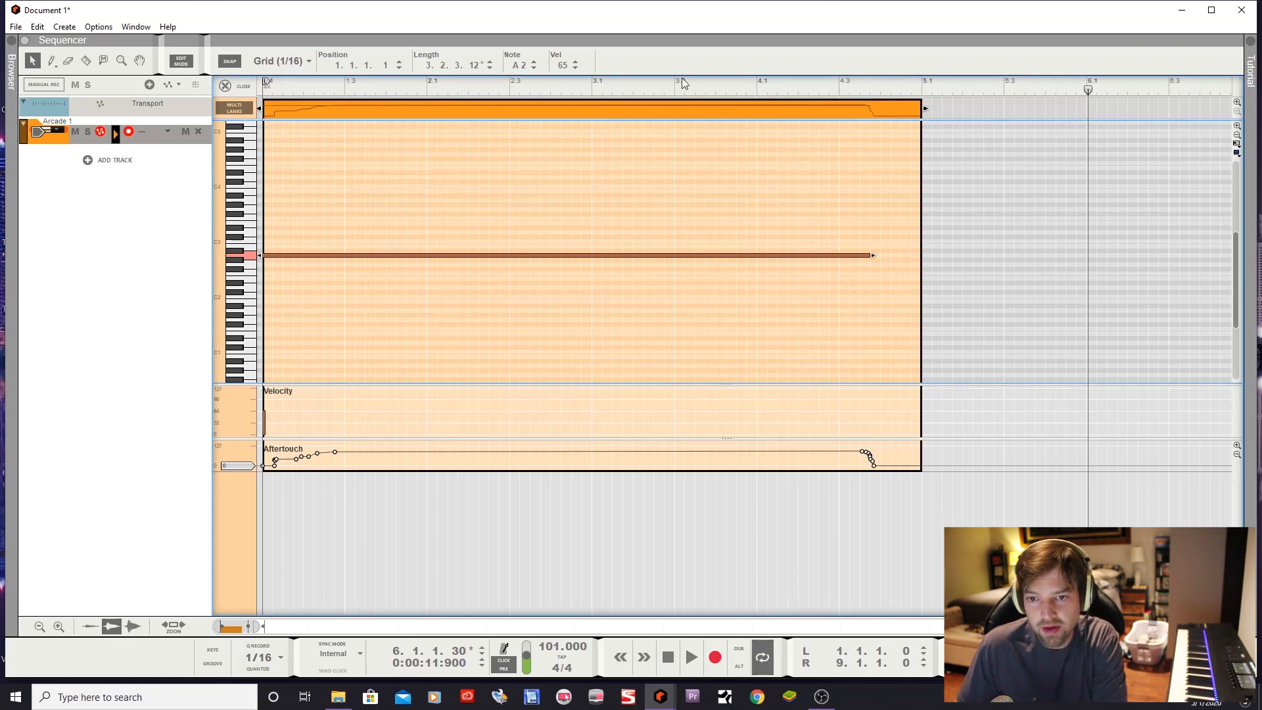
click(263, 89)
key(space)
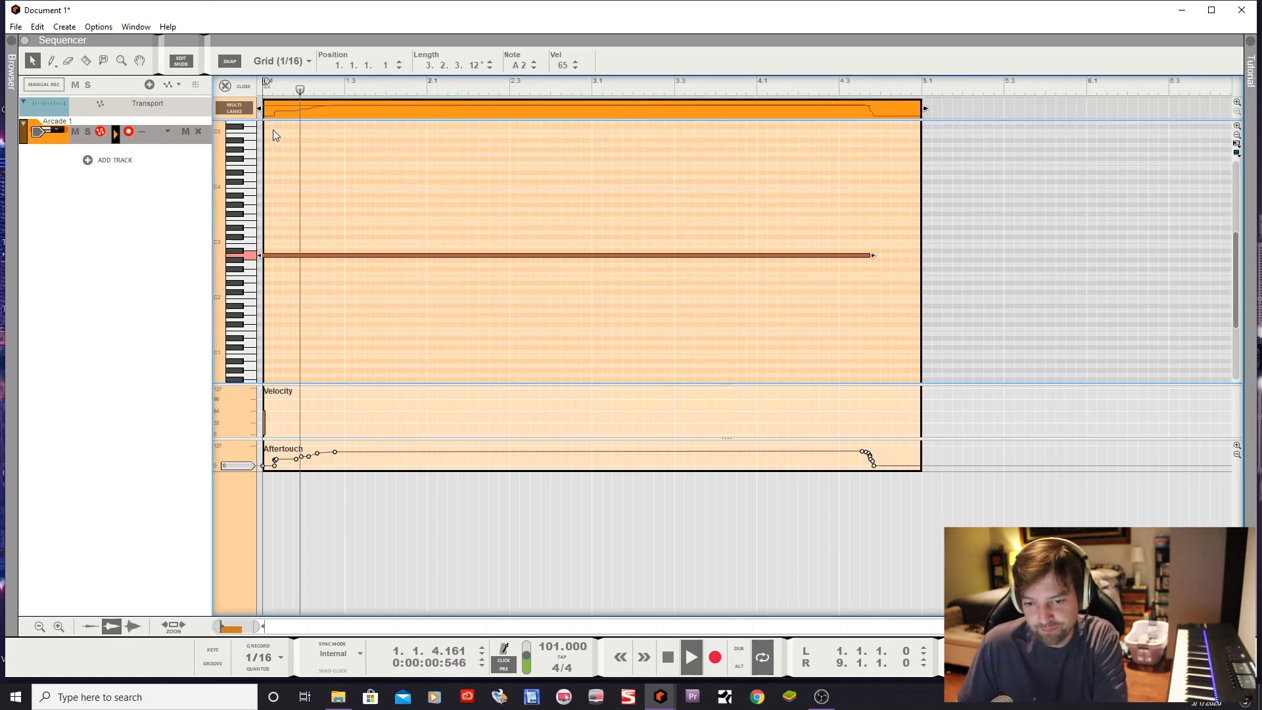
Raise the A2 note's velocity to 93, lengthen the note to the clip end at bar 5 and replay the loop
key(p)
click(267, 396)
click(266, 398)
key(KP_Decimal)
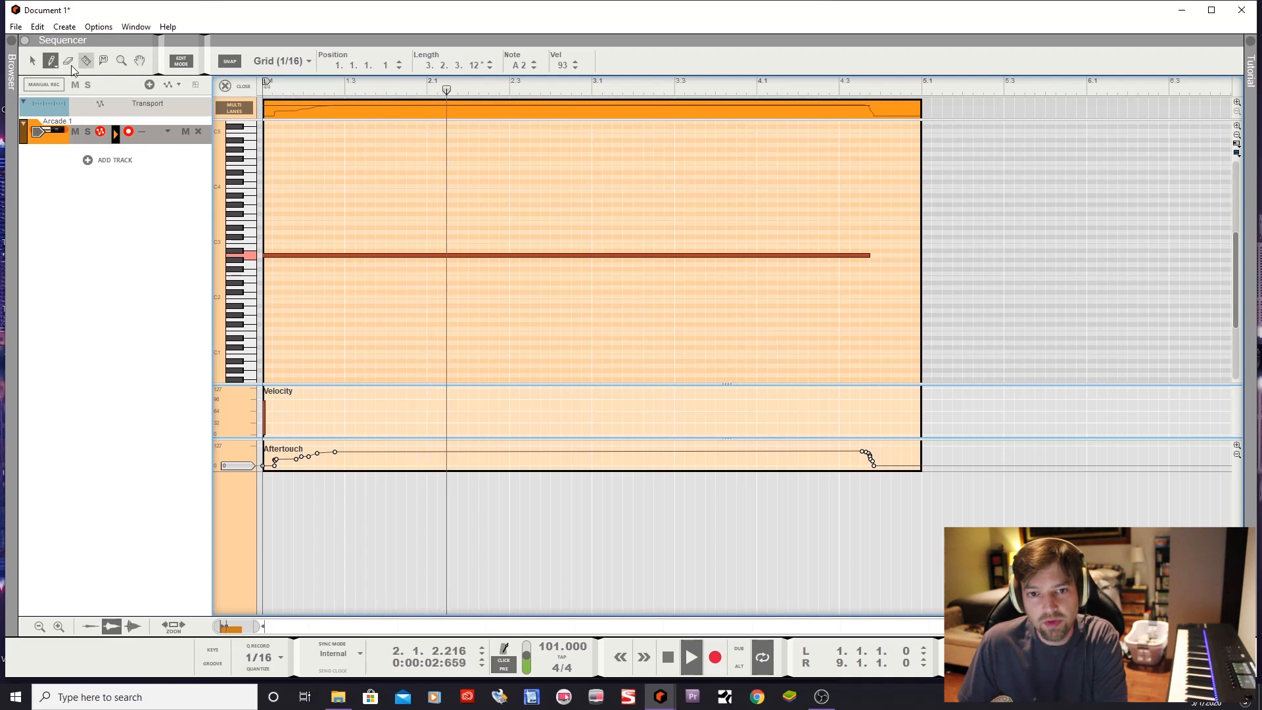
click(33, 67)
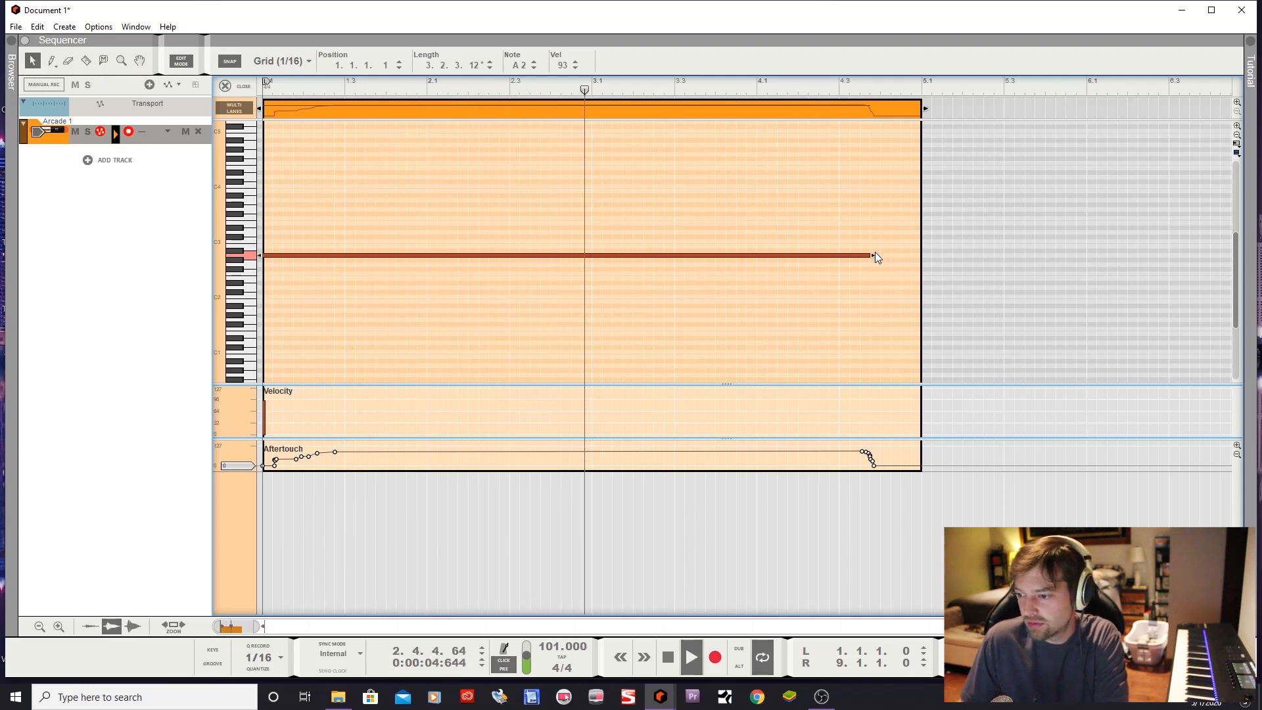
drag(874, 254, 920, 254)
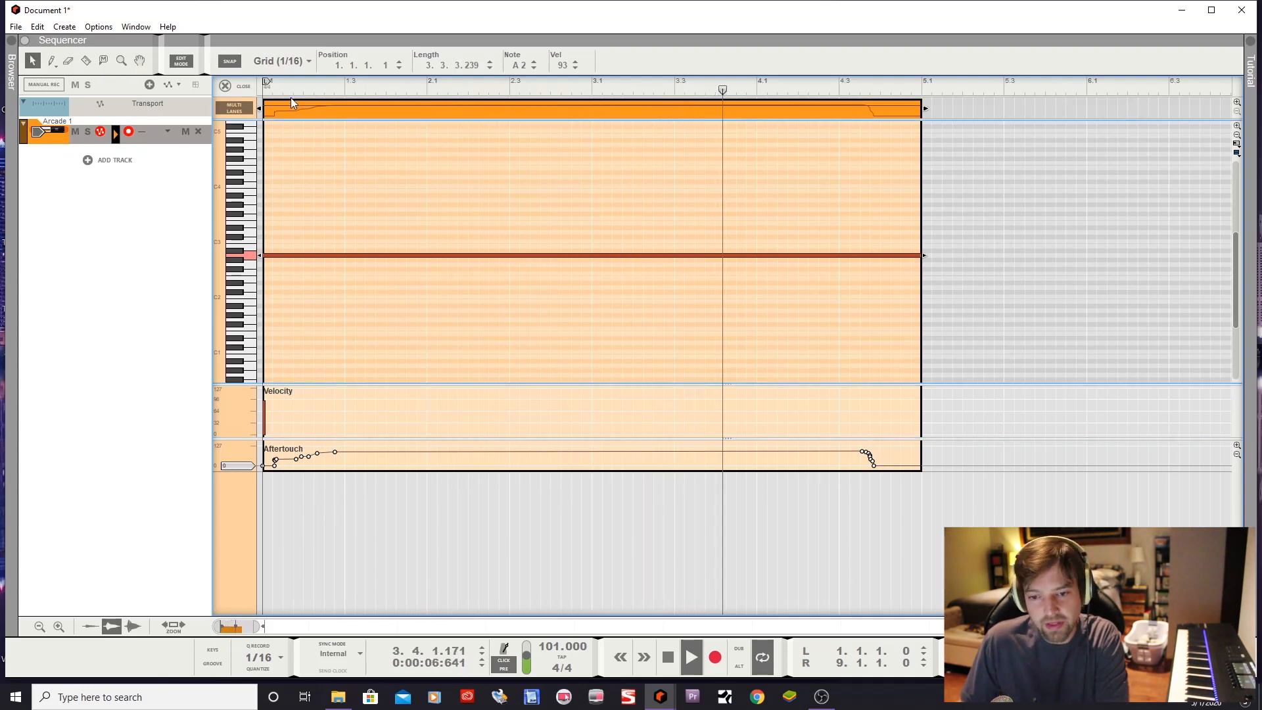
key(KP_1)
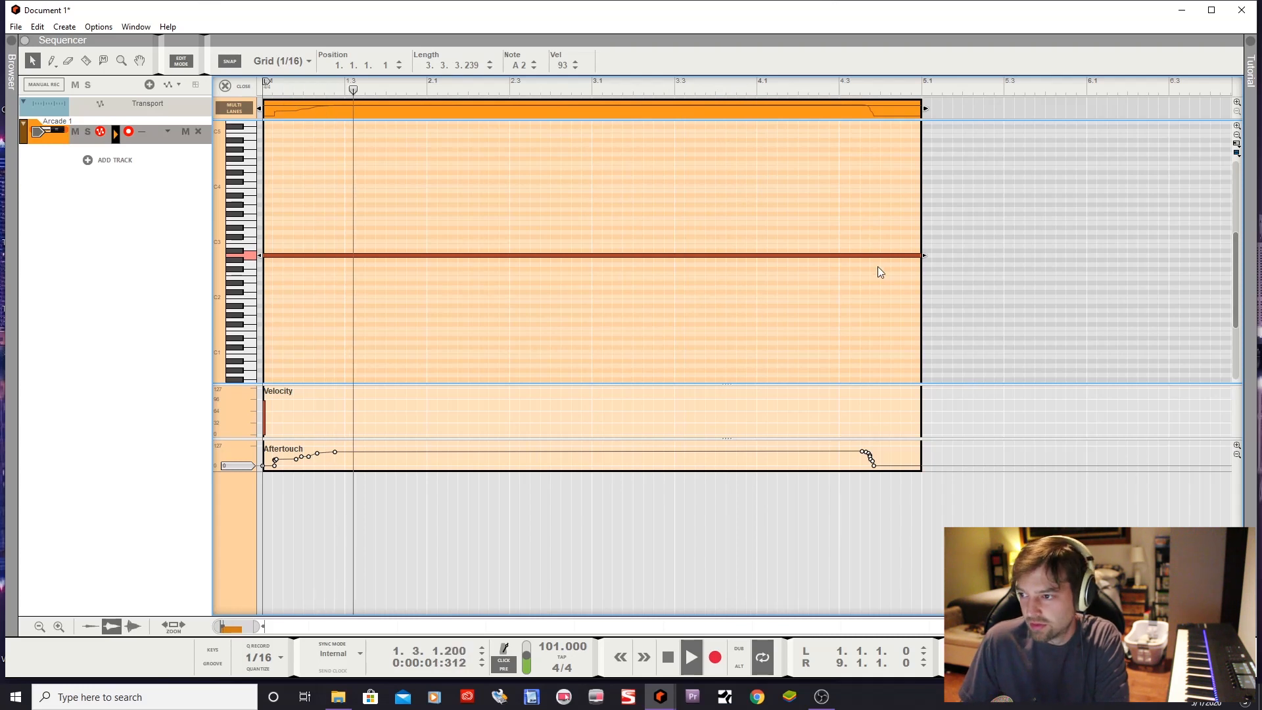
Extend both the clip and its A2 note to bar 9 and close the clip editor
scroll(883, 192, down, 6)
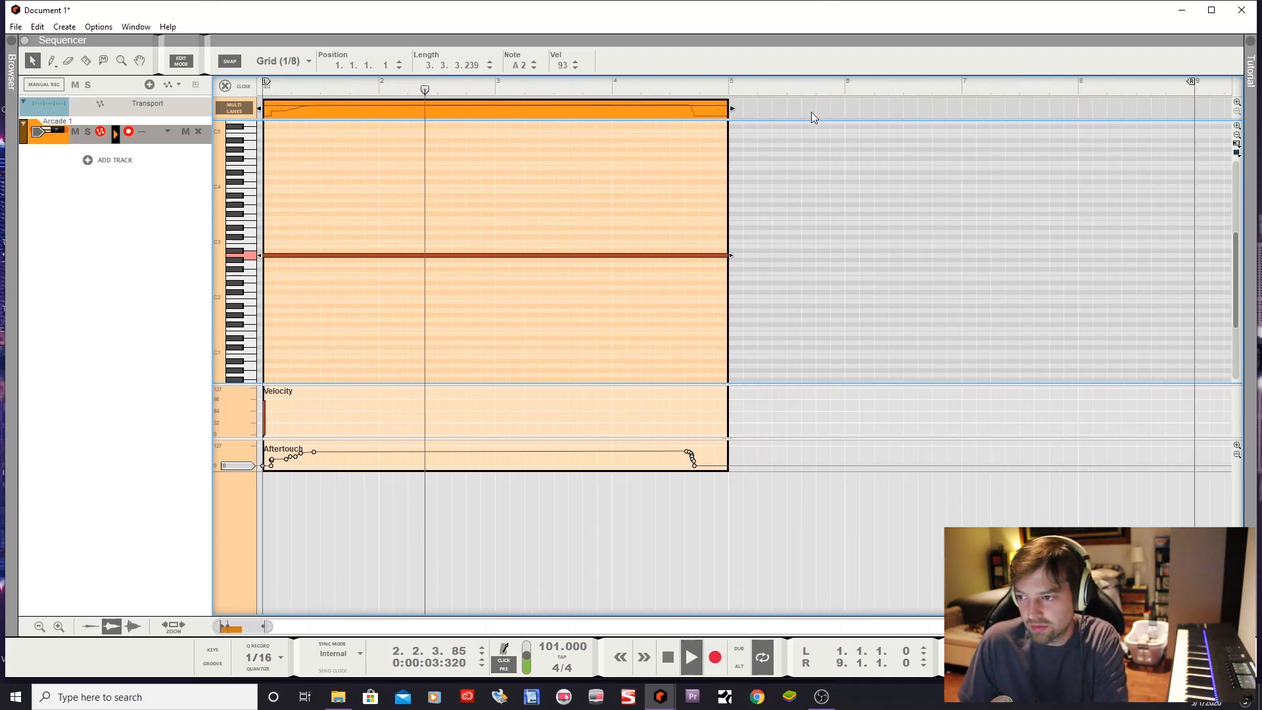
drag(657, 109, 1041, 107)
drag(656, 255, 1043, 273)
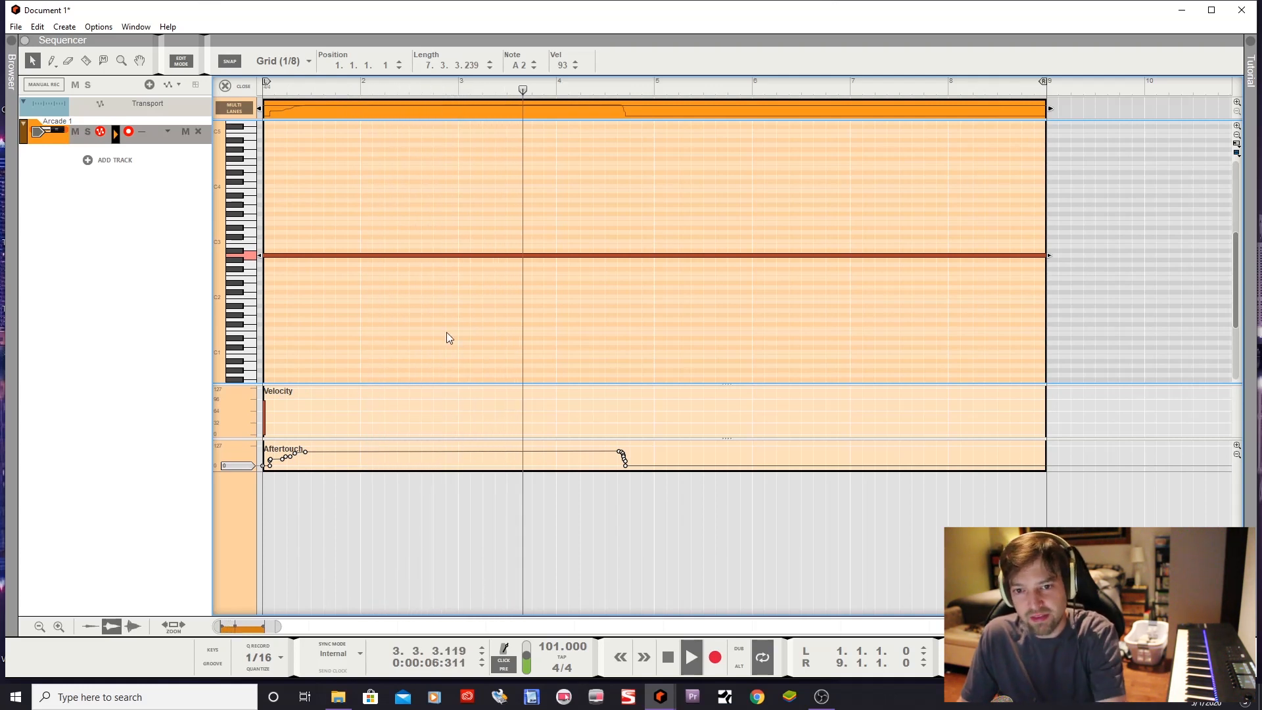
click(235, 86)
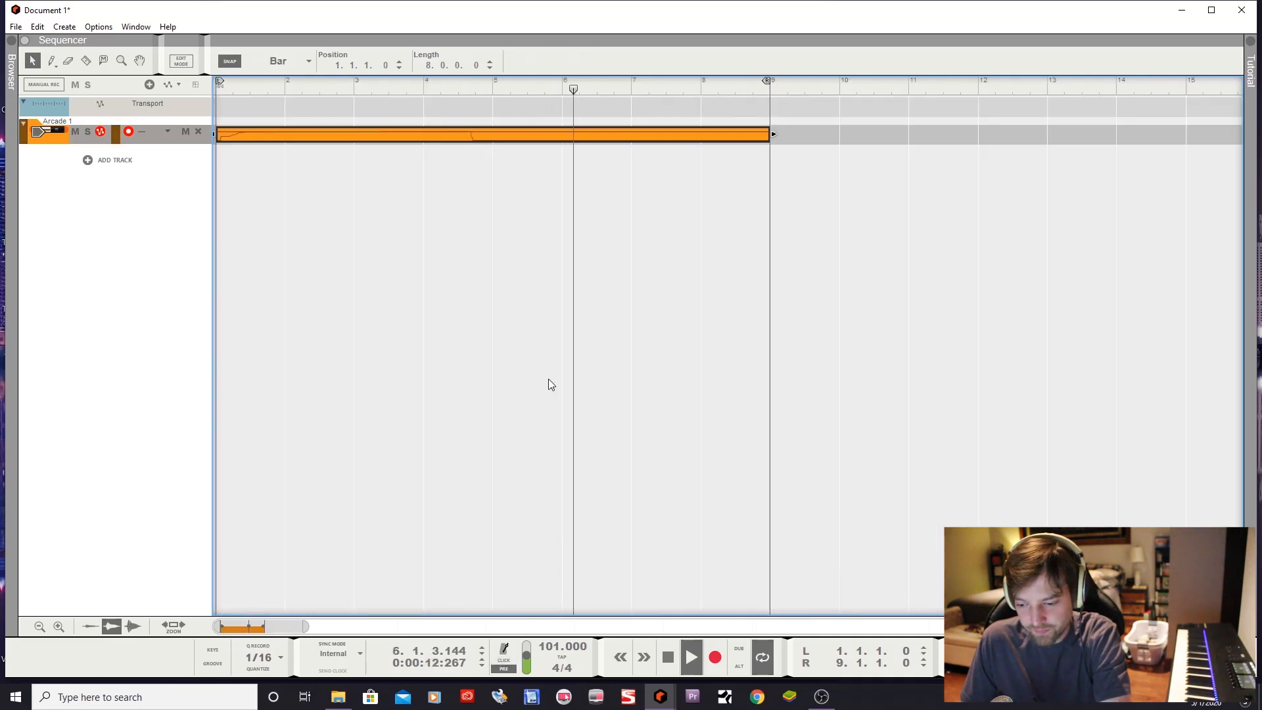
Duplicate the Arcade 1 track together with its device and delete the clip on the copy
right_click(152, 140)
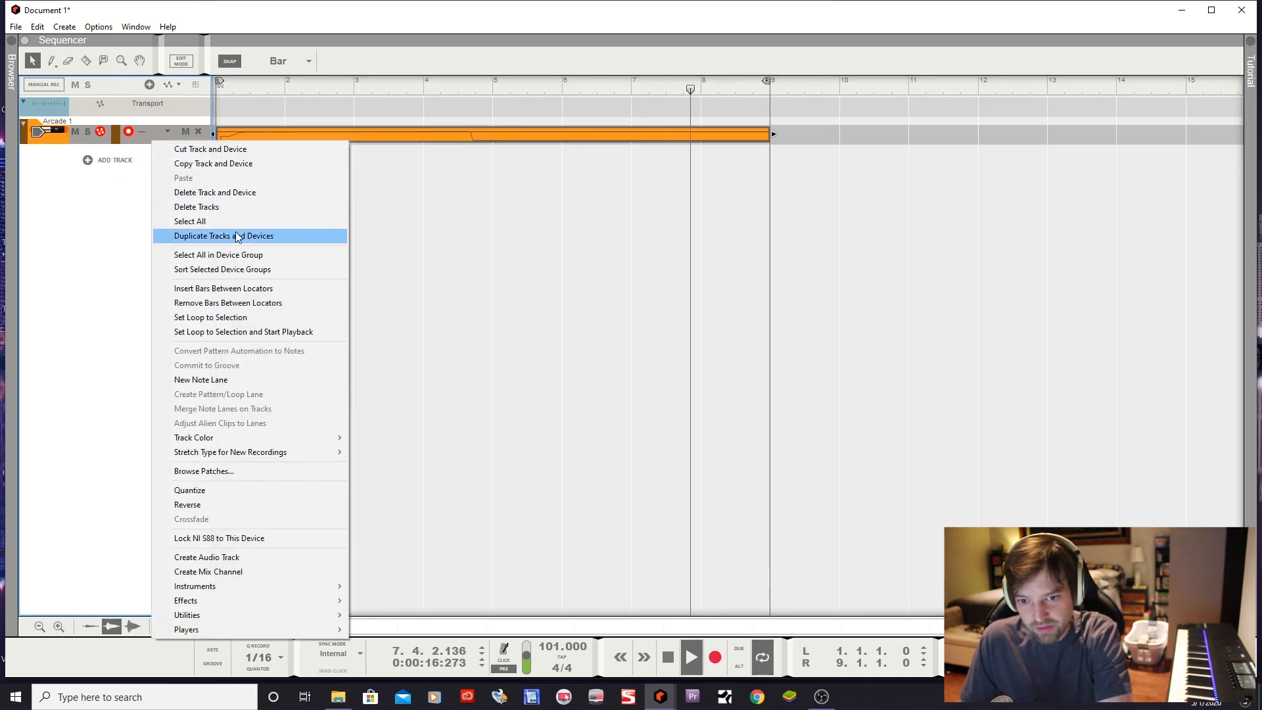
click(275, 235)
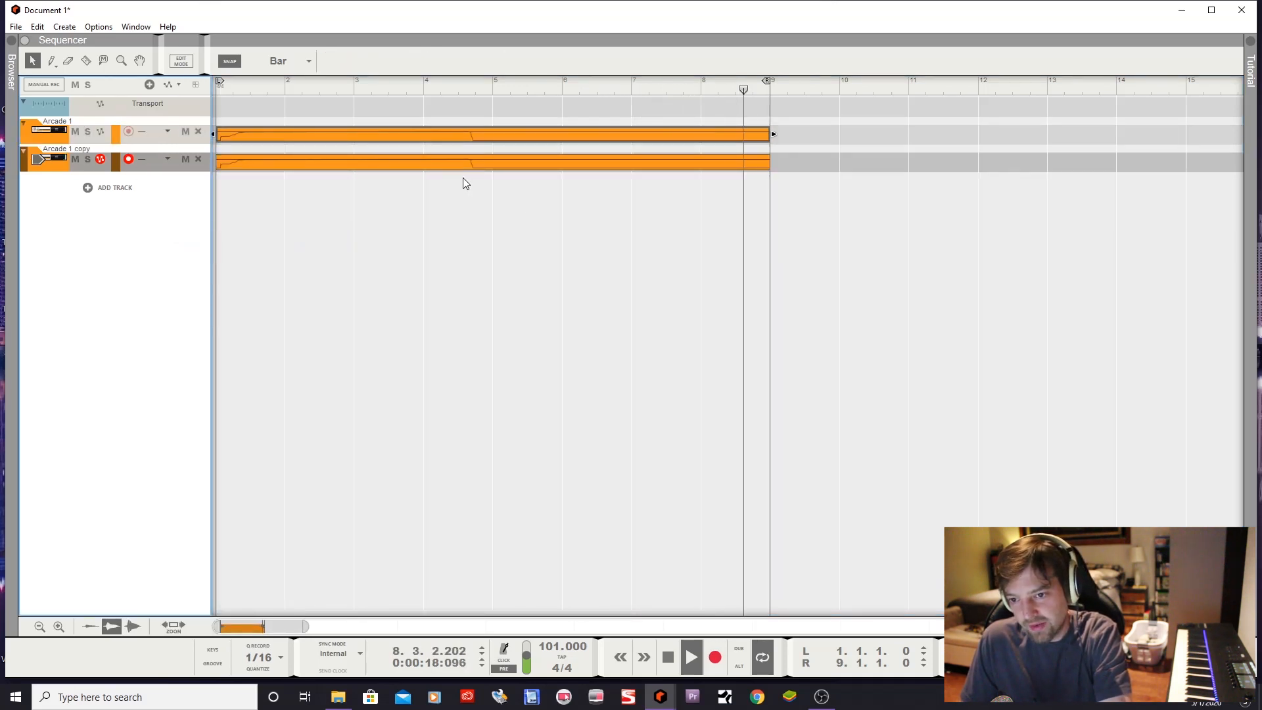
key(Delete)
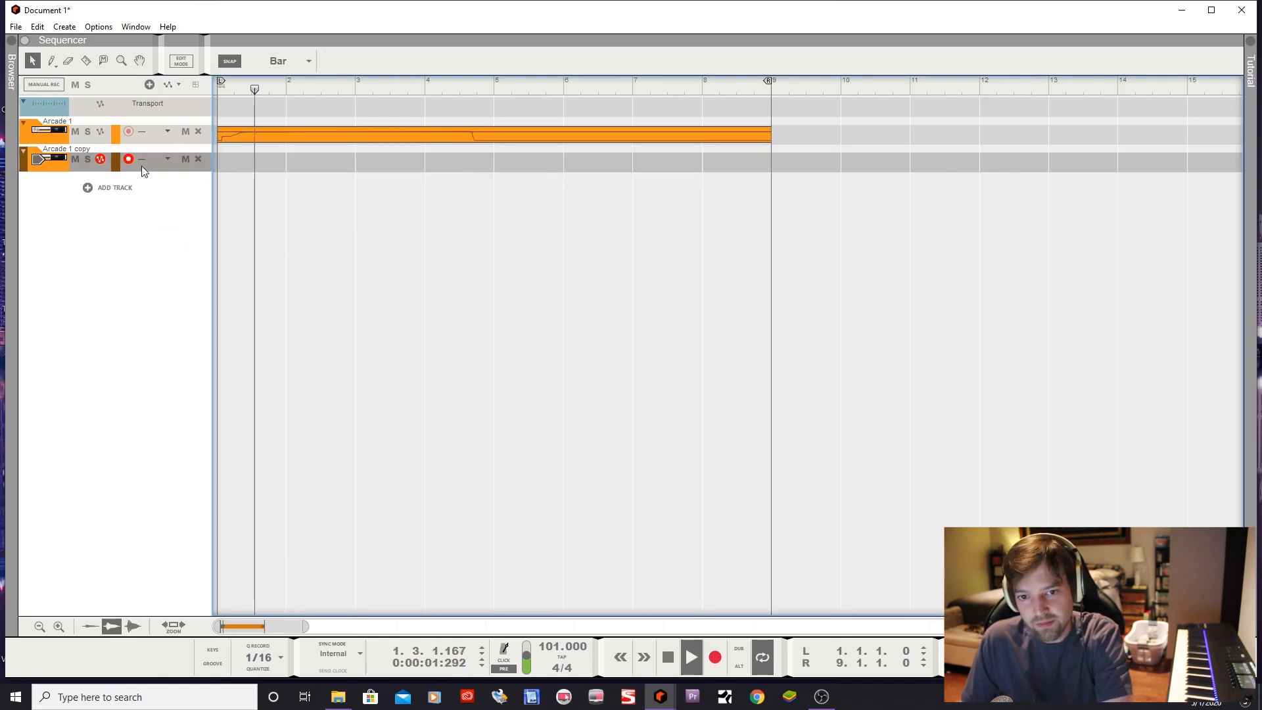
Increase the height of both Arcade tracks and rename the Arcade 1 track Piano Loop
drag(146, 173, 145, 220)
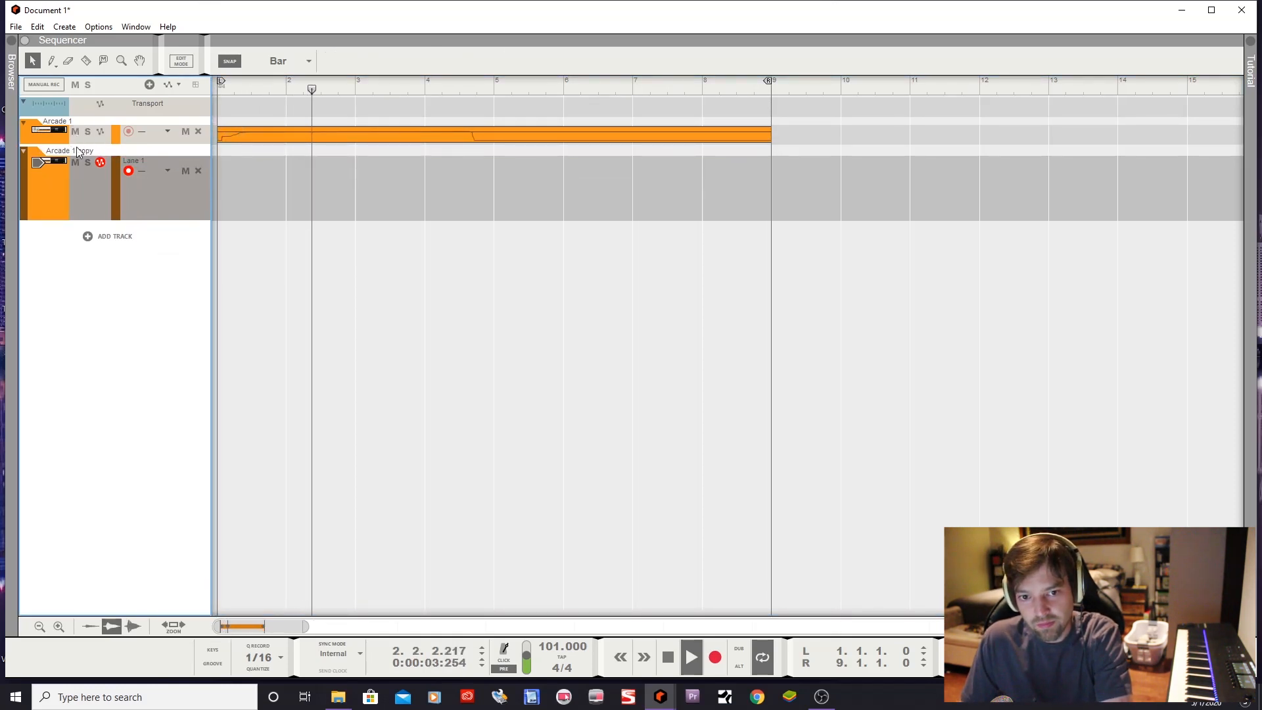
drag(77, 144, 76, 204)
double_click(50, 123)
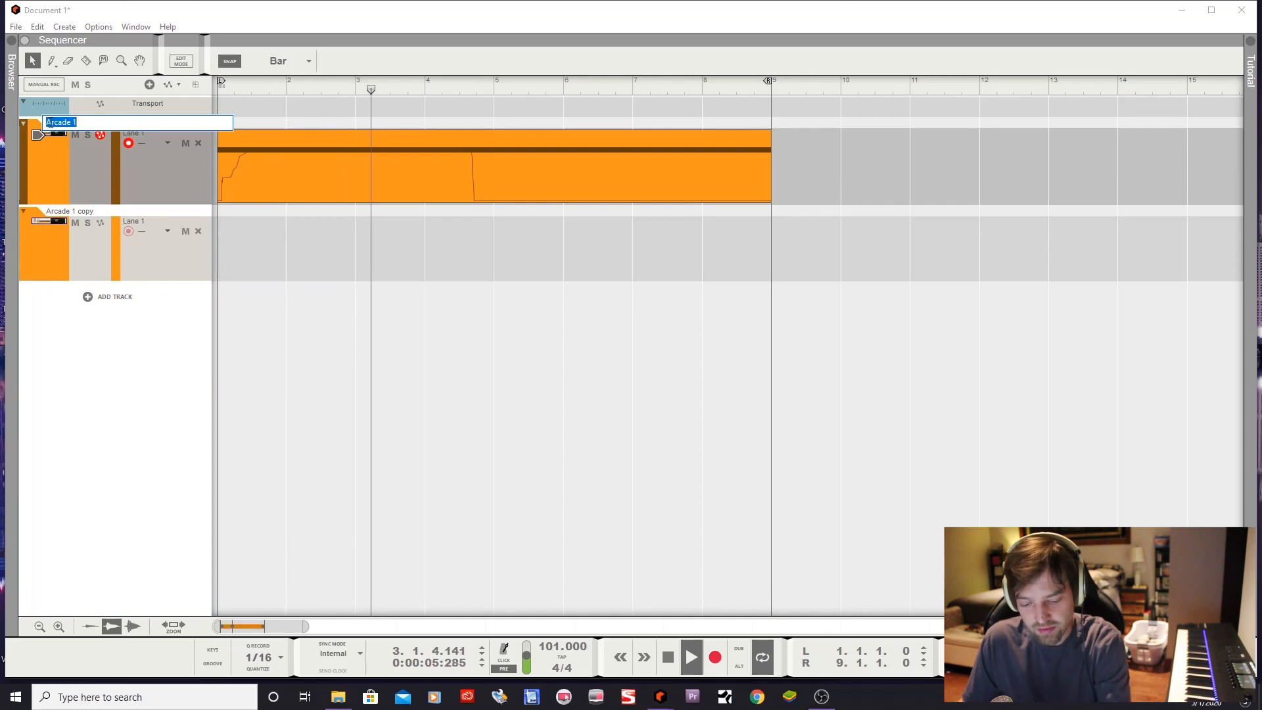
text(Pianl)
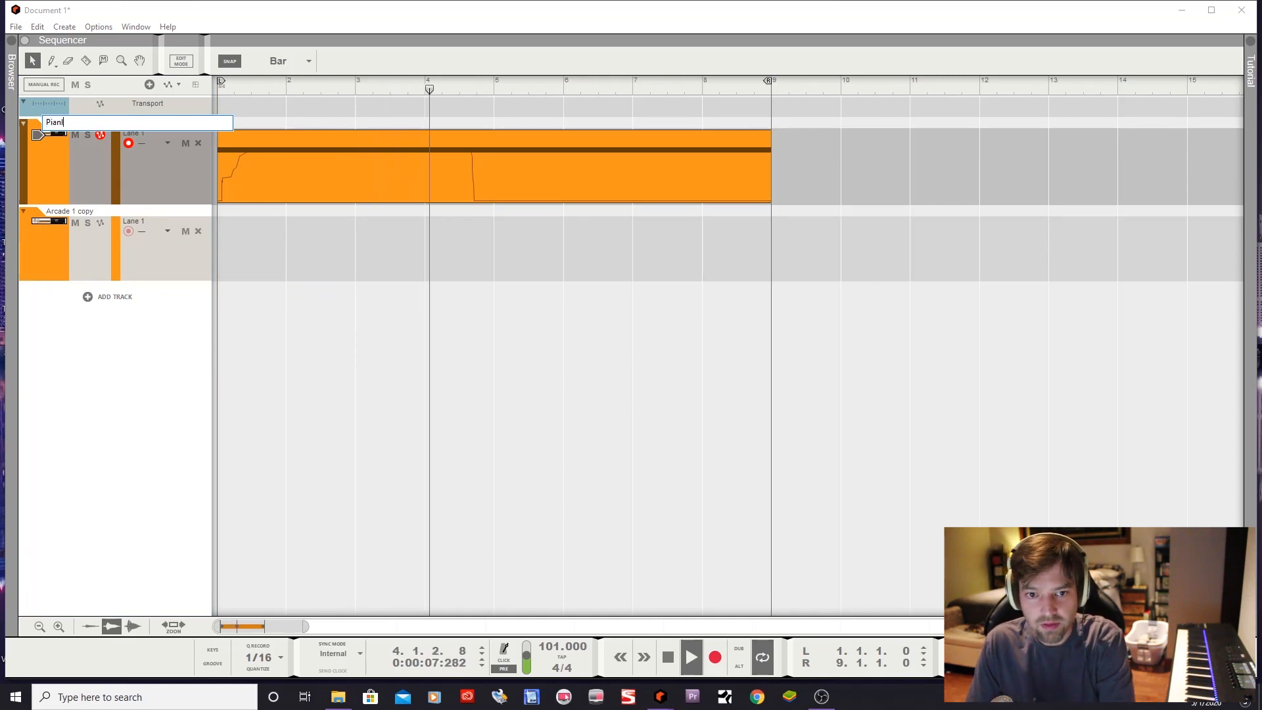
key(BackSpace)
text(o Loop)
key(Return)
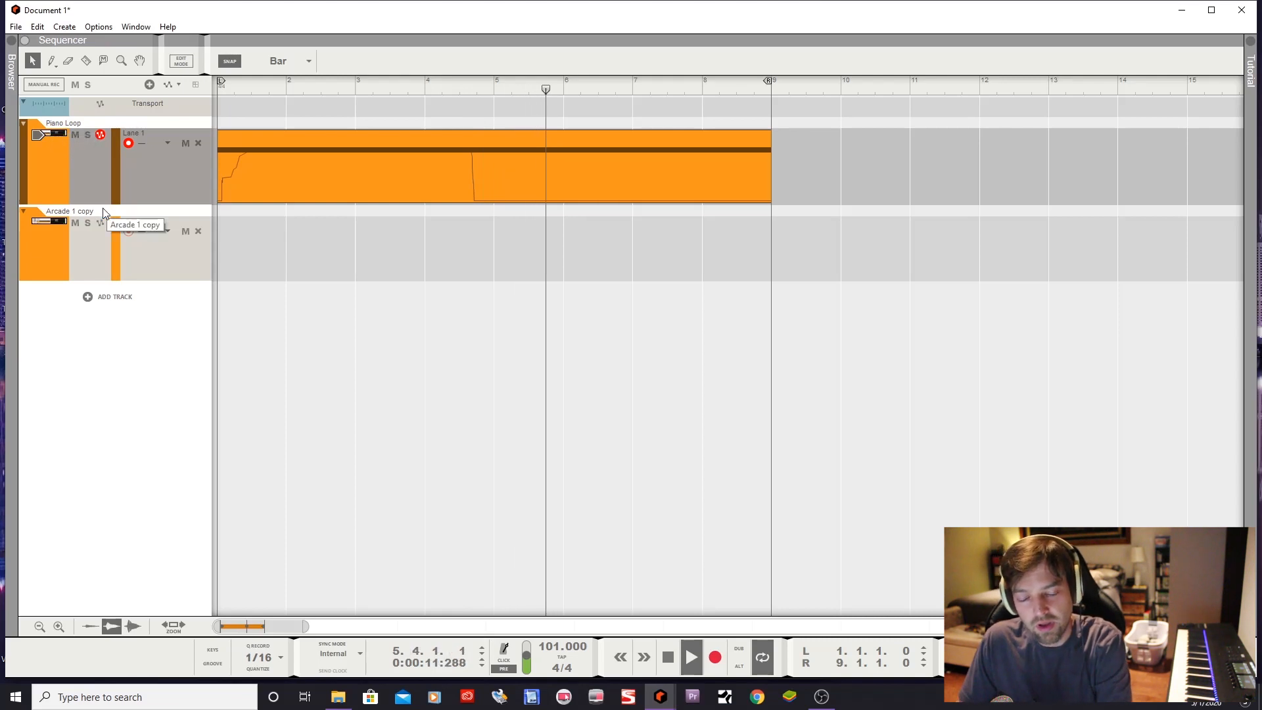
Stop playback, return to bar 1 and rename the duplicated Arcade track Strings
key(space)
key(shift+Return)
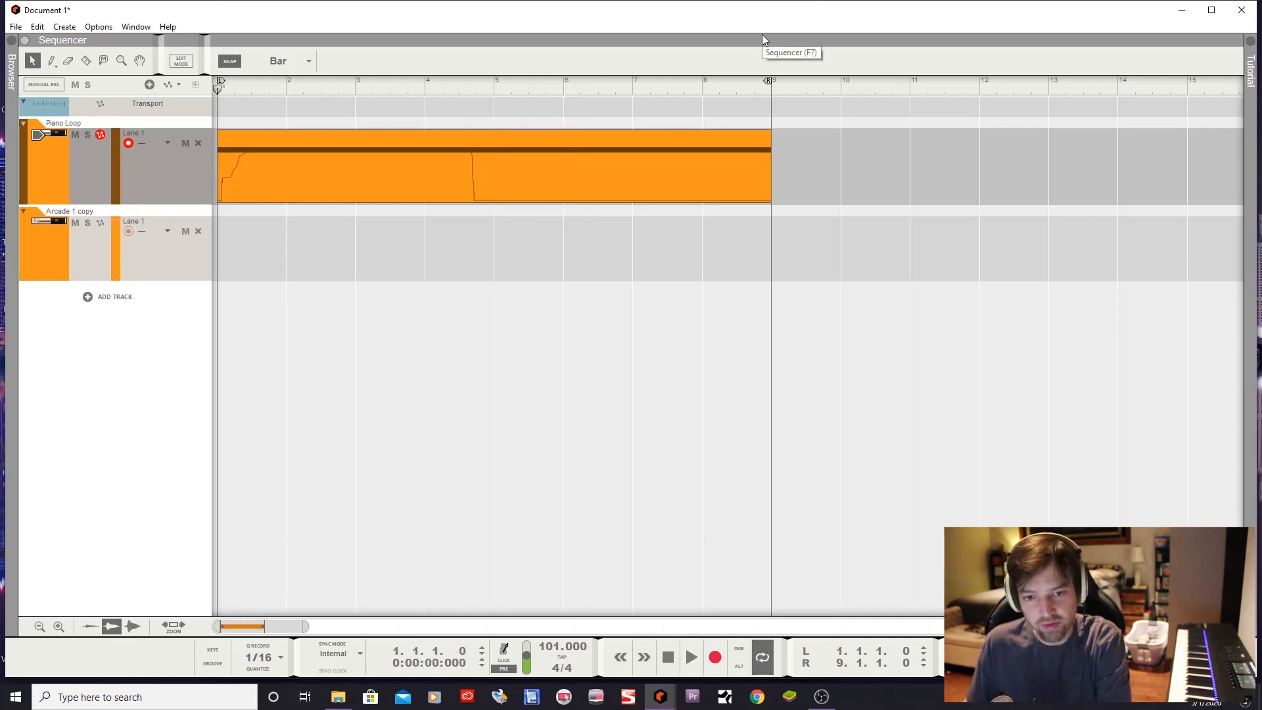
double_click(90, 218)
text(Strings)
key(Return)
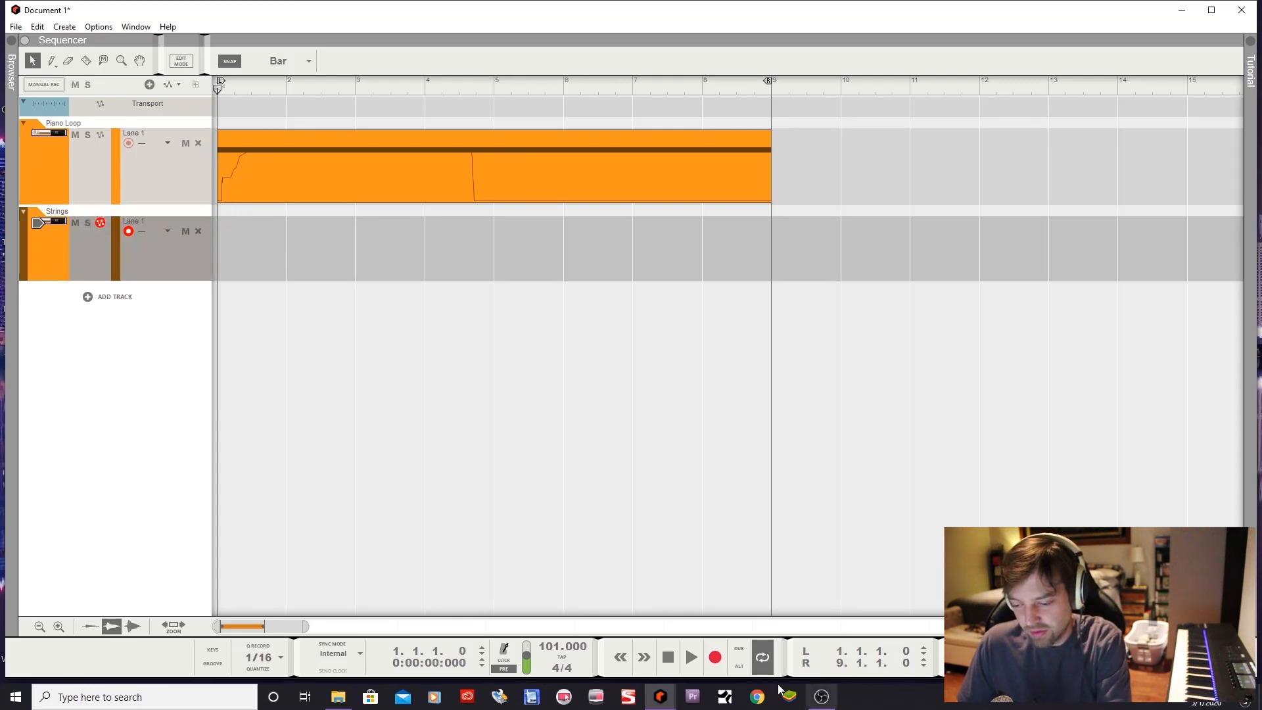
Open the Strings track's Arcade plugin from the rack and lock its session key to A min
mouse_move(672, 696)
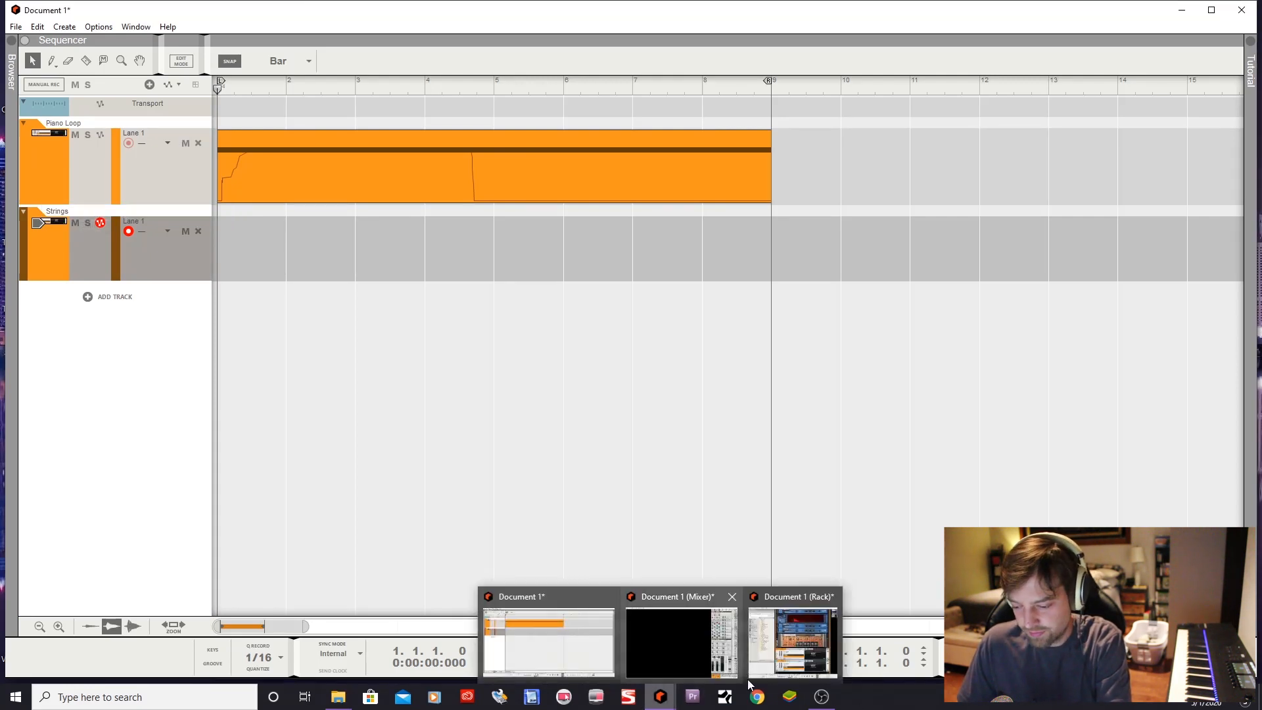
click(792, 641)
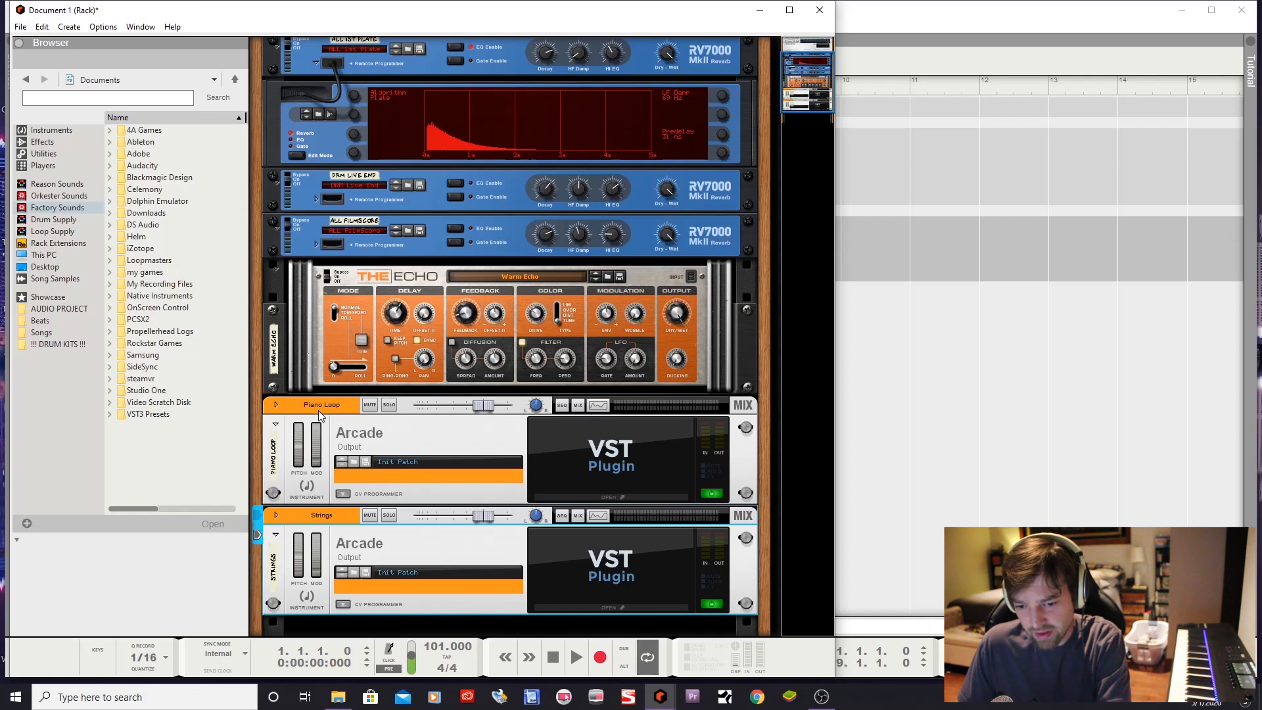
click(604, 608)
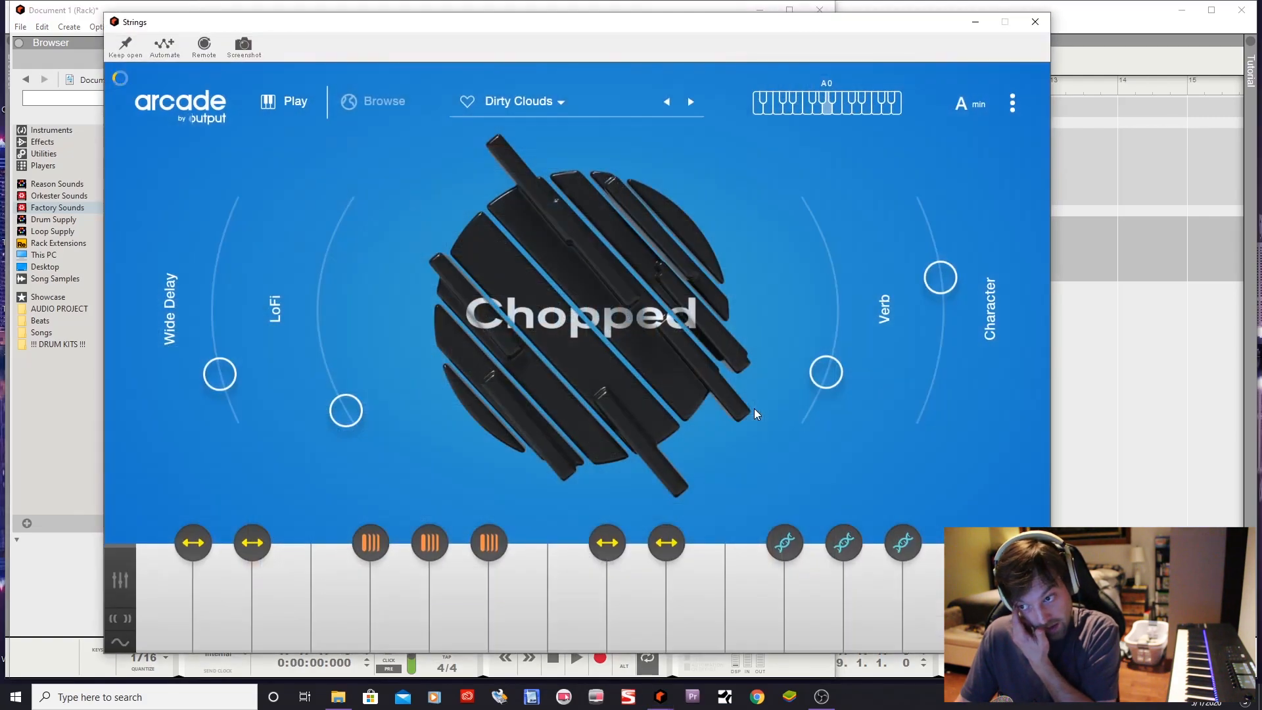
click(976, 107)
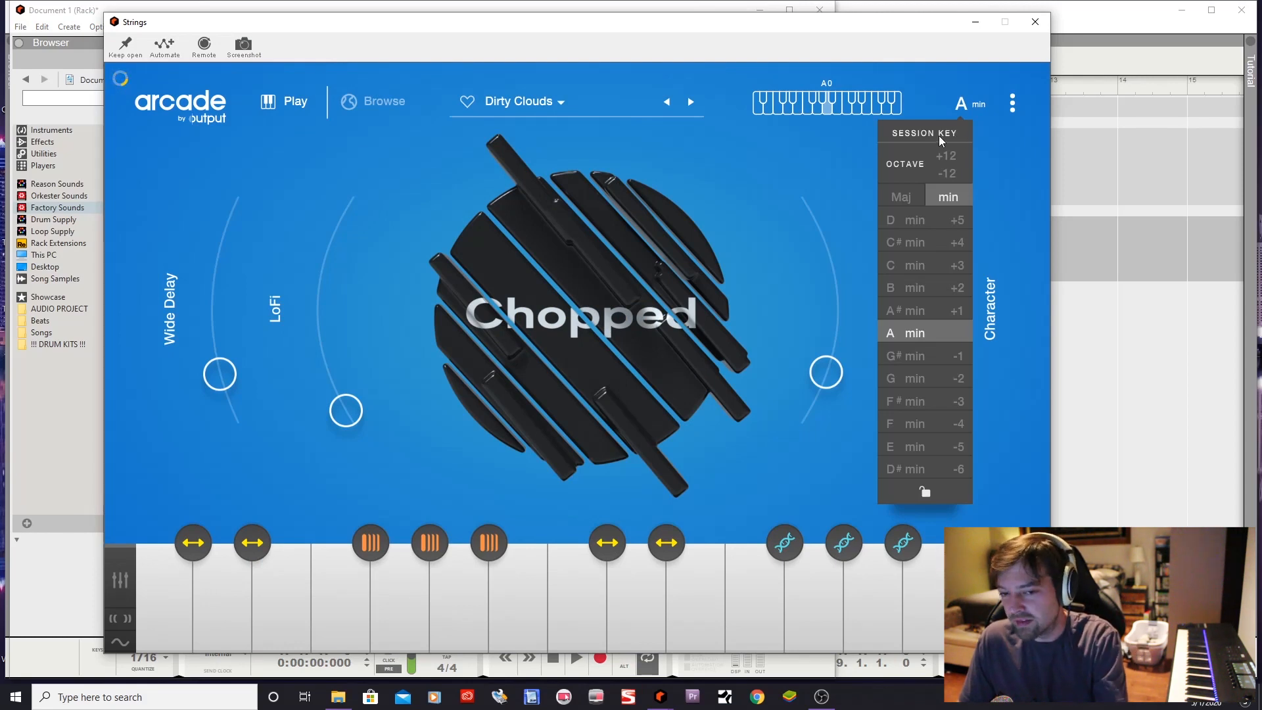
click(949, 498)
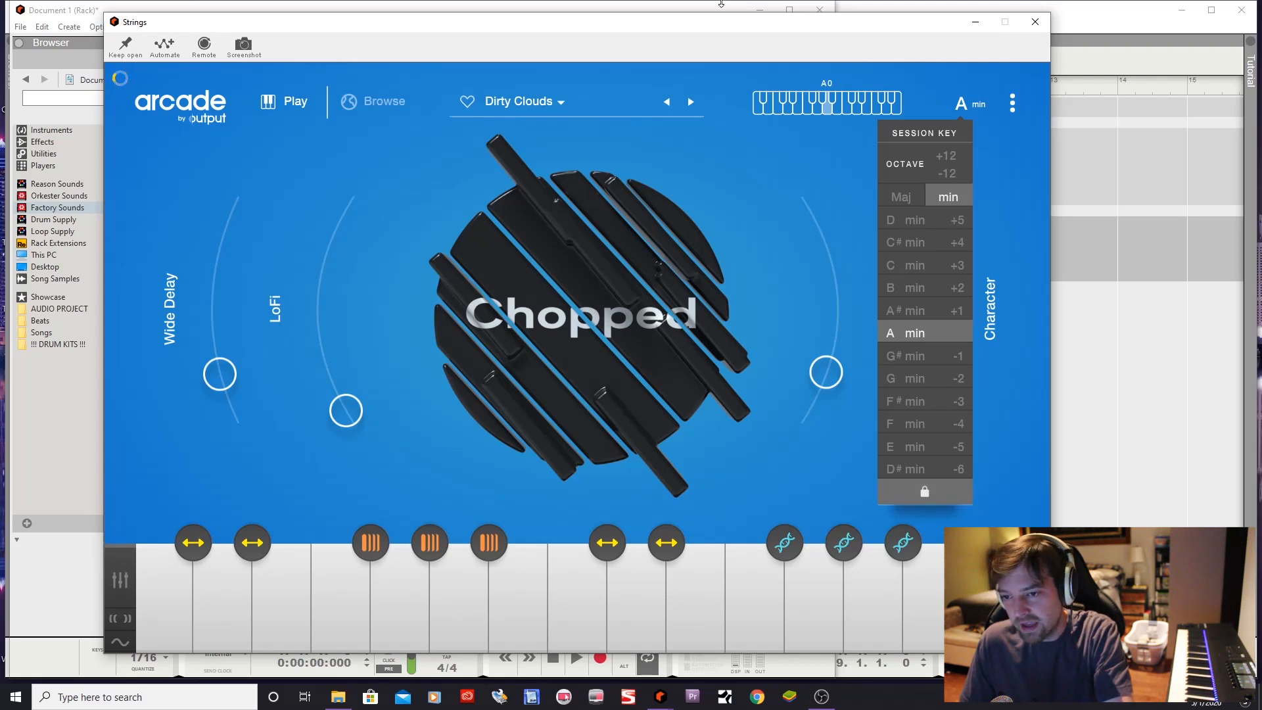
Audition Chopped kits on Strings, including Supreme Tango, Old and Beautiful, Fortitude and Countdown, settle on Ultra Mellows and return to the sequencer
click(662, 105)
click(665, 105)
click(687, 107)
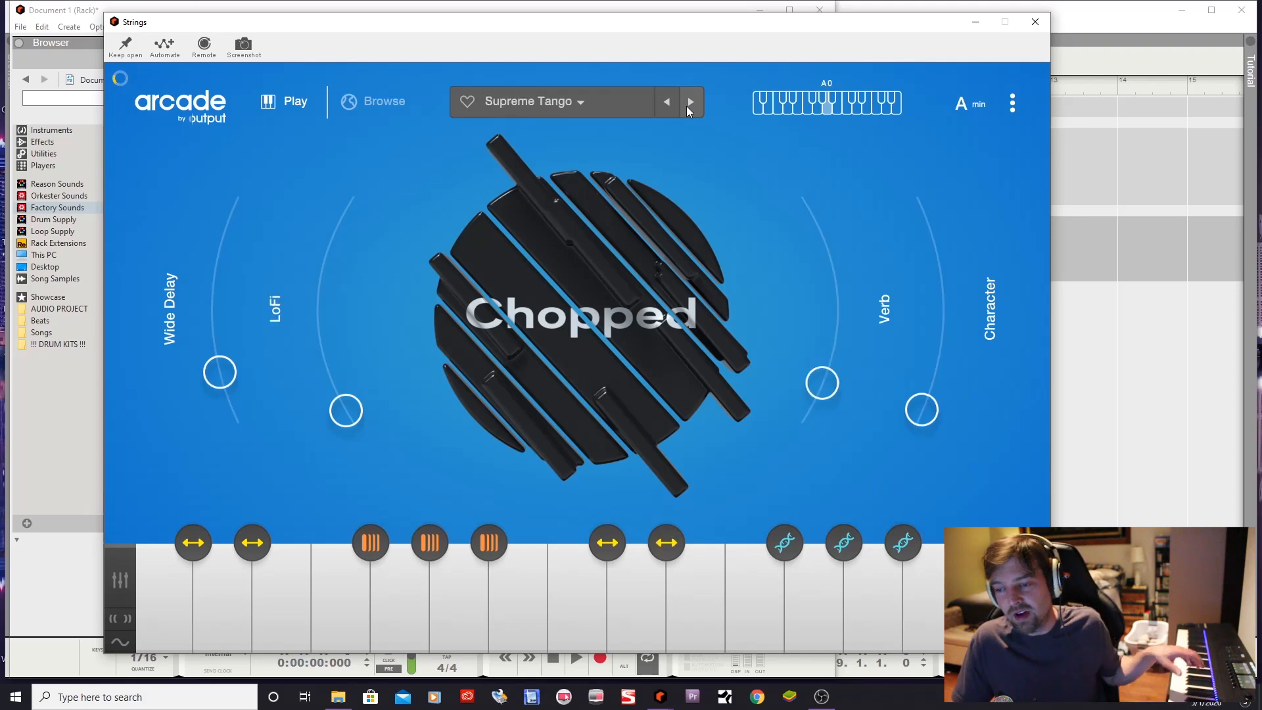
click(686, 107)
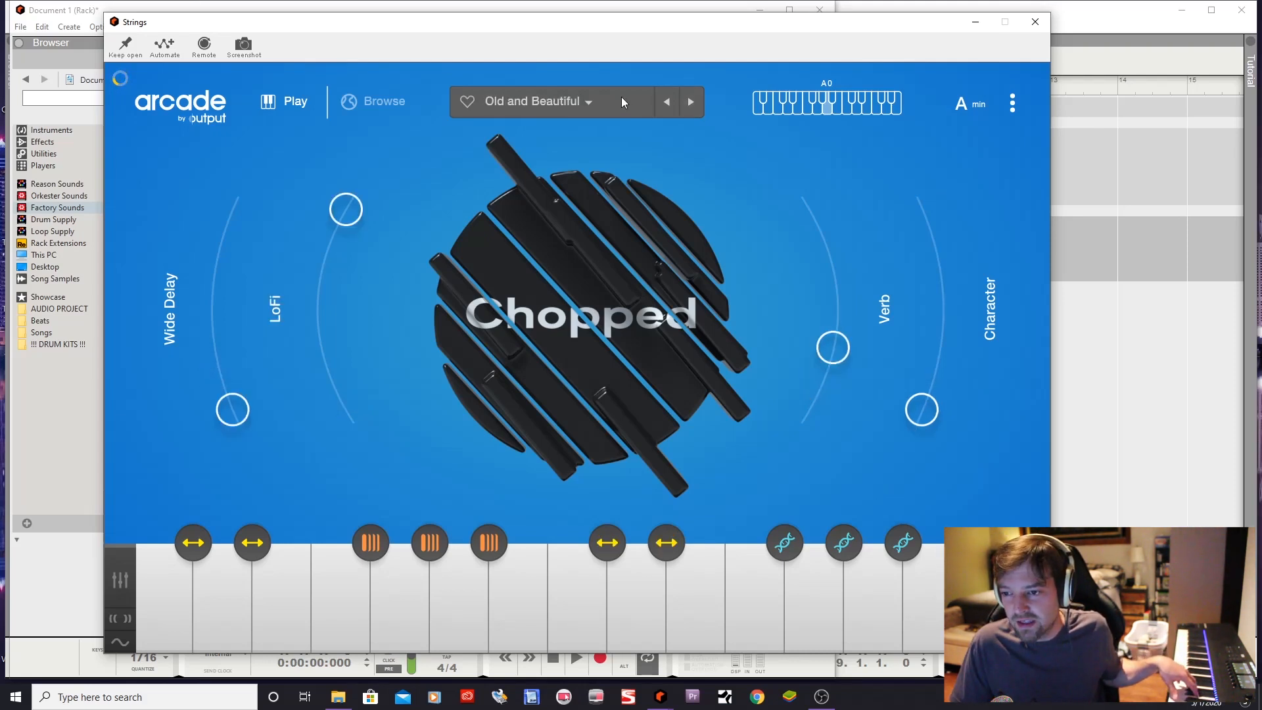
click(691, 101)
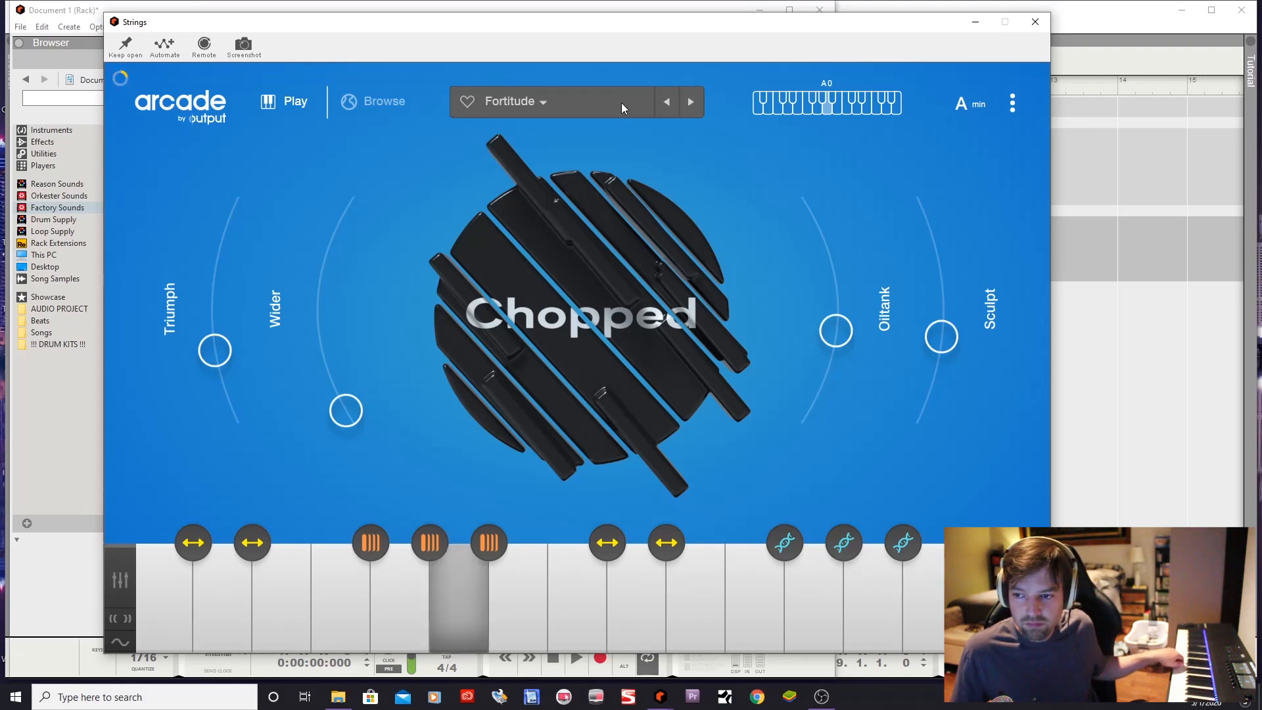
click(694, 104)
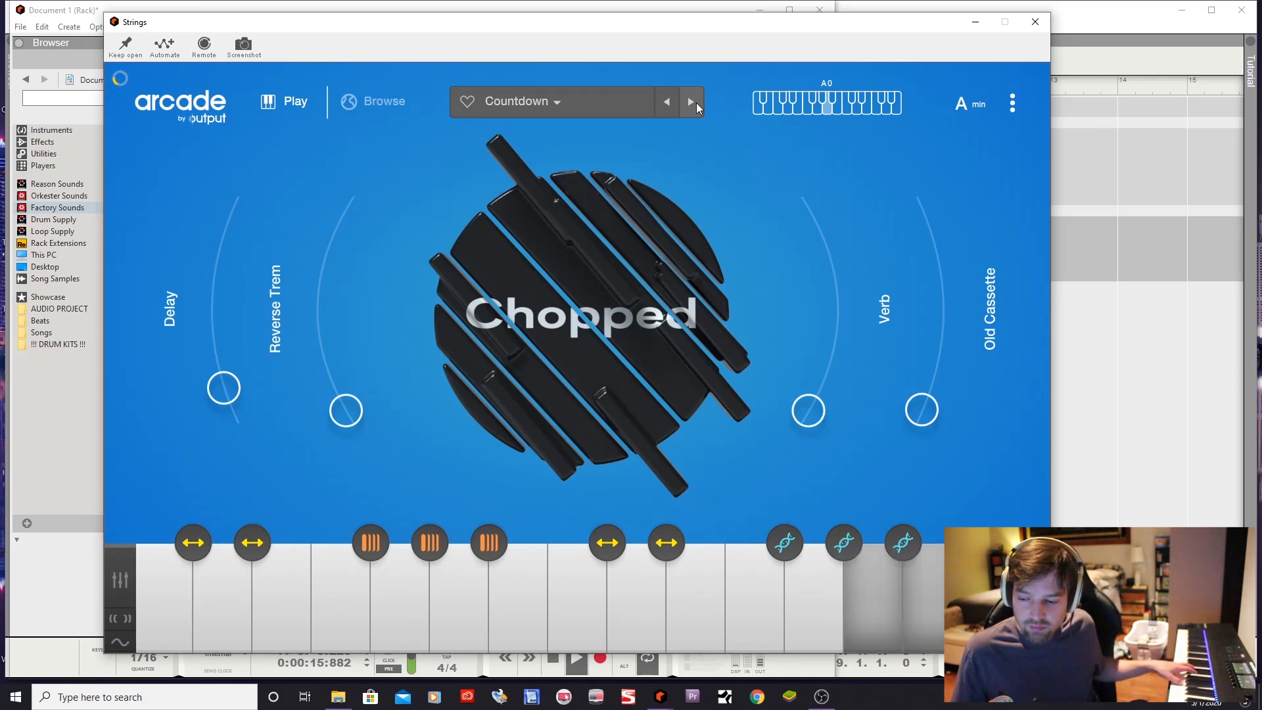
click(696, 102)
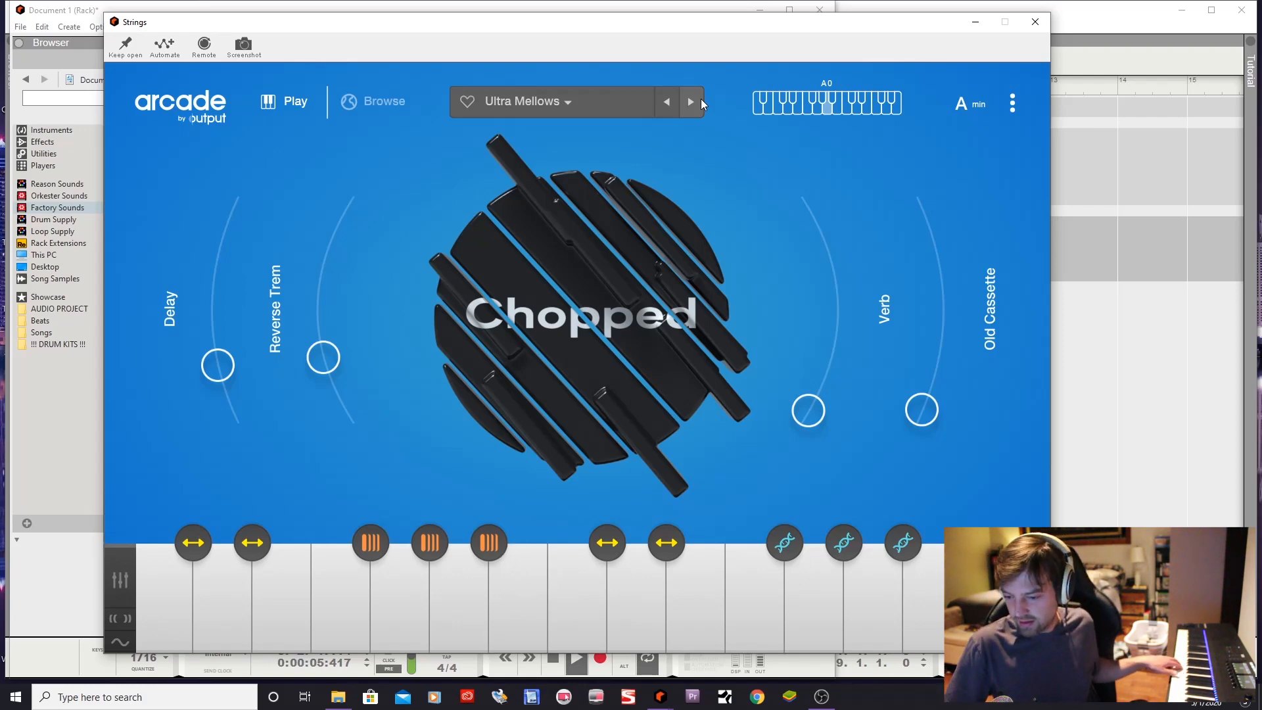
click(1033, 26)
click(1043, 14)
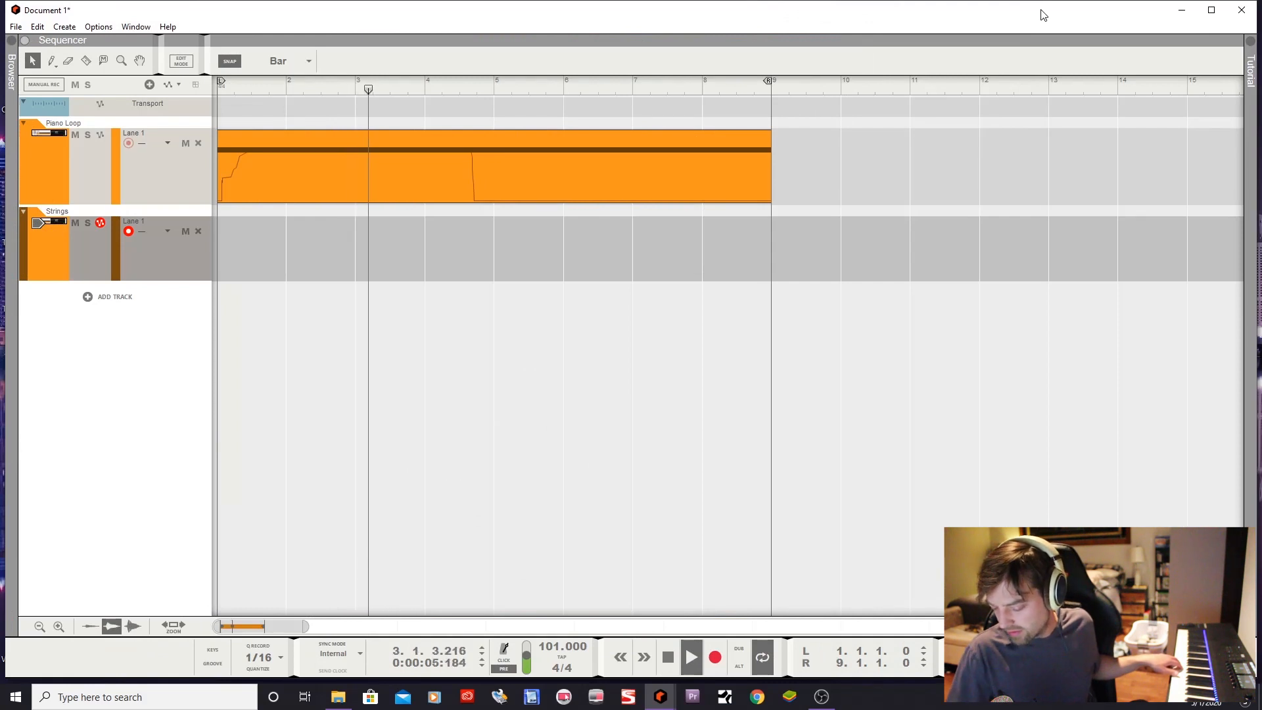
Enable the metronome click and record a held note on the Strings track as a two-bar clip from bar 1
key(space)
key(shift+Return)
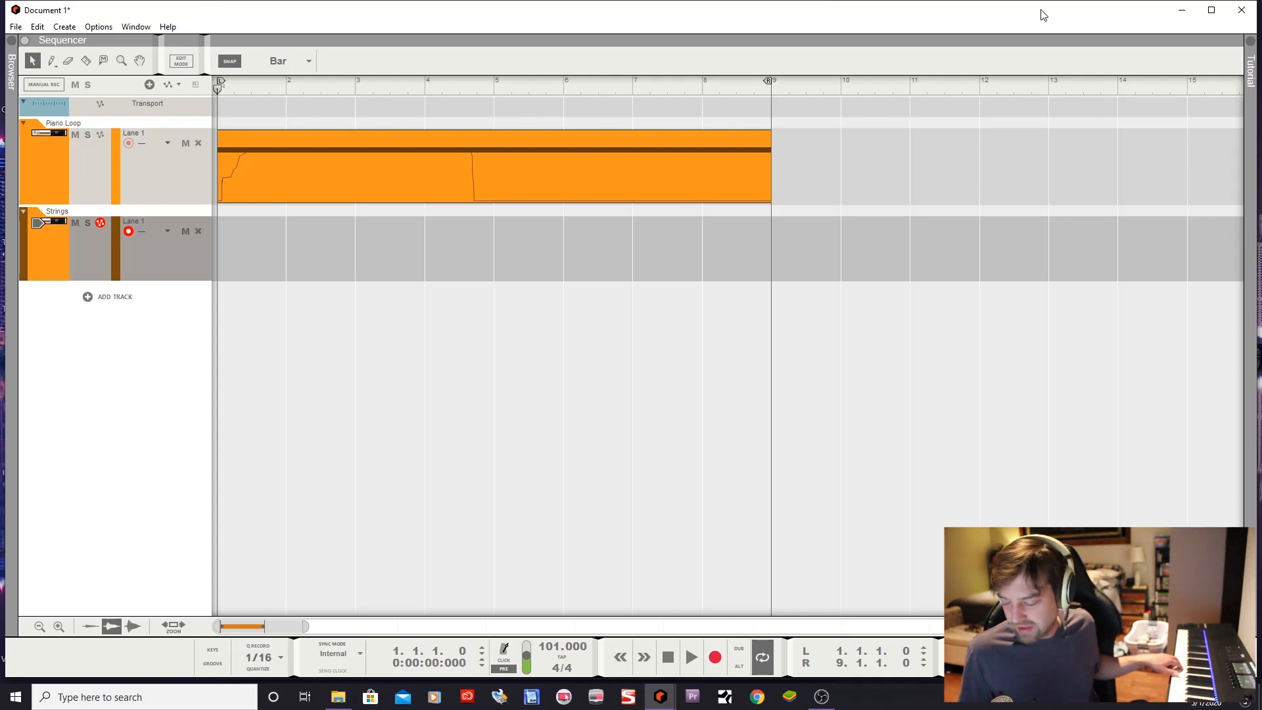
click(510, 654)
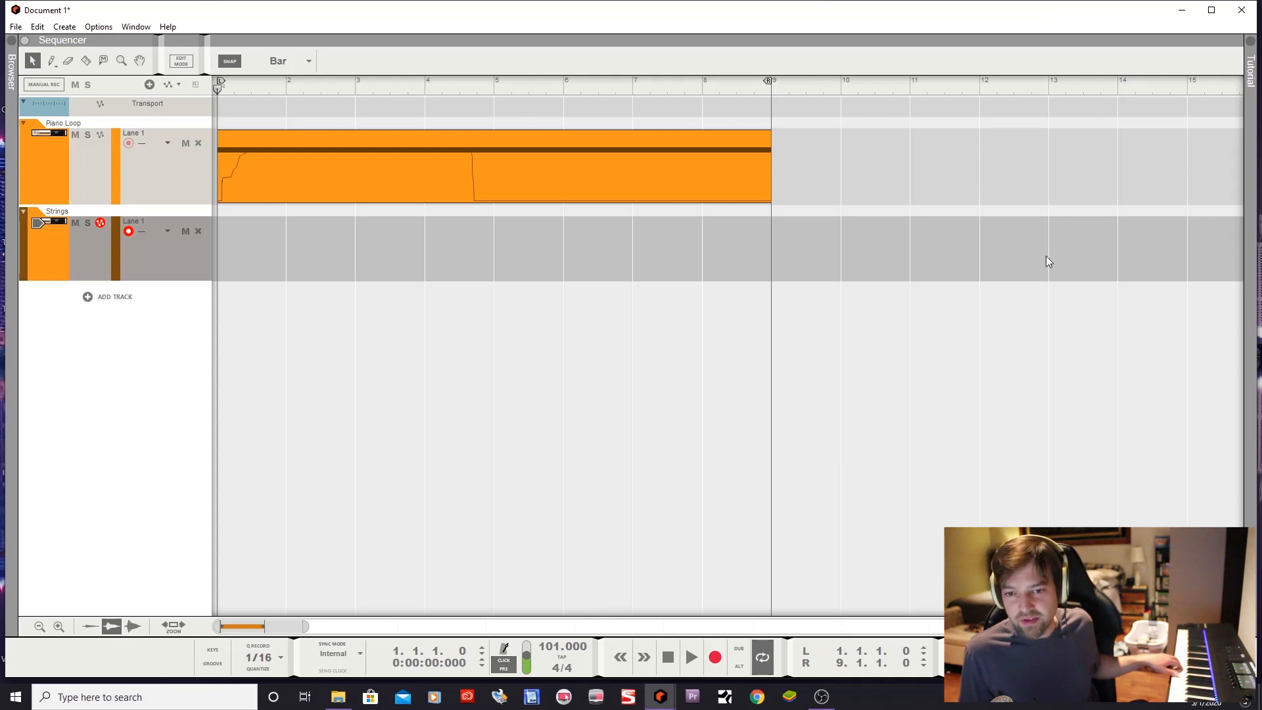
key(ctrl+Return)
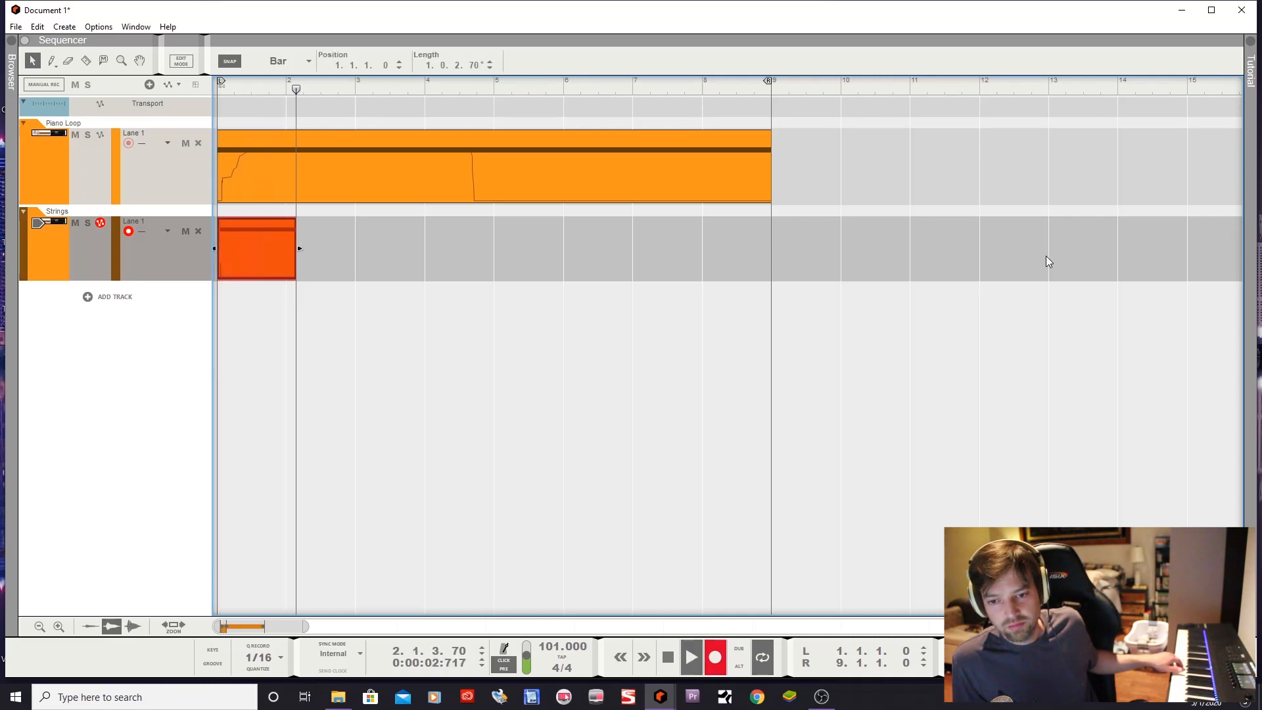
key(ctrl+Return)
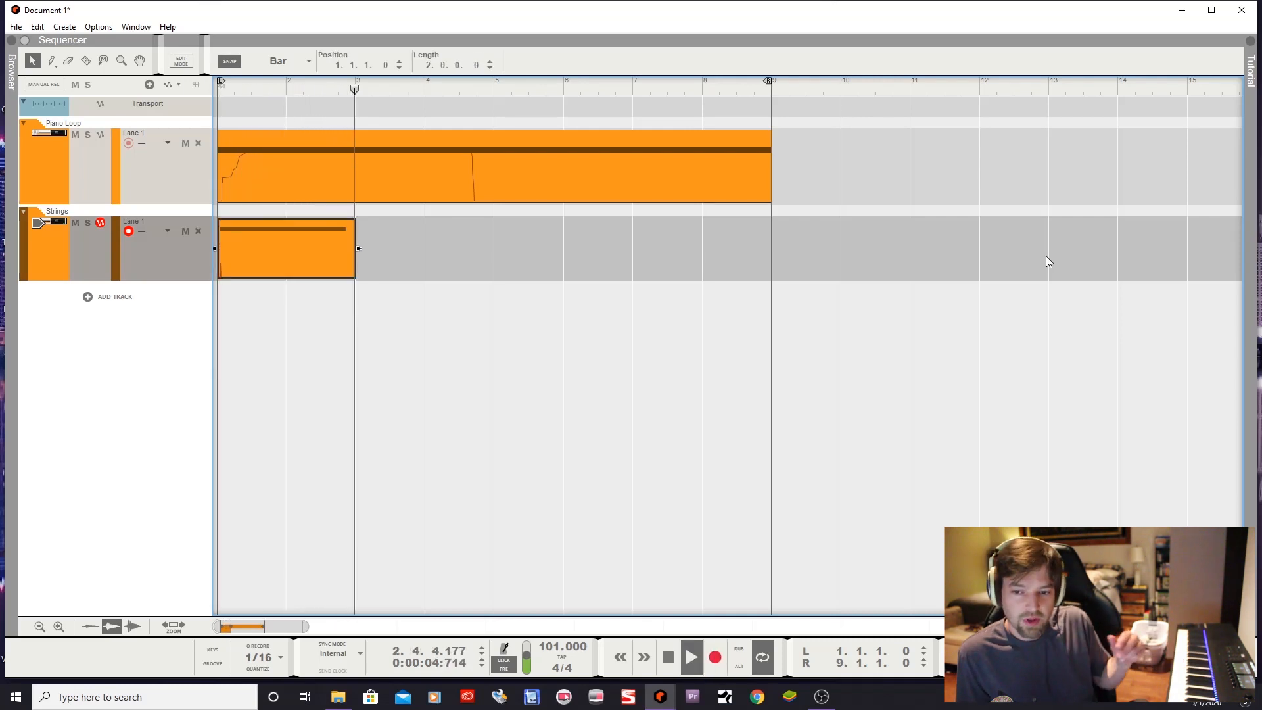
key(space)
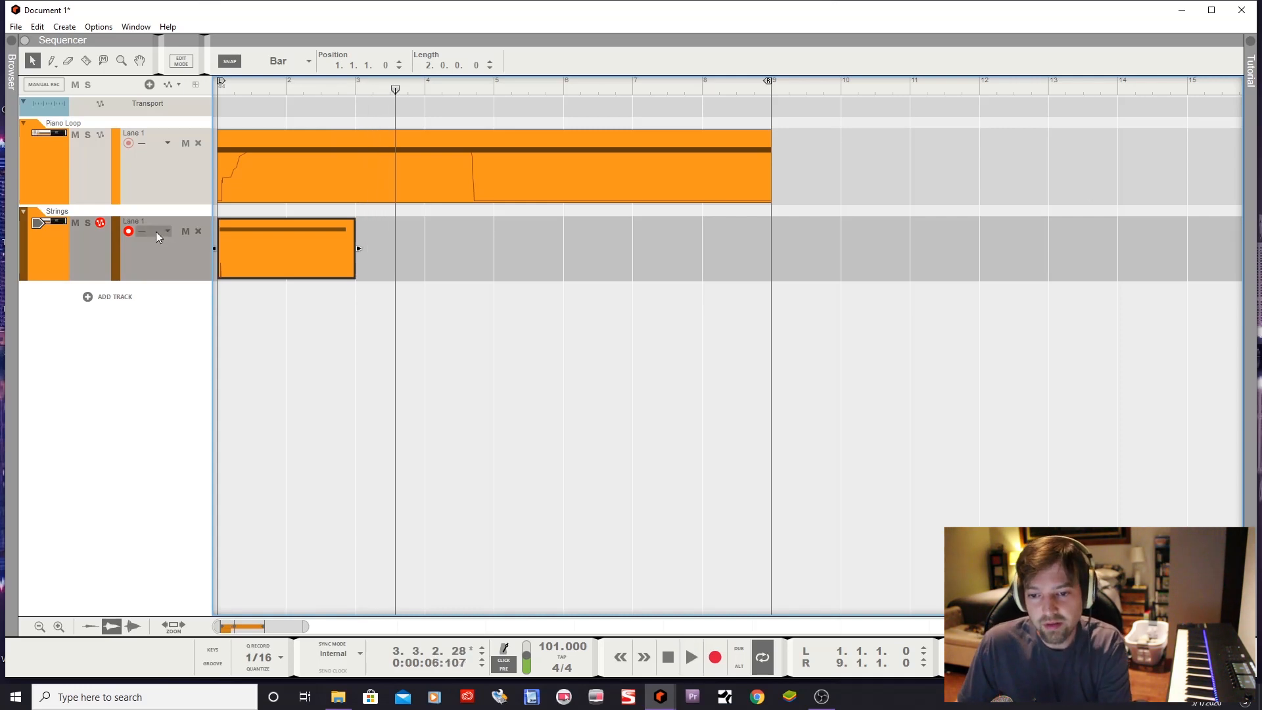
Open the Strings clip, move its B2 note to position 1.1.1.1 and play it from bar 1
double_click(242, 248)
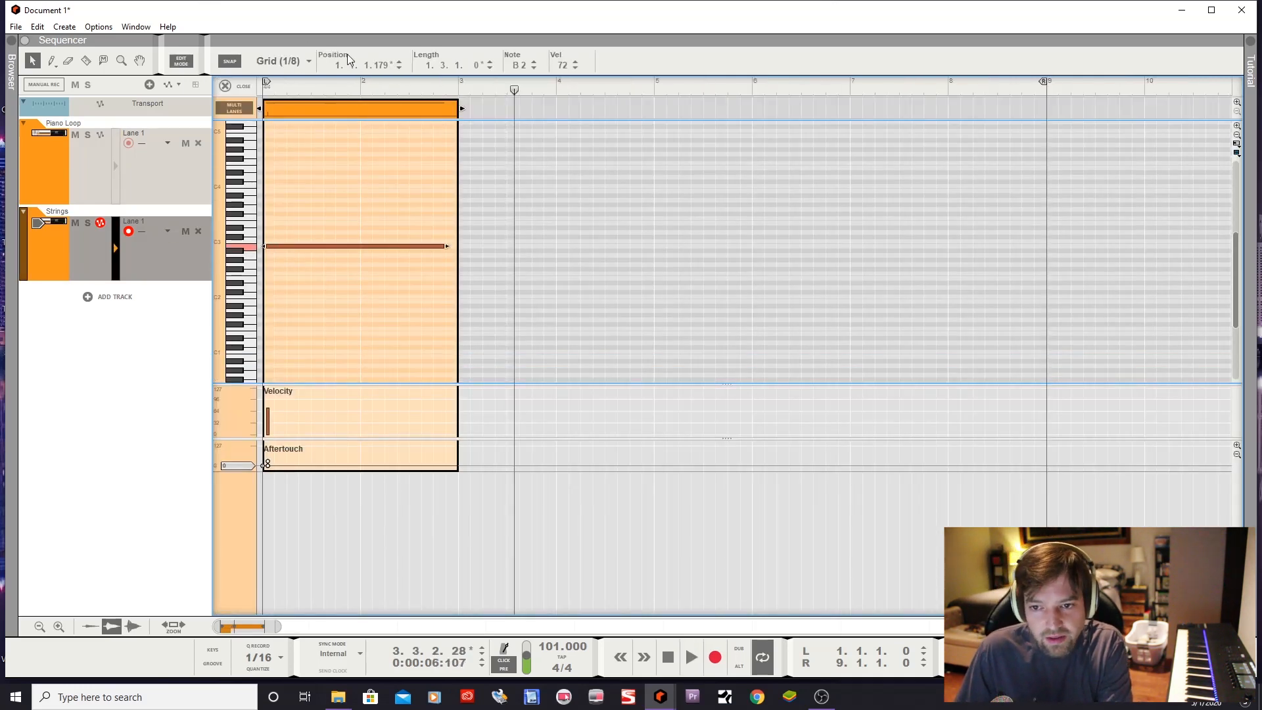
double_click(378, 65)
text(1)
key(Return)
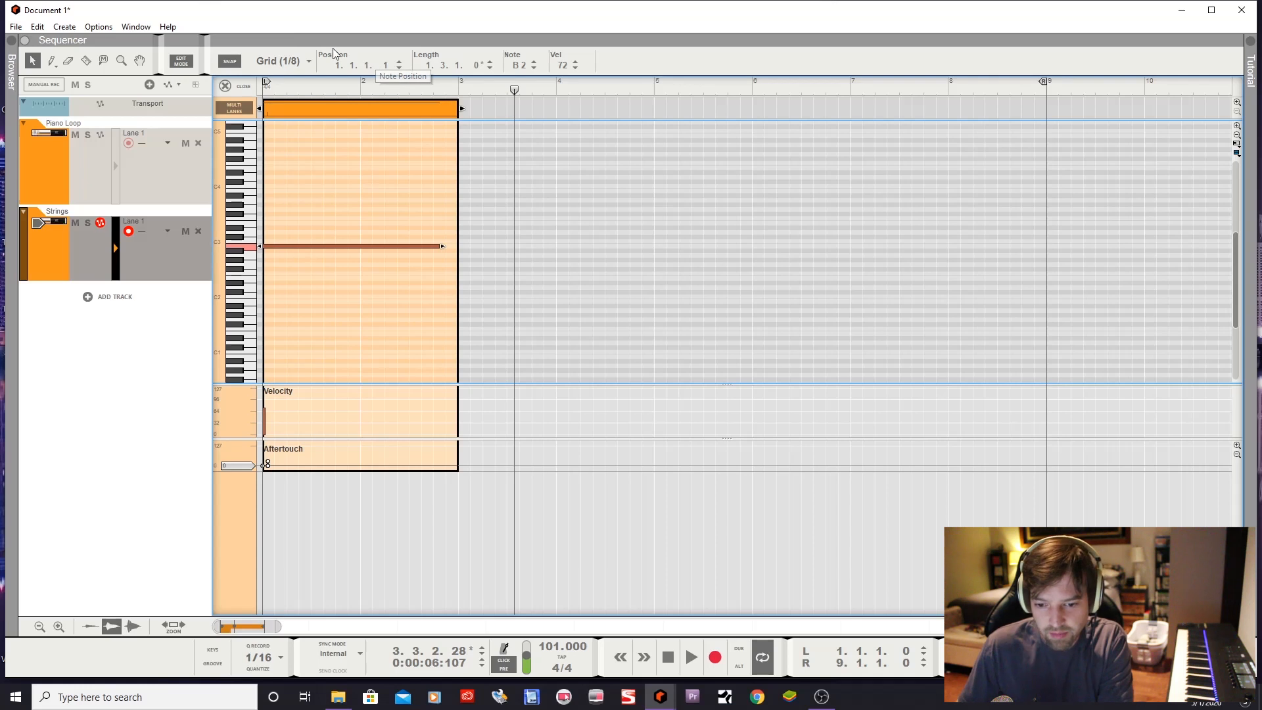
key(shift+Return)
key(space)
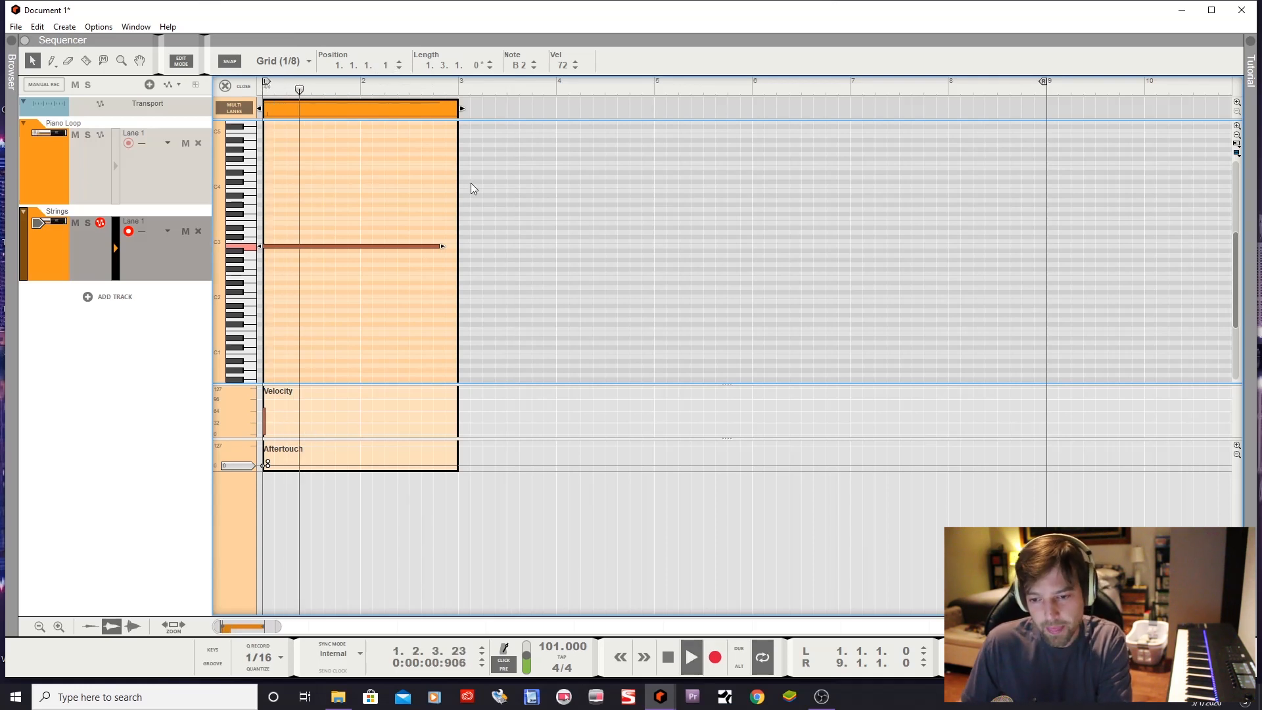
Extend the Strings clip to bar 6 and lengthen its B2 note to bar 3
drag(458, 134, 753, 134)
drag(435, 219, 440, 247)
click(440, 247)
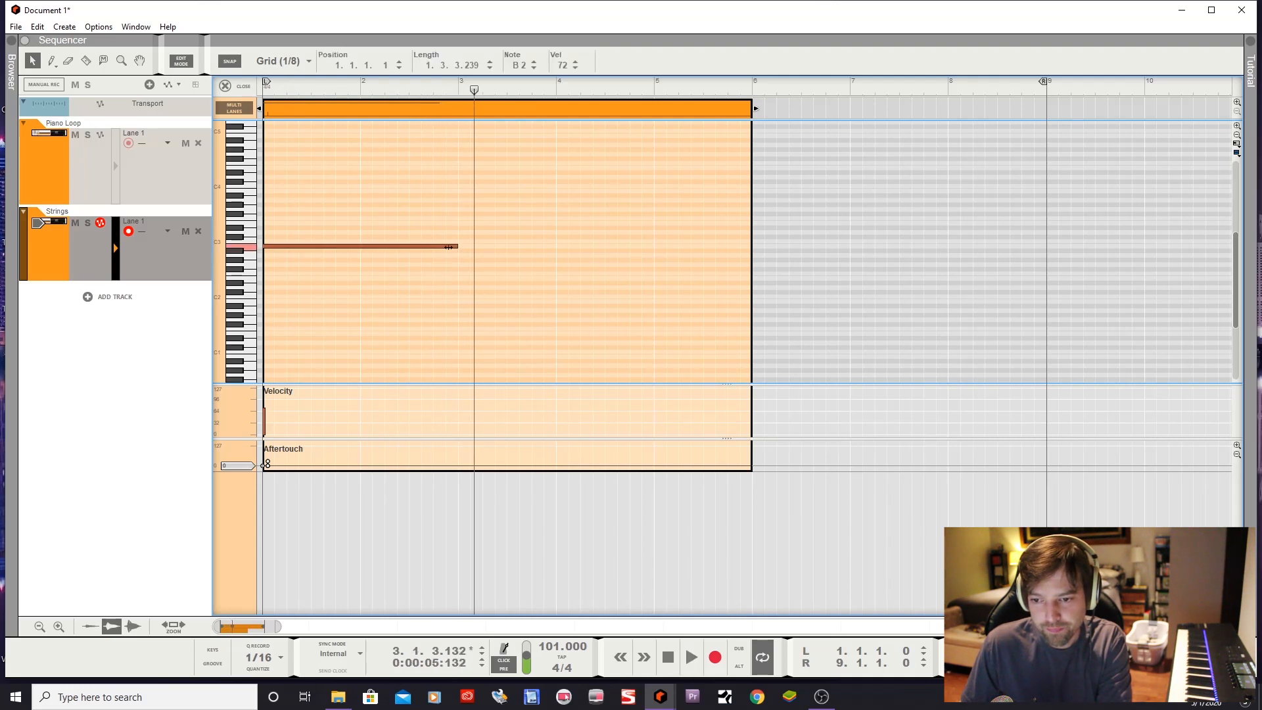
Copy the B2 note to A2 at position 3.1.1.1 in the Strings clip and play it back
drag(428, 246, 478, 261)
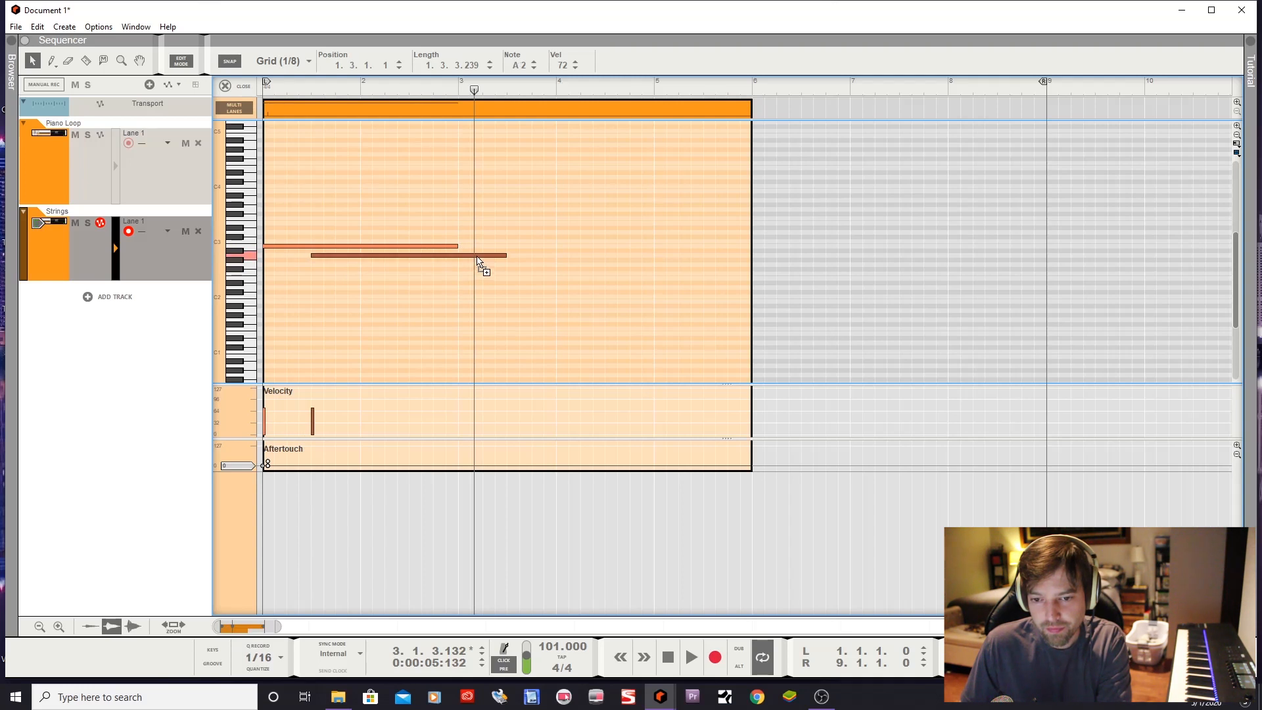
drag(478, 261, 479, 268)
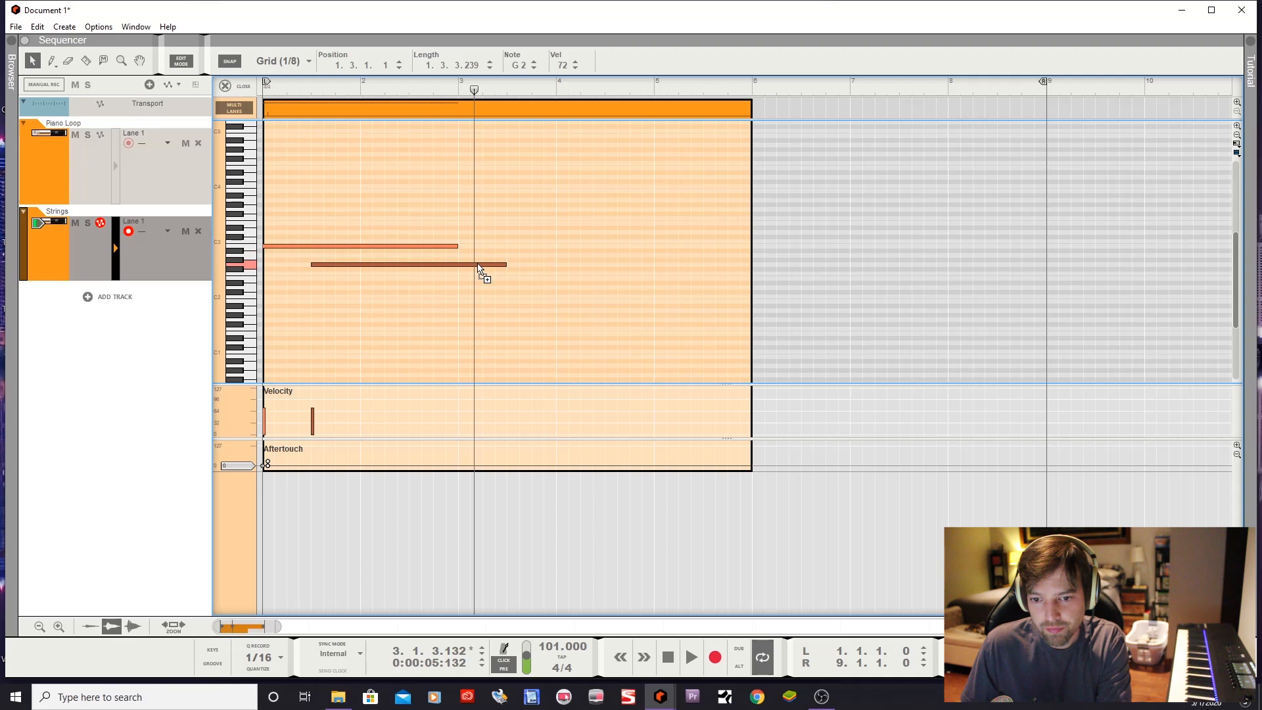
drag(478, 265, 482, 248)
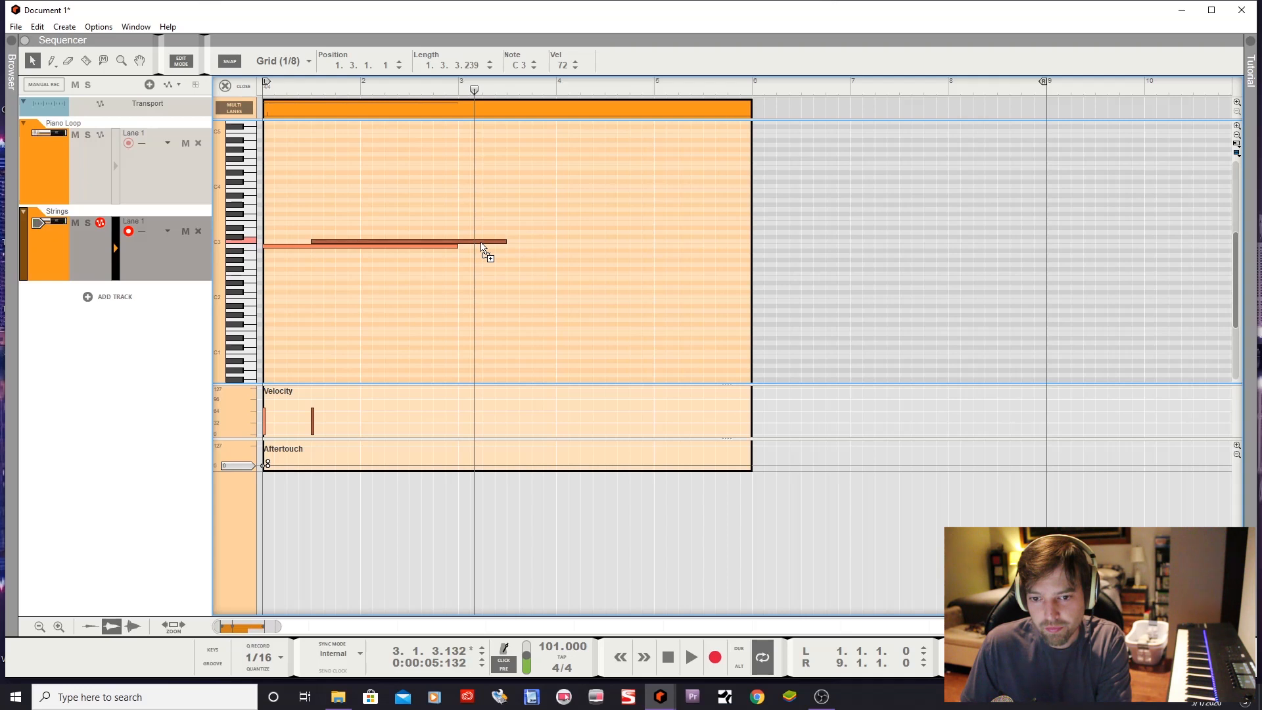
drag(481, 244, 627, 257)
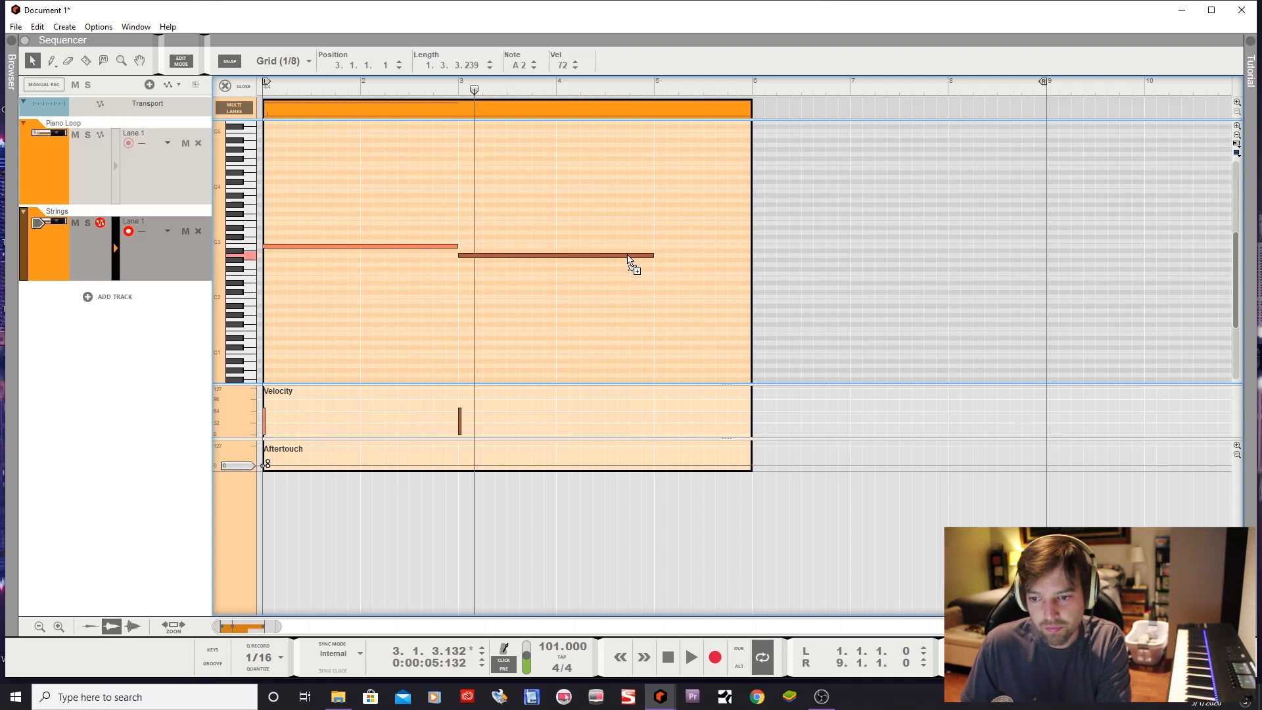
drag(629, 256, 634, 262)
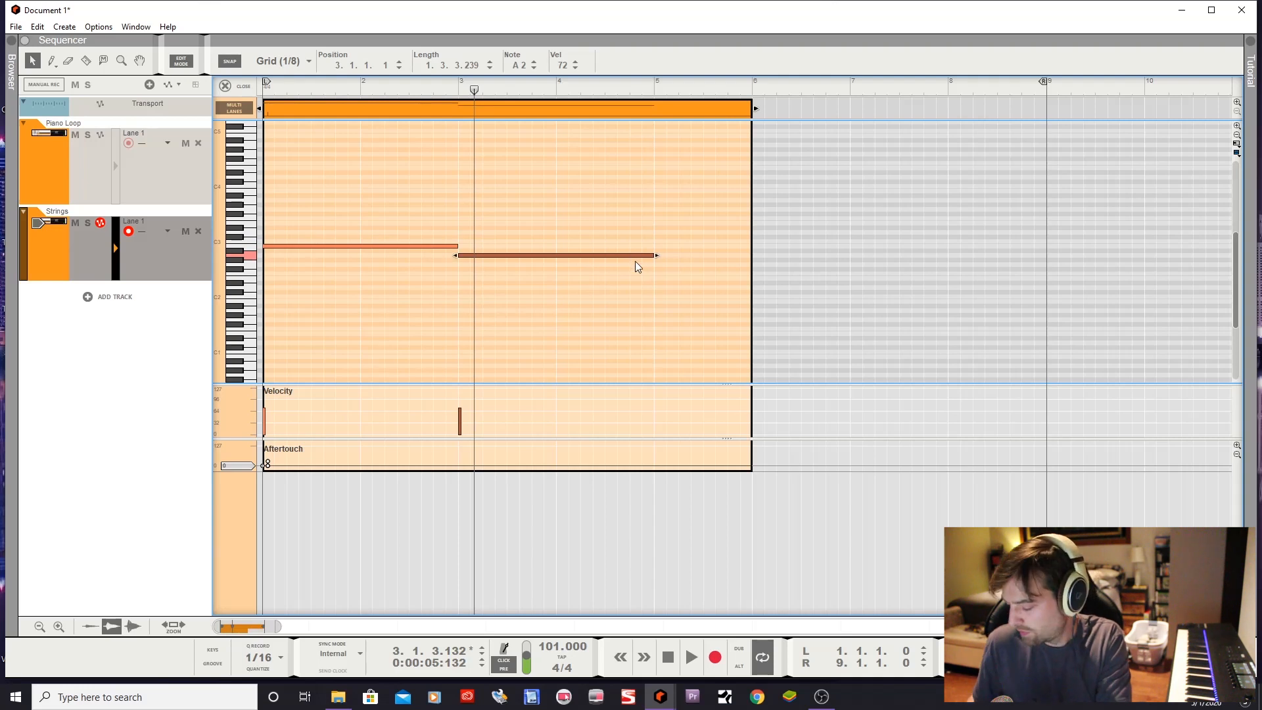
key(space)
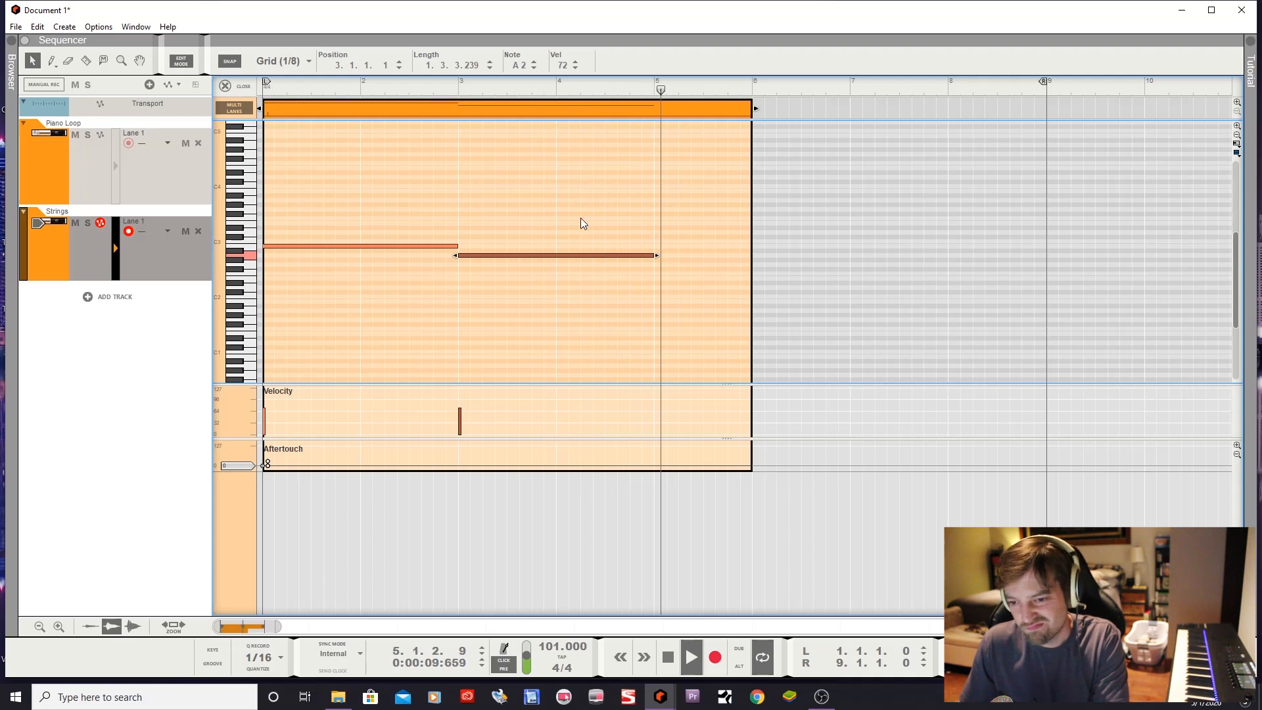
Move the second note of the Strings clip to C3, audition it, and shorten the clip to four bars
drag(485, 258, 490, 244)
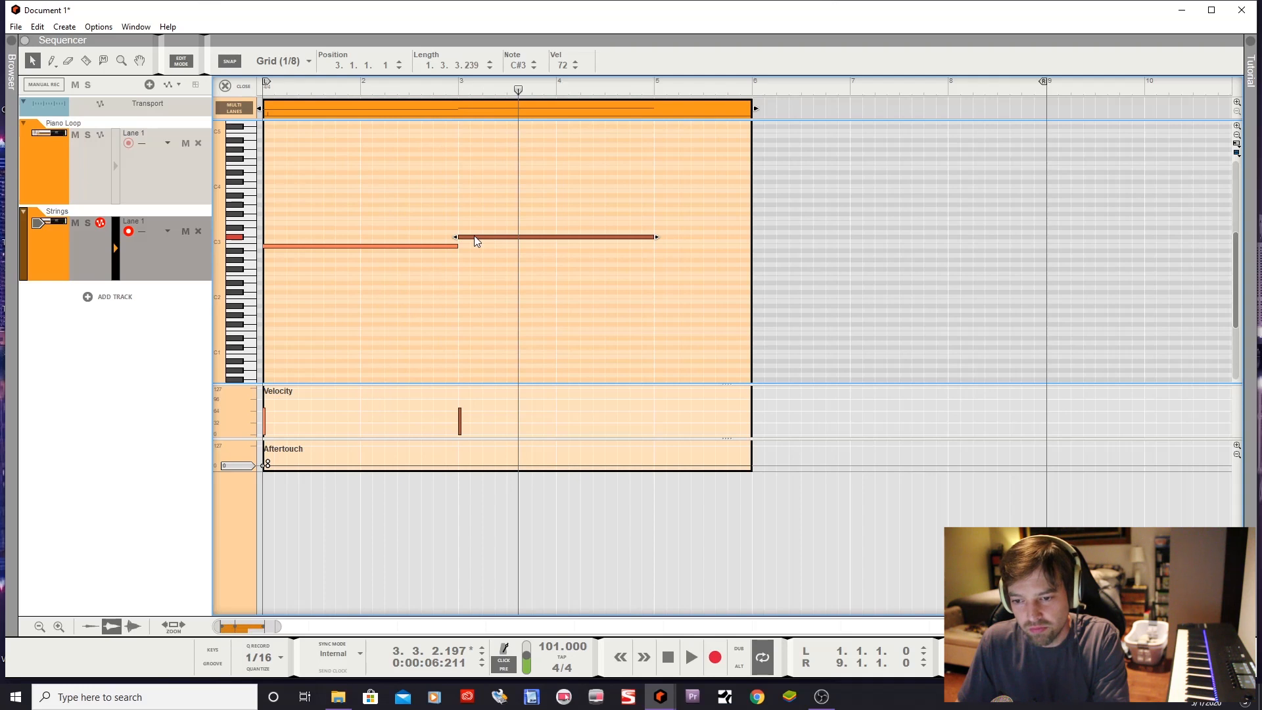
drag(474, 241, 475, 246)
key(space)
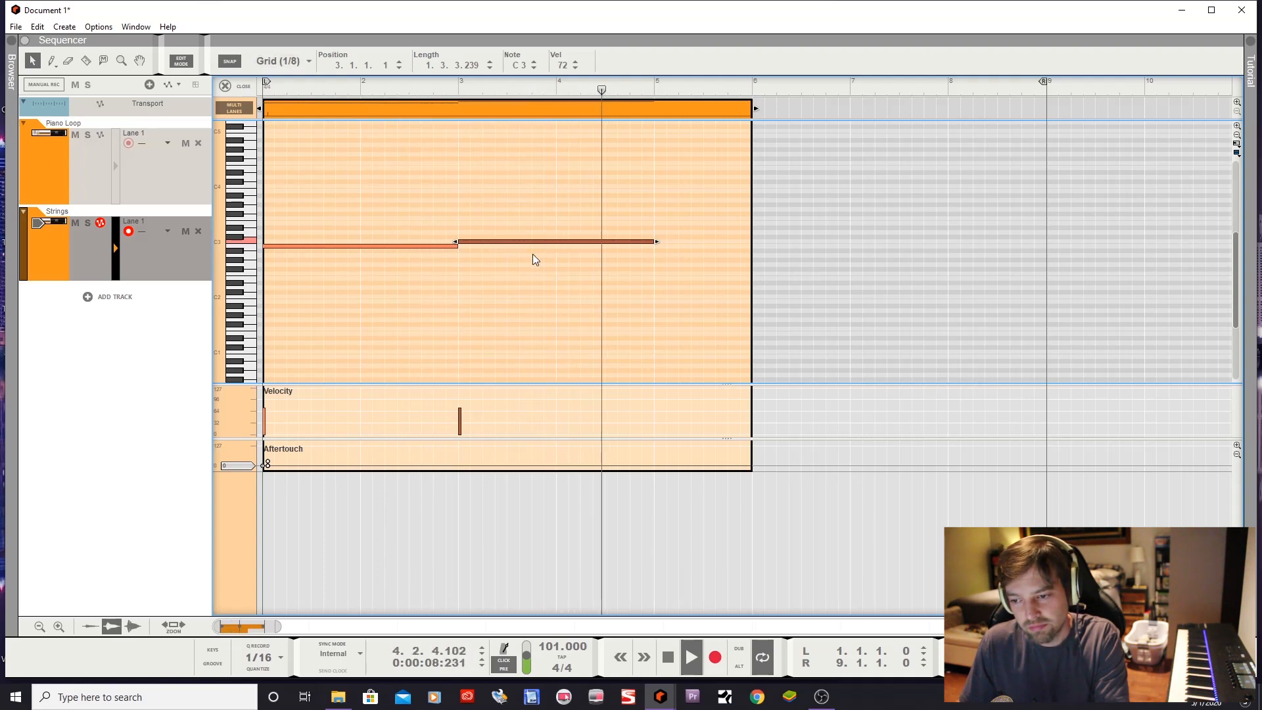
key(space)
click(717, 109)
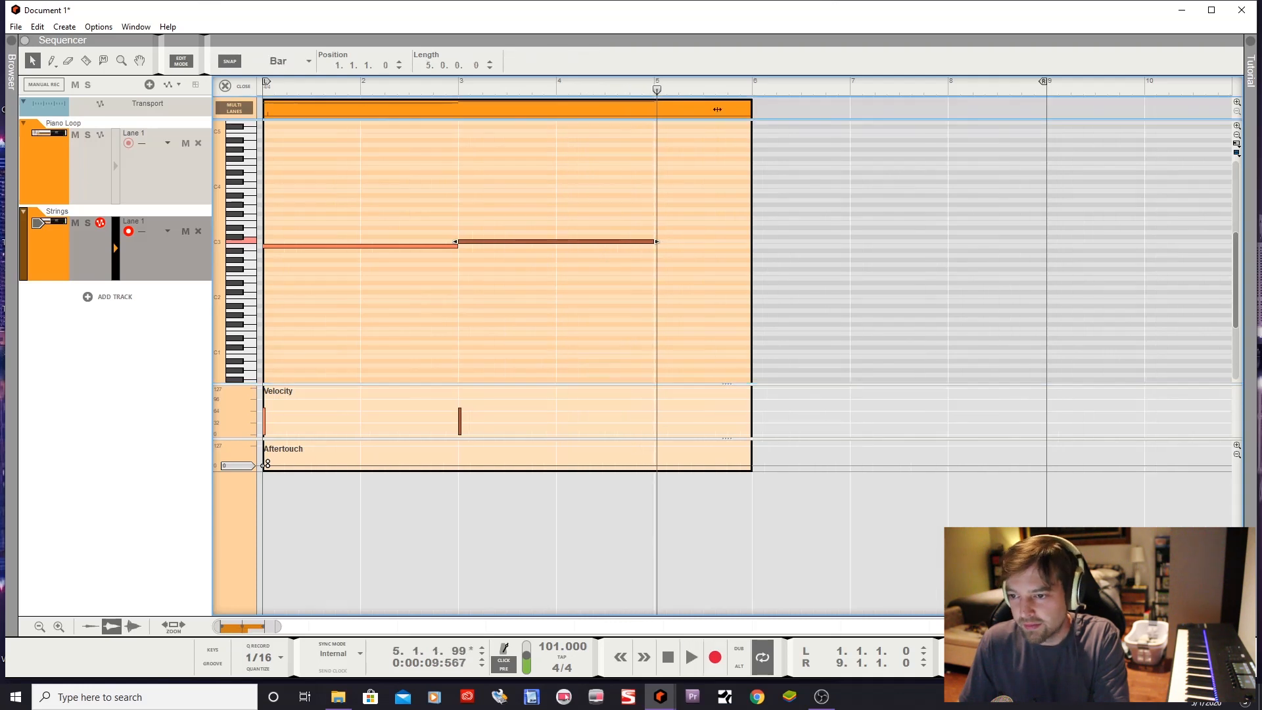
drag(660, 108, 648, 110)
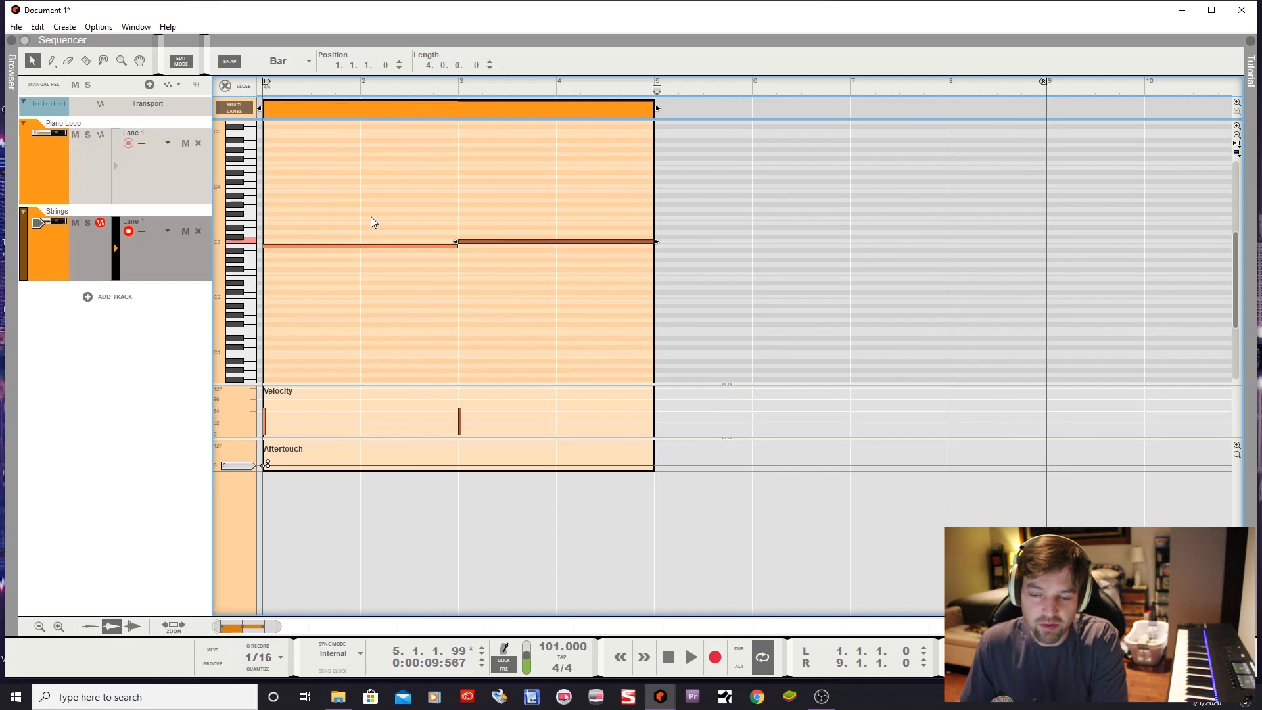
Raise the velocity of both notes in the Strings clip, with the C3 note at 104, and play from bar 1
click(55, 63)
click(270, 393)
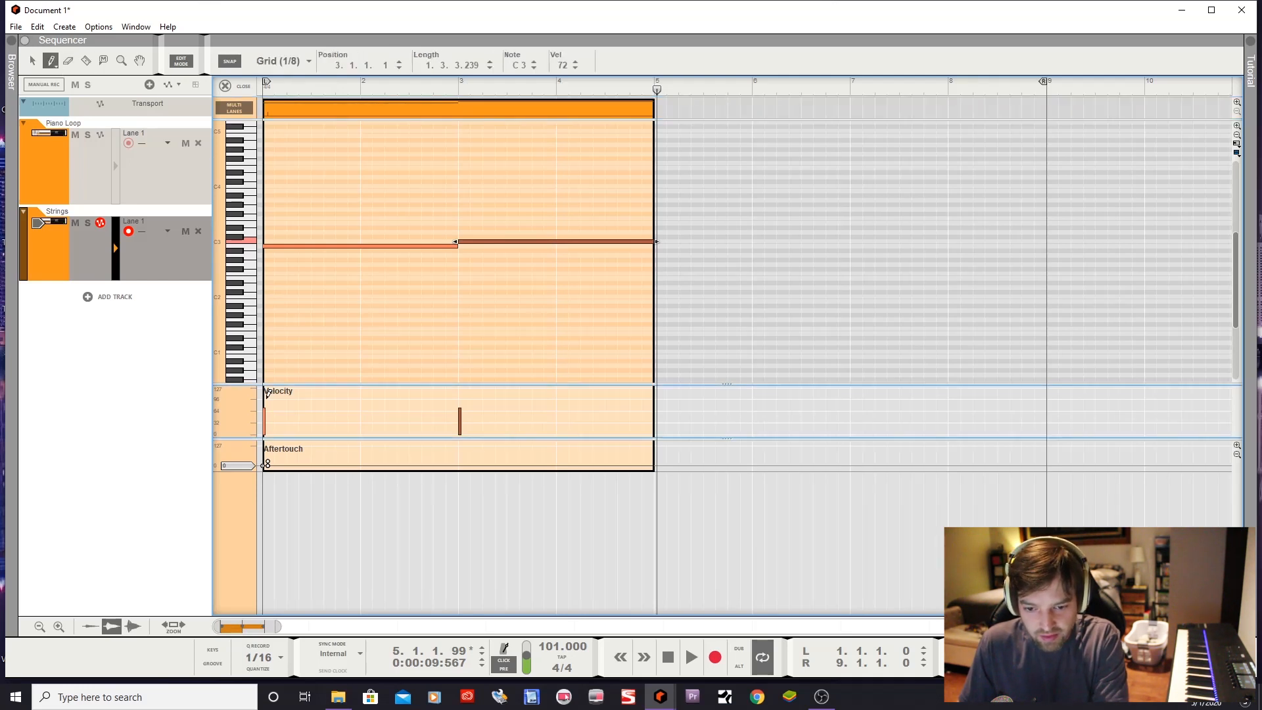
click(268, 394)
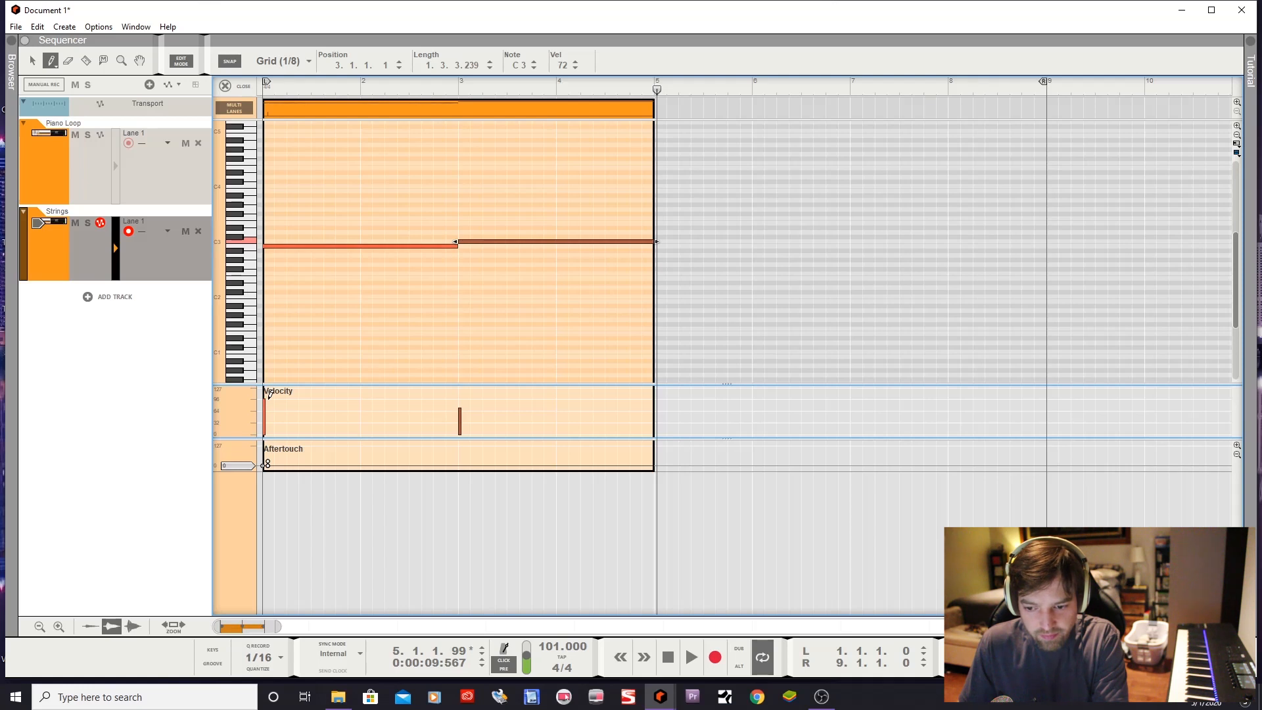
drag(463, 404, 464, 395)
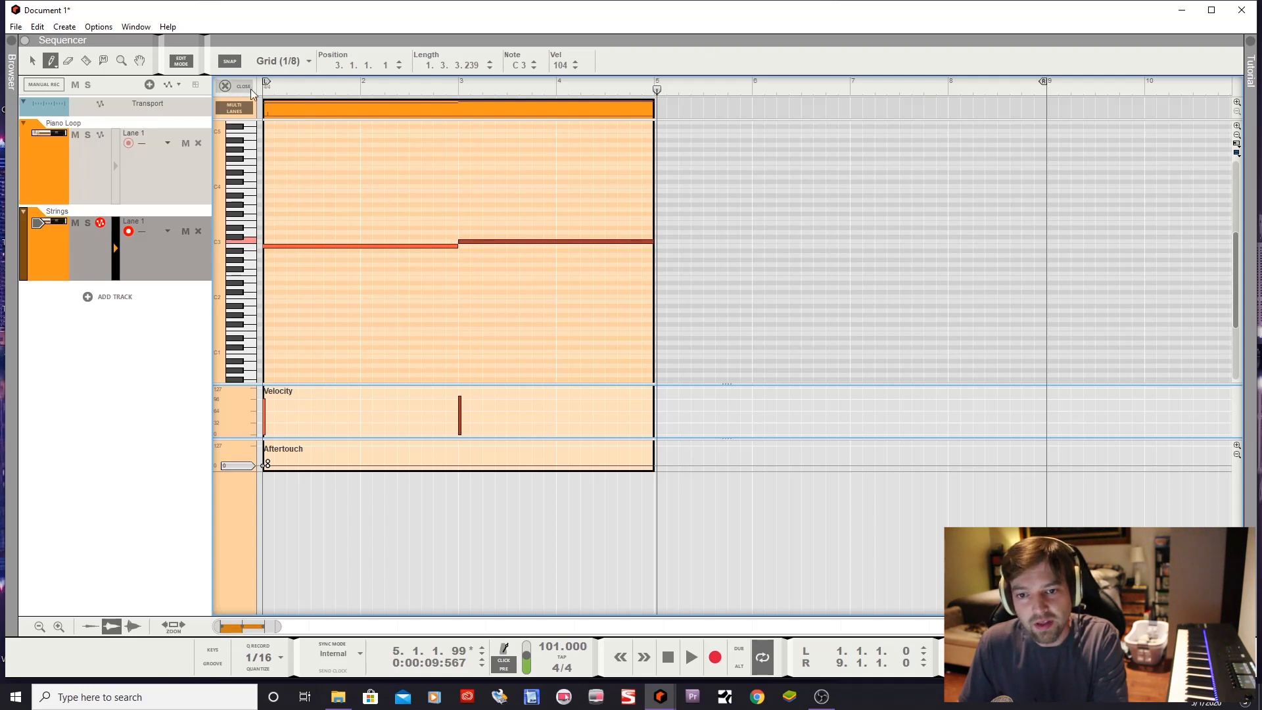
key(Home)
key(space)
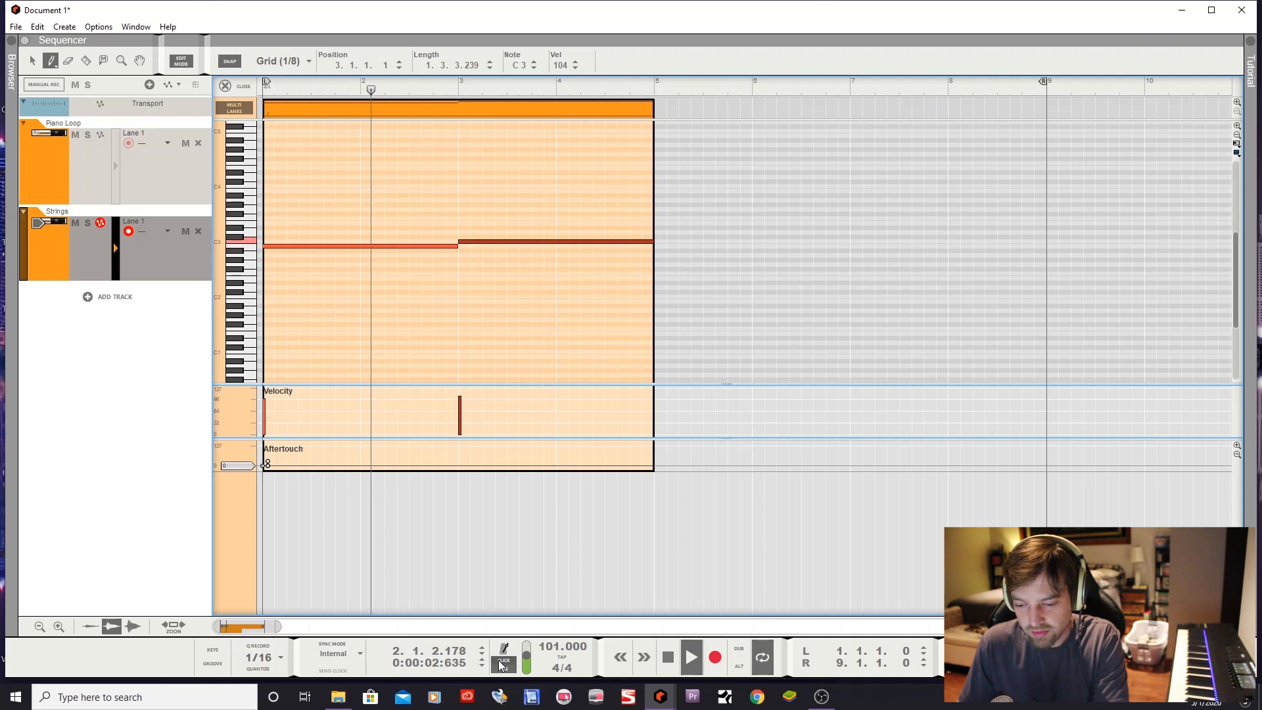
Close the clip's note editor and copy the four-bar Strings clip to bar 5
click(223, 86)
drag(338, 244, 485, 258)
key(ctrl+z)
click(32, 61)
drag(281, 227, 576, 246)
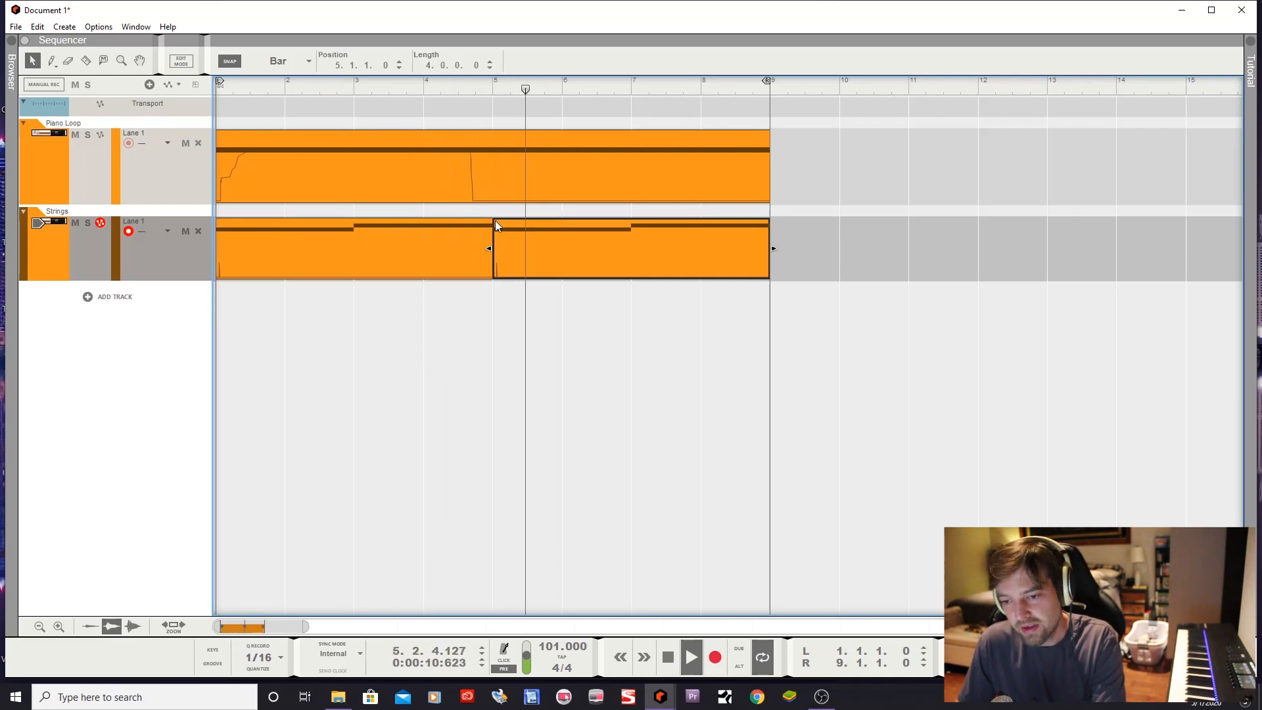
Copy the Piano Loop and Strings clips repeatedly to fill both tracks up to bar 65
drag(797, 279, 311, 161)
drag(376, 172, 841, 174)
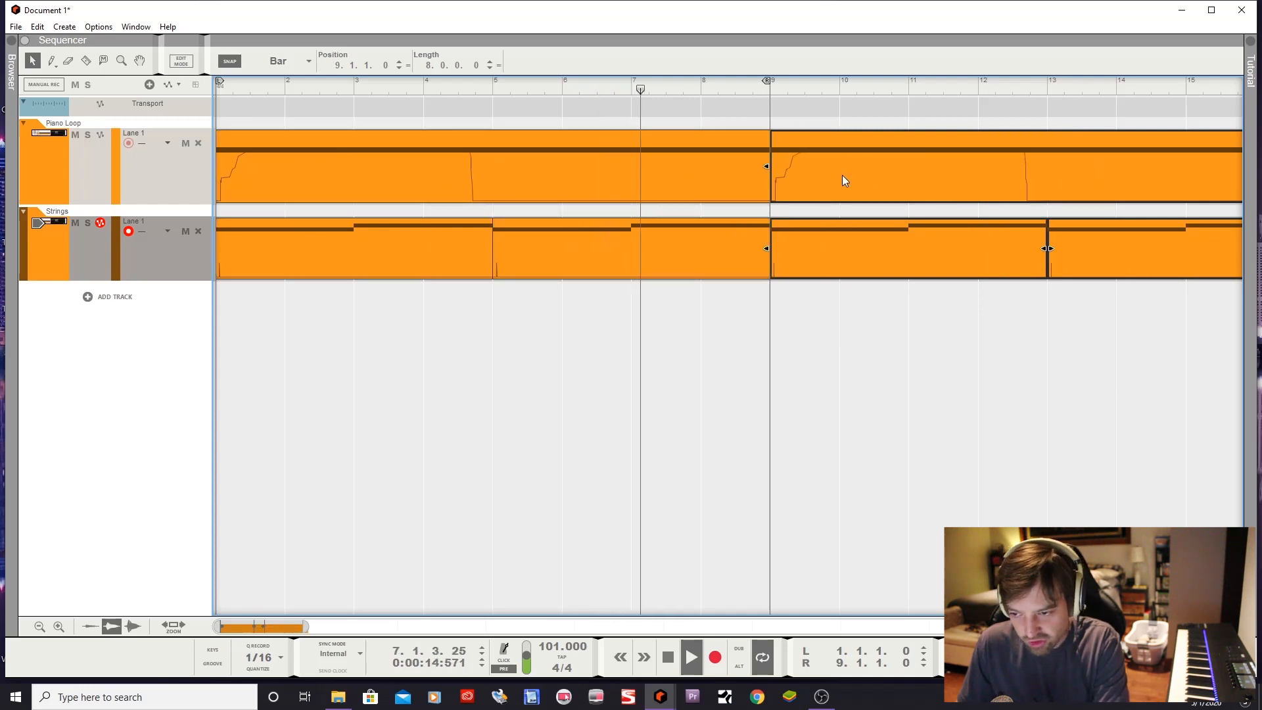
scroll(842, 175, down, 9)
scroll(842, 174, up, 4)
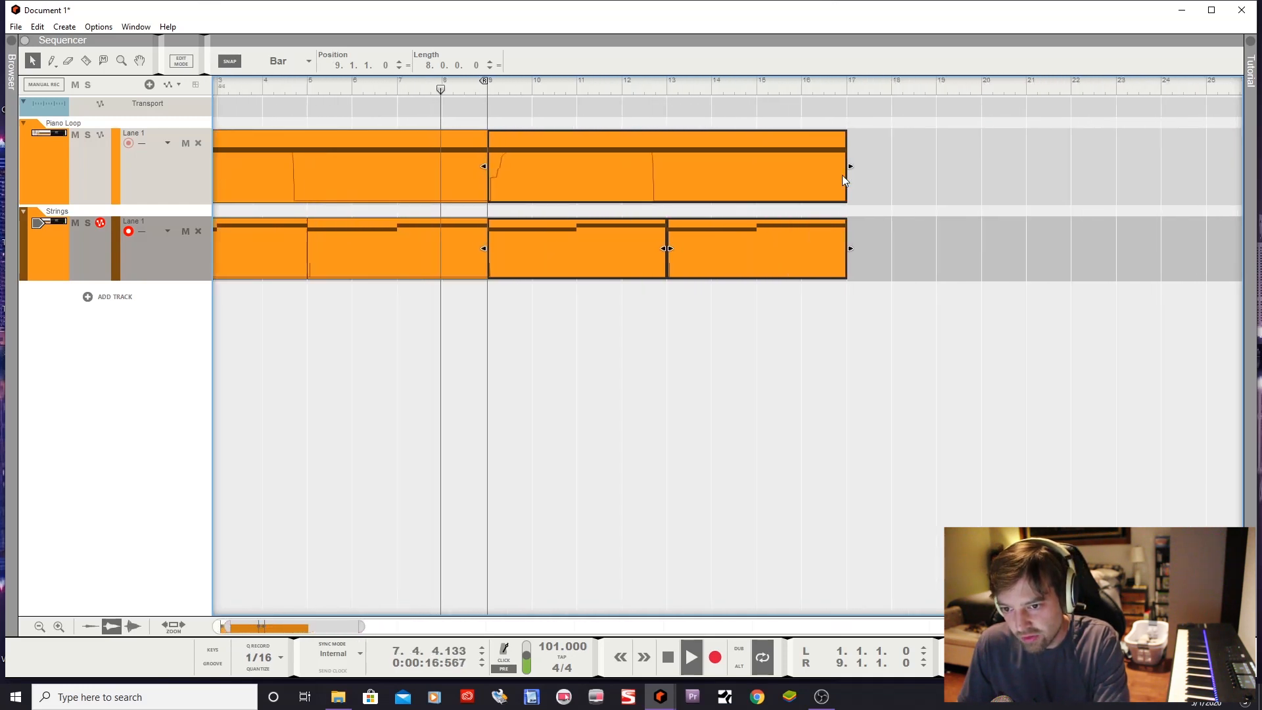
scroll(841, 175, down, 9)
mouse_move(586, 230)
mouse_down()
mouse_move(390, 237)
mouse_move(214, 172)
mouse_move(548, 144)
mouse_move(514, 152)
mouse_up()
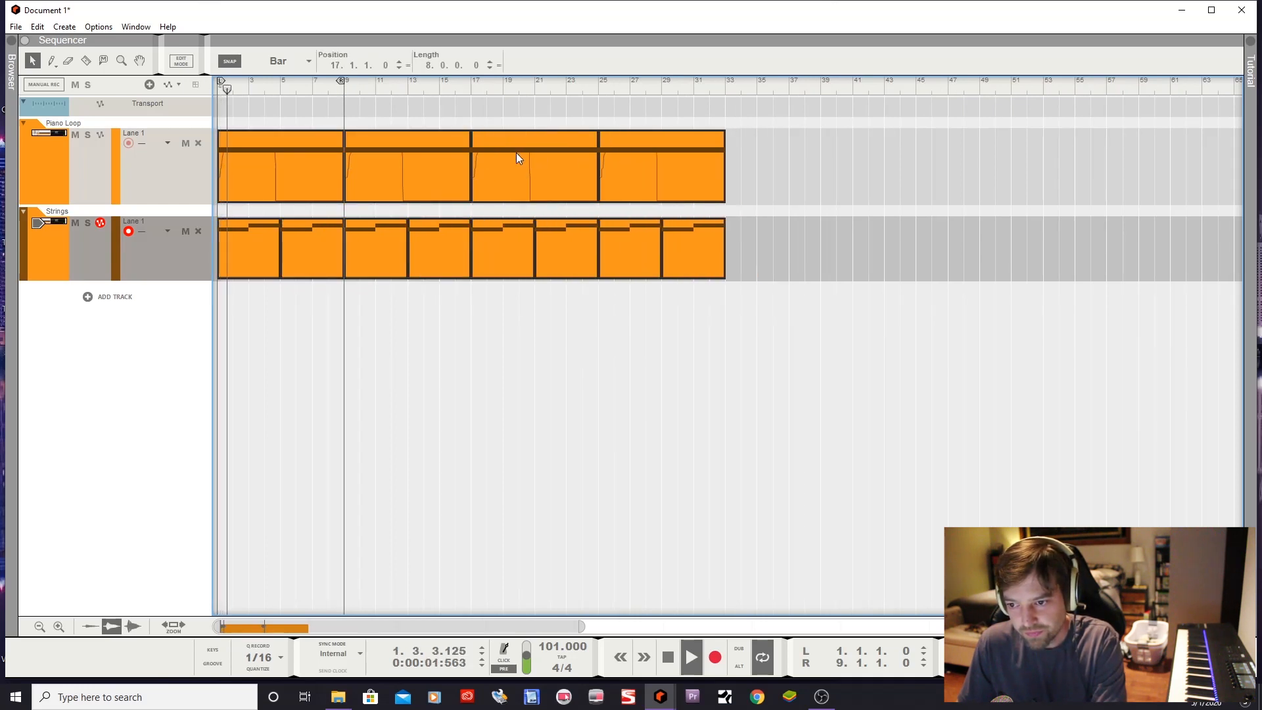
drag(822, 163, 204, 263)
drag(262, 170, 770, 175)
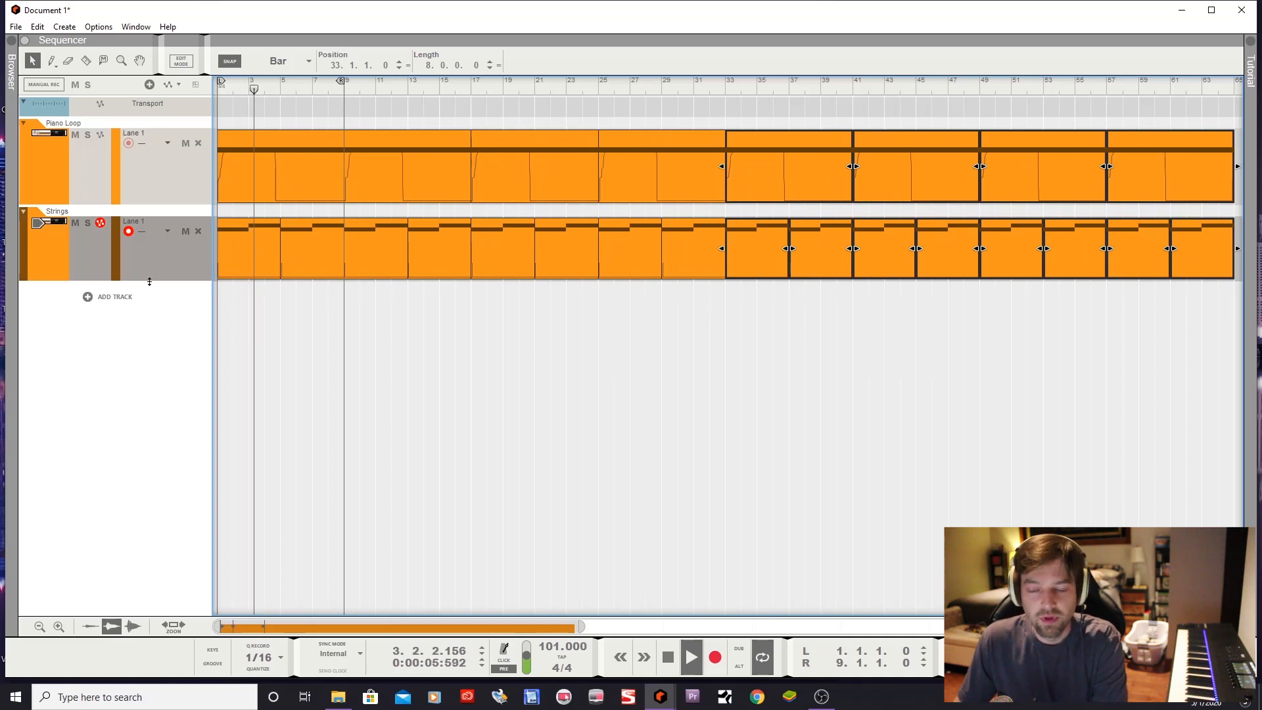
Delete all Piano Loop and Strings clips from bar 9 onward and stop playback
scroll(594, 321, down, 2)
scroll(400, 258, down, 1)
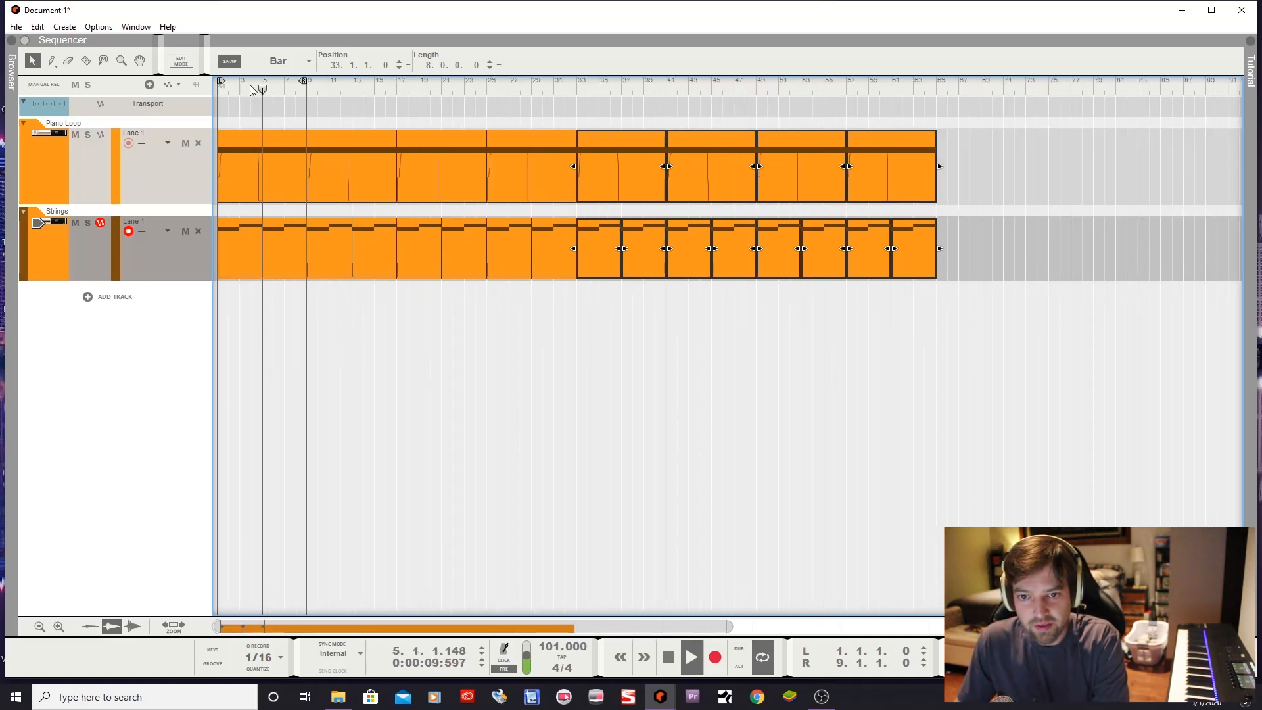
drag(1051, 281, 324, 174)
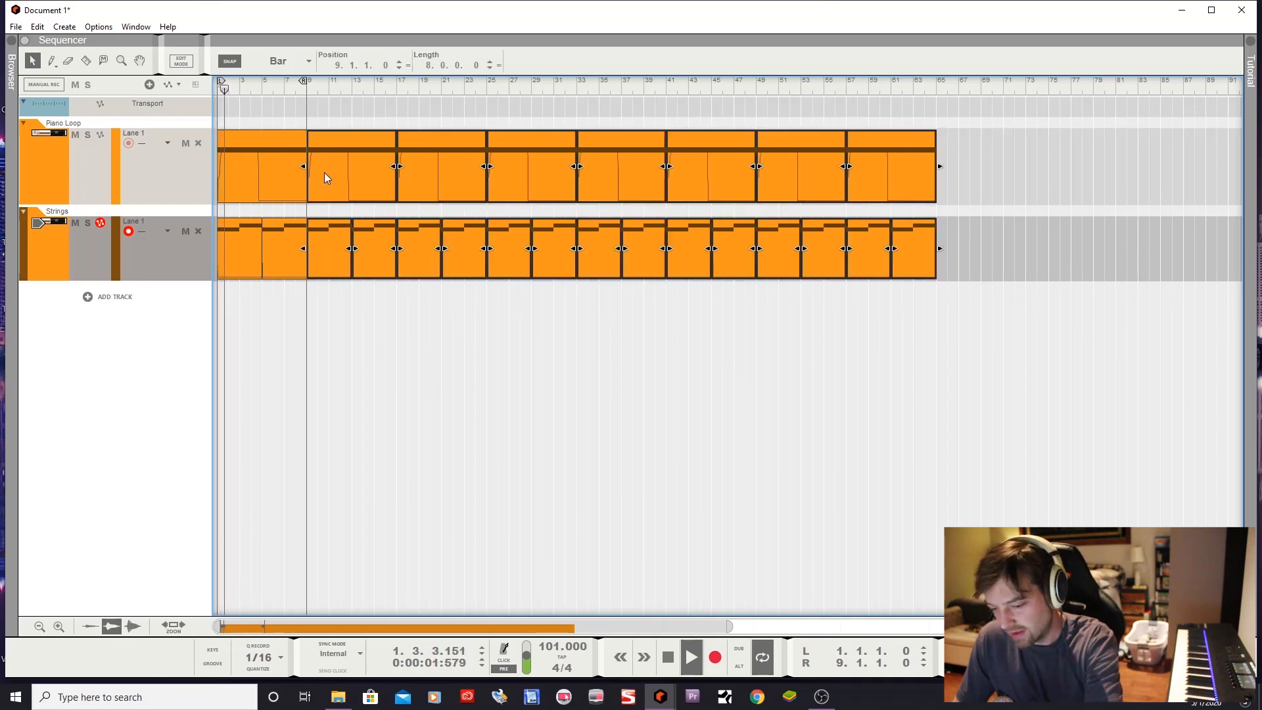
key(Delete)
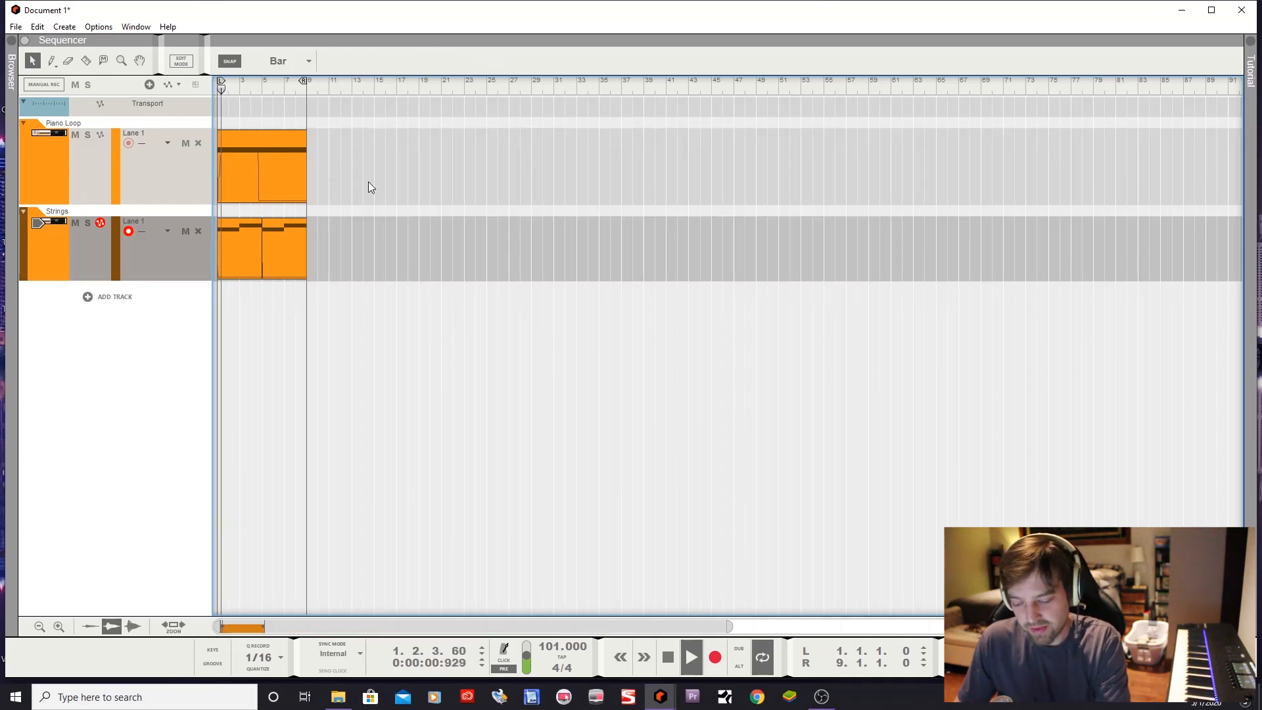
scroll(368, 181, up, 6)
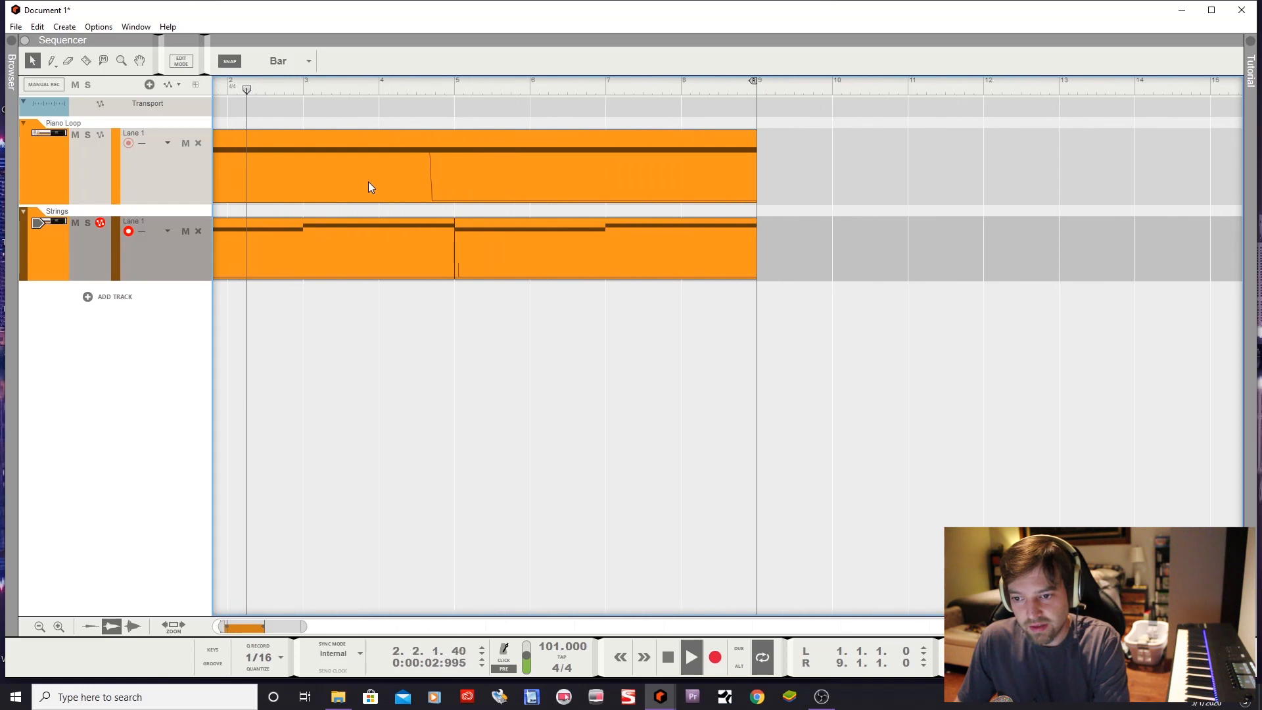
key(space)
scroll(368, 176, up, 1)
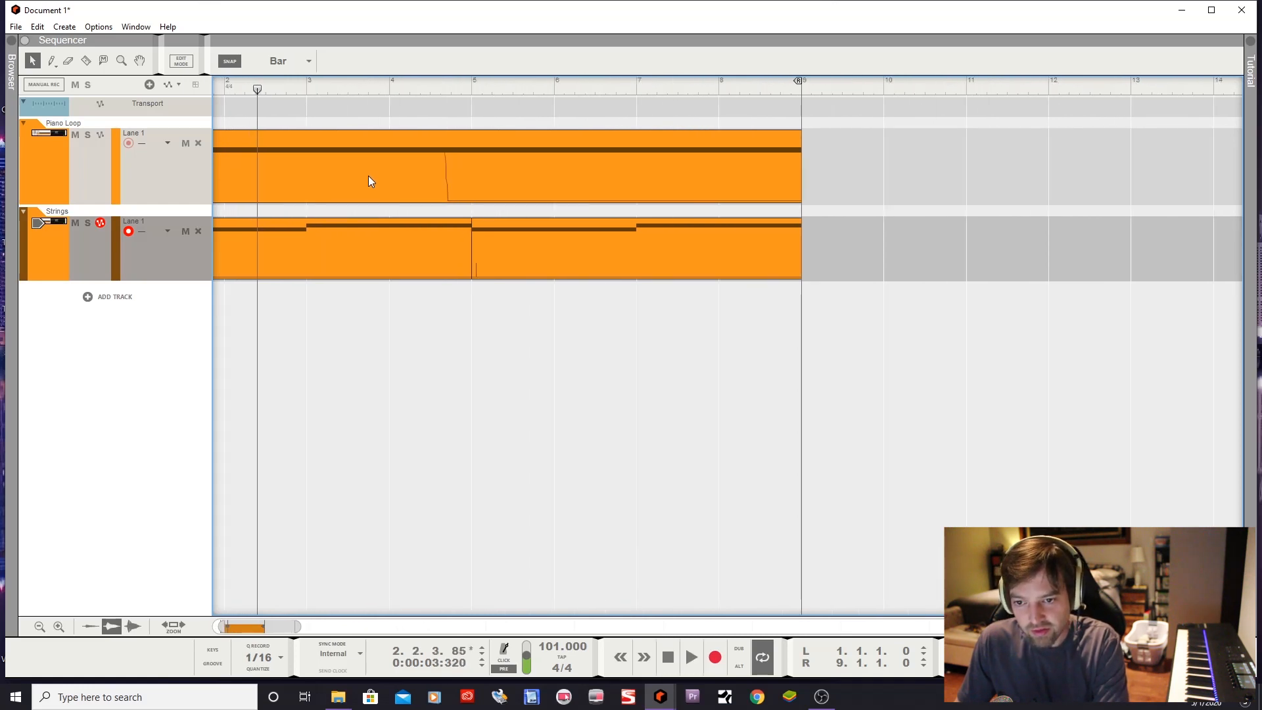
Duplicate the eight-bar Piano Loop and Strings clips to bar 9, and undo the duplication
scroll(368, 176, down, 2)
drag(765, 296, 293, 174)
key(ctrl+d)
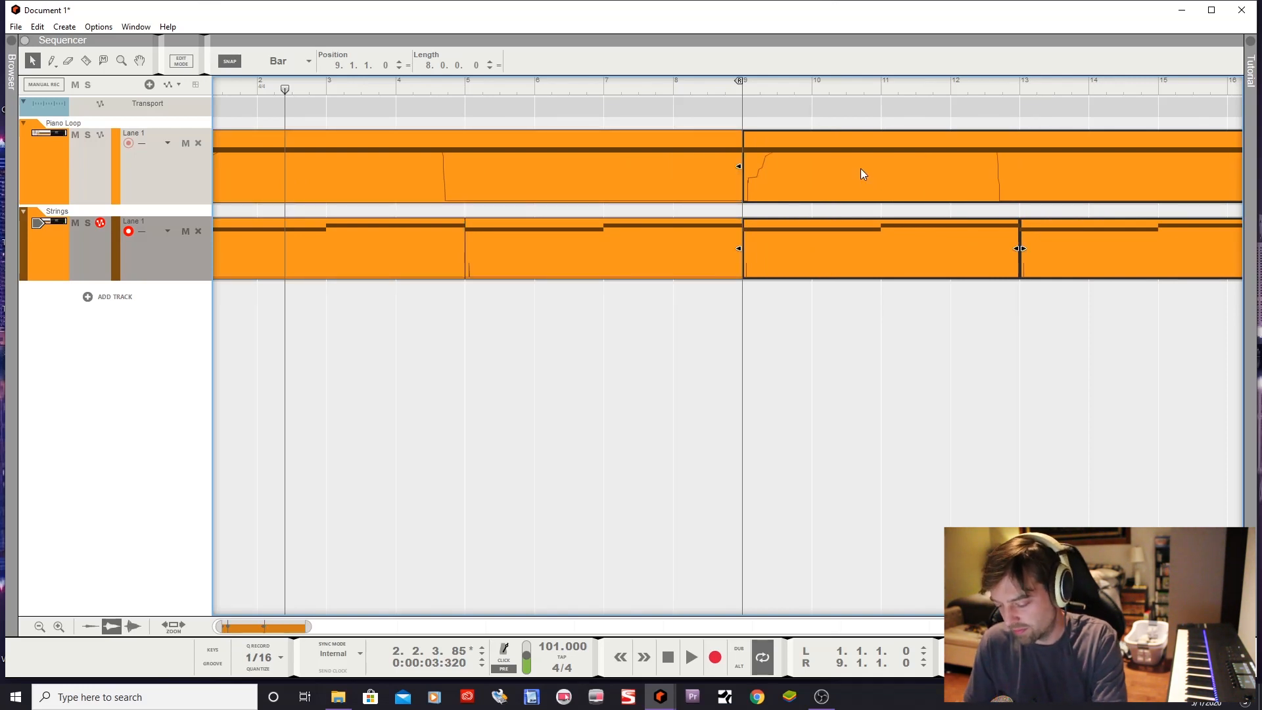
key(ctrl+z)
scroll(861, 168, down, 1)
scroll(862, 178, down, 2)
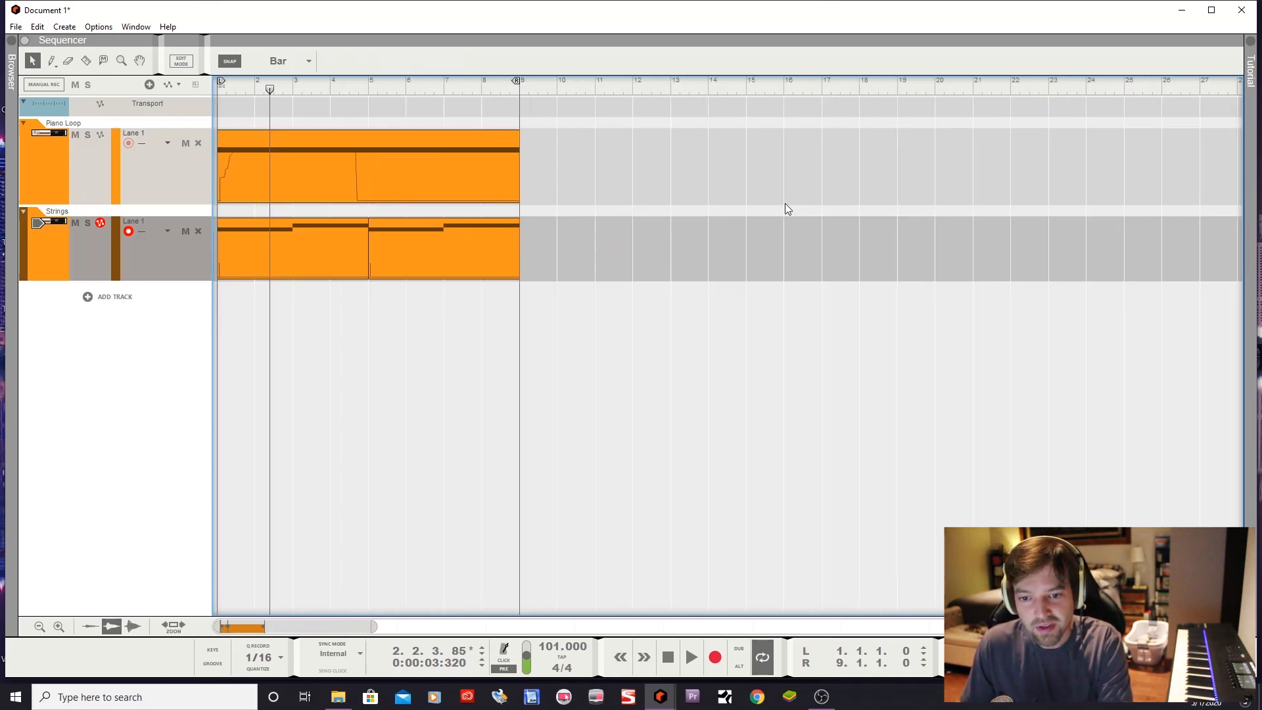
Rename the Strings track as Synth Lead and play the loop from bar 1
key(shift+Return)
double_click(57, 211)
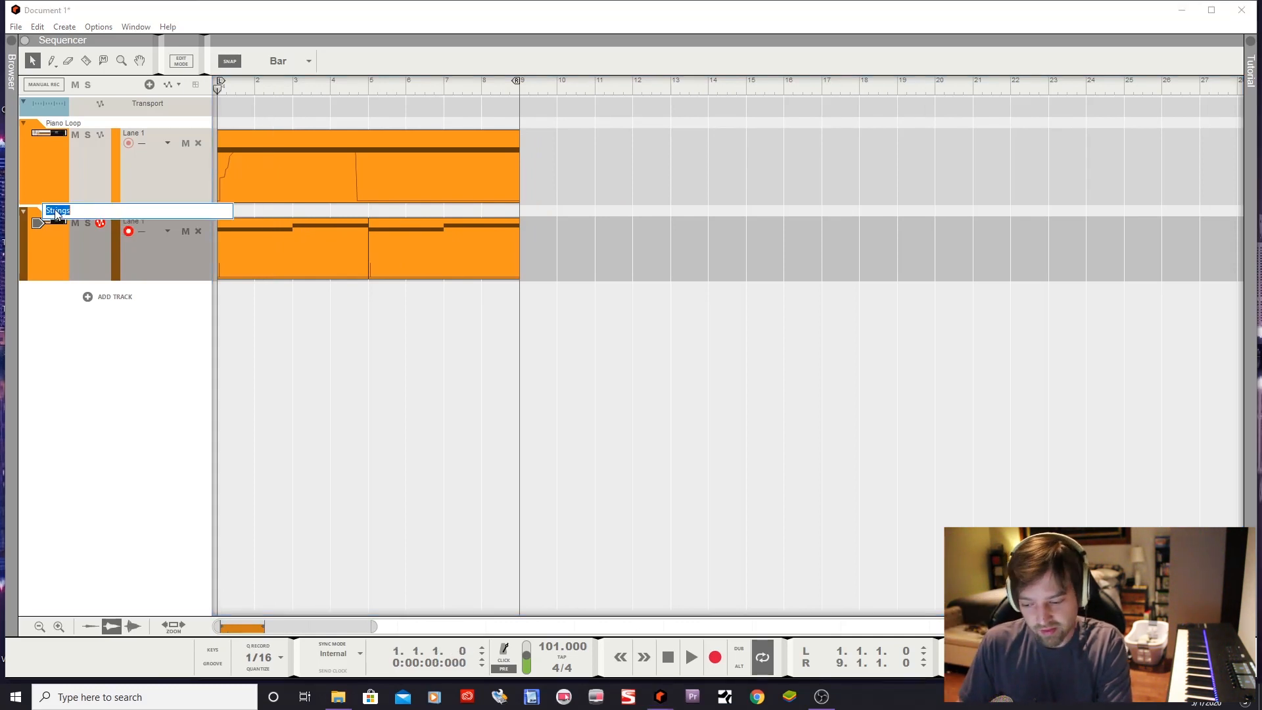
text(Synth Lead)
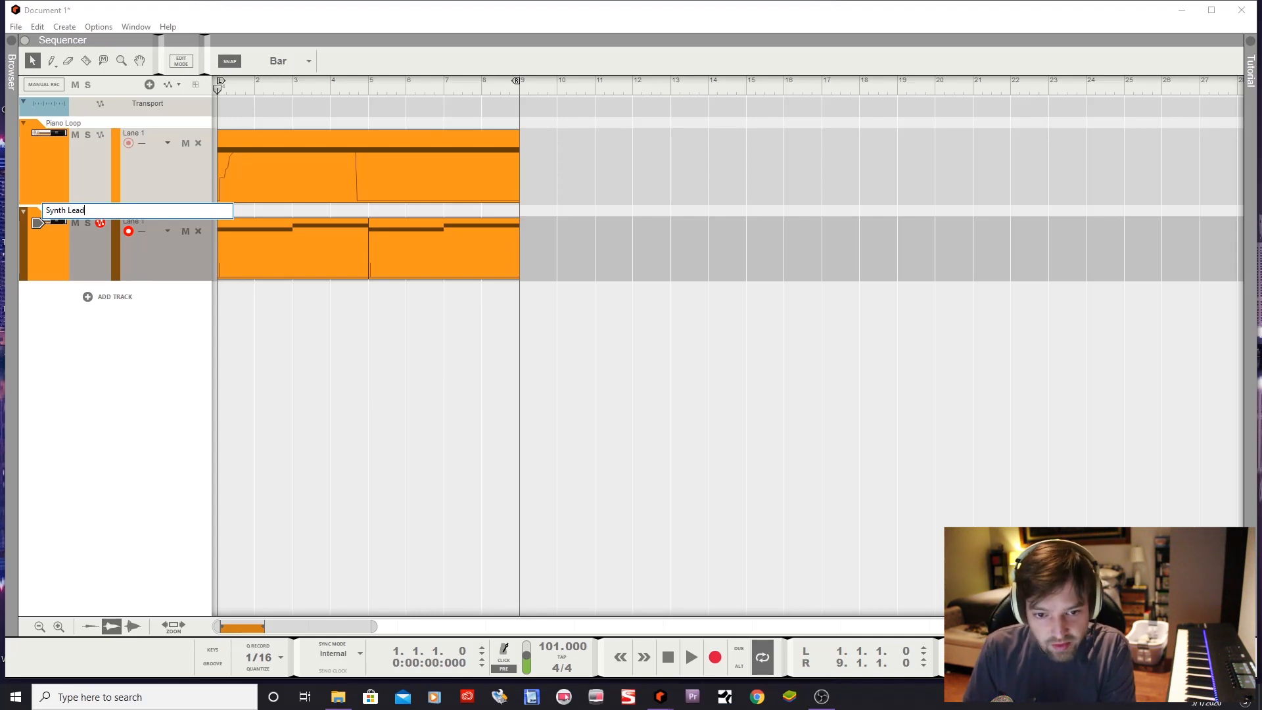
key(Return)
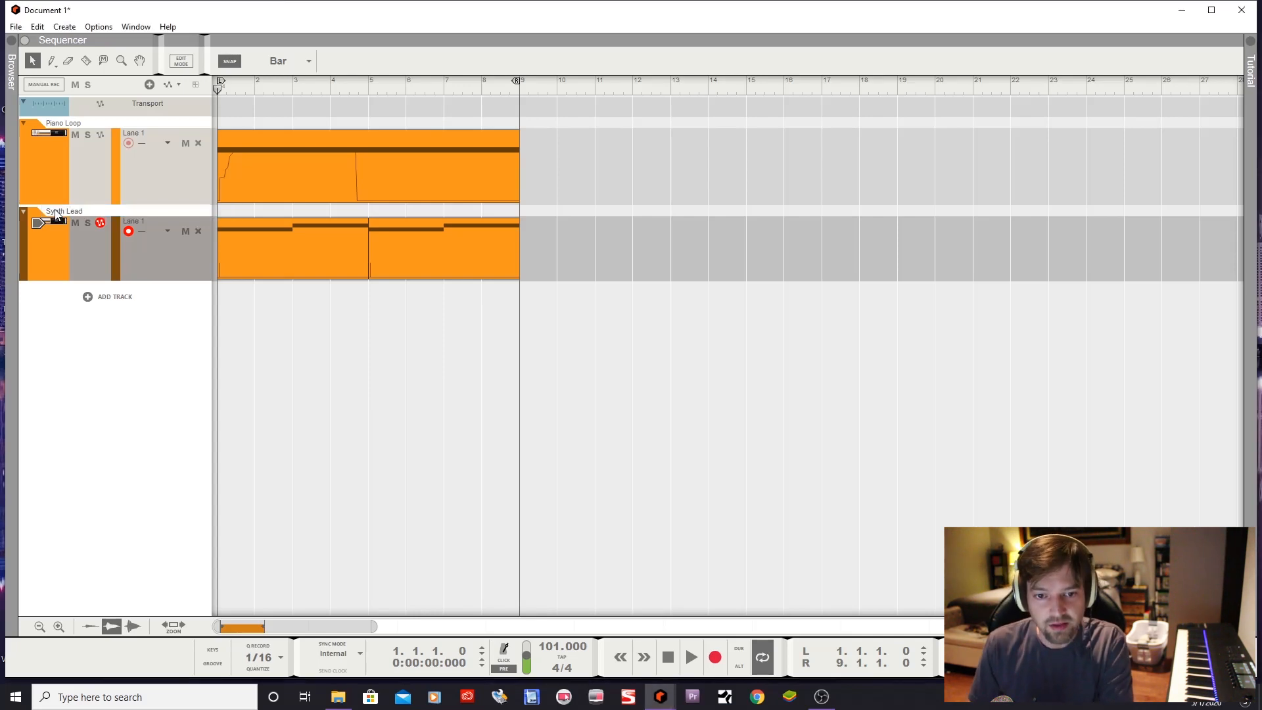
key(space)
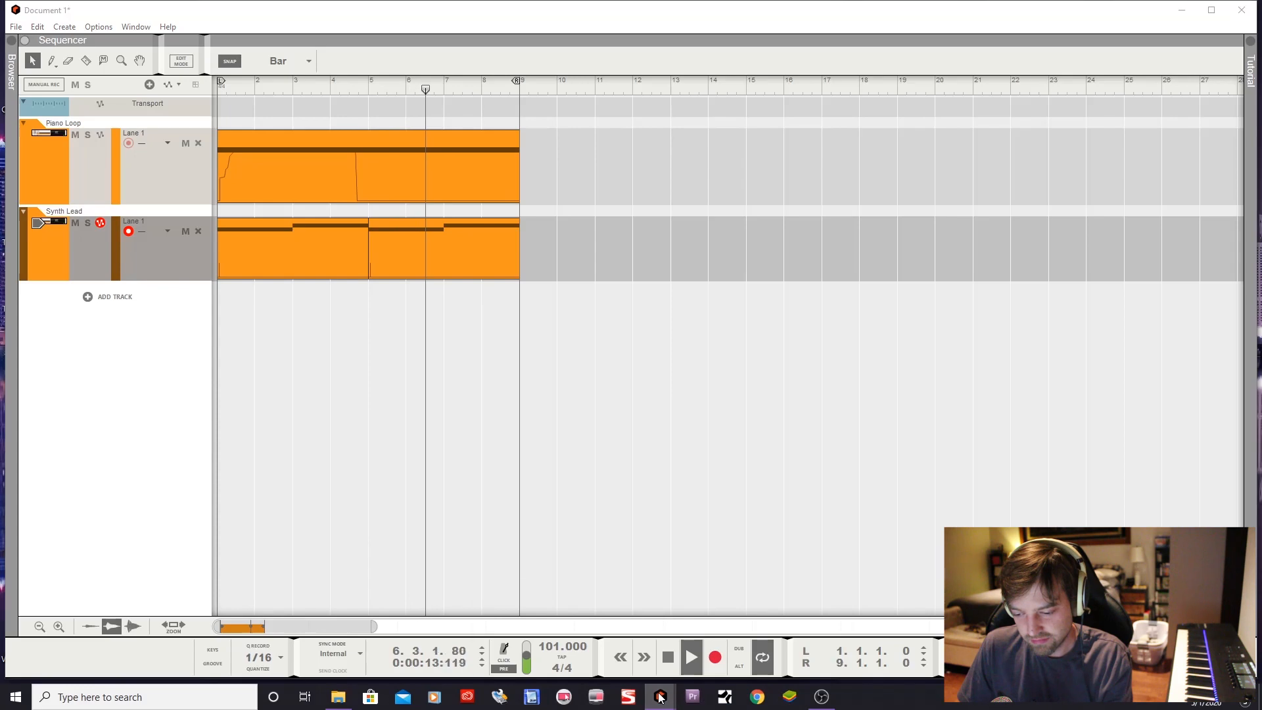
Copy the Synth Lead channel in the mixer and delete the copy with its entire device group
click(677, 640)
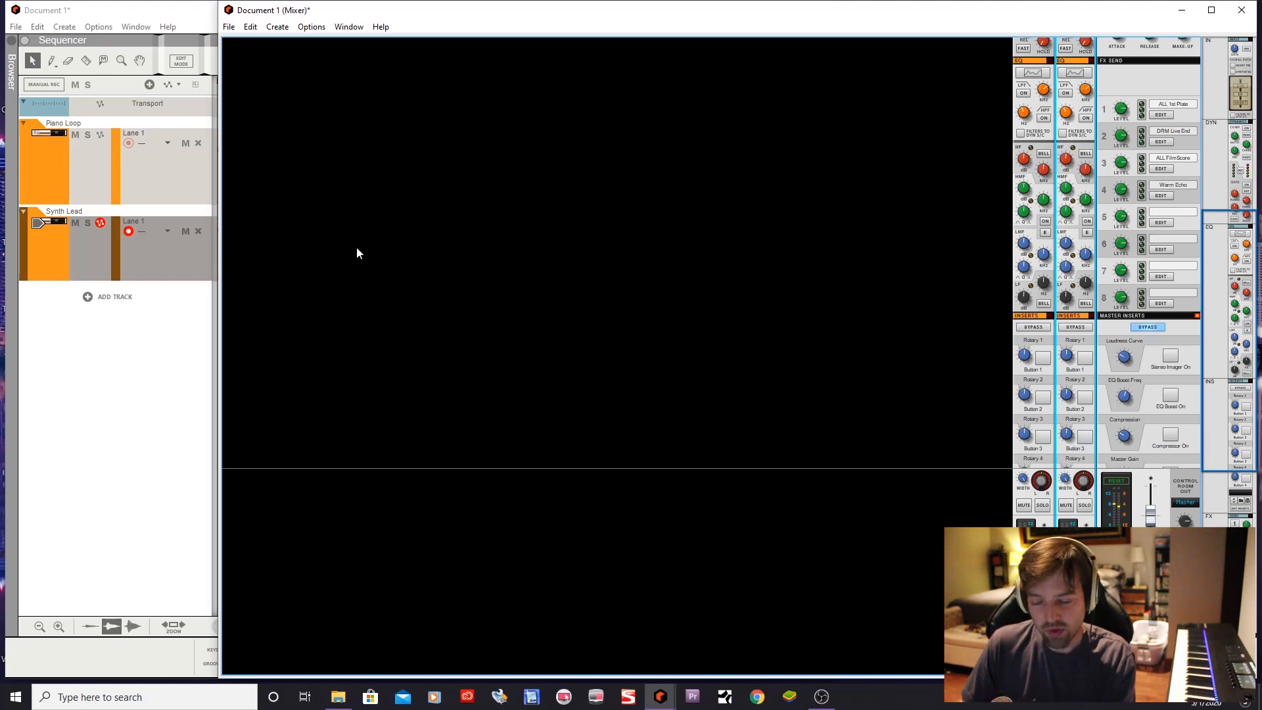
drag(1074, 660, 1077, 661)
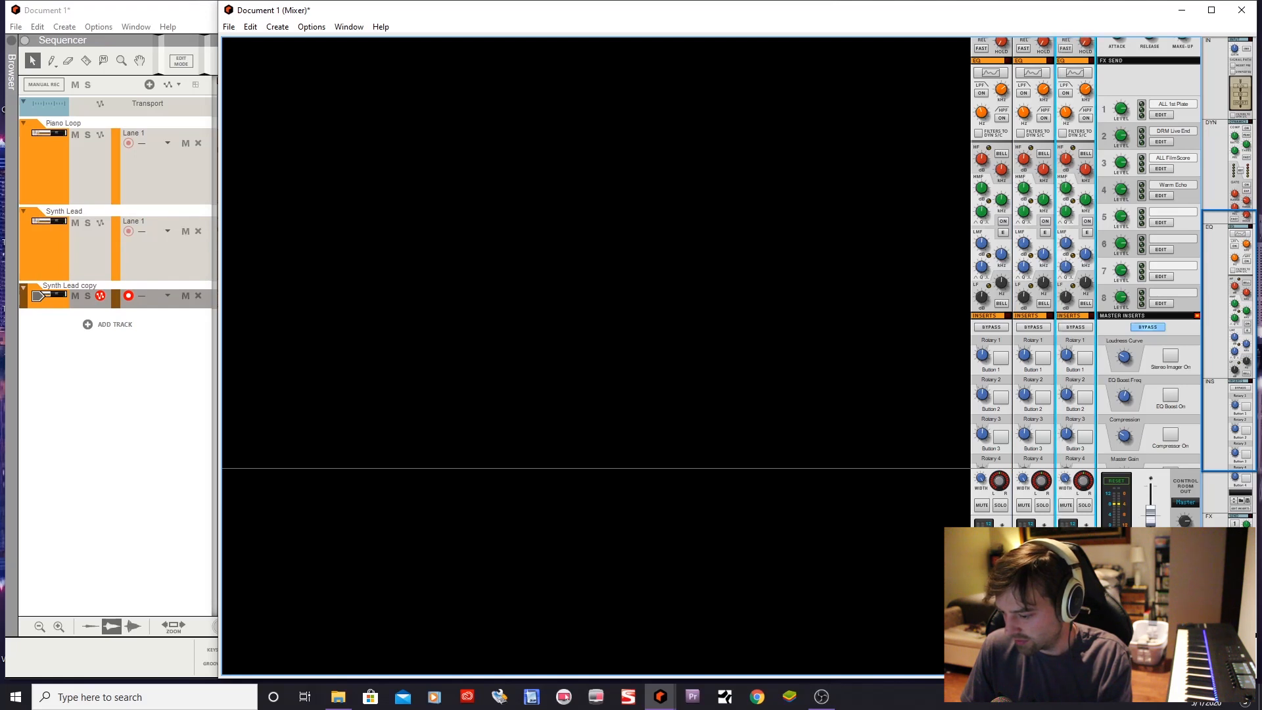
key(Delete)
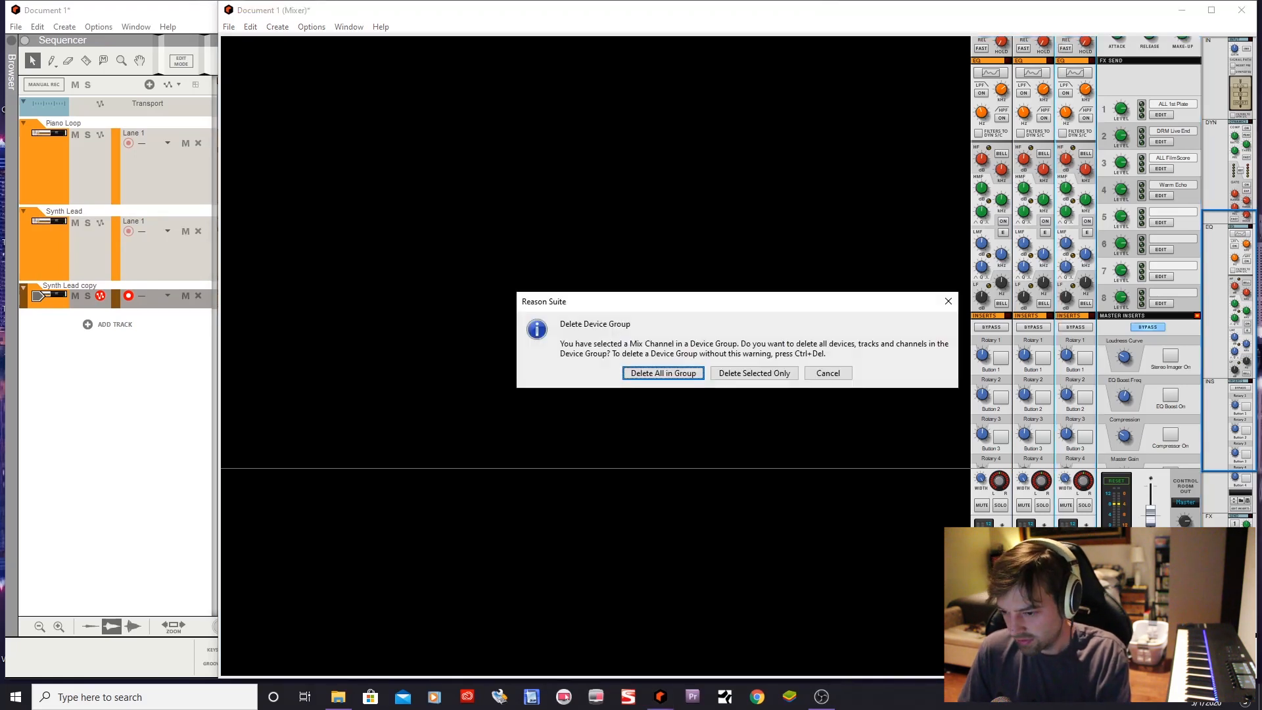
click(674, 374)
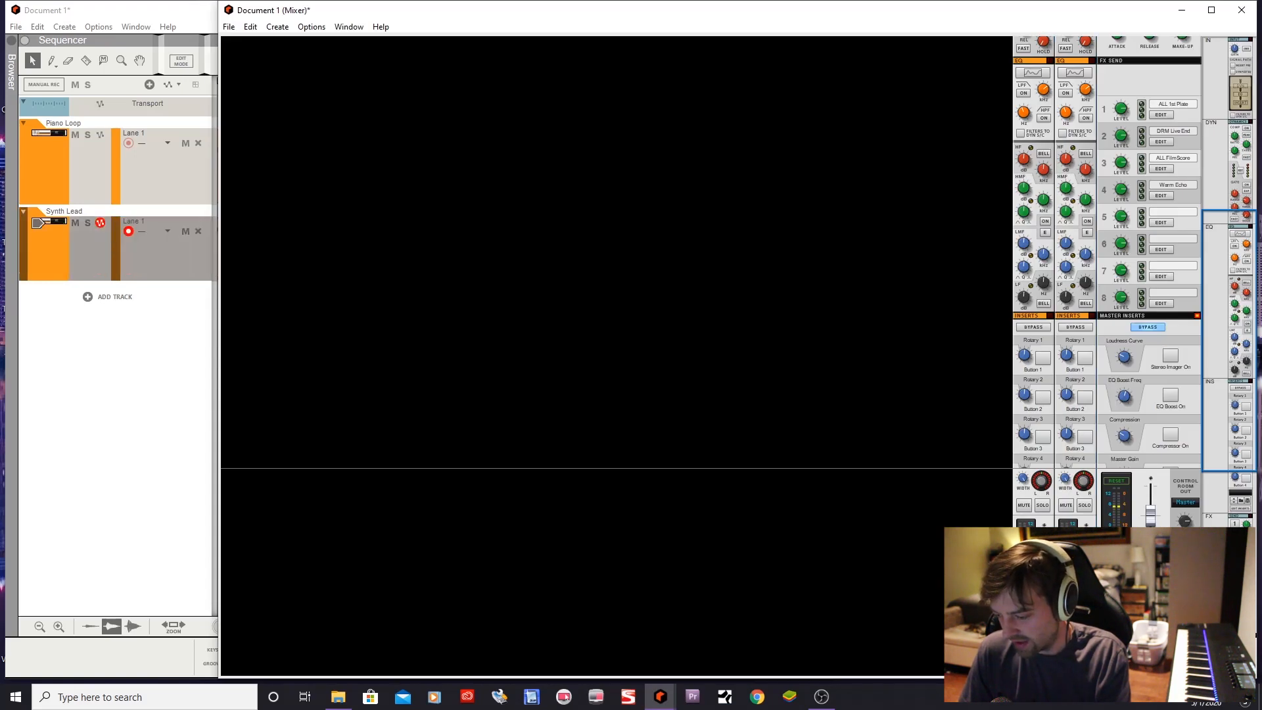
Bring the rack window forward and list the effect devices in its browser, with playback stopped
click(1075, 647)
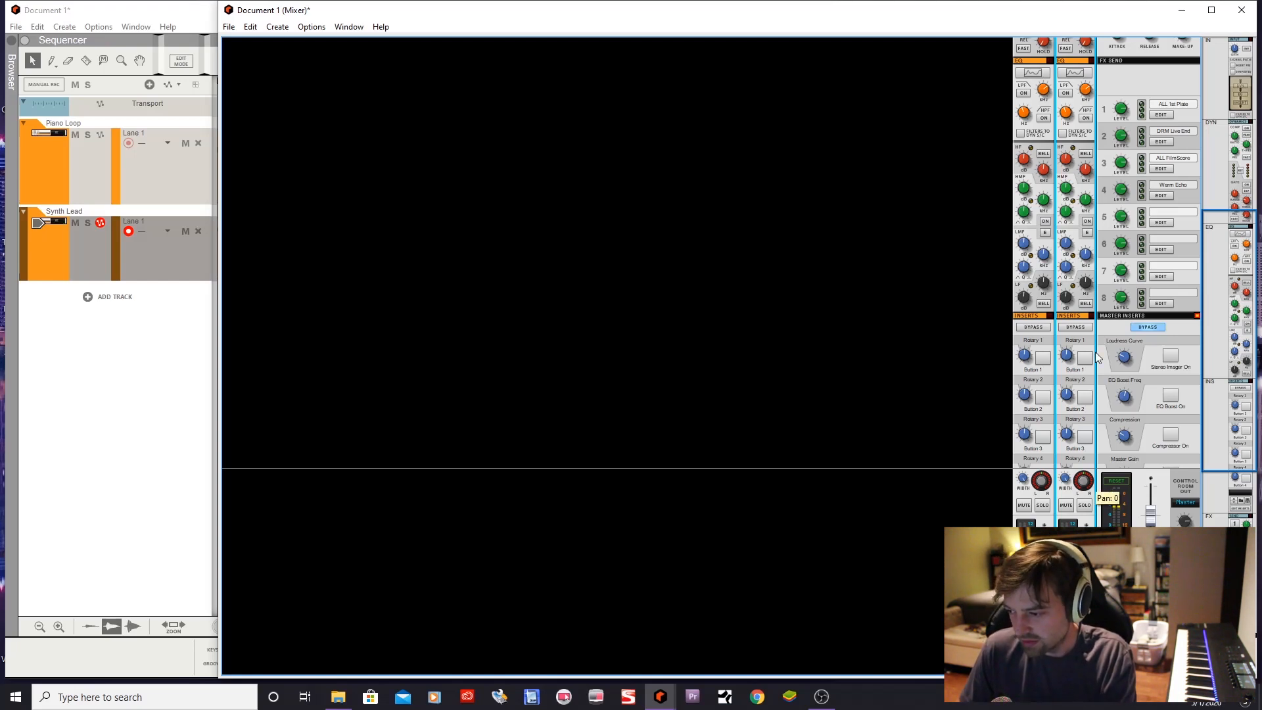
click(96, 3)
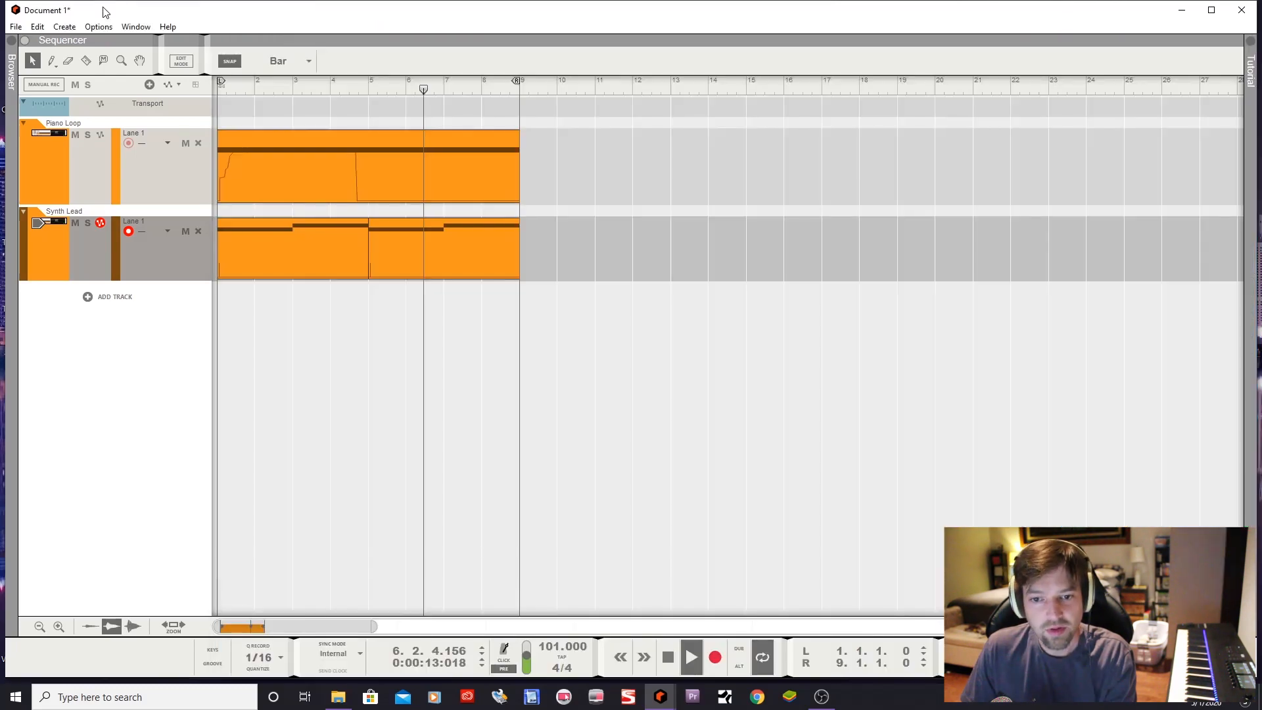
click(1182, 13)
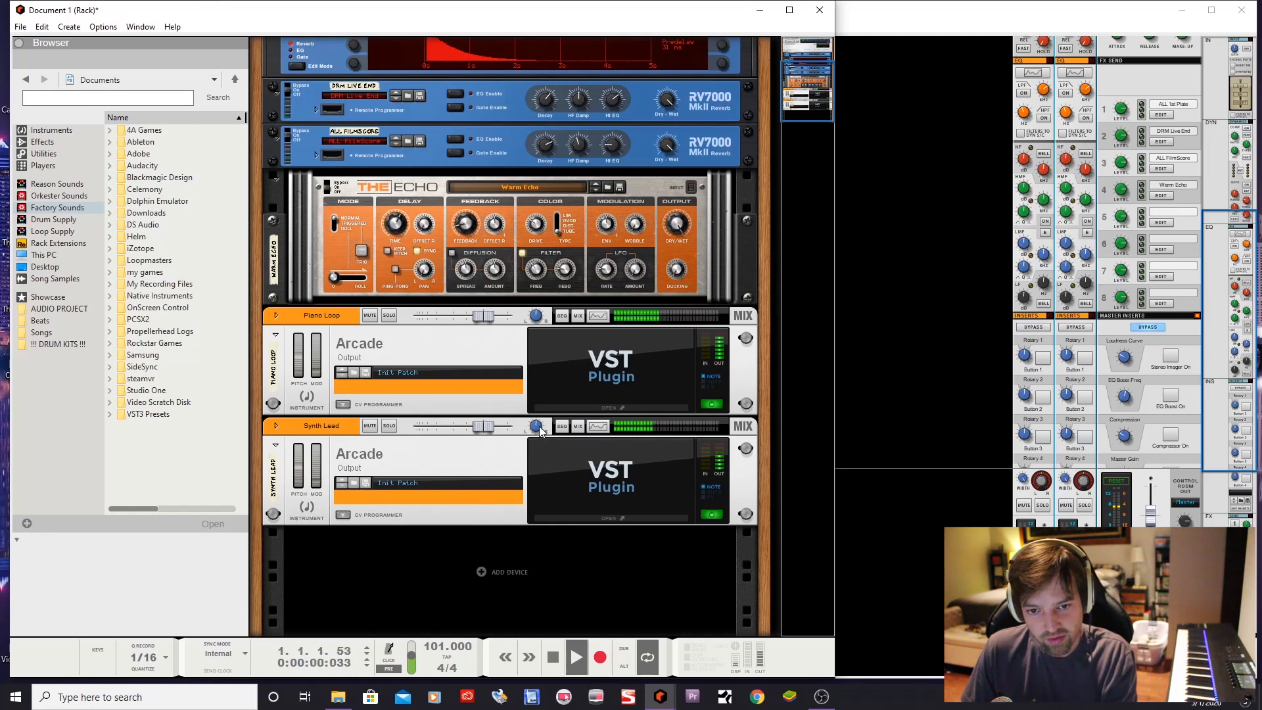
click(42, 141)
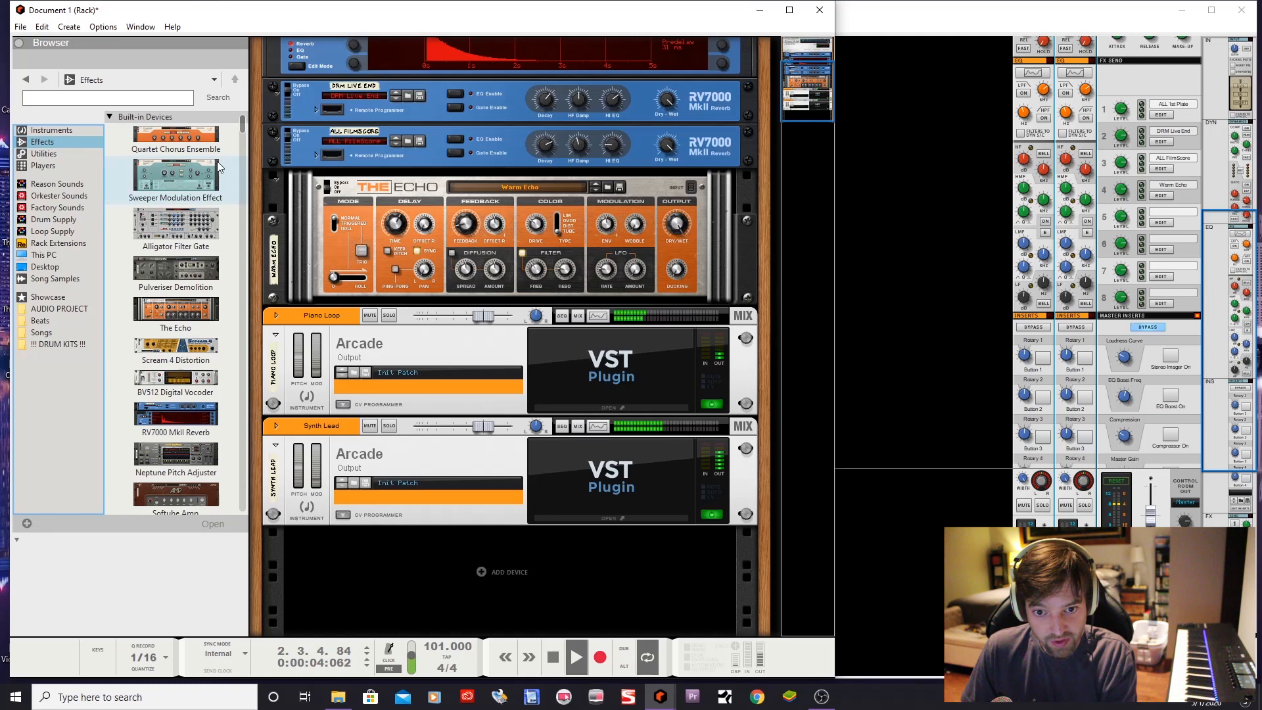
click(214, 275)
scroll(217, 320, down, 1)
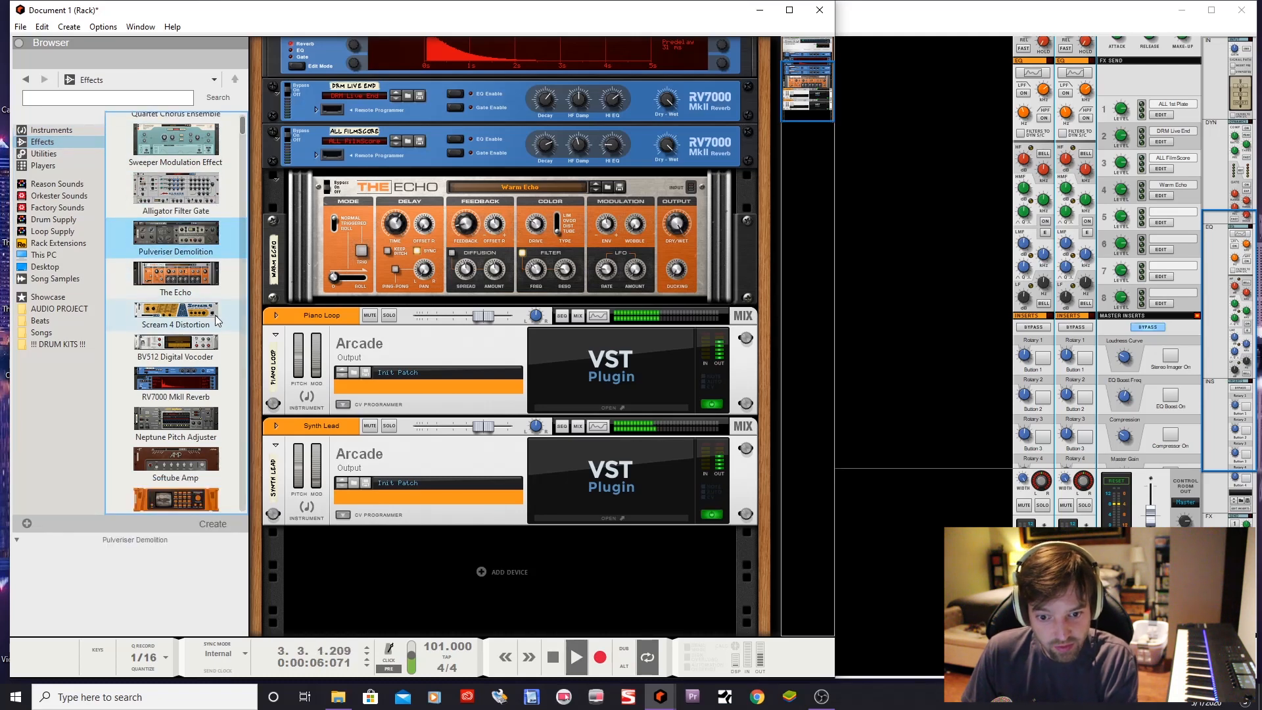
key(space)
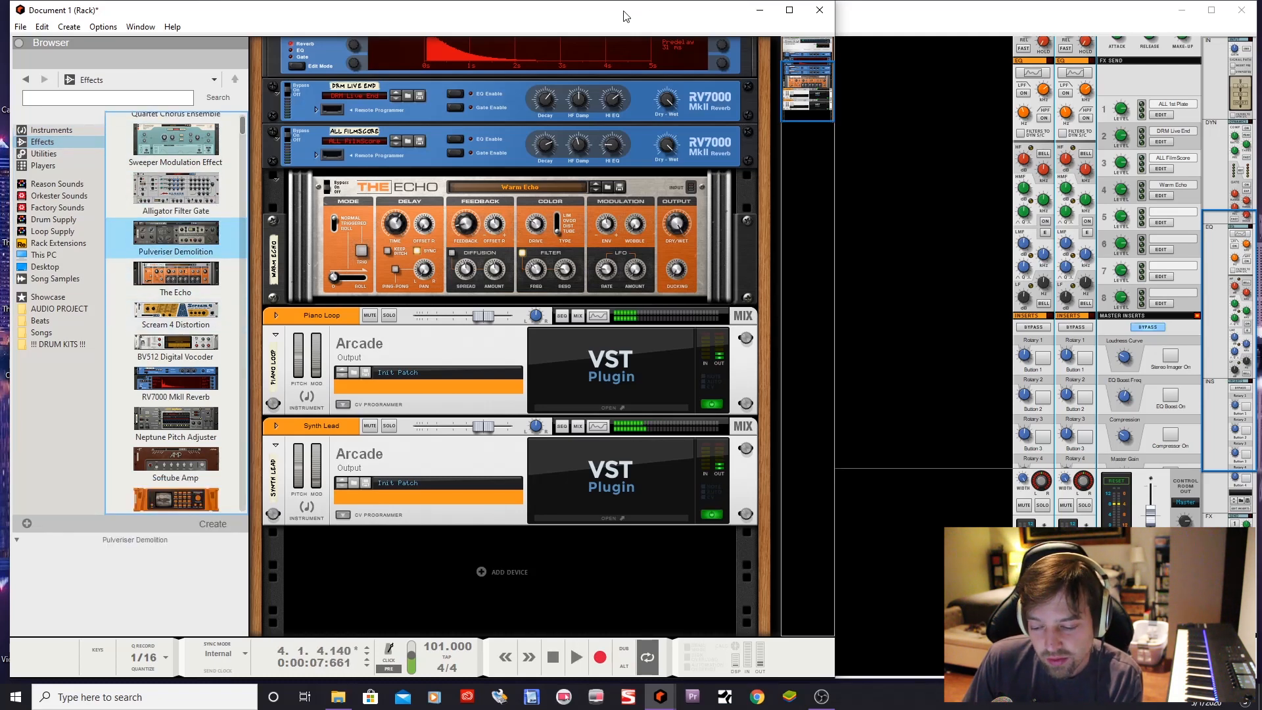
Look through the built-in, Reason Studios and VST effects for a device suited to the Synth Lead
scroll(155, 369, down, 4)
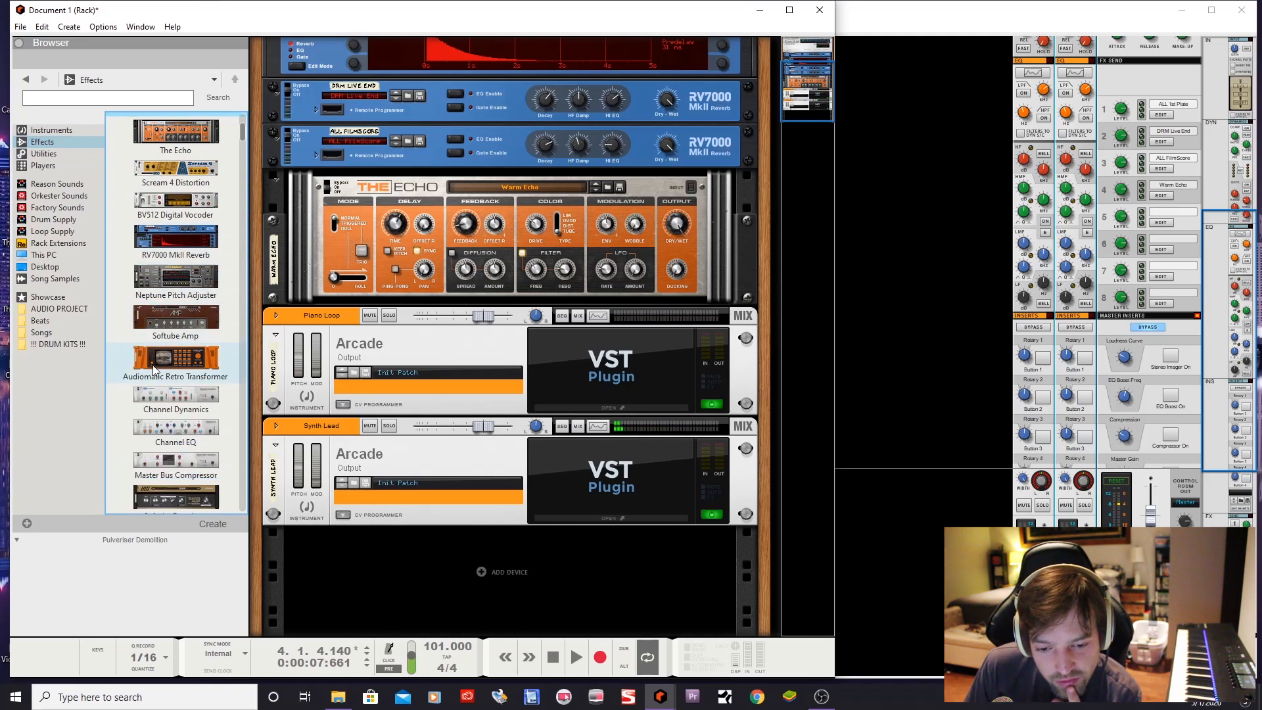
scroll(155, 365, down, 5)
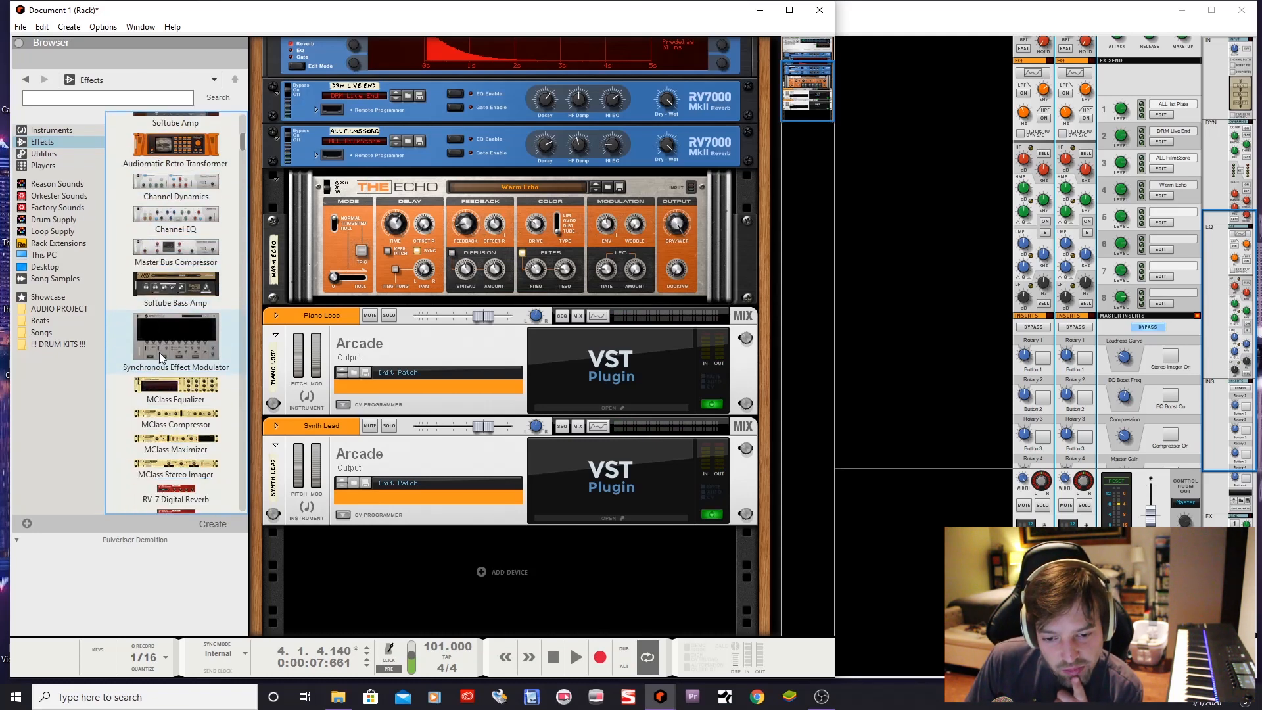
scroll(172, 335, up, 9)
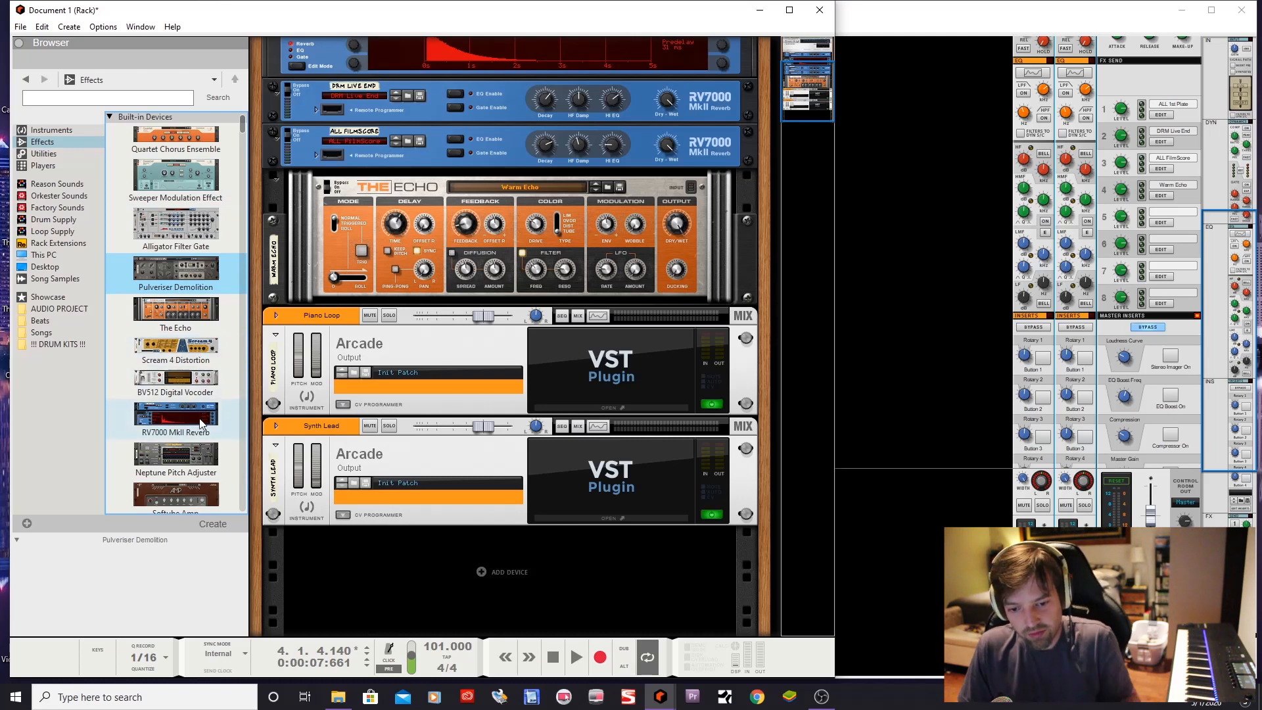
scroll(200, 421, down, 1)
scroll(201, 412, down, 3)
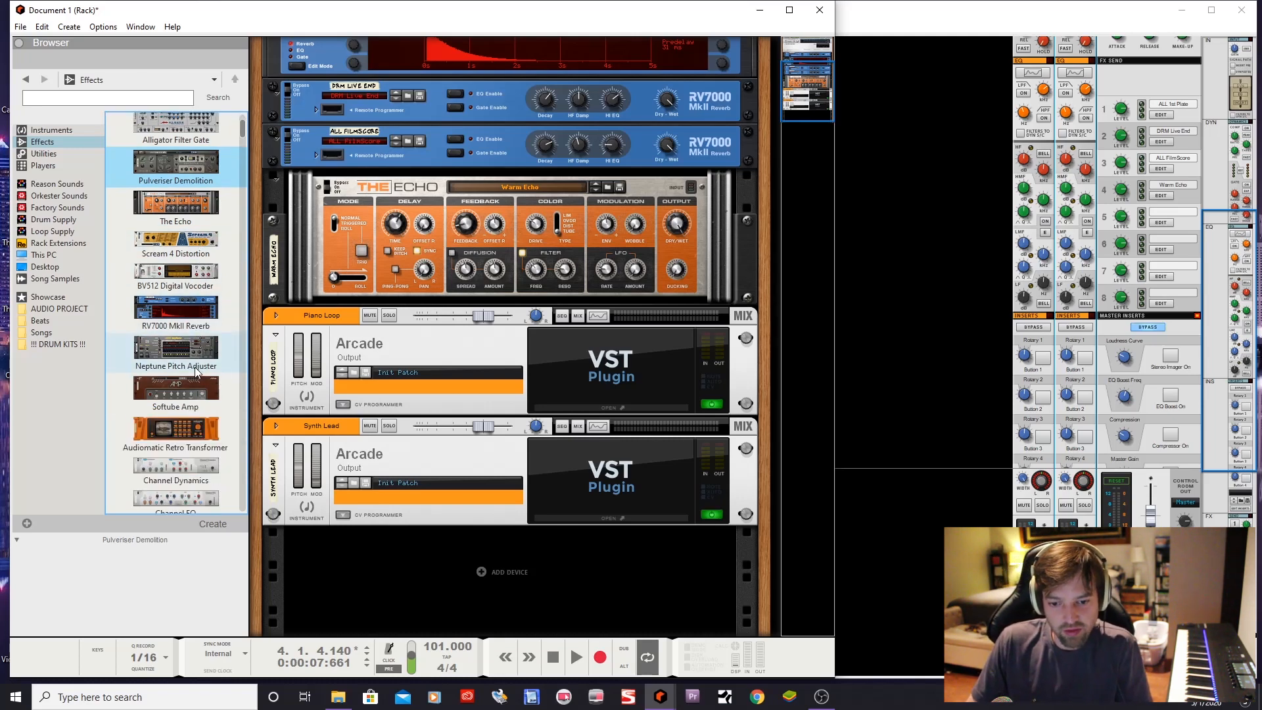
scroll(204, 372, down, 2)
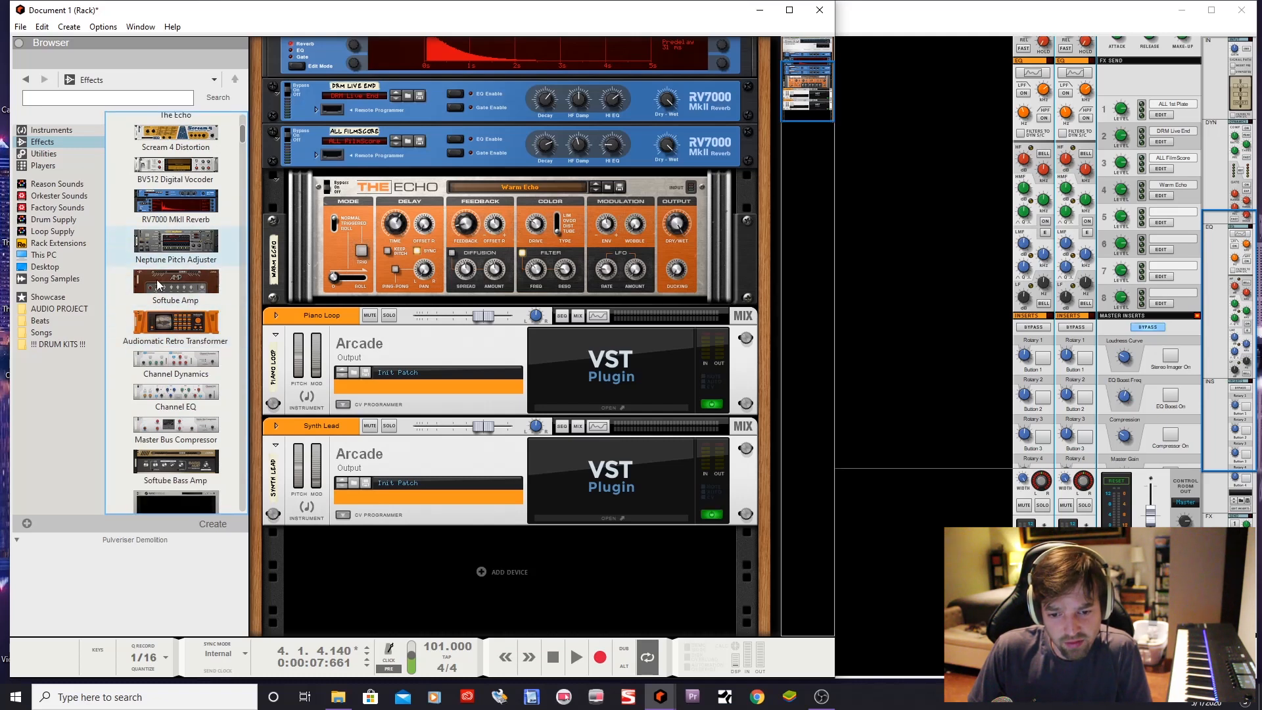
scroll(169, 330, down, 1)
scroll(191, 338, down, 2)
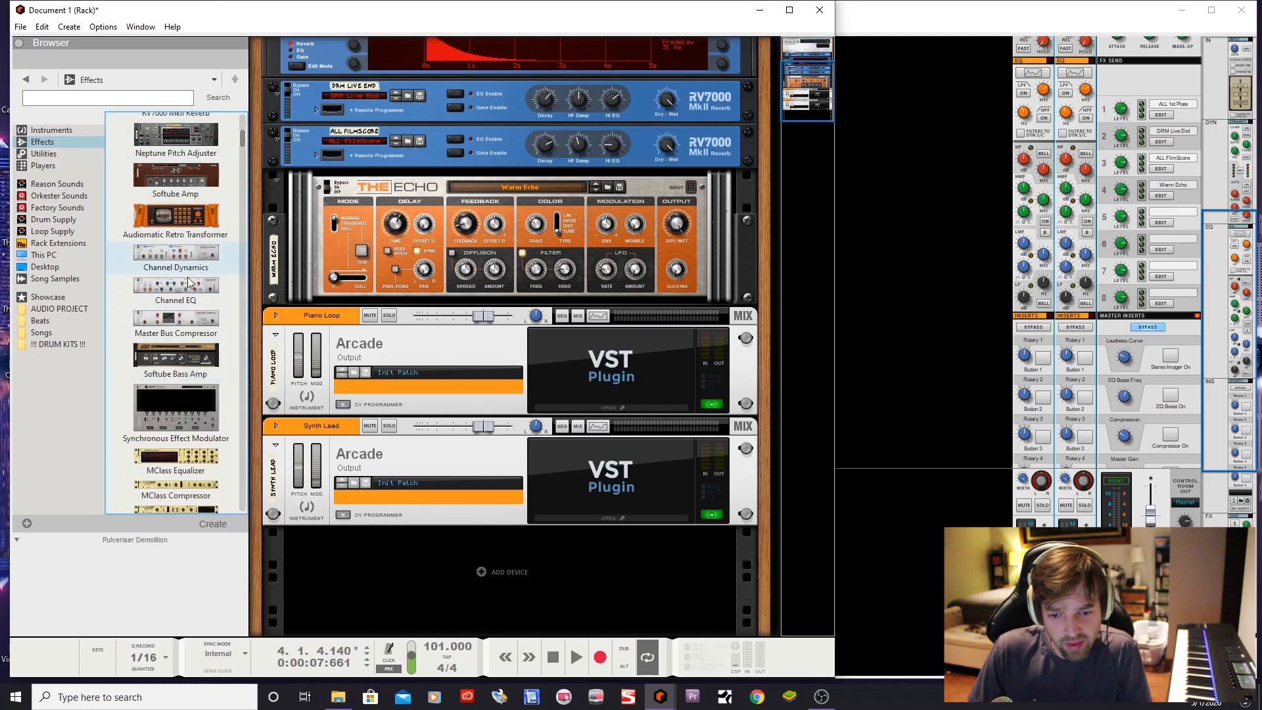
scroll(206, 366, down, 3)
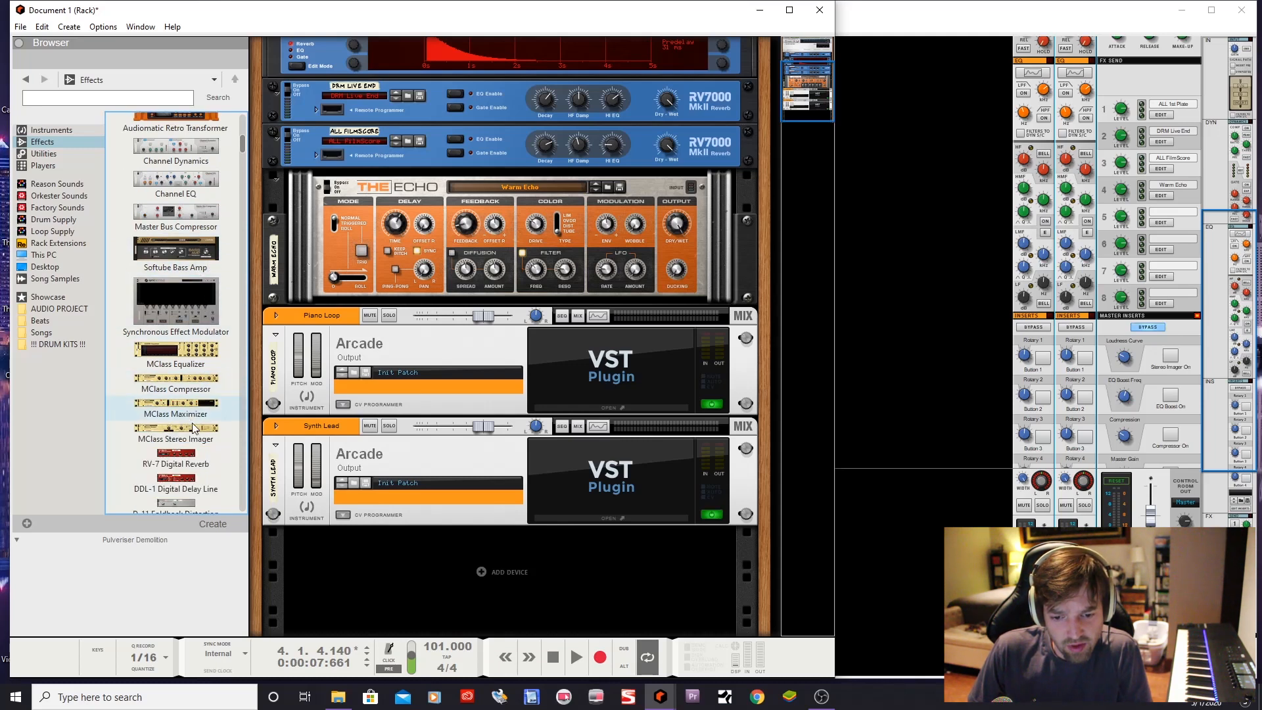
scroll(194, 435, down, 3)
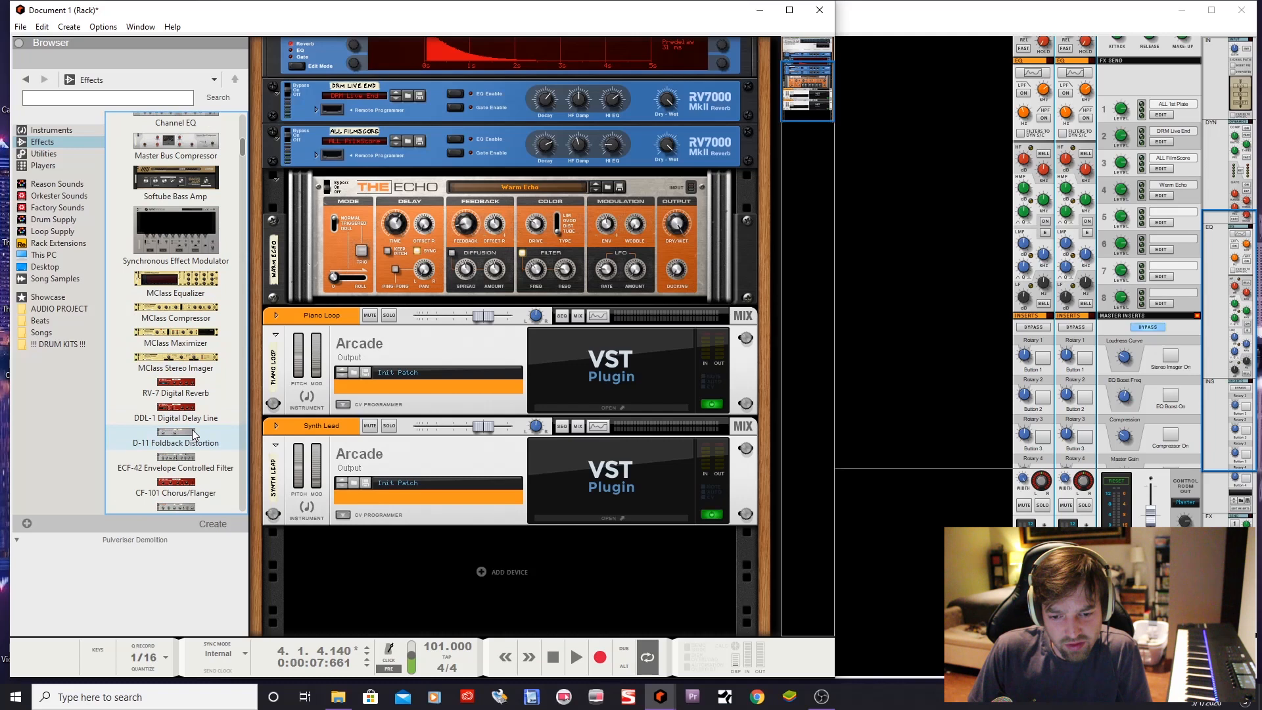
scroll(191, 368, down, 4)
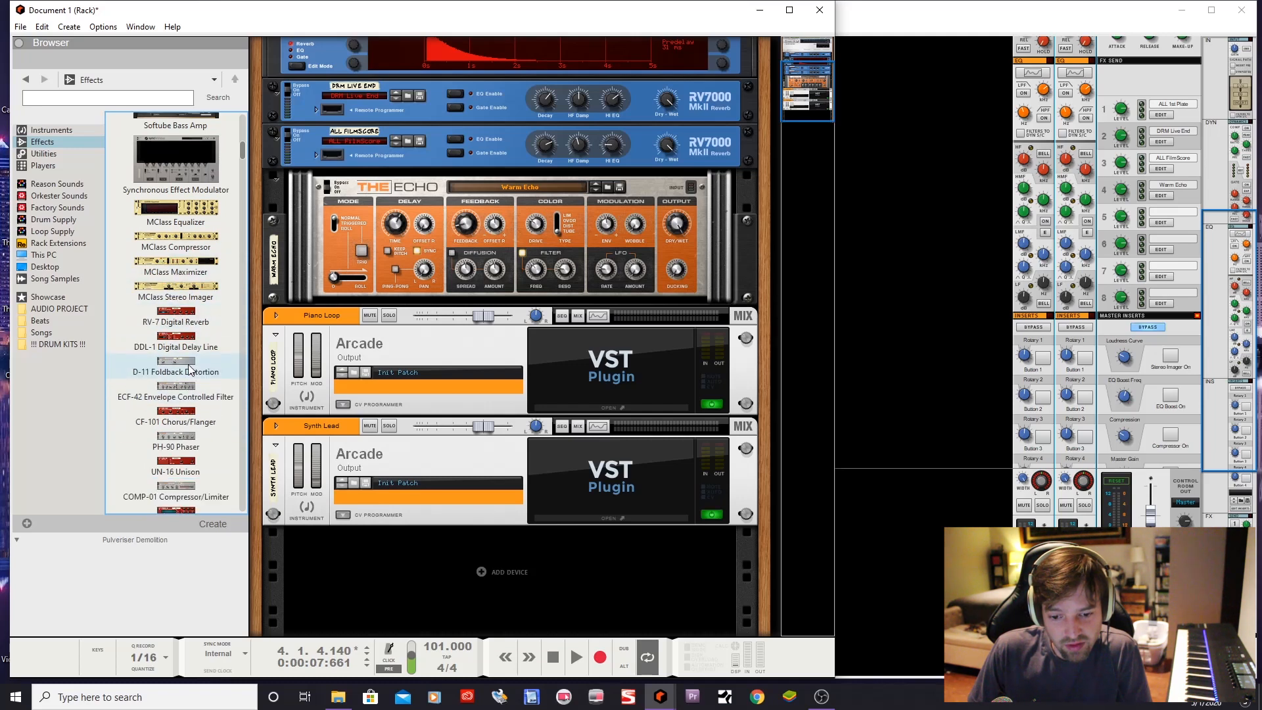
scroll(190, 369, down, 2)
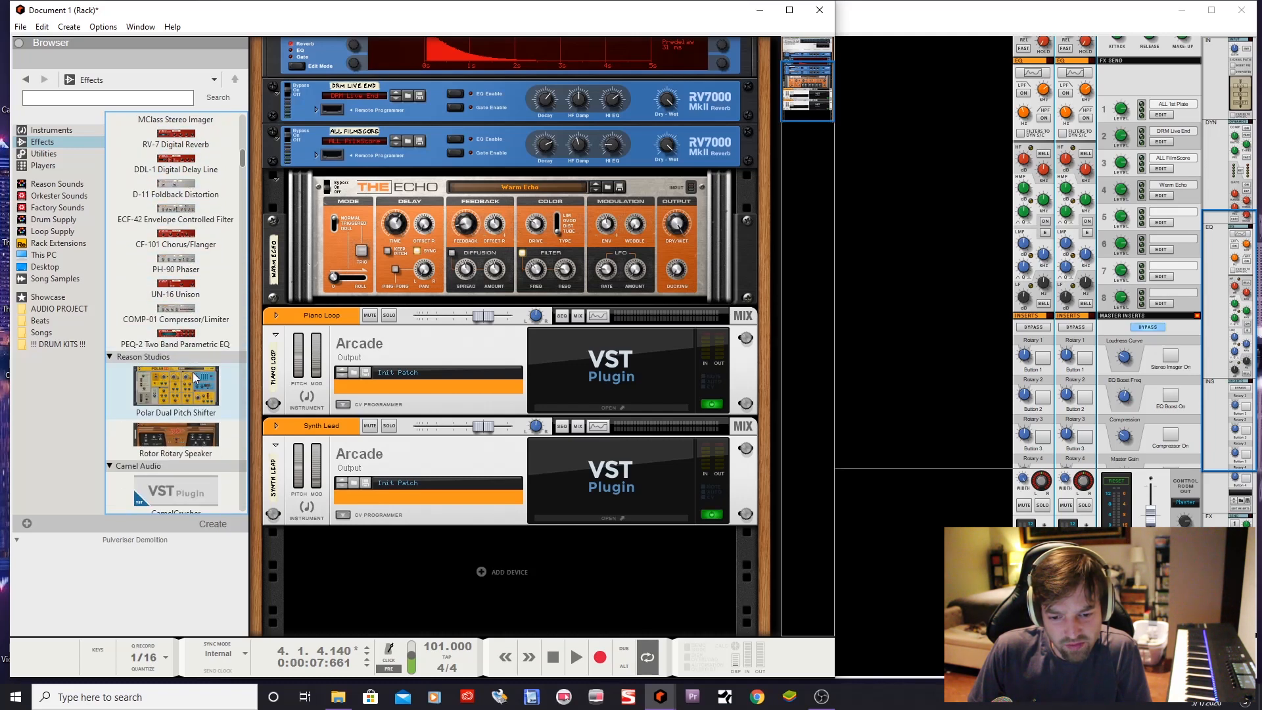
scroll(194, 376, down, 5)
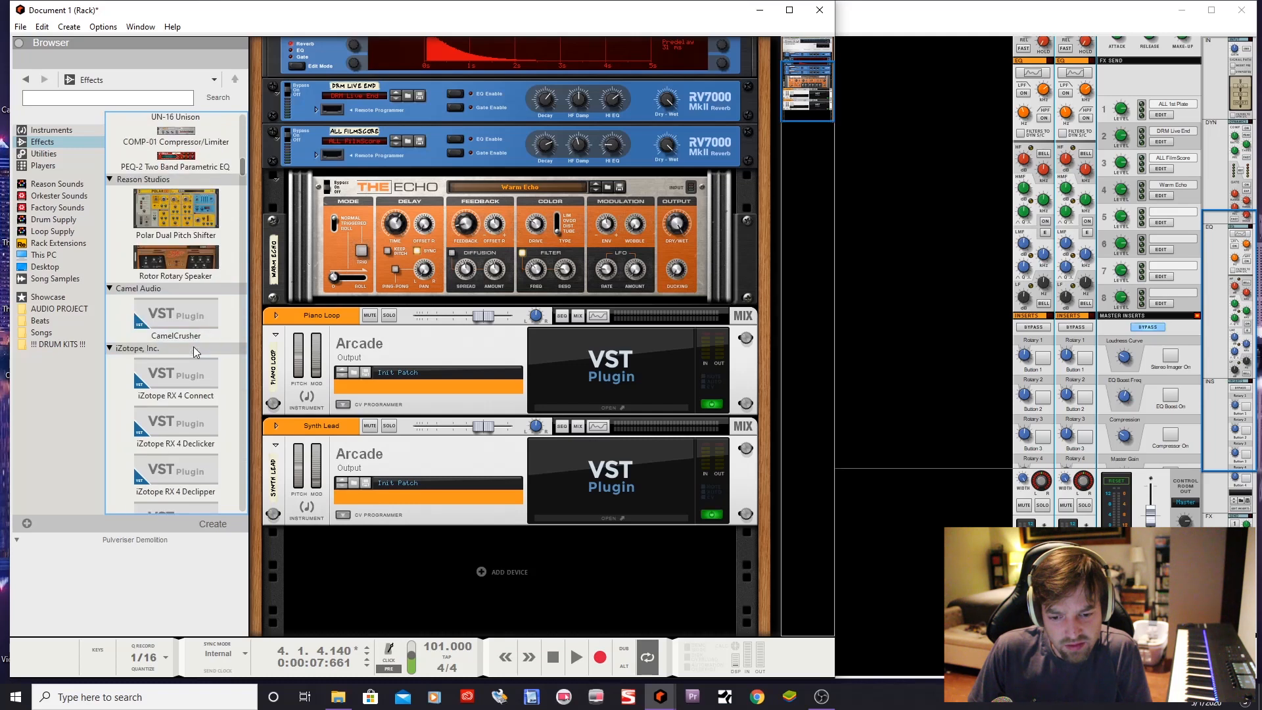
scroll(194, 352, up, 6)
scroll(217, 213, up, 2)
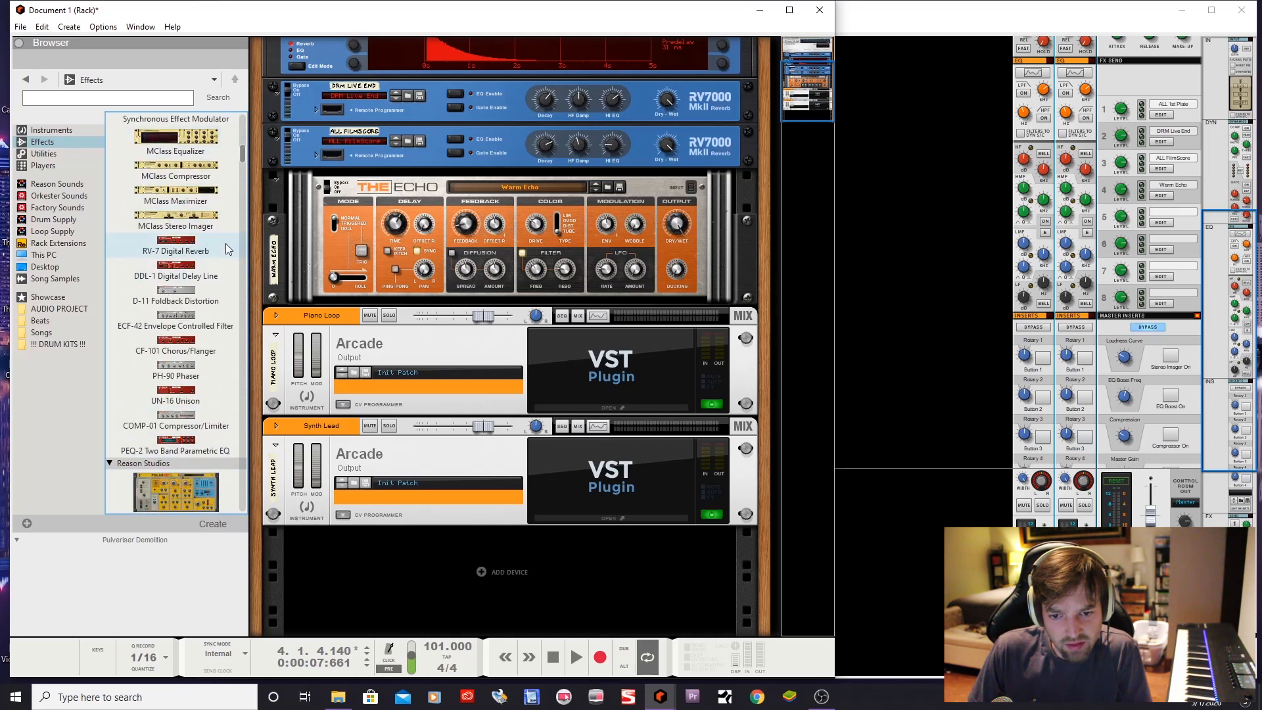
Add an MClass Stereo Imager as an insert effect on the Synth Lead channel and toggle its insert view
drag(200, 223, 516, 439)
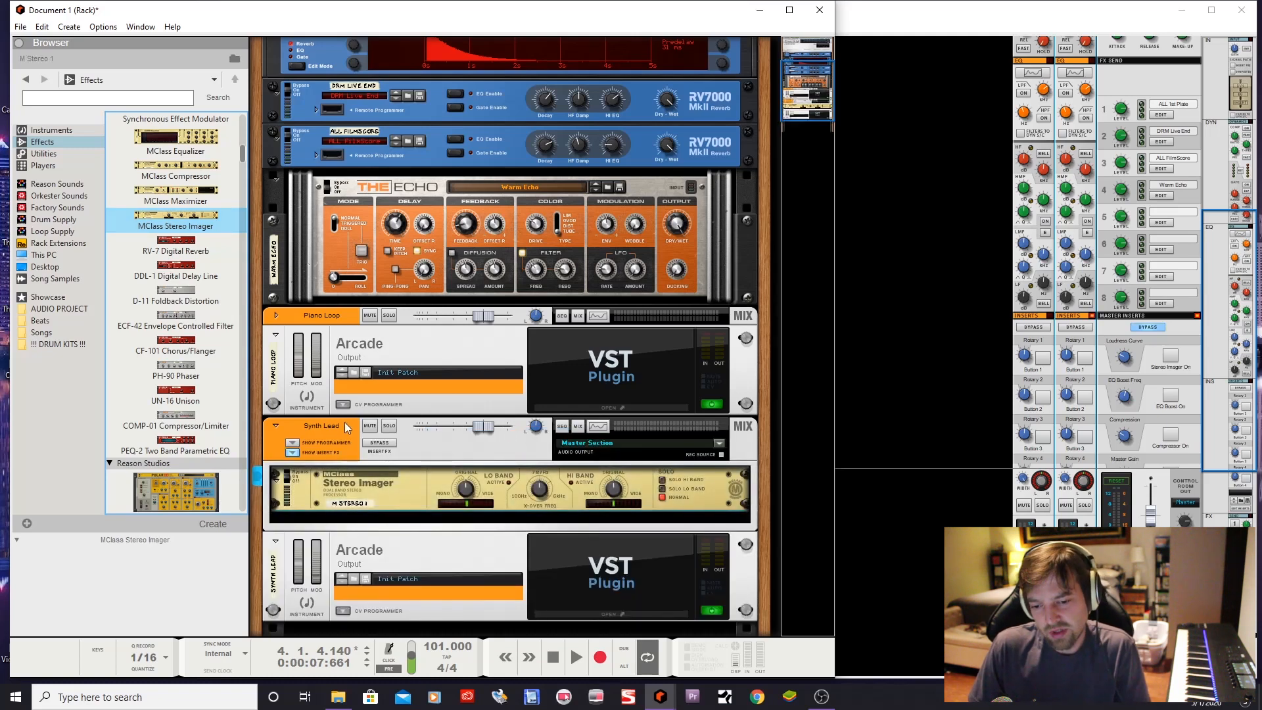
click(293, 452)
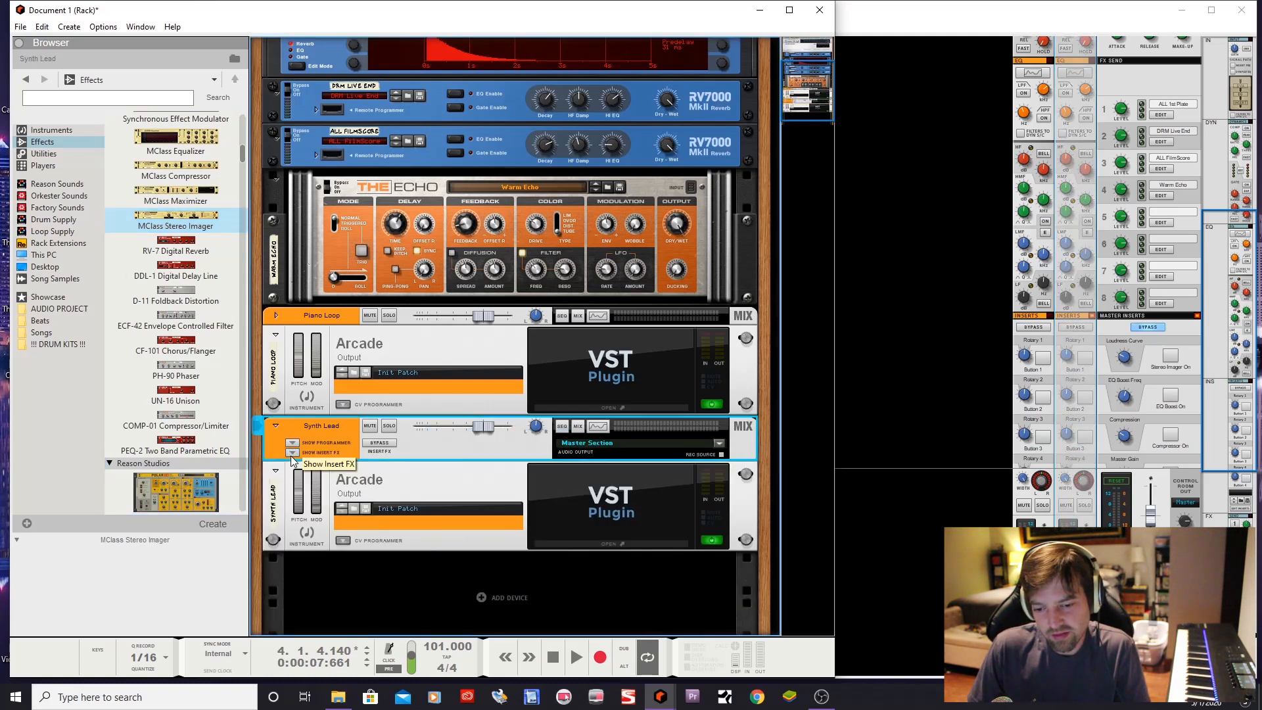
click(292, 453)
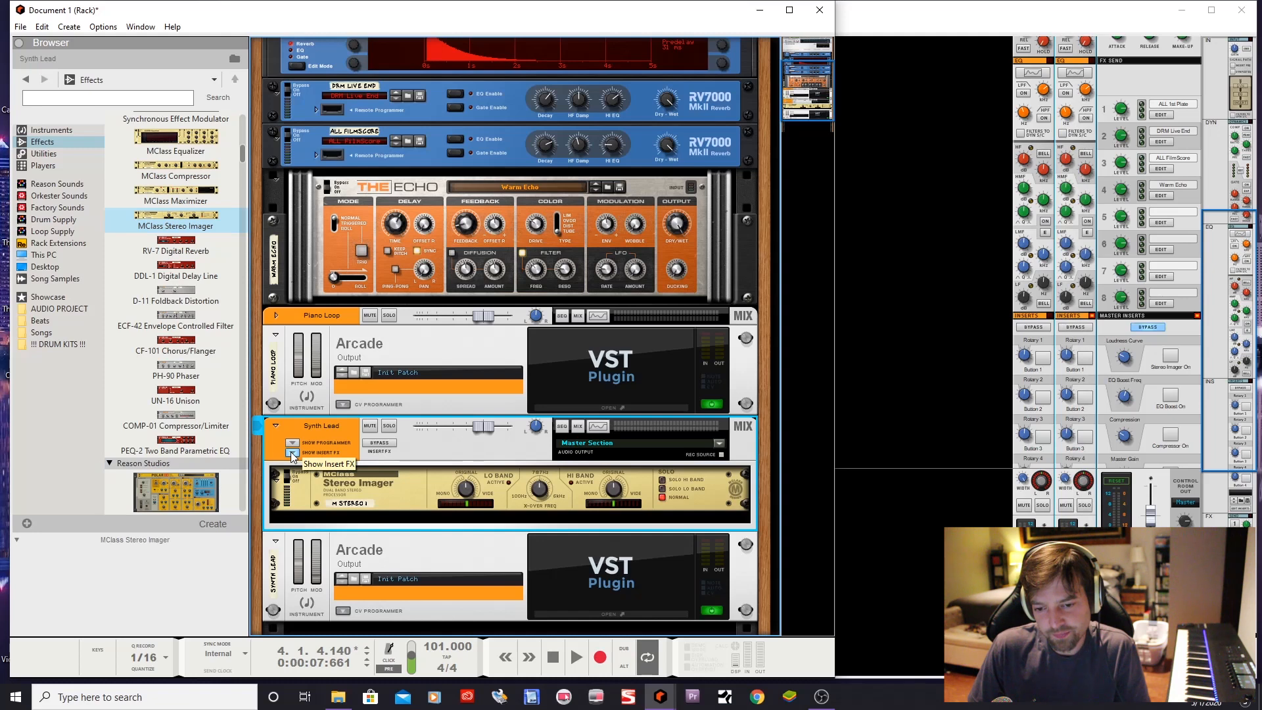
Expand the Piano Loop mix channel in the rack, checking its insert effects area and hiding that area again
click(276, 319)
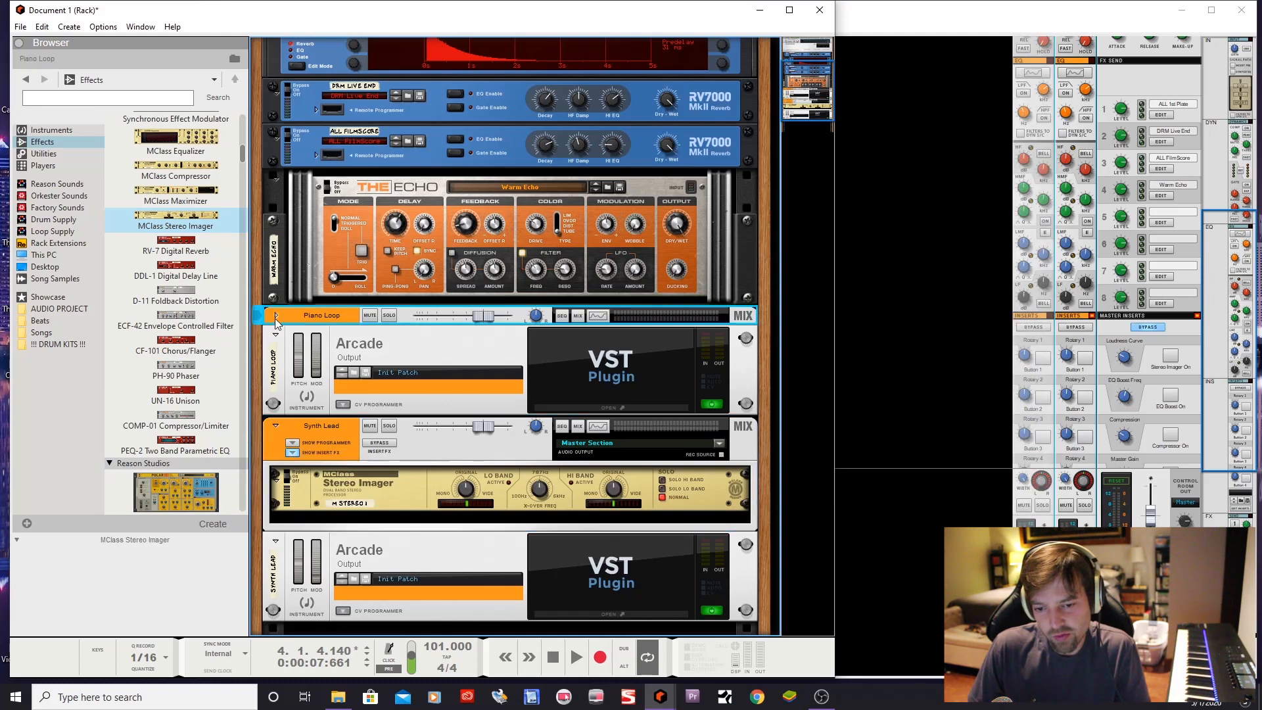
click(276, 318)
click(292, 342)
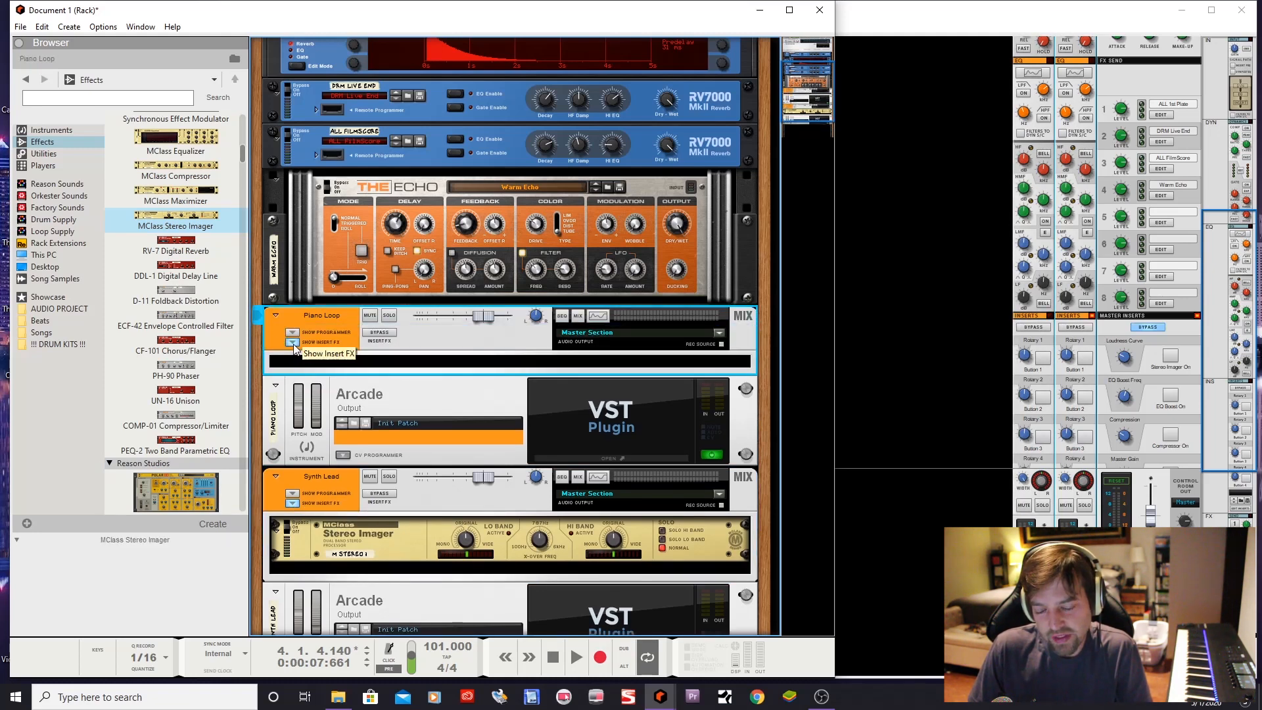
drag(176, 345, 316, 346)
click(292, 342)
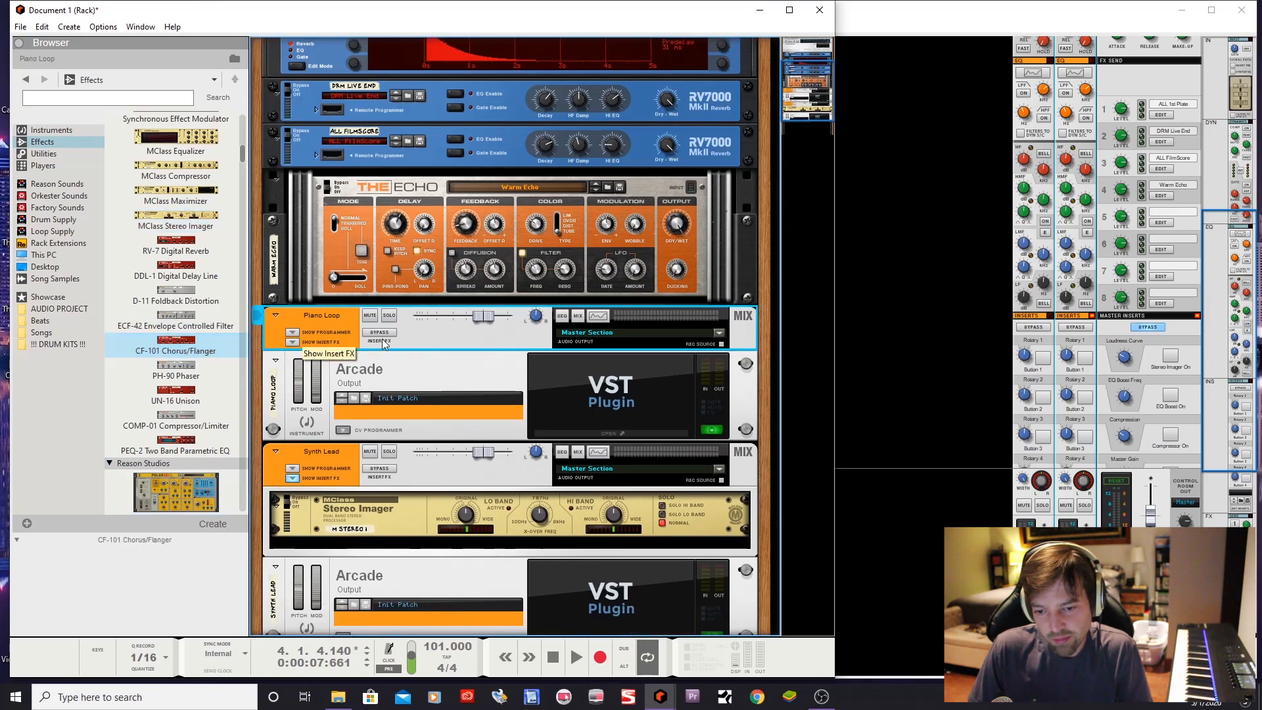
Play the loop while trying the Stereo Imager's Hi Band solo, its Normal mode and crossover frequencies up to 6.00 kHz
scroll(343, 486, down, 2)
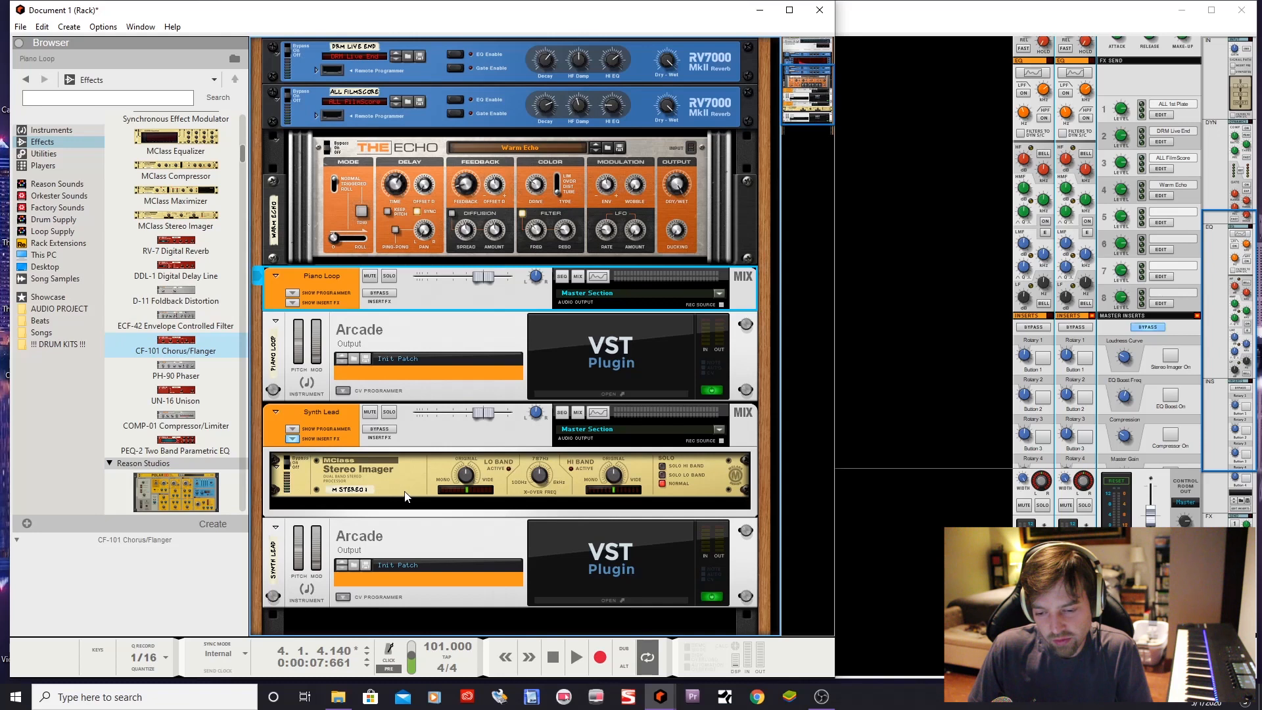
key(space)
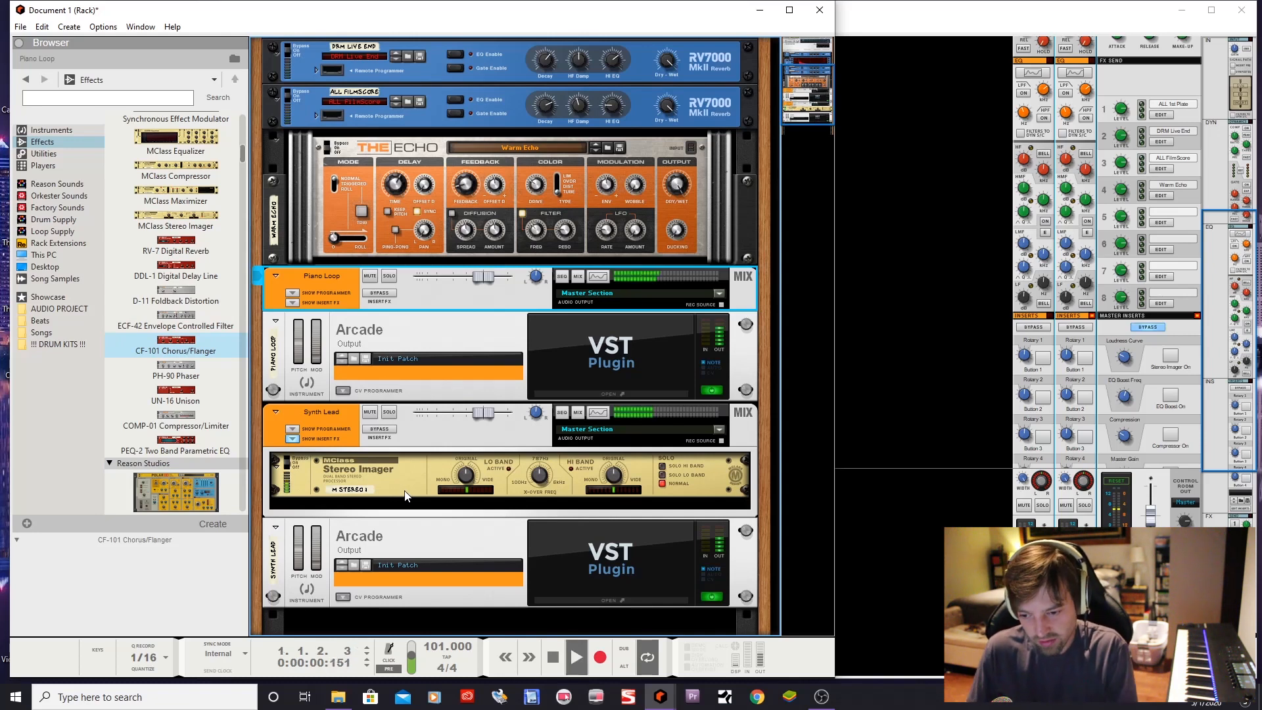
click(385, 456)
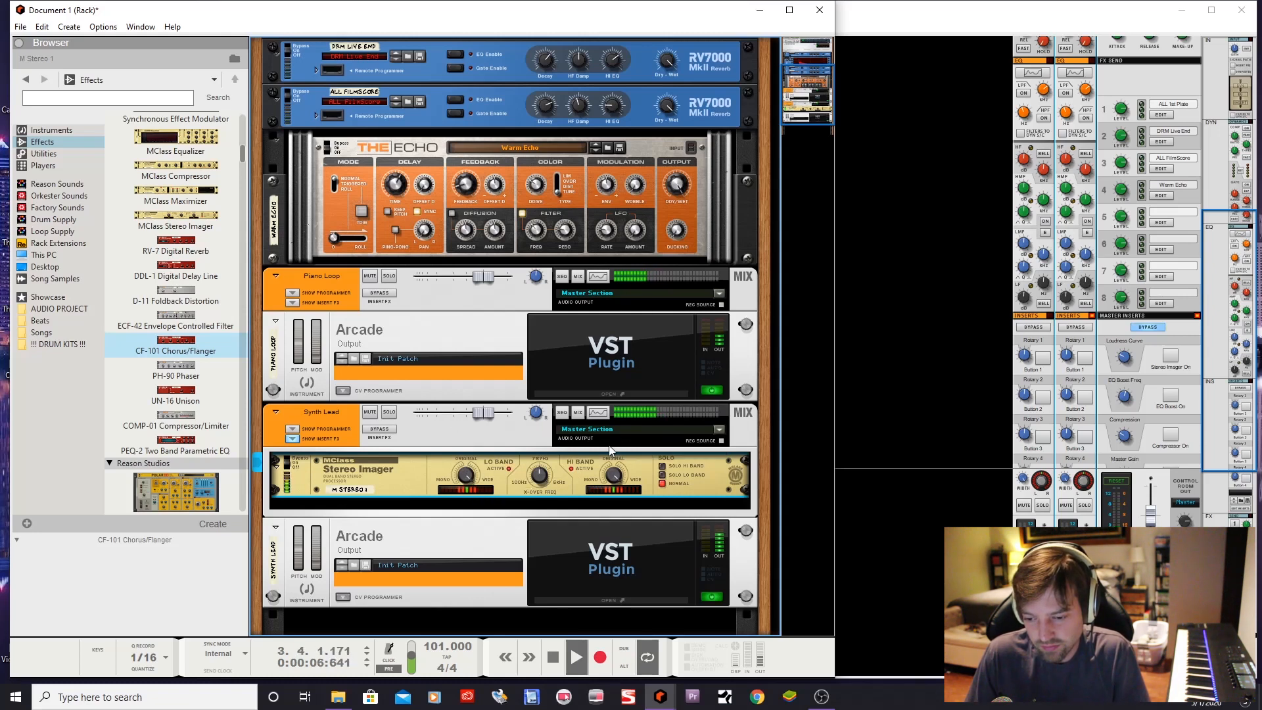
drag(536, 476, 537, 474)
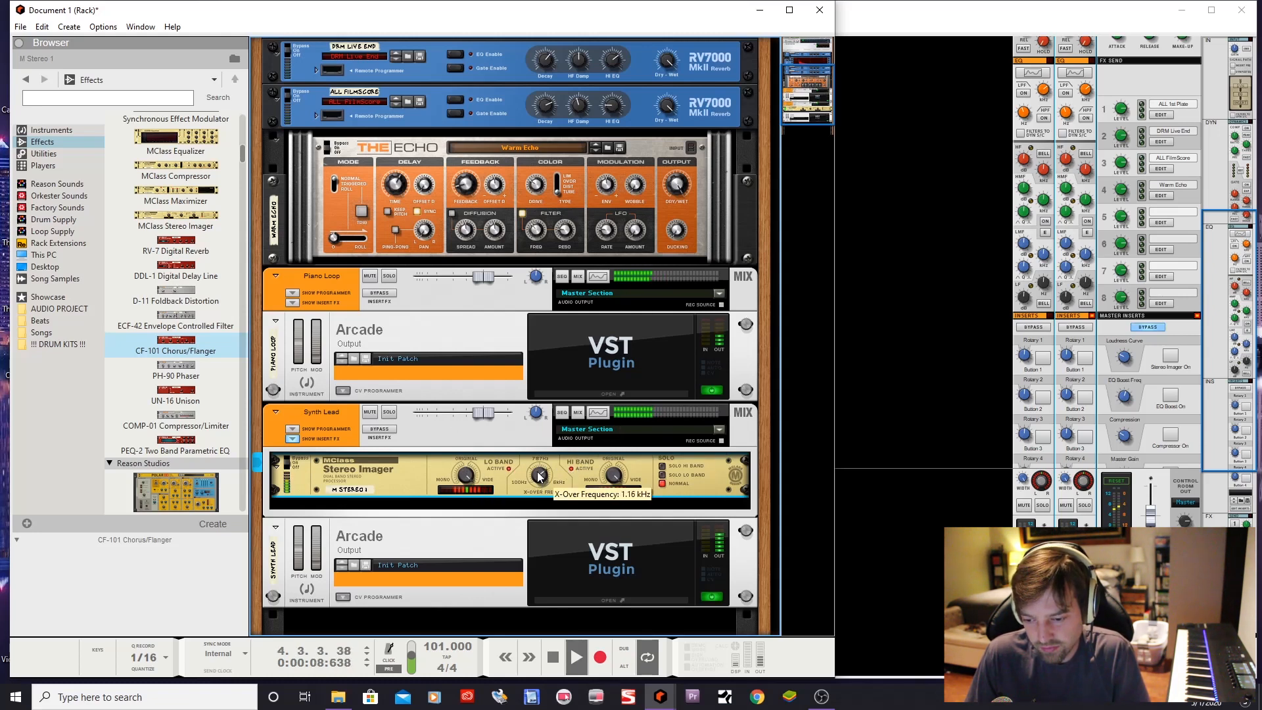
click(662, 472)
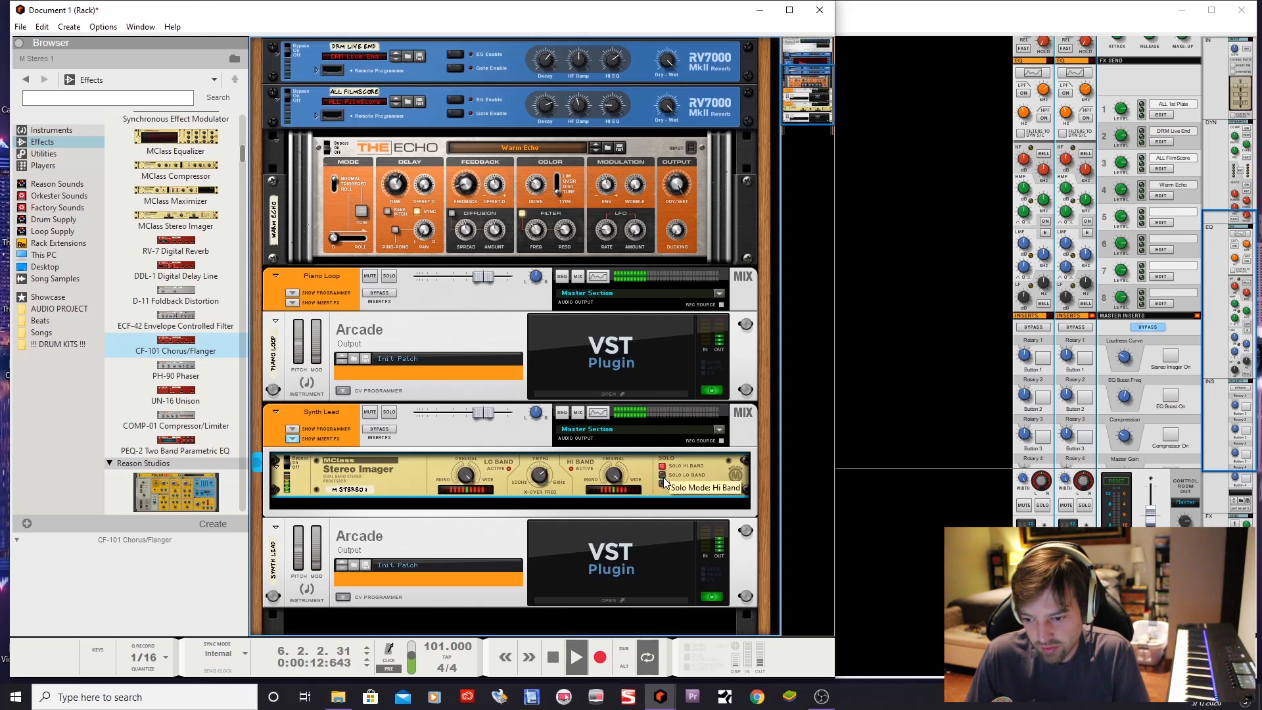
click(662, 482)
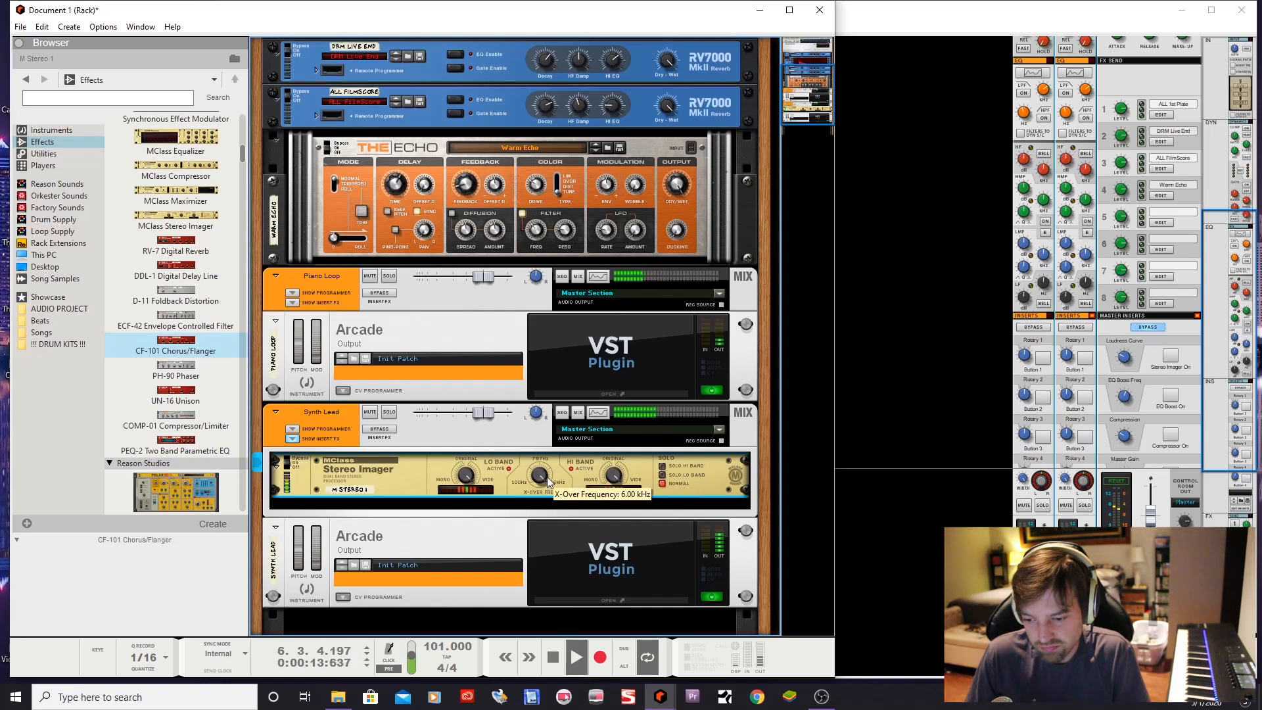
drag(537, 493, 537, 499)
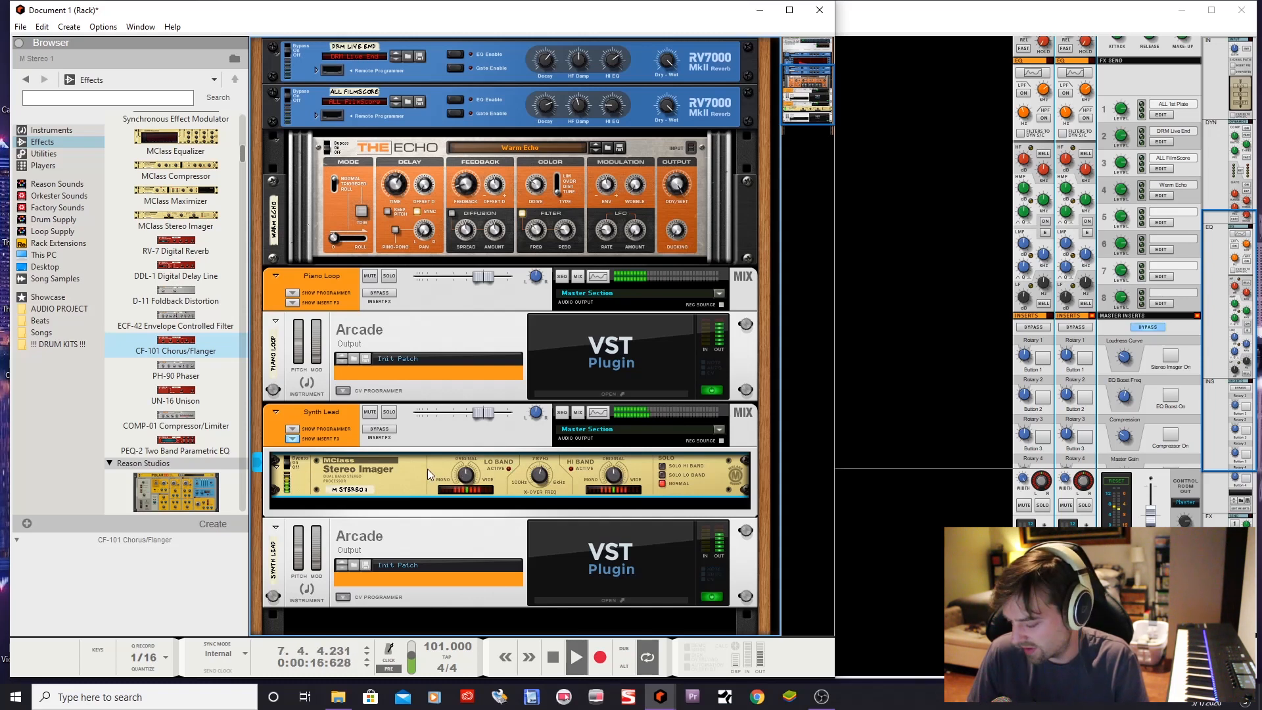
Delete the Stereo Imager from the Synth Lead channel and slightly lower that channel's level
key(Delete)
click(407, 379)
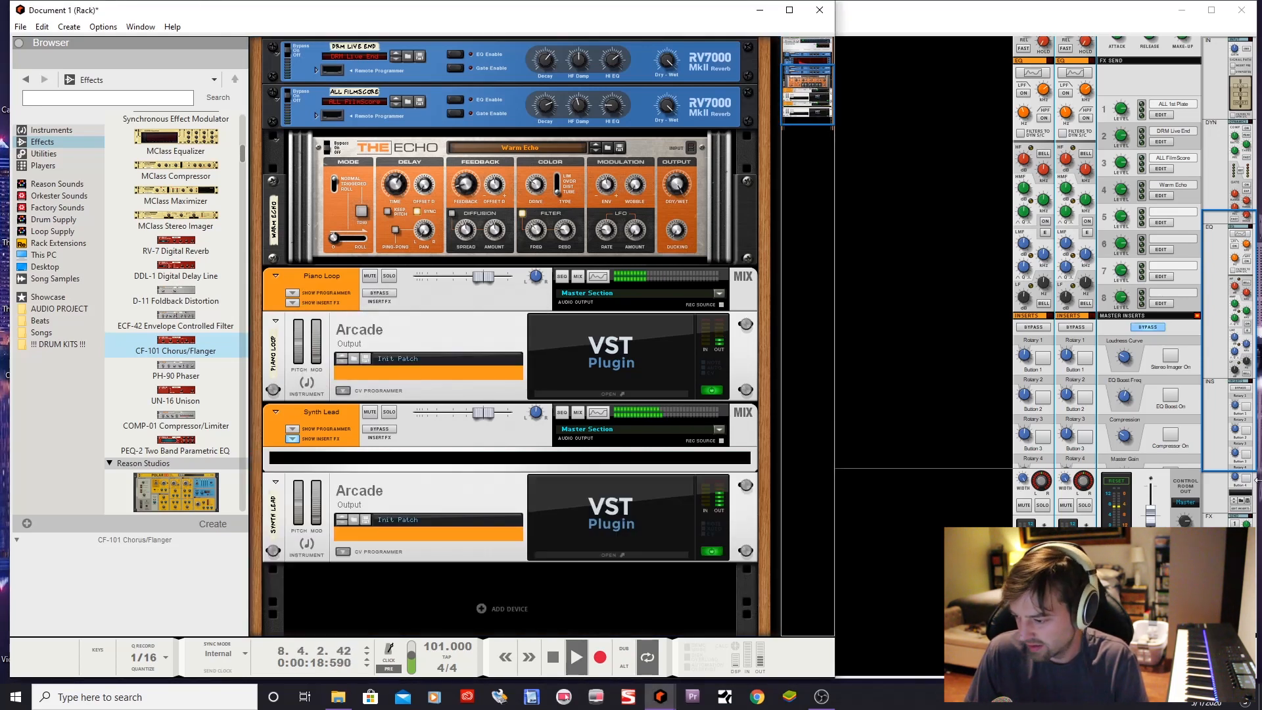
key(F5)
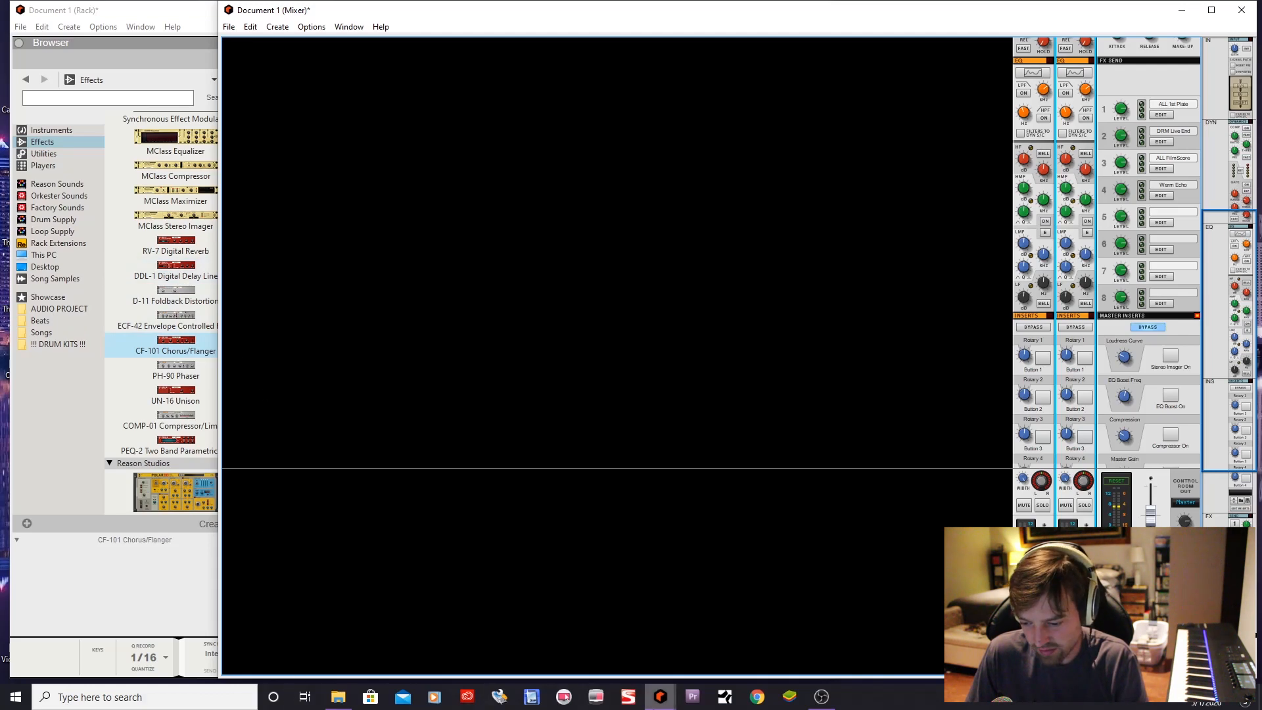
click(660, 696)
click(789, 641)
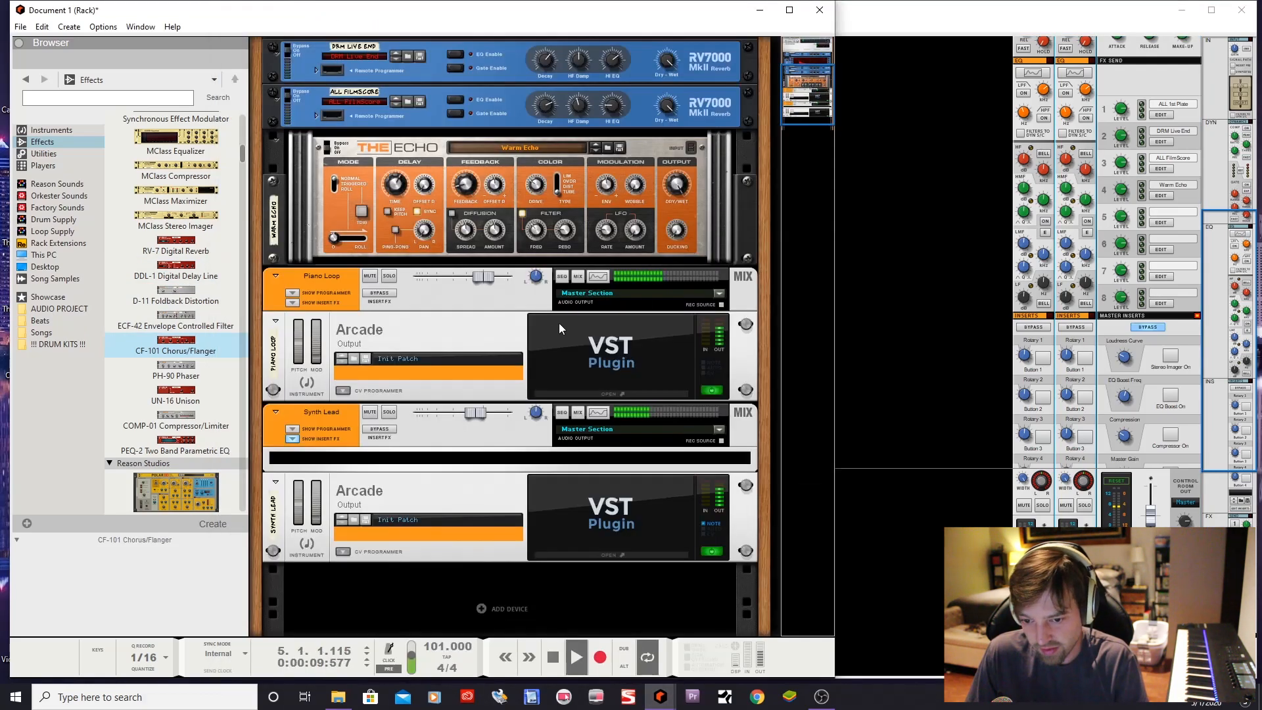
Enable the Piano Loop channel's Spectrum EQ, boosting the low band and setting the high band to about 5.31 kHz at 9.21 dB
click(599, 279)
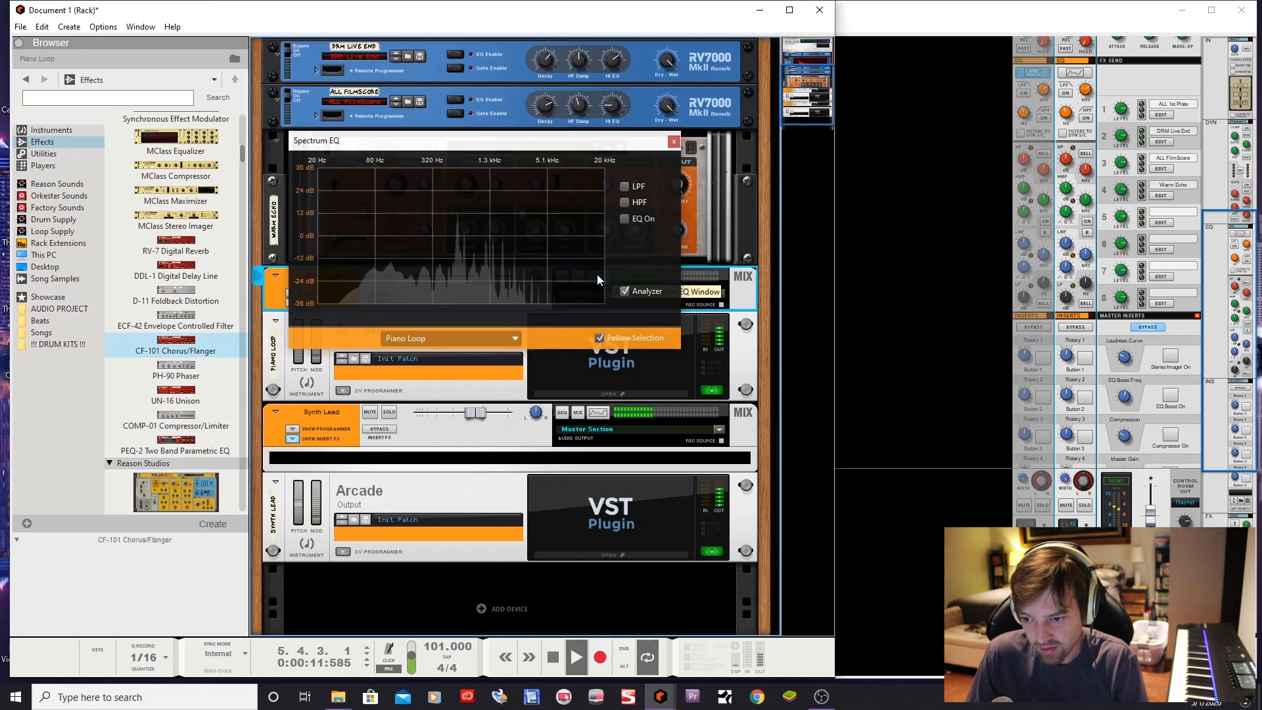
click(641, 297)
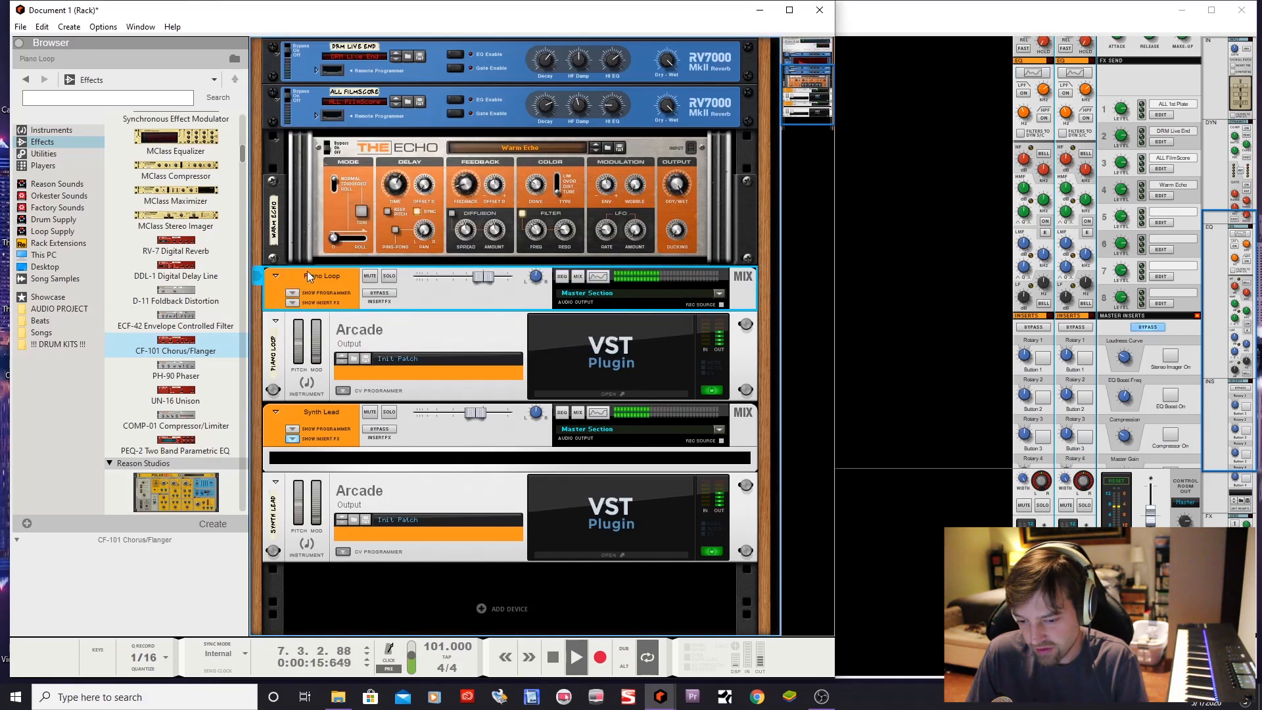
click(592, 281)
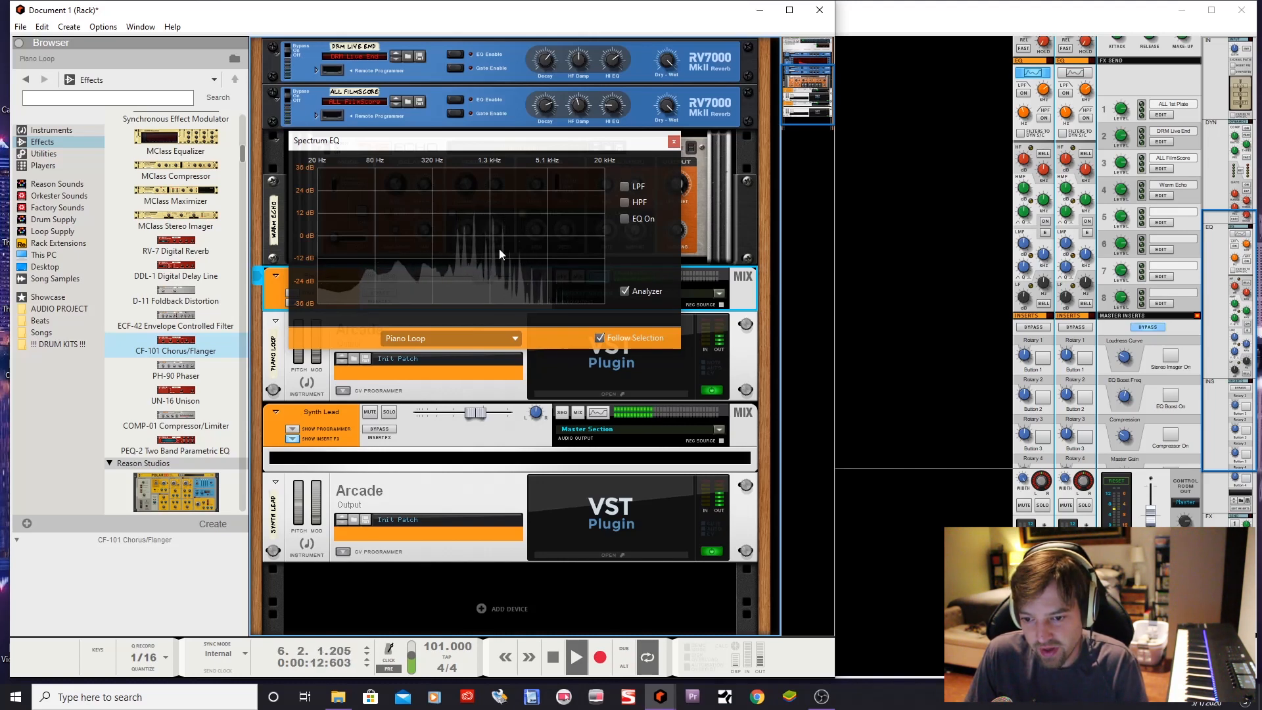
click(624, 219)
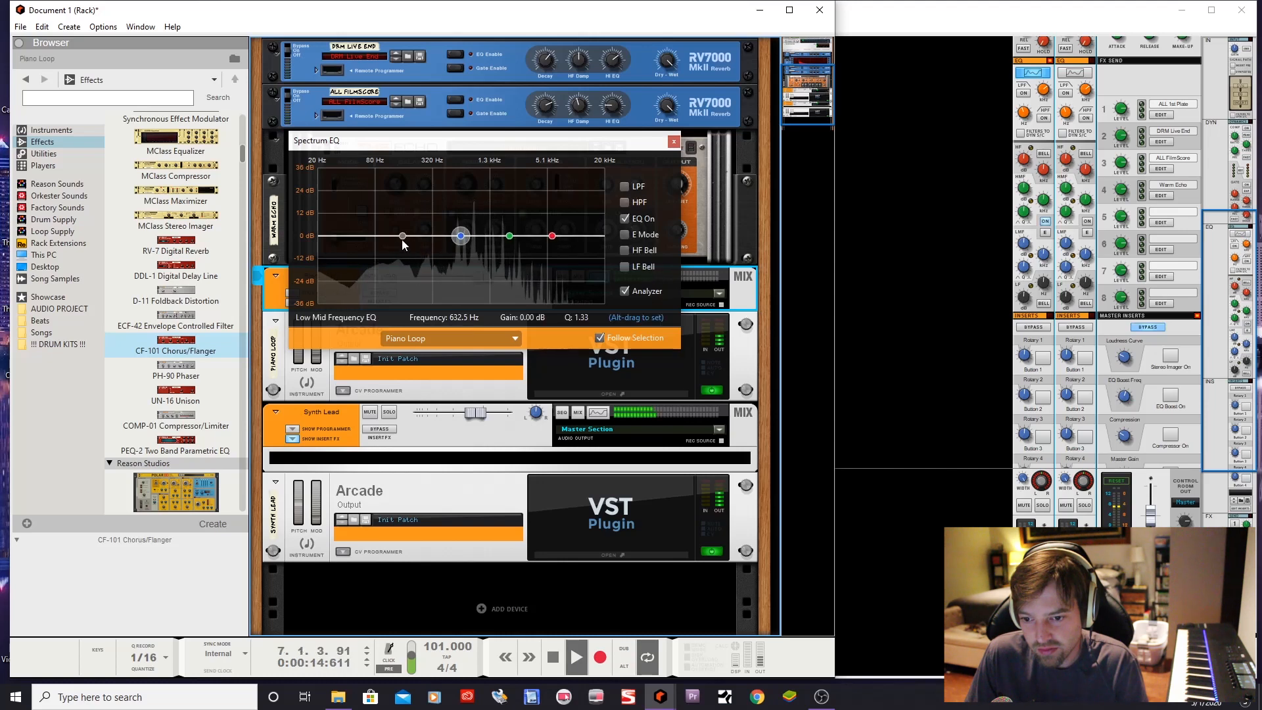
drag(396, 244, 414, 219)
click(551, 237)
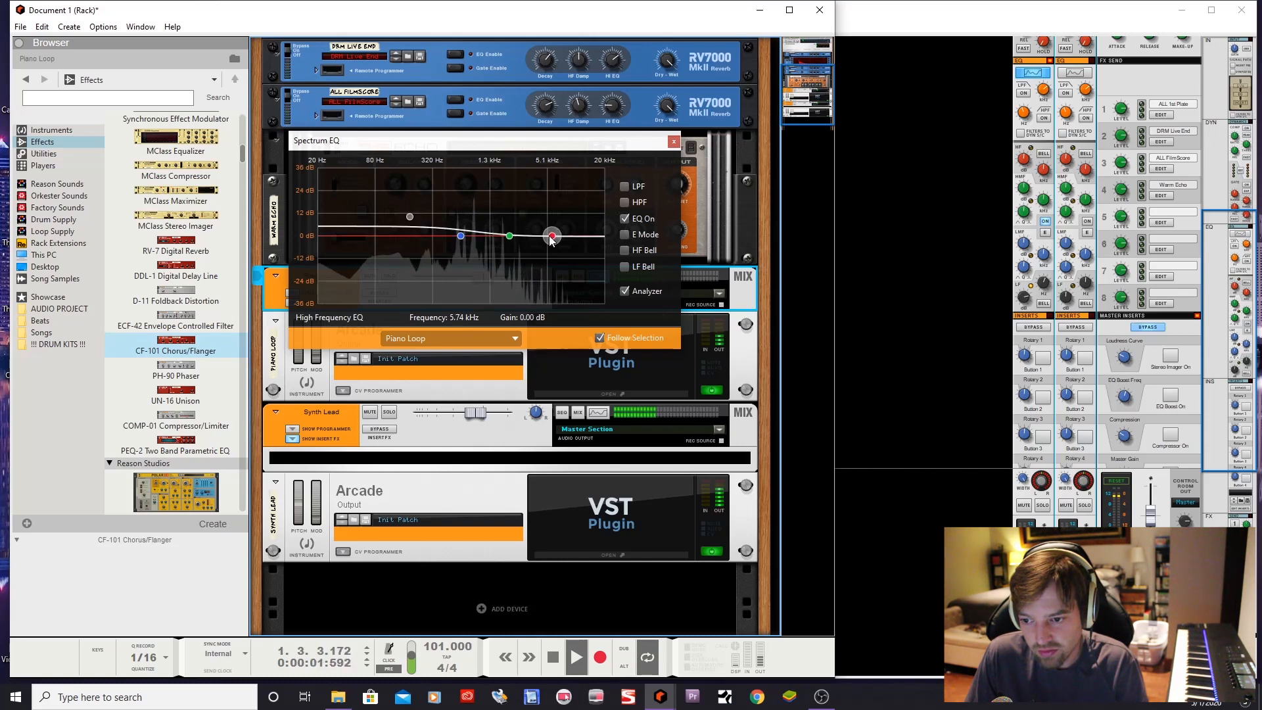
mouse_move(553, 231)
mouse_down()
mouse_move(576, 223)
mouse_move(564, 197)
mouse_move(551, 226)
mouse_up()
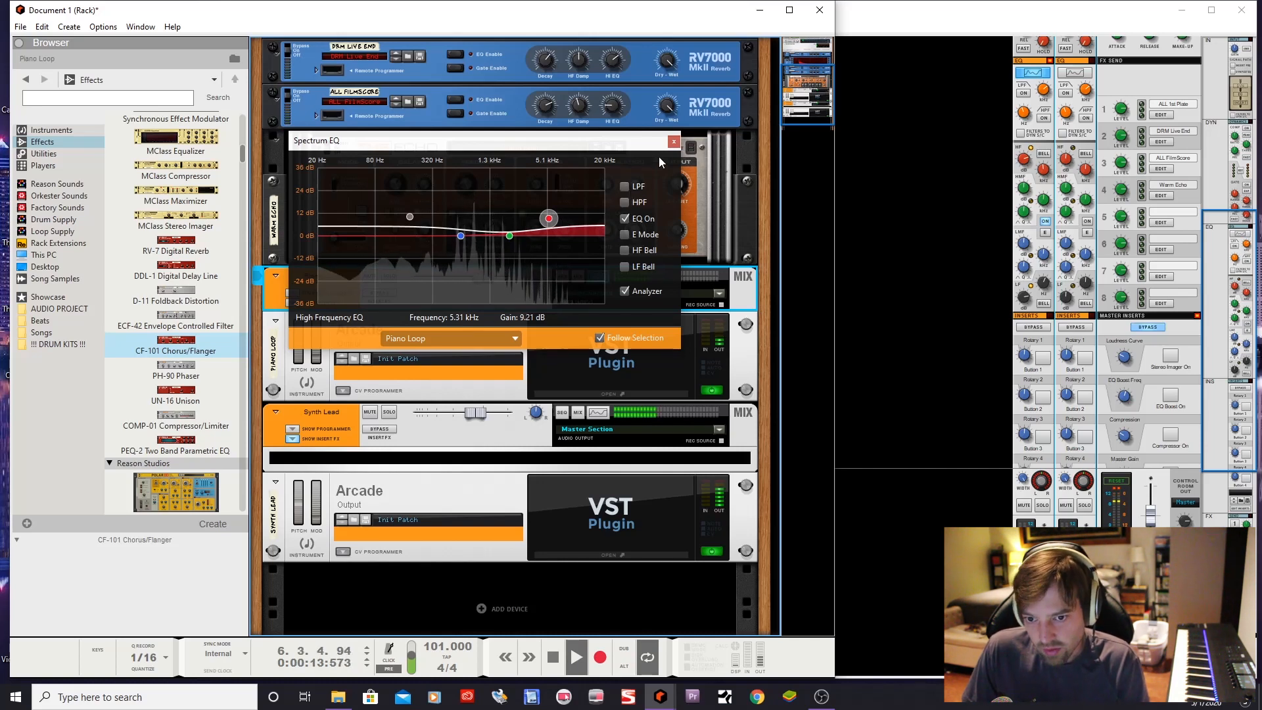
click(674, 142)
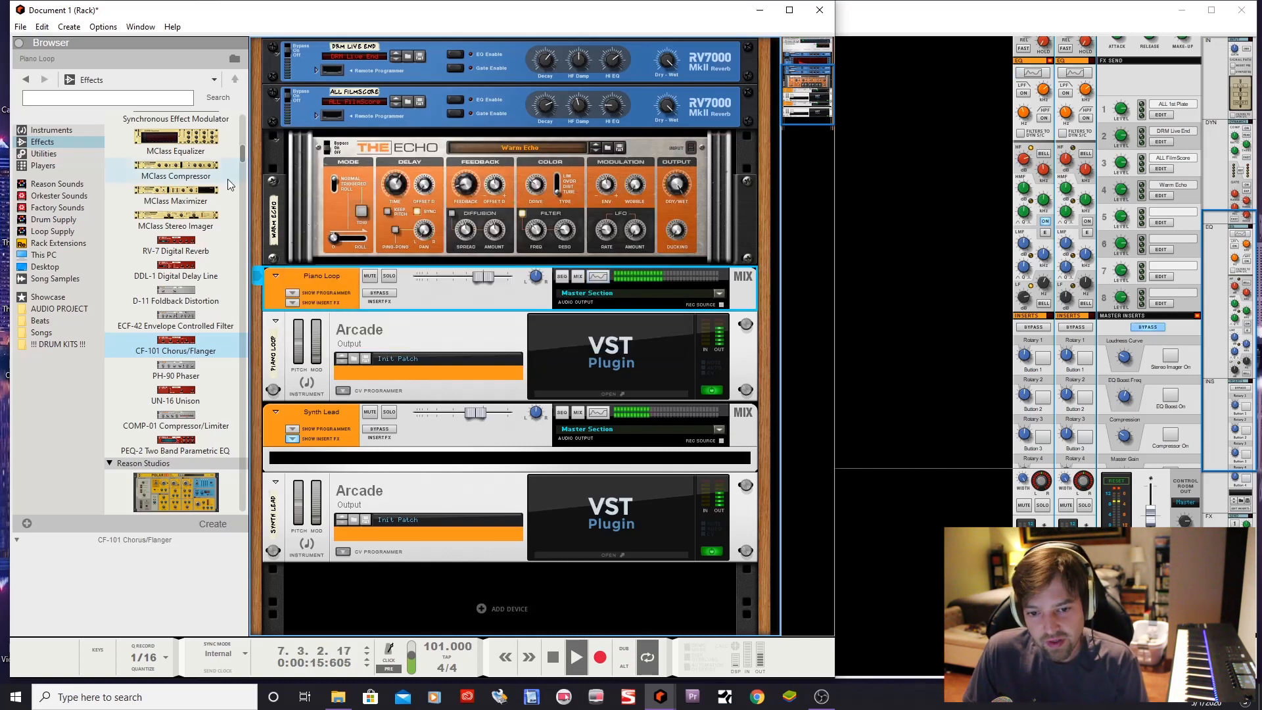
Find the Drum Sequencer among the player devices and add it to the rack below the Synth Lead's Arcade
scroll(238, 184, down, 10)
scroll(118, 217, down, 15)
scroll(145, 220, down, 5)
click(46, 166)
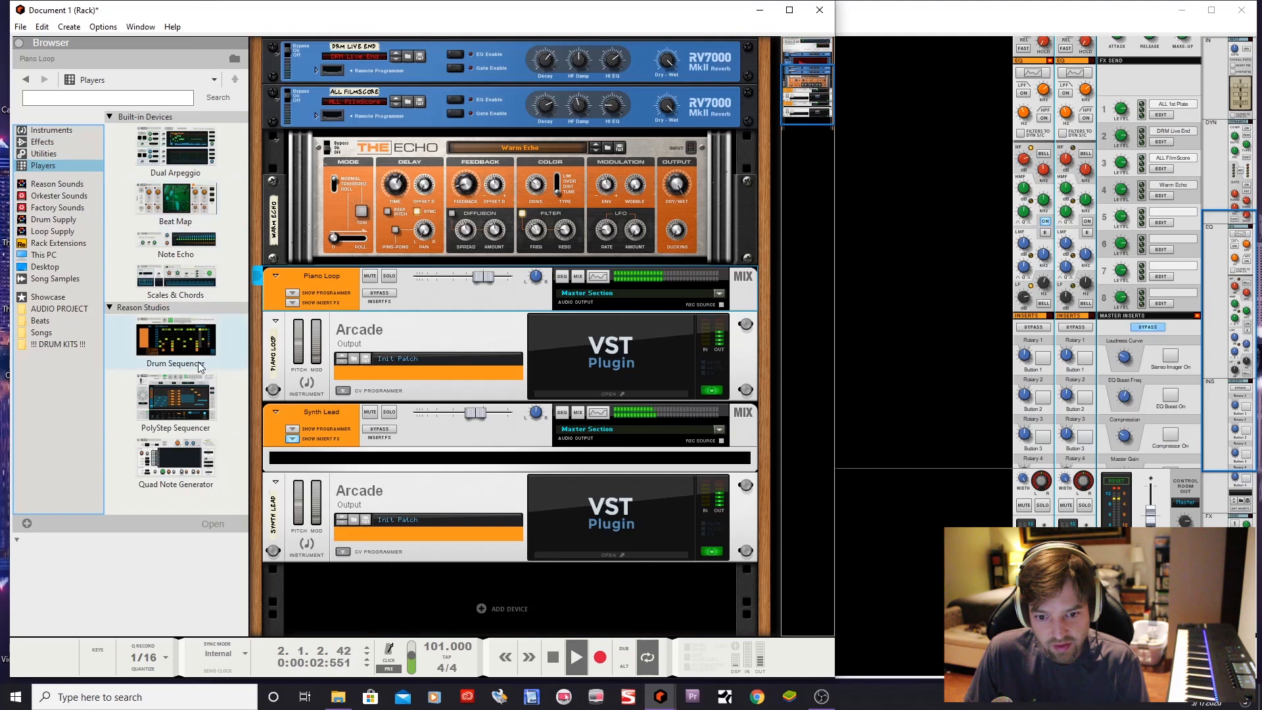
mouse_move(184, 355)
mouse_down()
mouse_move(385, 562)
mouse_move(391, 593)
mouse_up()
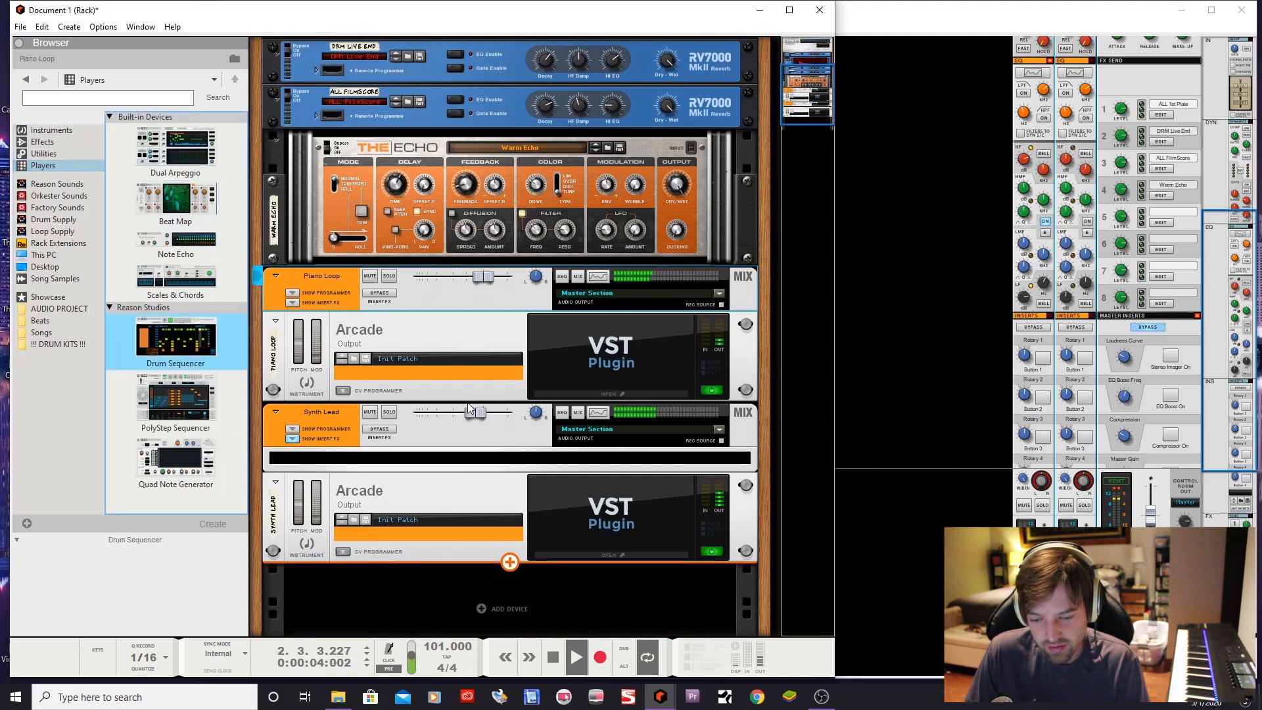
drag(471, 408, 276, 343)
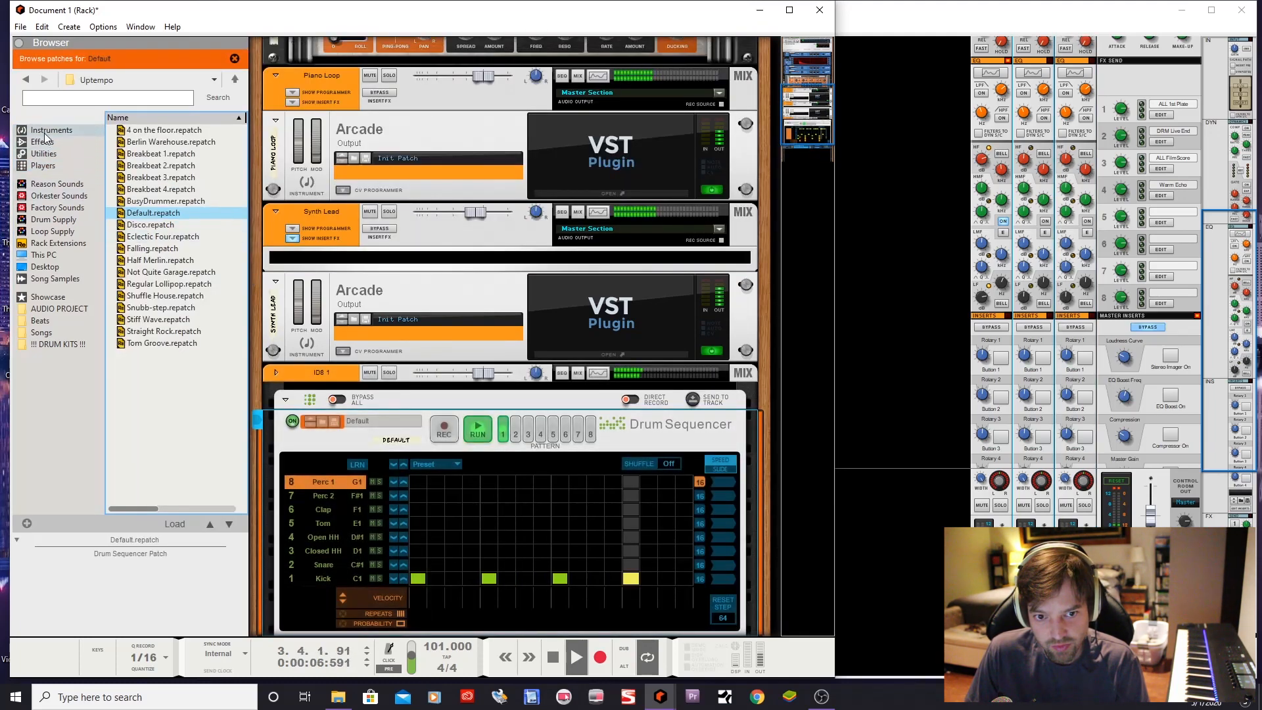
Add the Umpf Retro Beats instrument beneath the Drum Sequencer and reset the device to its initial patch
click(44, 131)
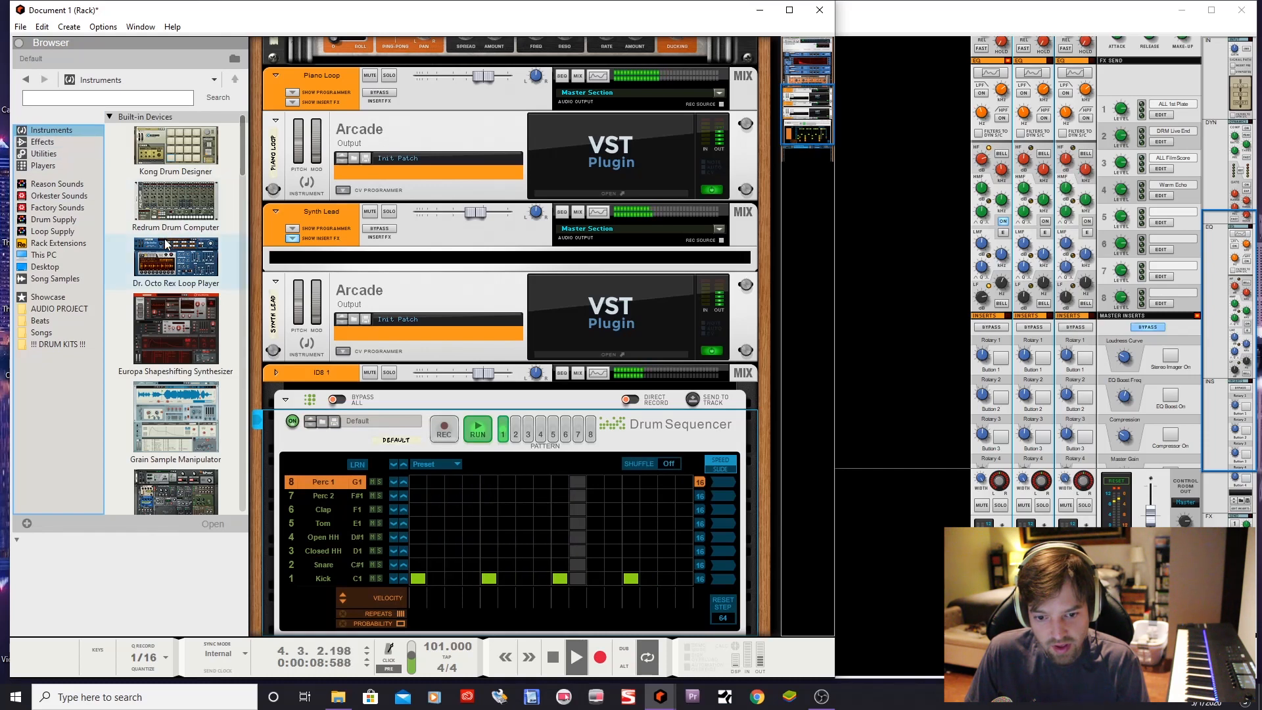
scroll(164, 250, down, 10)
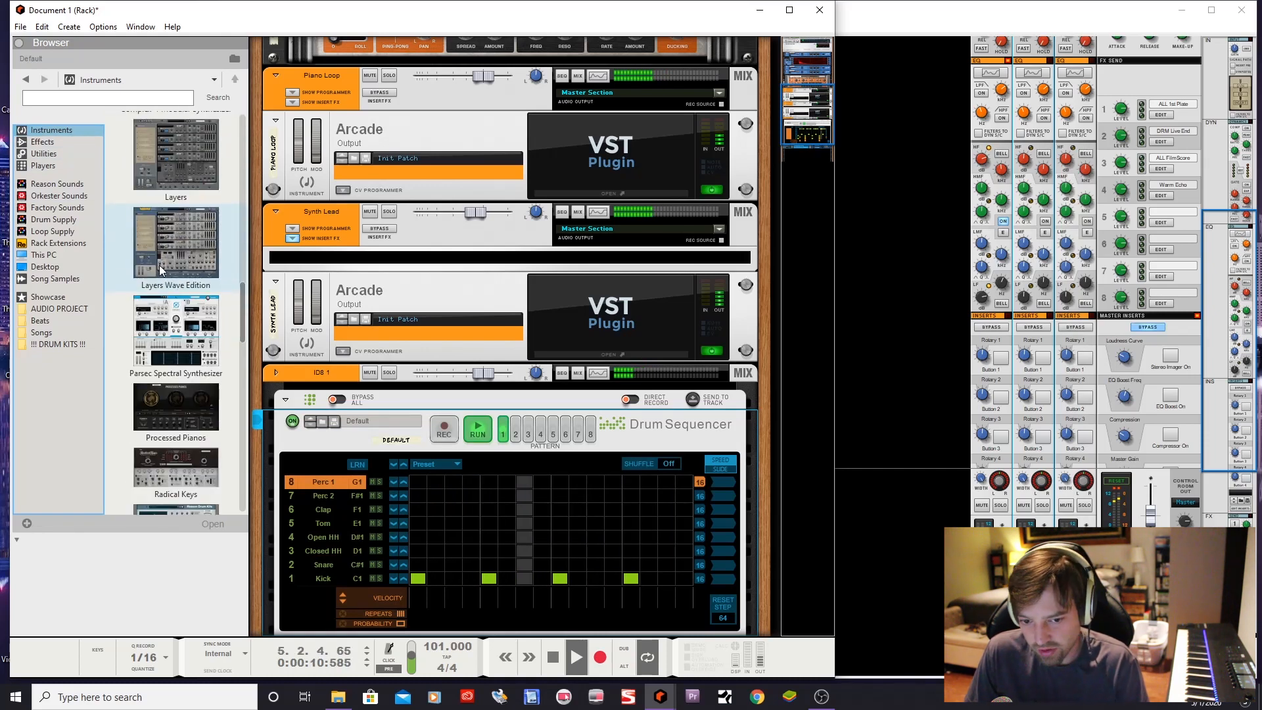
scroll(160, 269, down, 8)
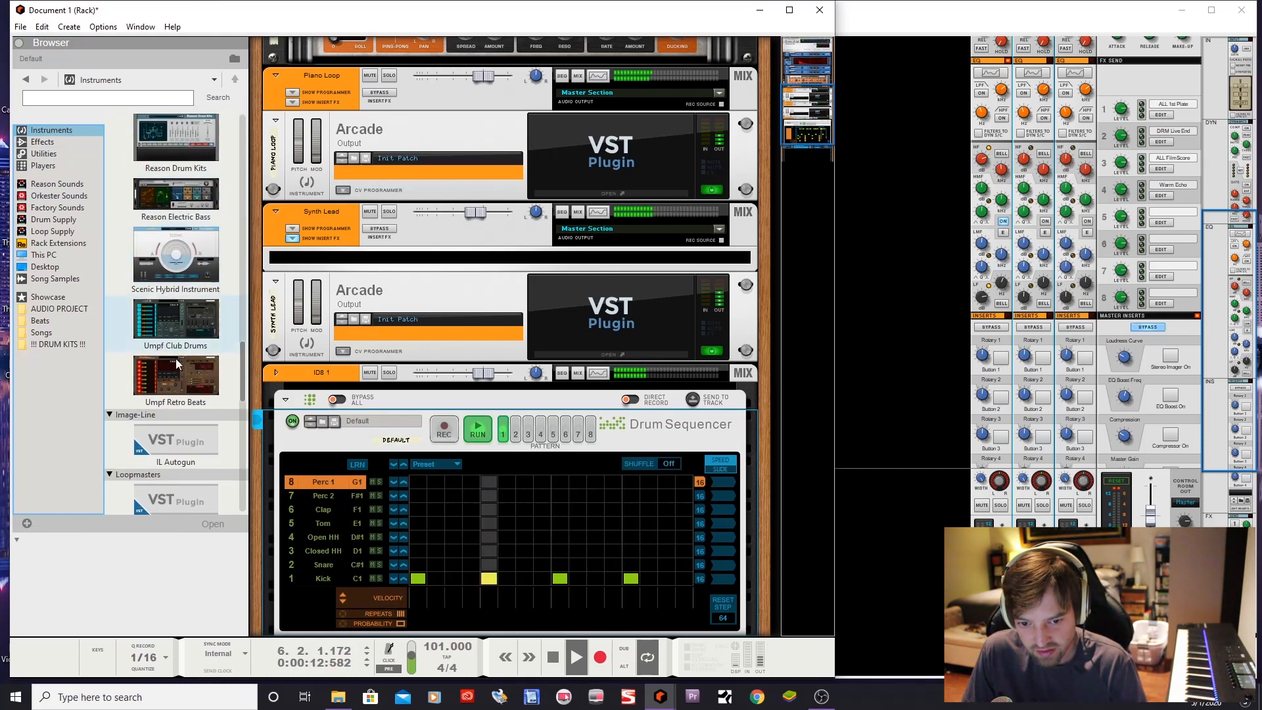
scroll(442, 439, down, 3)
drag(176, 384, 404, 489)
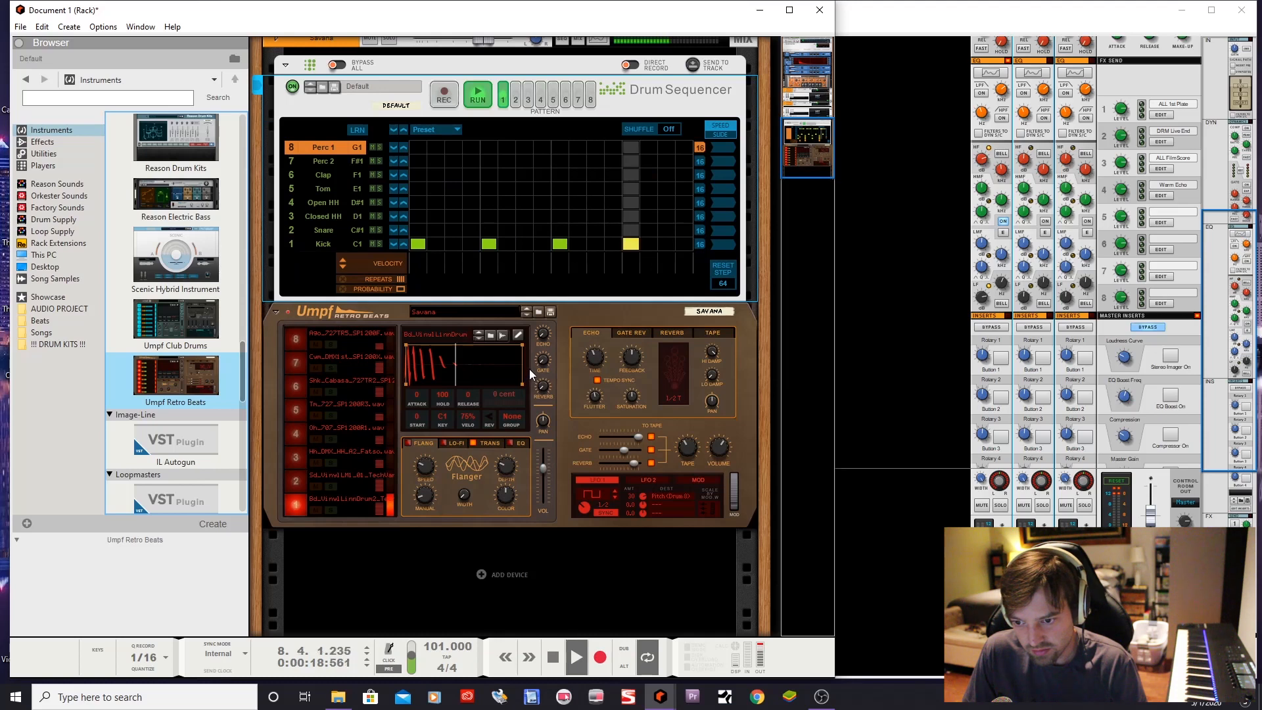
right_click(558, 412)
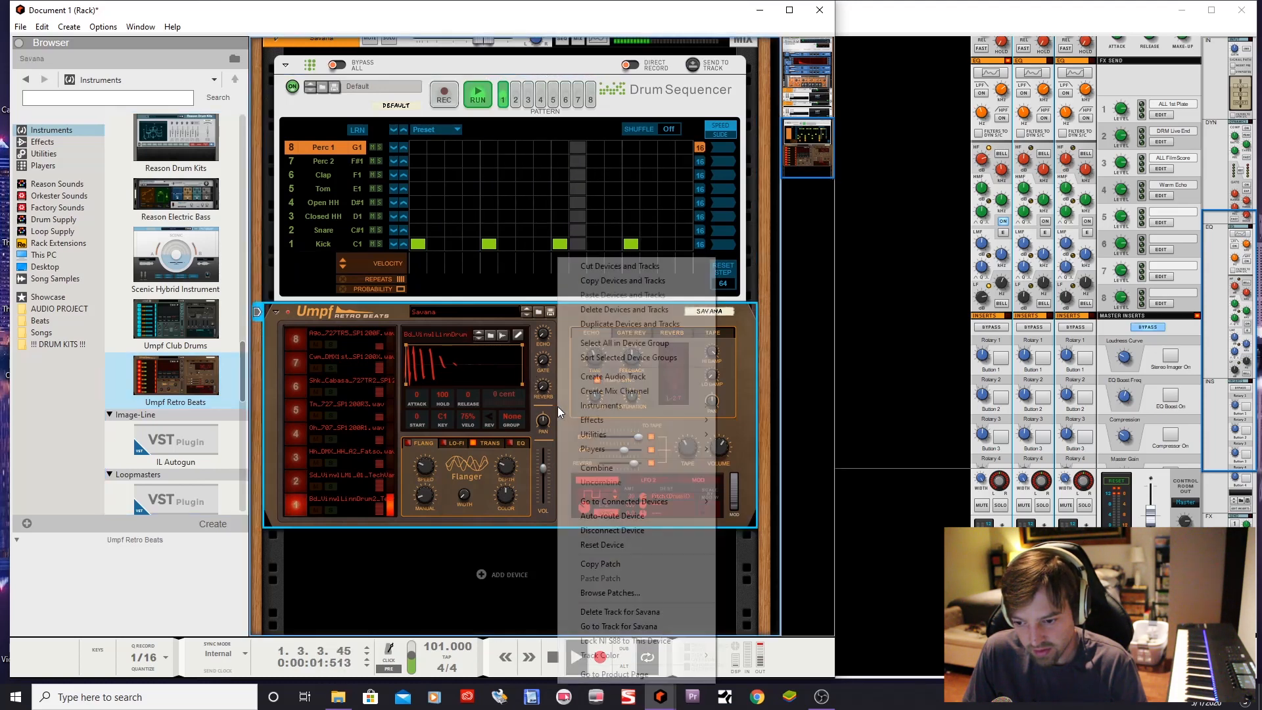
click(636, 545)
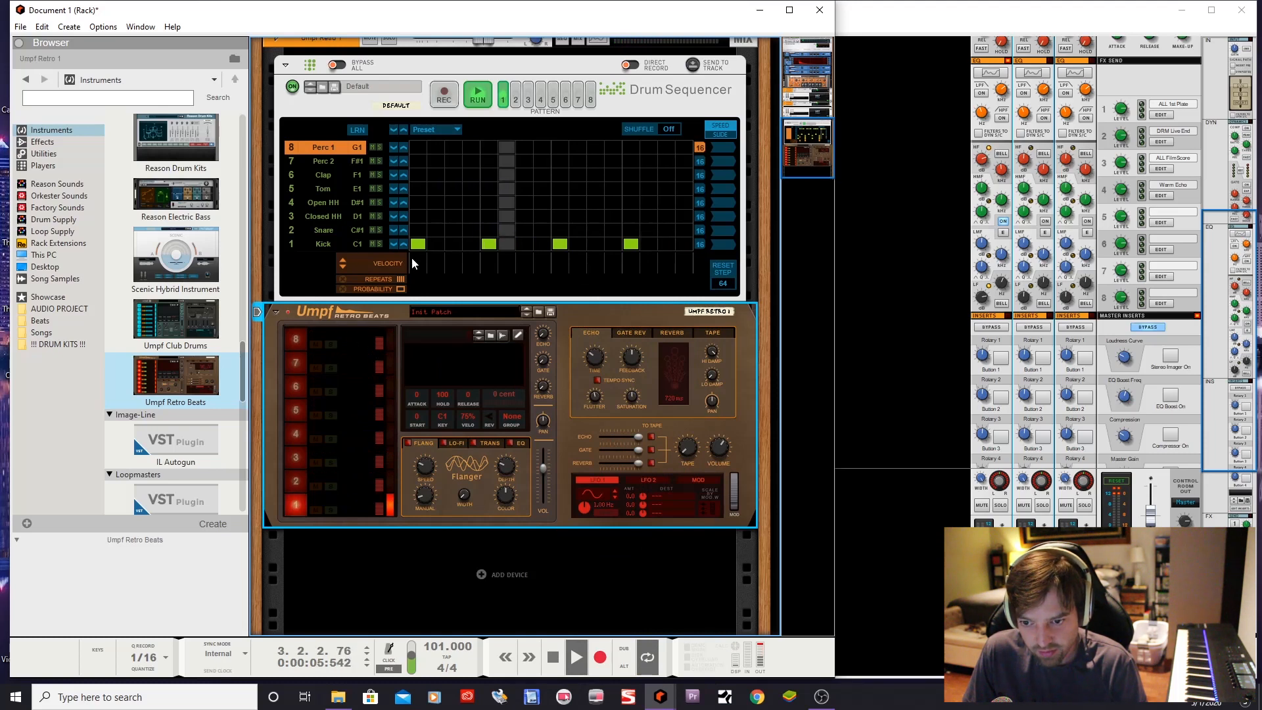
Remove the kick hits on steps 5 and 13 of the Drum Sequencer pattern
click(554, 246)
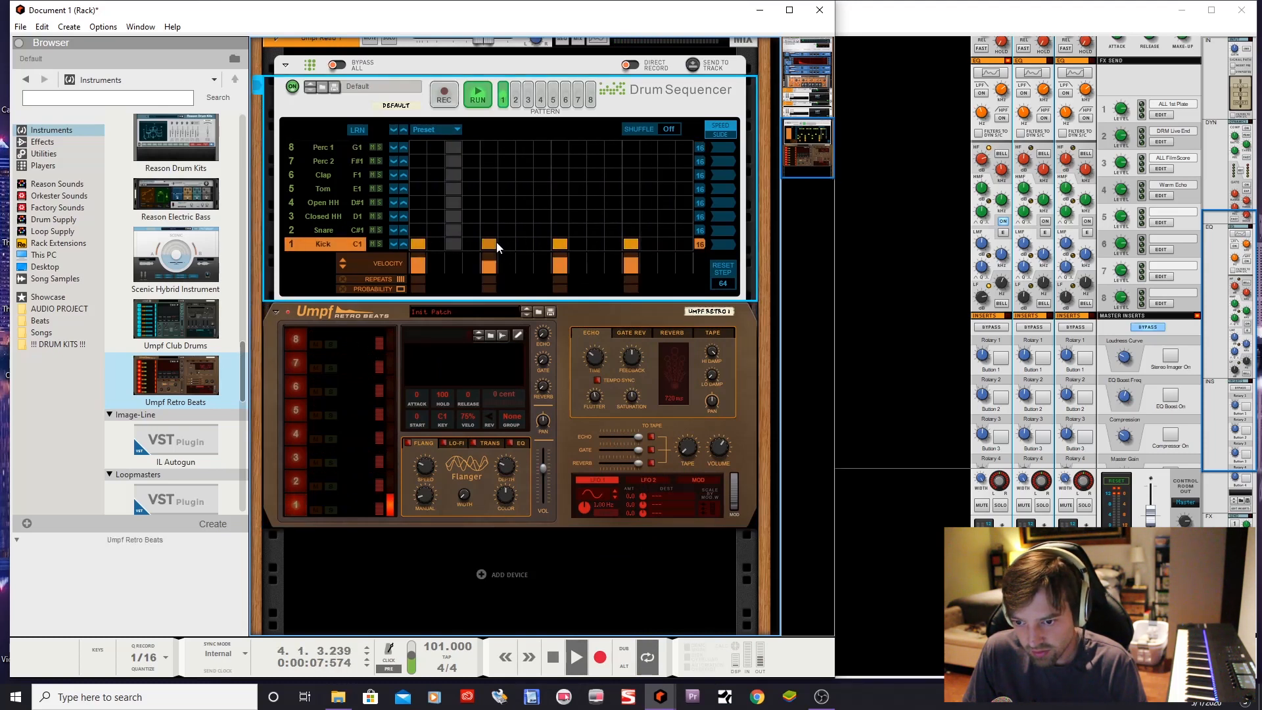
click(630, 245)
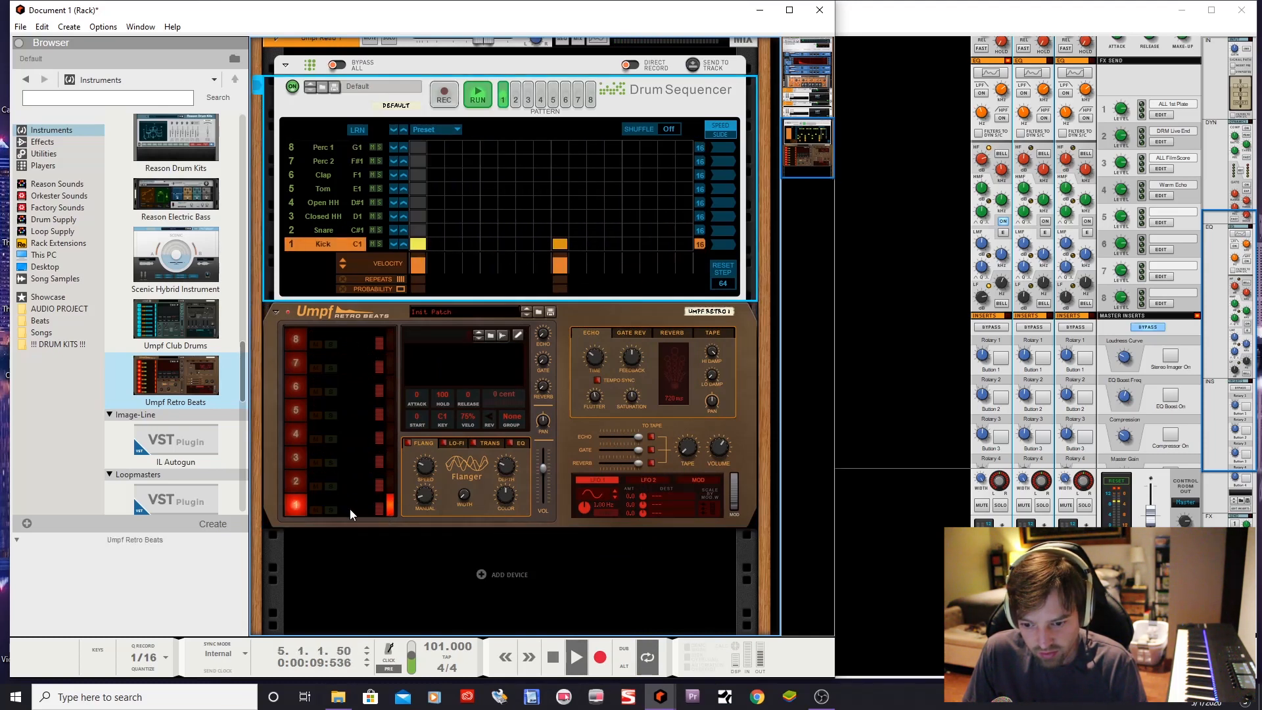
Browse samples for Umpf's first drum, opening the DILLZEDD kick folder under Individual Samples in !!! DRUM KITS !!!
click(490, 335)
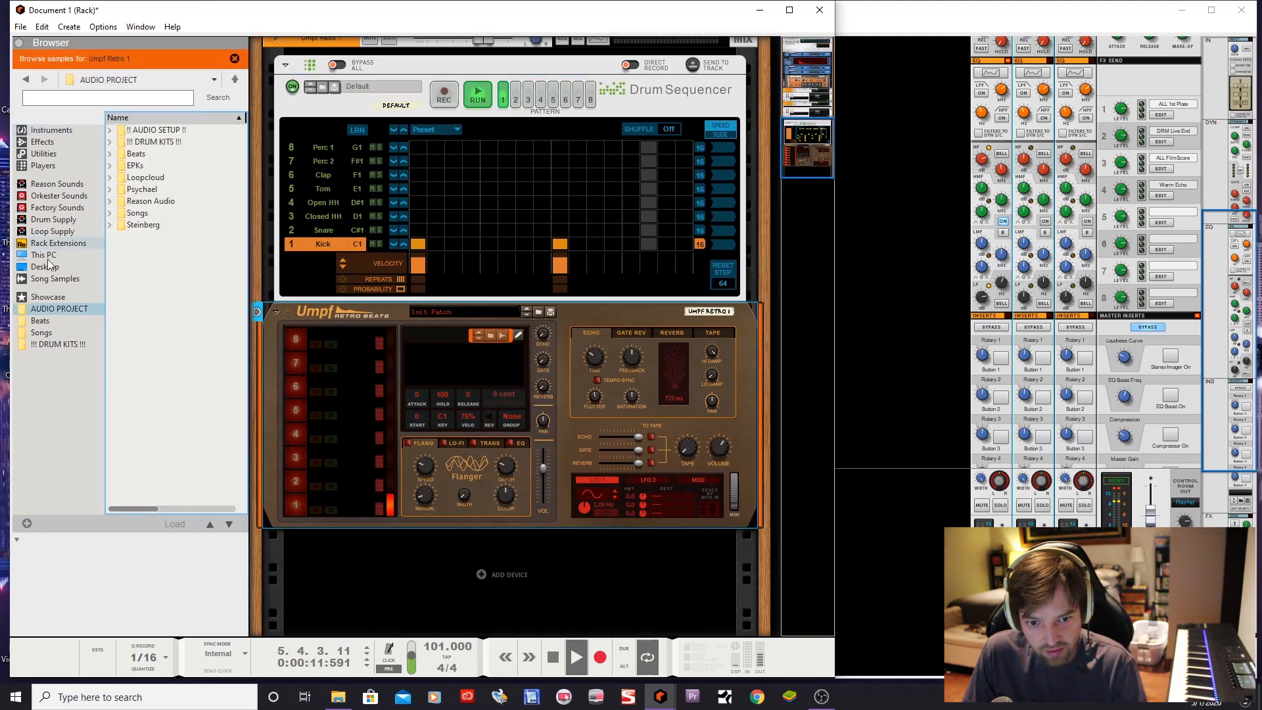
click(58, 343)
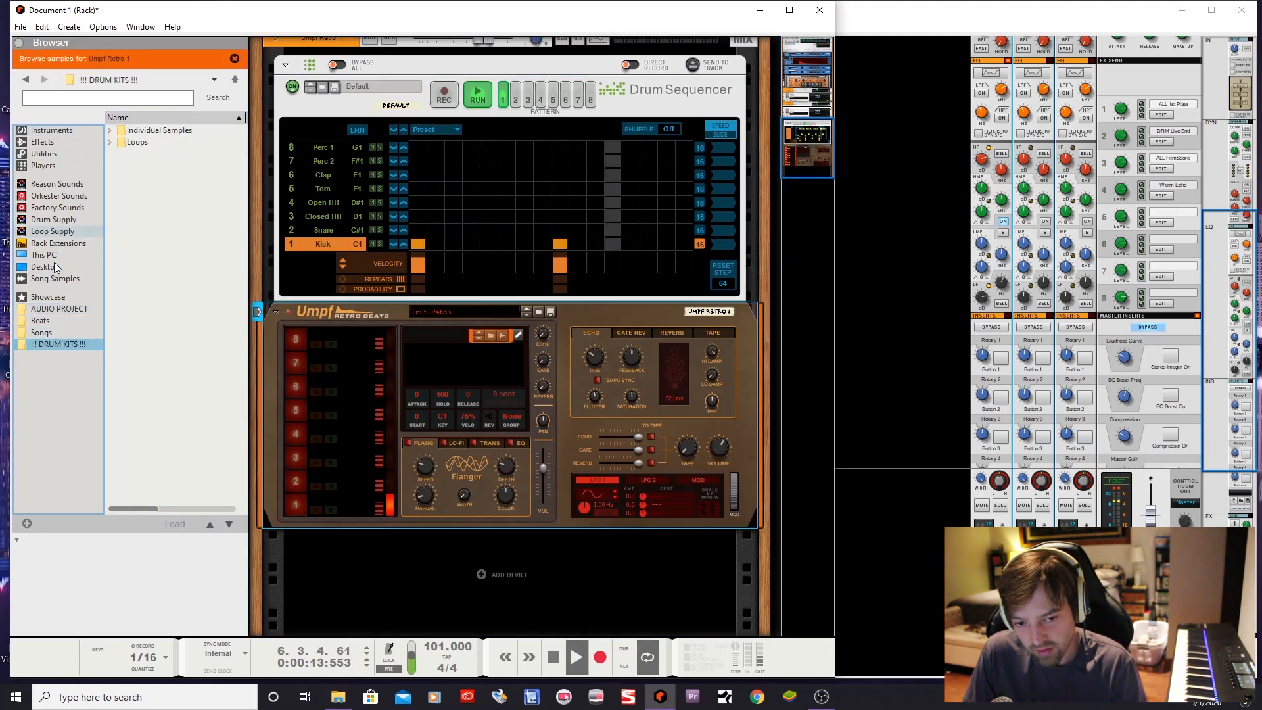
click(110, 130)
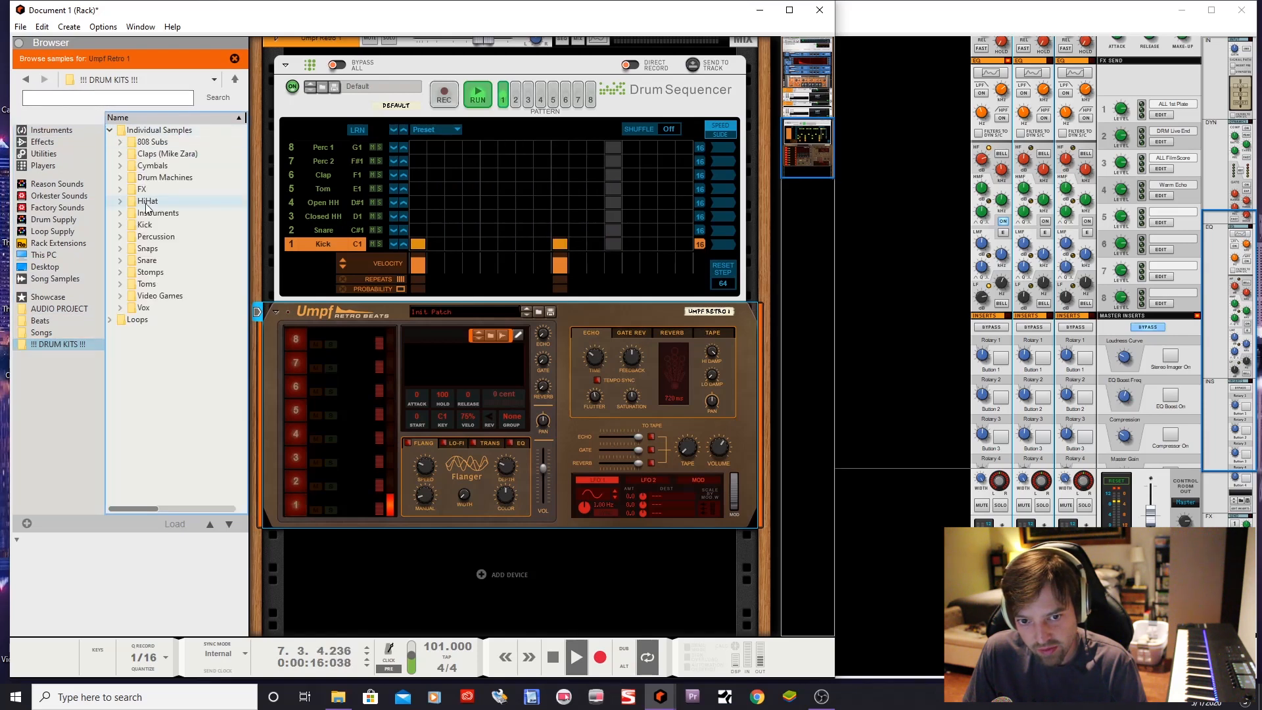
click(119, 225)
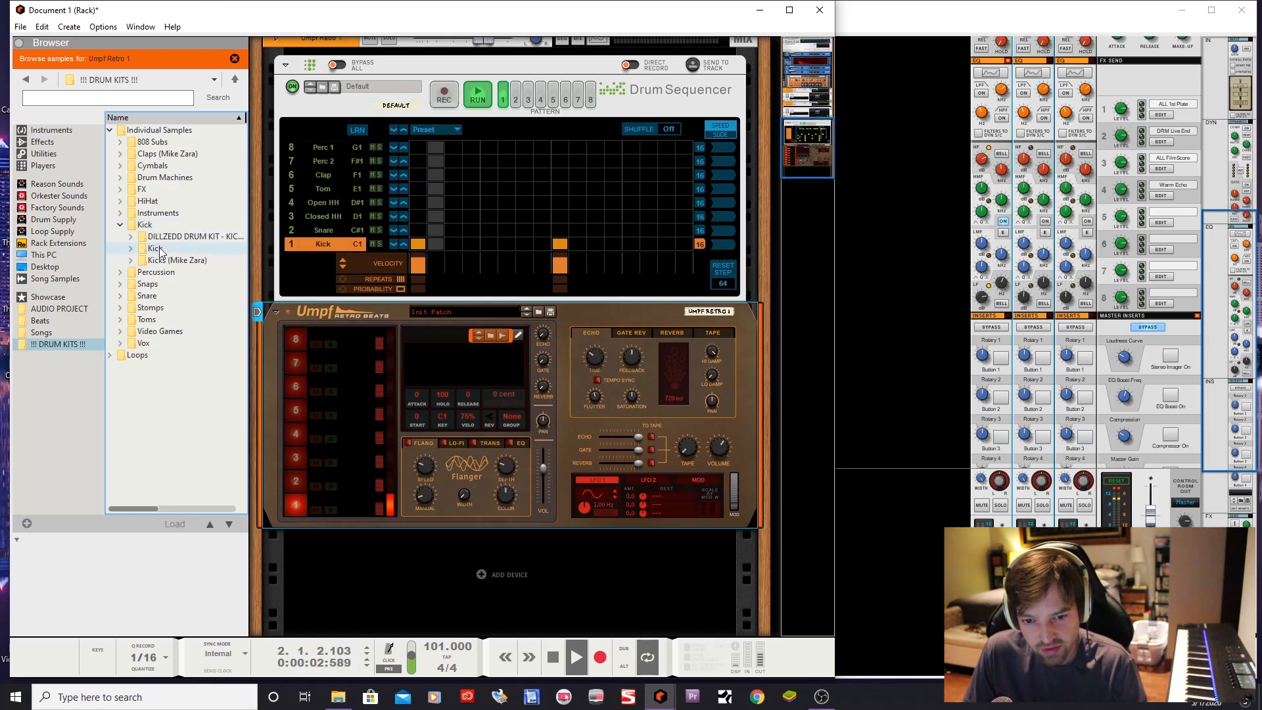
click(130, 236)
Audition kick samples from KICK (12) onwards and load KICK (14) into drum slot 1 of Umpf Retro Beats
click(172, 165)
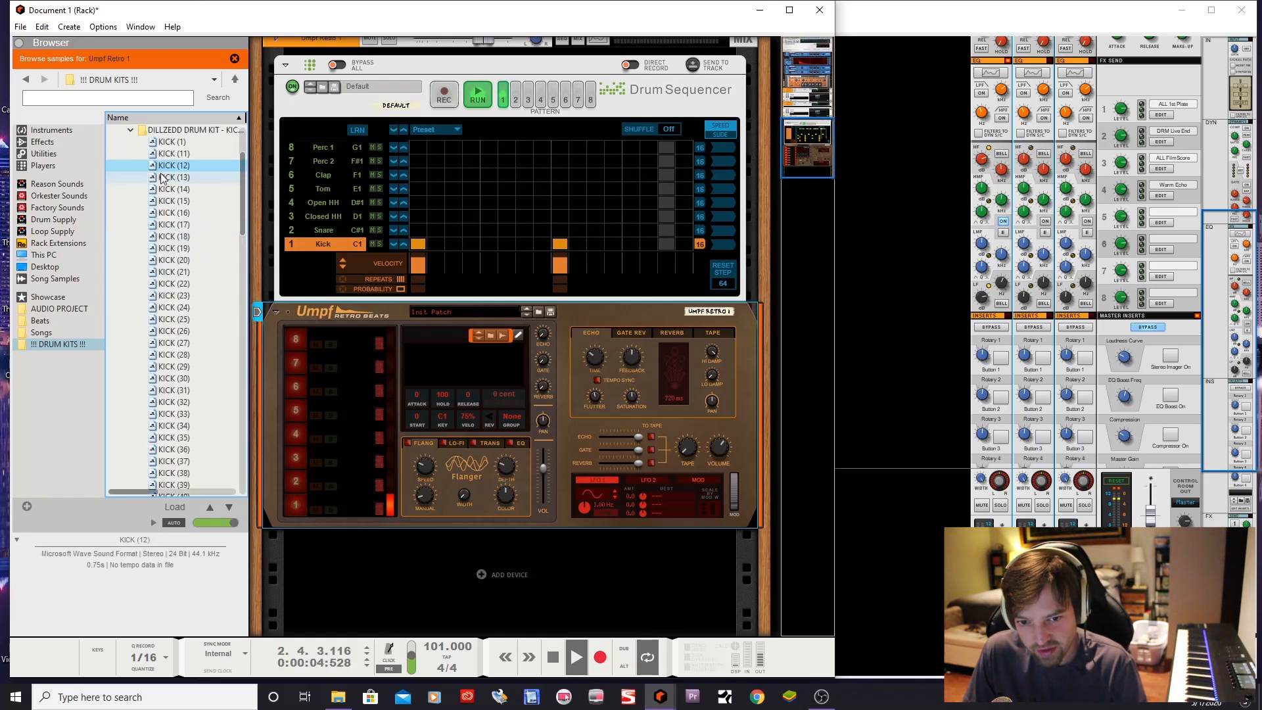
click(163, 177)
click(161, 189)
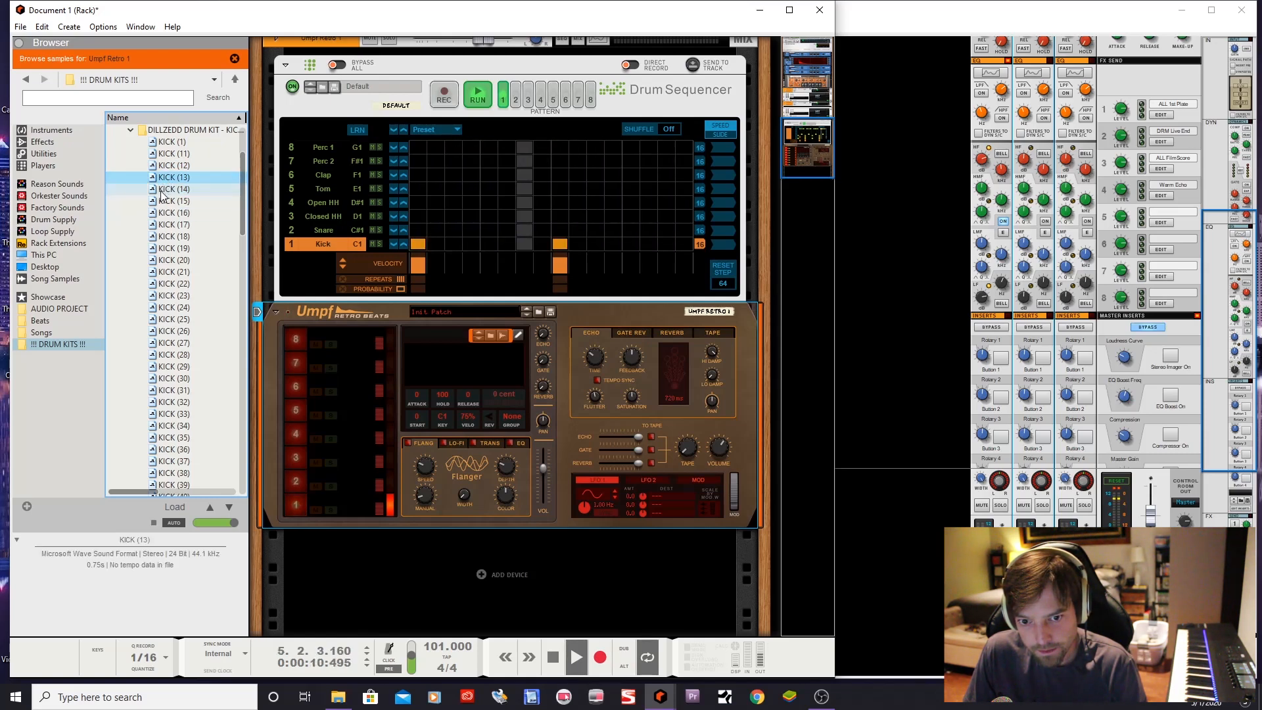
click(161, 202)
click(160, 213)
click(162, 191)
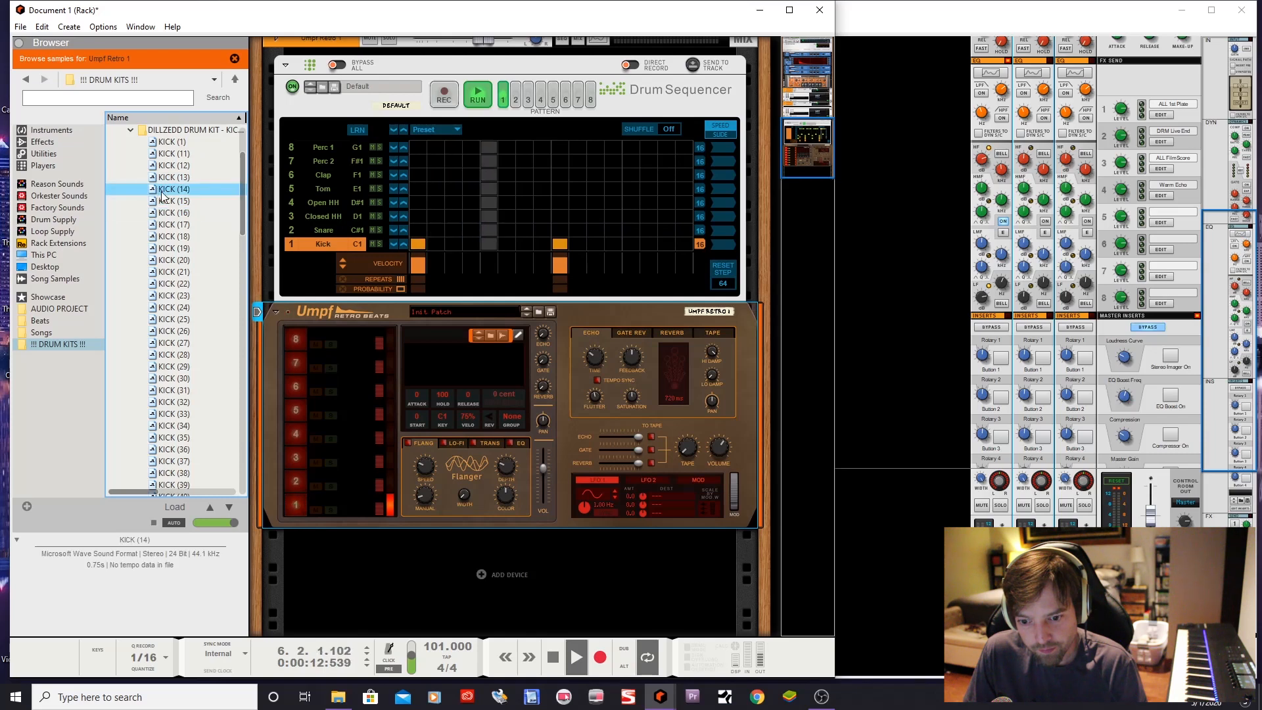
click(165, 201)
click(166, 225)
click(166, 191)
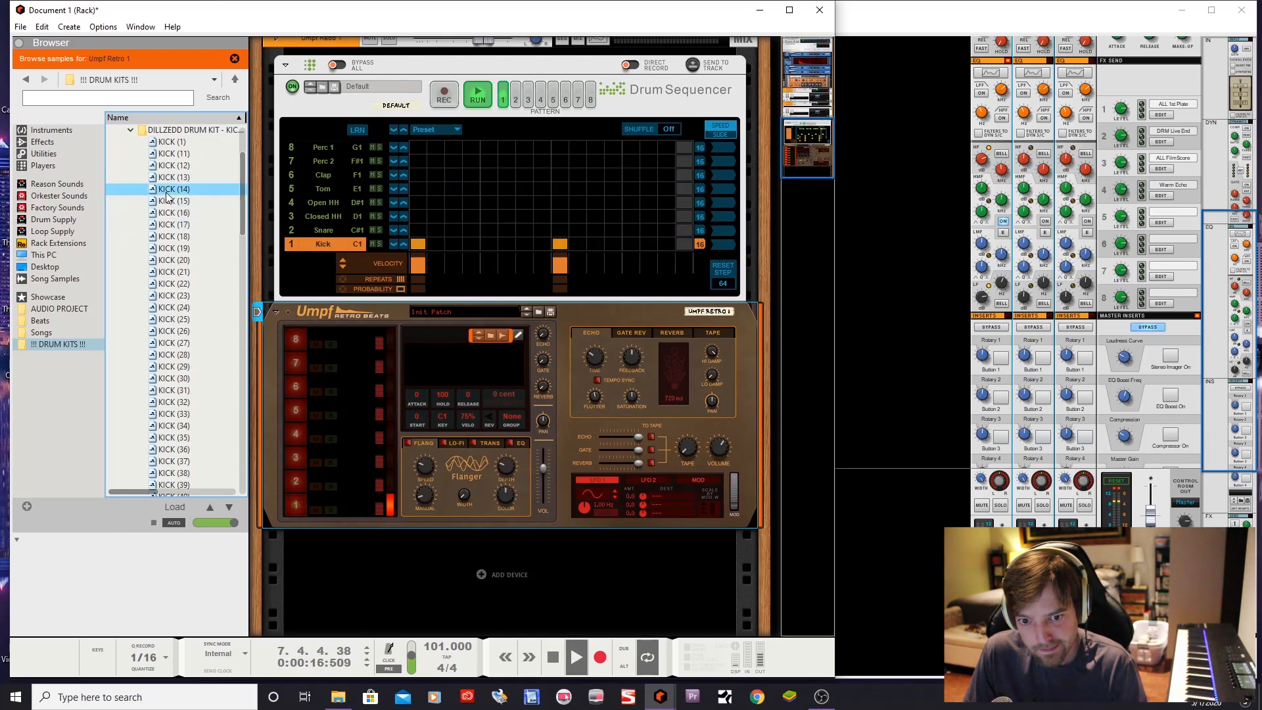
click(174, 226)
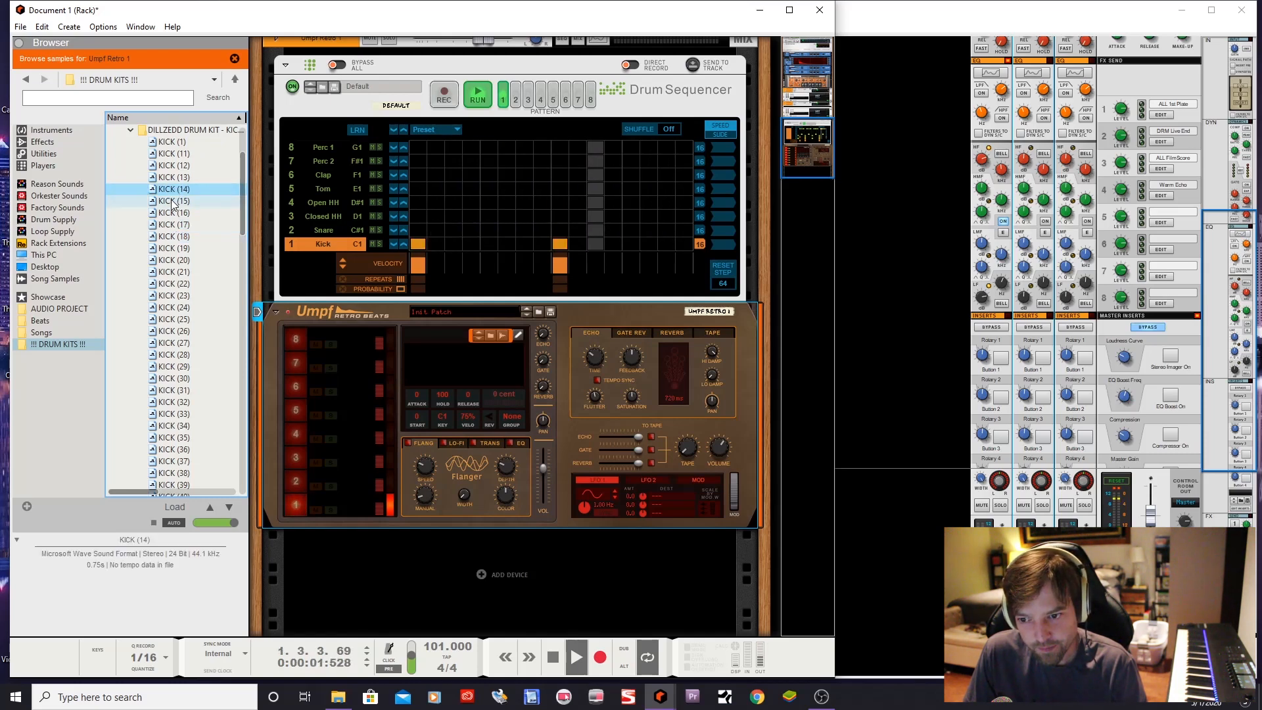
click(172, 202)
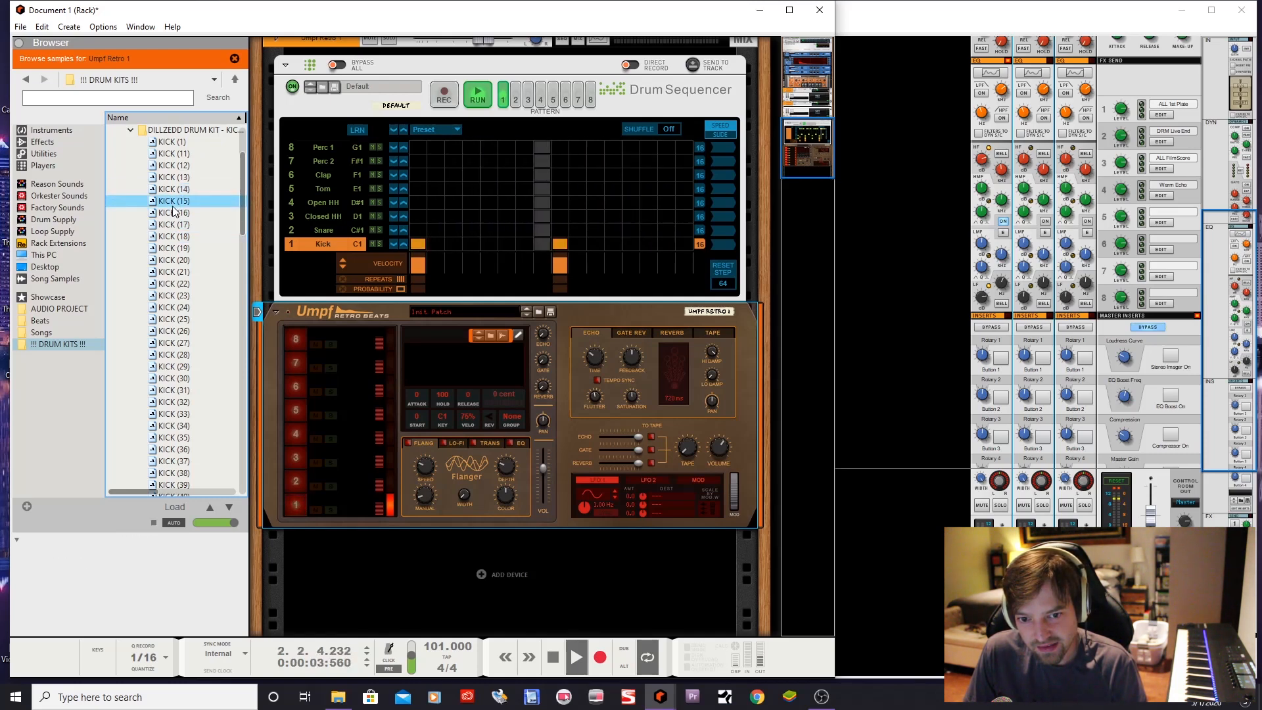
click(173, 190)
drag(173, 190, 348, 506)
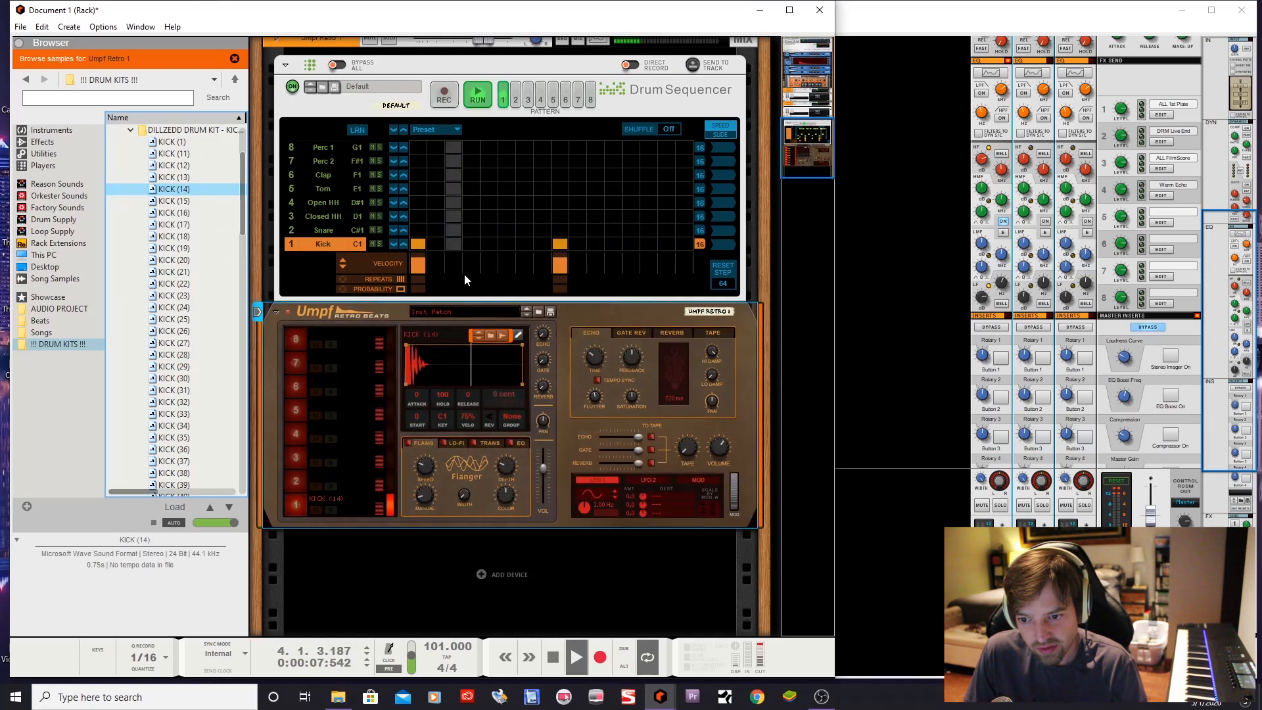
Add kick hits on steps 5 and 13 again and reshape the kick sample's volume envelope with Hold at 87
click(492, 243)
click(627, 243)
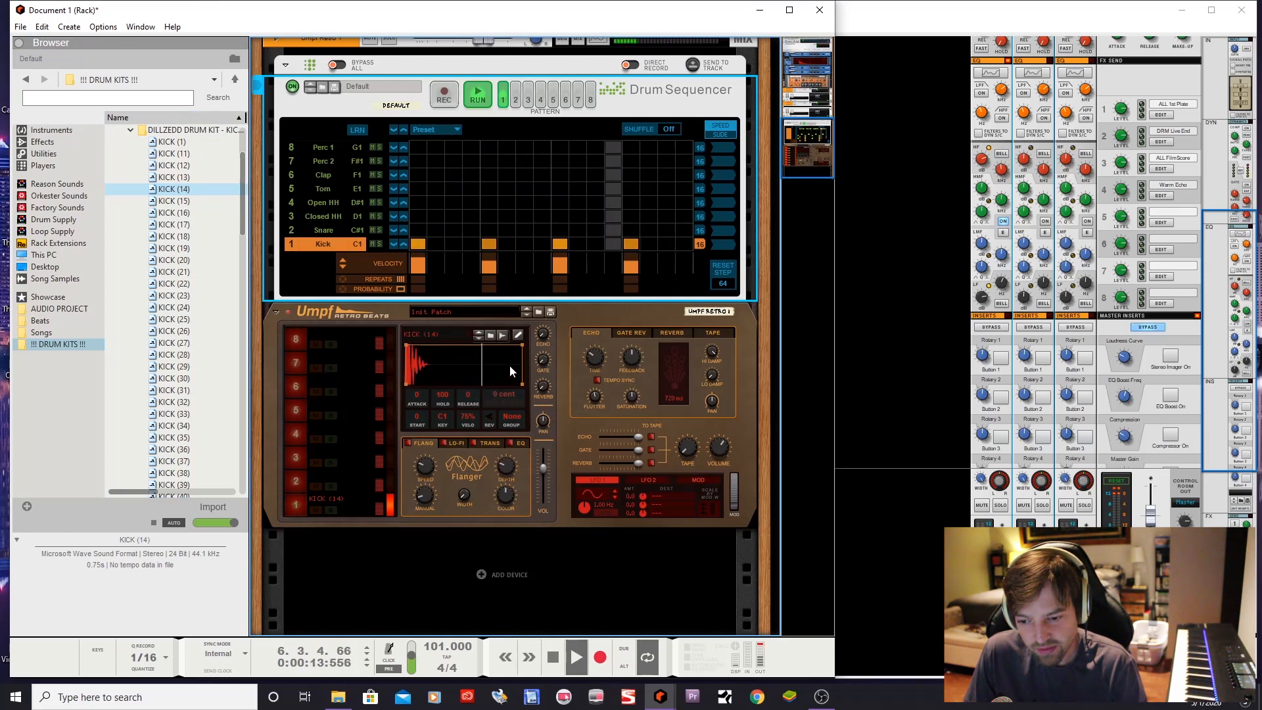
click(427, 349)
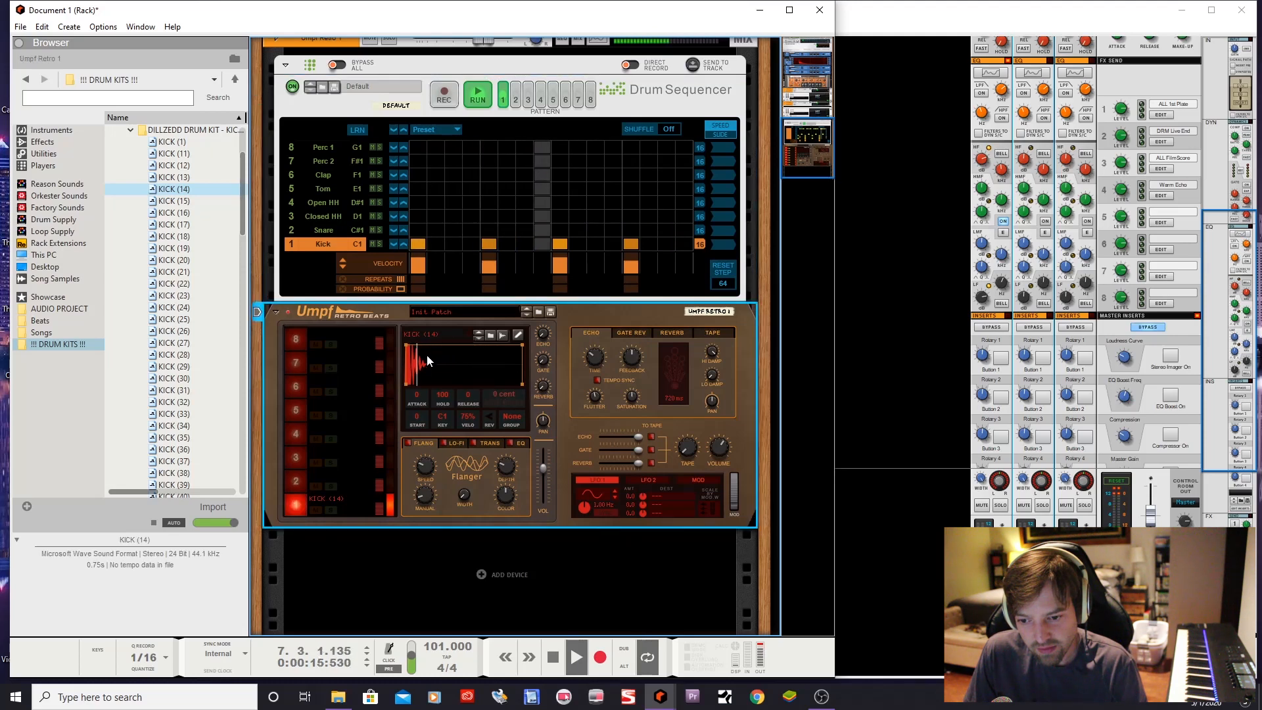
drag(406, 347, 417, 356)
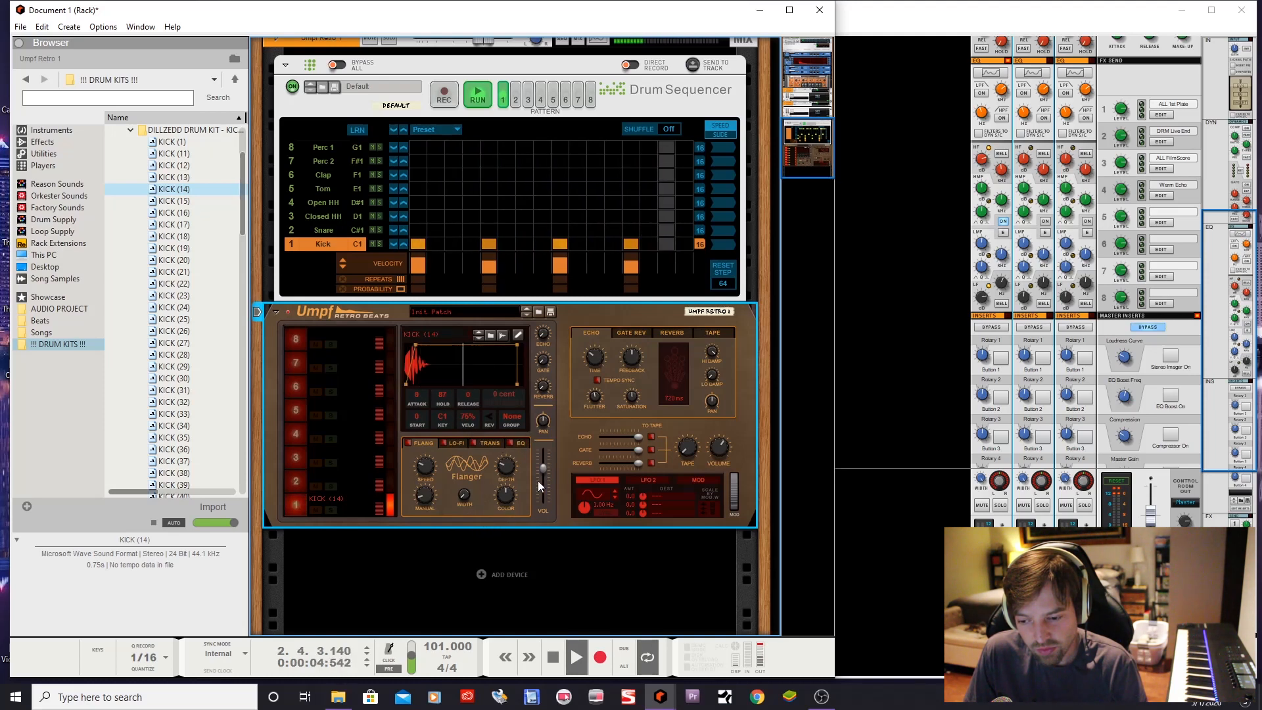
Turn on the EQ for the kick in Umpf's drum slot 1 and try different Lo Cut and Hi Cut frequencies
click(523, 441)
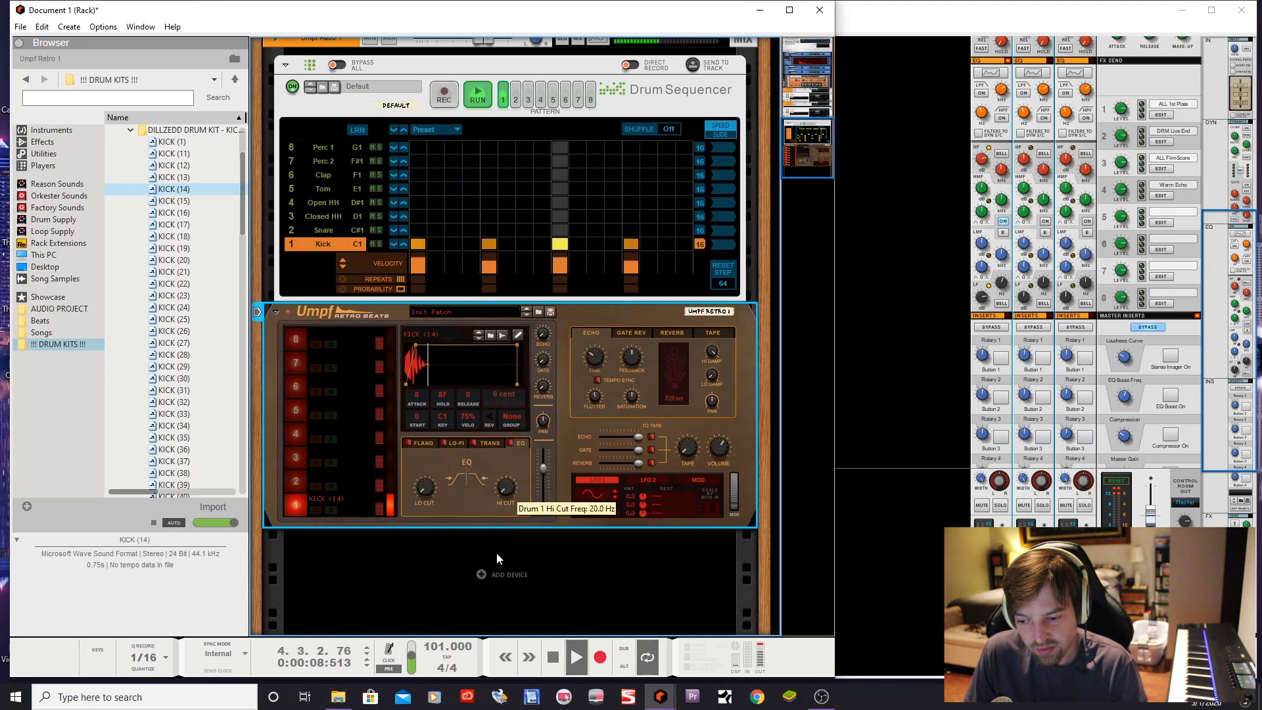
drag(500, 532, 419, 506)
click(510, 443)
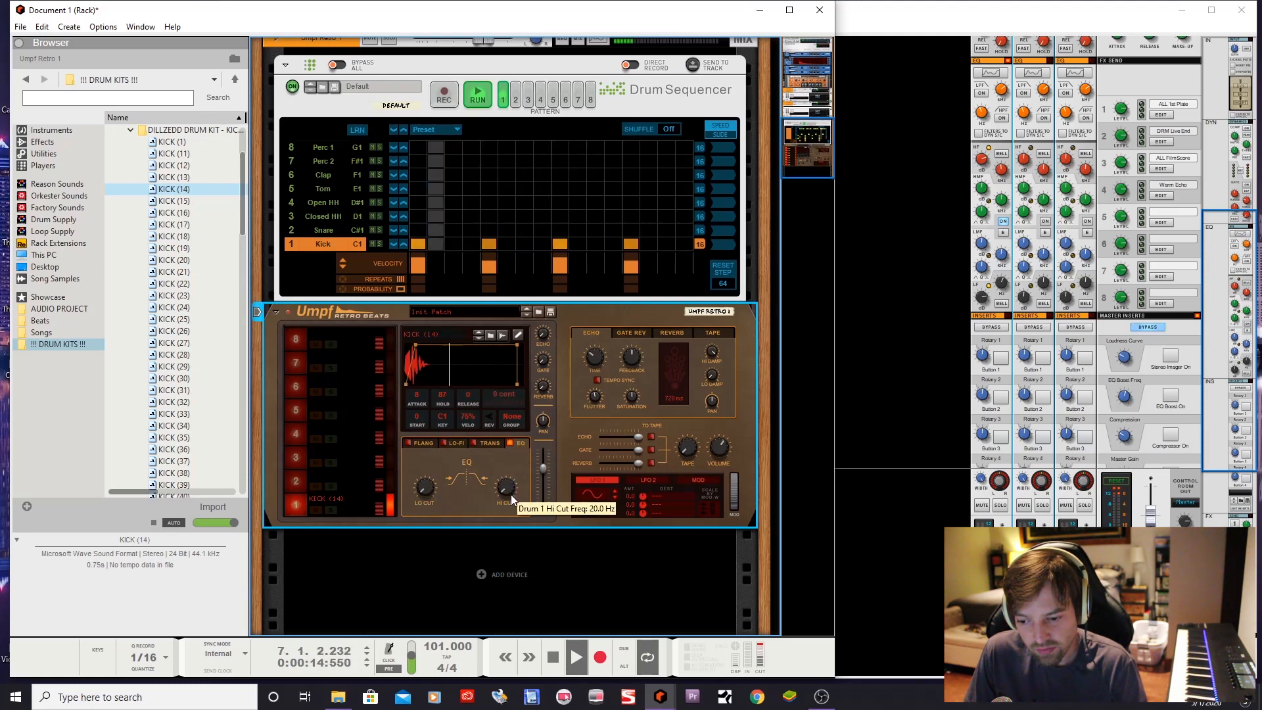
mouse_move(510, 494)
mouse_down()
mouse_move(507, 448)
mouse_move(506, 487)
mouse_up()
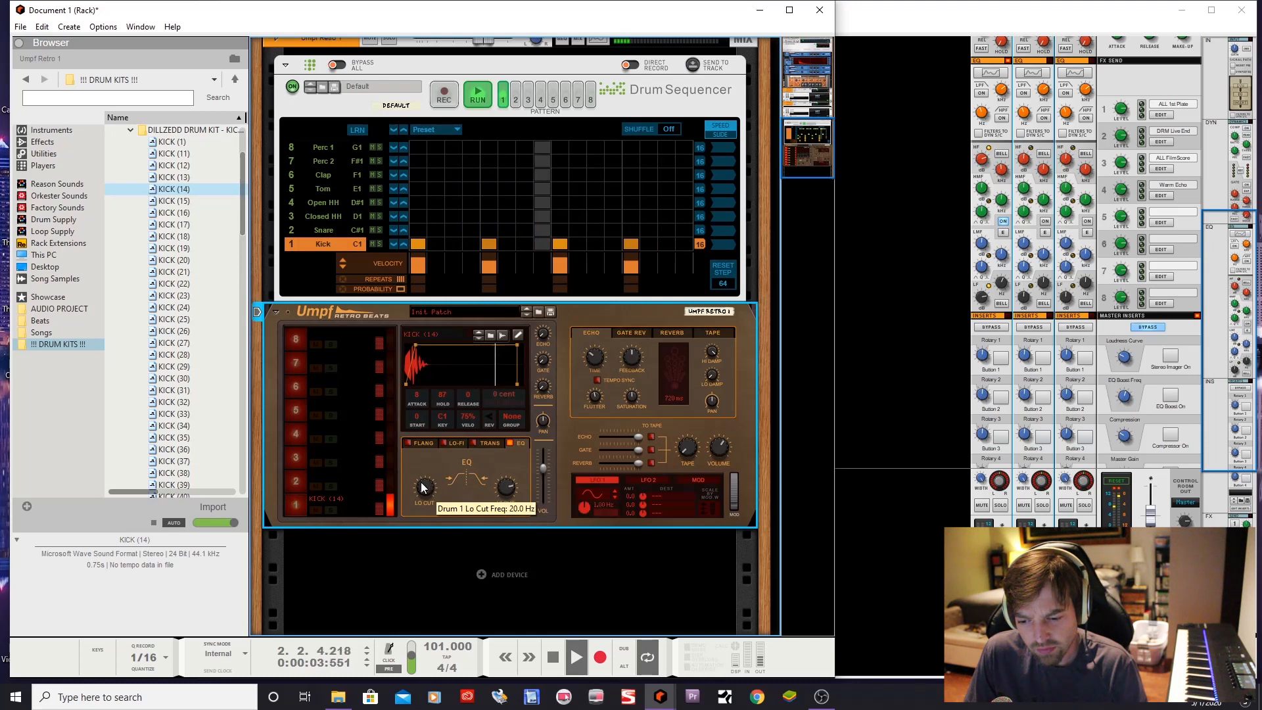
drag(415, 426, 415, 423)
drag(507, 487, 479, 476)
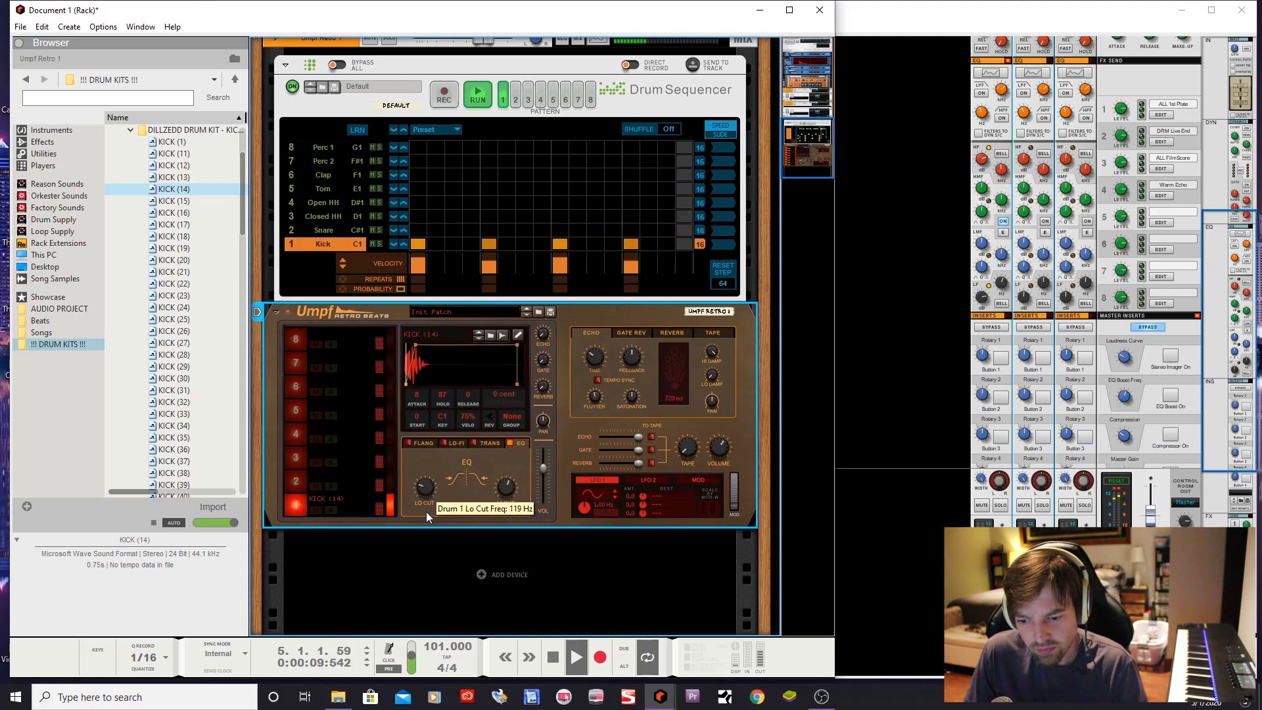
drag(427, 514, 424, 523)
mouse_move(506, 486)
mouse_down()
mouse_move(507, 518)
mouse_move(505, 464)
mouse_move(505, 494)
mouse_up()
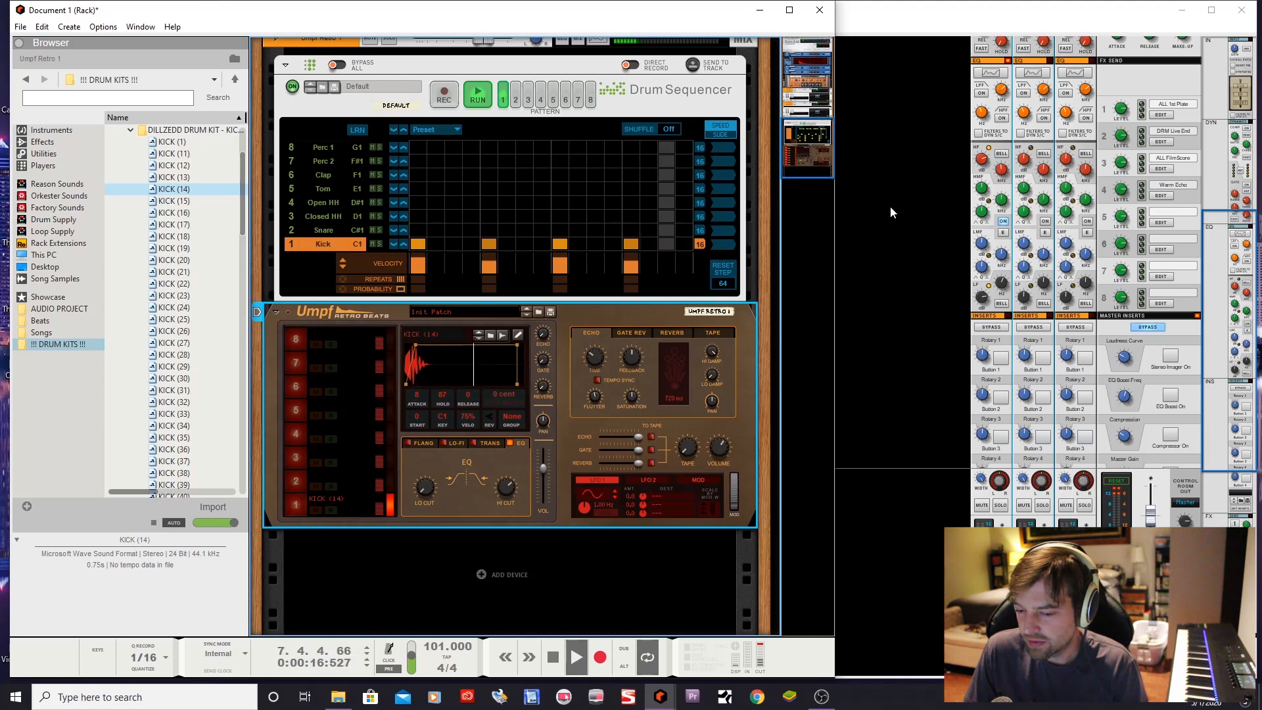
Try muting the Synth Lead lane in the sequencer, and mute the Piano Loop lane in its place
click(907, 15)
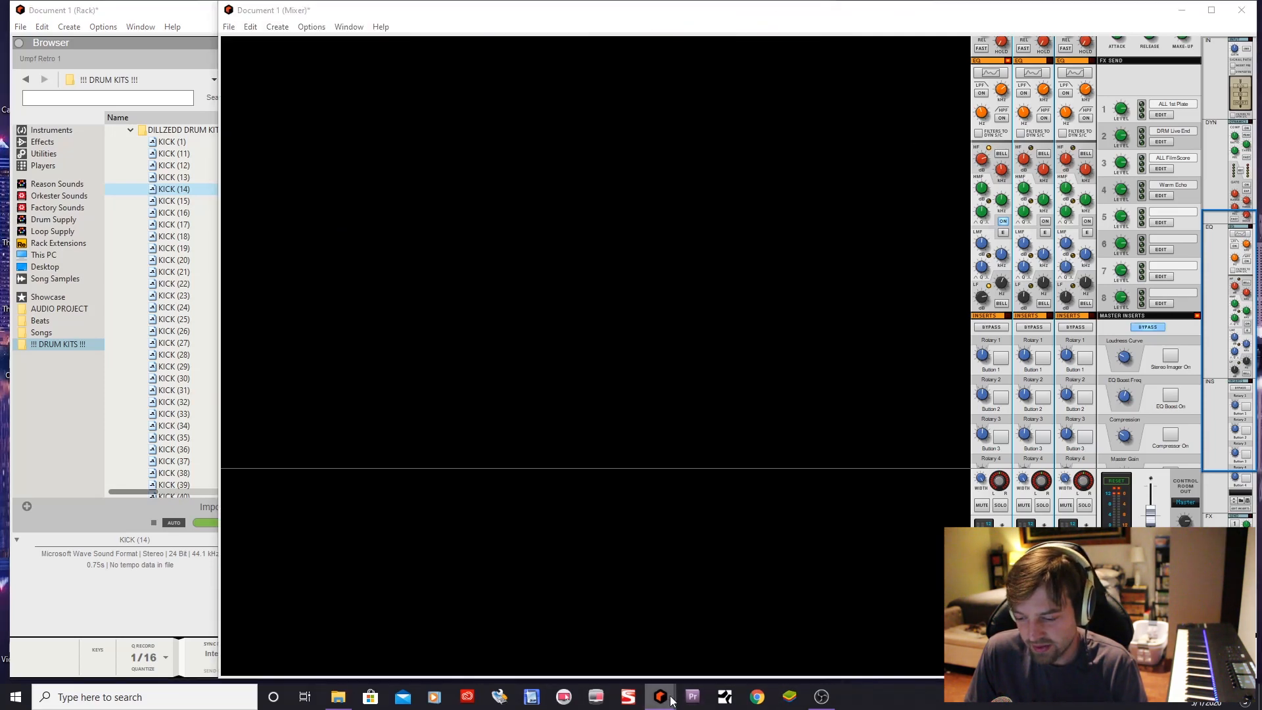
click(536, 638)
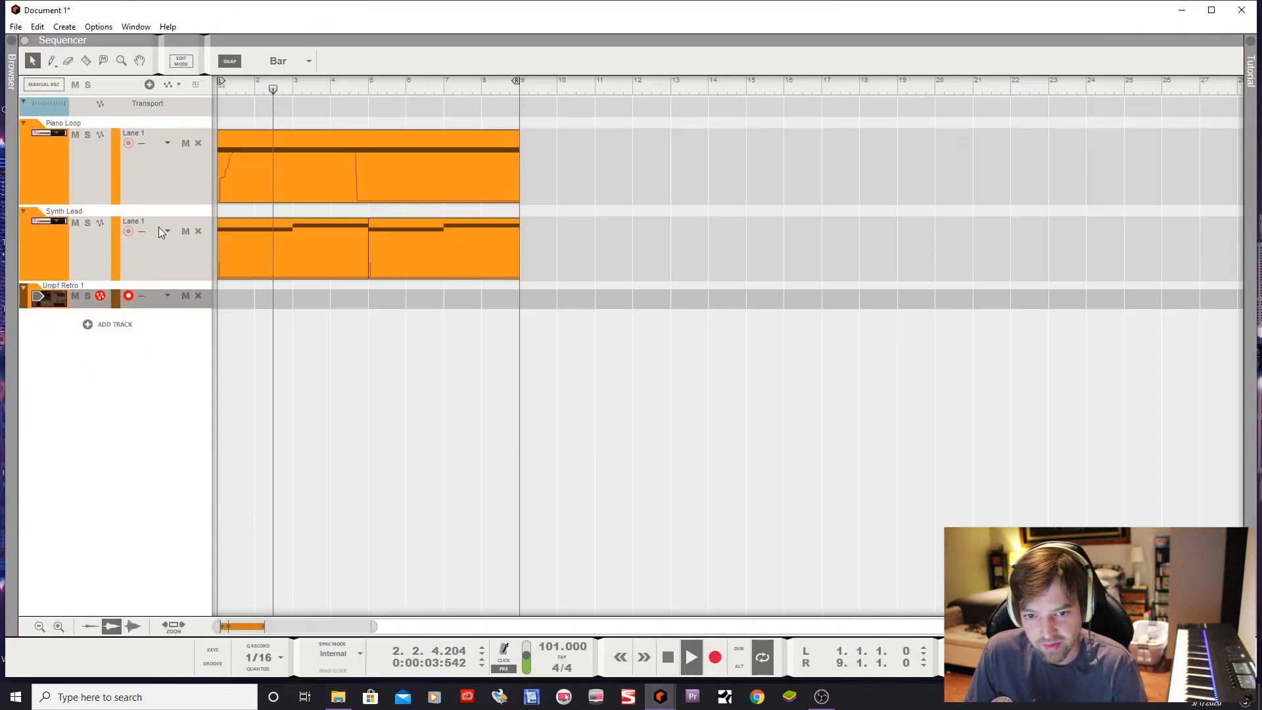
click(184, 231)
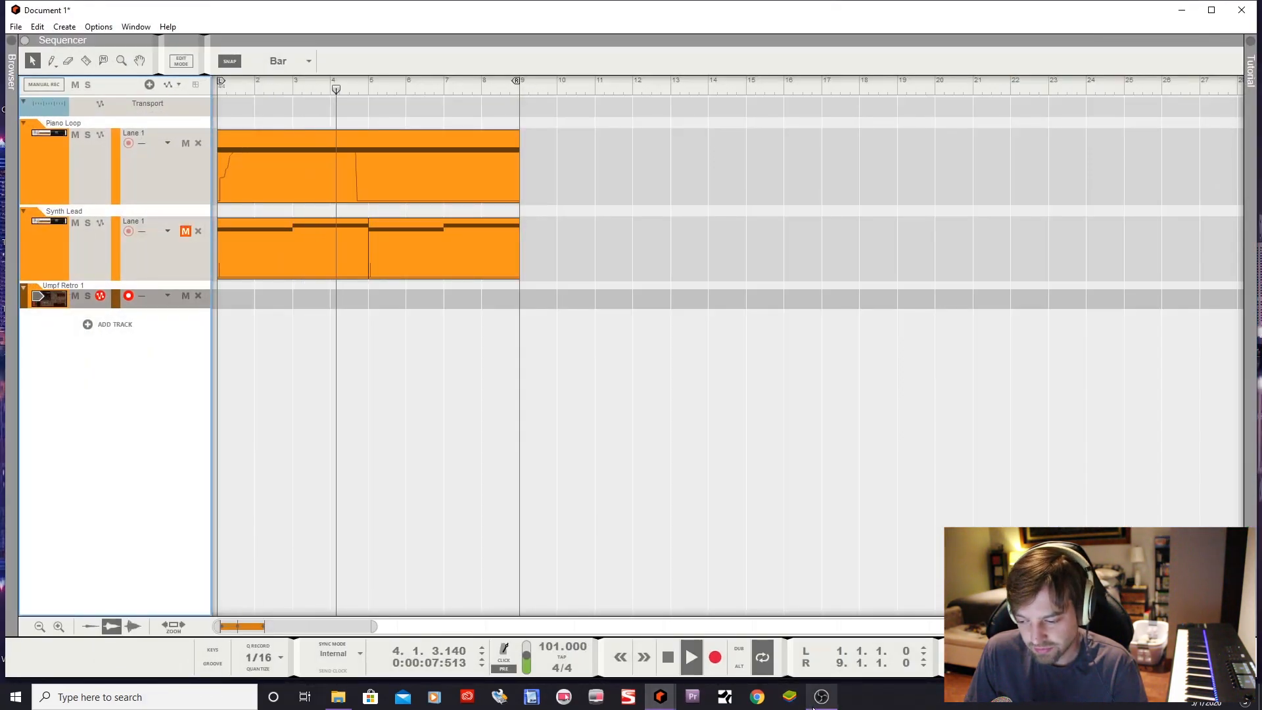
mouse_move(815, 705)
mouse_move(672, 703)
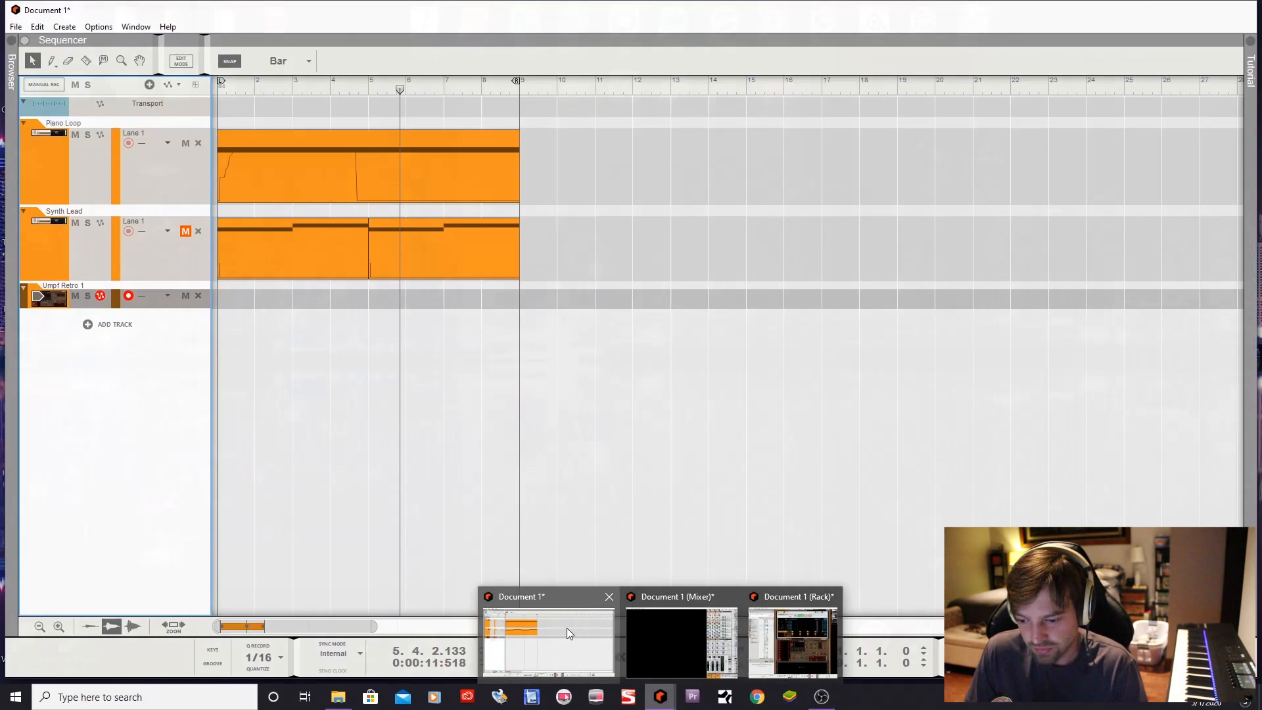
click(567, 644)
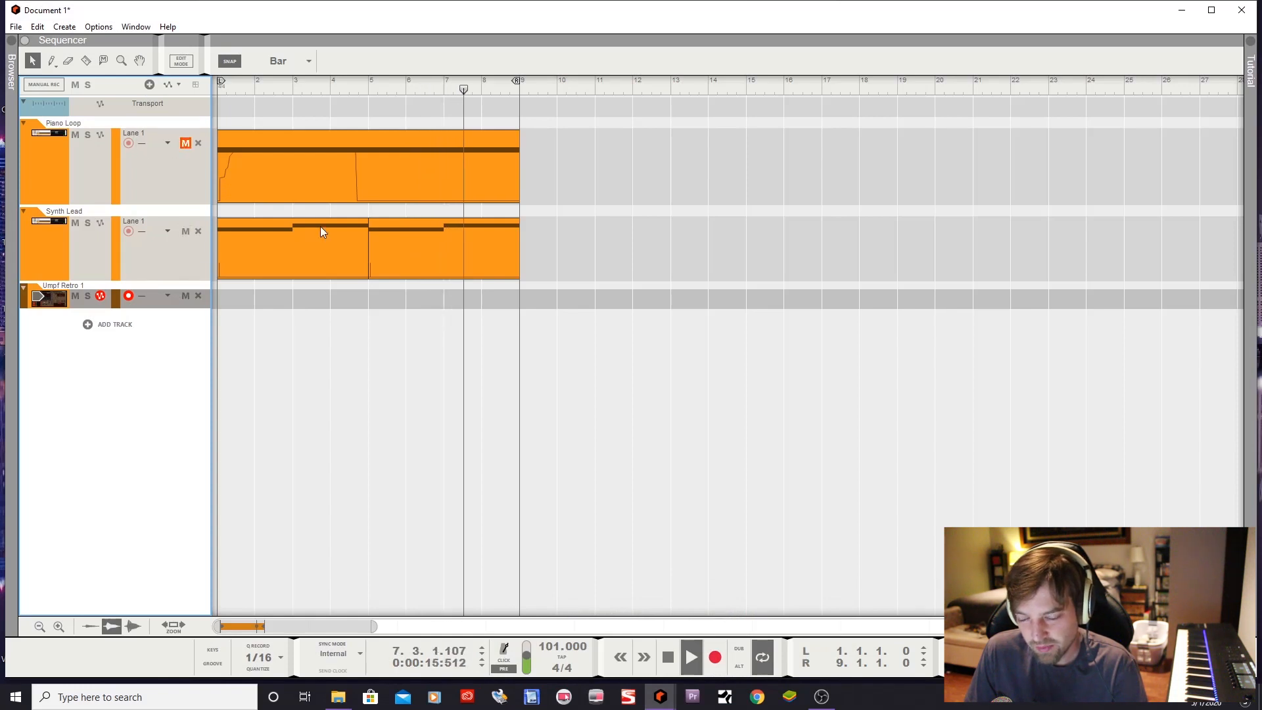
key(KP_1)
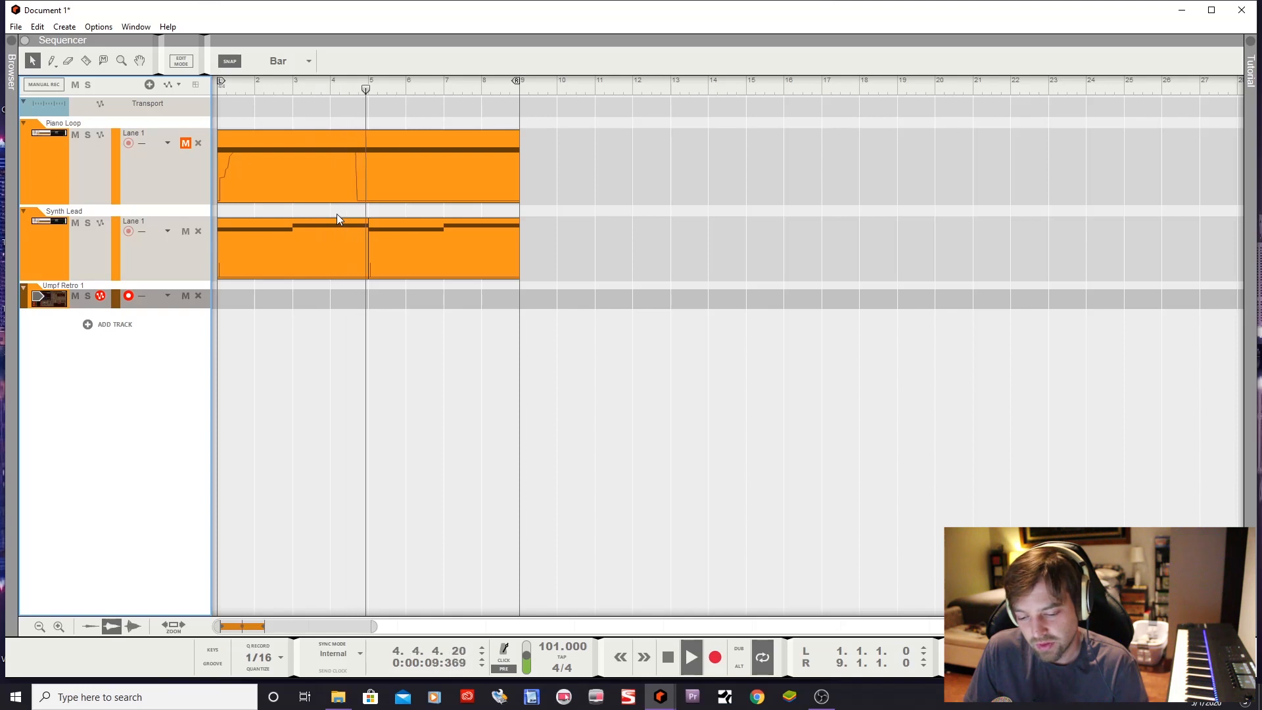
Return to the rack, select Umpf's drum slot 3 and open the folder of MZ Hi Hat samples within Individual Samples > HiHat
mouse_move(678, 687)
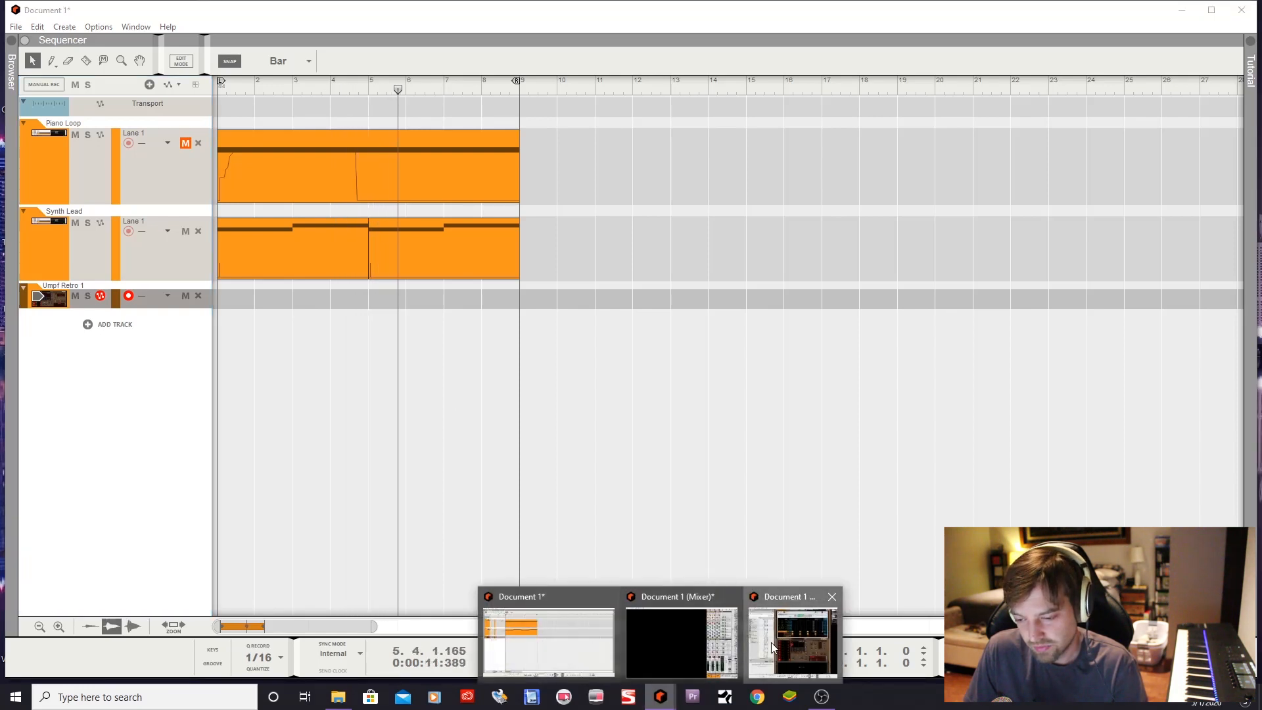
click(792, 641)
click(392, 459)
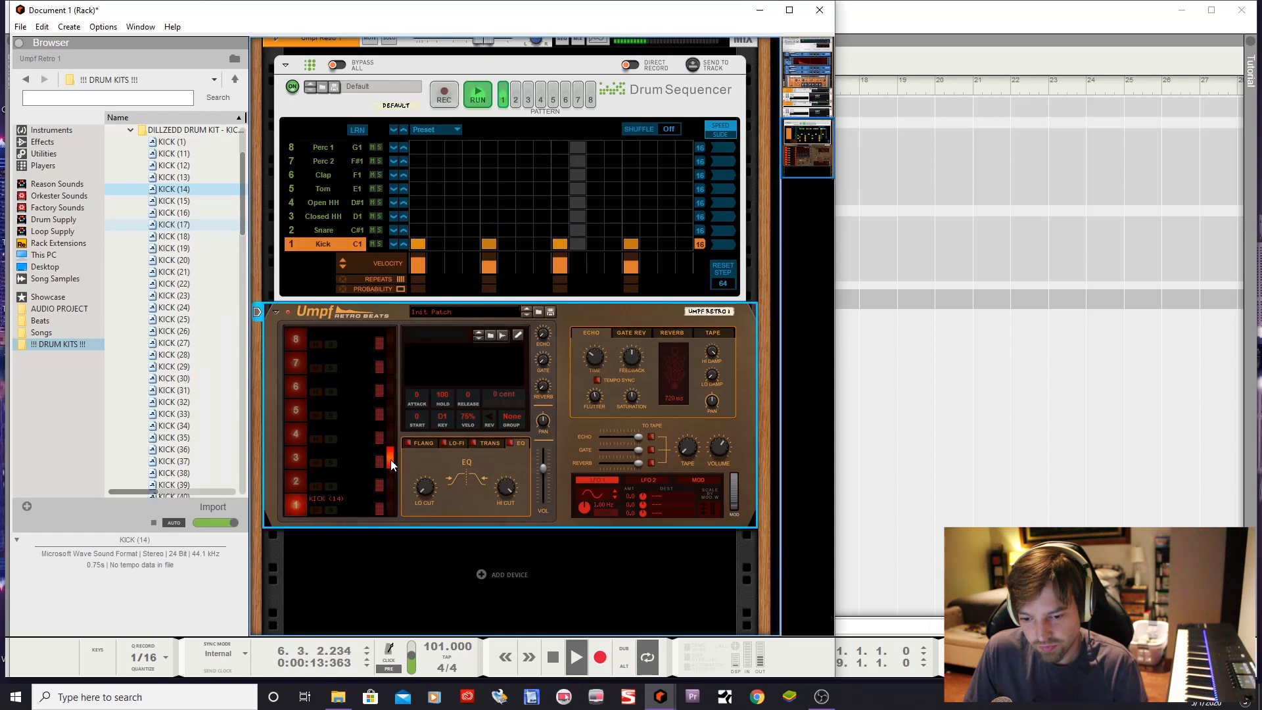
click(130, 131)
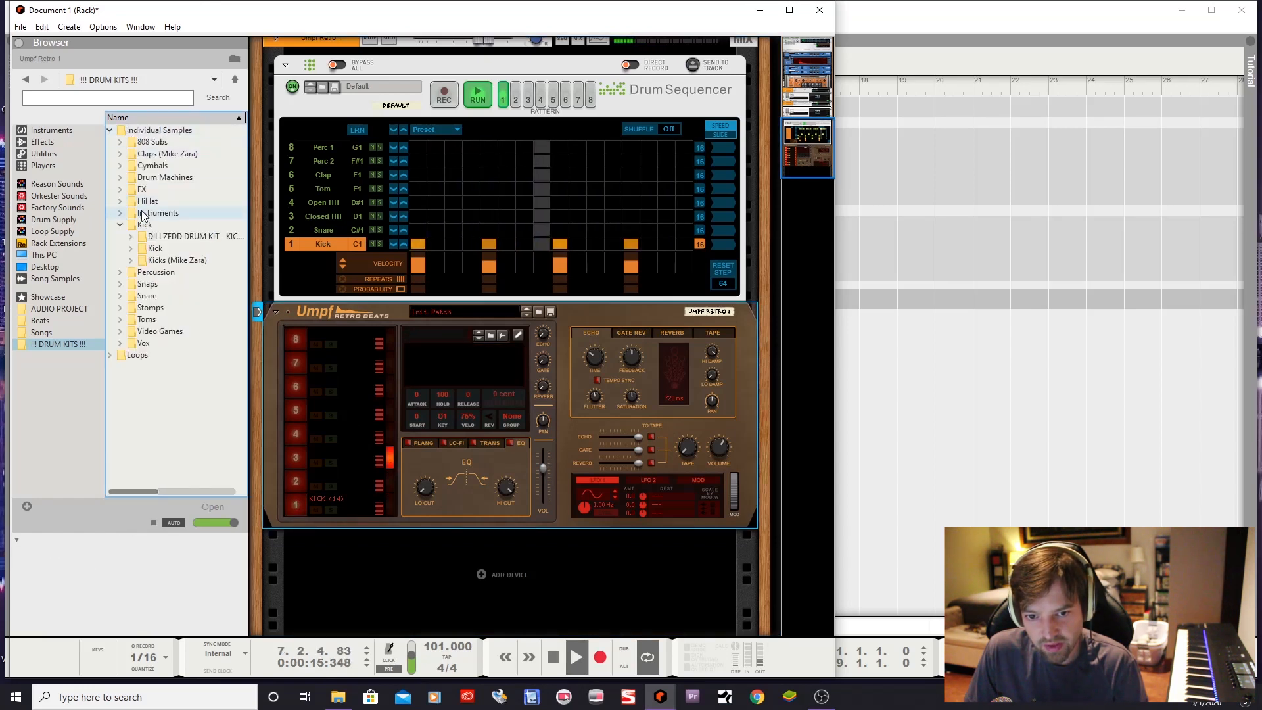
click(121, 201)
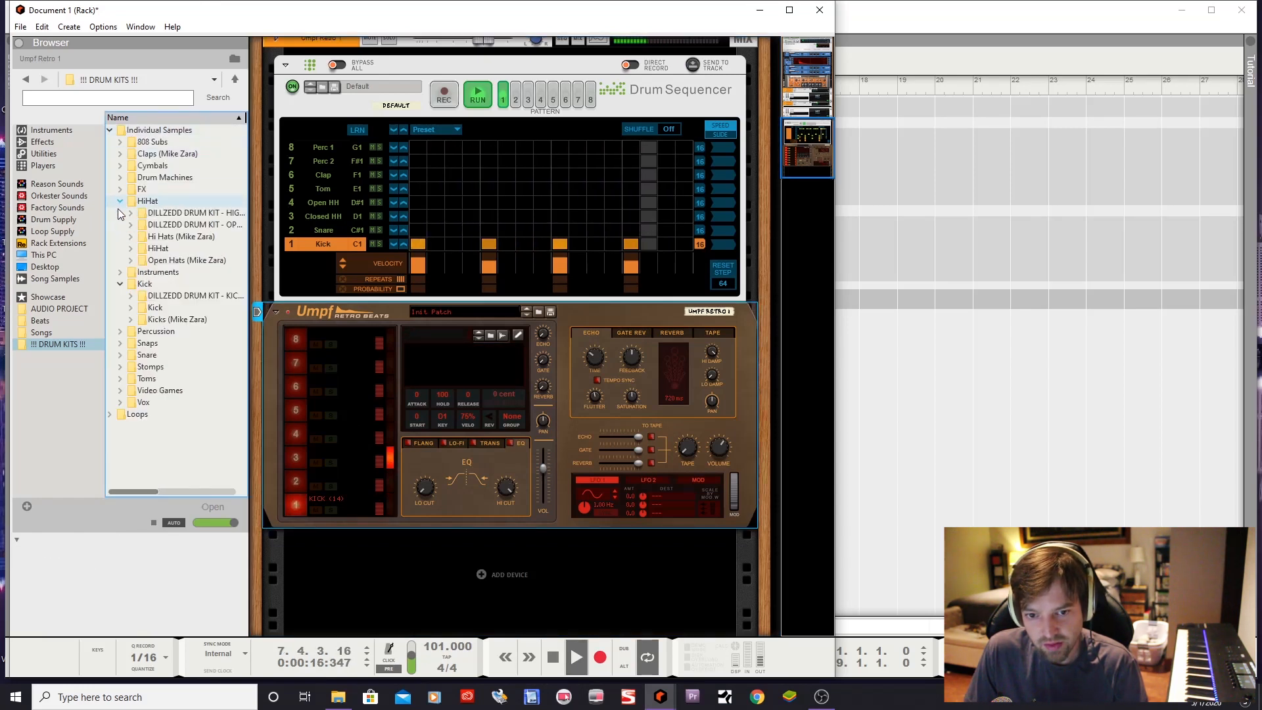
click(130, 248)
click(138, 261)
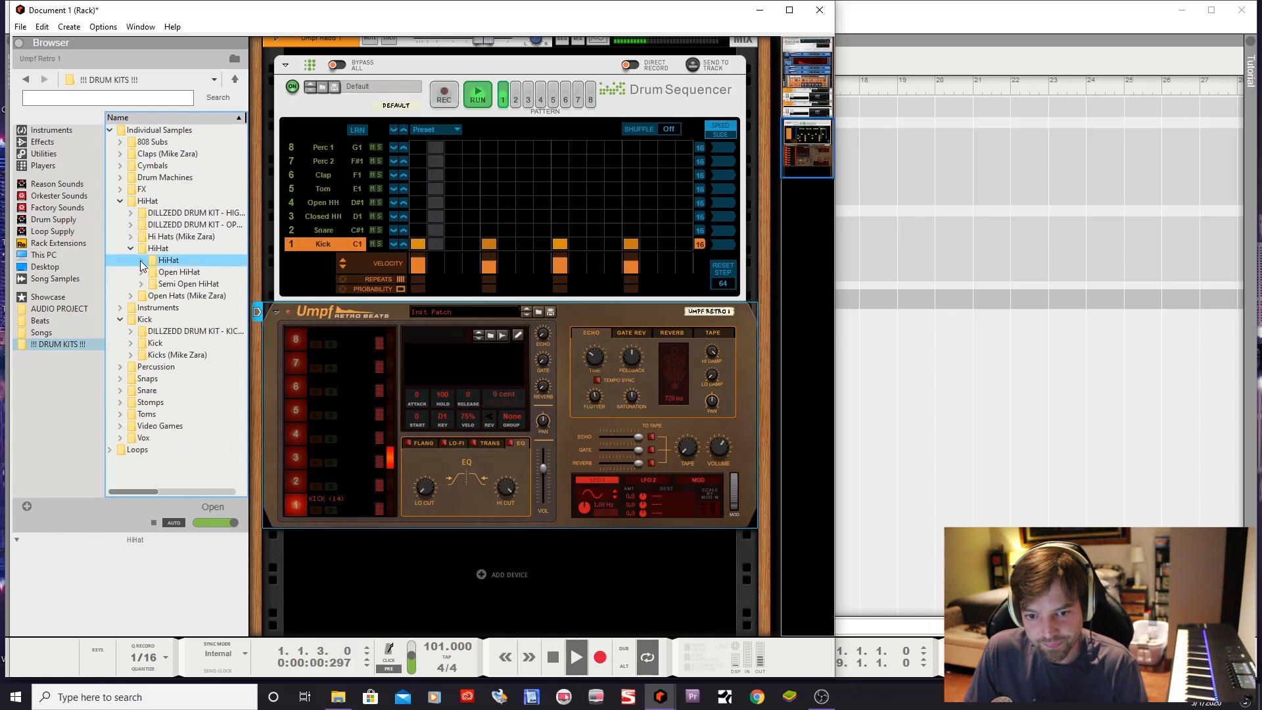
click(140, 261)
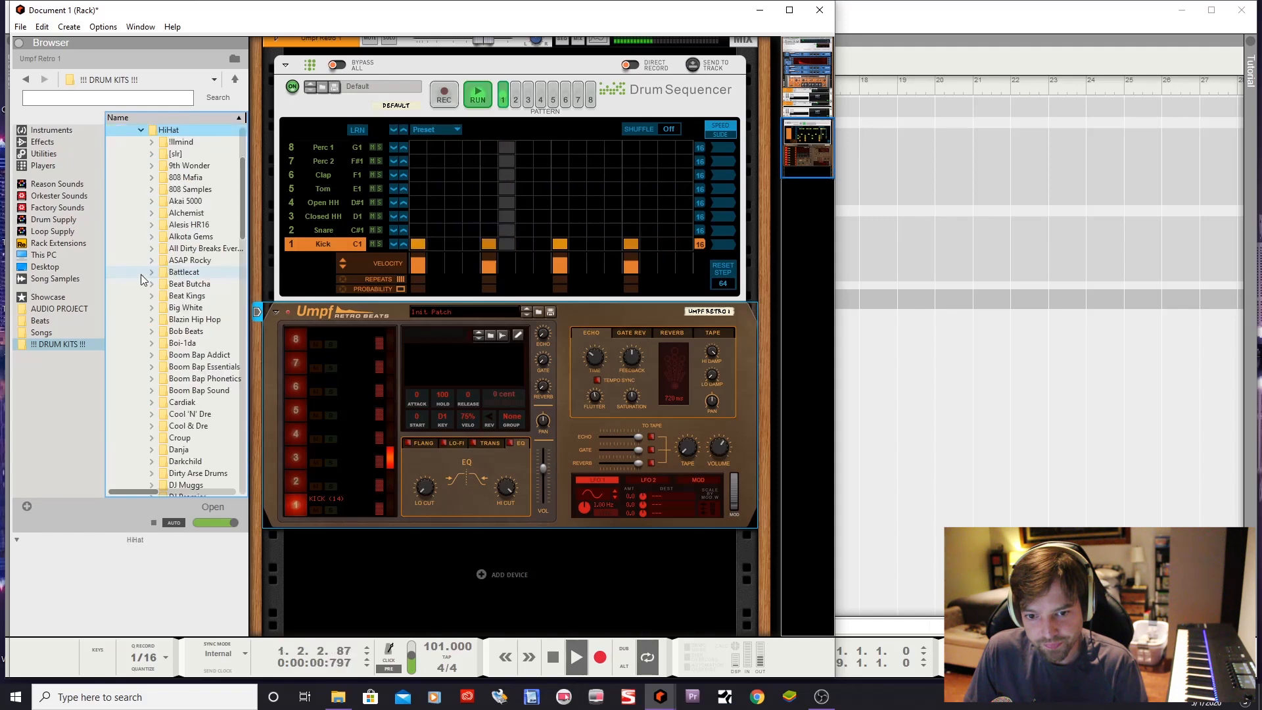
click(139, 131)
click(131, 238)
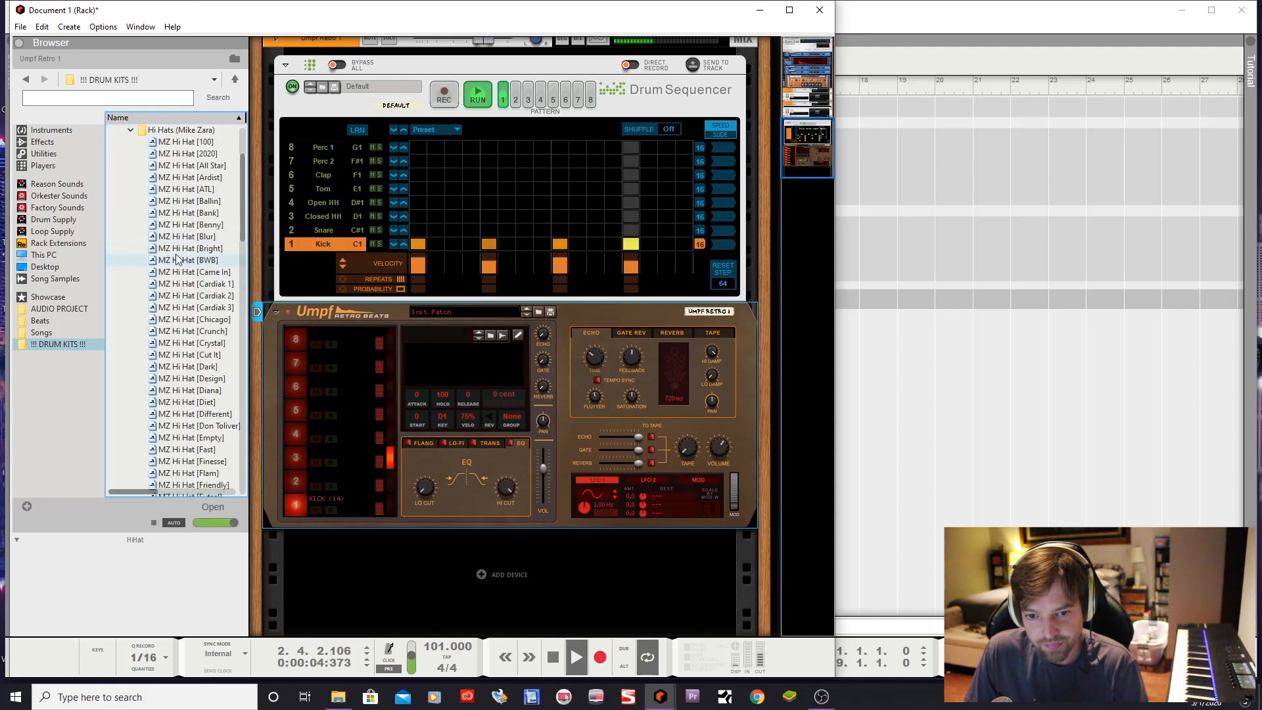
Audition the MZ Hi Hat samples and load MZ Hi Hat [Cardiak 3] onto drum channel 3 of Umpf Retro Beats
click(177, 248)
click(179, 271)
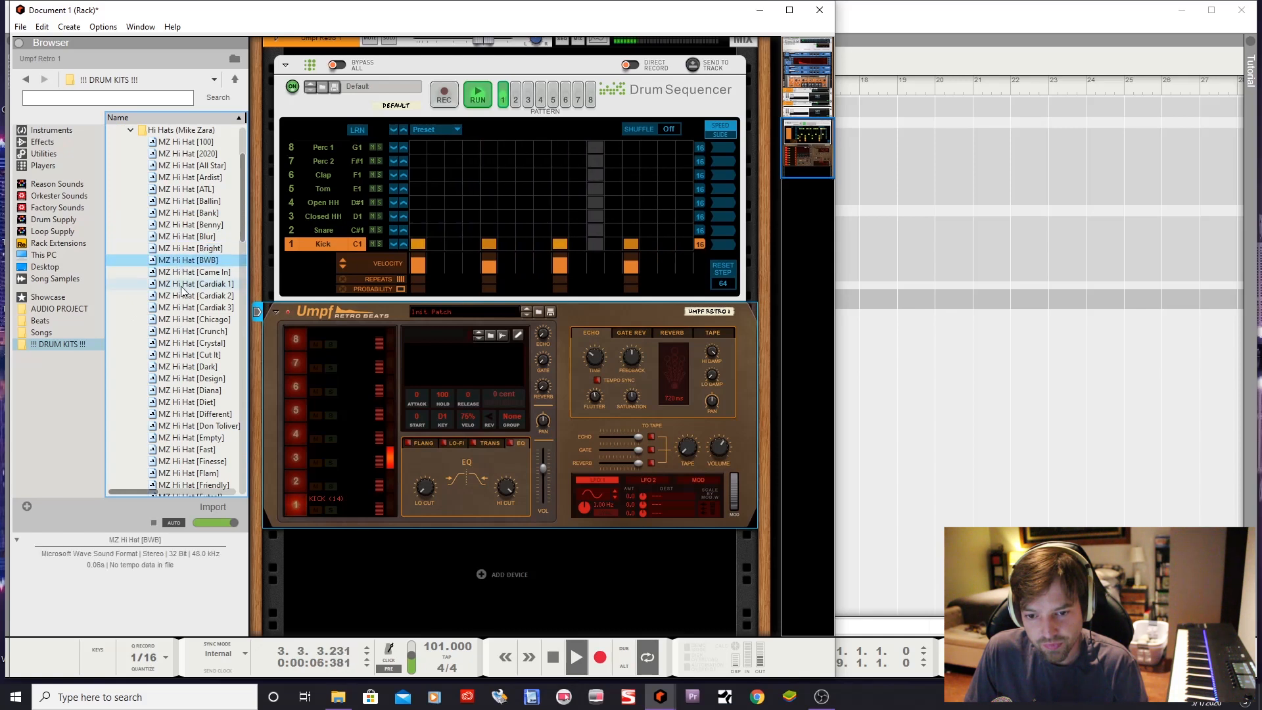
click(184, 307)
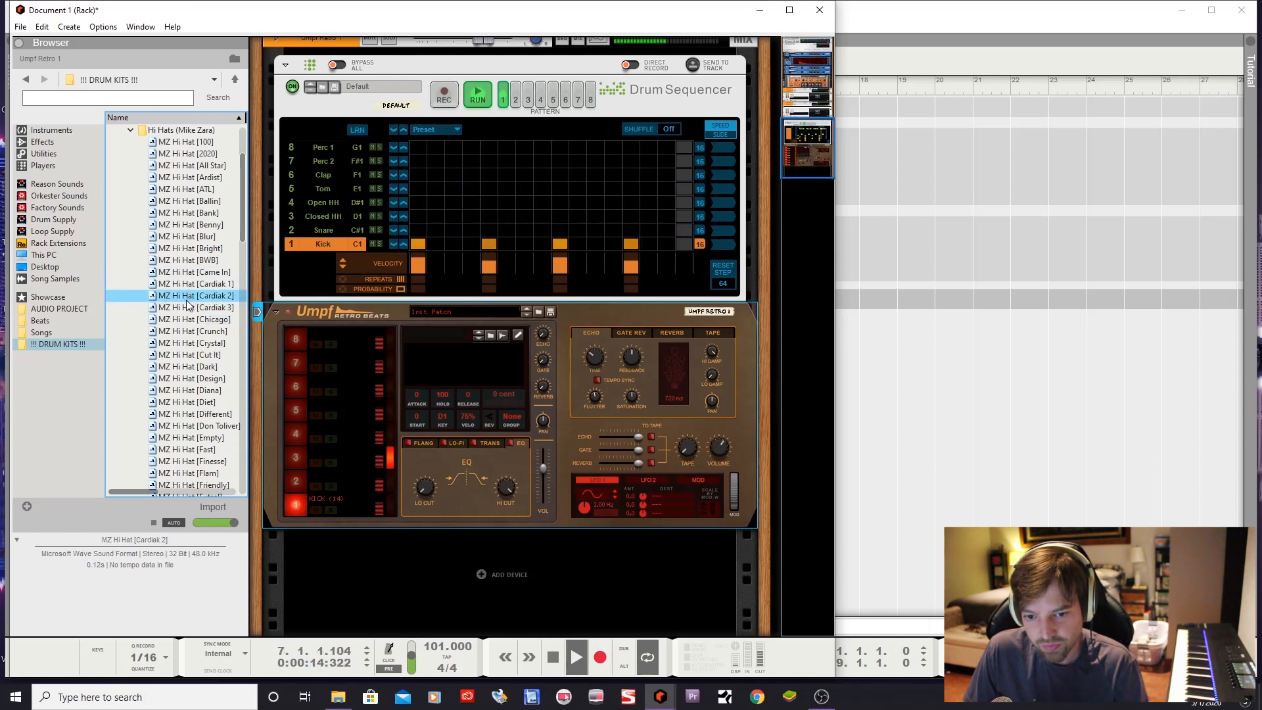
click(184, 320)
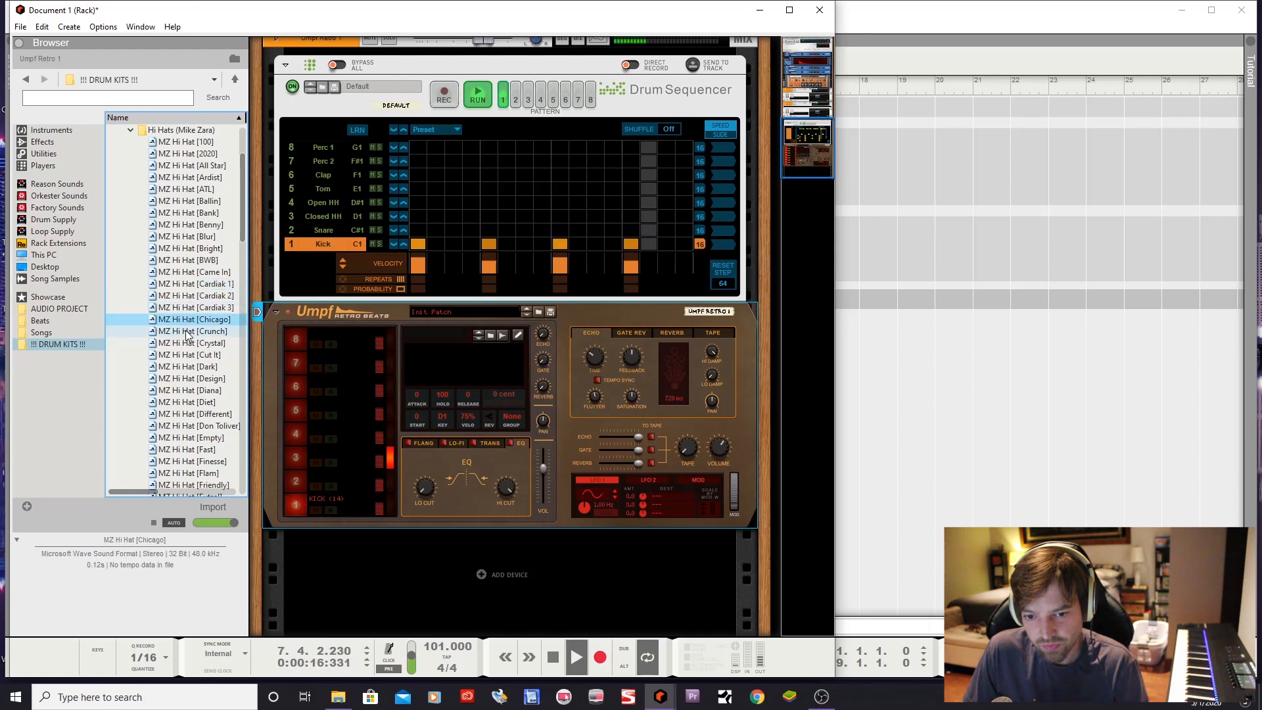
key(Down)
key(Down)
key(Down)
click(195, 308)
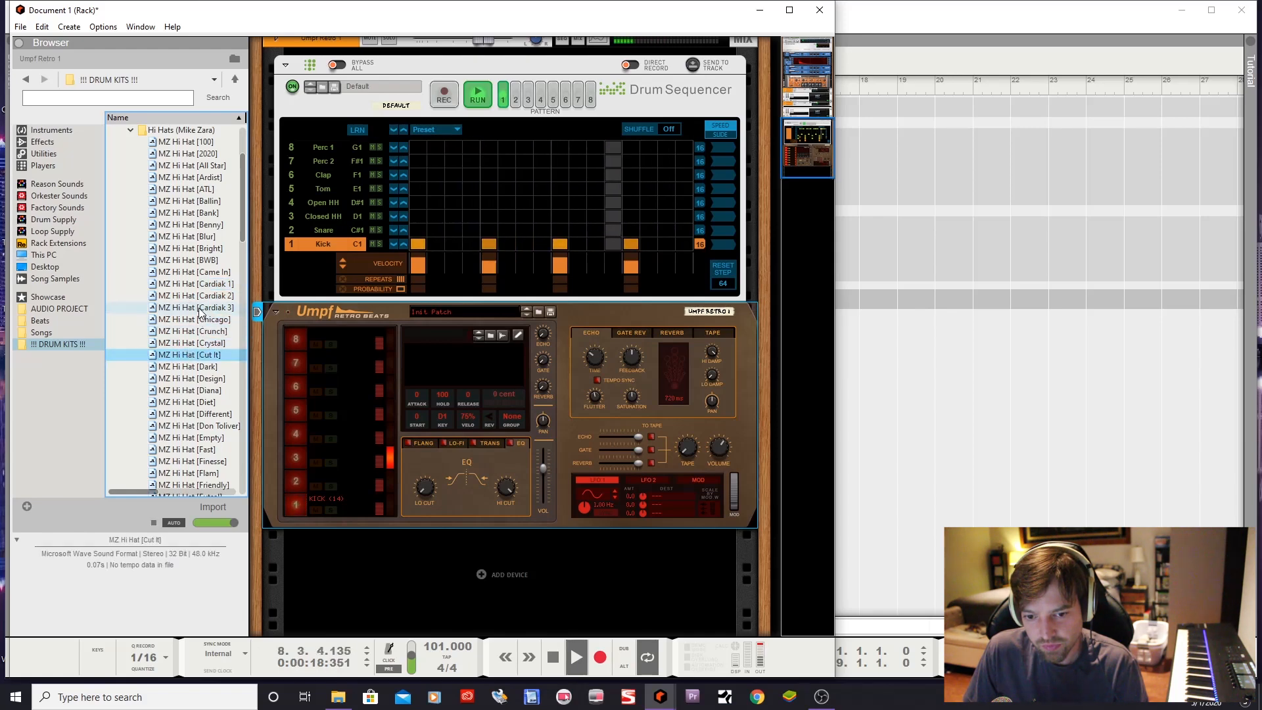
drag(194, 312, 339, 457)
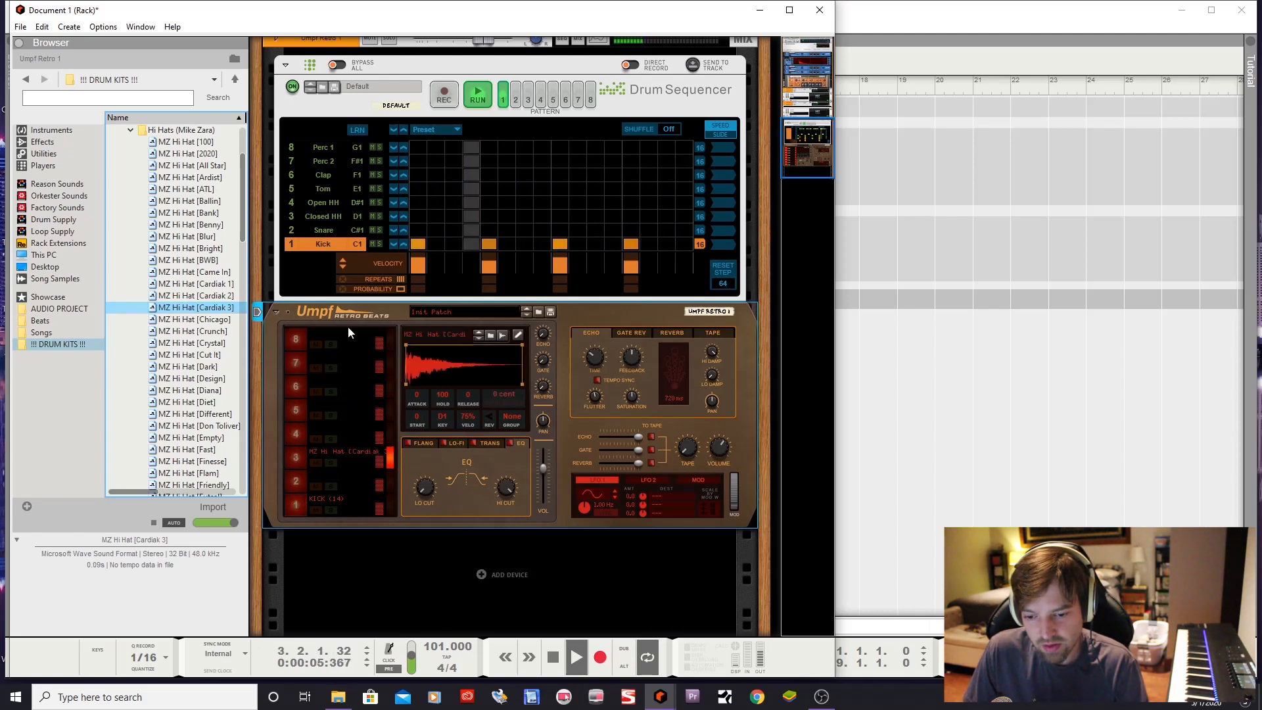
Place Closed HH hits on every second step of the pattern, from step 1 through step 15
click(420, 216)
click(453, 216)
click(489, 216)
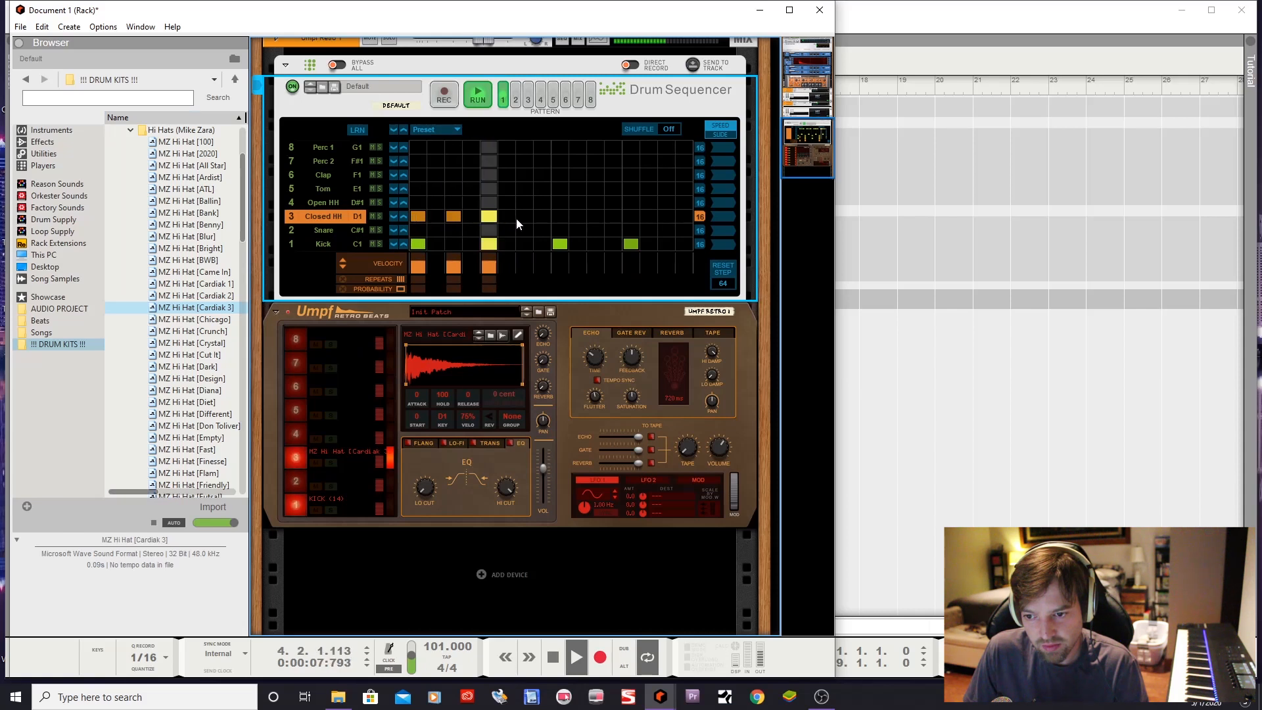
click(631, 216)
click(666, 217)
click(594, 216)
click(599, 215)
Set the repeats of the Closed HH hits to 6 on step 11 and 5 on step 15
drag(598, 279, 600, 255)
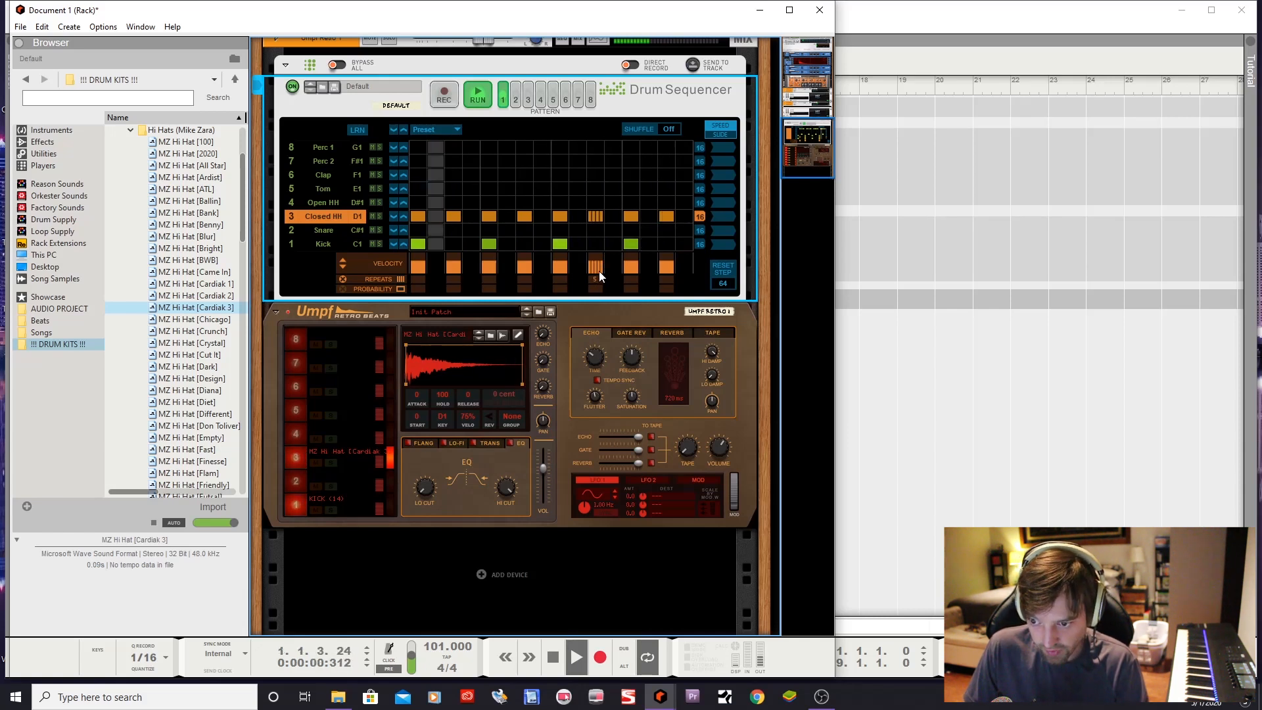
drag(598, 278, 598, 267)
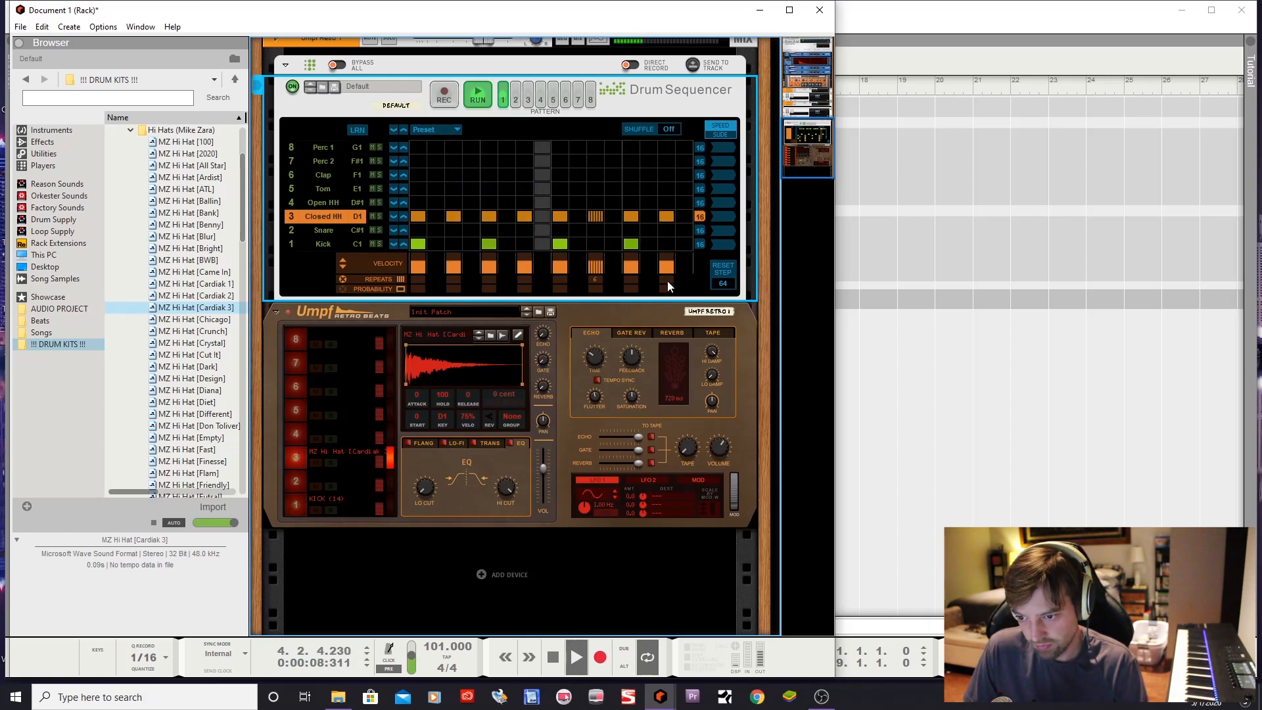
drag(664, 281, 665, 250)
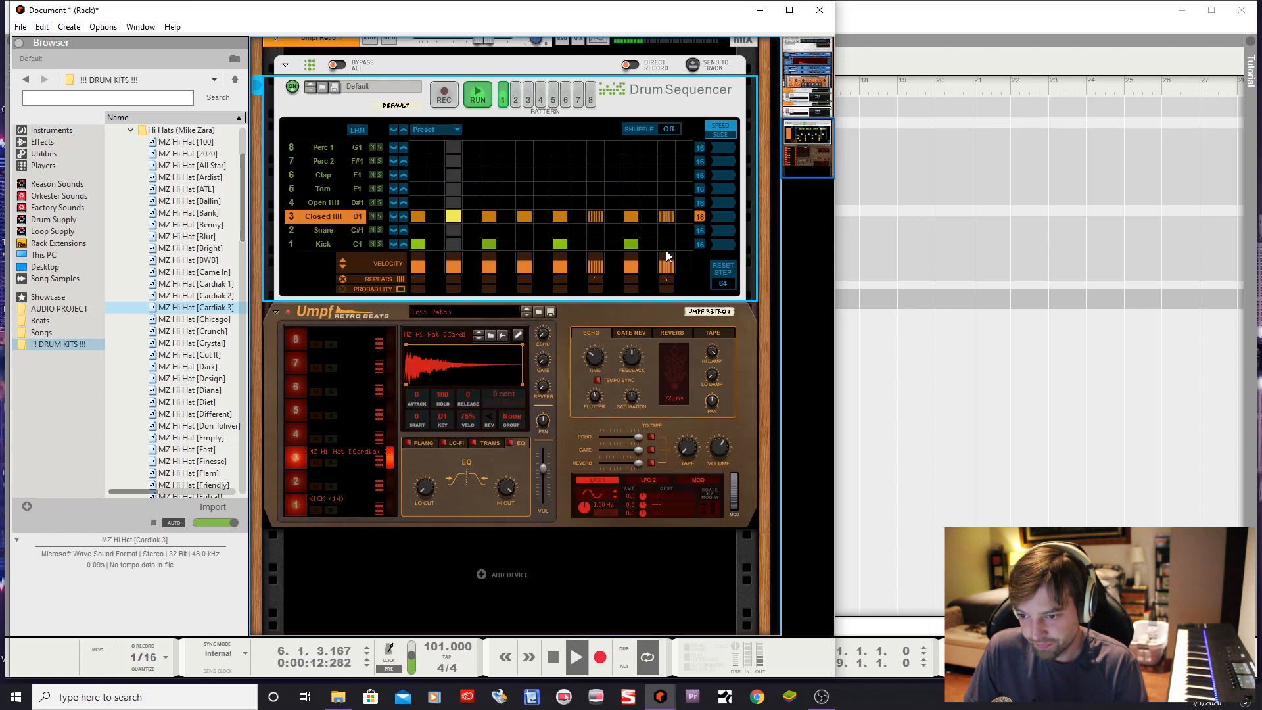
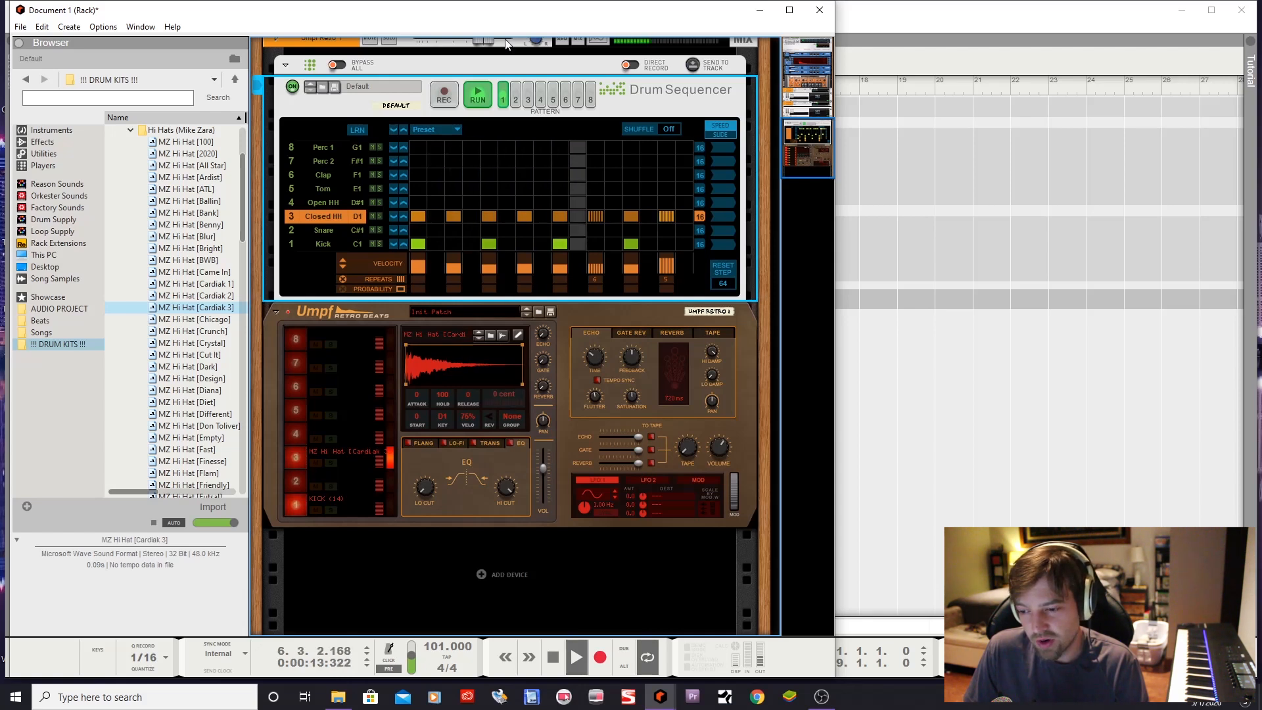
Randomize the Closed HH lane several times using the Random edit mode and set the lane's playback direction to Pendulum
click(432, 133)
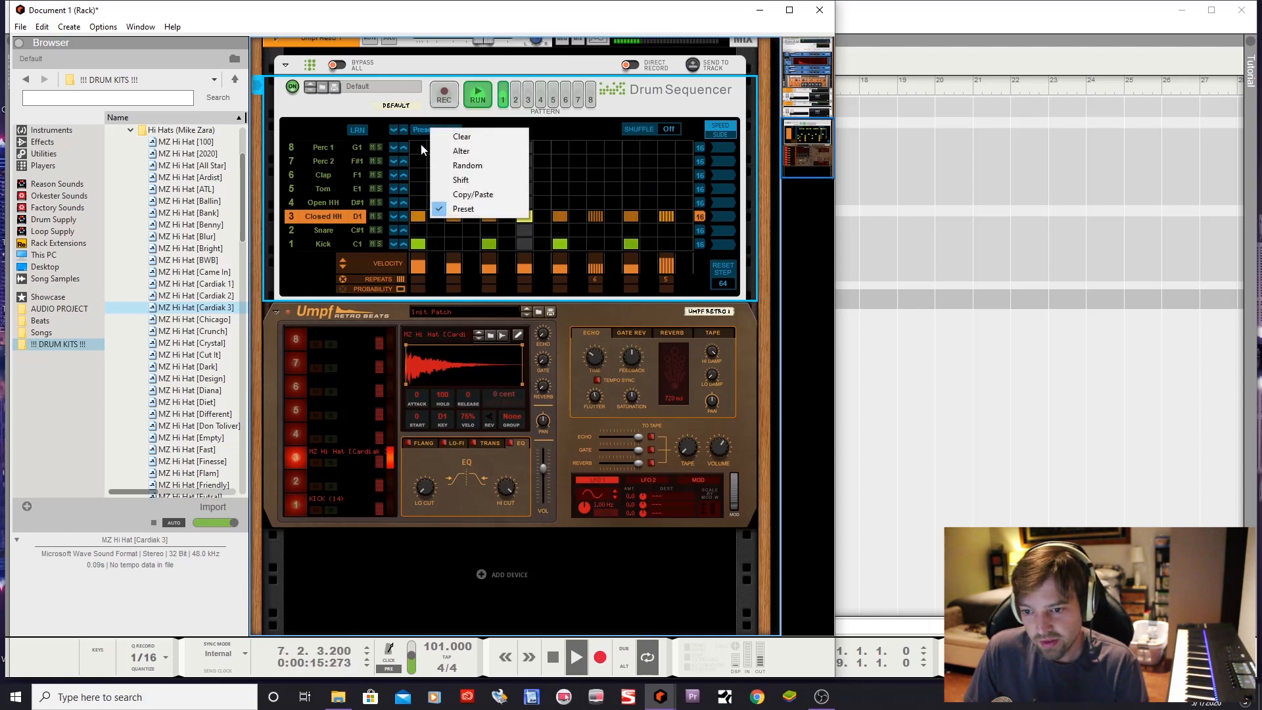
click(484, 167)
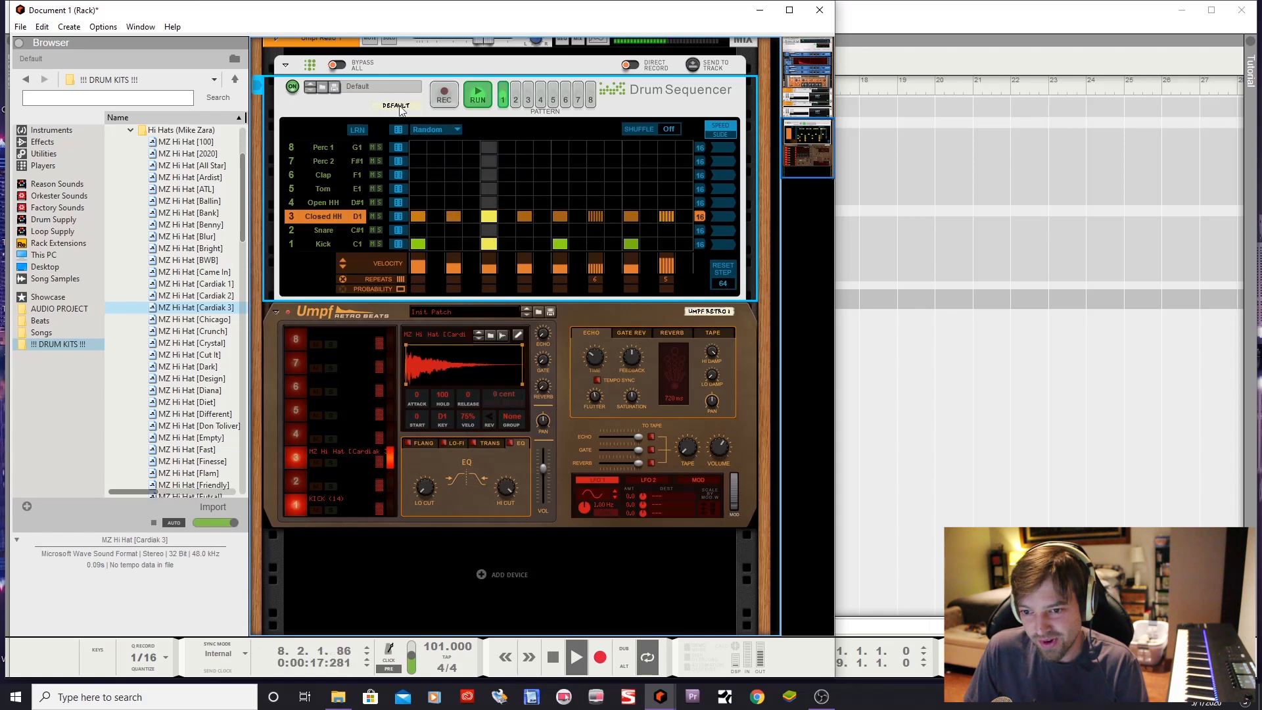
click(394, 215)
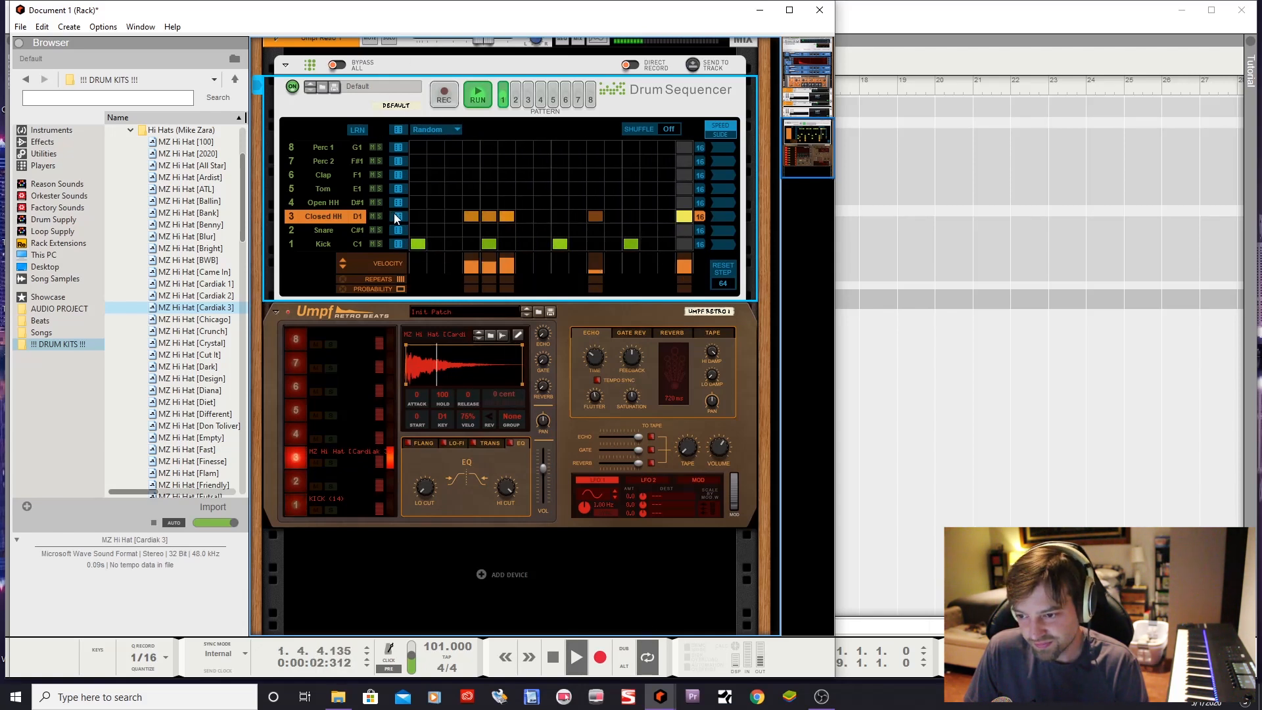
click(395, 216)
click(397, 217)
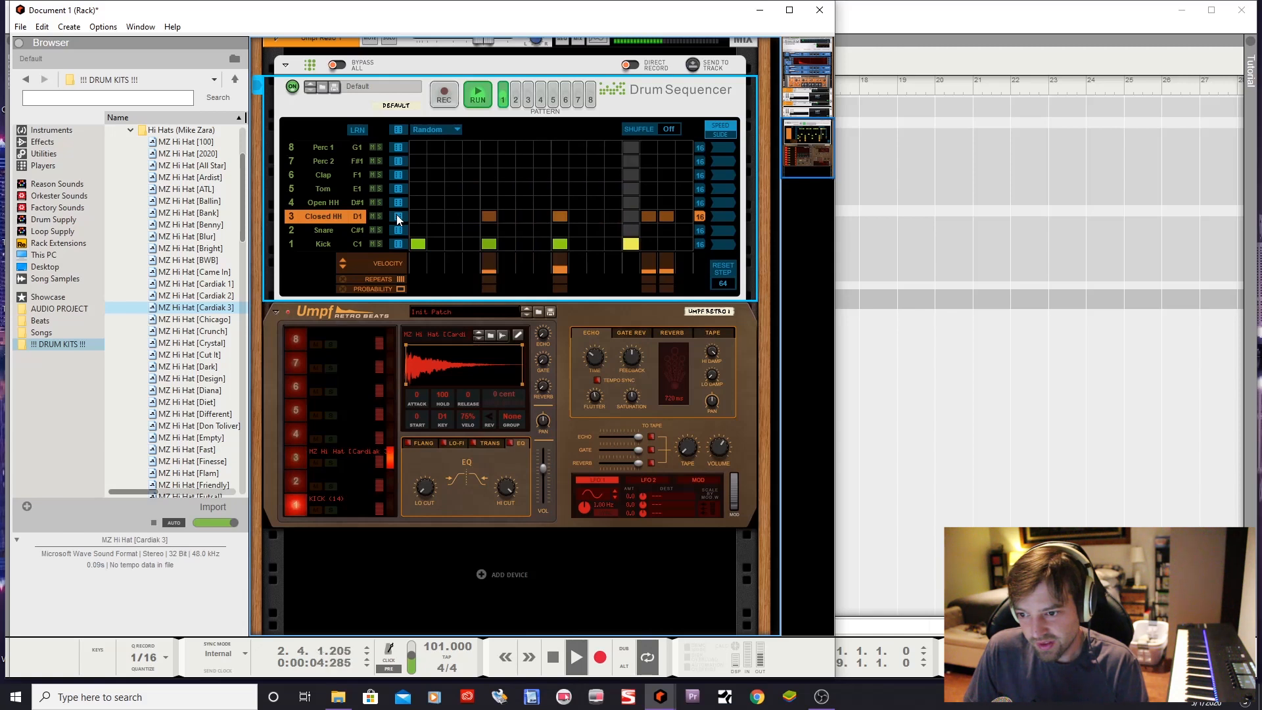
click(397, 217)
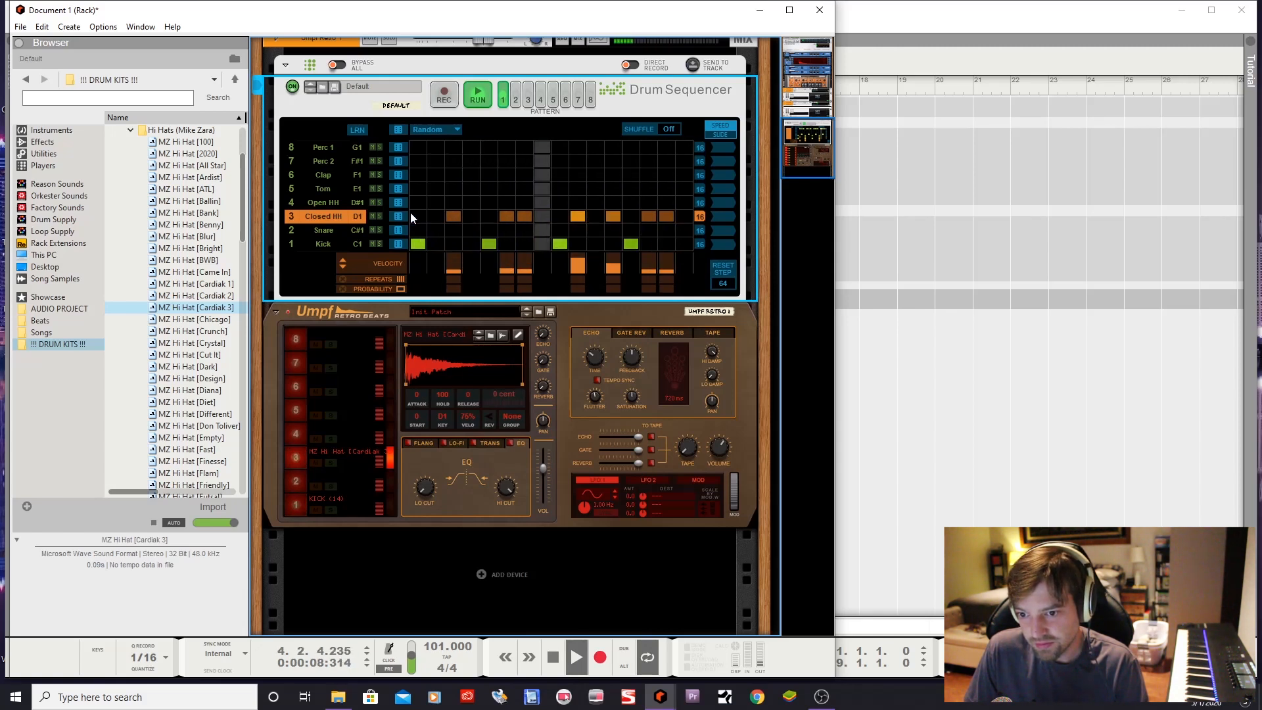
click(722, 216)
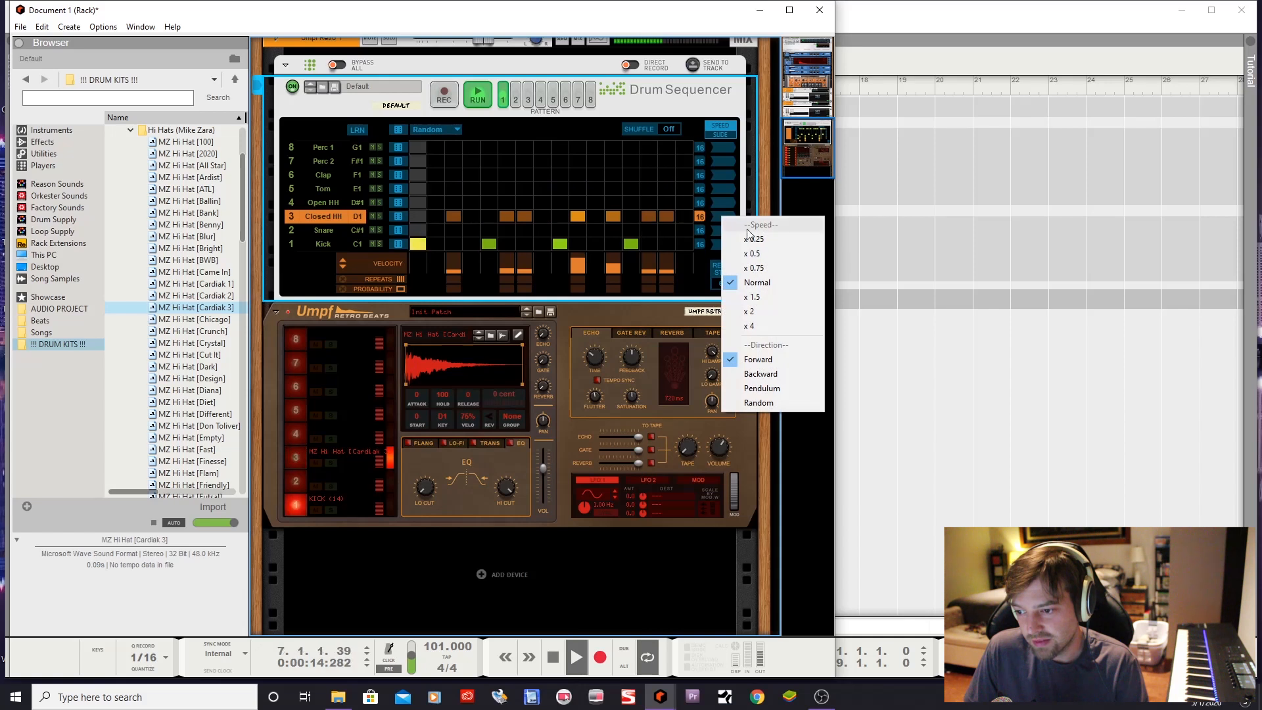
click(788, 389)
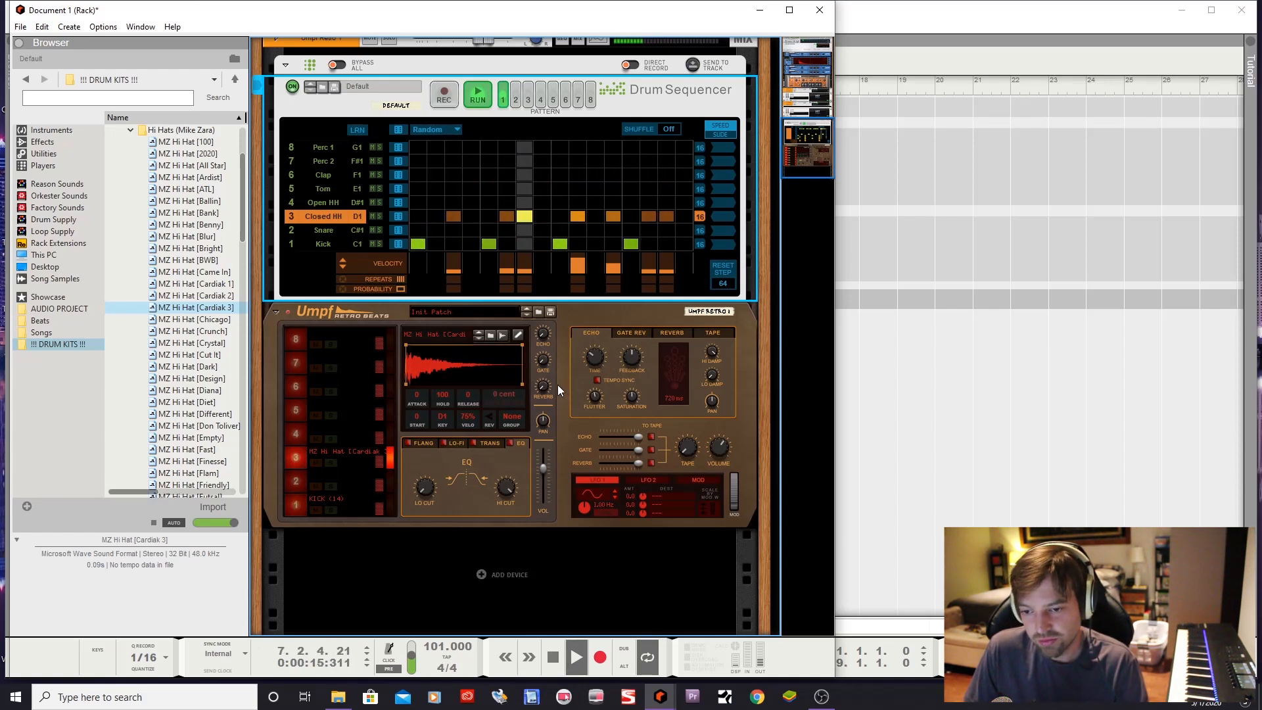
Open the DJ Premier folder within the Open HiHat samples and audition its open hats from about DJPR_OH_015 to DJPR_OH_022
click(130, 130)
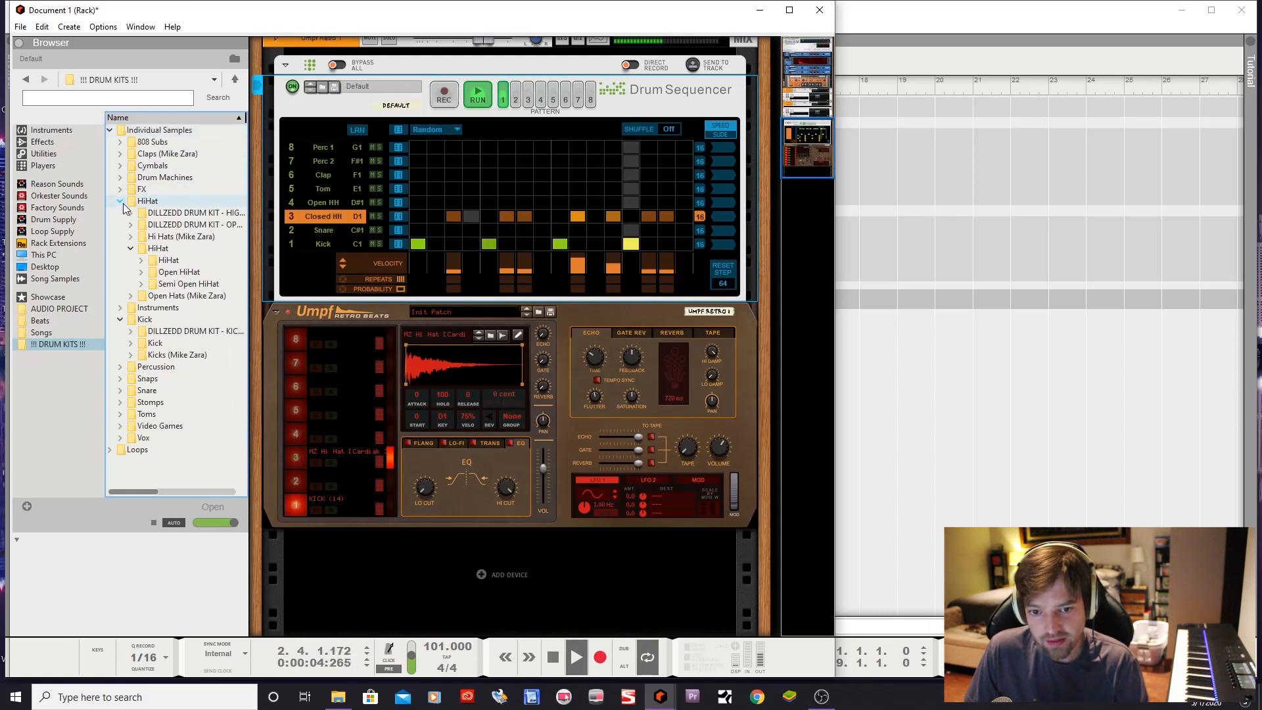
click(141, 271)
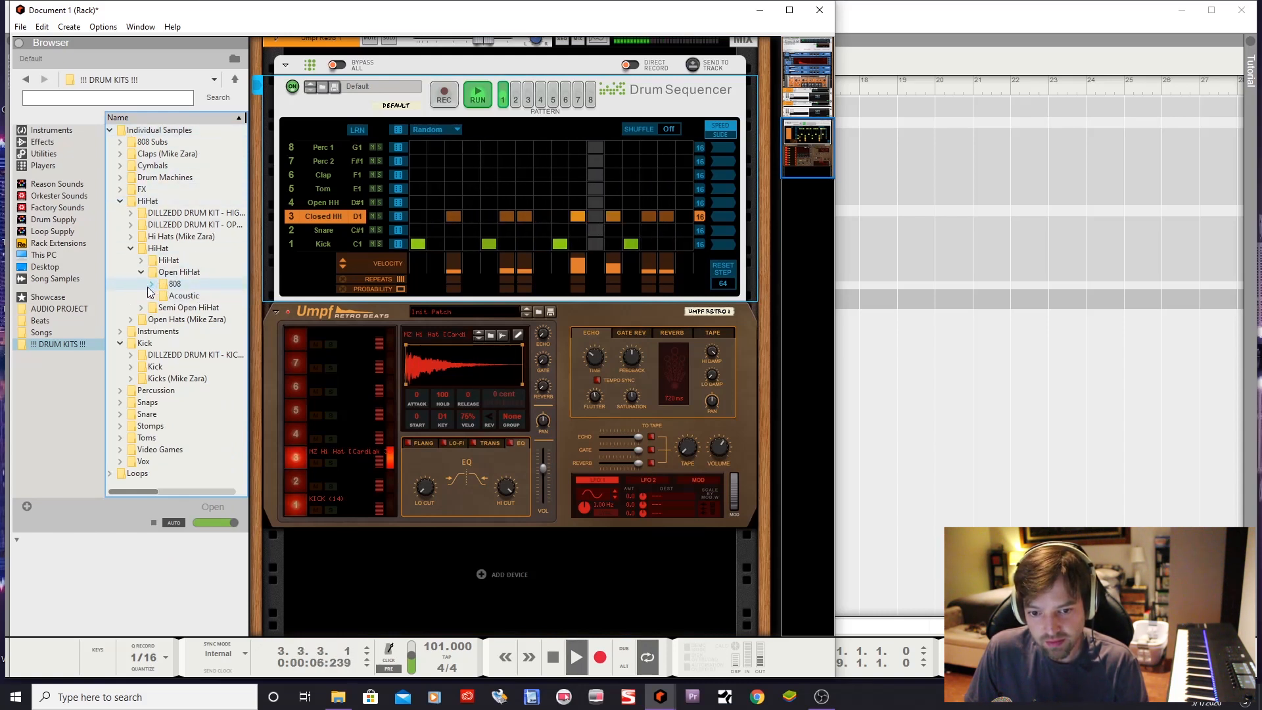
click(151, 297)
click(162, 307)
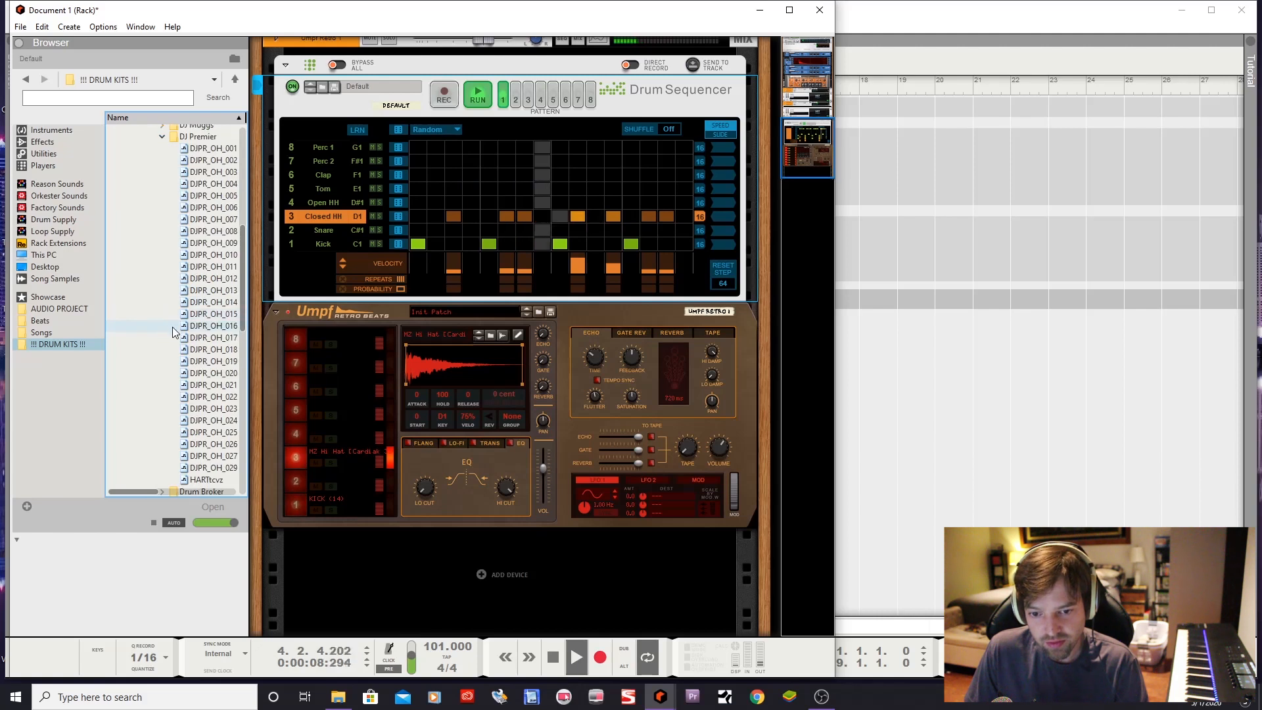
click(197, 315)
key(Down)
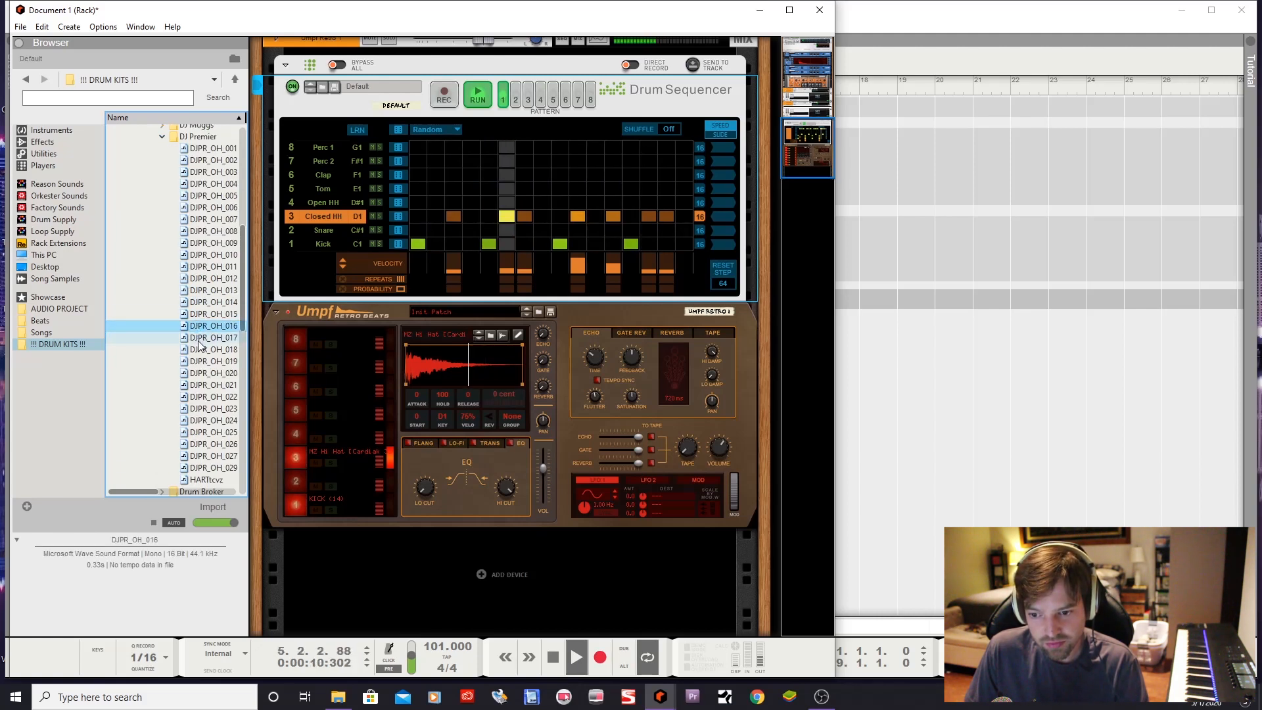
key(Down)
key(Down)
key(Down)
key(Down)
key(Down)
key(Down)
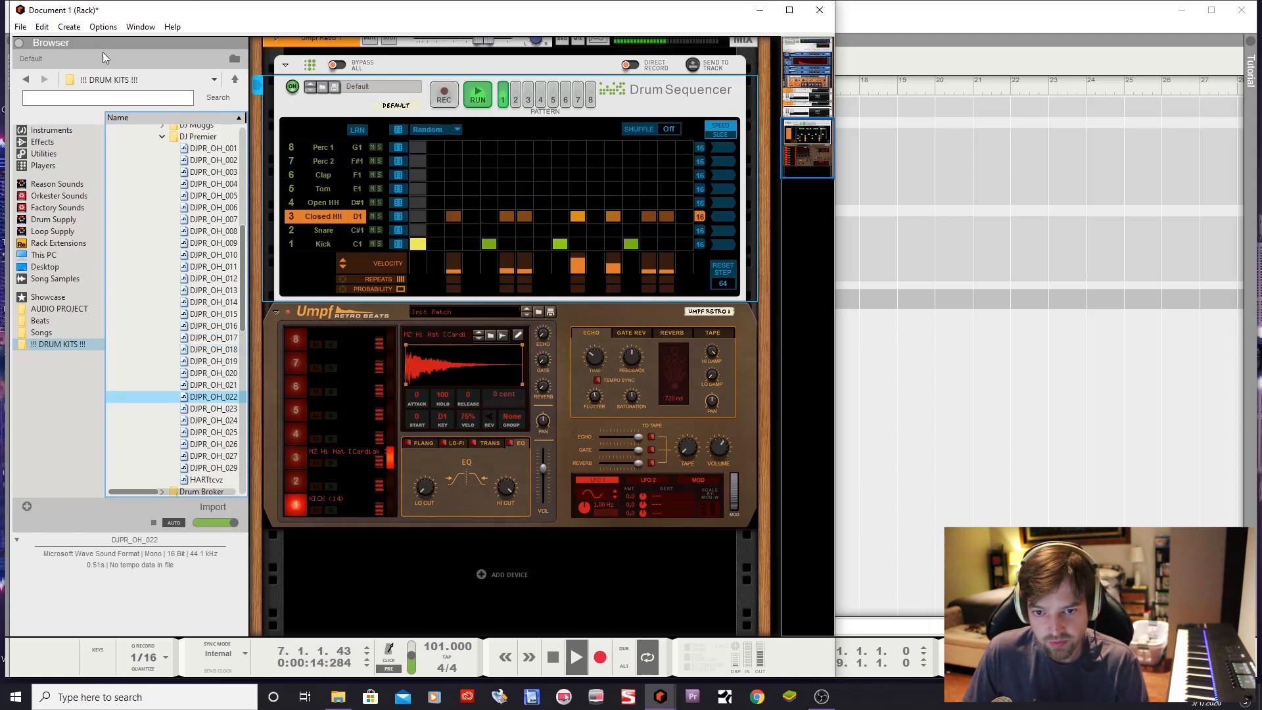
Audition the open hats in the King Beats folder and load OpenHat3 onto drum channel 4 of Umpf Retro Beats
scroll(164, 263, down, 6)
click(163, 255)
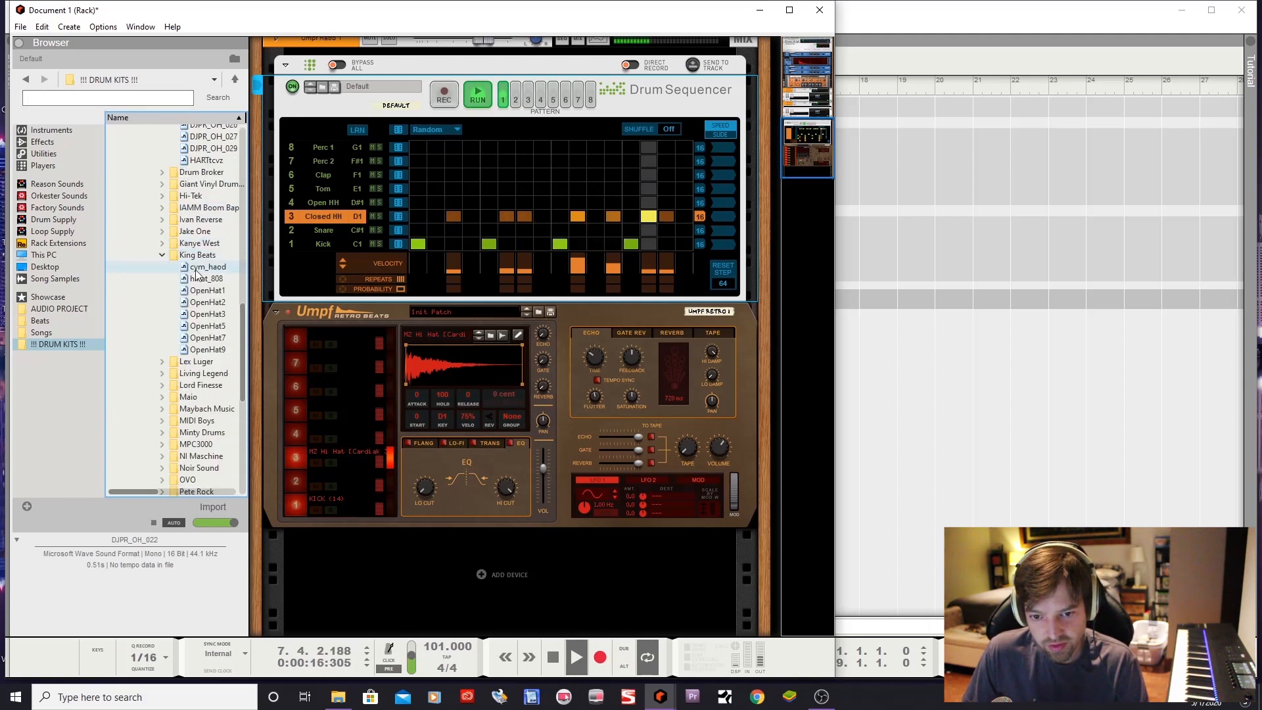
click(202, 269)
click(199, 280)
key(Down)
key(Down)
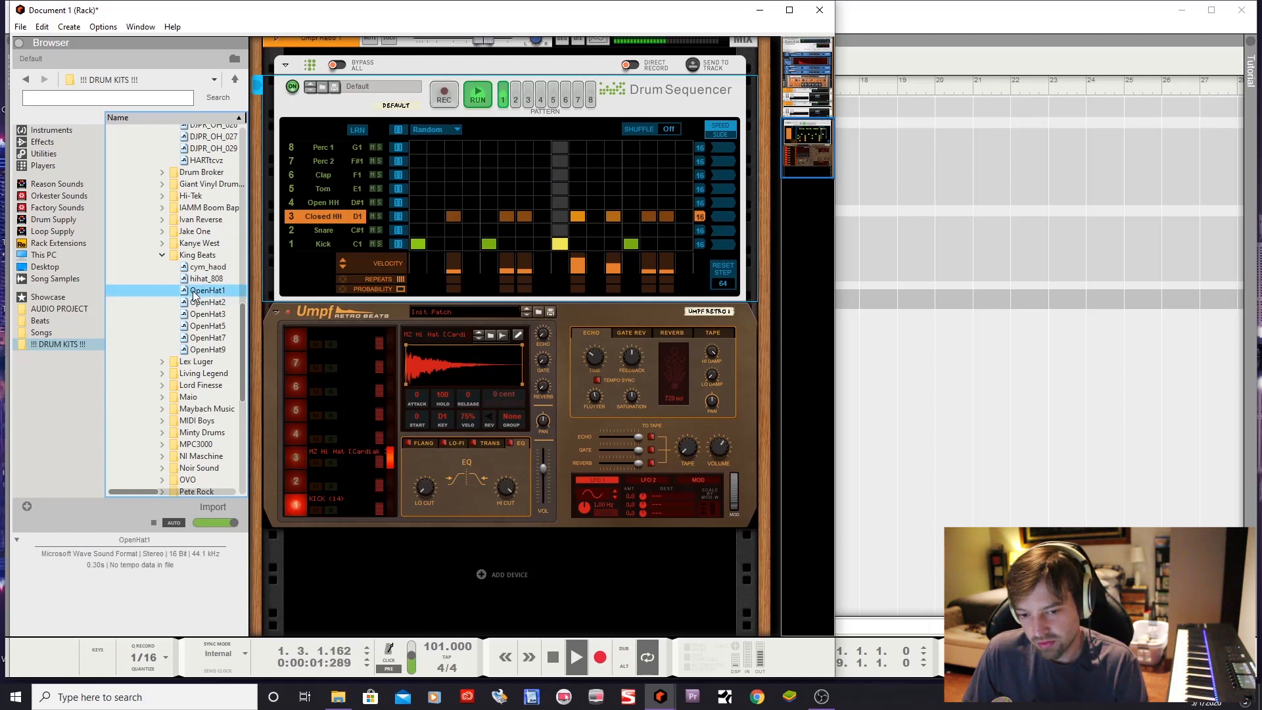
key(Down)
click(200, 329)
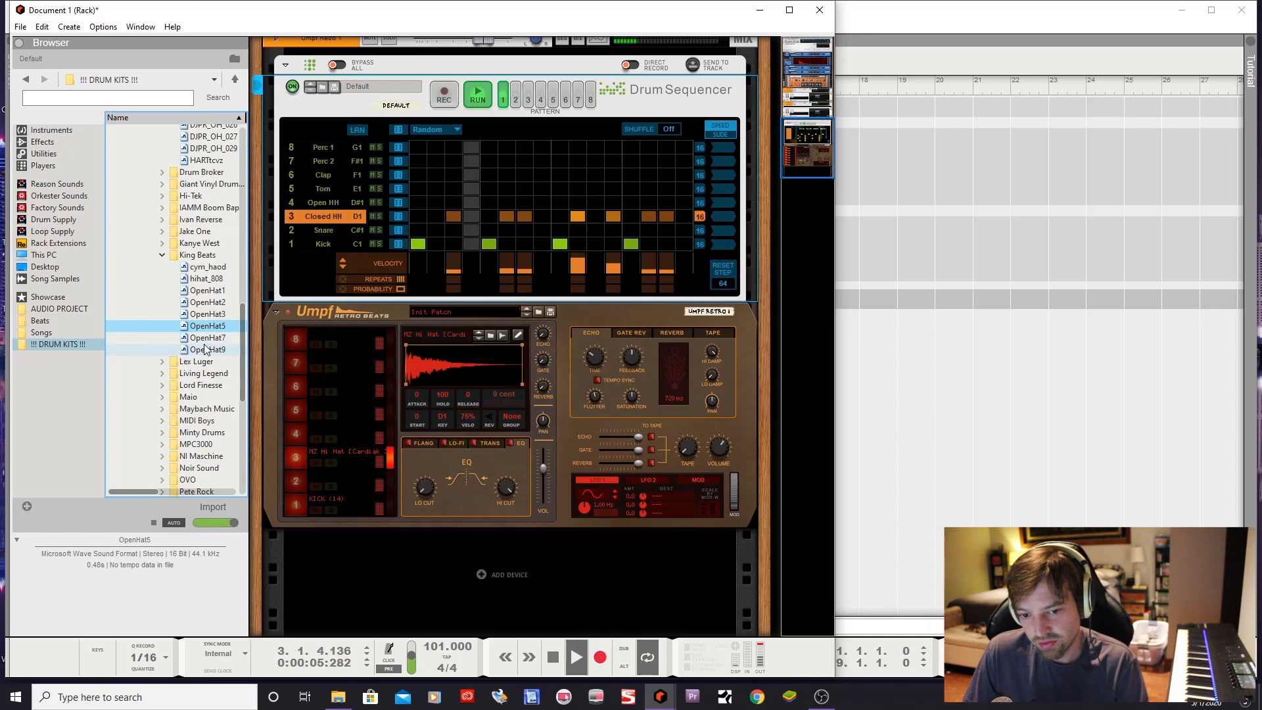
click(203, 349)
click(199, 316)
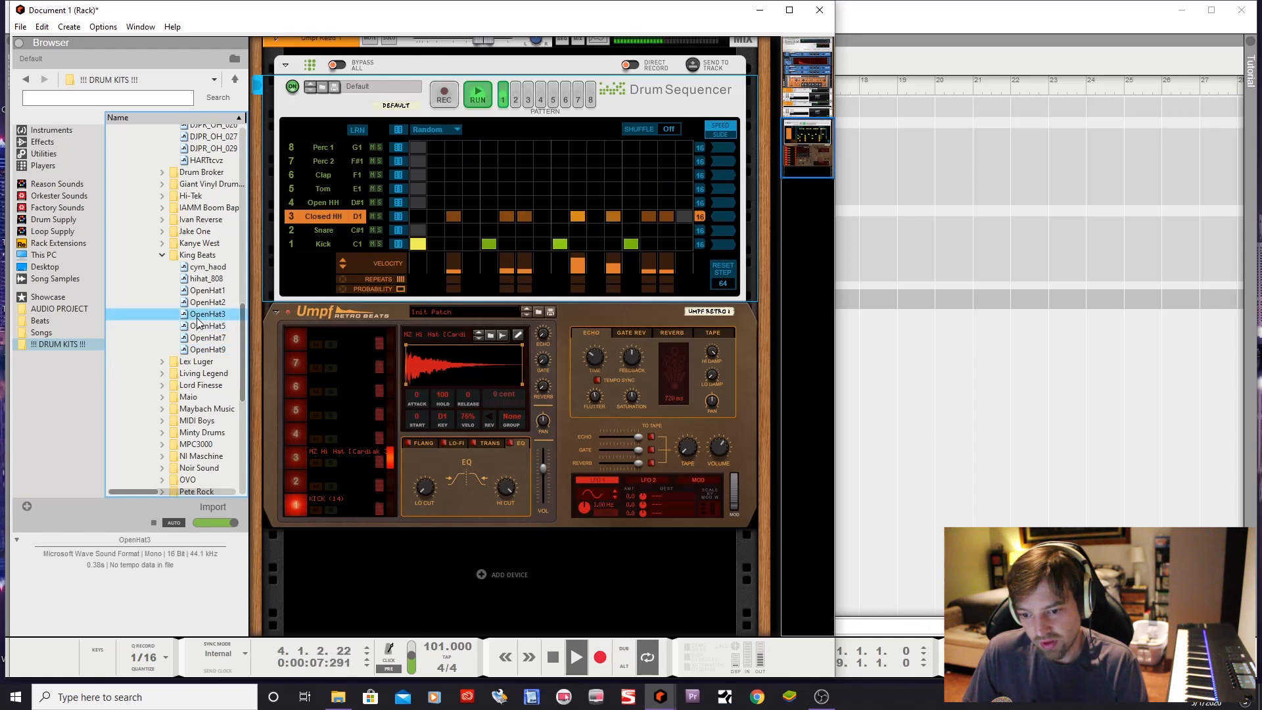
drag(209, 316, 338, 437)
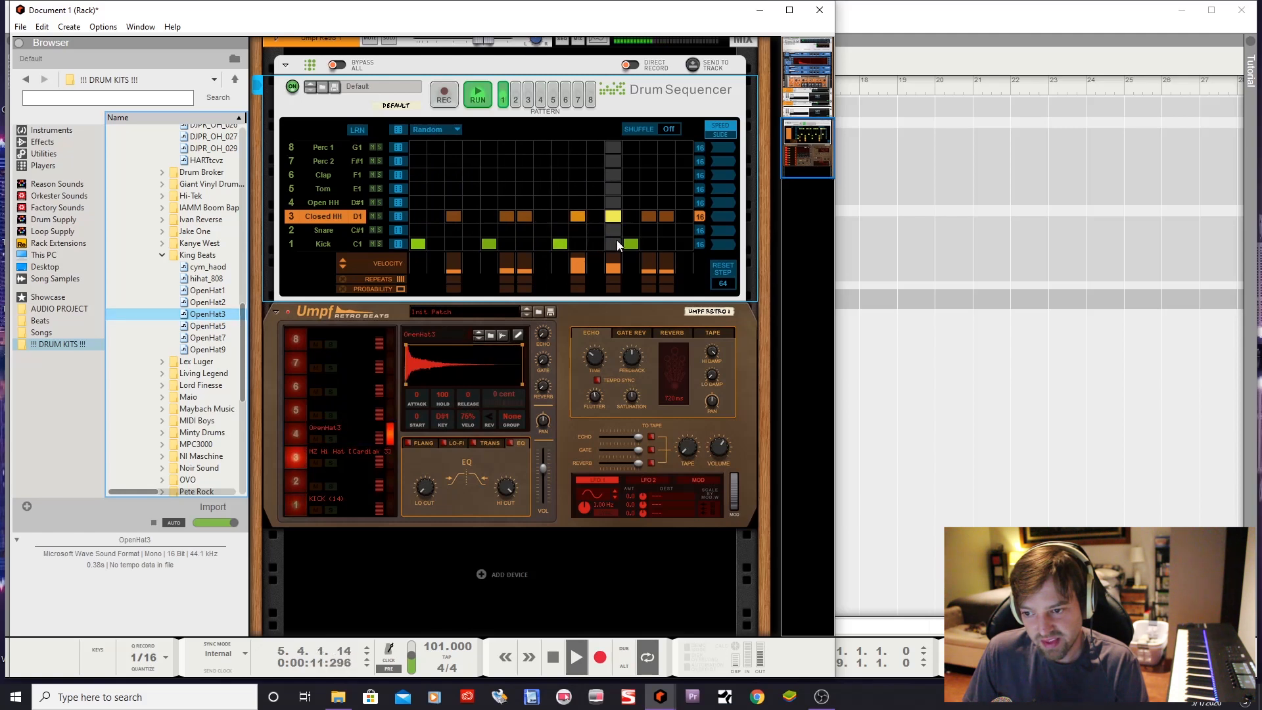
Place a single Open HH hit on step 11 of the drum pattern
click(579, 202)
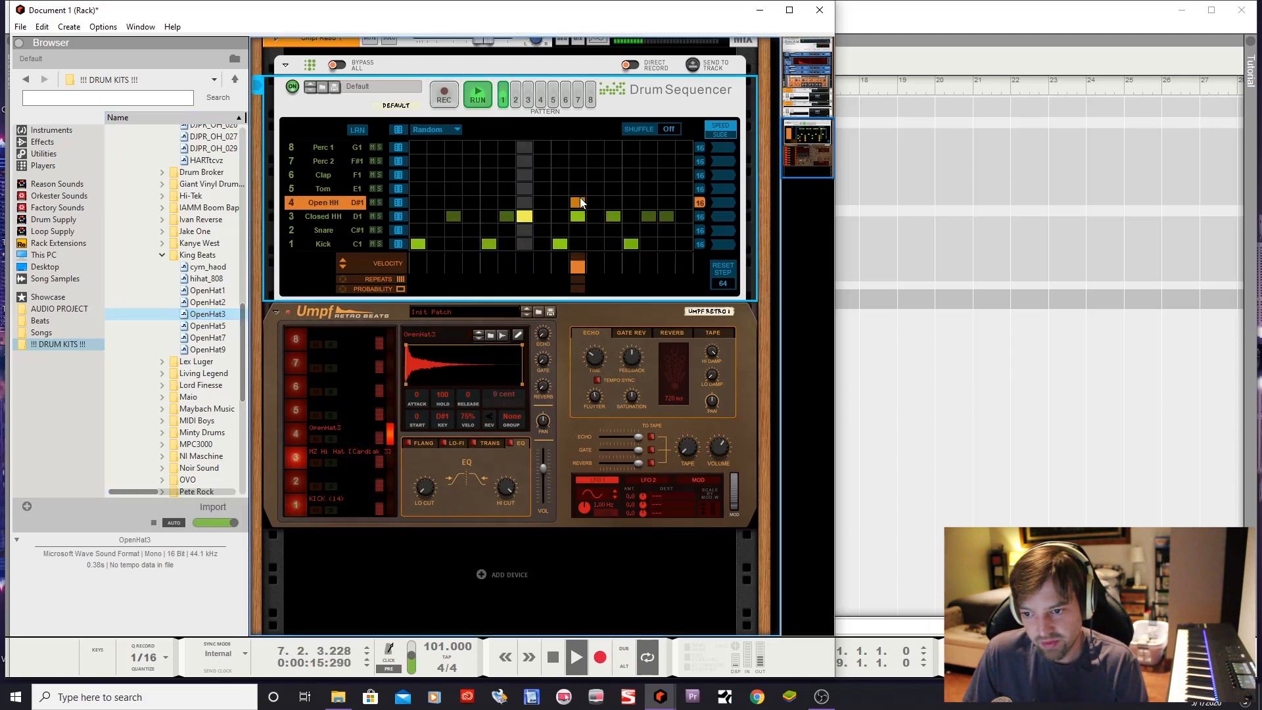
click(594, 202)
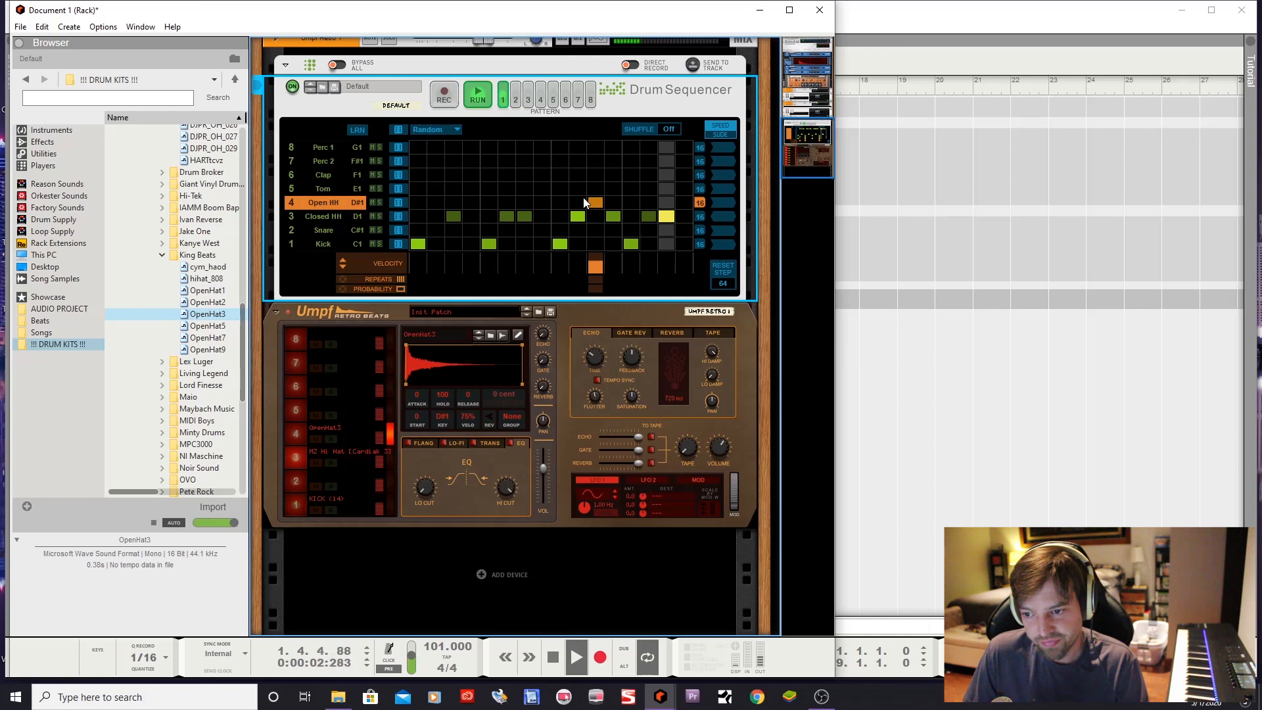
Audition the open hi-hat samples in the Living Legend and Lord Finesse folders
click(162, 373)
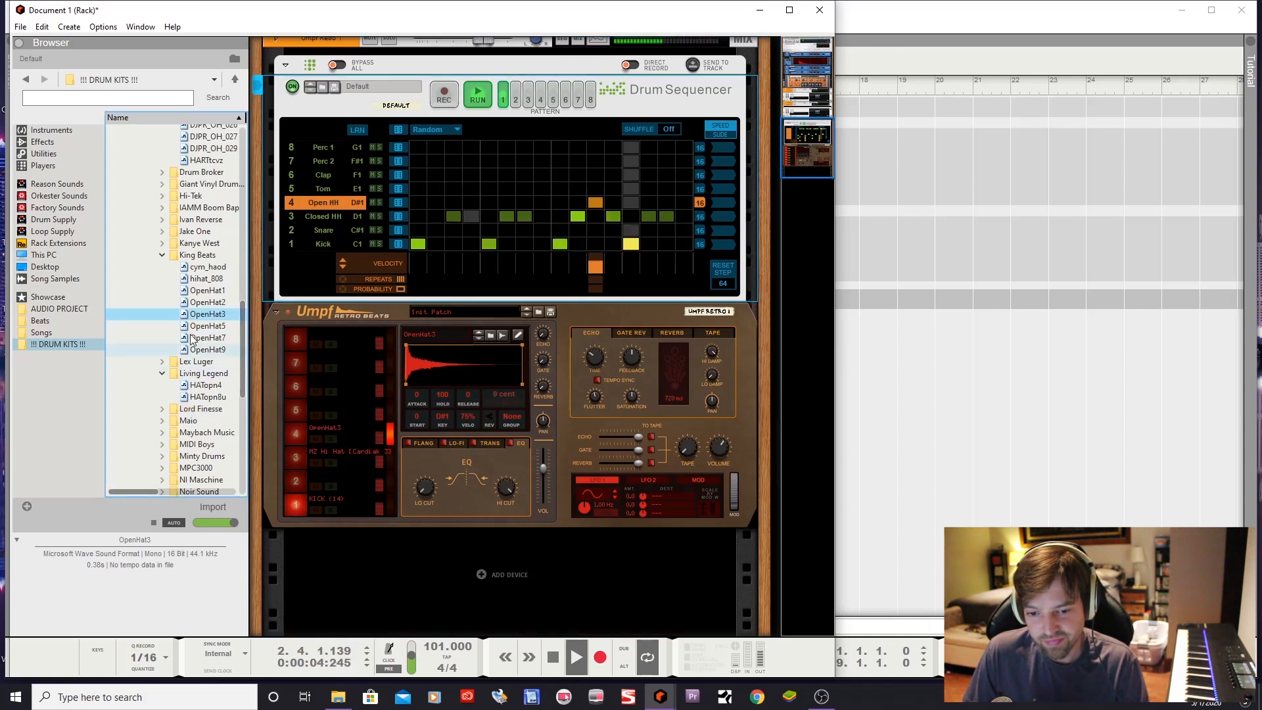
scroll(191, 342, down, 4)
click(197, 254)
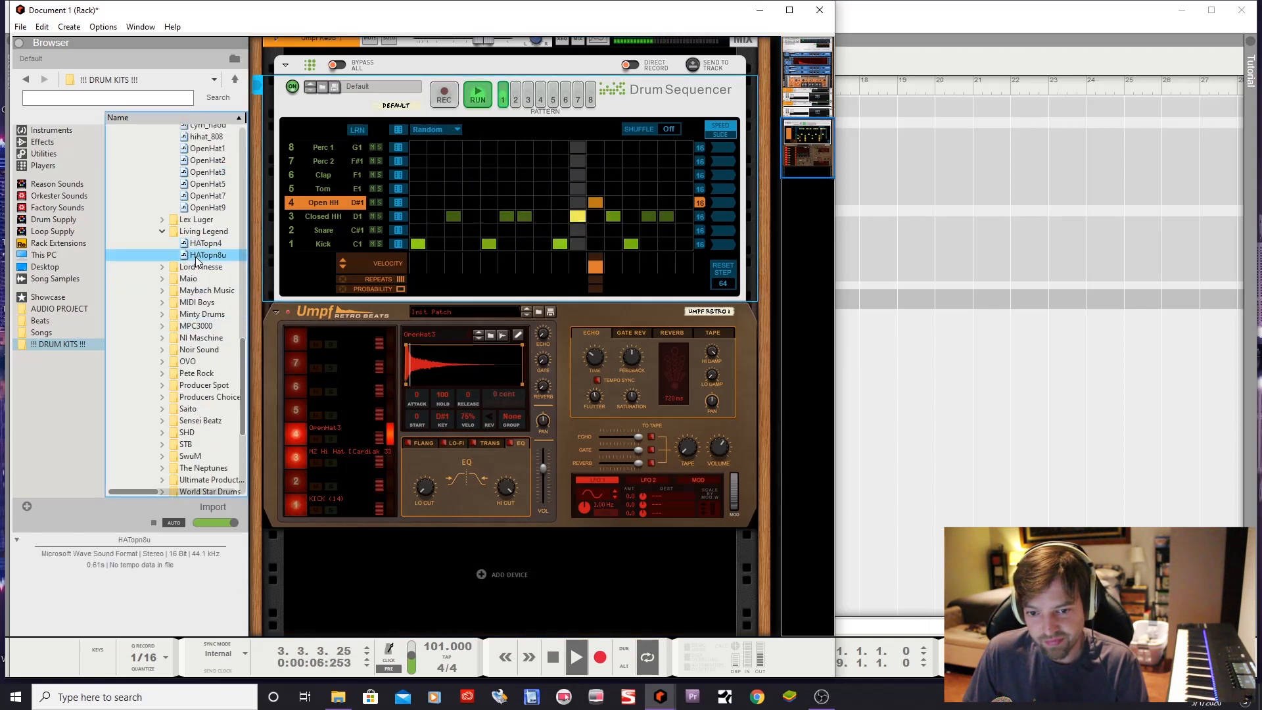
click(162, 267)
click(197, 278)
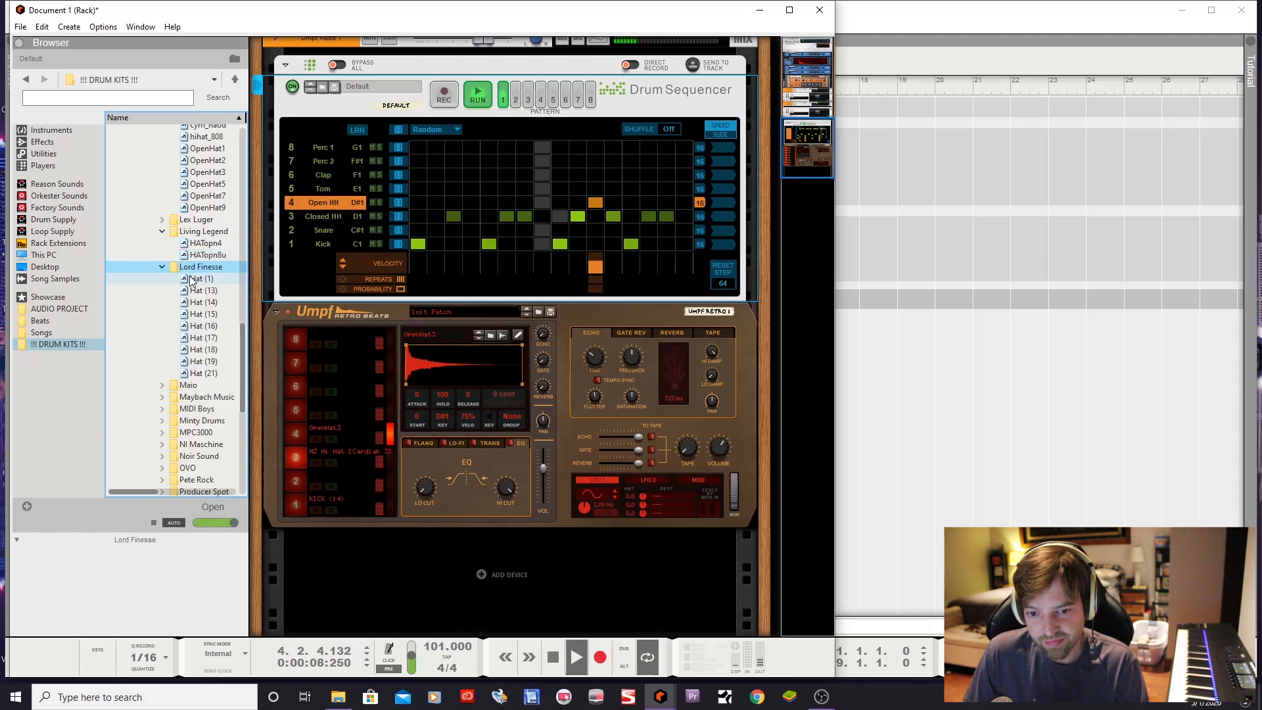
click(190, 293)
click(191, 304)
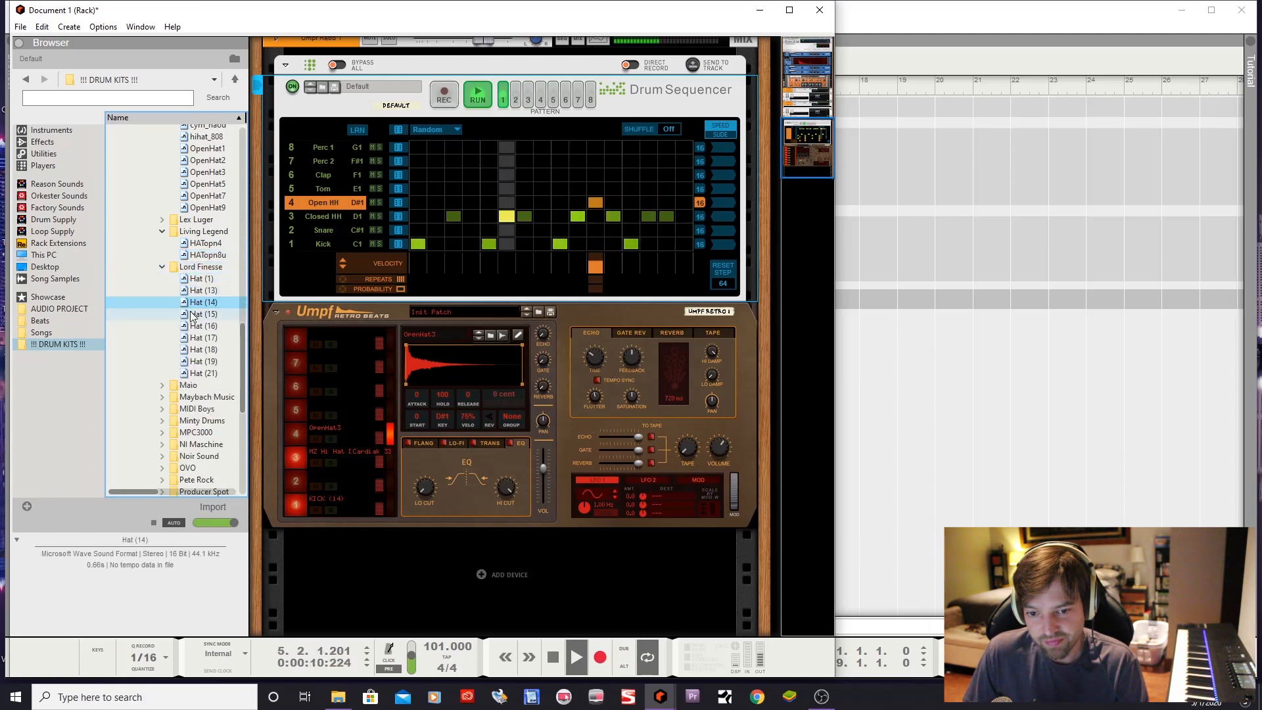
click(191, 316)
click(190, 328)
click(191, 339)
Load HH - Maio (Stereo Lover) from the Maio folder onto drum channel 4, replacing its open hat sample
click(162, 386)
scroll(191, 370, down, 3)
click(165, 302)
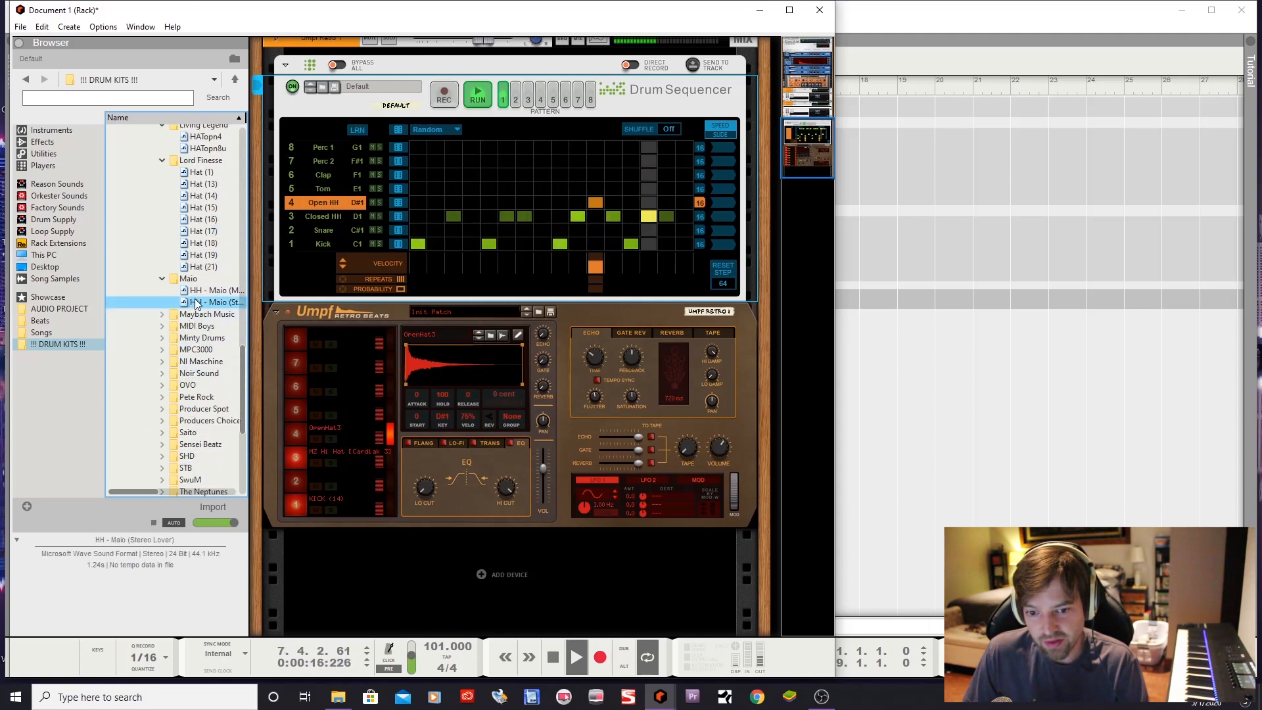
drag(196, 302, 349, 441)
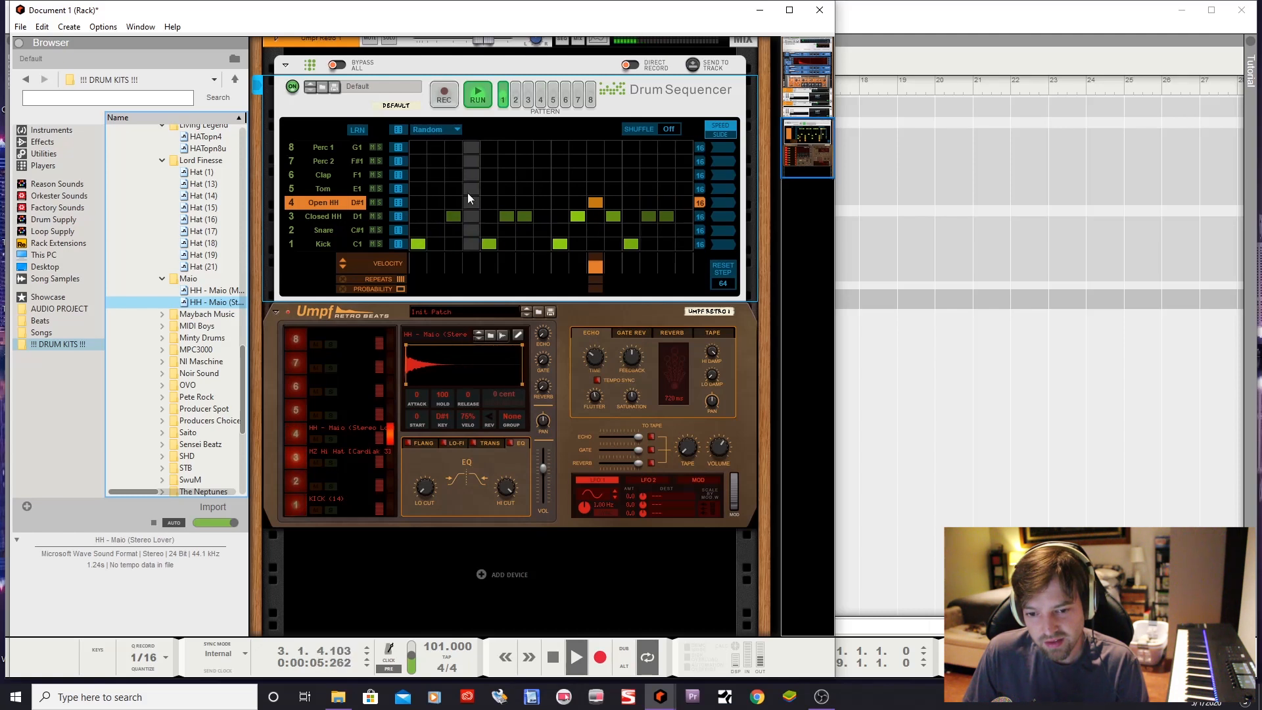
Load HH - Maio (Mama Bear) onto drum channel 4 and add an Open HH hit on step 15
click(214, 290)
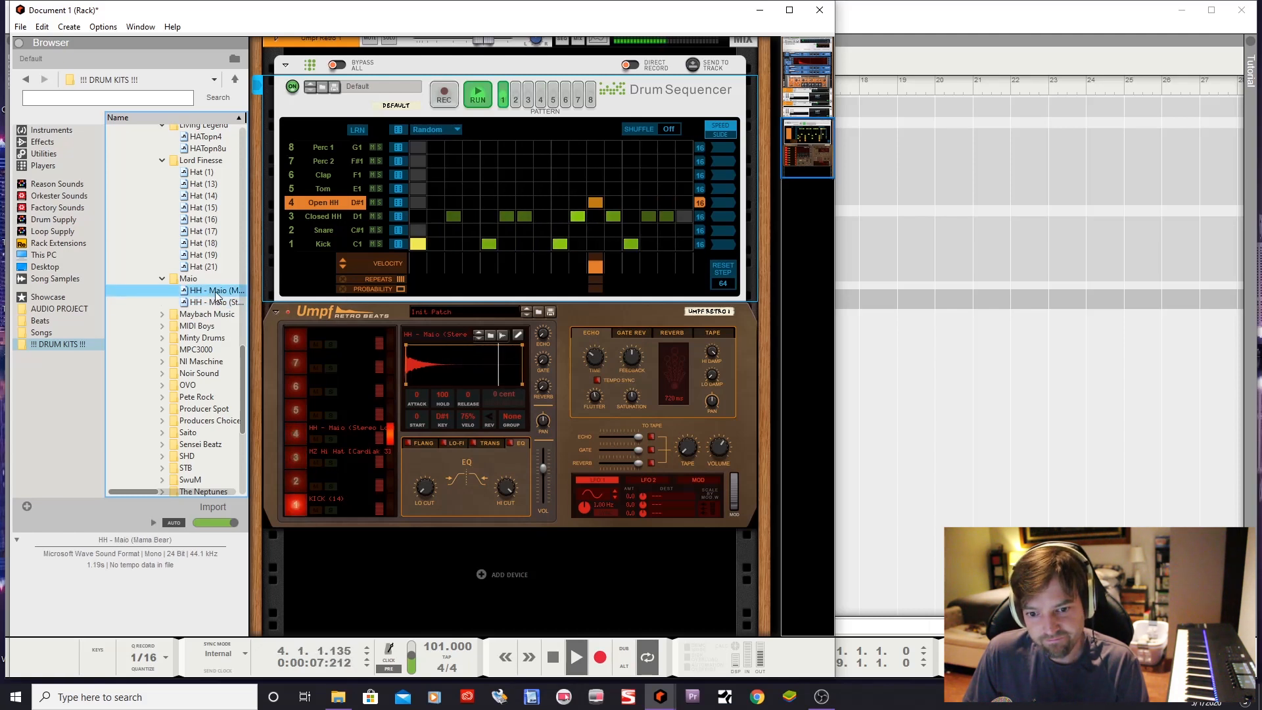
drag(214, 292, 514, 357)
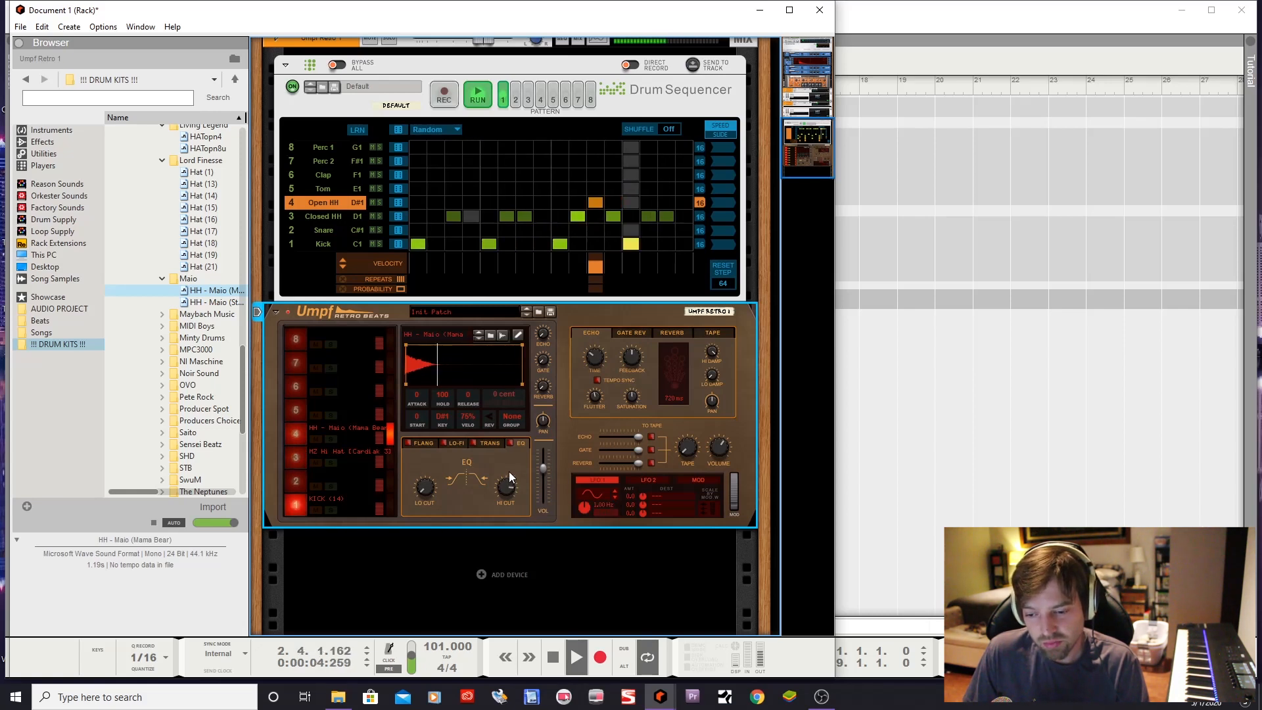
click(666, 203)
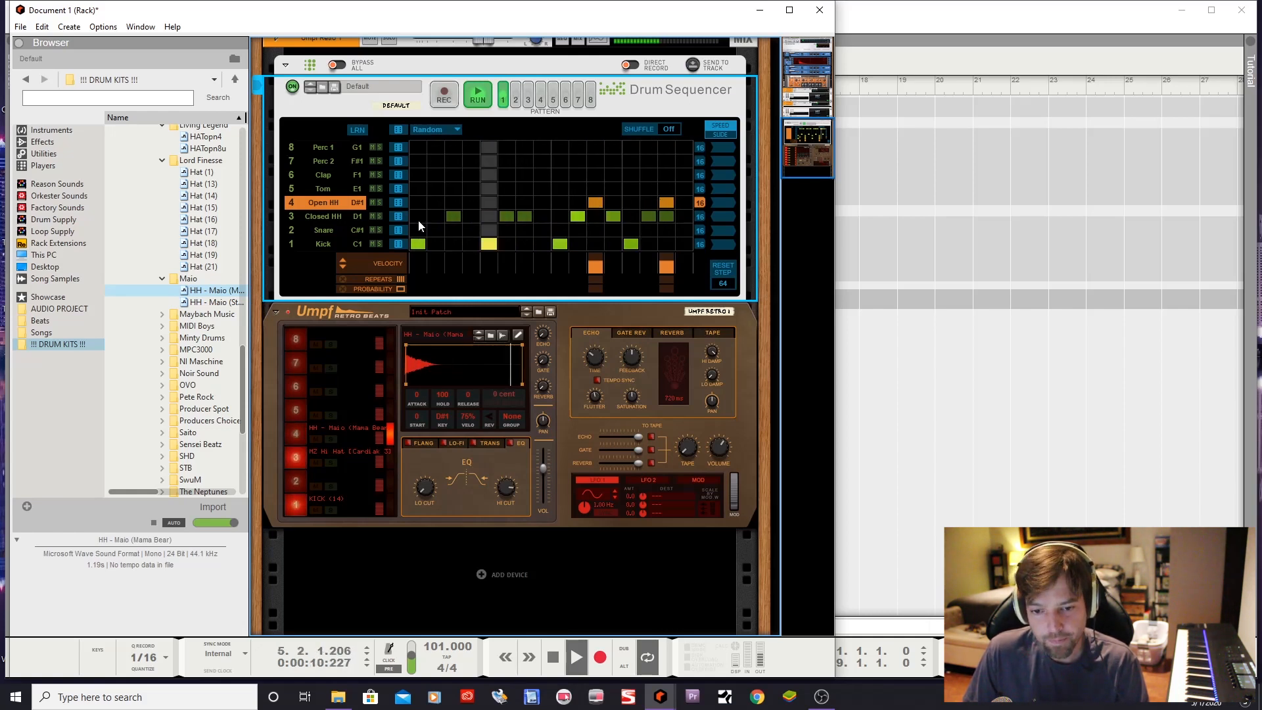
Set the Drum Sequencer's shuffle amount to 53%
drag(243, 370, 242, 343)
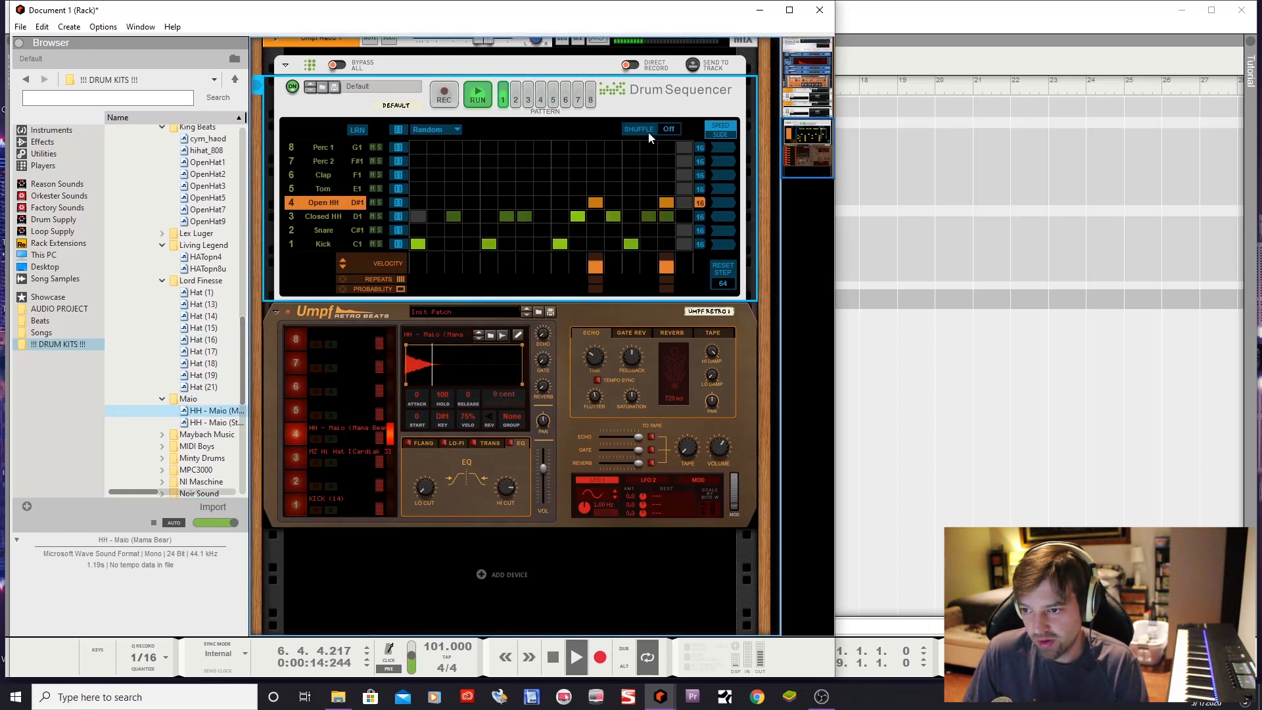
click(667, 129)
drag(673, 130, 676, 126)
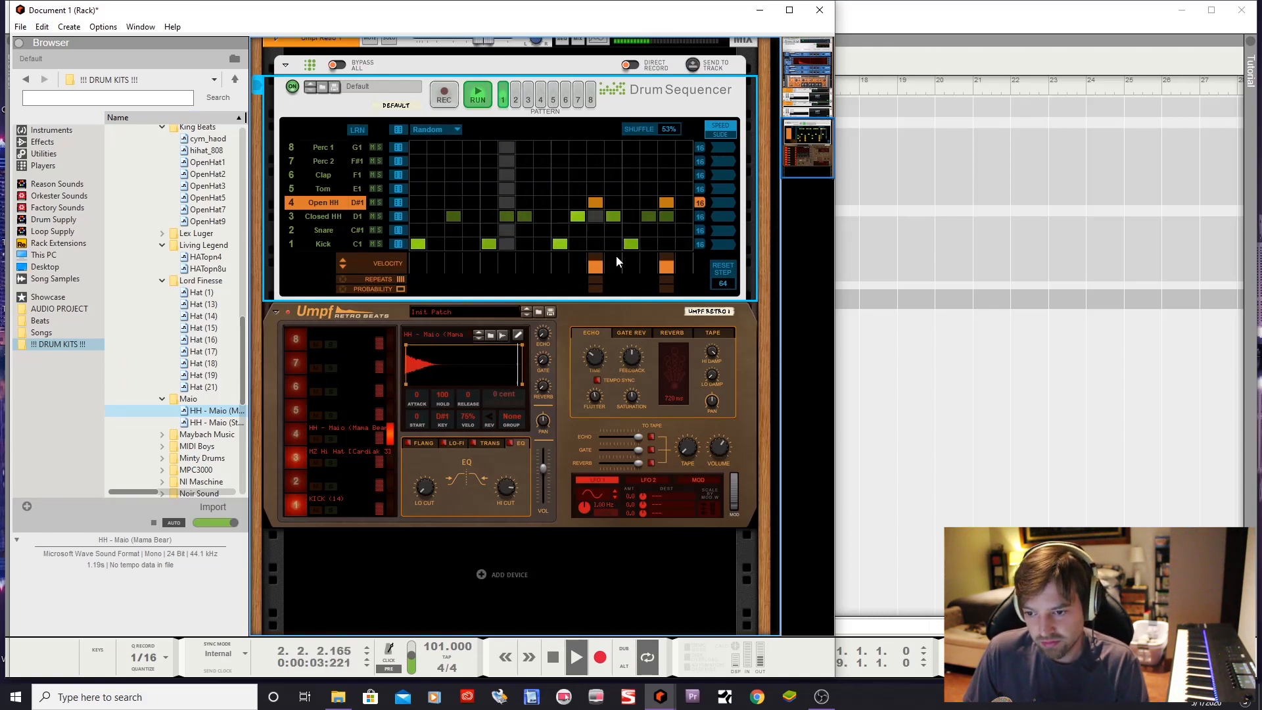
Rework the kick lane by adding hits on steps 4 and 7 and removing the hit on step 5
click(470, 243)
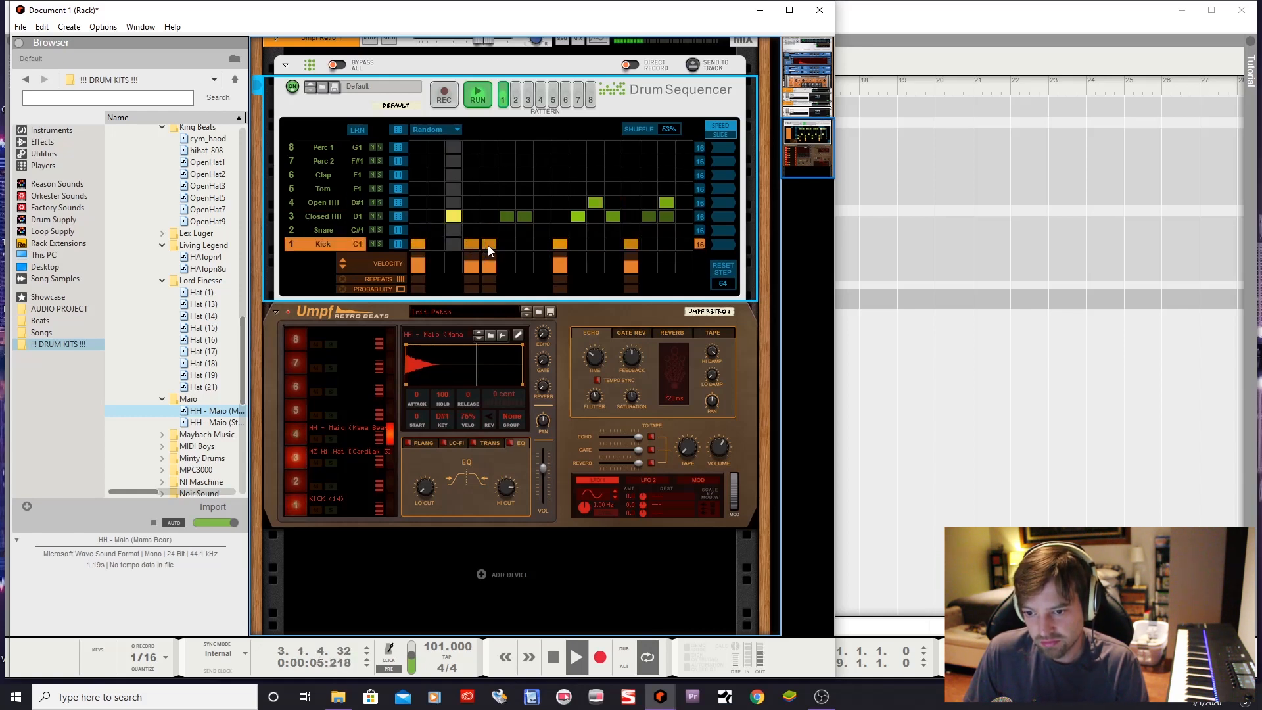
click(488, 244)
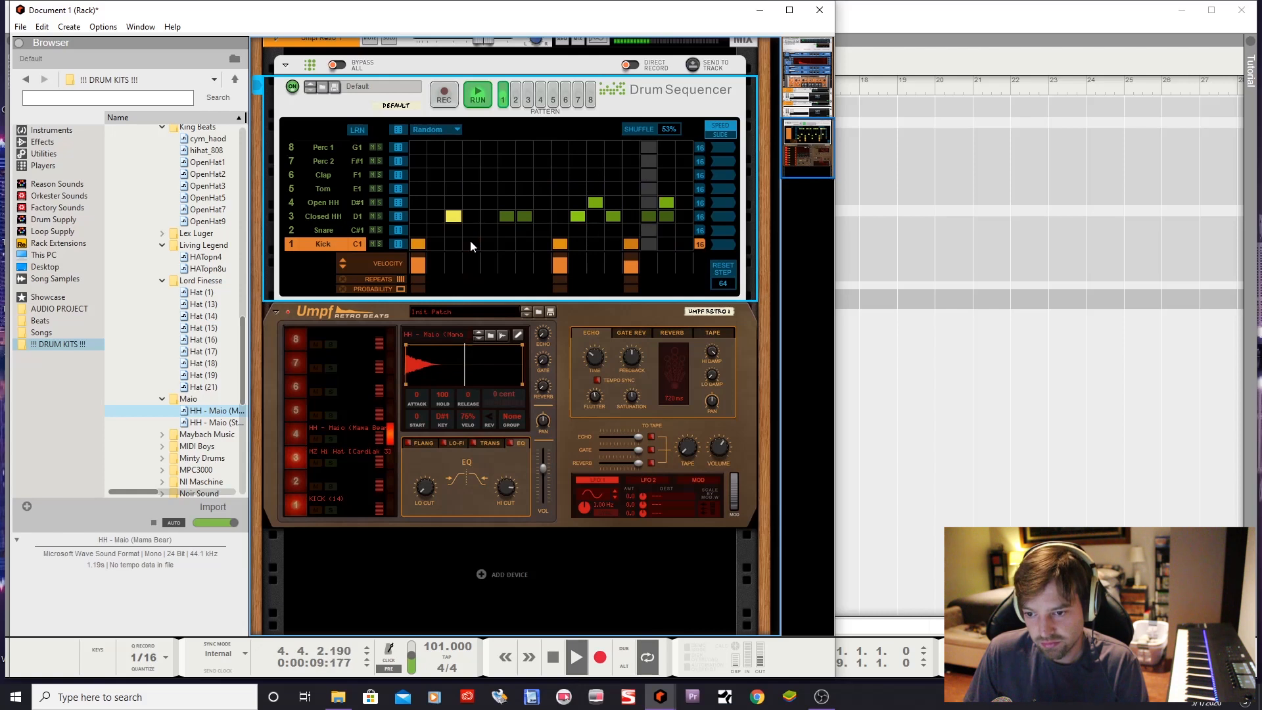
click(523, 244)
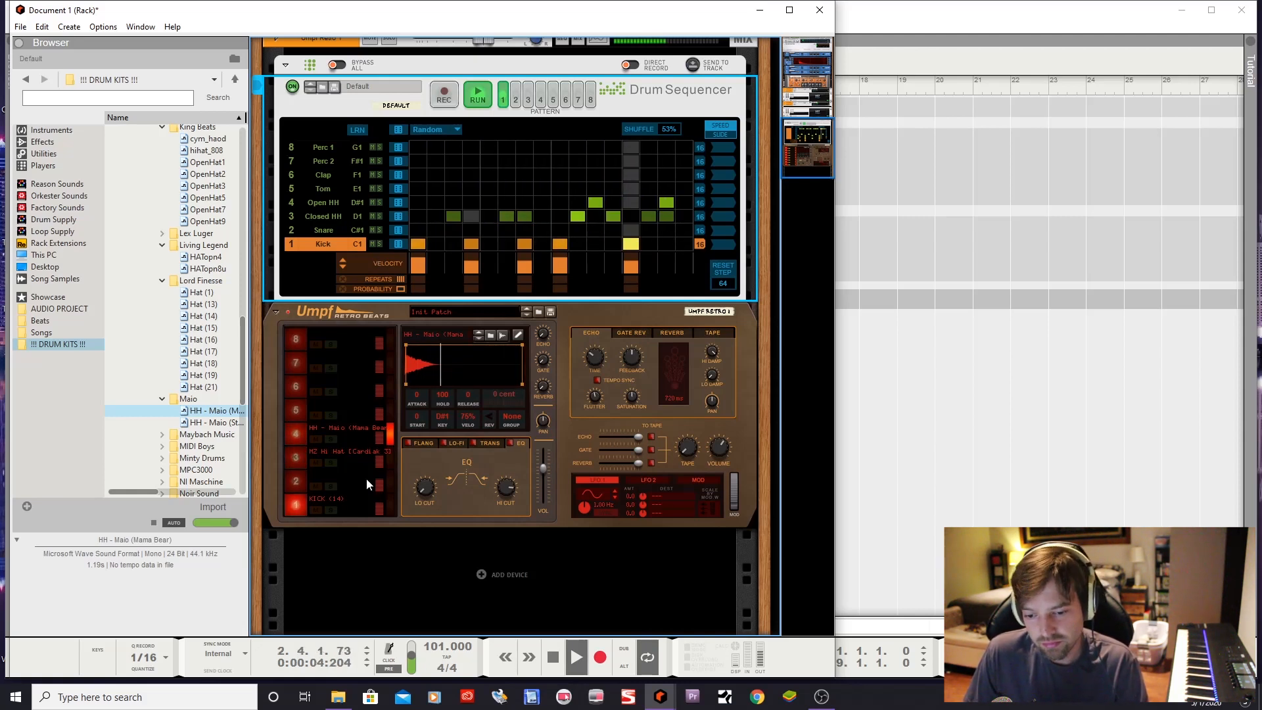
Open sample browsing for drum channel 1's kick and audition KICK (35)
click(390, 509)
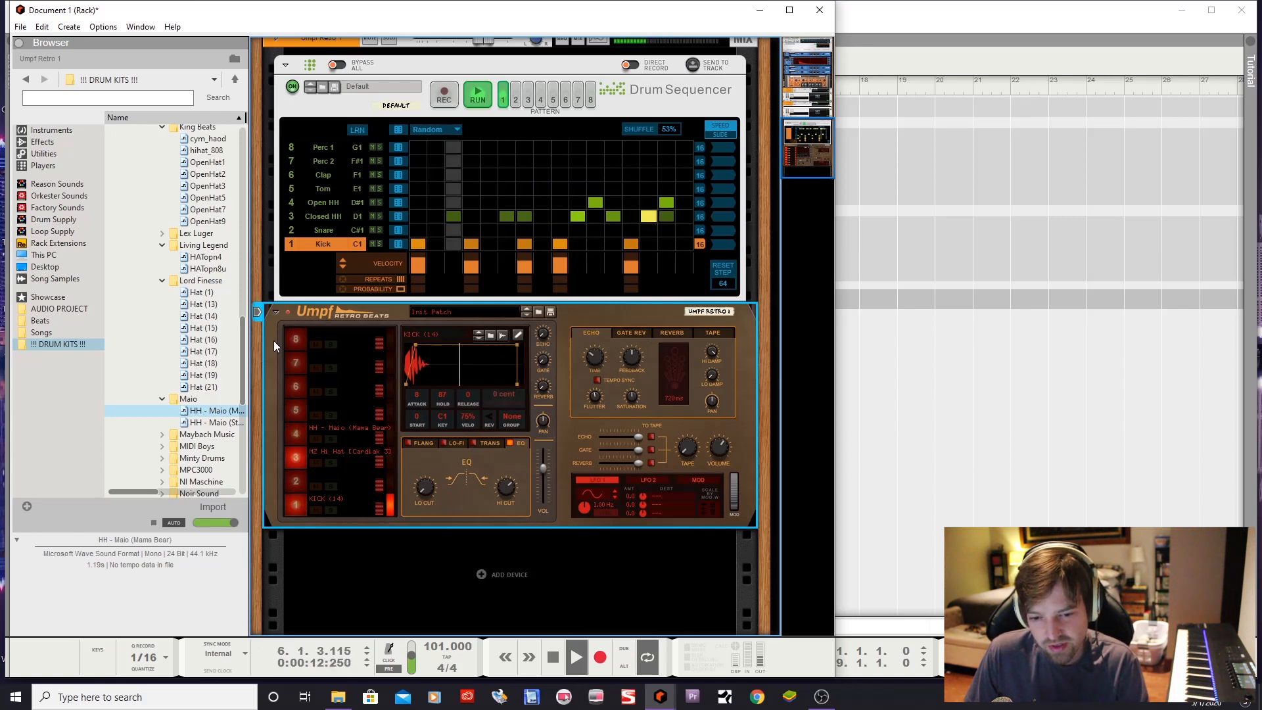
click(491, 335)
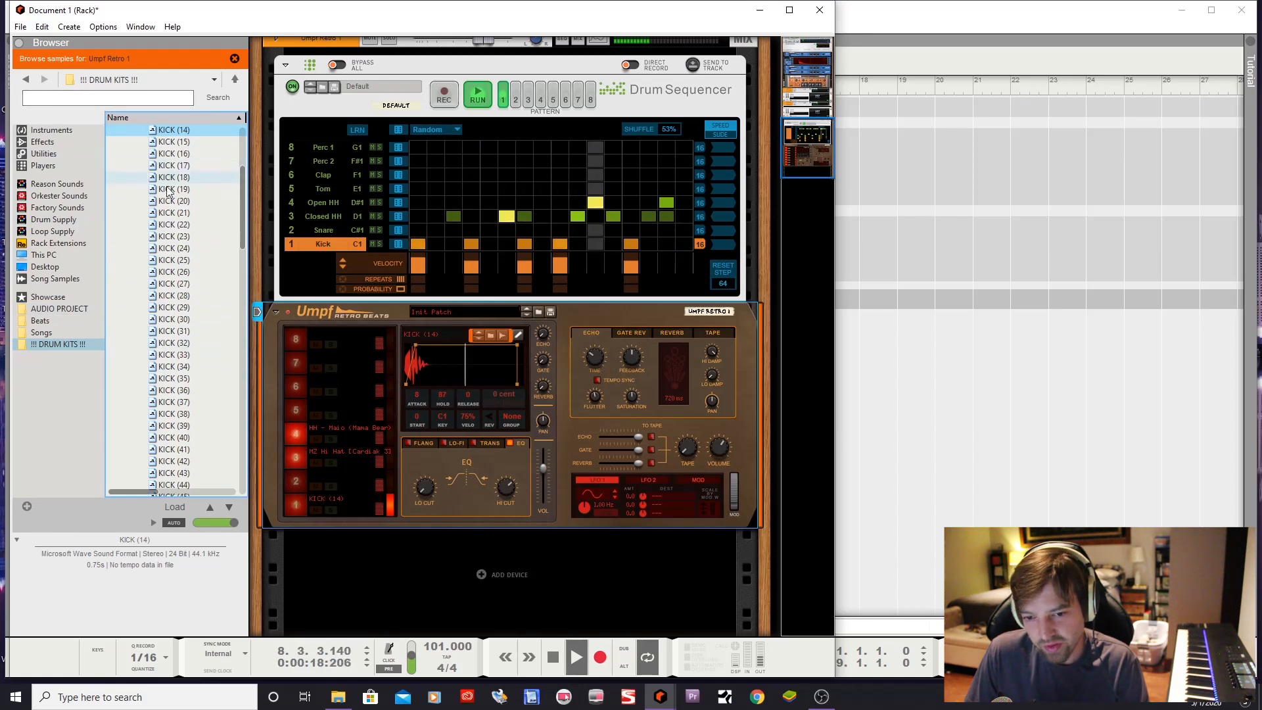
click(389, 476)
click(391, 504)
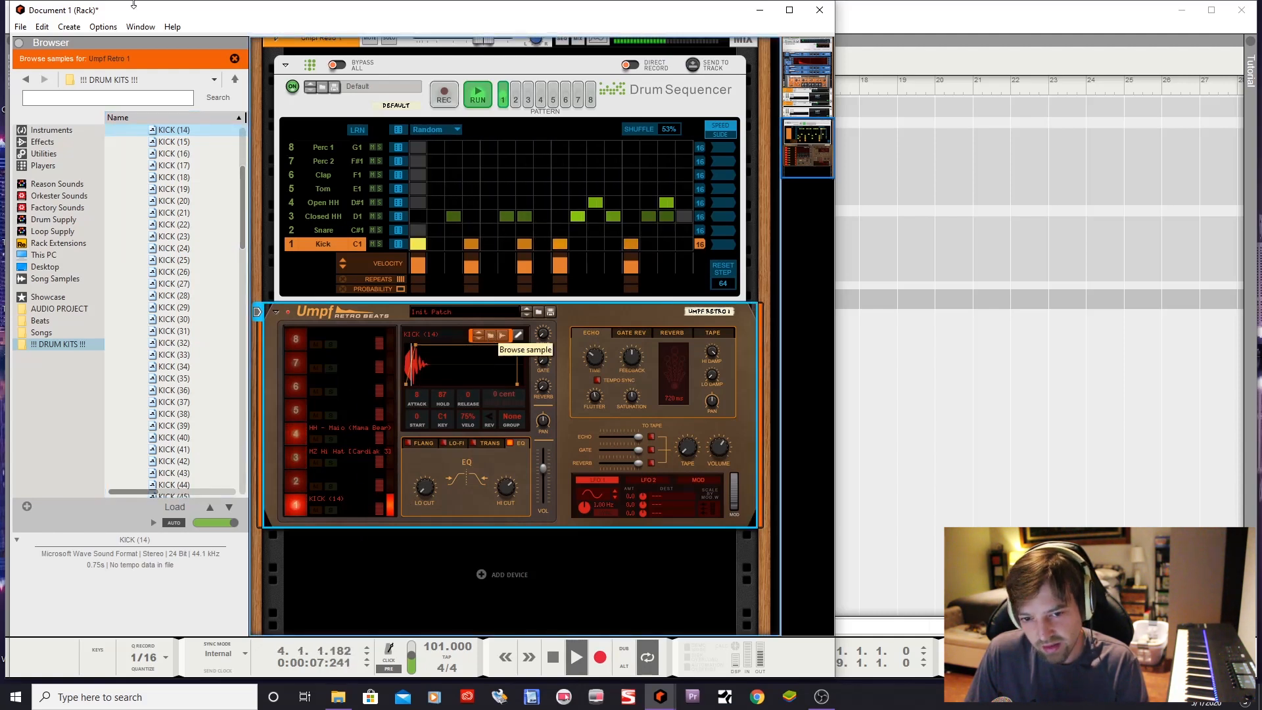
click(176, 378)
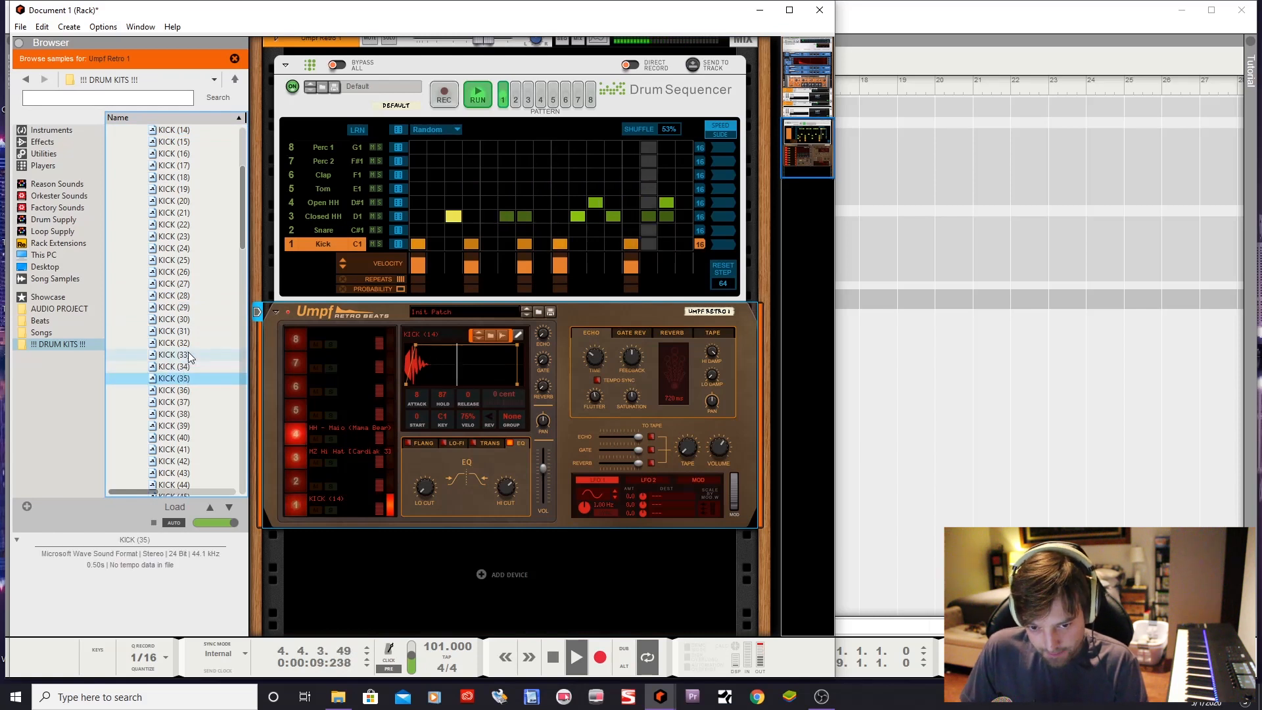
Advance drum channel 1 to KICK (16) and adjust the end of its amplitude envelope to a release of 7
click(478, 341)
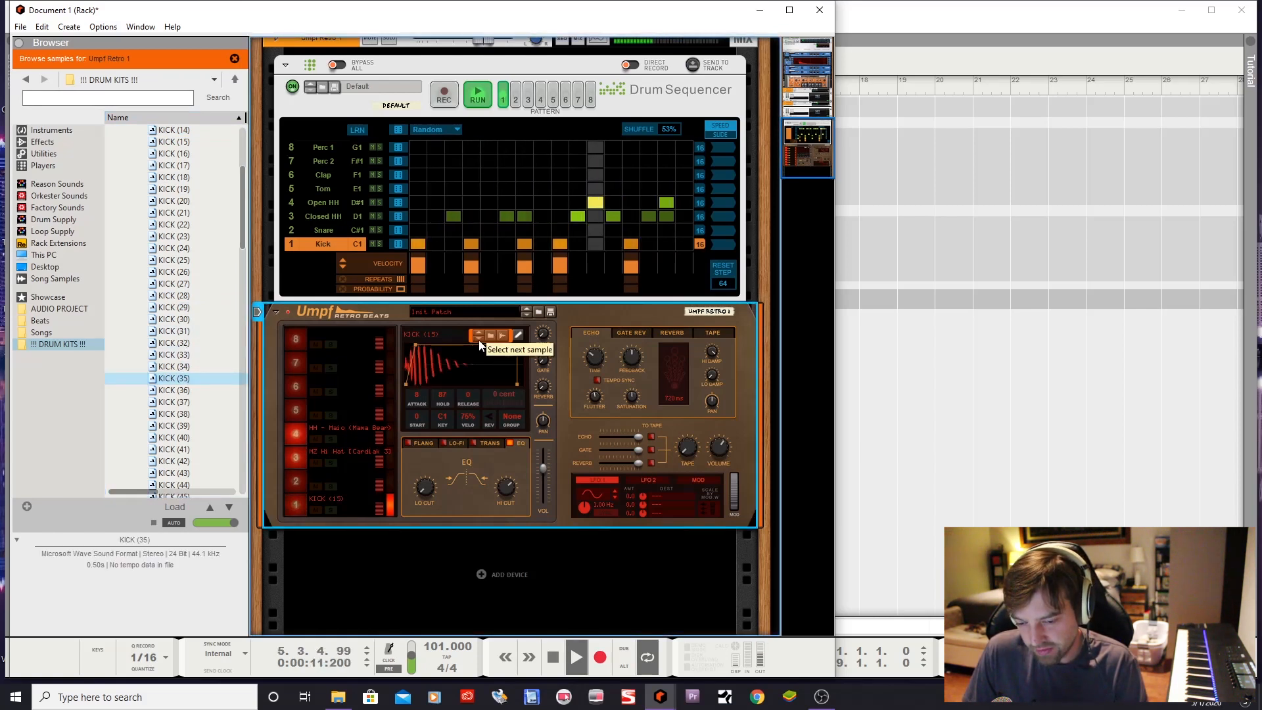
click(479, 340)
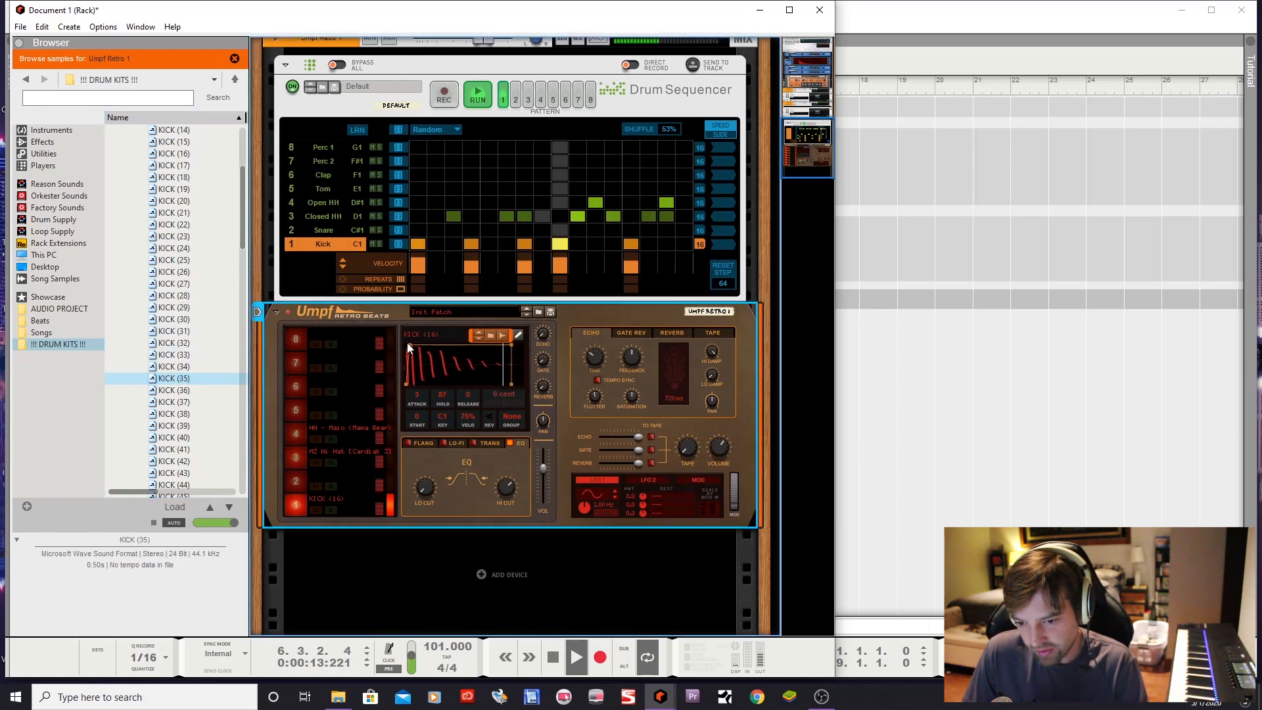
drag(507, 385, 518, 389)
Step through the following kick samples on drum channel 1 and settle on KICK (22)
click(480, 341)
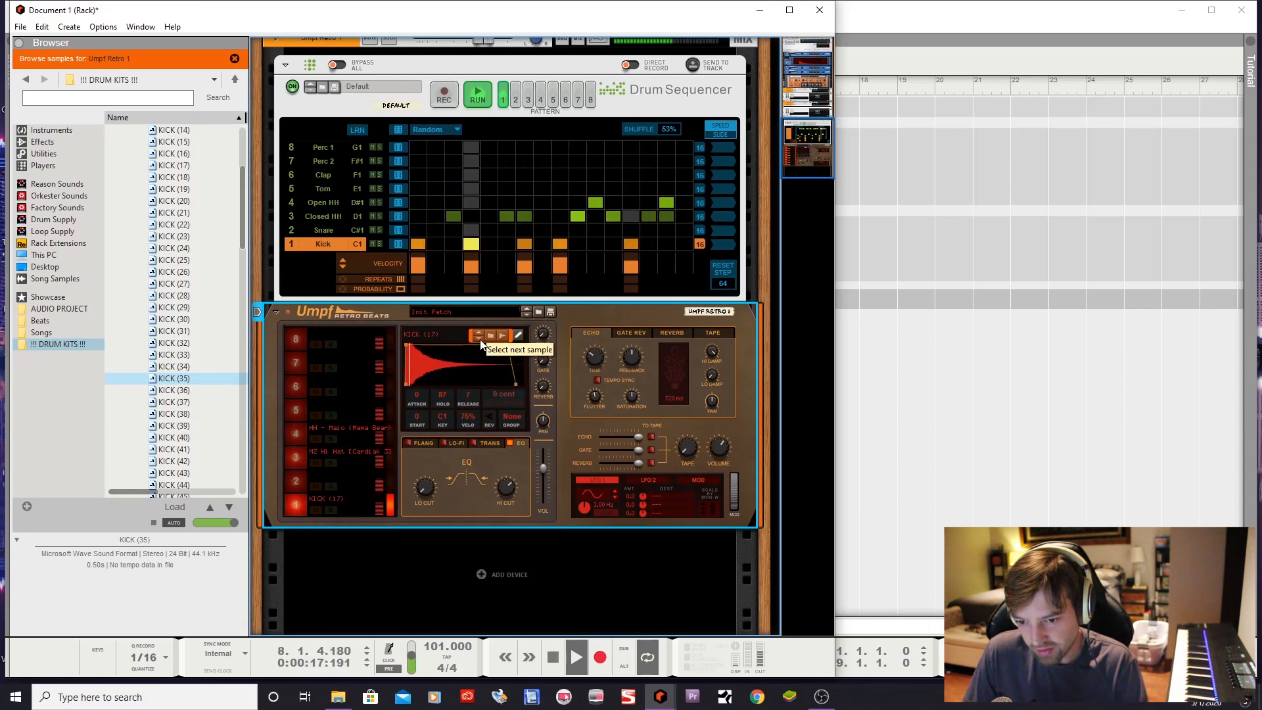
click(480, 341)
click(481, 341)
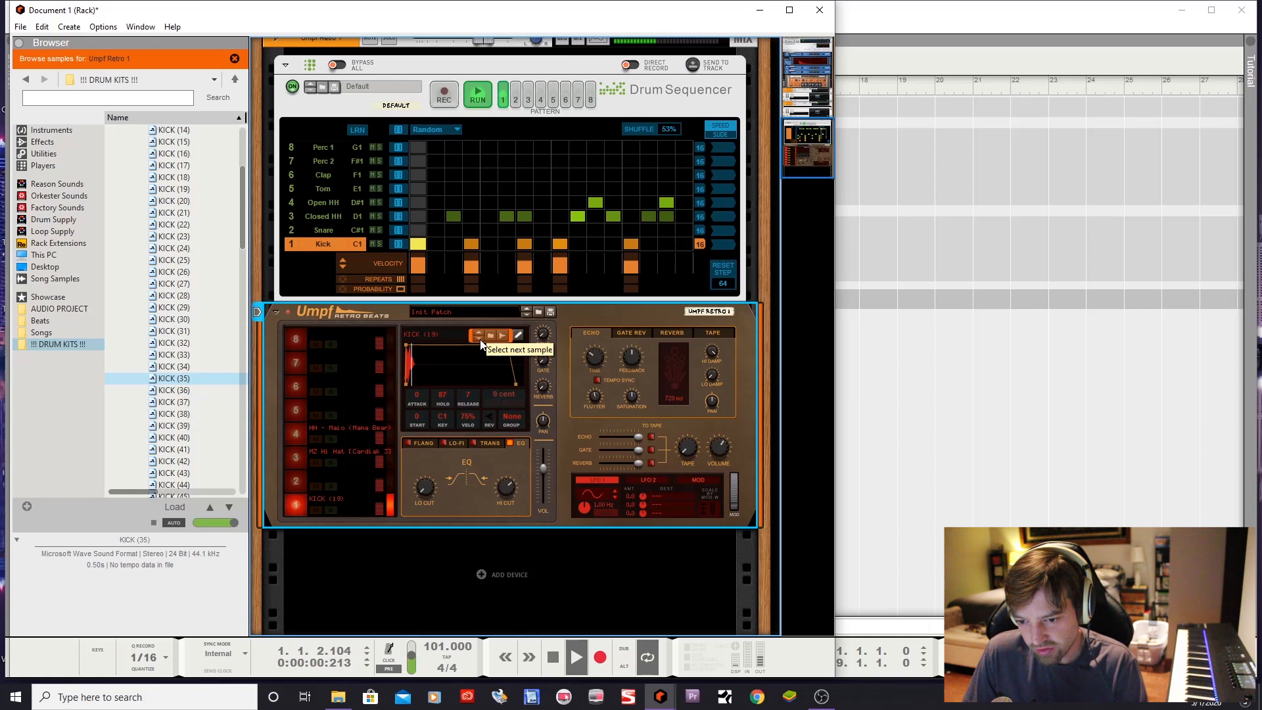
click(480, 341)
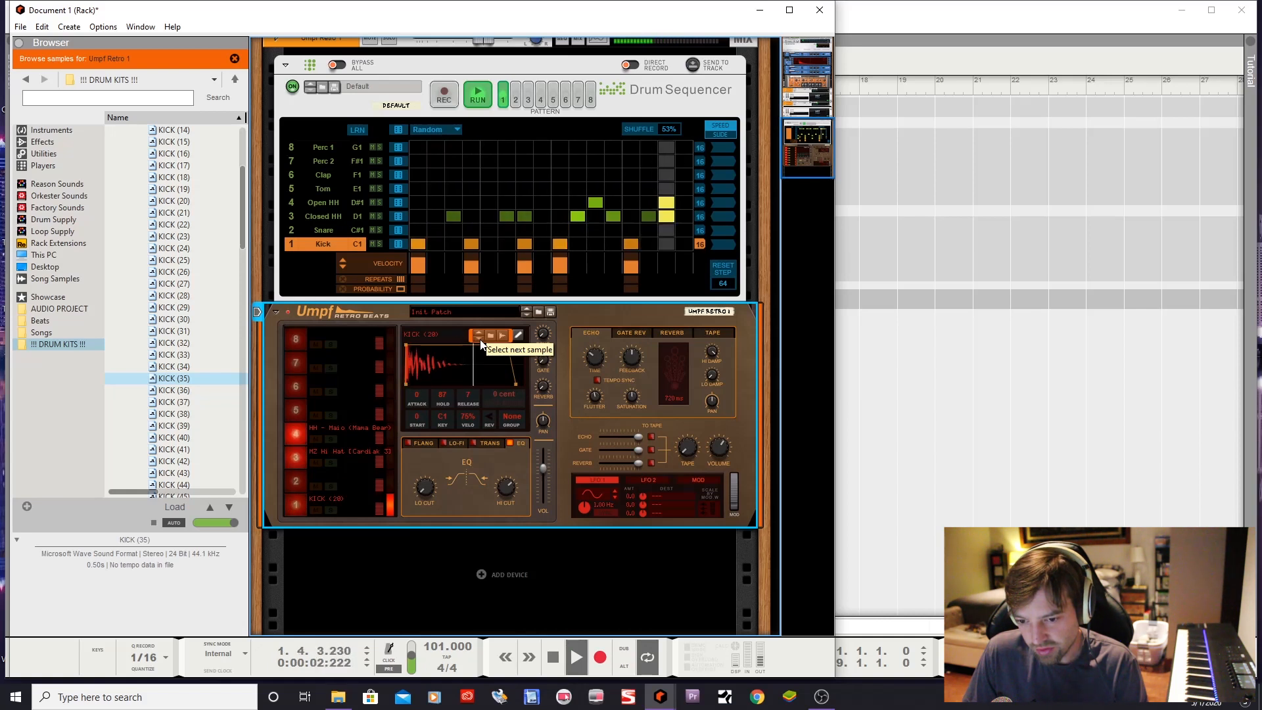
click(480, 341)
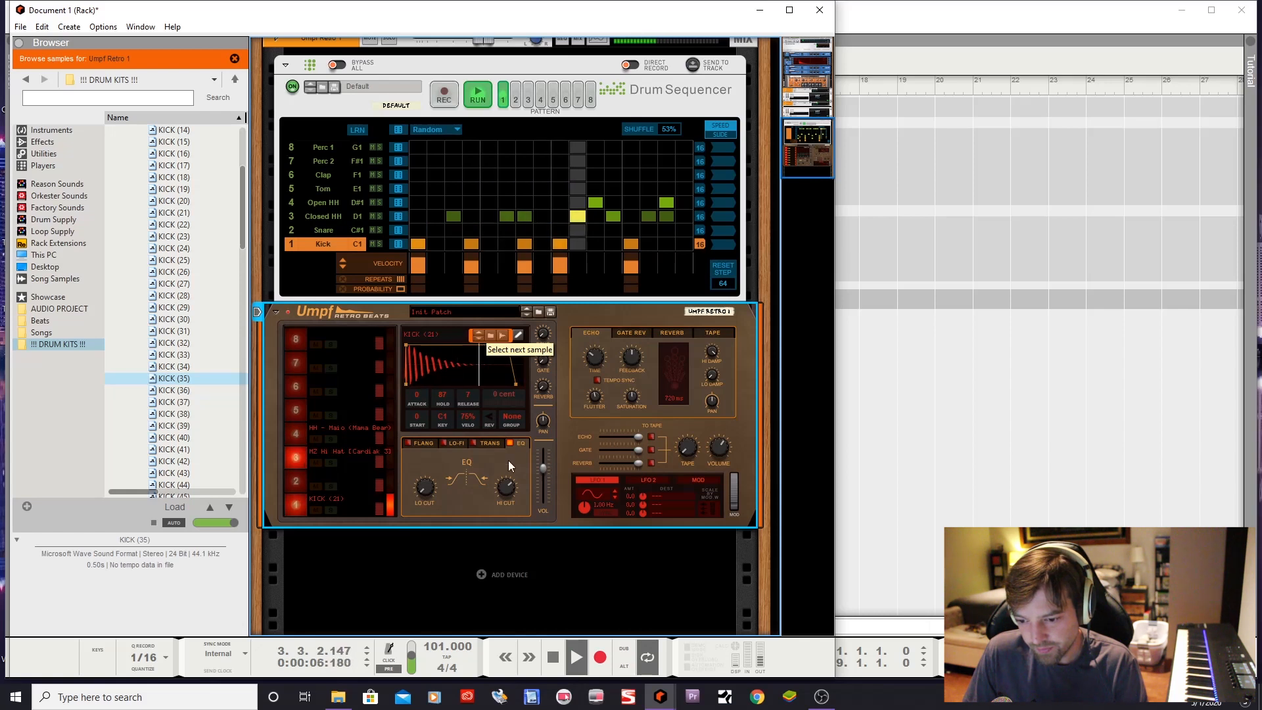
click(478, 340)
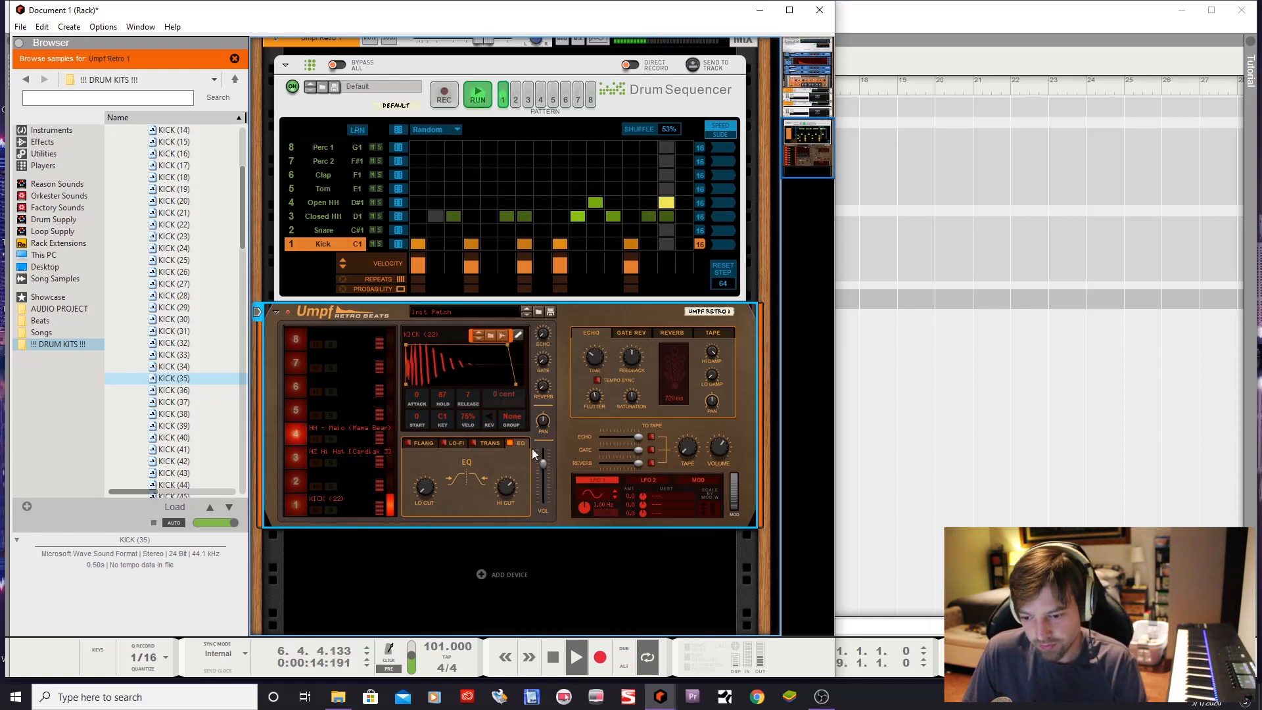
Try the EQ high and low cut and the Lo-Fi and Trans insert effects on the kick
mouse_move(509, 485)
mouse_down()
mouse_move(503, 518)
mouse_move(512, 464)
mouse_up()
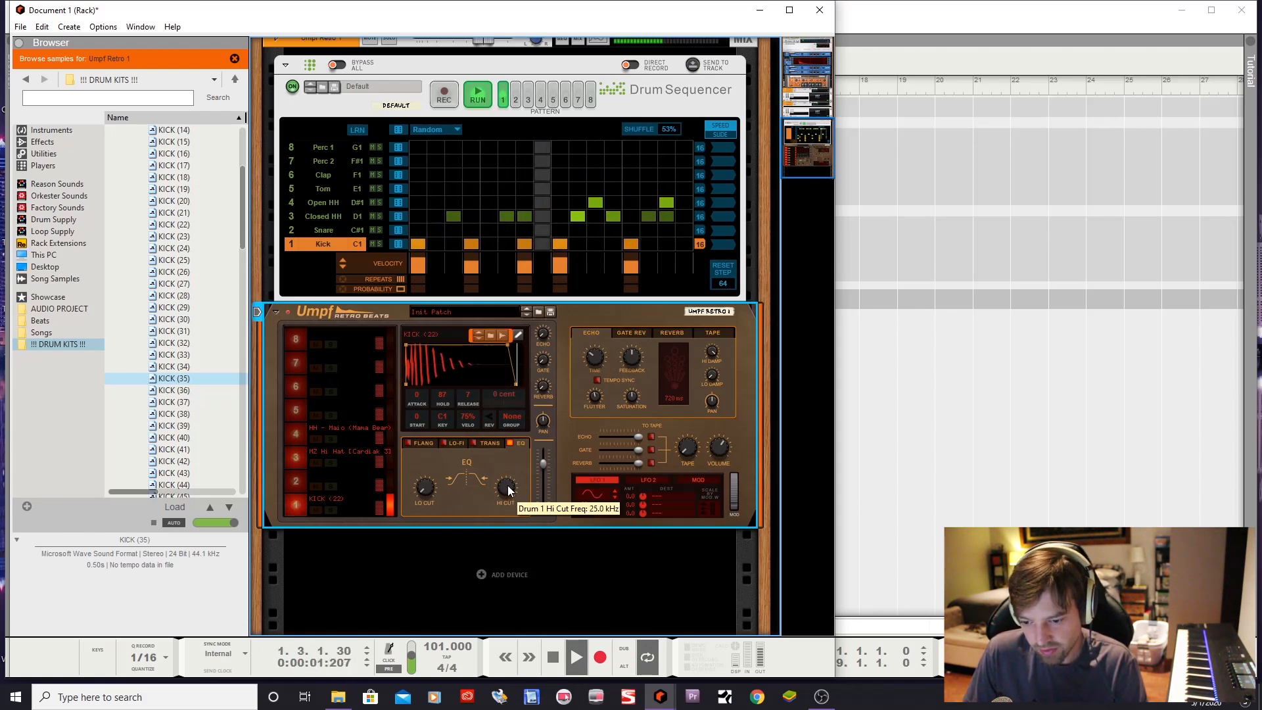
drag(507, 497, 491, 480)
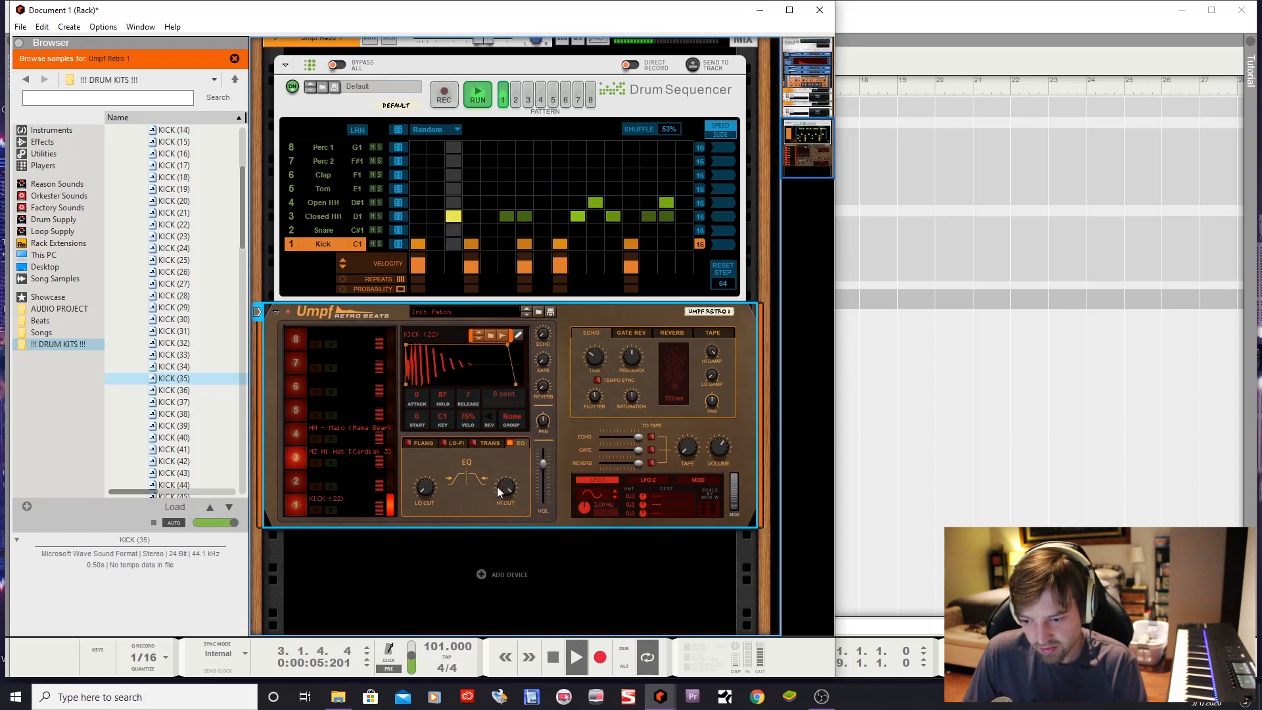
drag(431, 440, 421, 493)
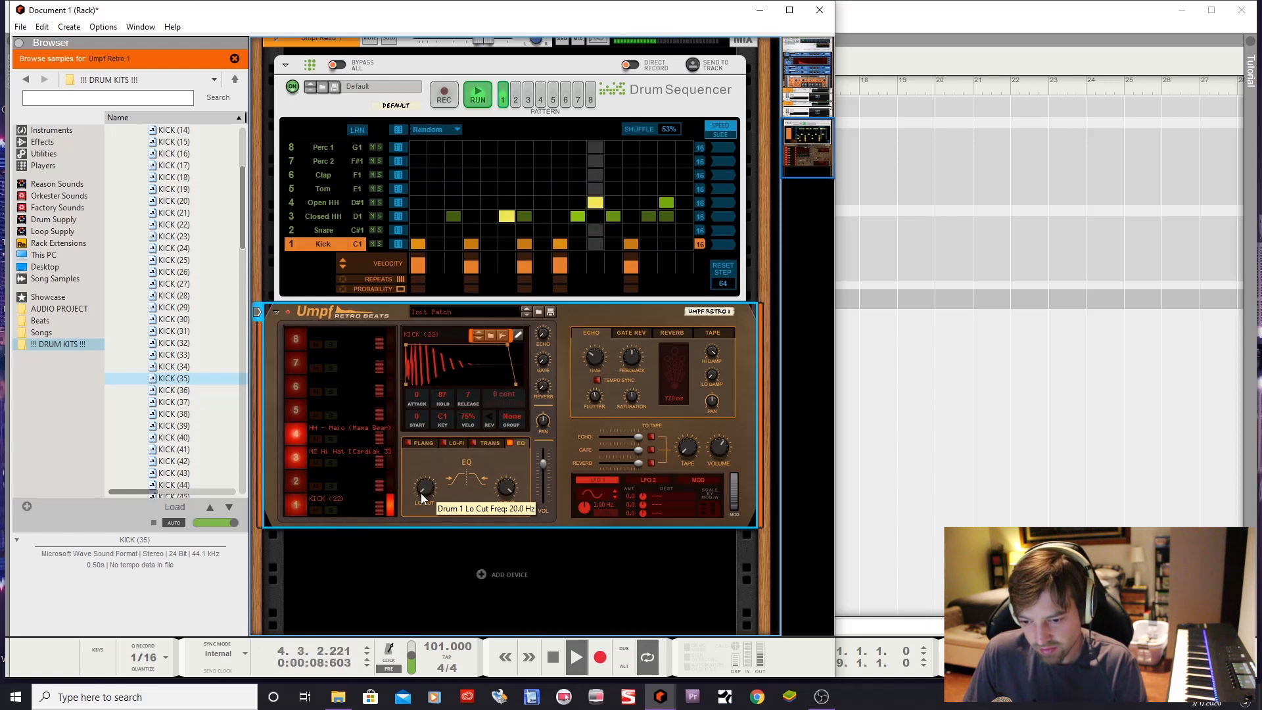
click(444, 443)
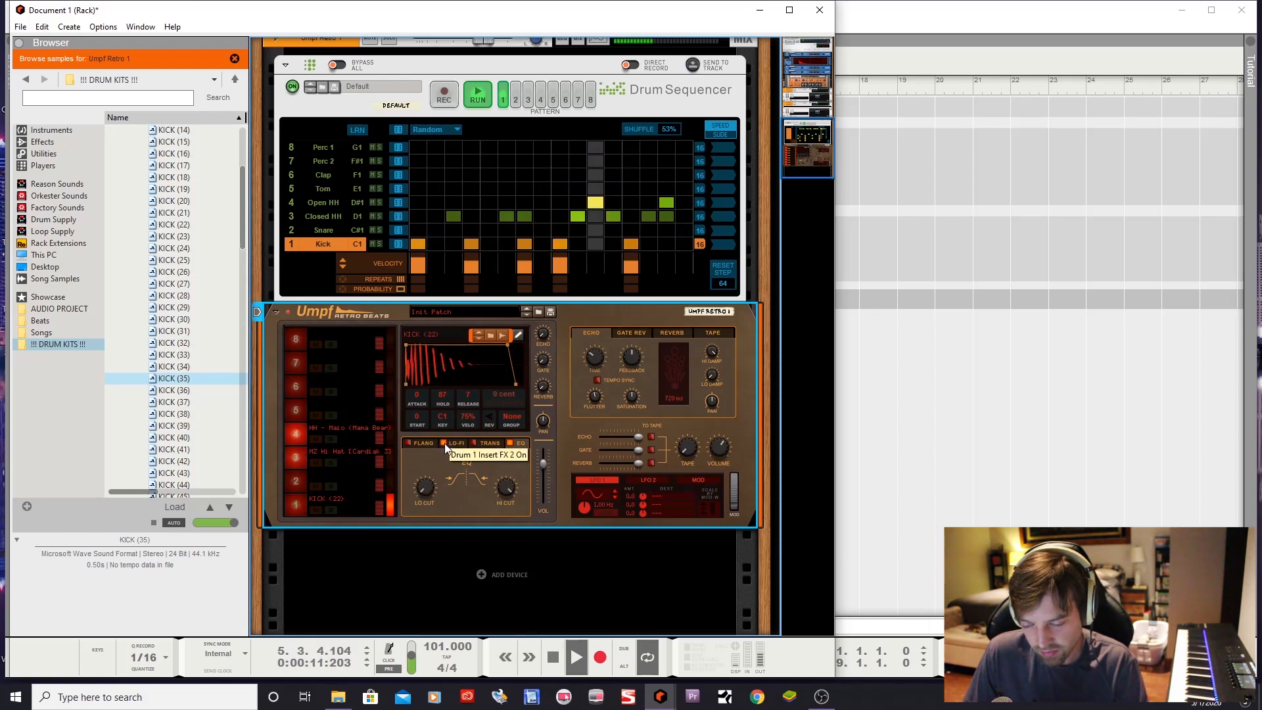
click(473, 444)
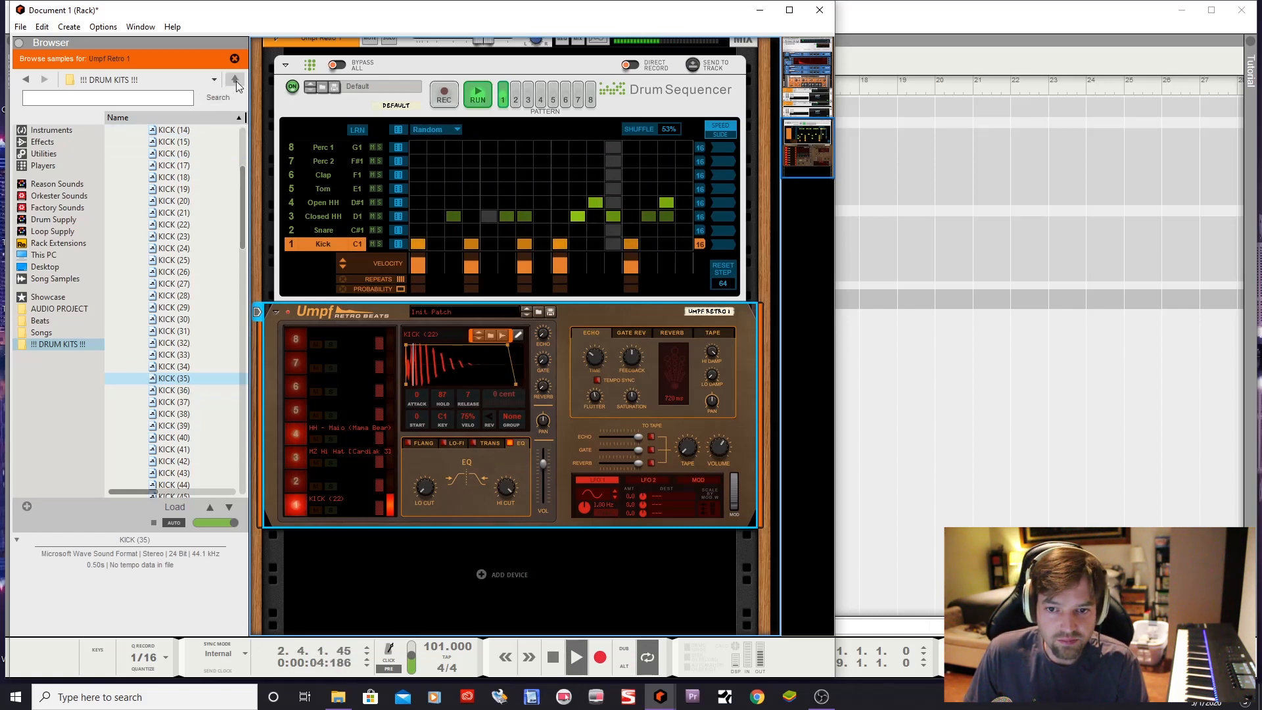
Stop playback, then collapse the kick samples and open the DILLZEDD drum kit folder inside Snare
click(553, 656)
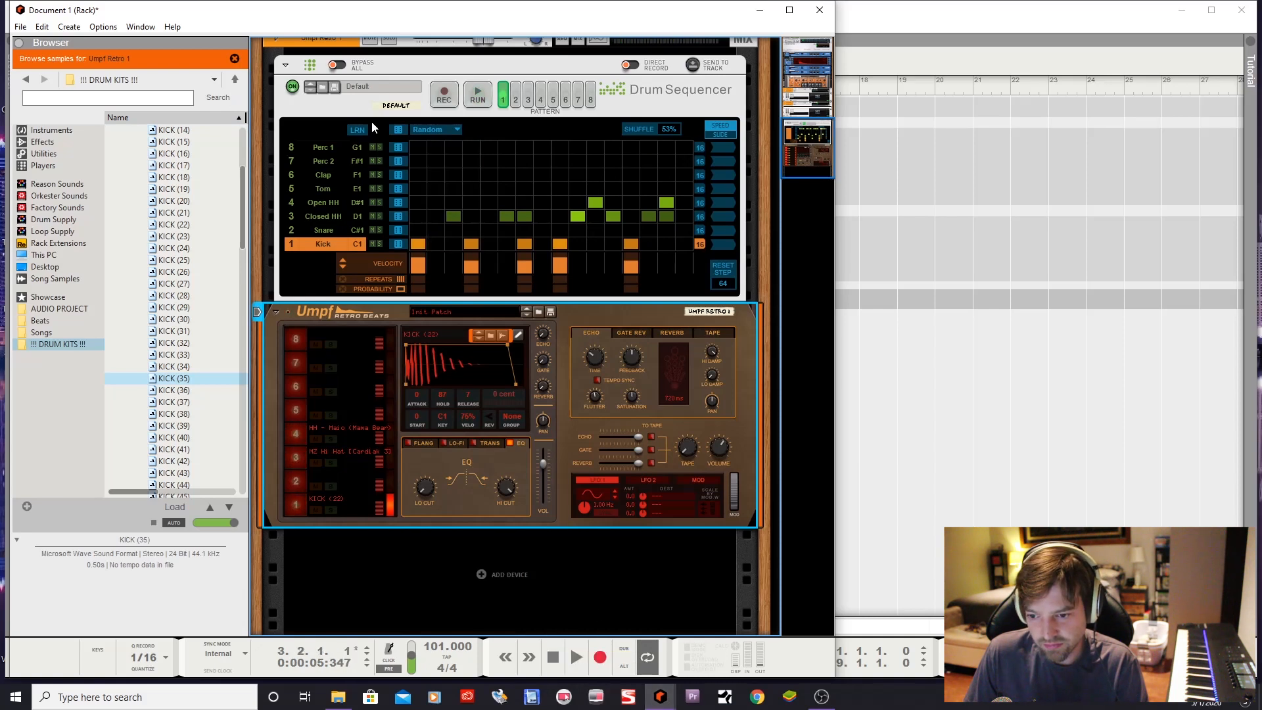
drag(242, 215, 242, 156)
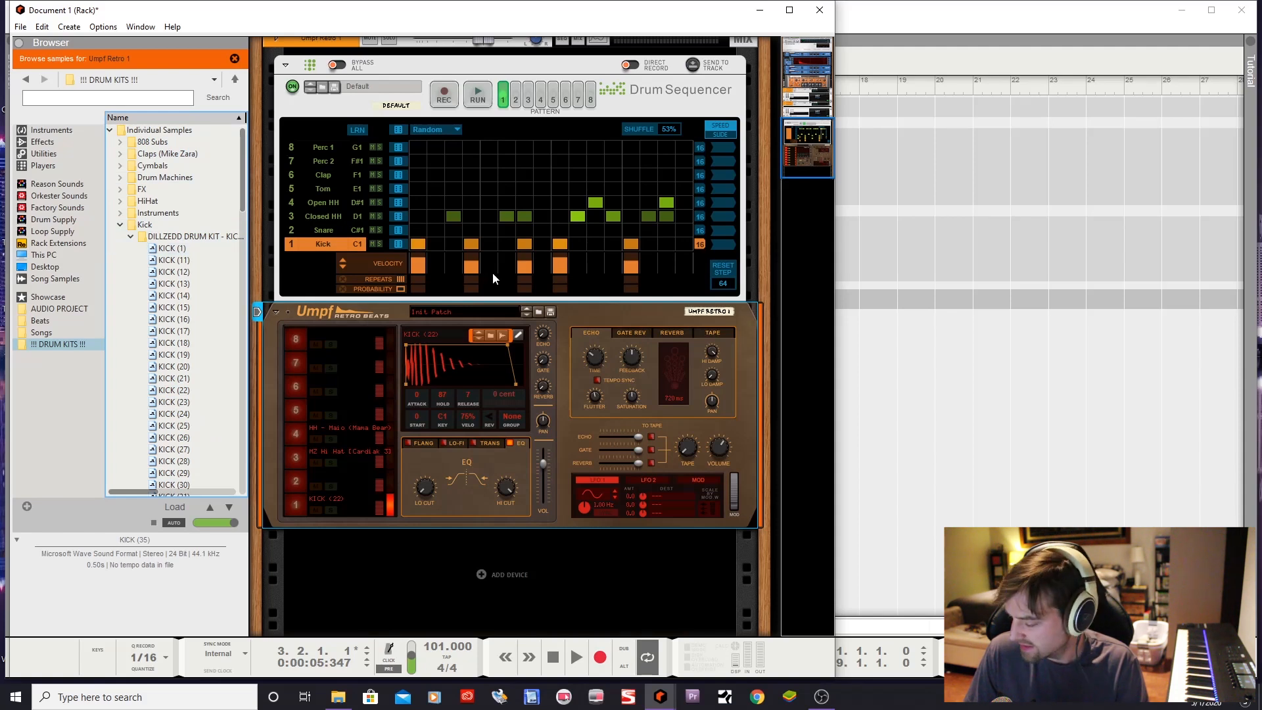
click(129, 237)
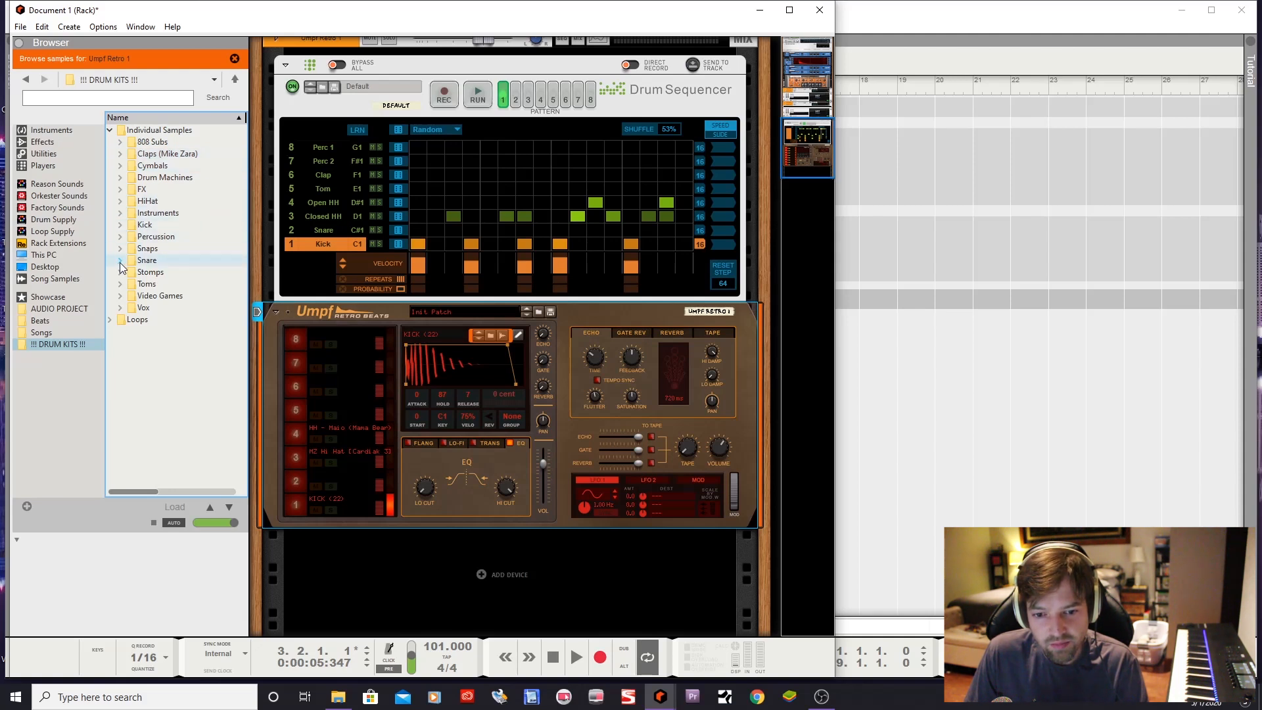
click(131, 284)
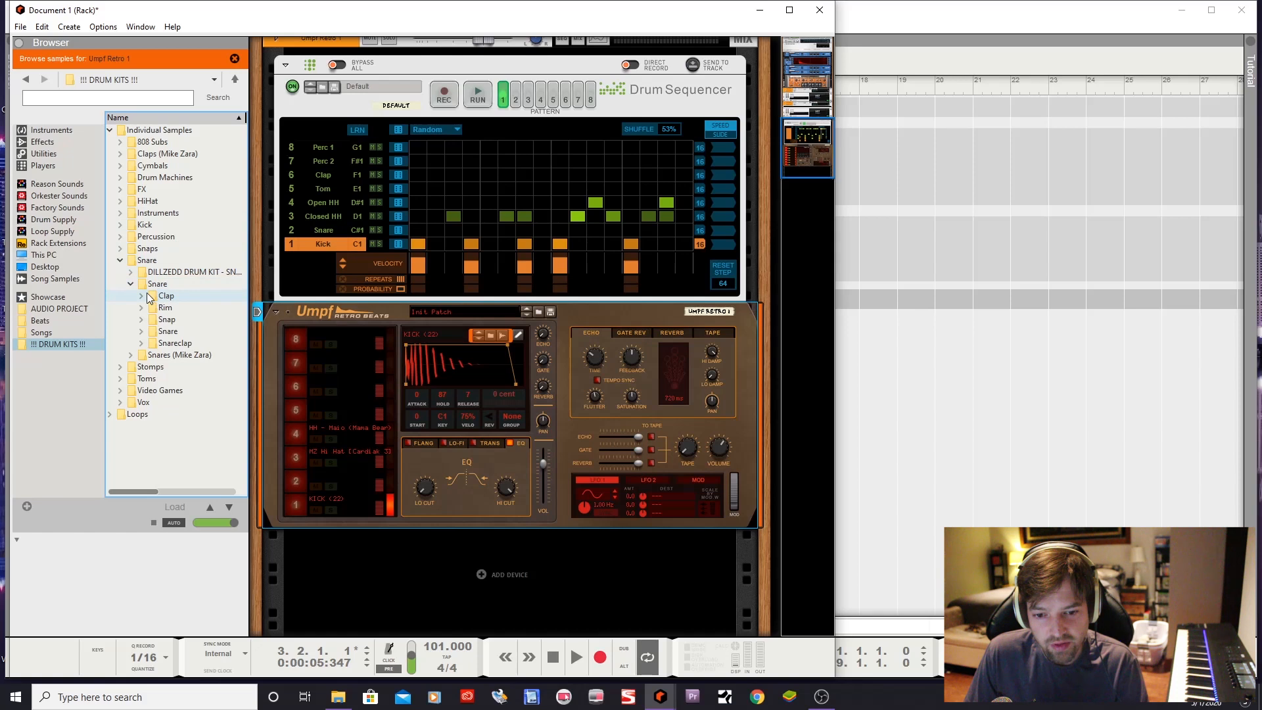
click(130, 272)
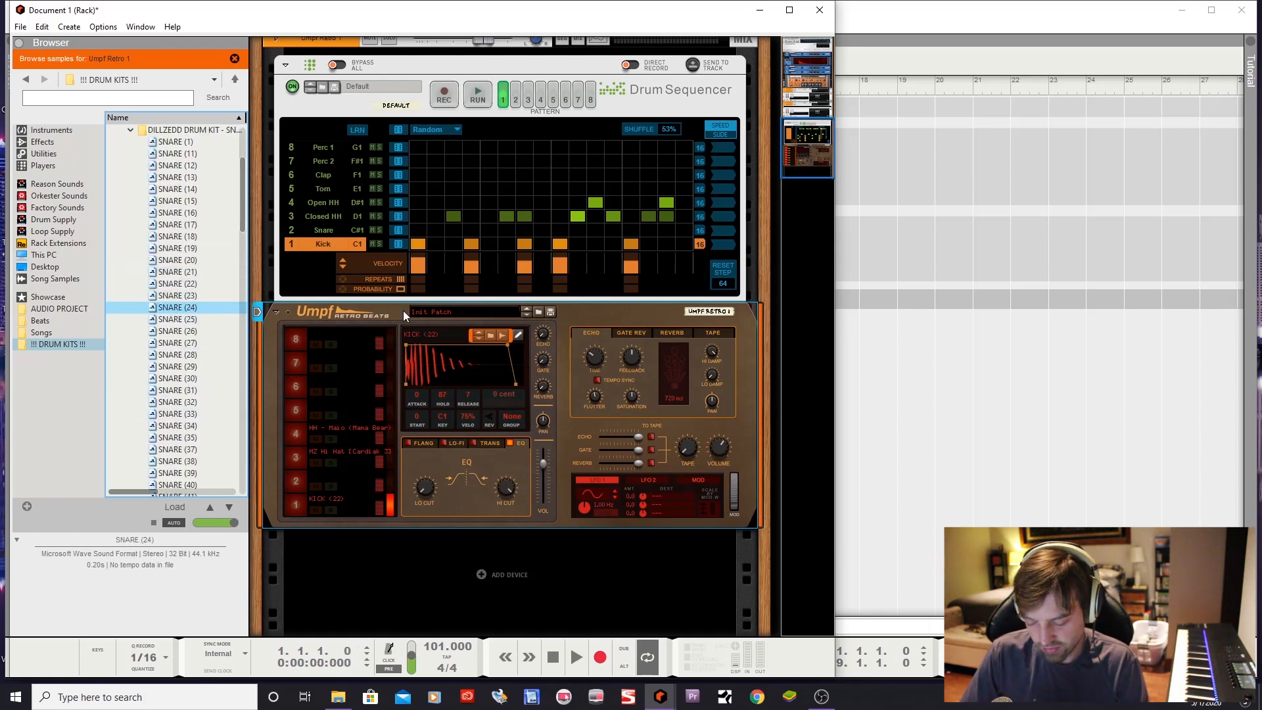
Start playback and audition the DILLZEDD snare samples from SNARE (35) through SNARE (46) against the beat
key(space)
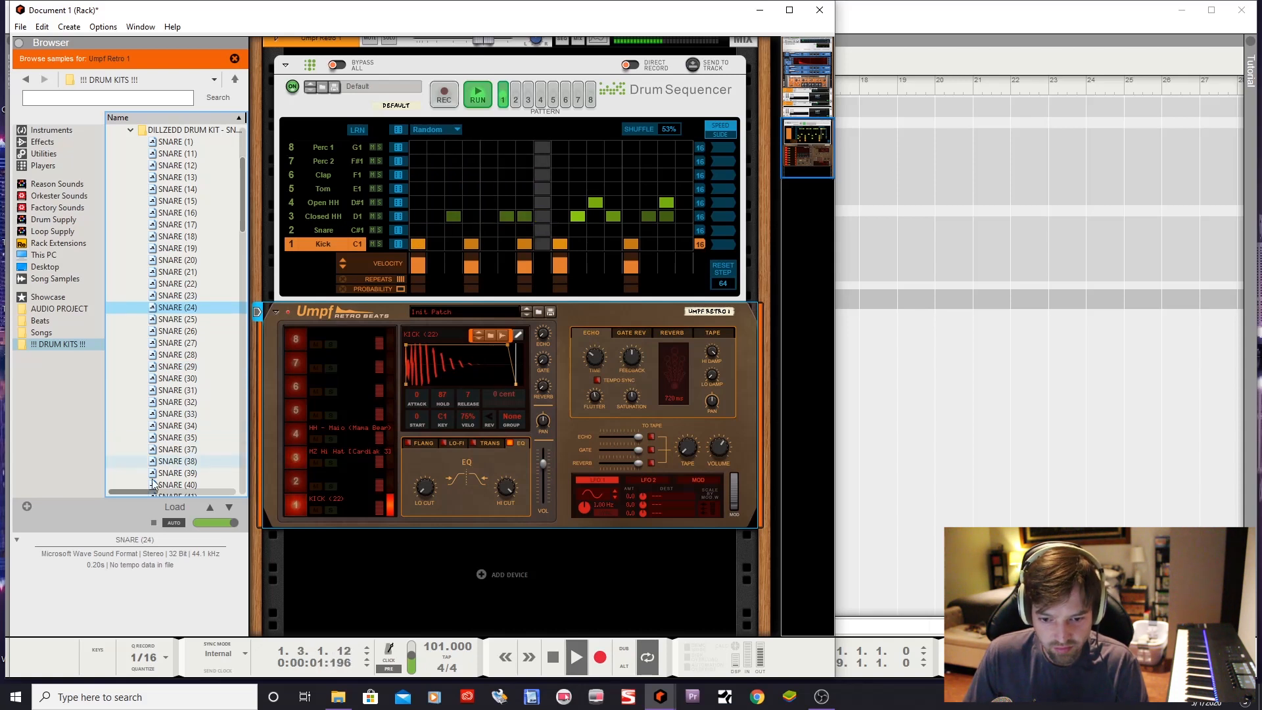
click(171, 438)
scroll(213, 332, down, 4)
click(191, 309)
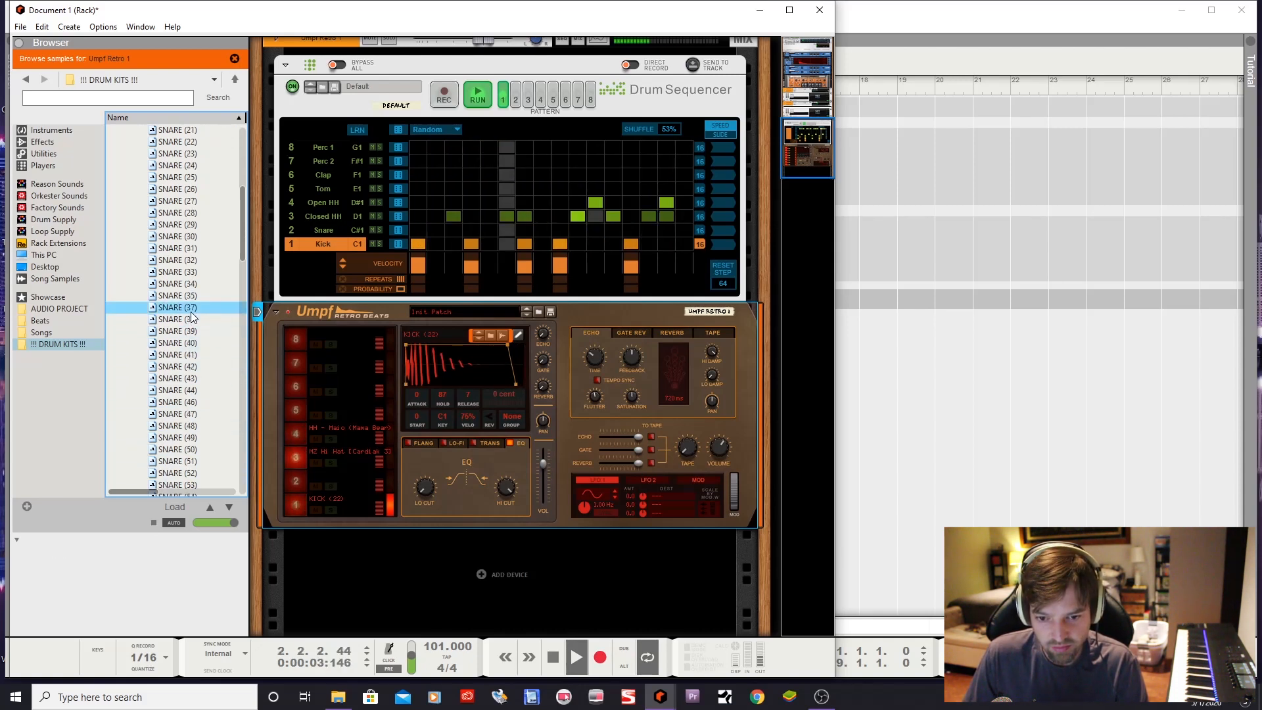
click(188, 334)
click(179, 344)
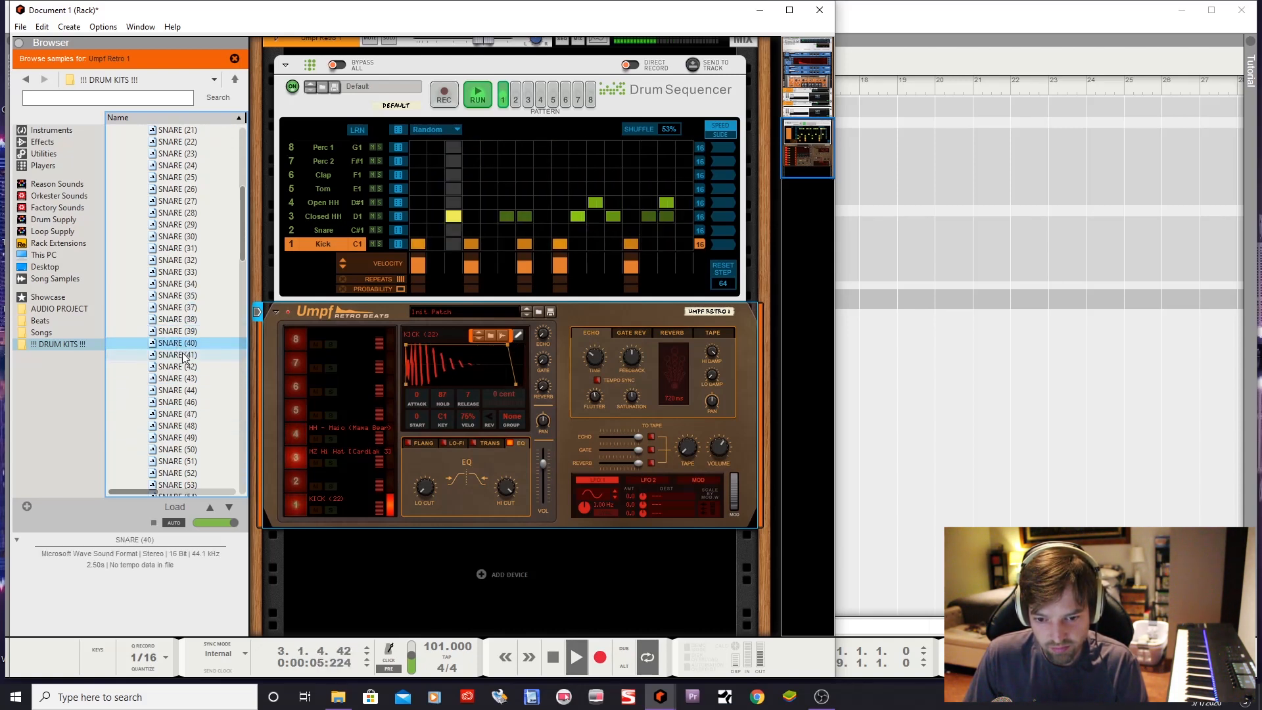
click(181, 354)
click(180, 364)
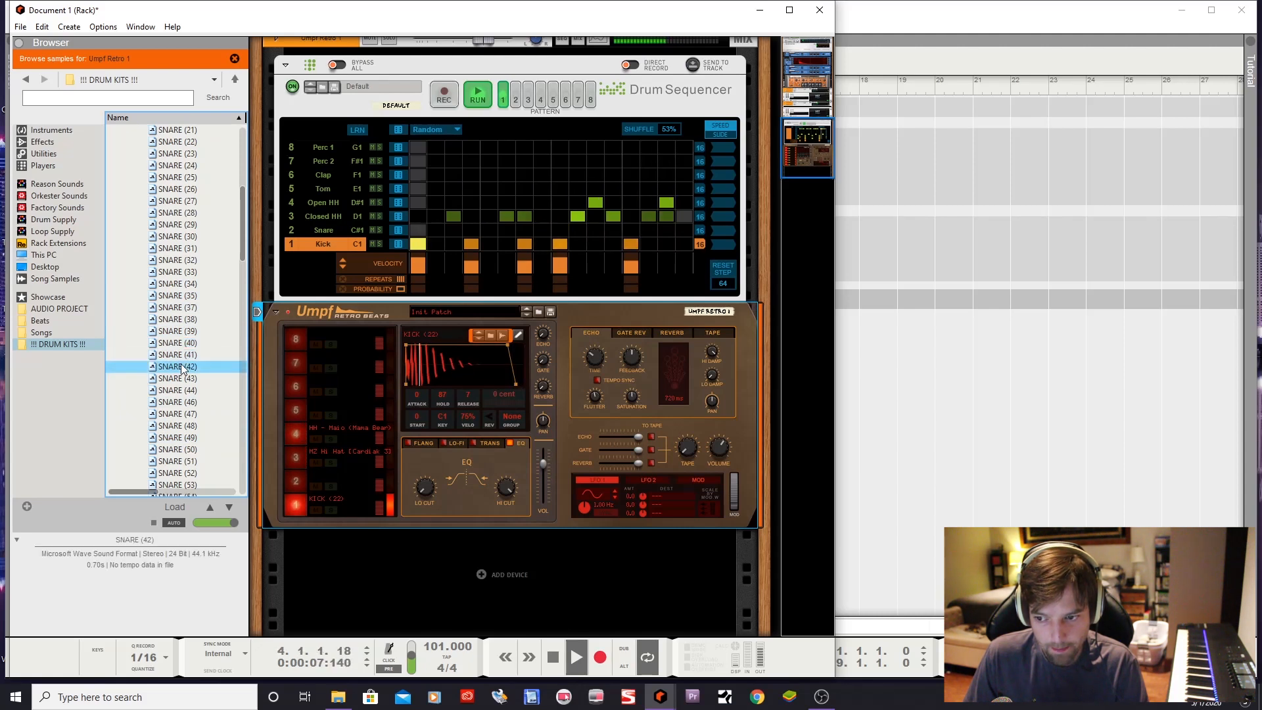
click(178, 378)
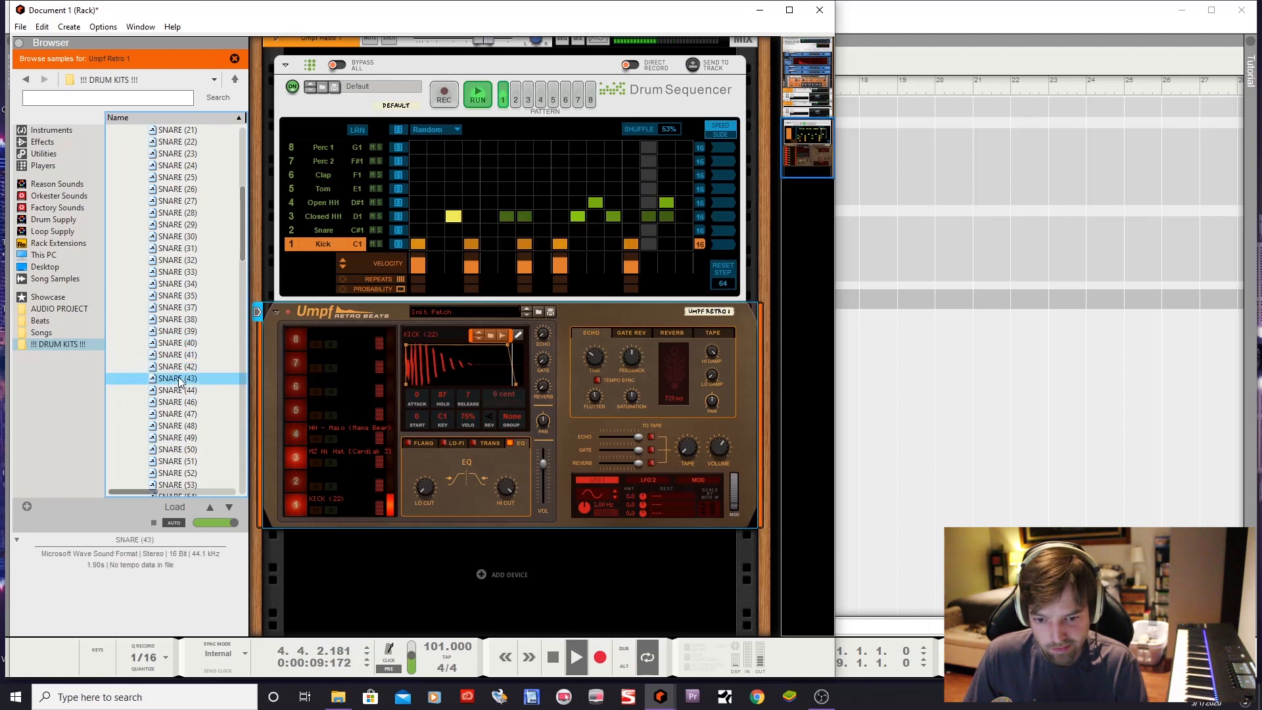
click(179, 389)
click(179, 402)
scroll(187, 289, down, 4)
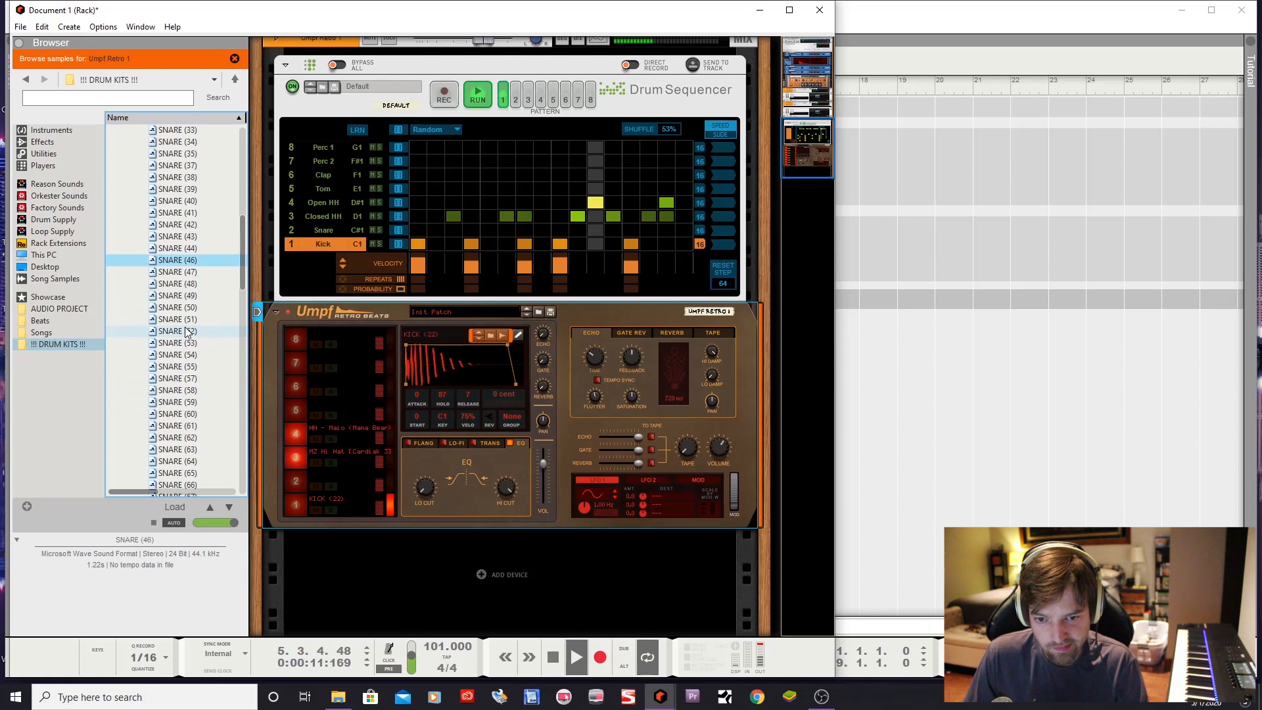
Preview SNARE (47) and SNARE (48), and load SNARE (48) onto drum channel 2
click(182, 272)
click(180, 283)
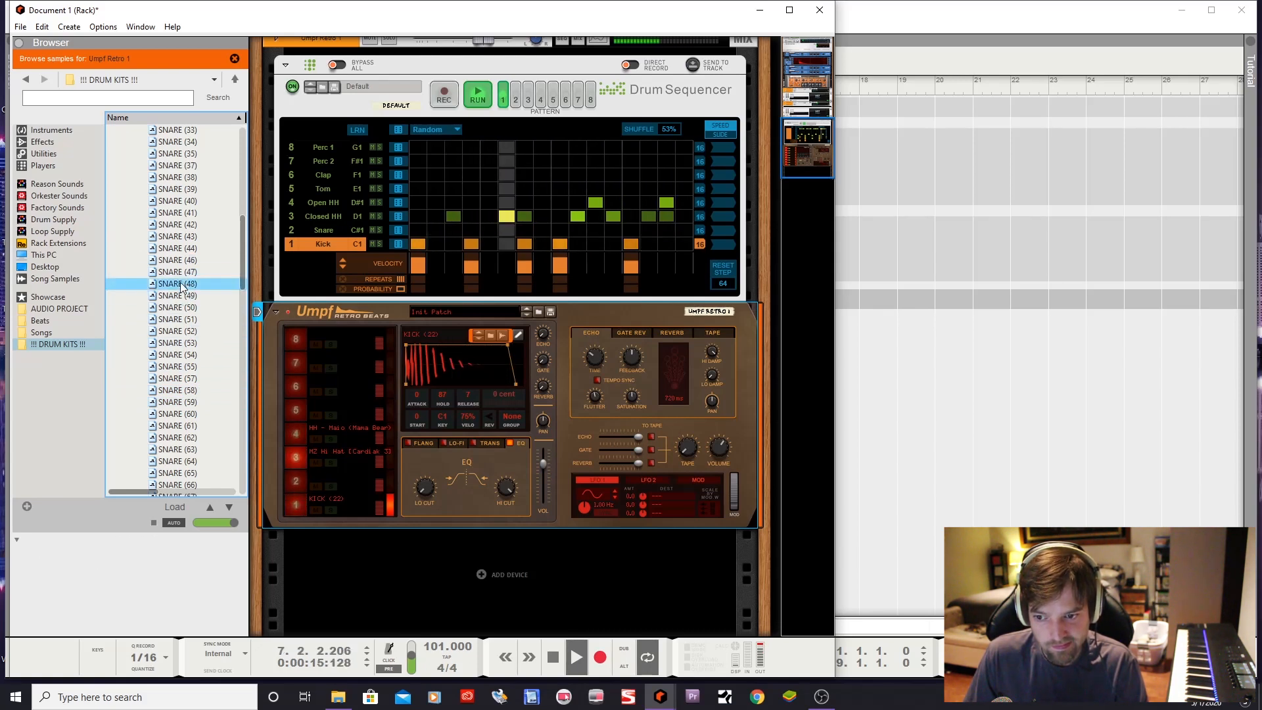
drag(180, 283, 348, 480)
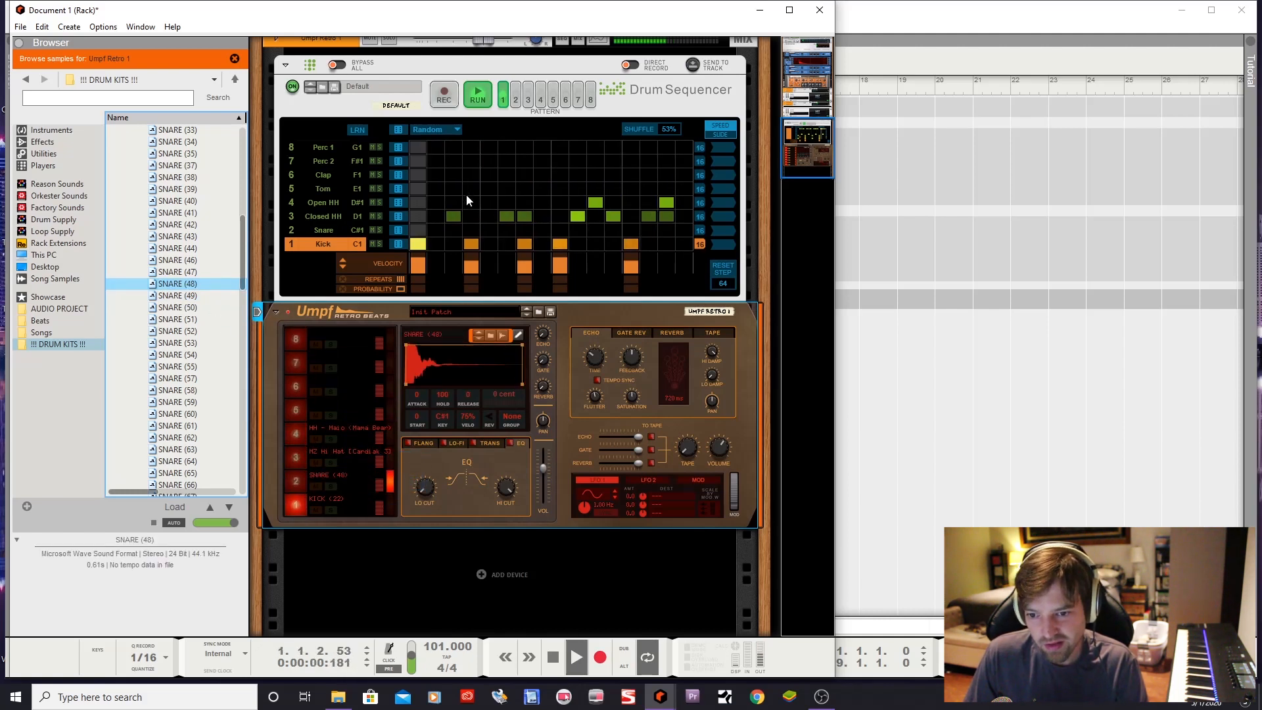
Program the Snare lane with hits on steps 5 and 13, move the first hit to step 4, and stop playback
click(487, 228)
click(635, 229)
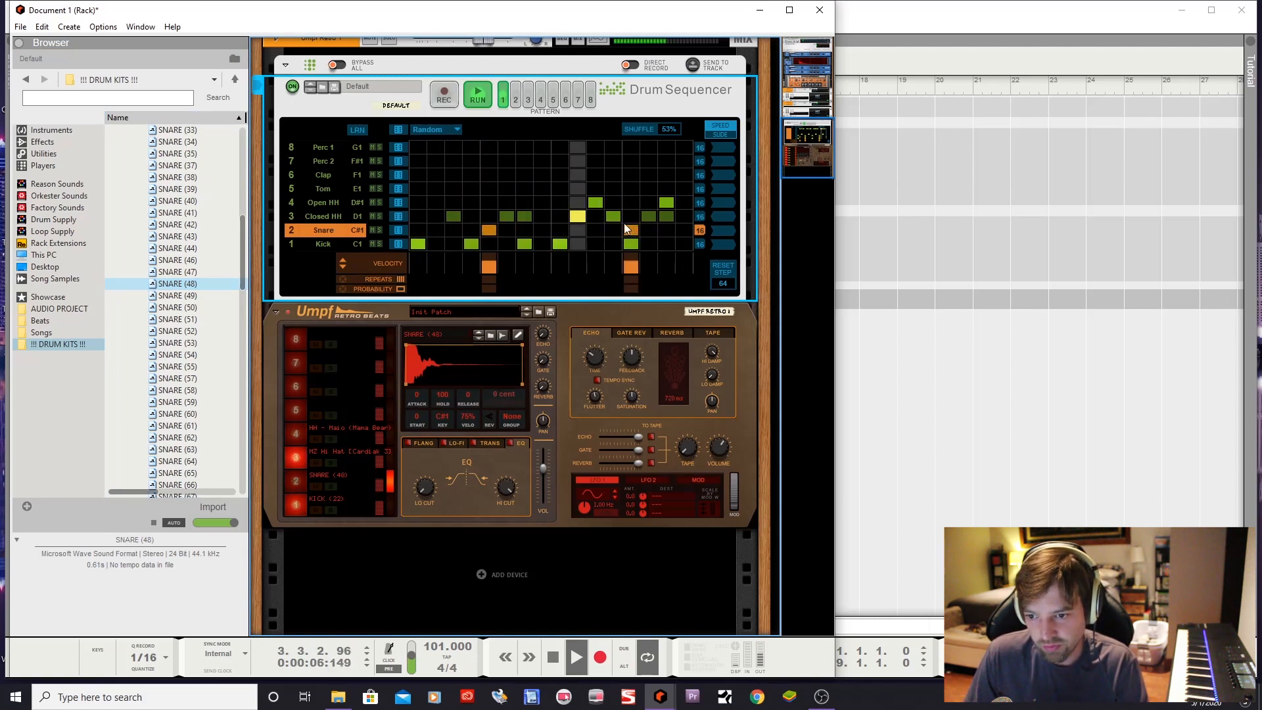
click(487, 229)
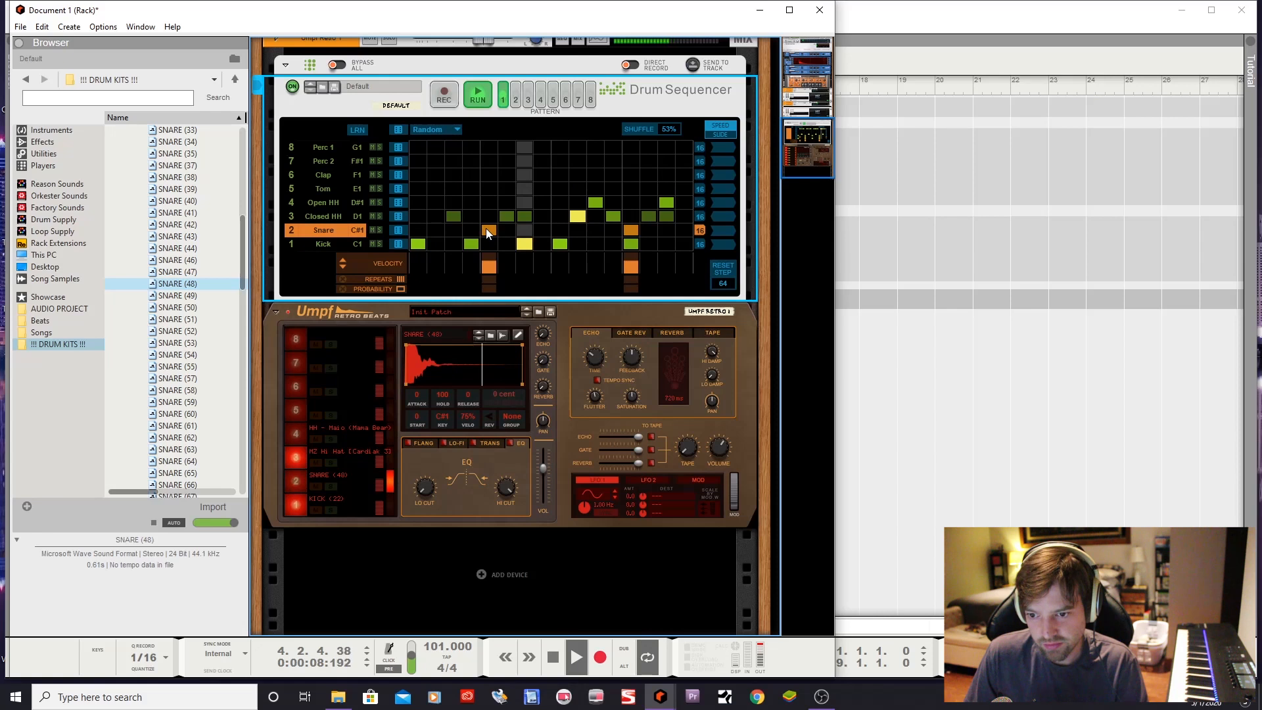
click(471, 230)
key(space)
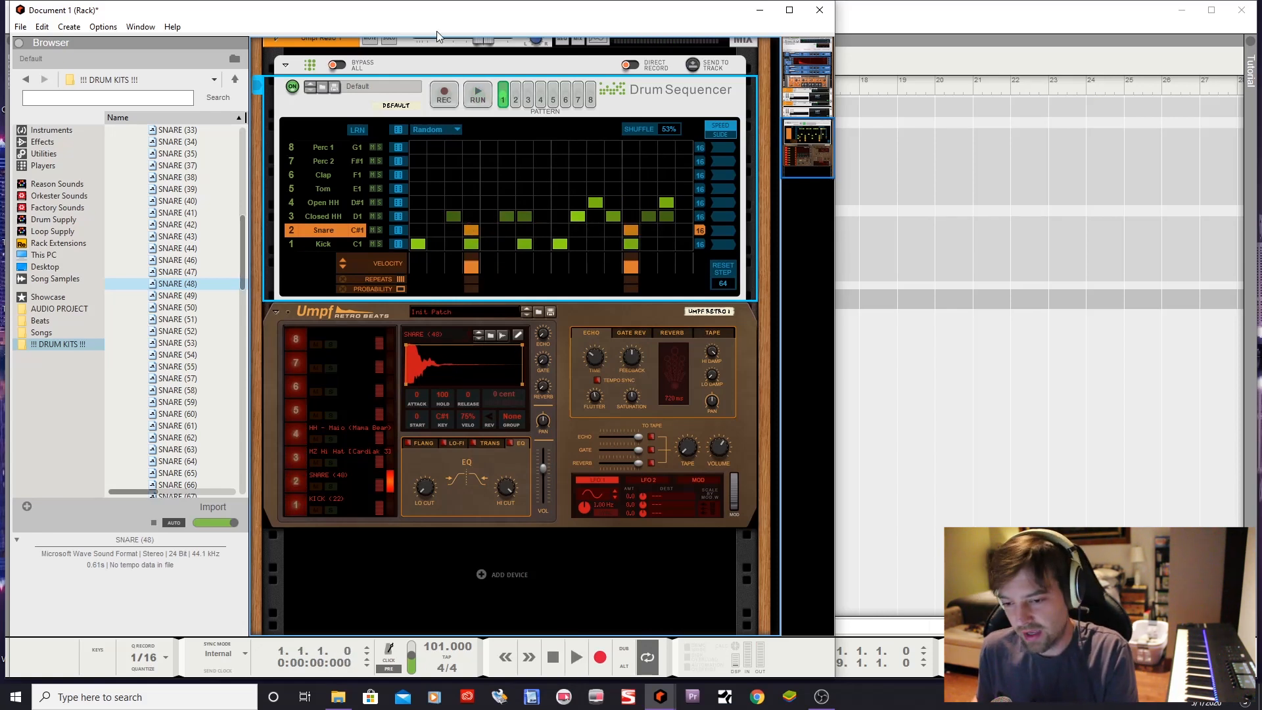
Restart playback, advance drum channel 2 to SNARE (51), and raise the channel's volume slightly
key(space)
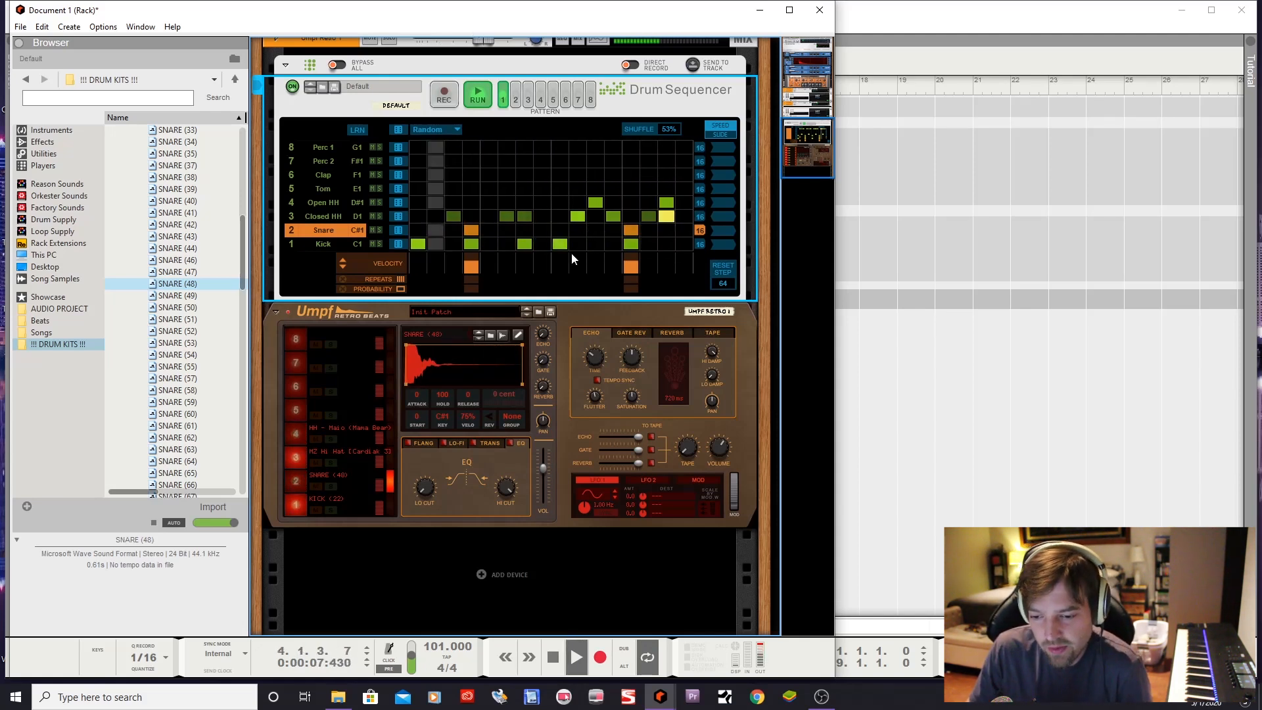
click(479, 339)
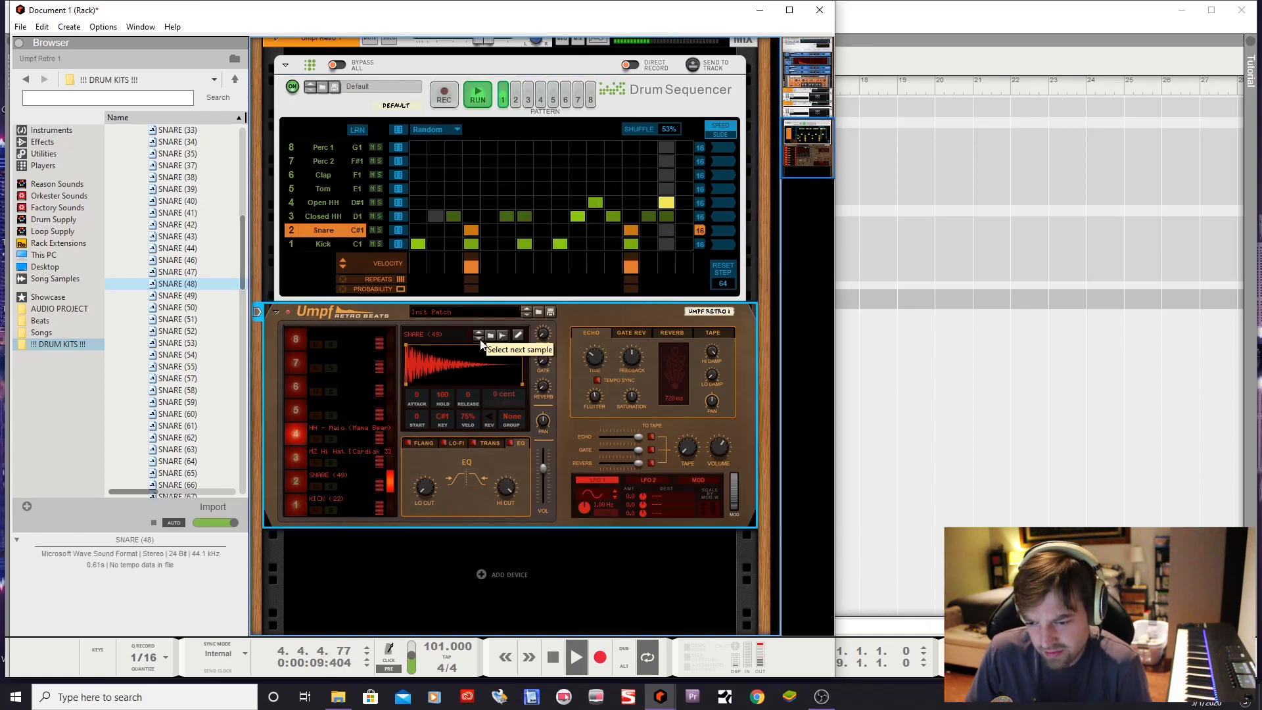
click(479, 339)
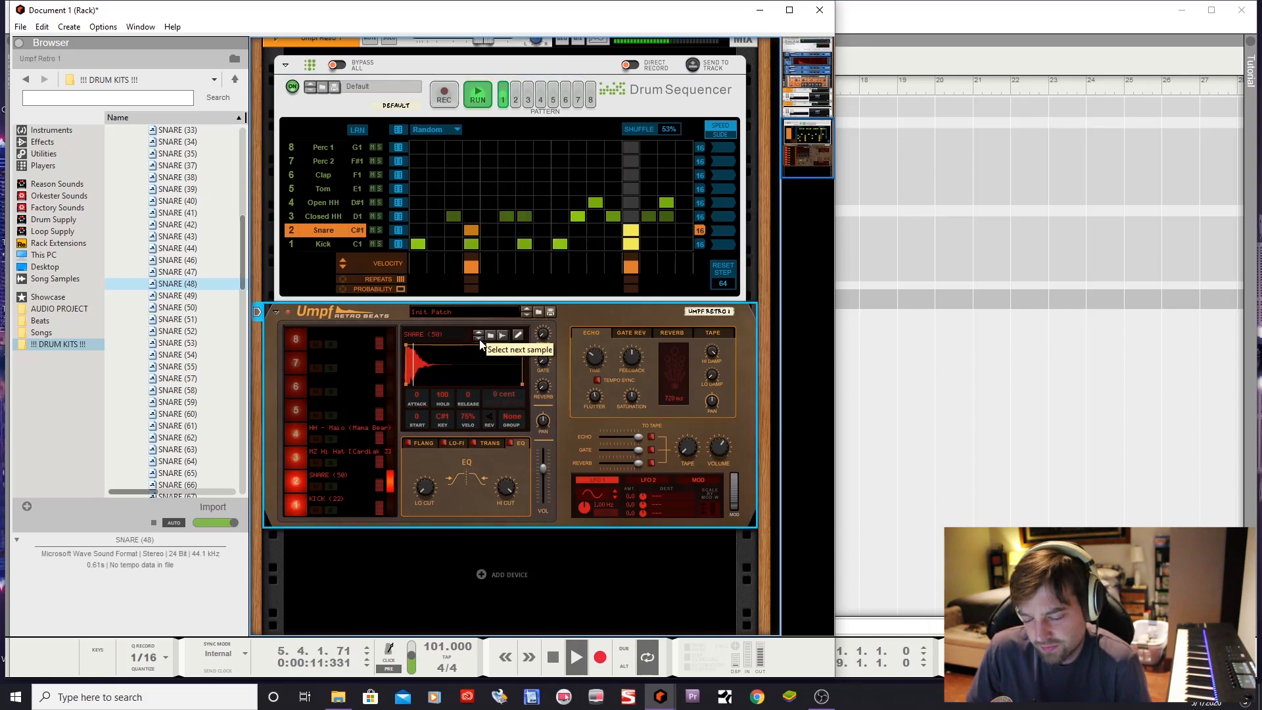
click(479, 339)
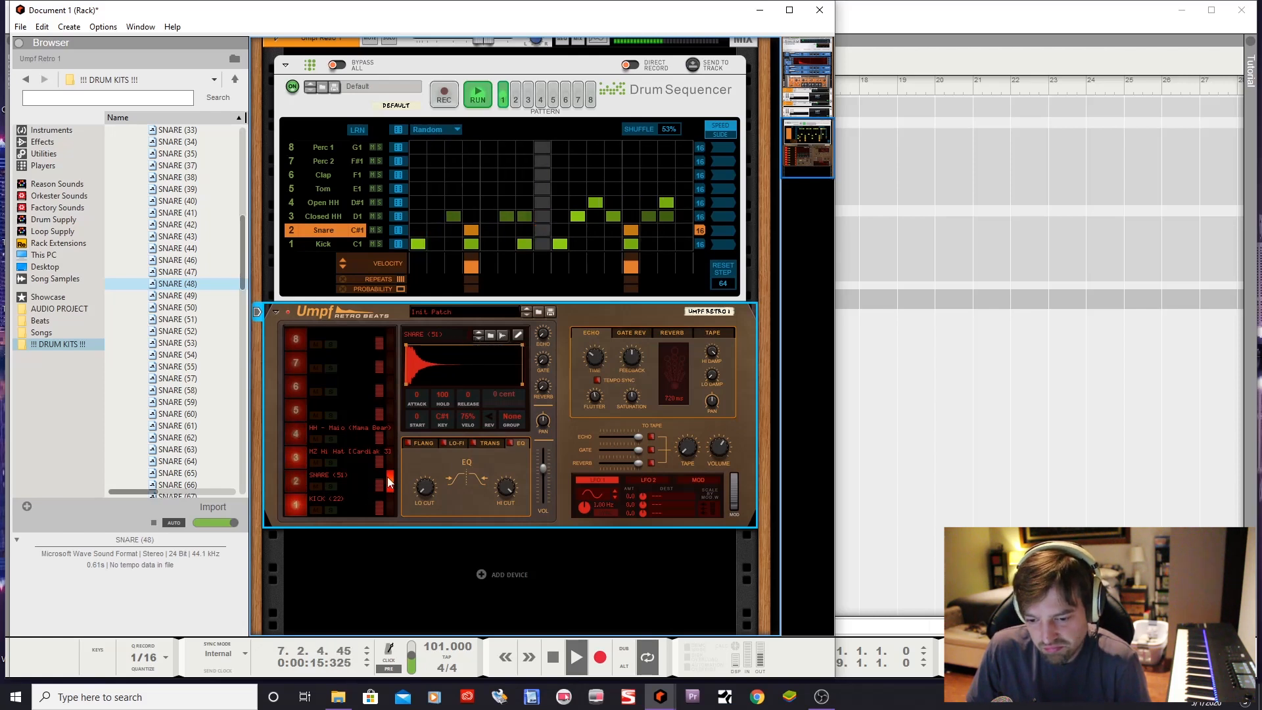
drag(544, 471, 544, 460)
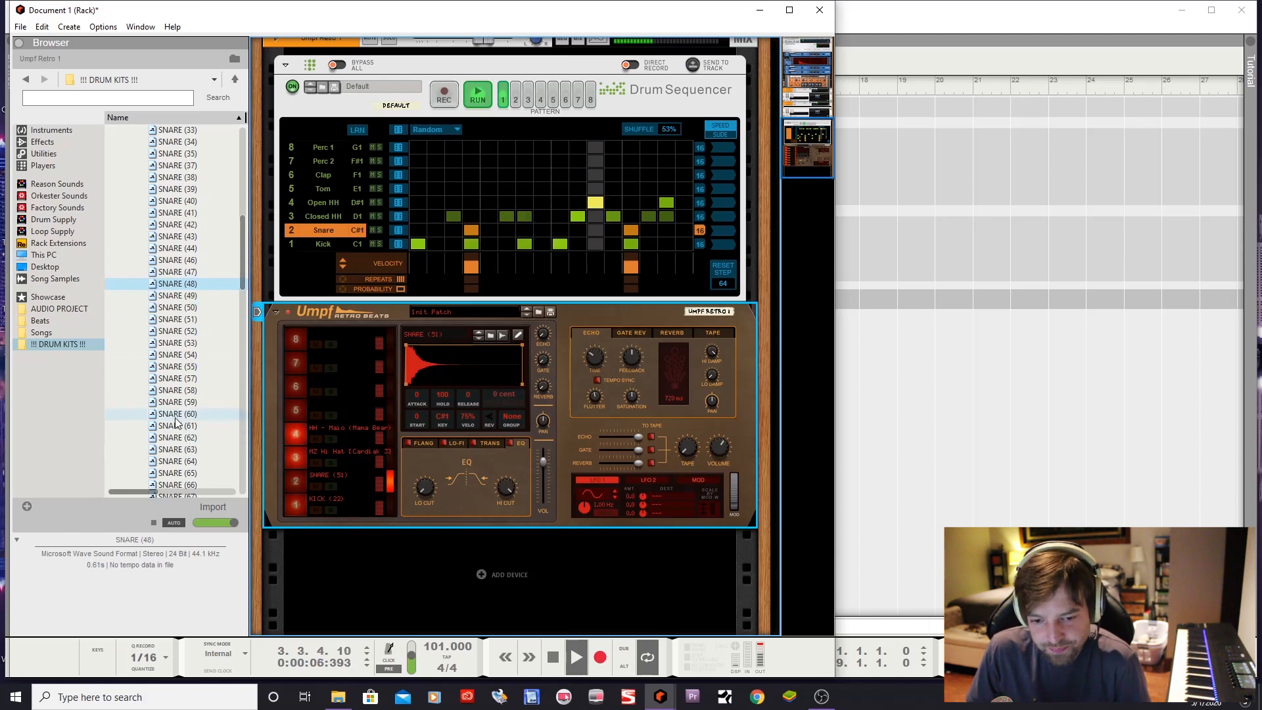
Audition more snare samples from SNARE (58) back to SNARE (52), and from SNARE (60) to SNARE (63)
click(192, 390)
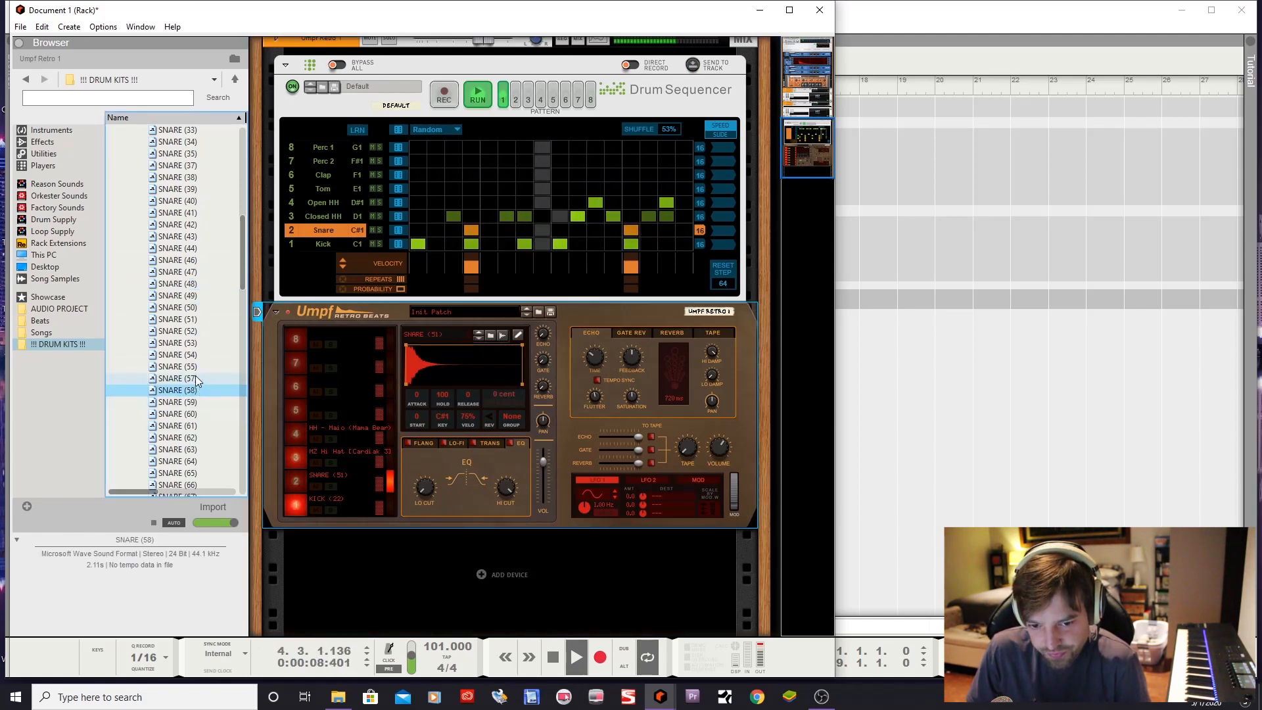
click(195, 377)
click(198, 365)
click(195, 354)
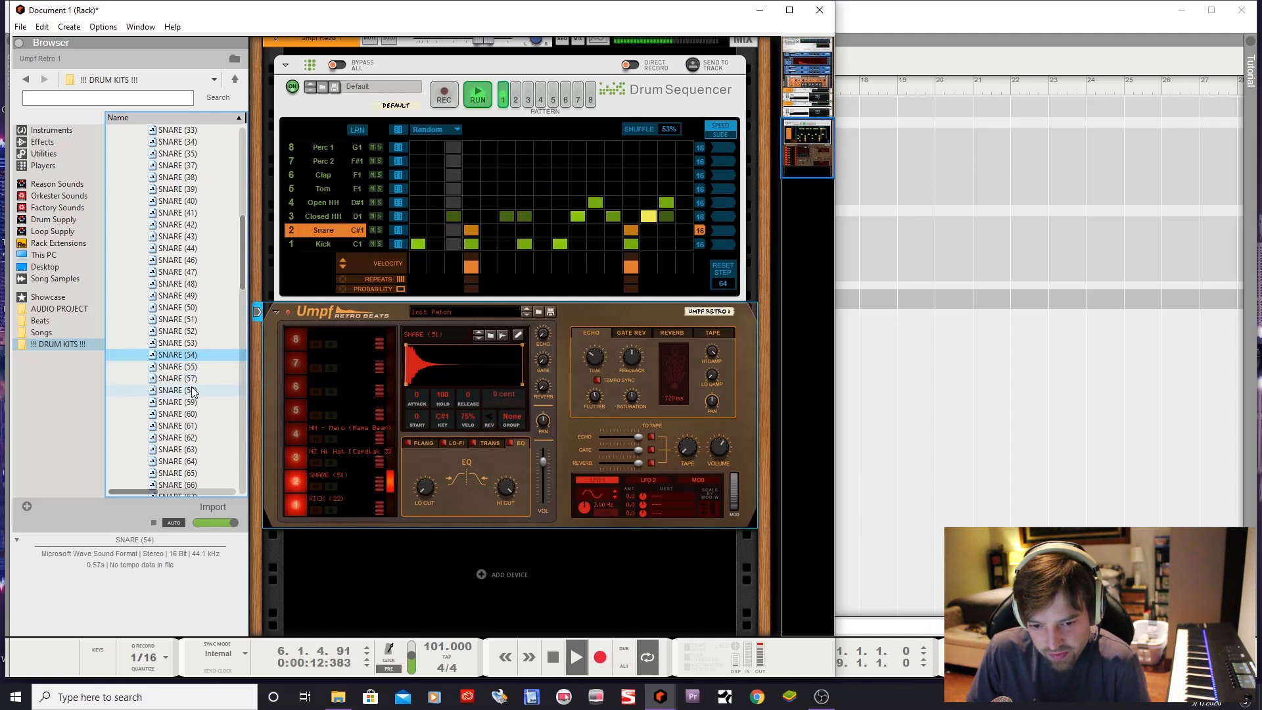
click(191, 343)
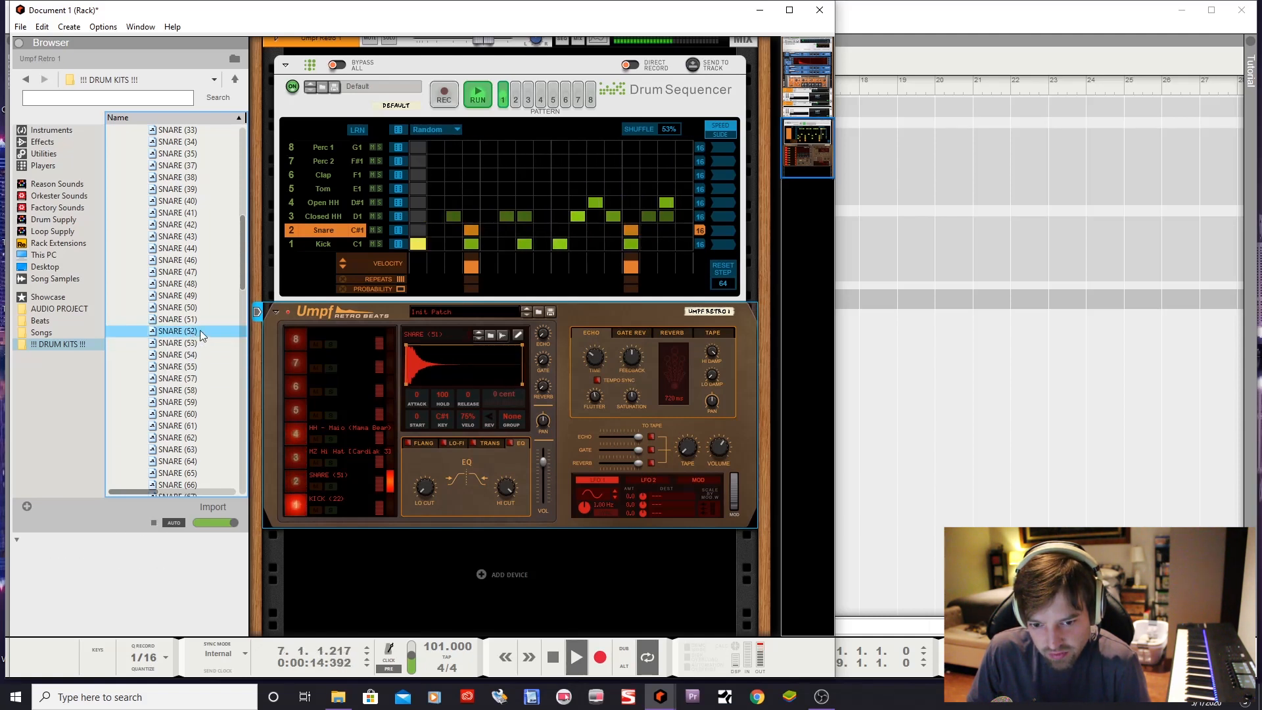
click(190, 414)
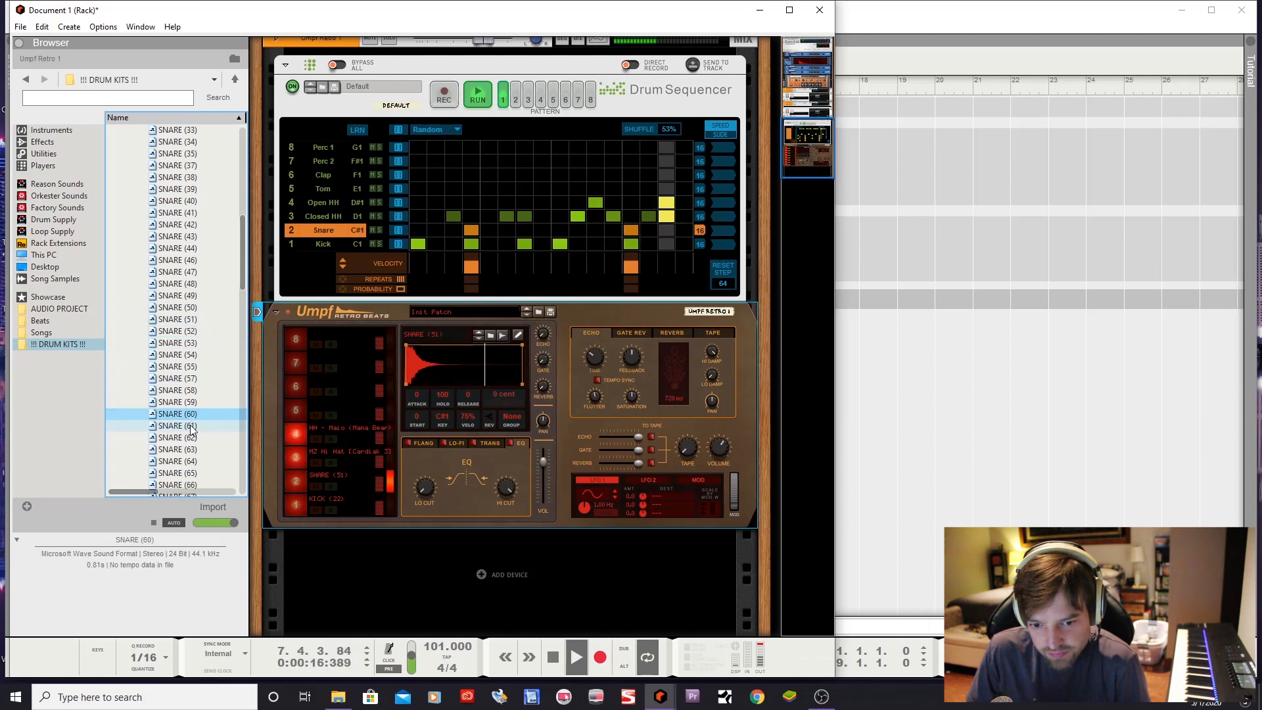
click(191, 426)
click(193, 438)
click(193, 450)
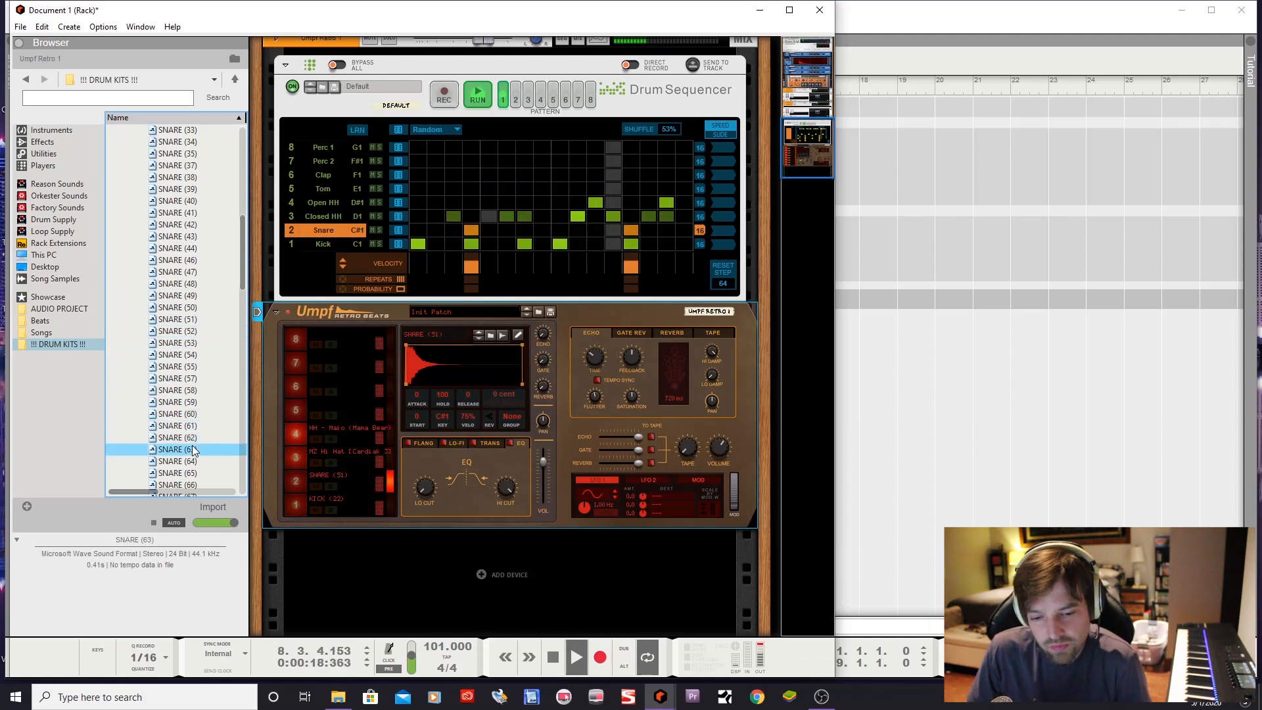
Load SNARE (63) onto drum channel 5
key(Down)
scroll(192, 421, down, 5)
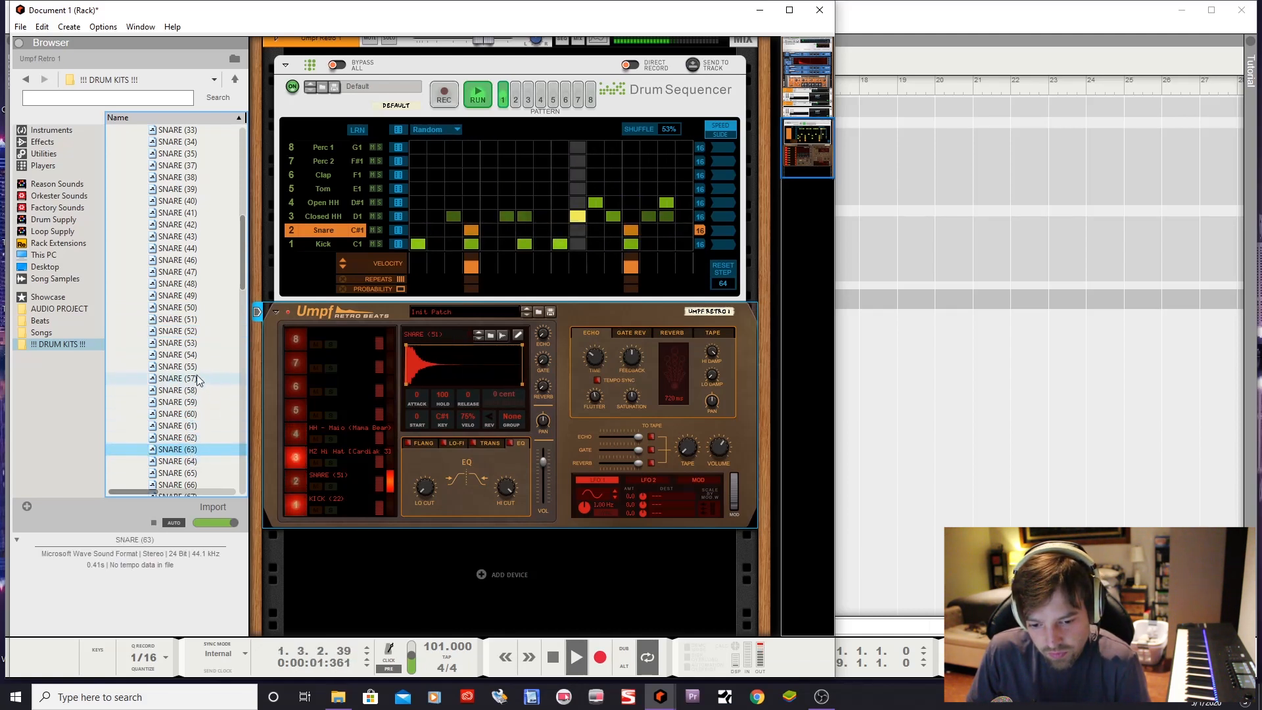
key(Up)
drag(193, 309, 329, 410)
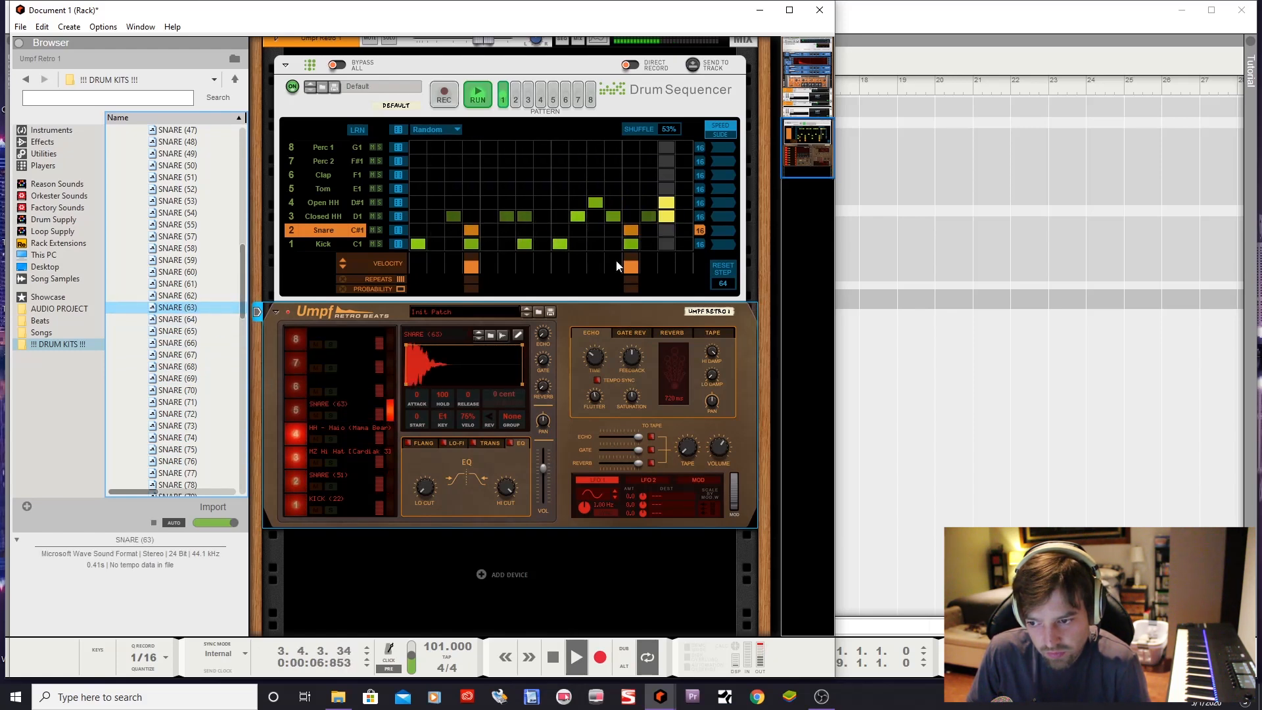
Add Tom lane hits on steps 4 and 13 and mute the Snare lane
click(630, 189)
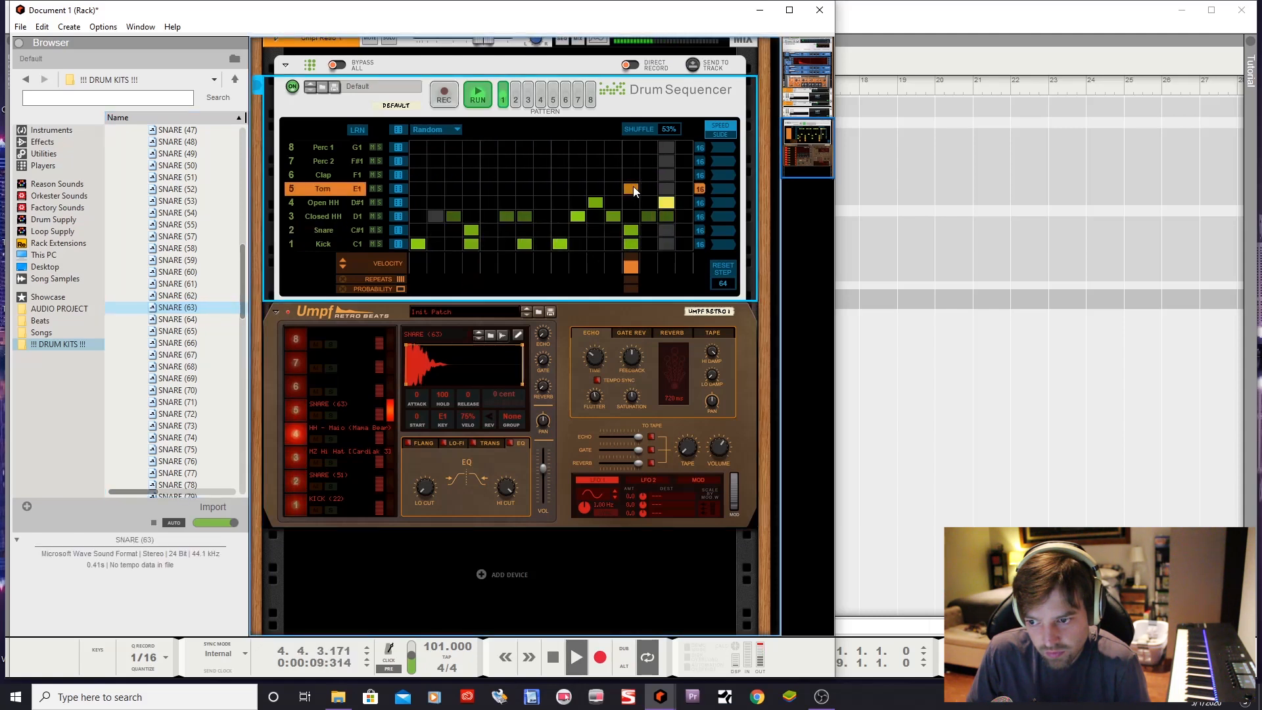
click(470, 189)
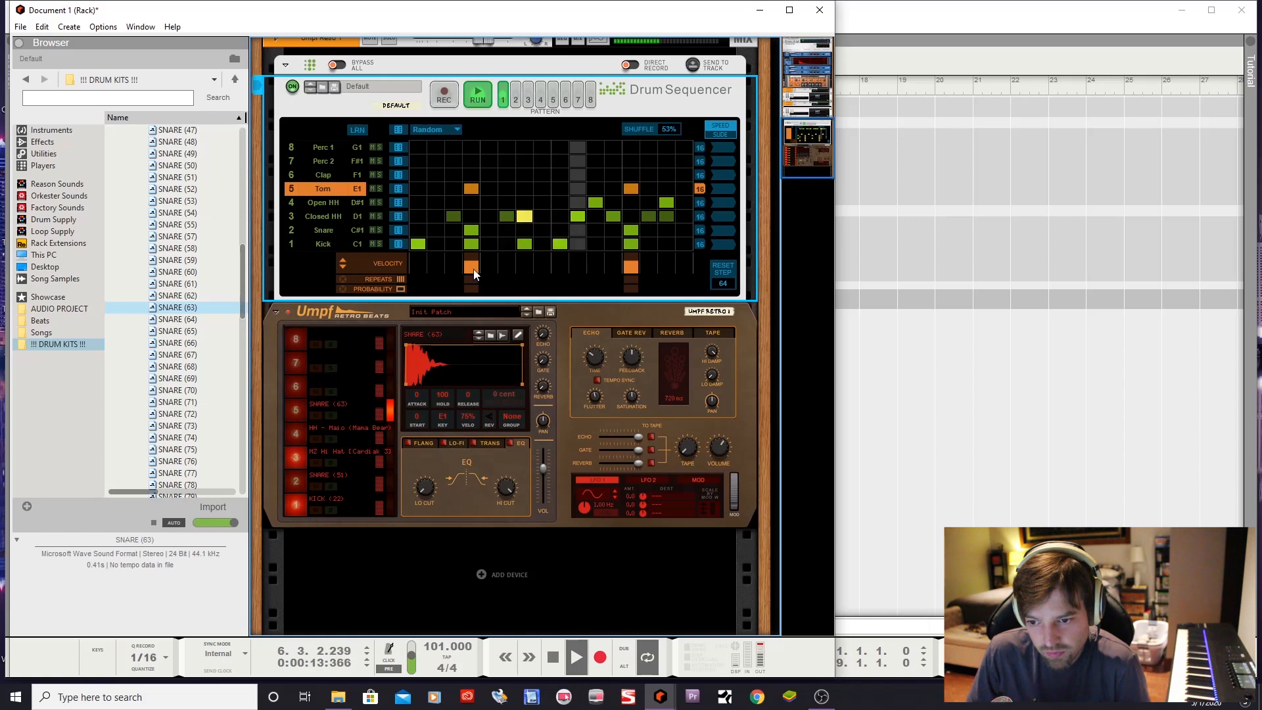
click(372, 230)
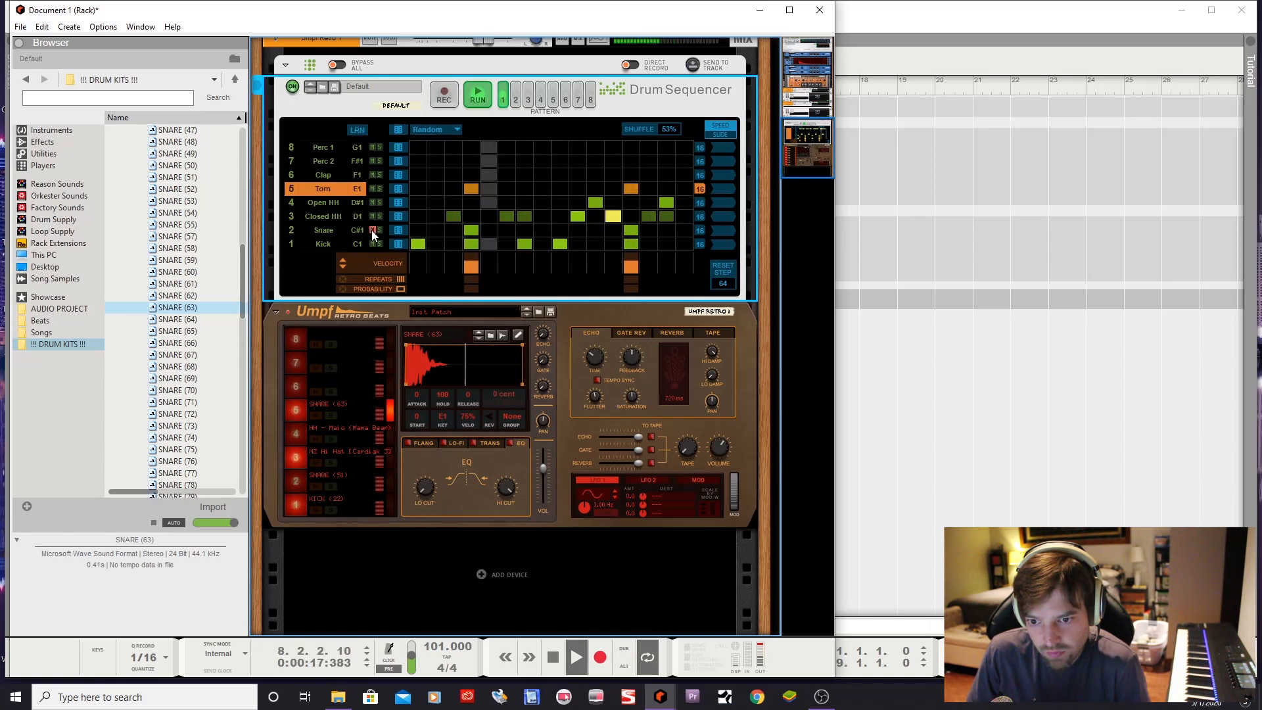
Enable the EQ on drum channel 5 and try its low cut and high cut
click(511, 443)
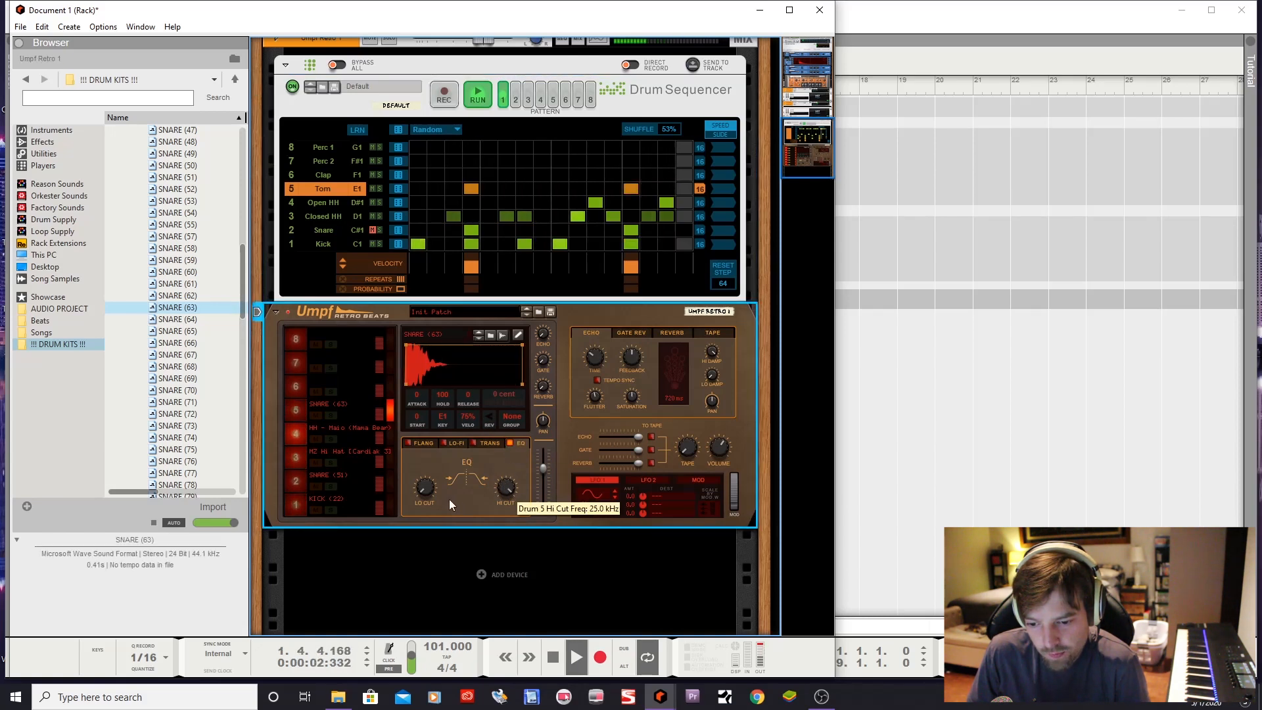
drag(428, 490, 427, 501)
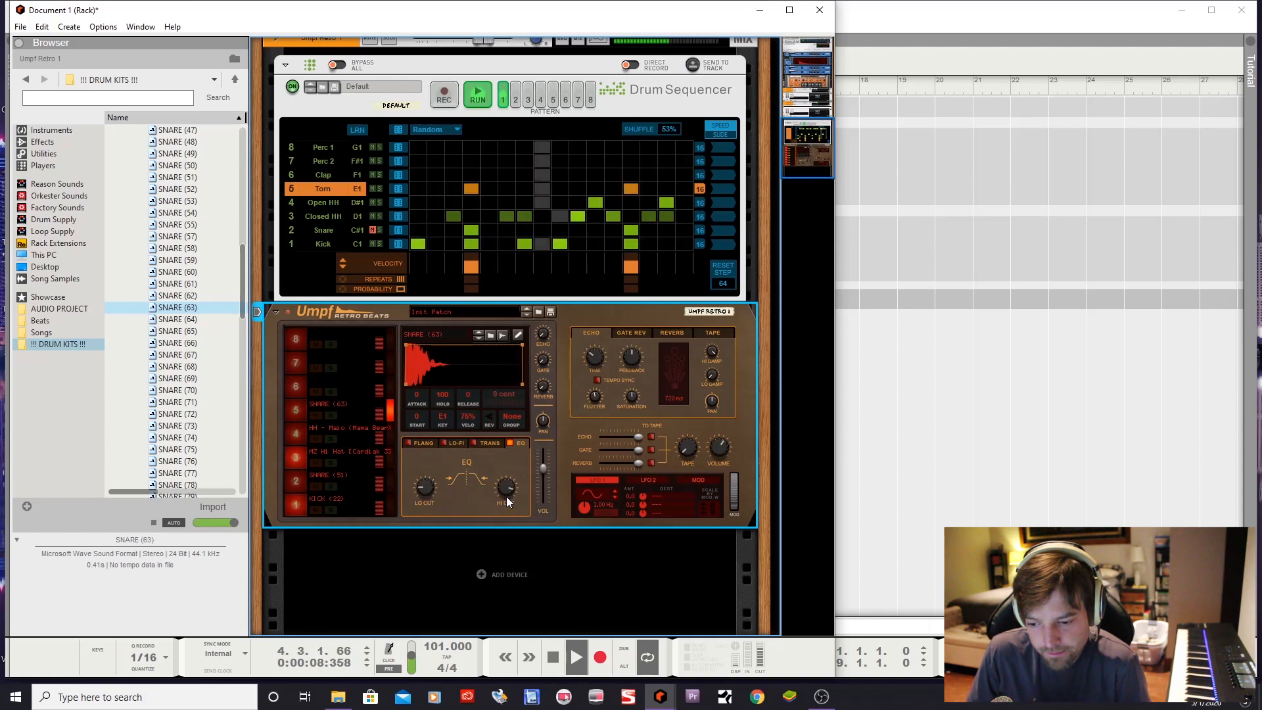
drag(424, 491, 422, 550)
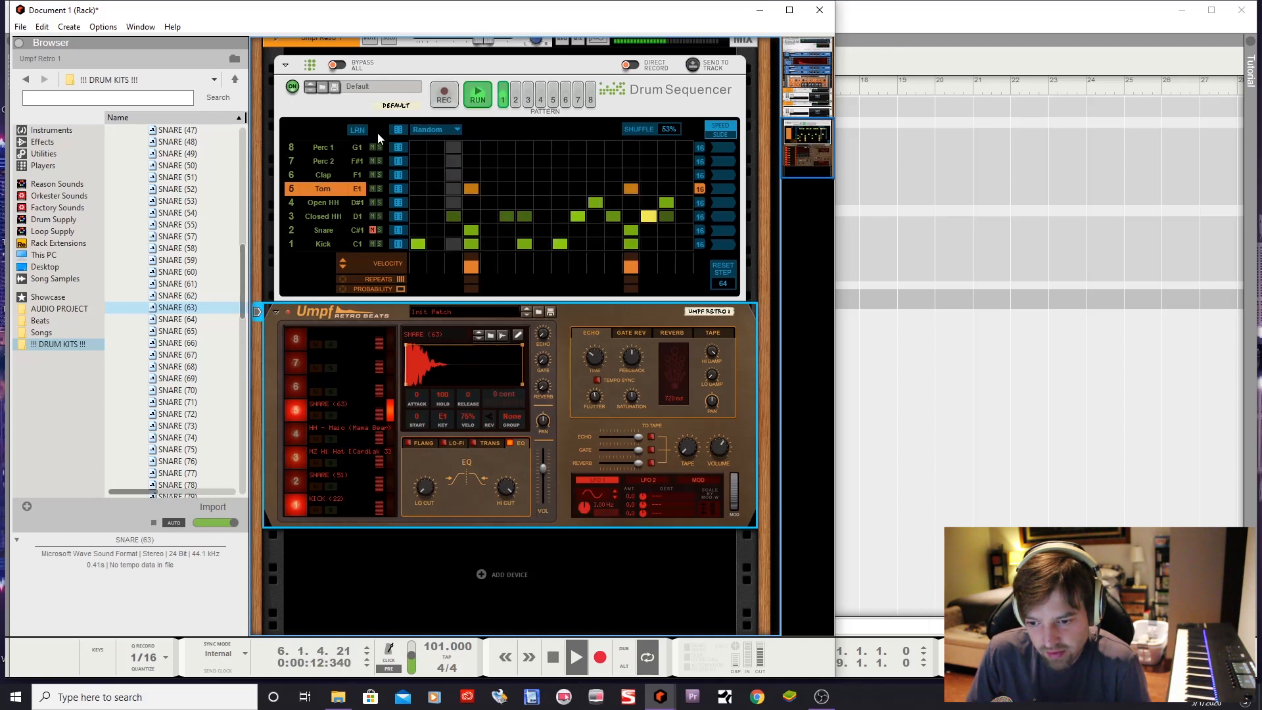
Clear the Tom lane's hits on steps 4 and 13 and stop playback
click(470, 189)
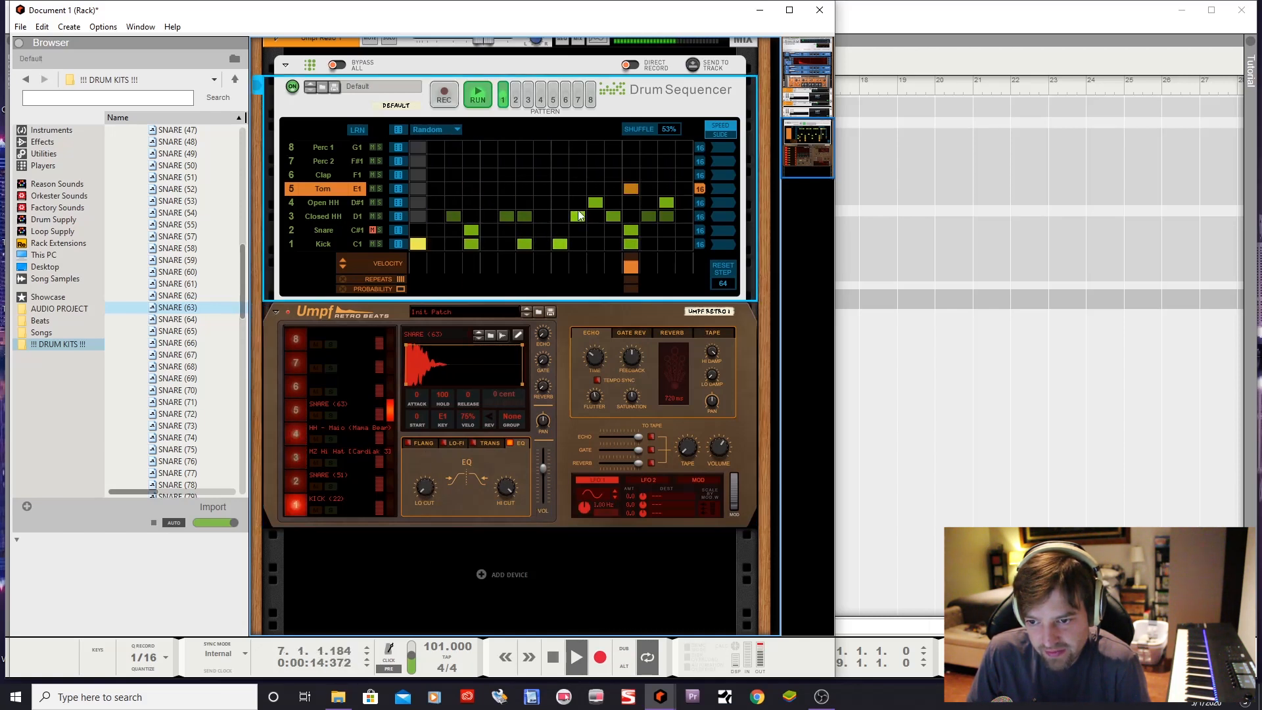
click(555, 661)
Audition the snare samples in the drum kits folder from SNARE (69) through SNARE (93)
click(177, 380)
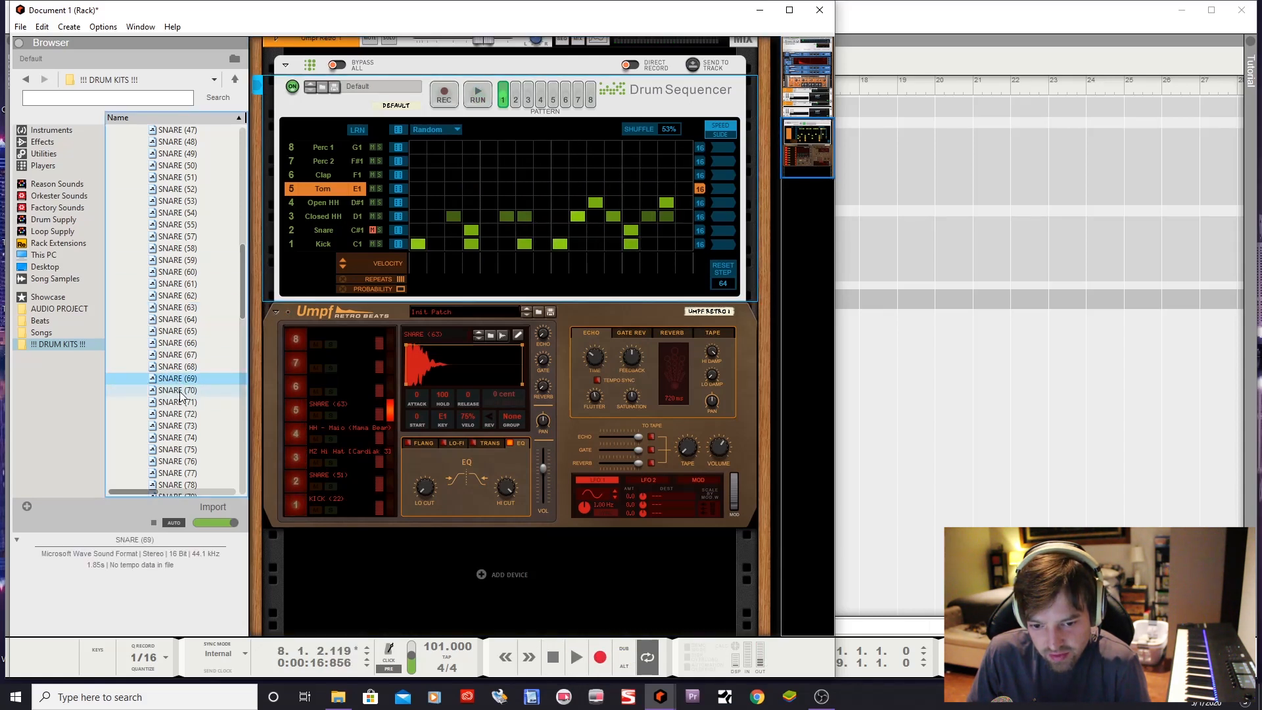
click(179, 400)
scroll(174, 329, down, 5)
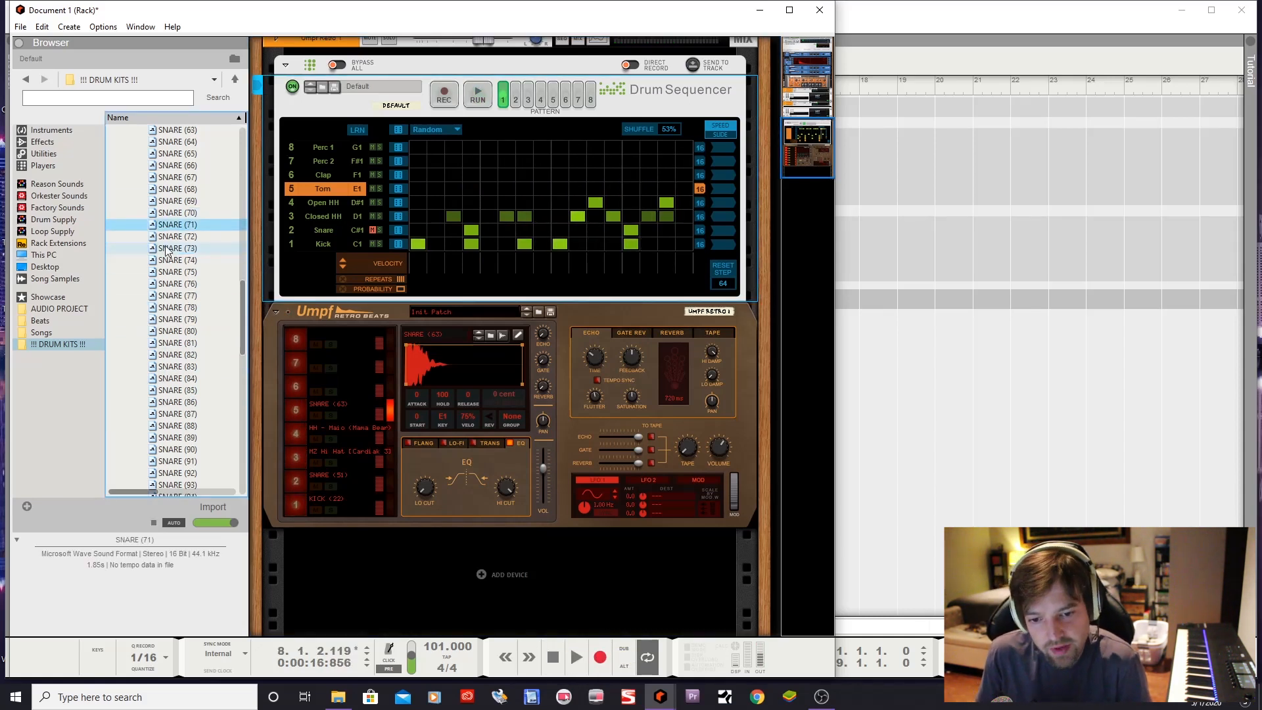
key(Down)
key(Down)
key(Down)
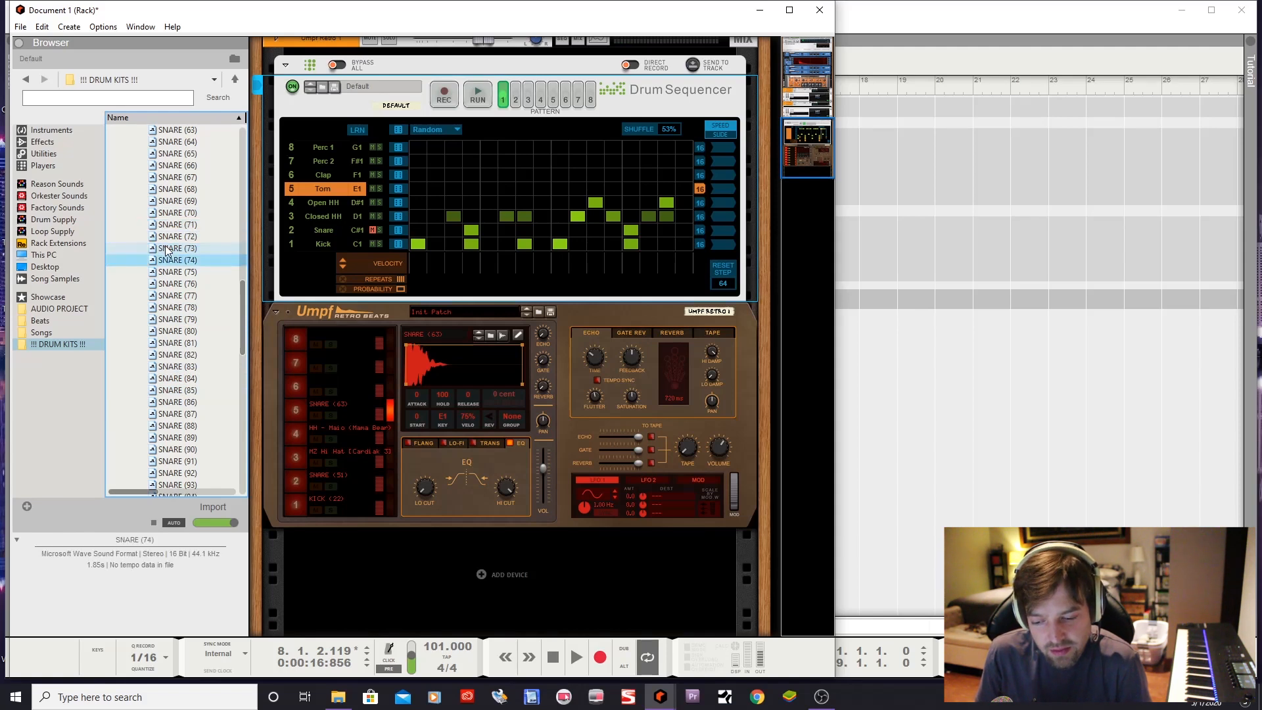
key(Down)
key(Down)
key(Down)
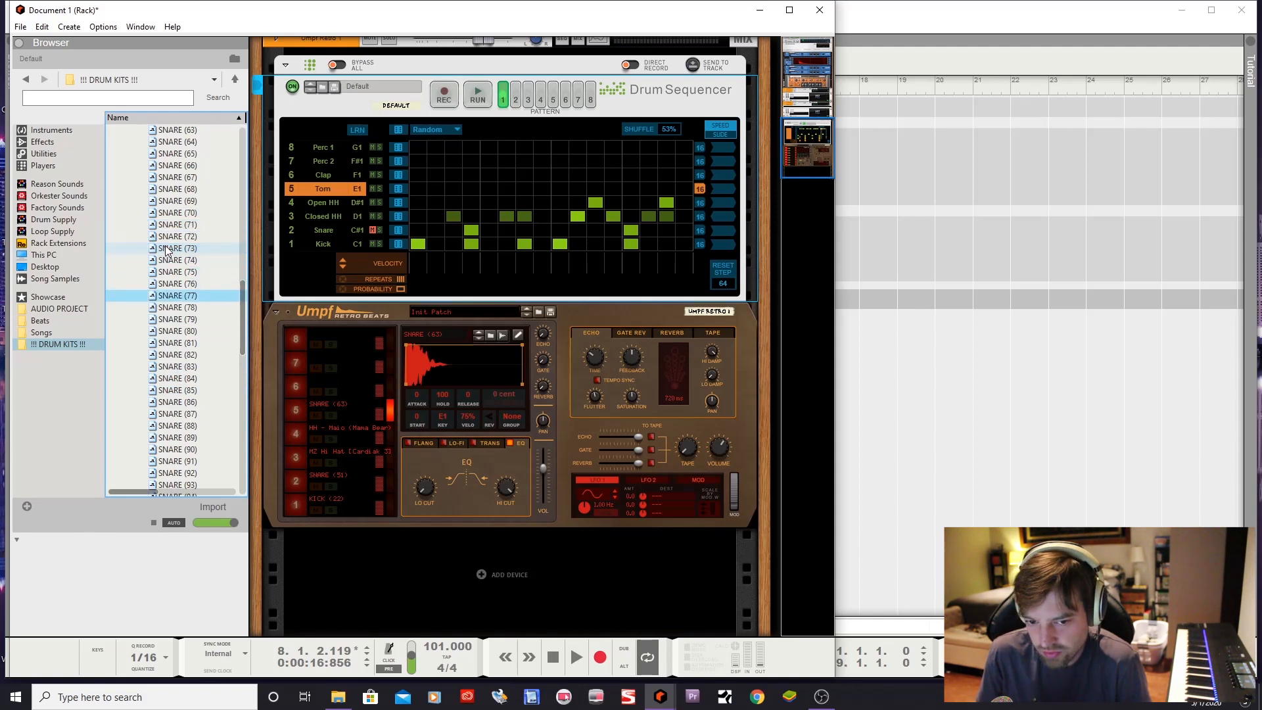
key(Down)
key(Down)
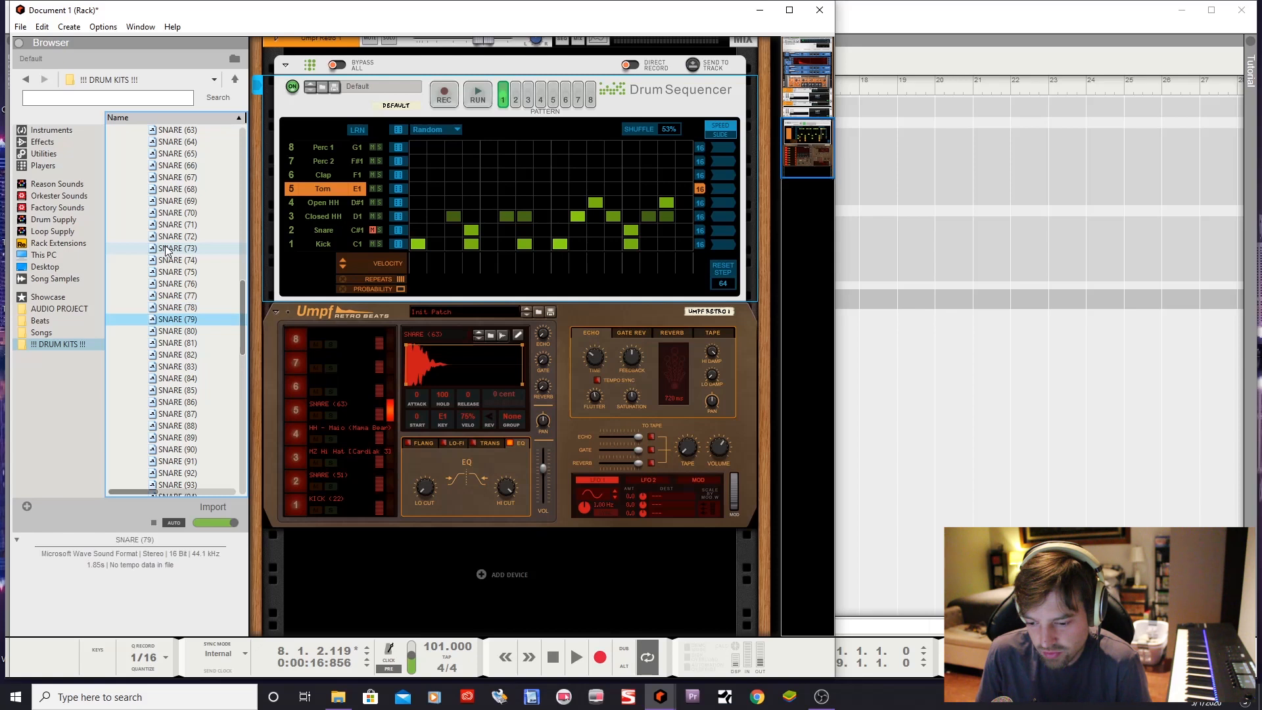
key(Down)
key(Down)
key(Down)
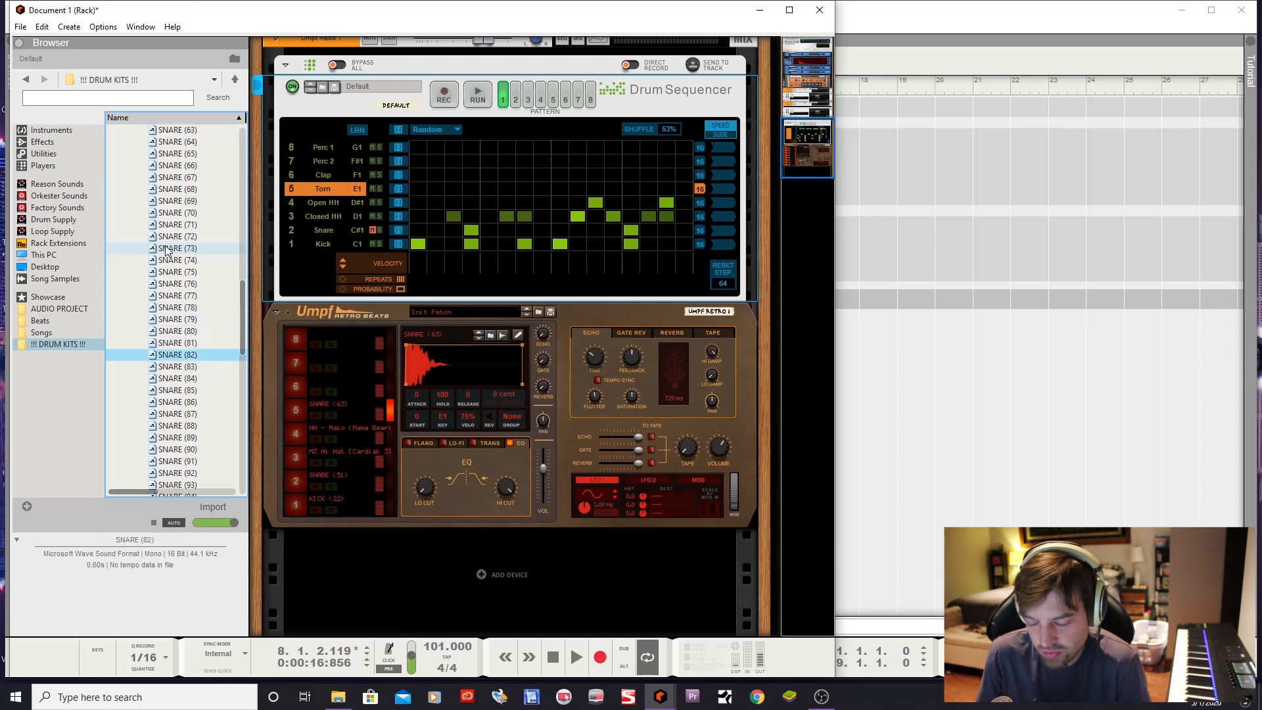
key(Down)
key(Down)
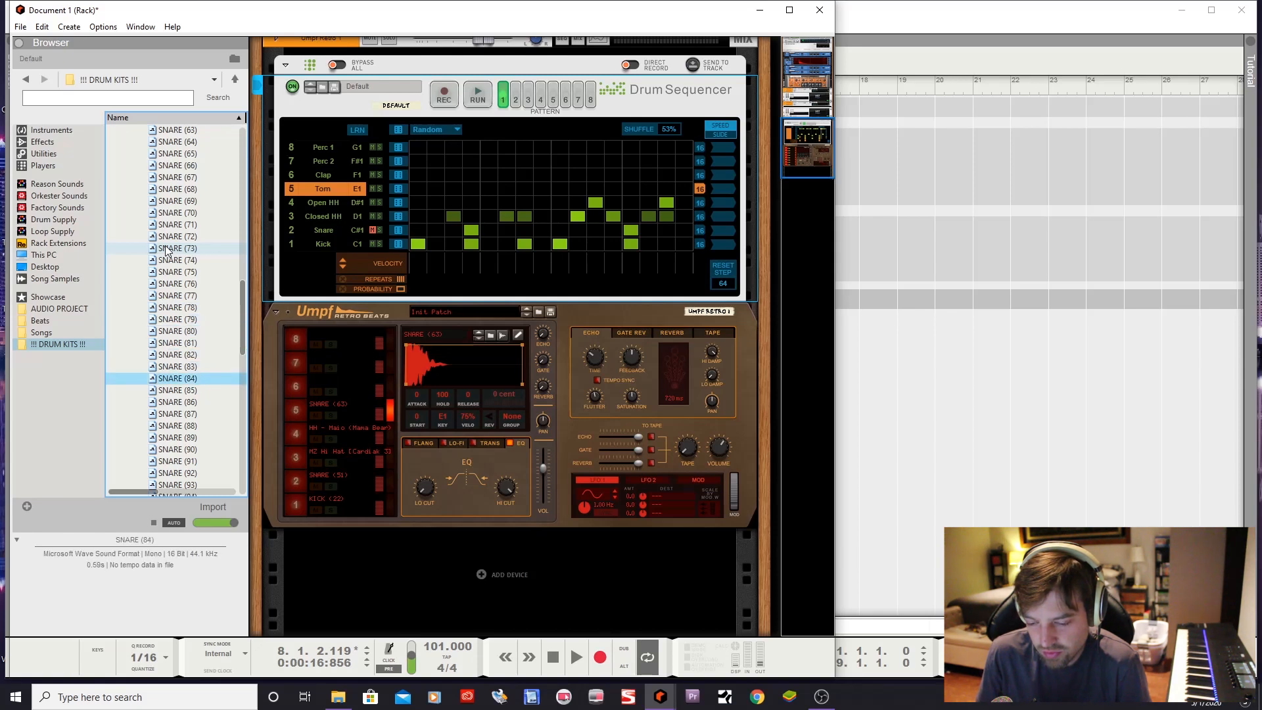
key(Down)
key(Down)
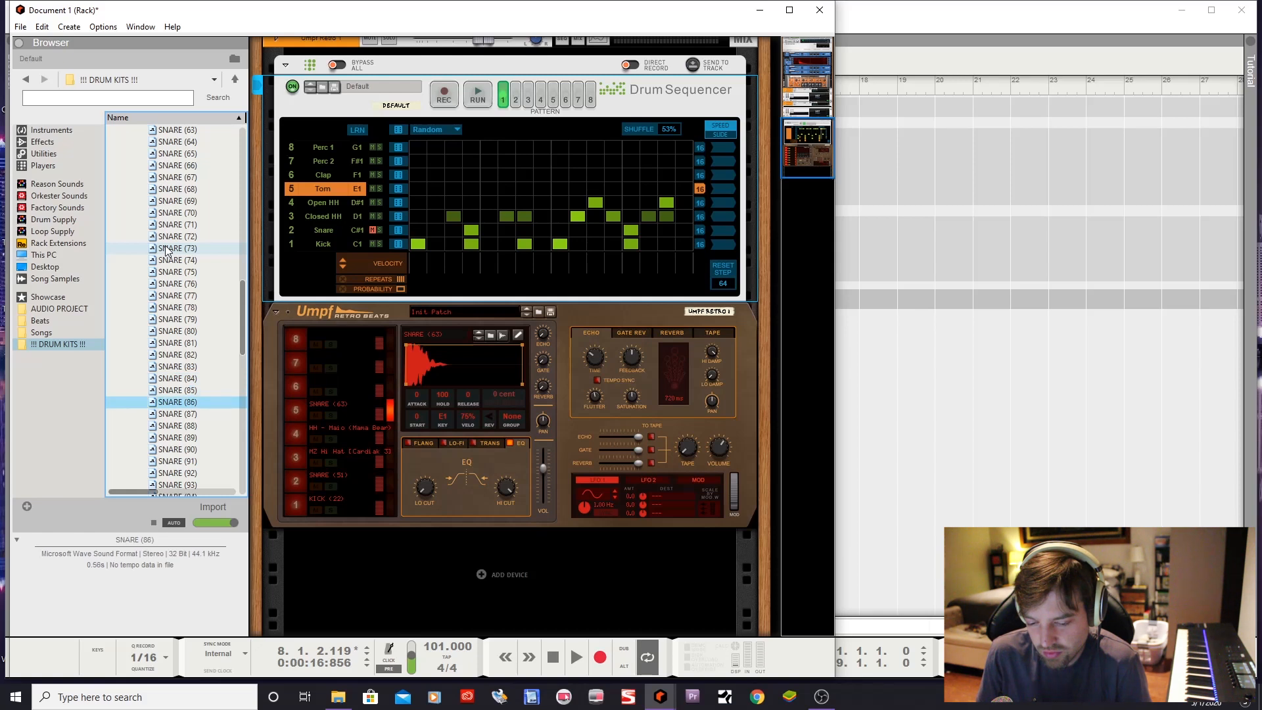
key(Down)
key(Up)
key(Up)
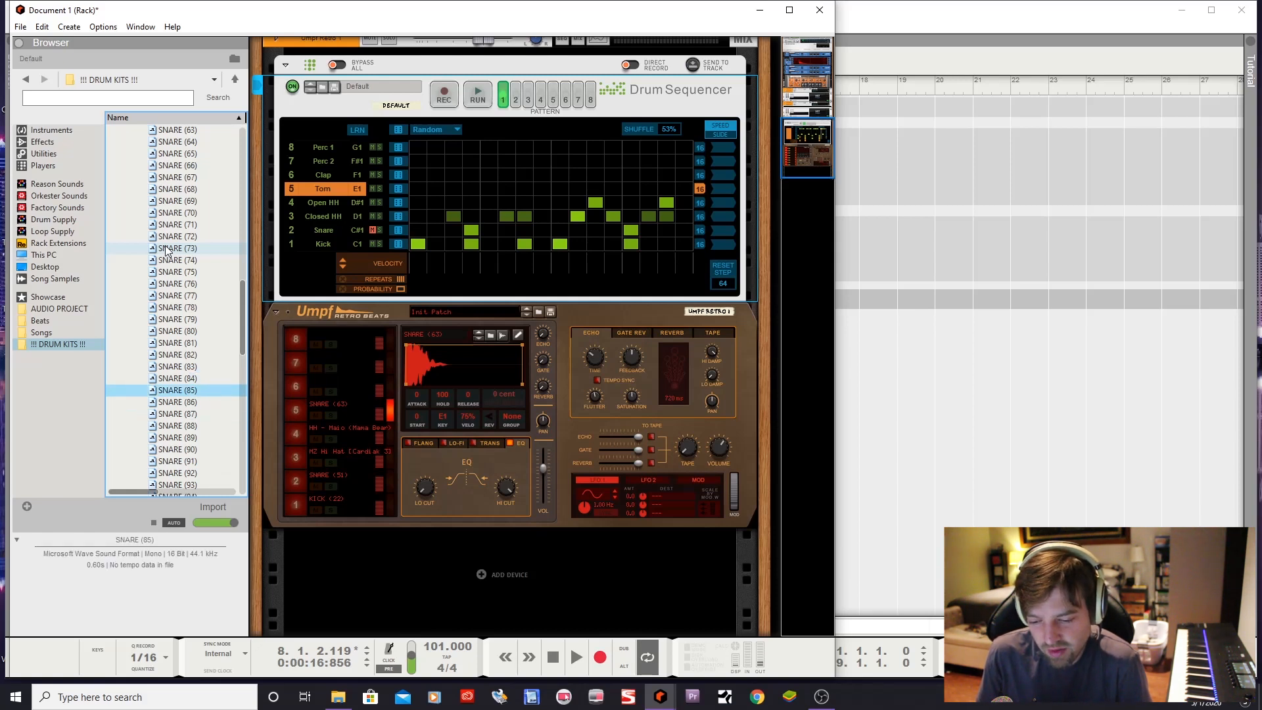
key(Down)
key(Down)
key(Down)
key(Down)
key(Down)
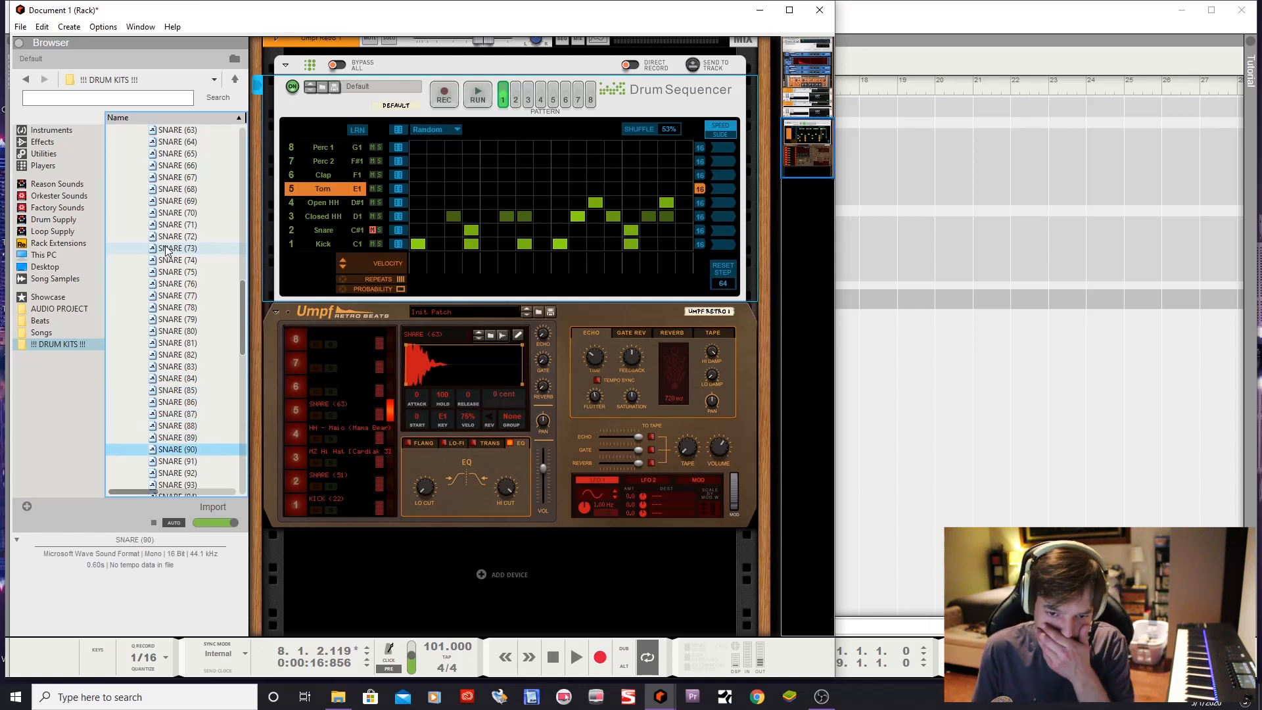
key(Down)
key(Down)
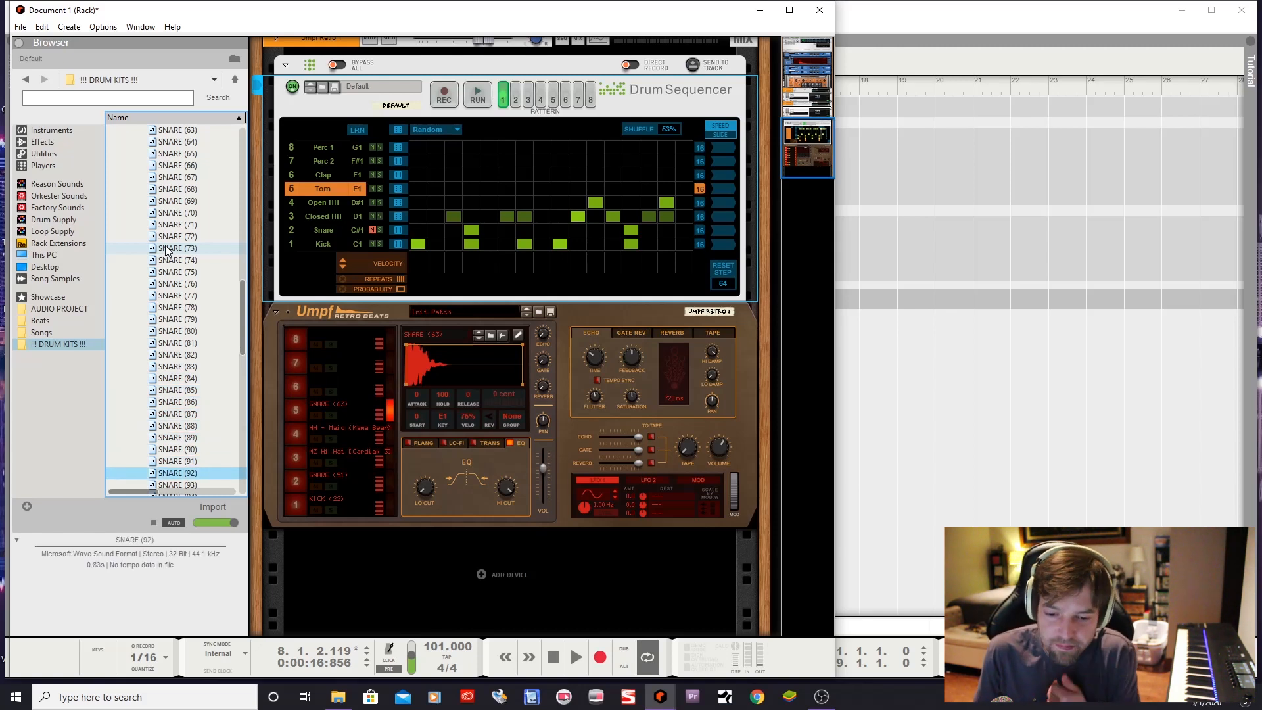
key(Down)
key(Up)
key(Down)
key(Up)
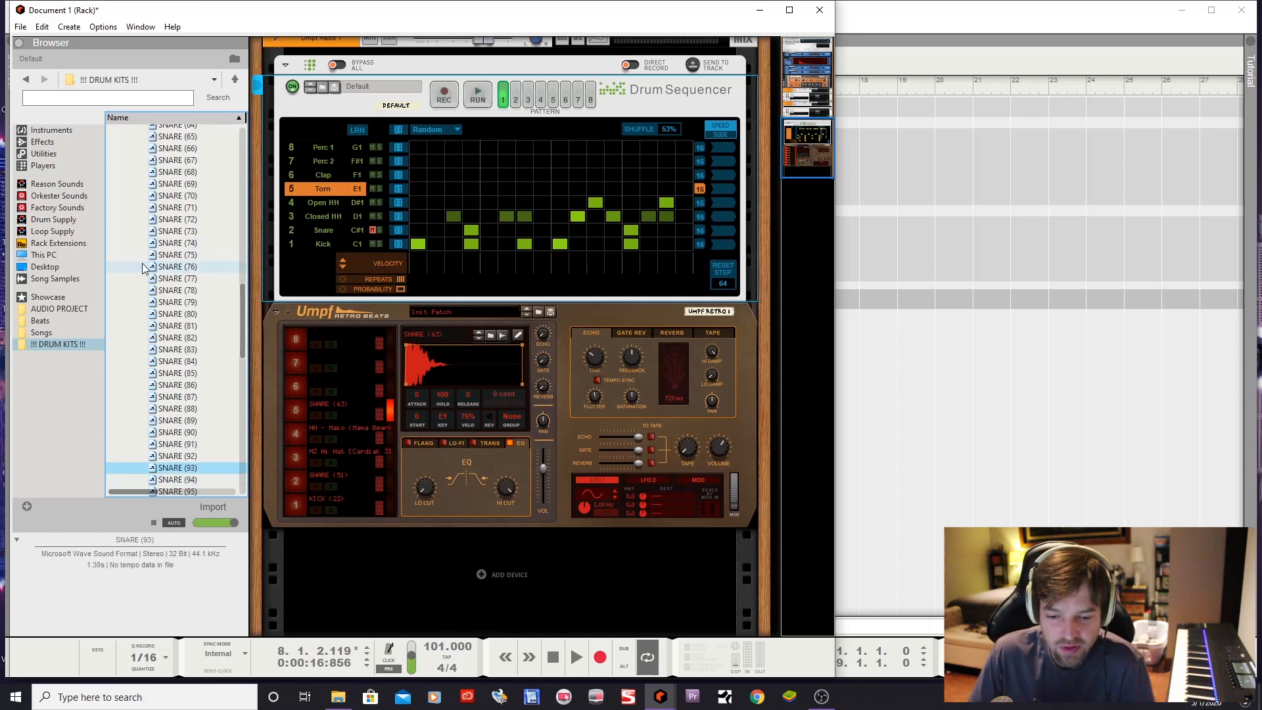
Load SNARE (93) onto drum channel 5 and add a Tom lane hit on step 13 during playback
drag(199, 468, 341, 417)
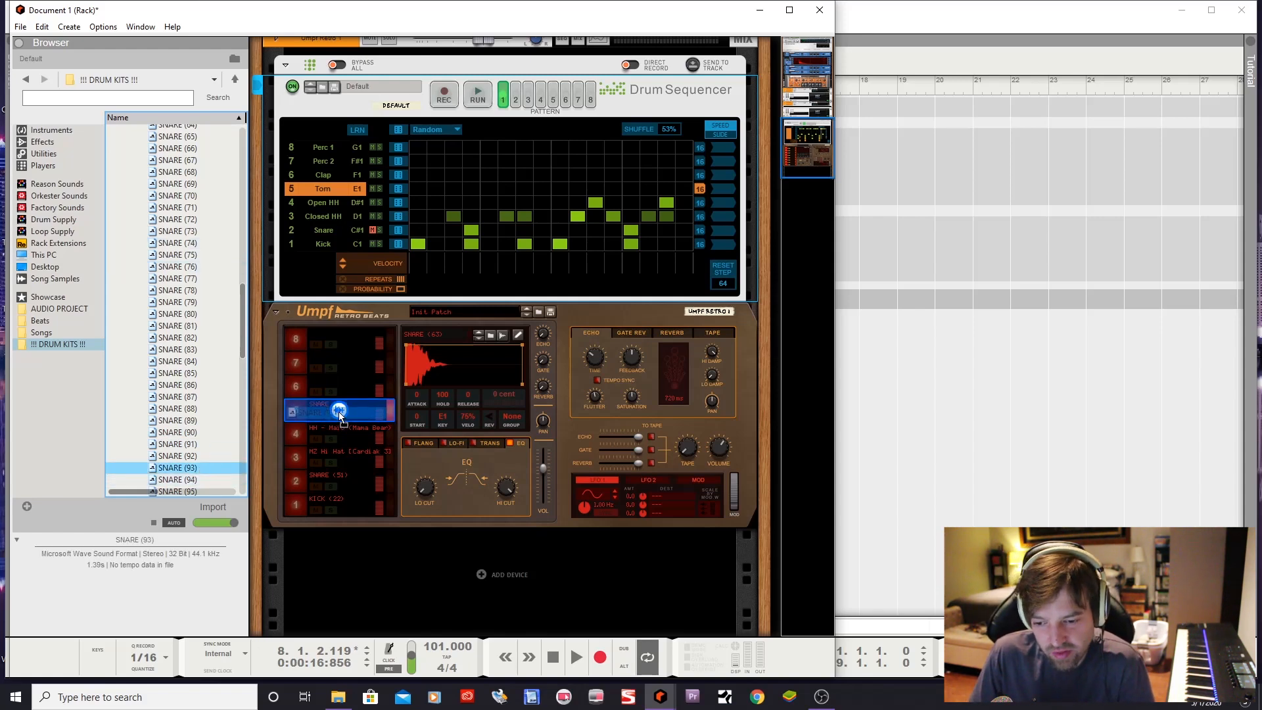
key(space)
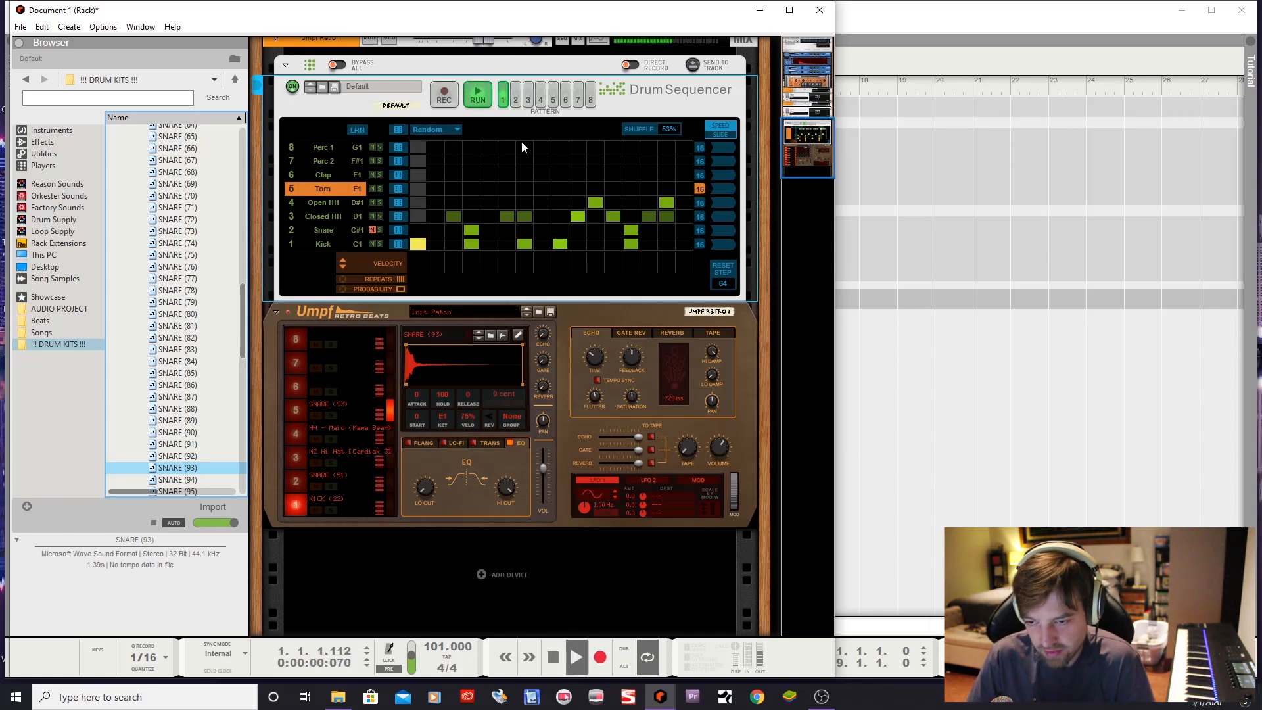
click(631, 189)
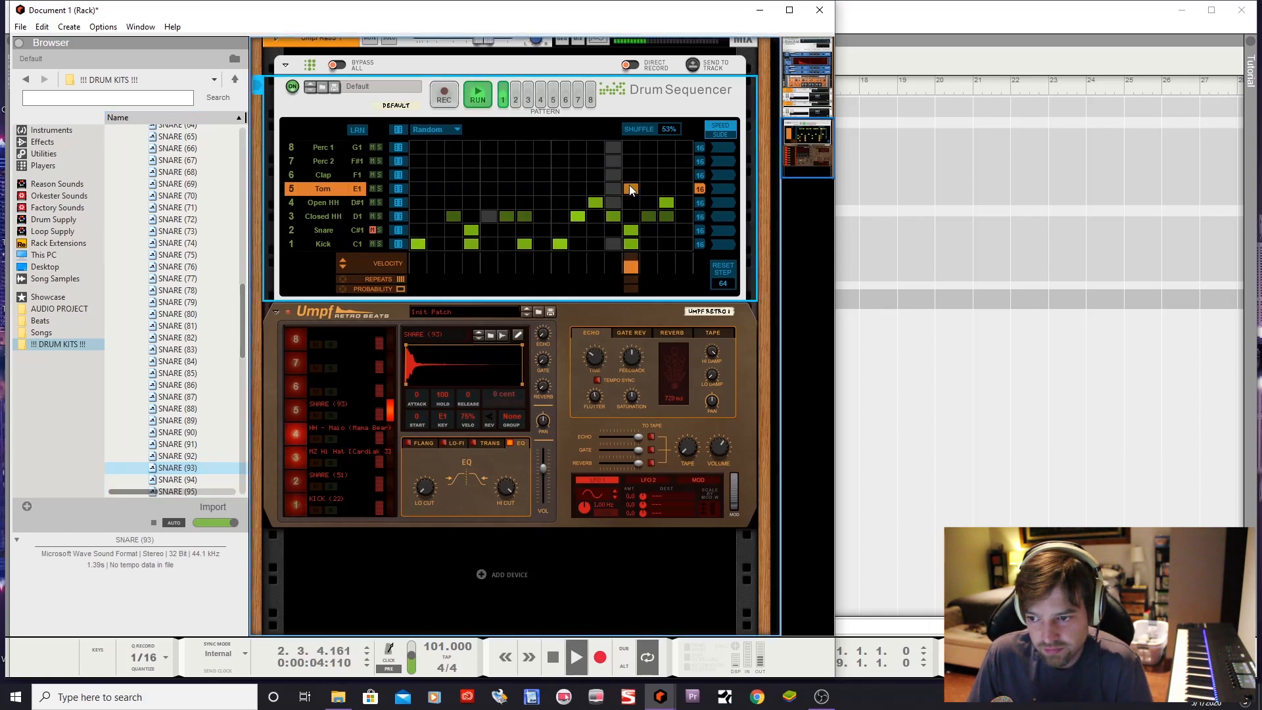
click(470, 189)
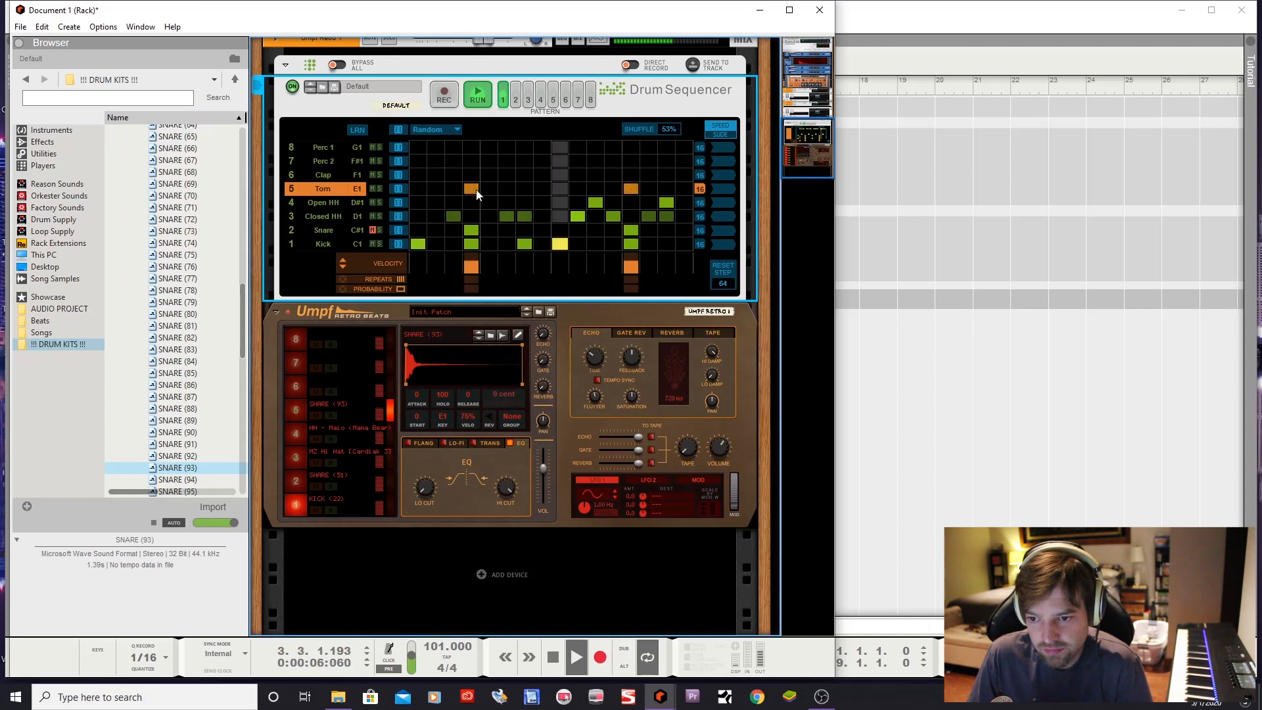
click(478, 193)
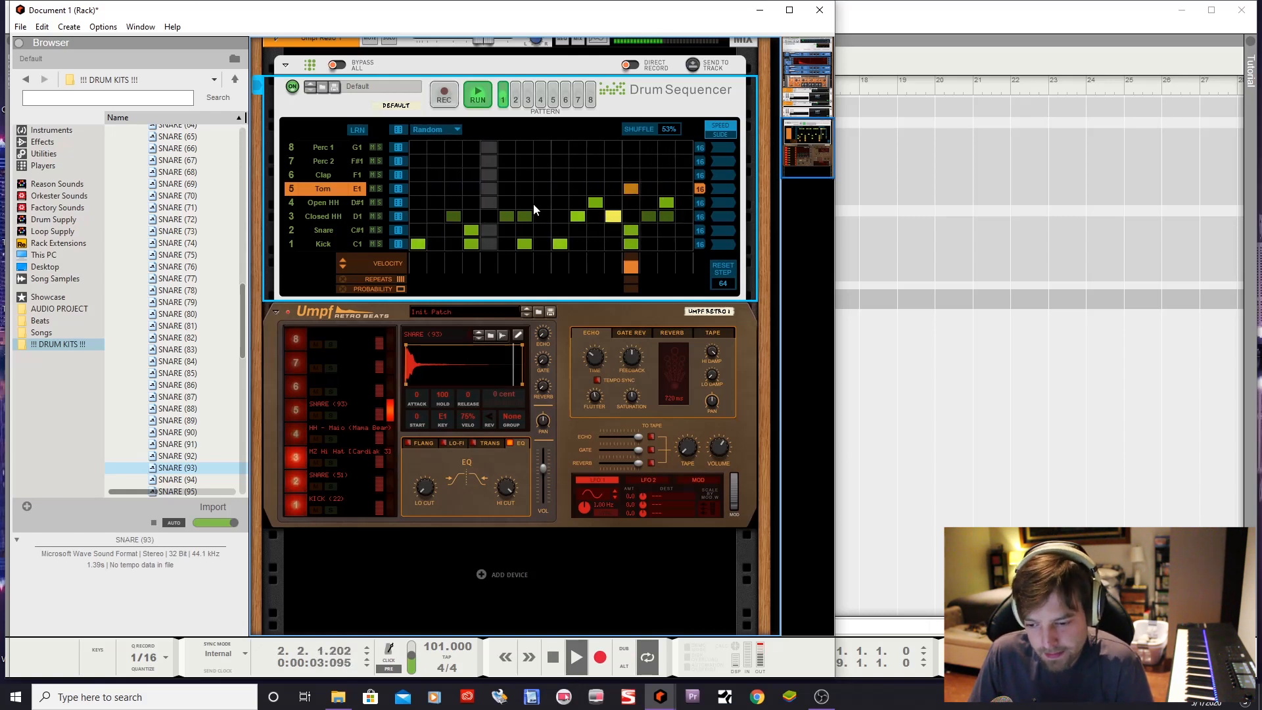
Raise drum channel 5's volume slightly and try its EQ low cut while the pattern plays
click(546, 467)
drag(546, 467, 545, 460)
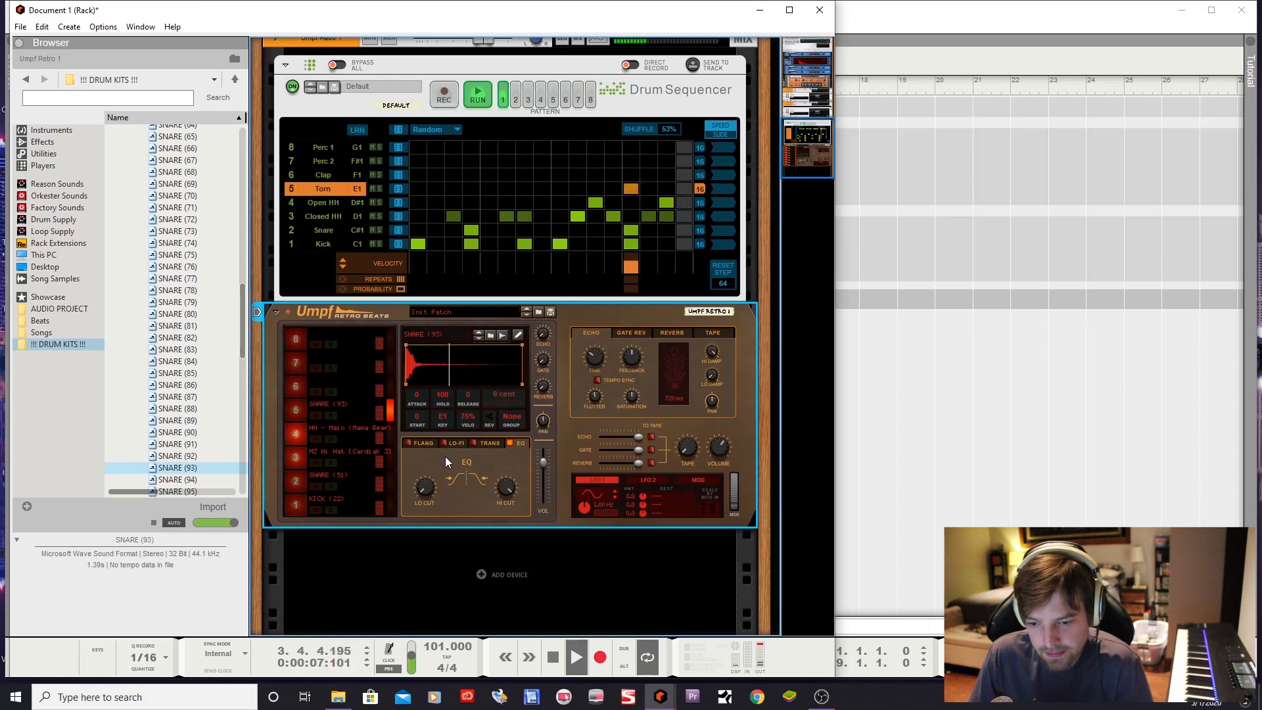
drag(540, 461, 542, 468)
drag(430, 479, 429, 486)
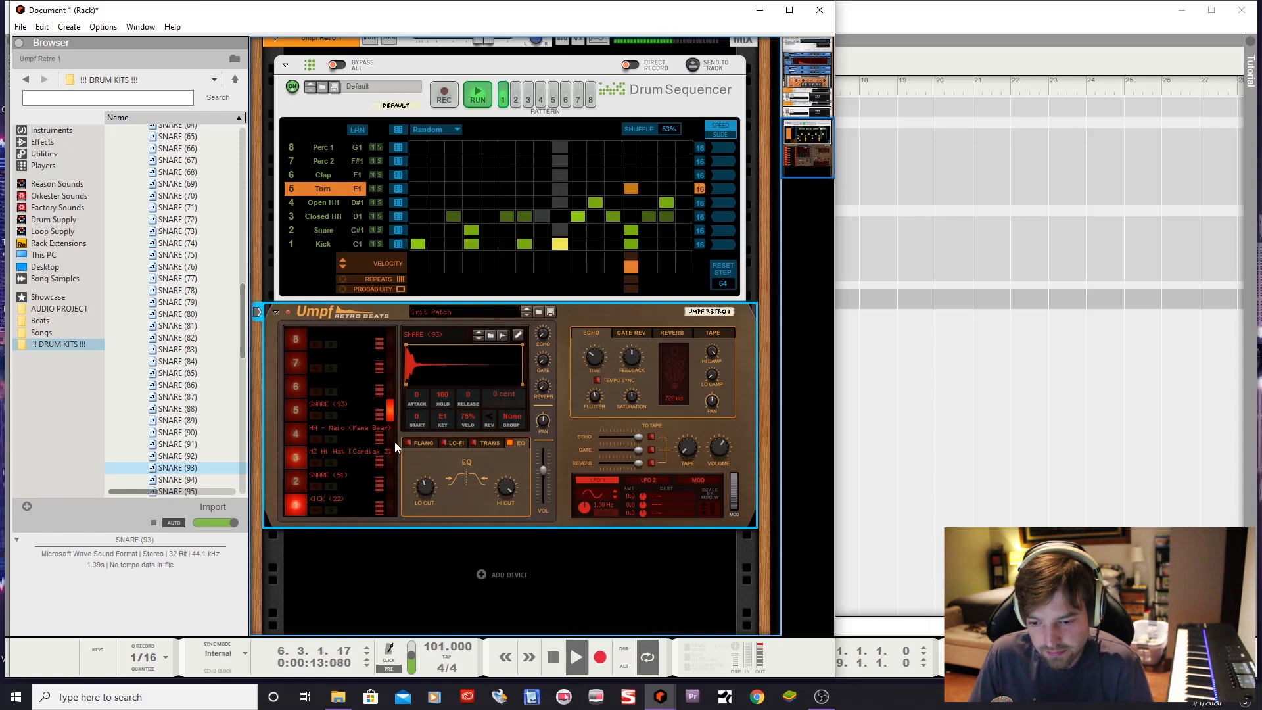
click(372, 229)
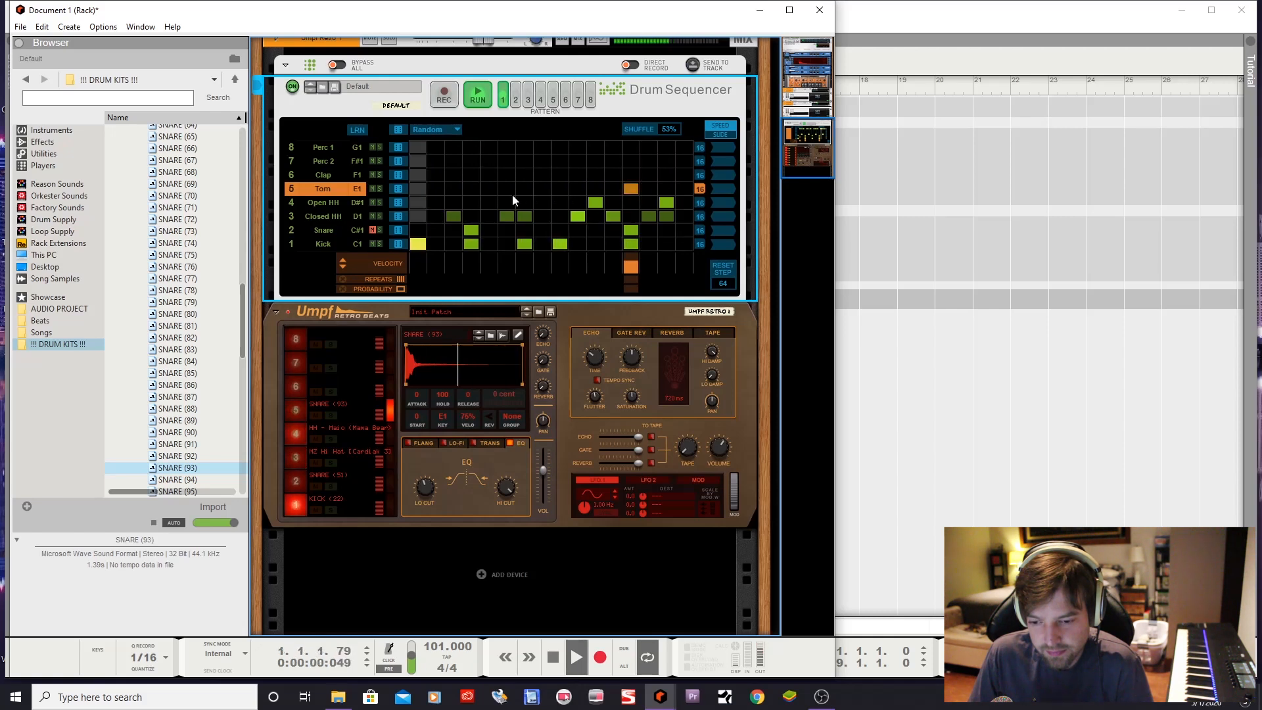
click(424, 488)
drag(421, 498, 437, 462)
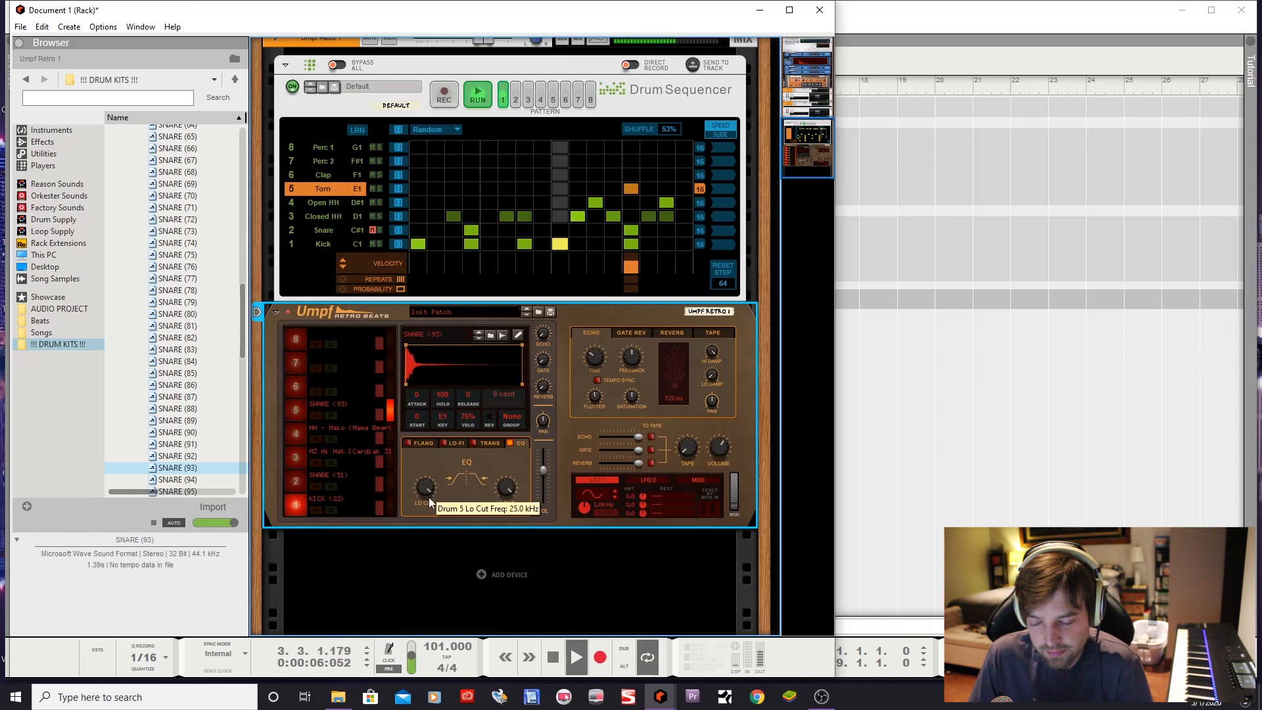
drag(540, 469, 544, 459)
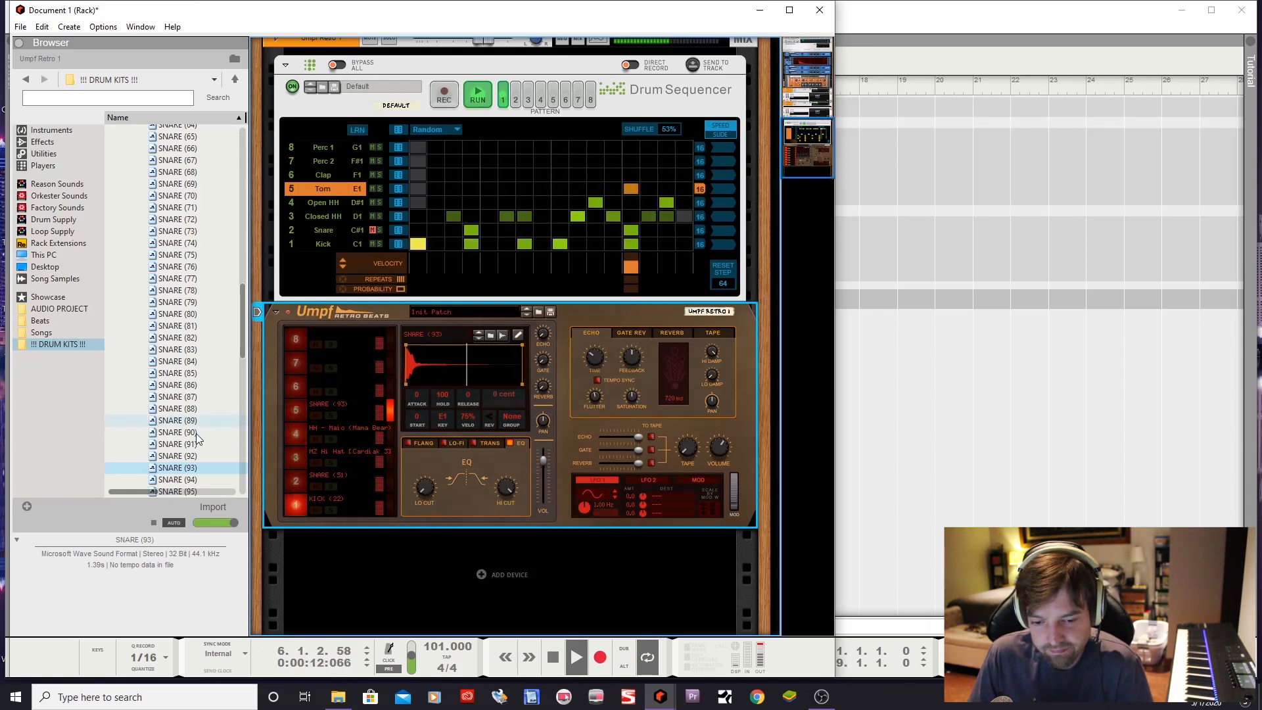
Audition snare samples between SNARE (94) and SNARE (105) over the running pattern, and stop playback
scroll(197, 437, down, 6)
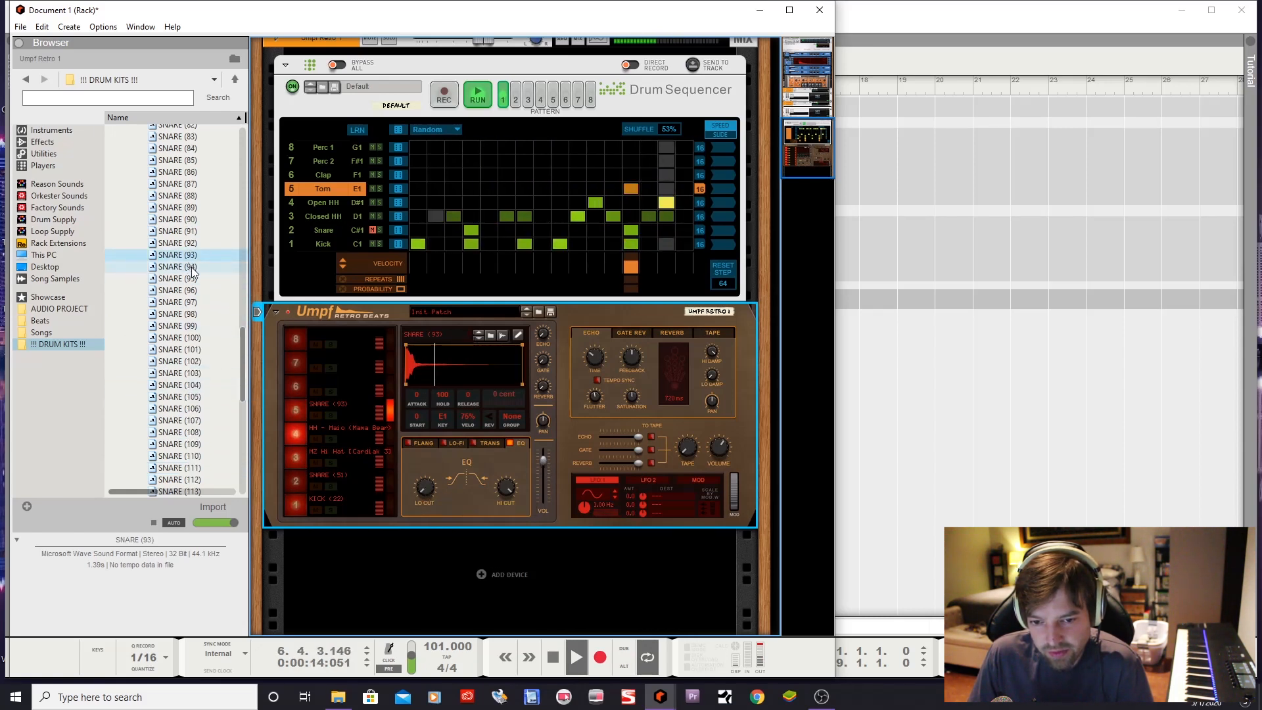
click(193, 267)
click(191, 278)
click(191, 290)
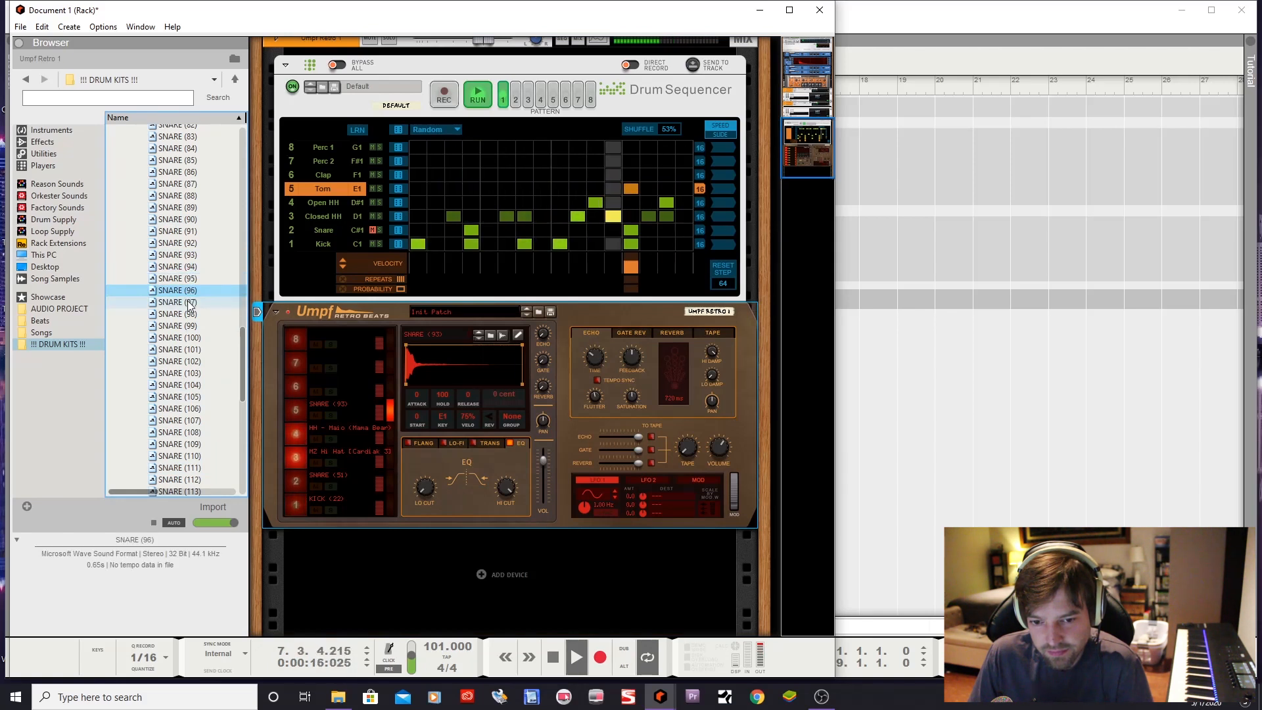
click(195, 326)
click(196, 338)
click(197, 350)
click(196, 360)
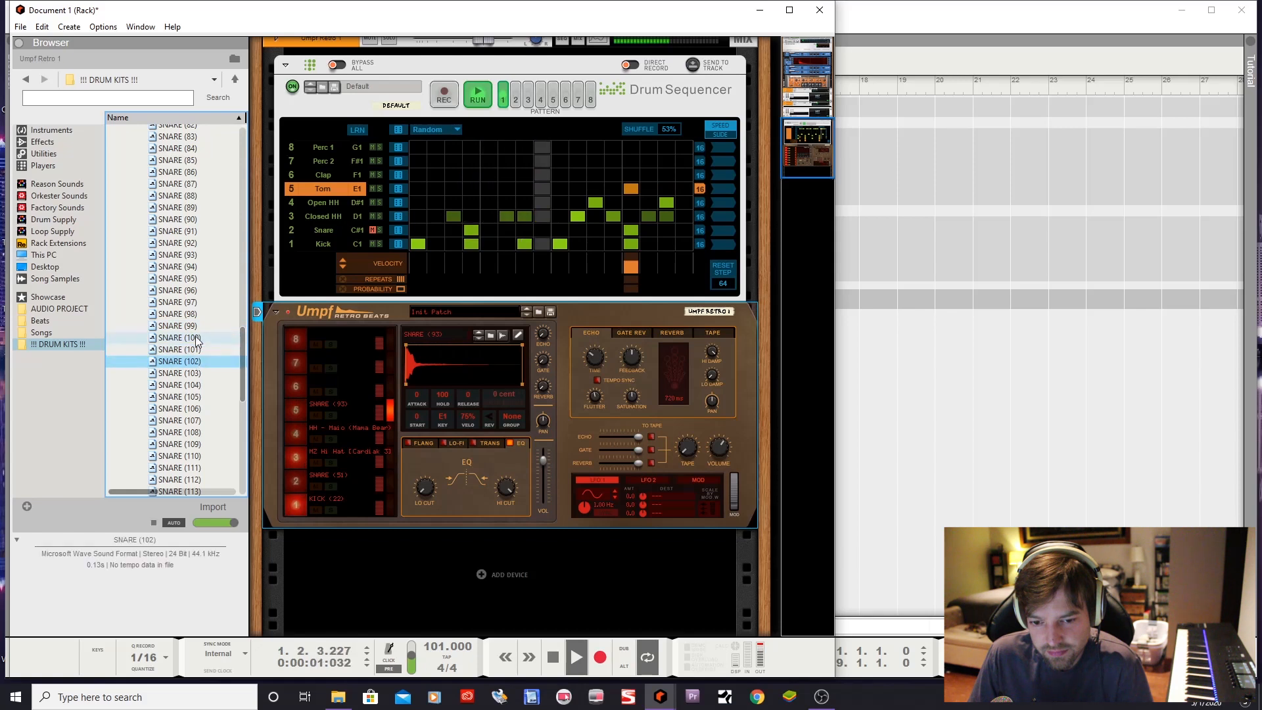
click(196, 337)
click(198, 360)
click(196, 326)
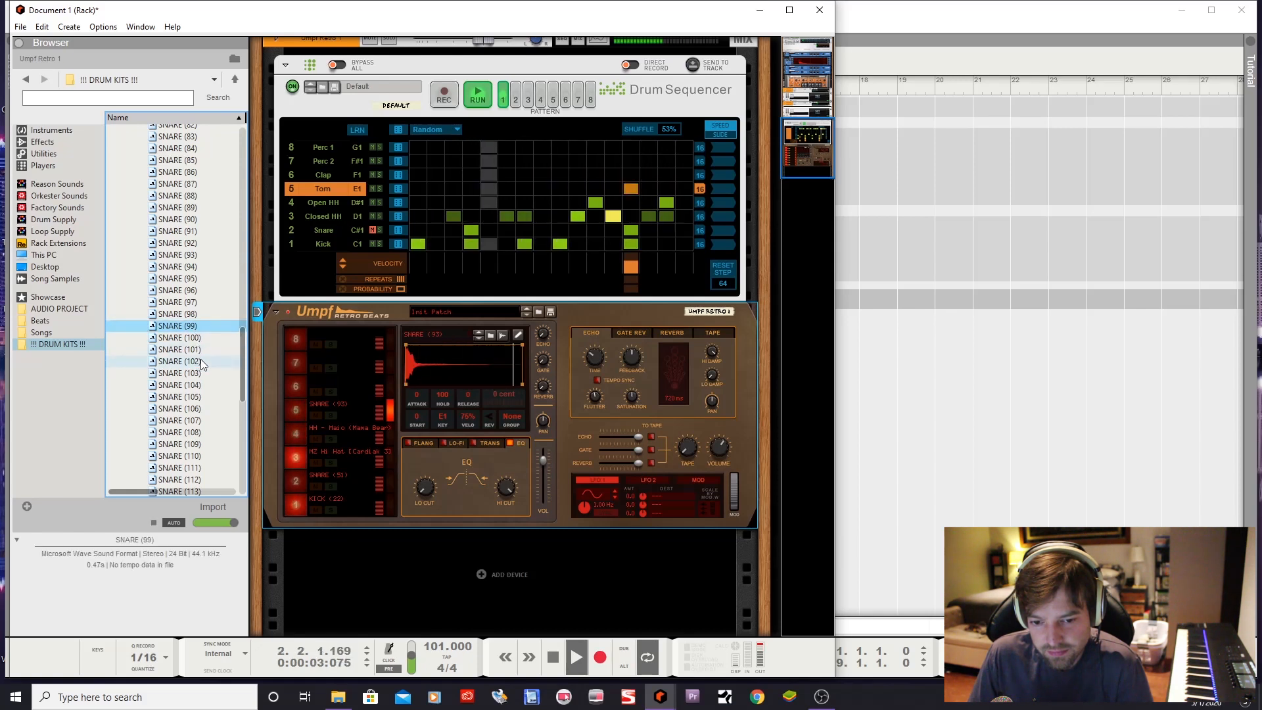
click(197, 385)
click(197, 396)
key(space)
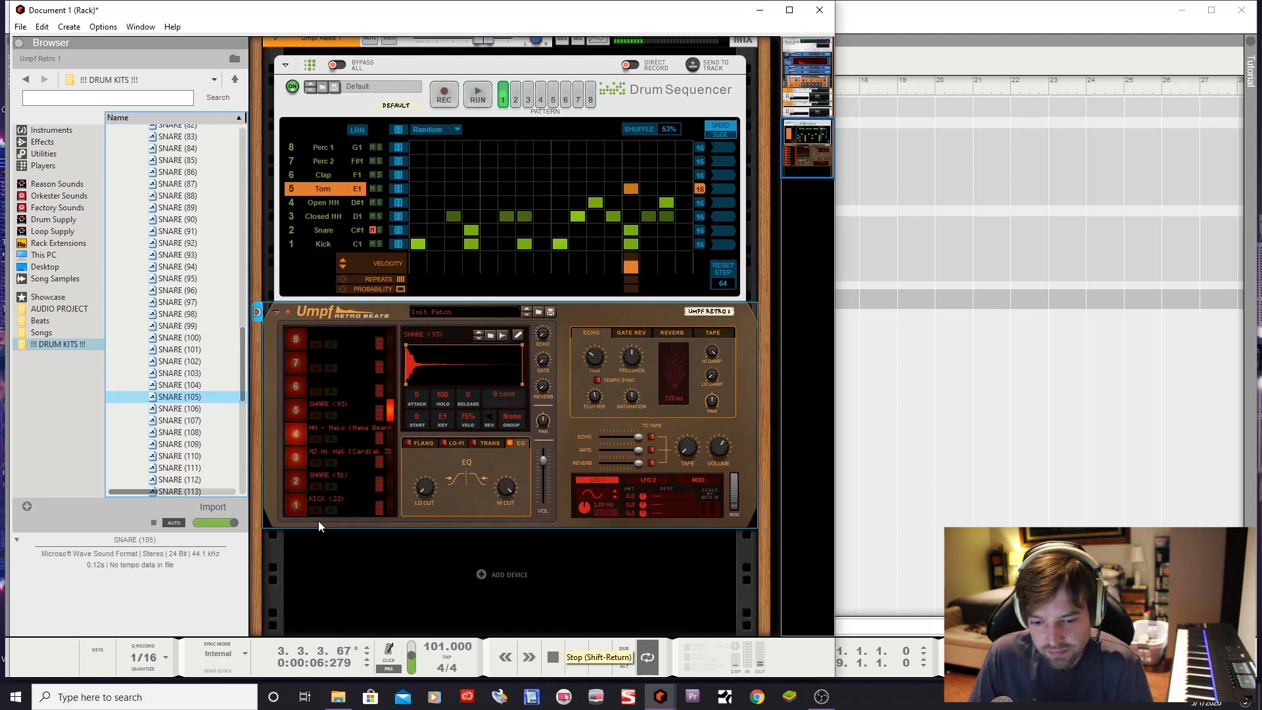
Audition snare samples from SNARE (107) through SNARE (121) with playback stopped, and flip the rack to its rear side
click(192, 421)
click(192, 432)
click(192, 443)
scroll(192, 326, down, 6)
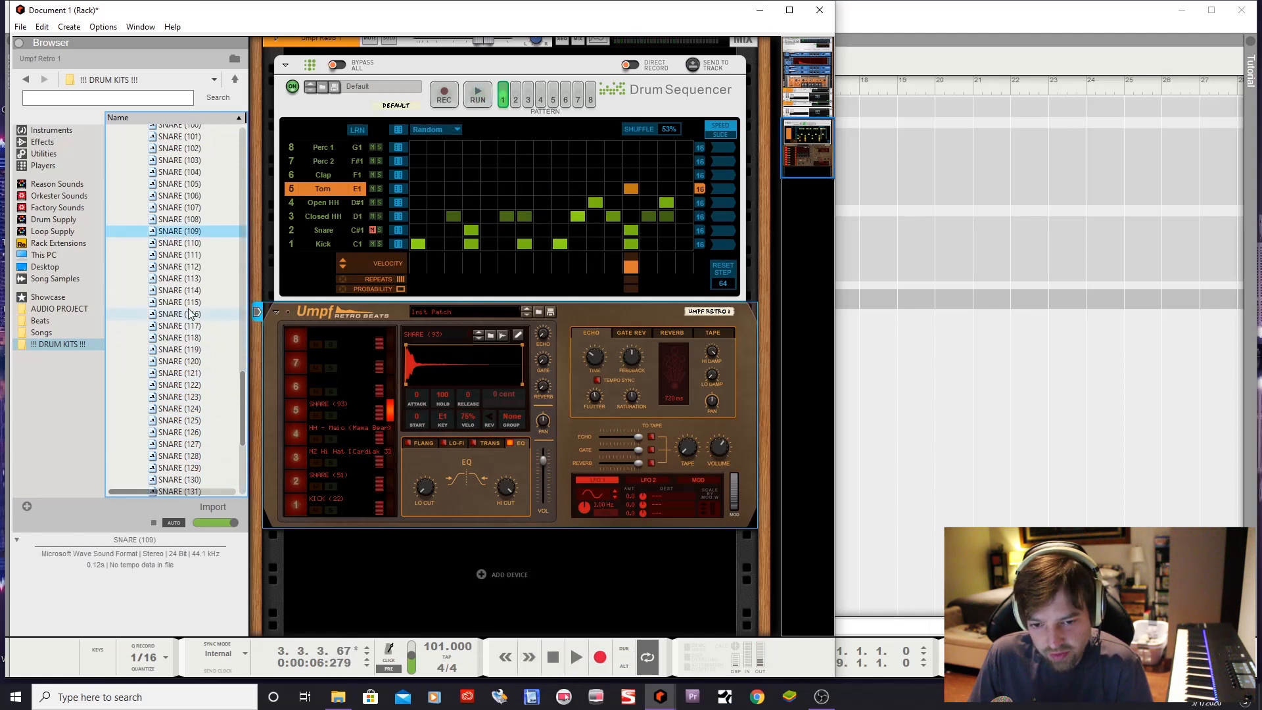
click(183, 255)
click(185, 267)
click(181, 278)
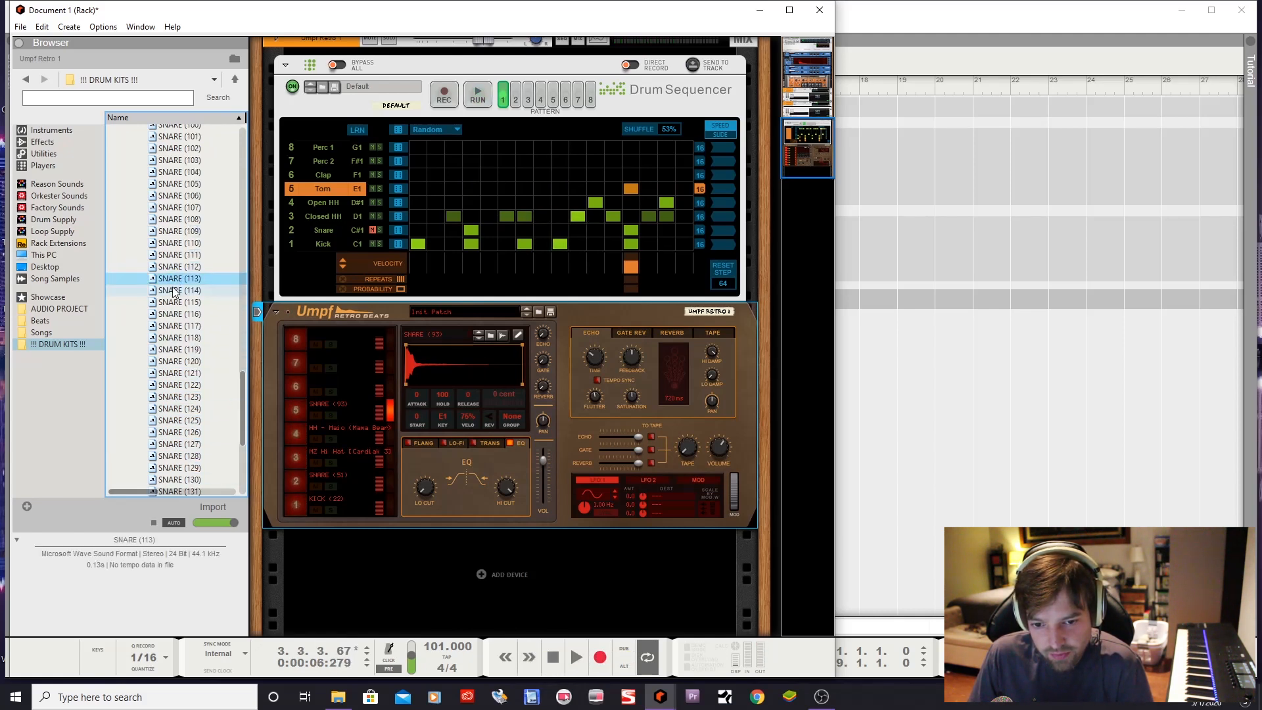
click(175, 290)
click(170, 303)
click(169, 314)
click(170, 326)
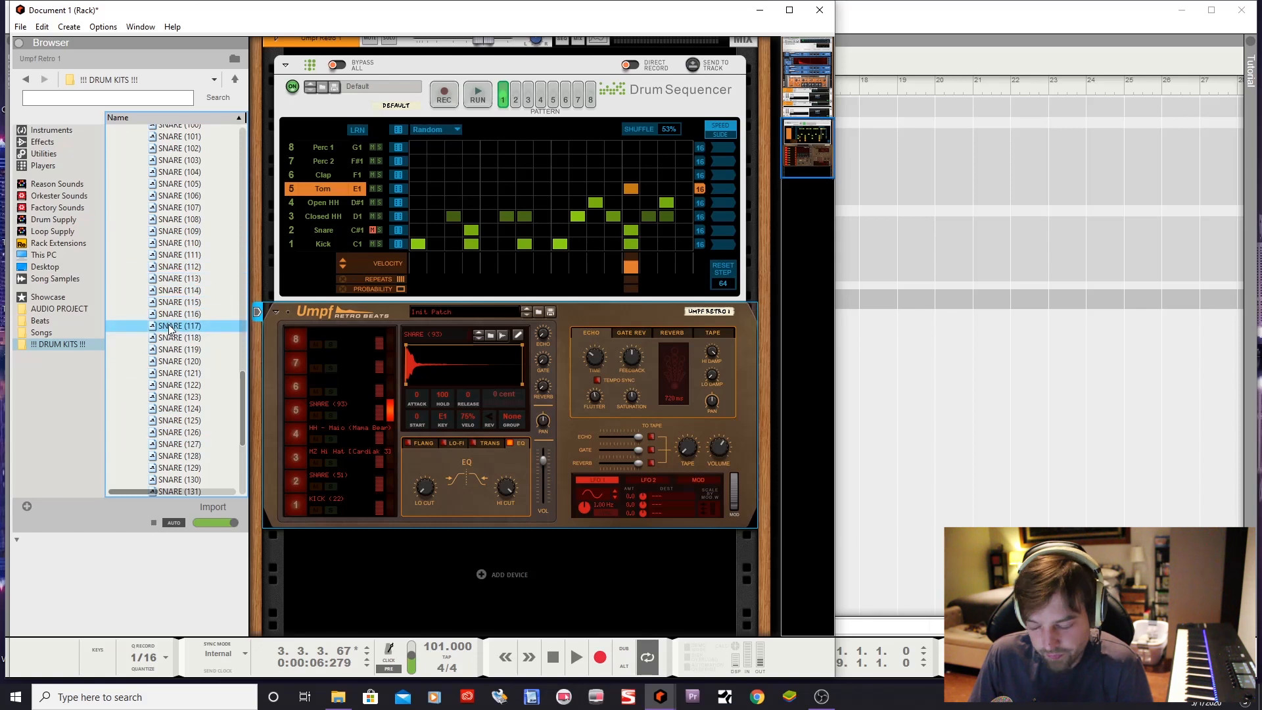
key(Down)
key(Down)
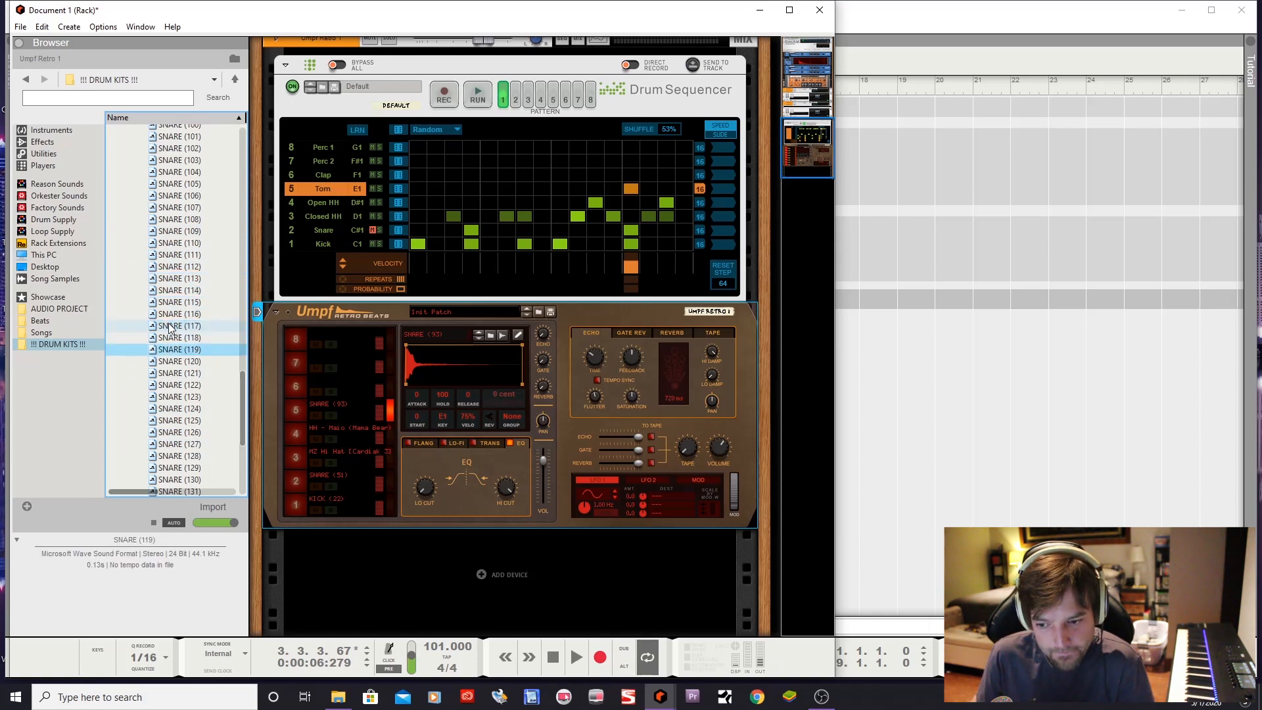
key(Up)
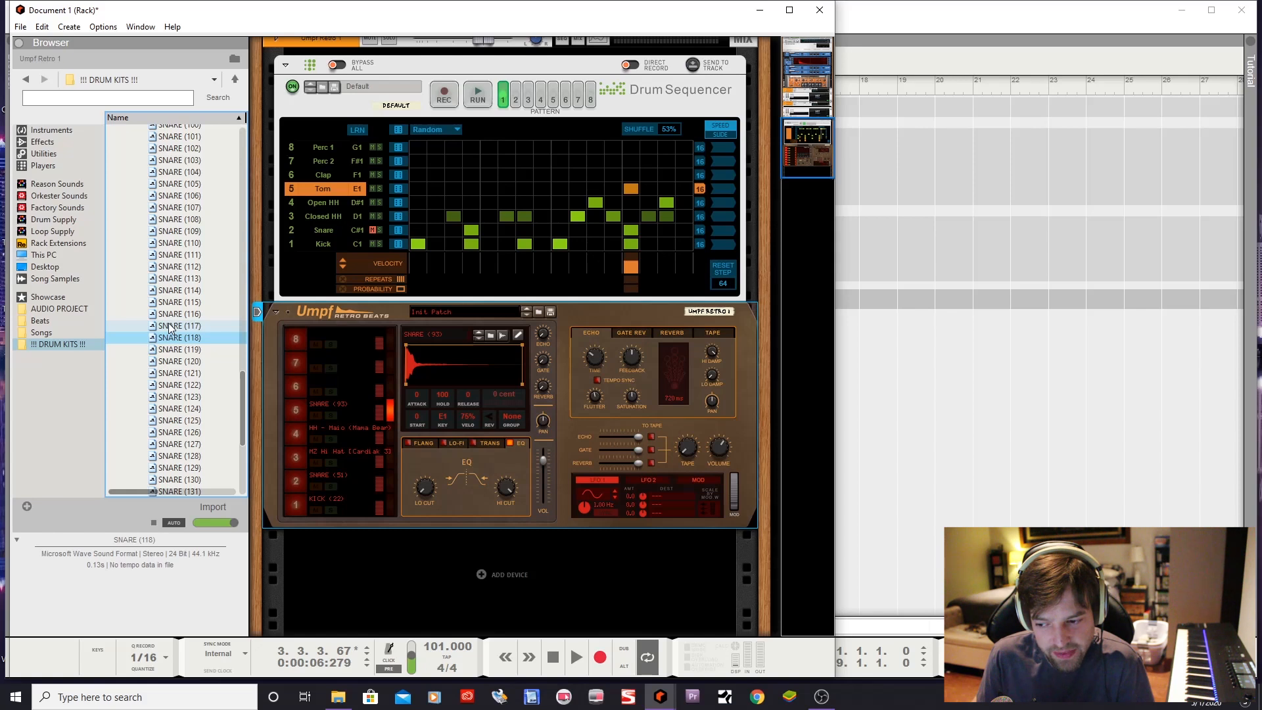
key(Down)
key(Down)
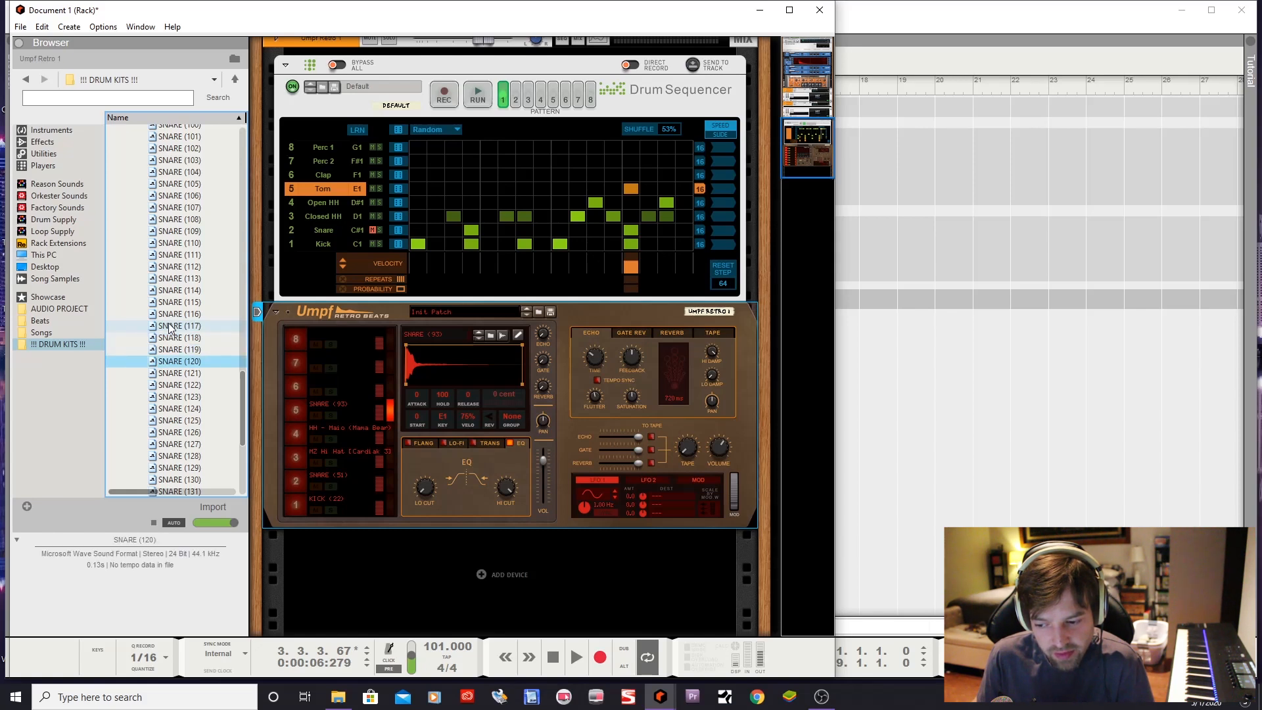
key(Down)
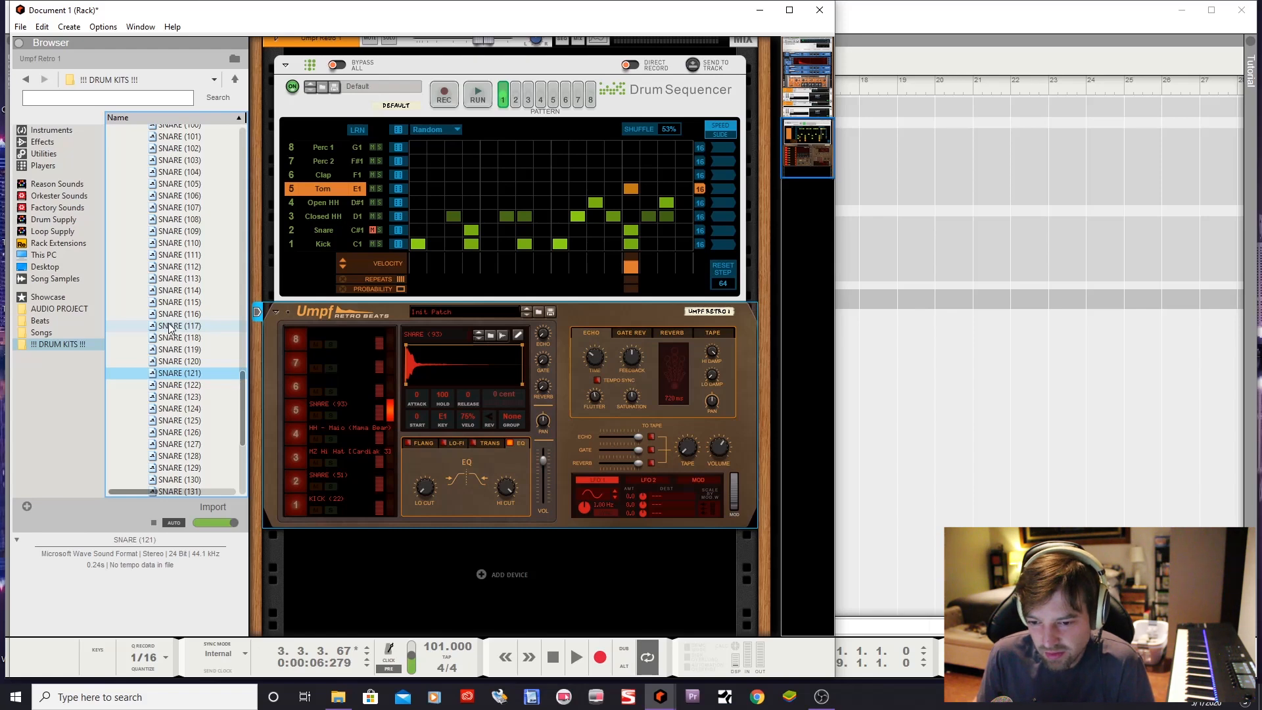
key(Tab)
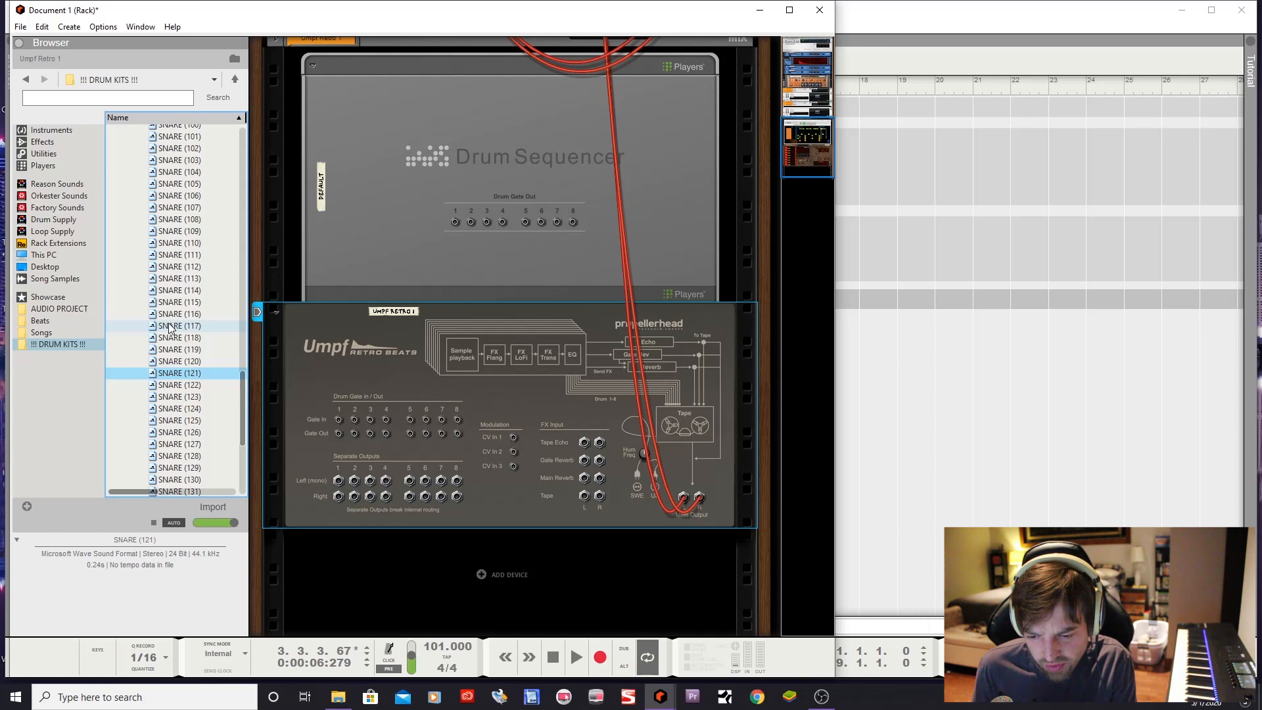
key(Tab)
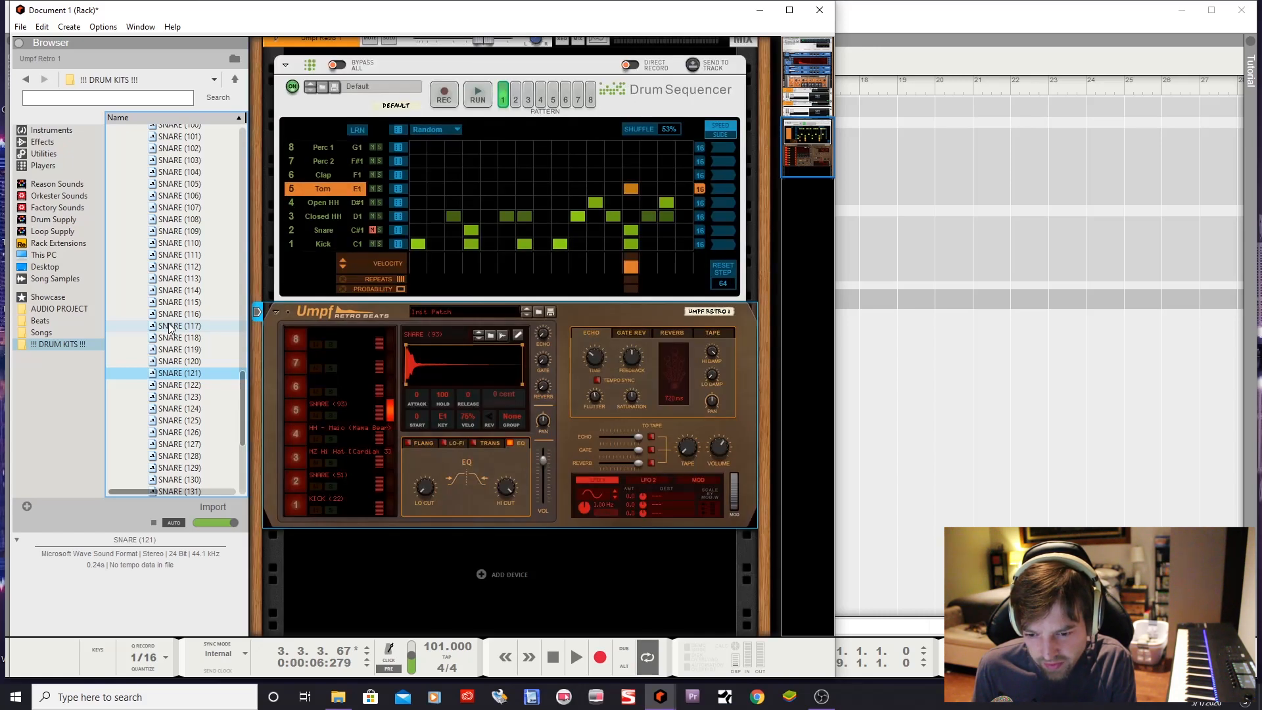
key(Tab)
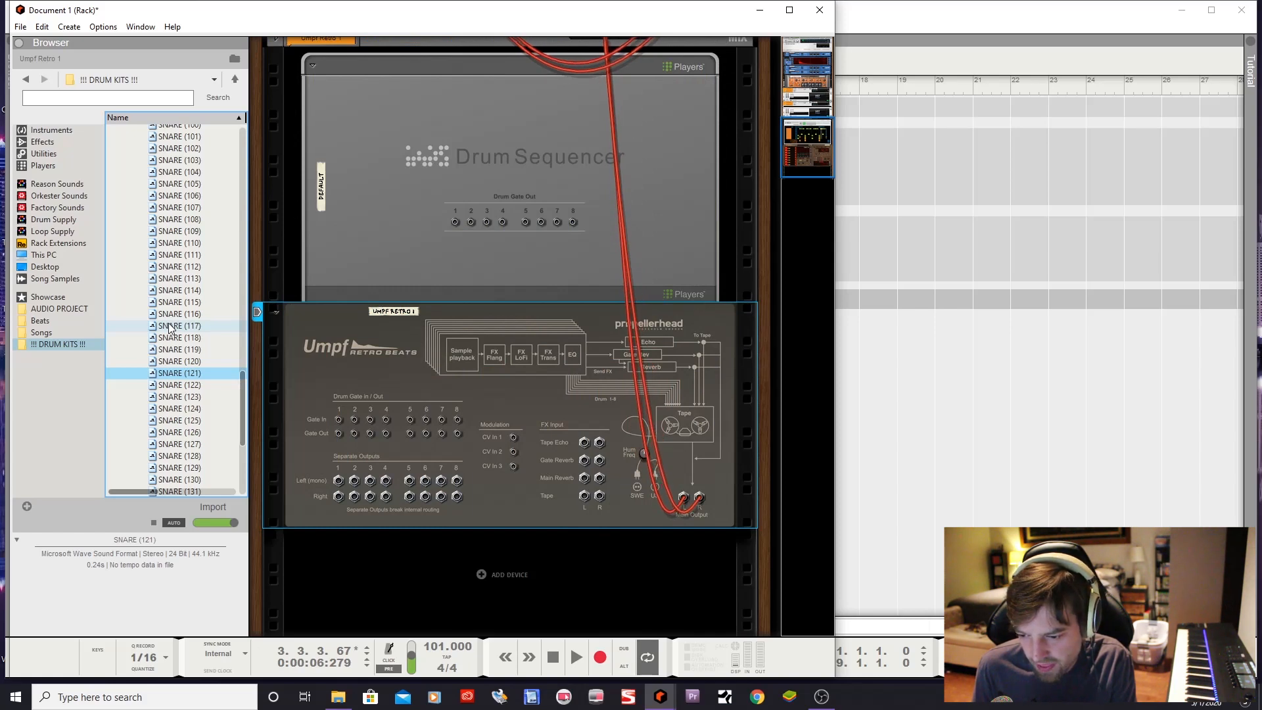
key(Tab)
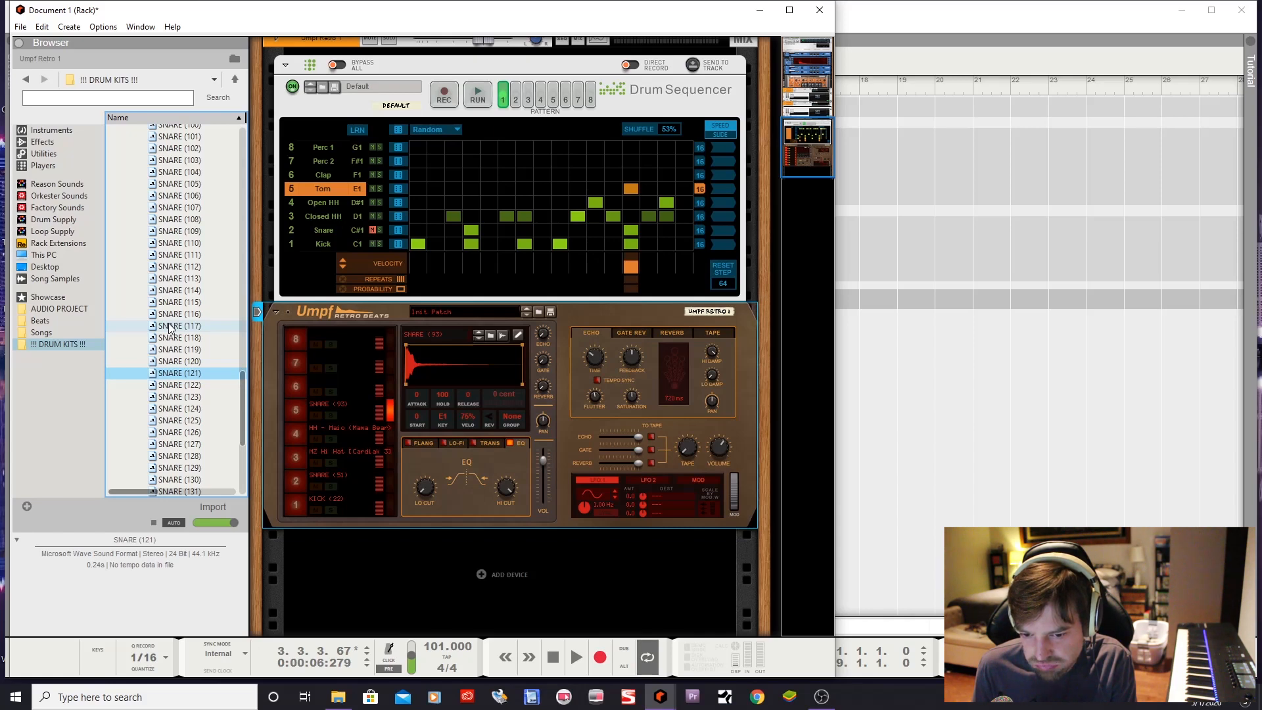
key(Tab)
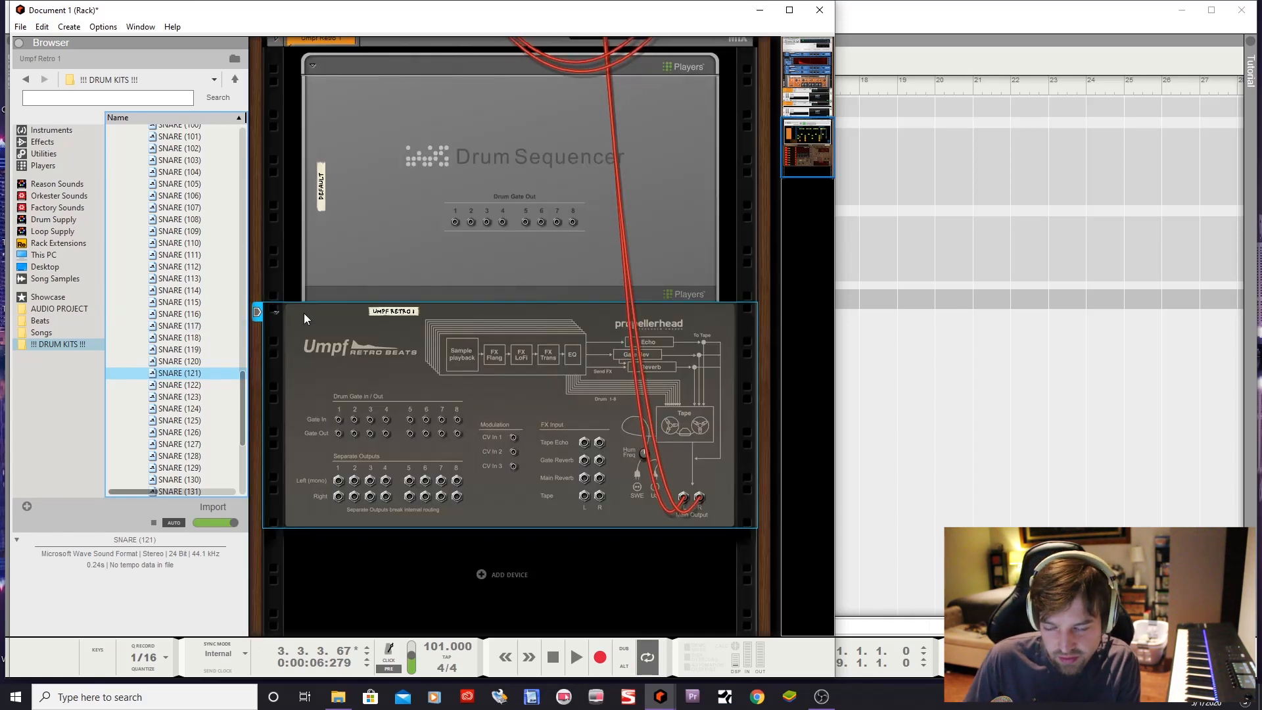
Add a Channel EQ effect to the rack directly below Umpf Retro Beats
click(66, 142)
scroll(197, 265, down, 6)
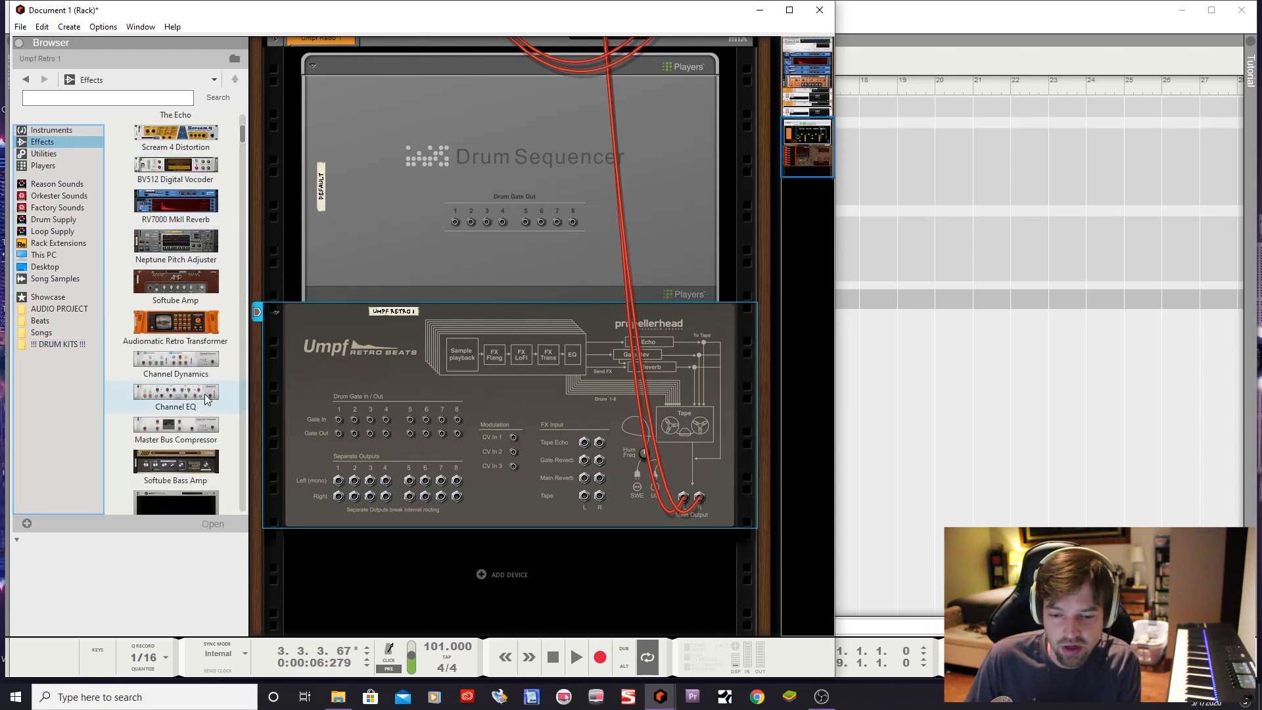
scroll(205, 389, down, 4)
scroll(206, 265, down, 2)
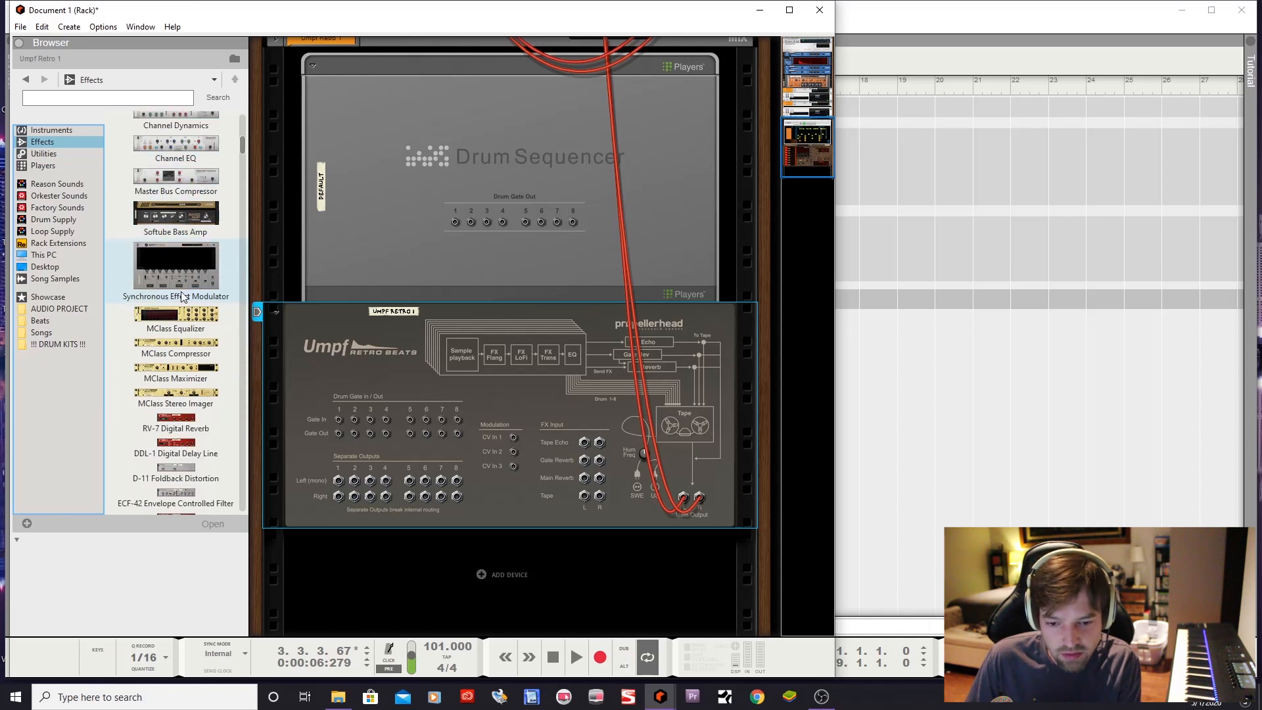
drag(184, 184, 530, 365)
Add a Mixer 14:2 to the rack between Umpf Retro Beats and the Channel EQ
scroll(174, 252, up, 12)
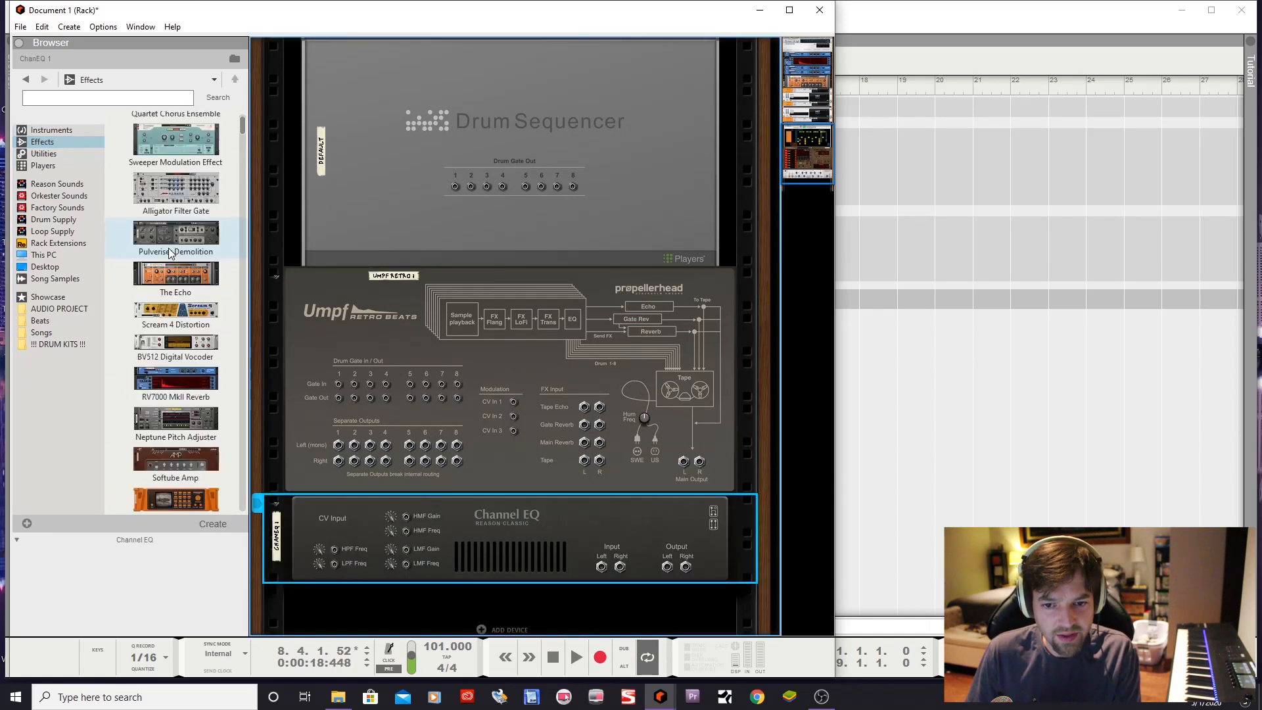
click(70, 130)
scroll(227, 235, down, 3)
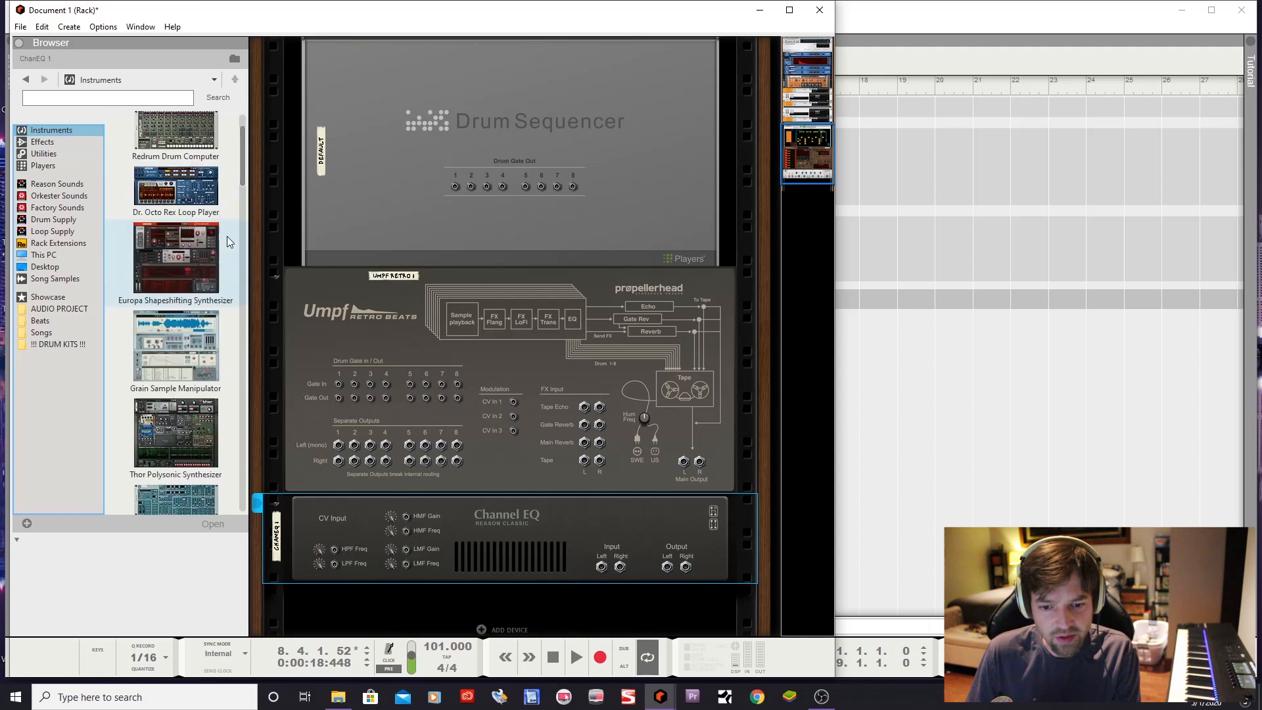
click(43, 153)
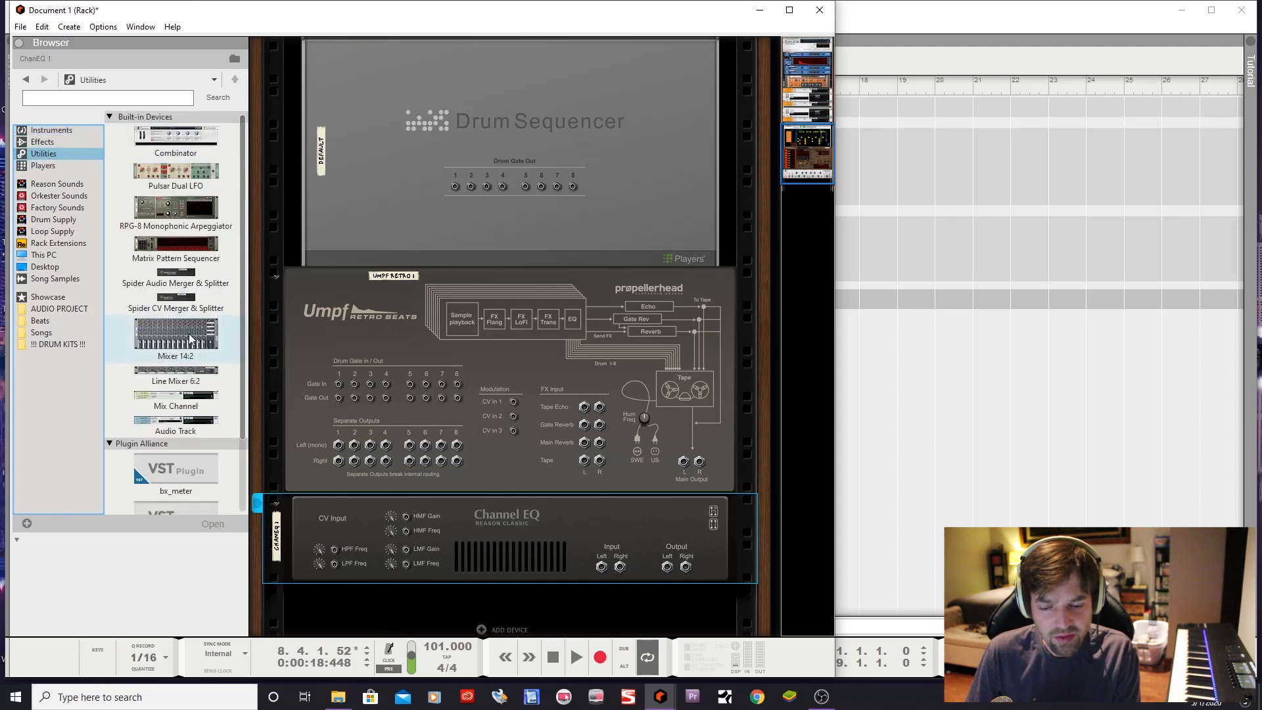
drag(183, 335, 470, 504)
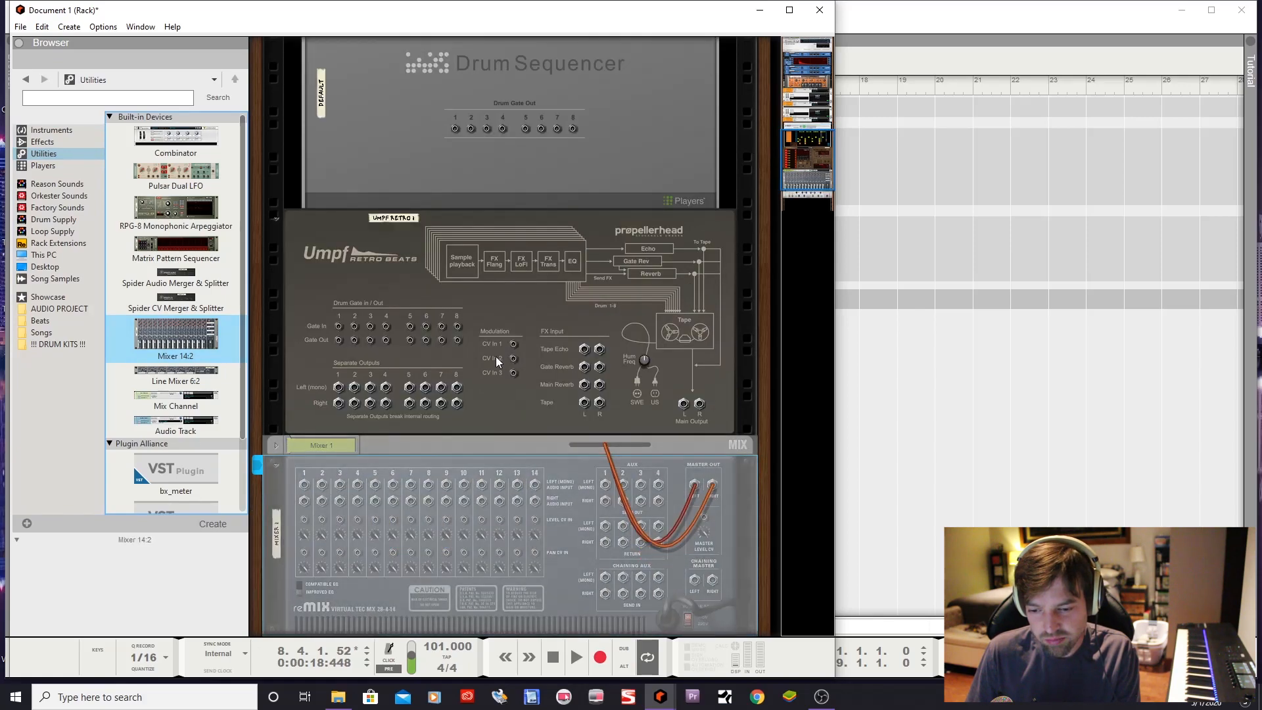
Examine the front and rear of the Mixer 14:2 and Channel EQ below Umpf Retro Beats, ending on the rear side
key(Tab)
scroll(501, 365, up, 10)
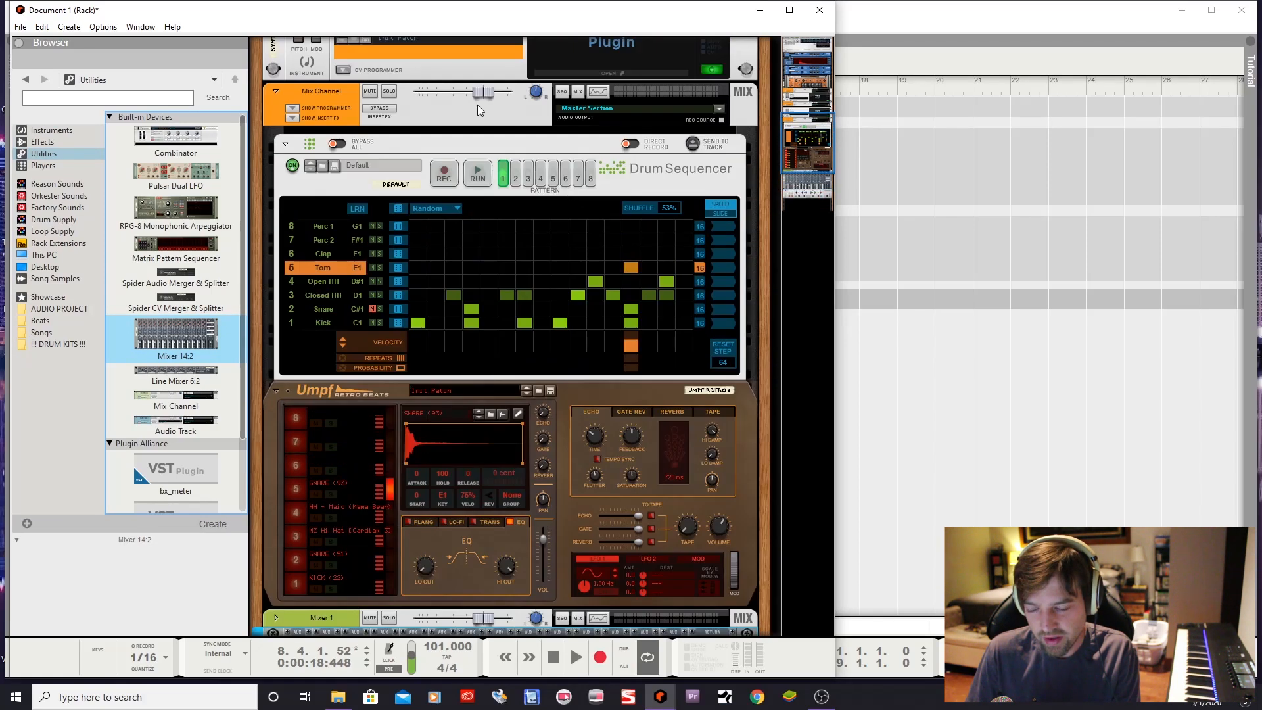
scroll(548, 337, down, 4)
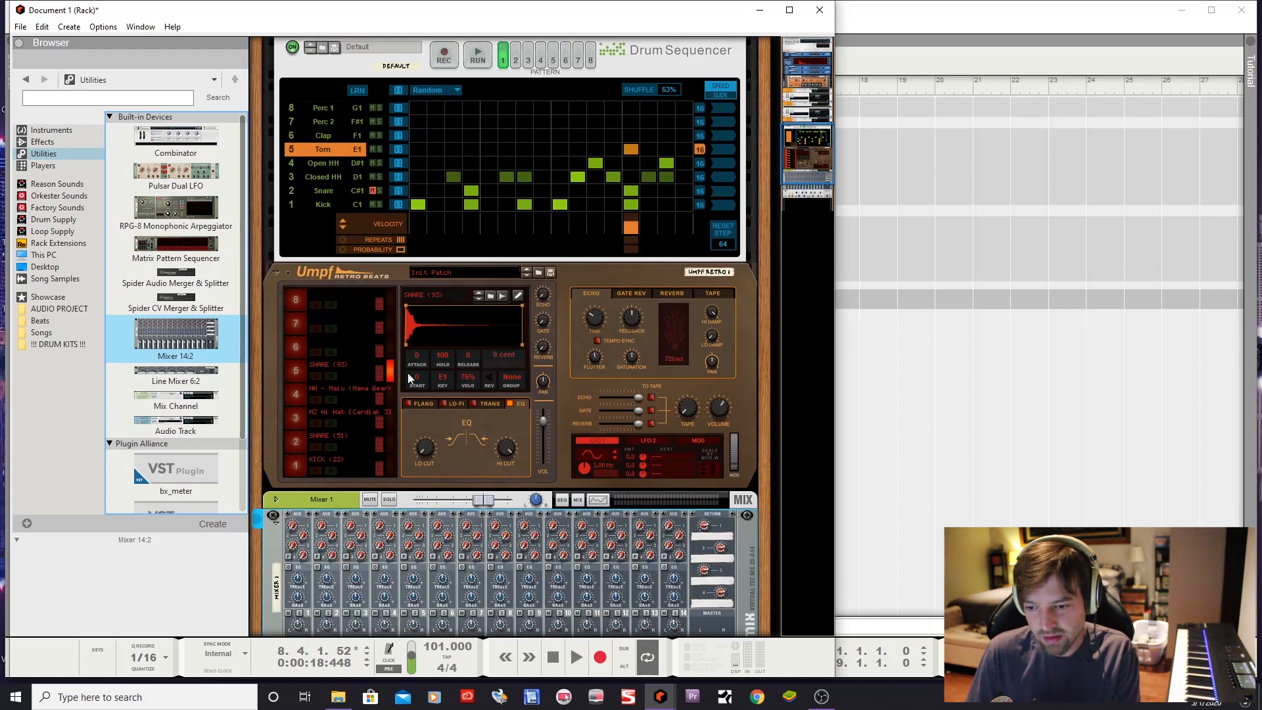
scroll(568, 473, down, 4)
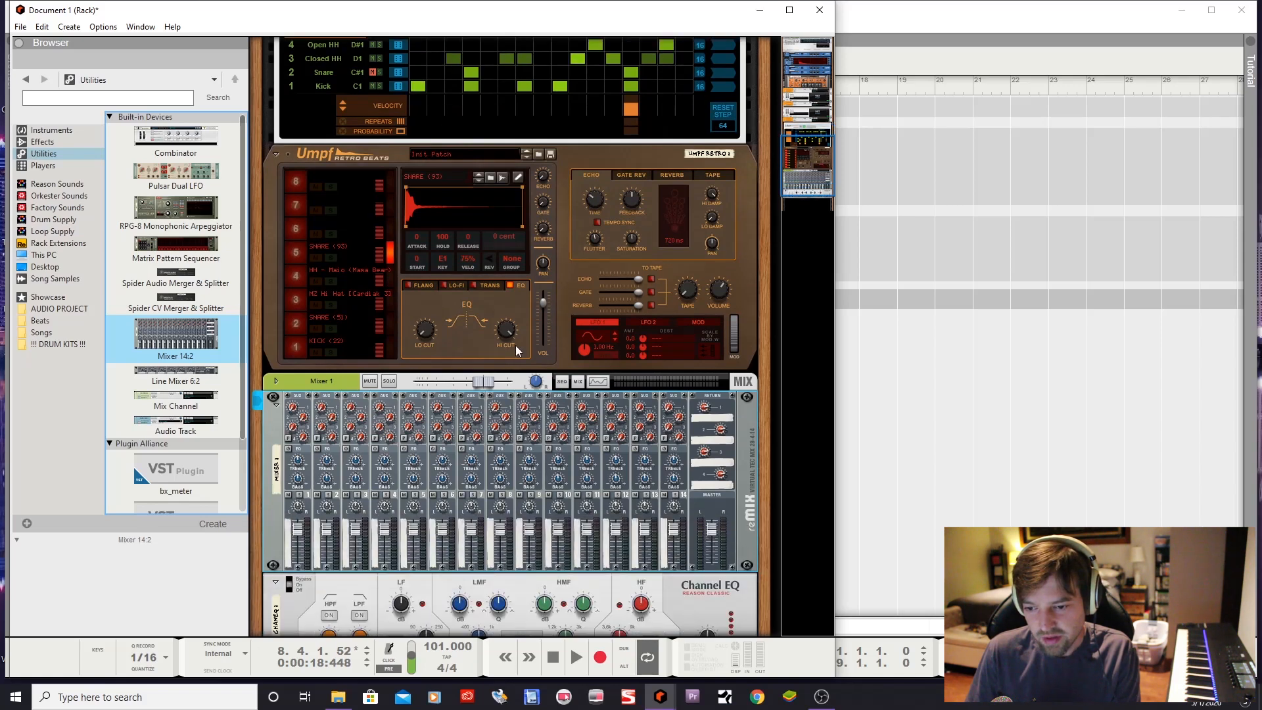
scroll(456, 245, down, 1)
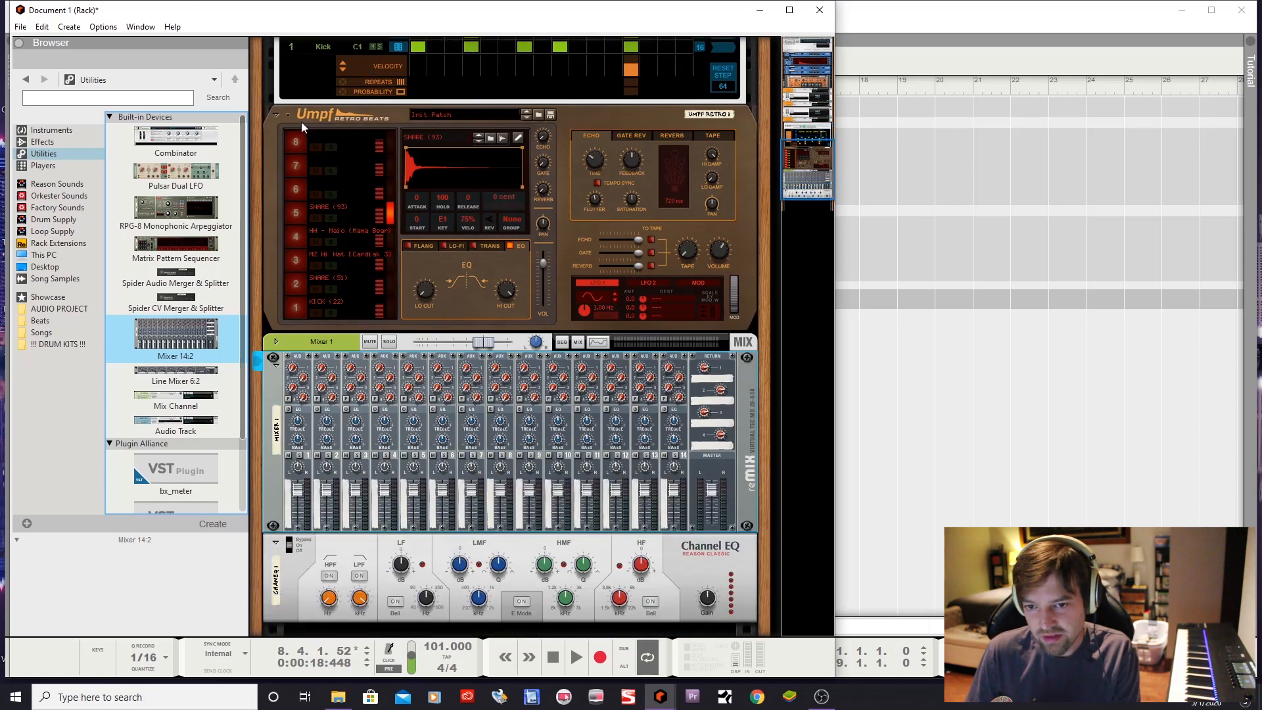
scroll(441, 466, down, 1)
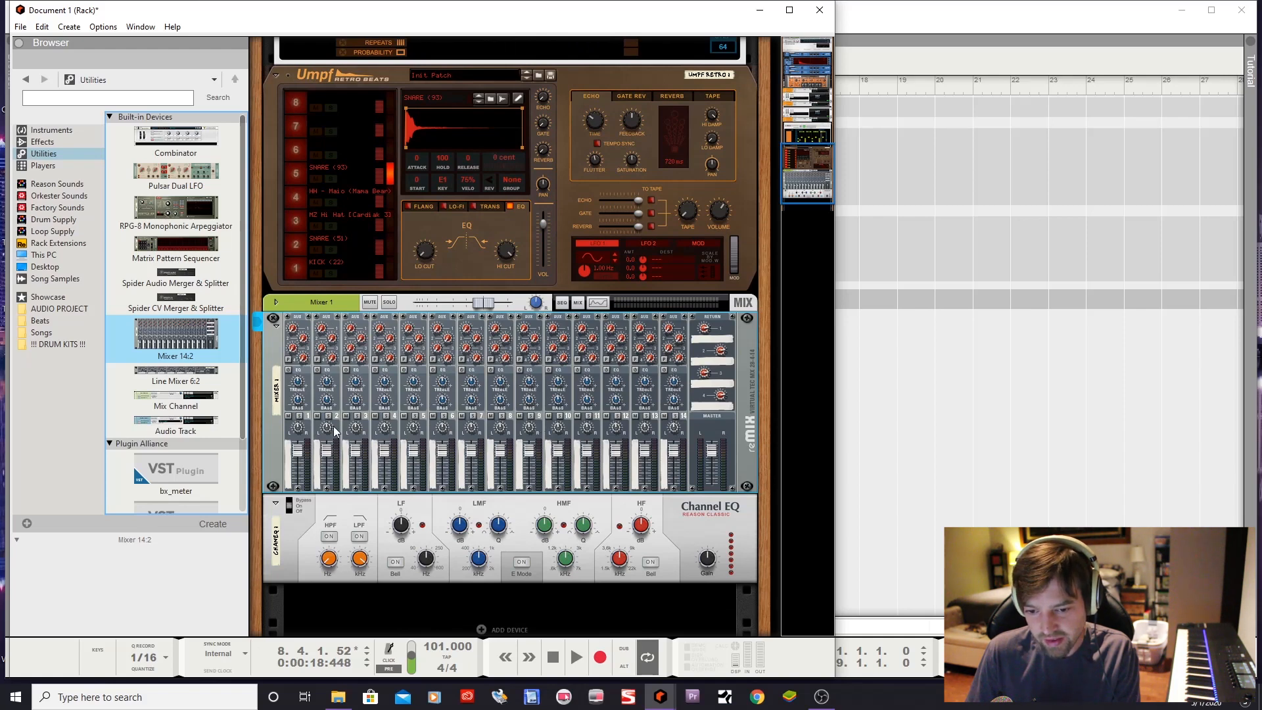
key(Tab)
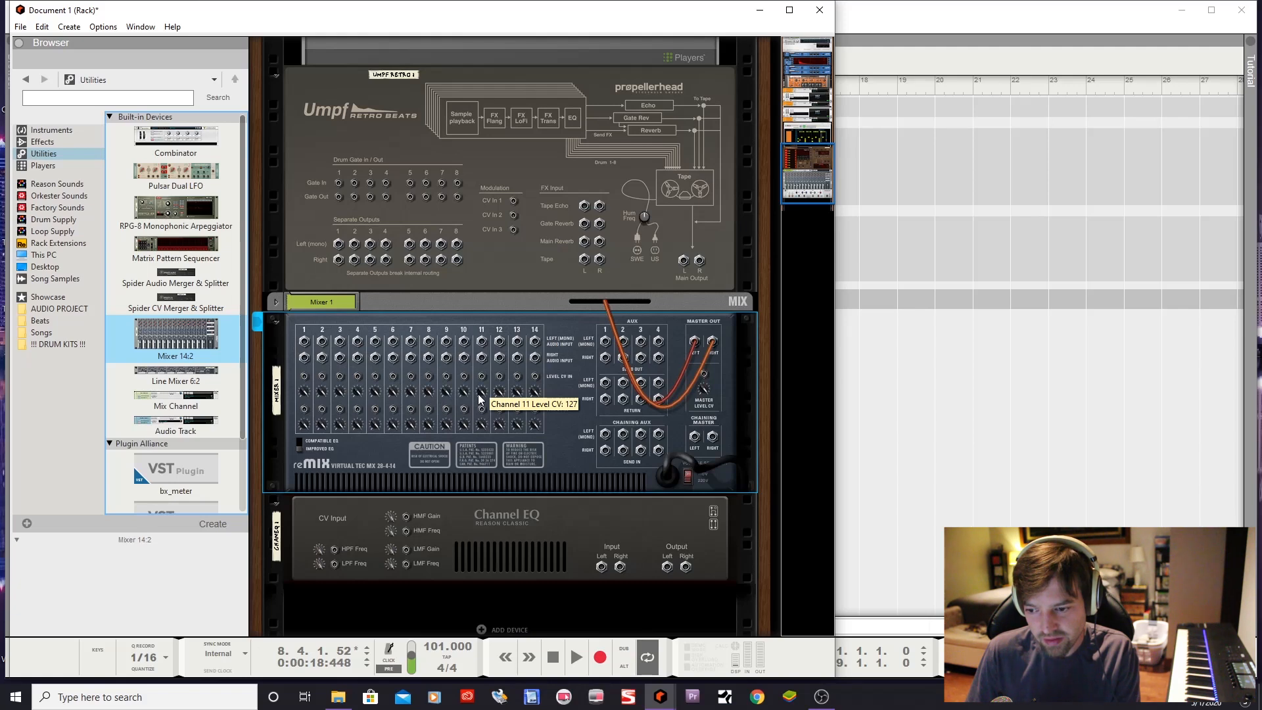
key(Tab)
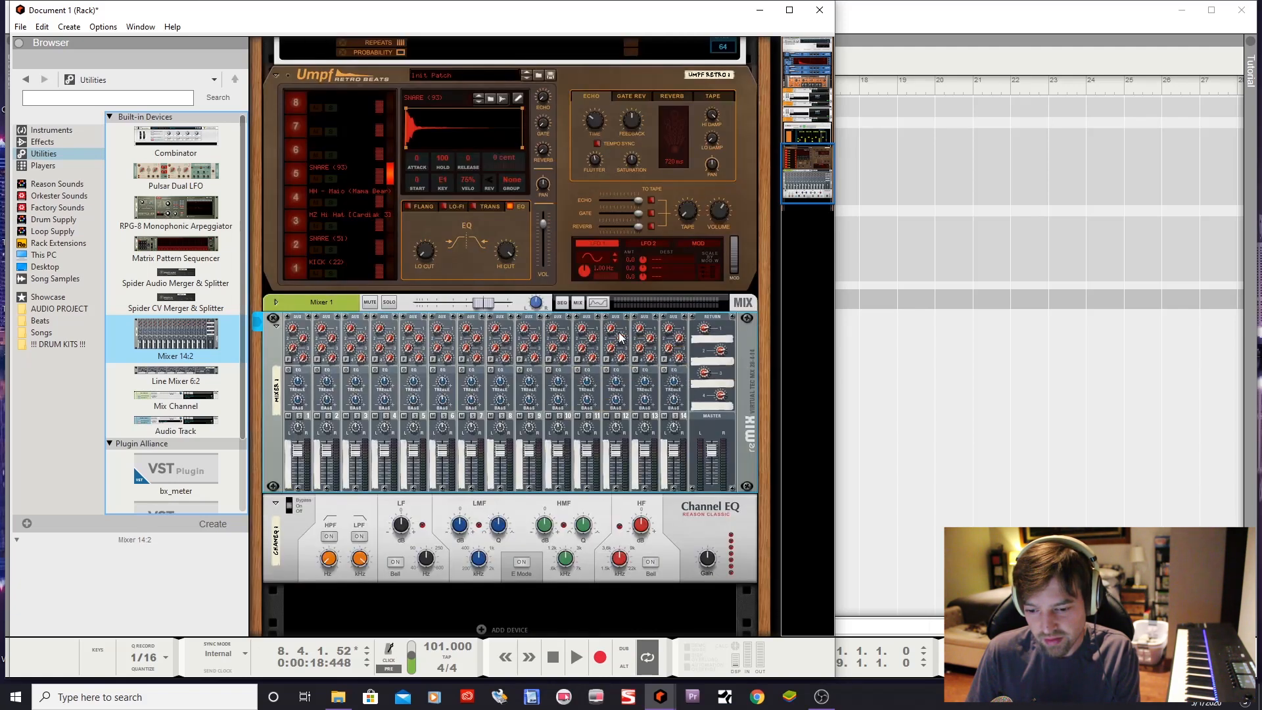
key(Tab)
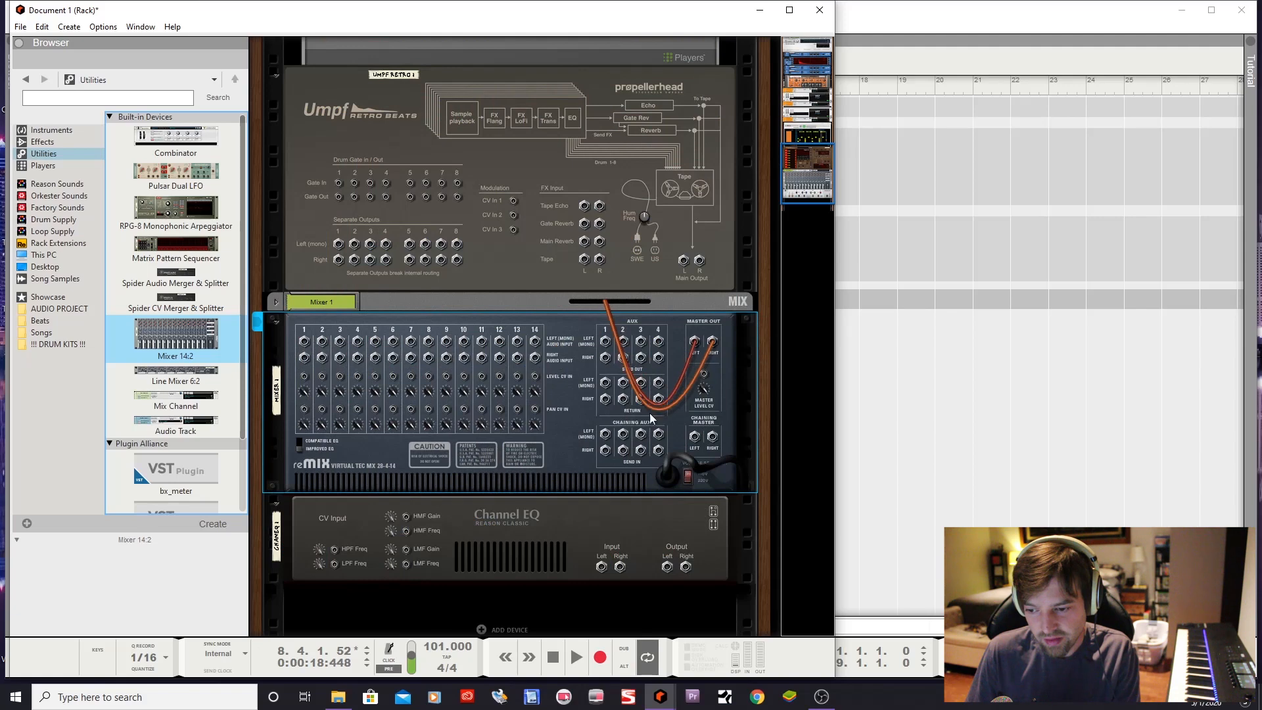
Cable the mixer's aux send 1 to the Channel EQ's inputs and the EQ's outputs to aux return 1
click(597, 566)
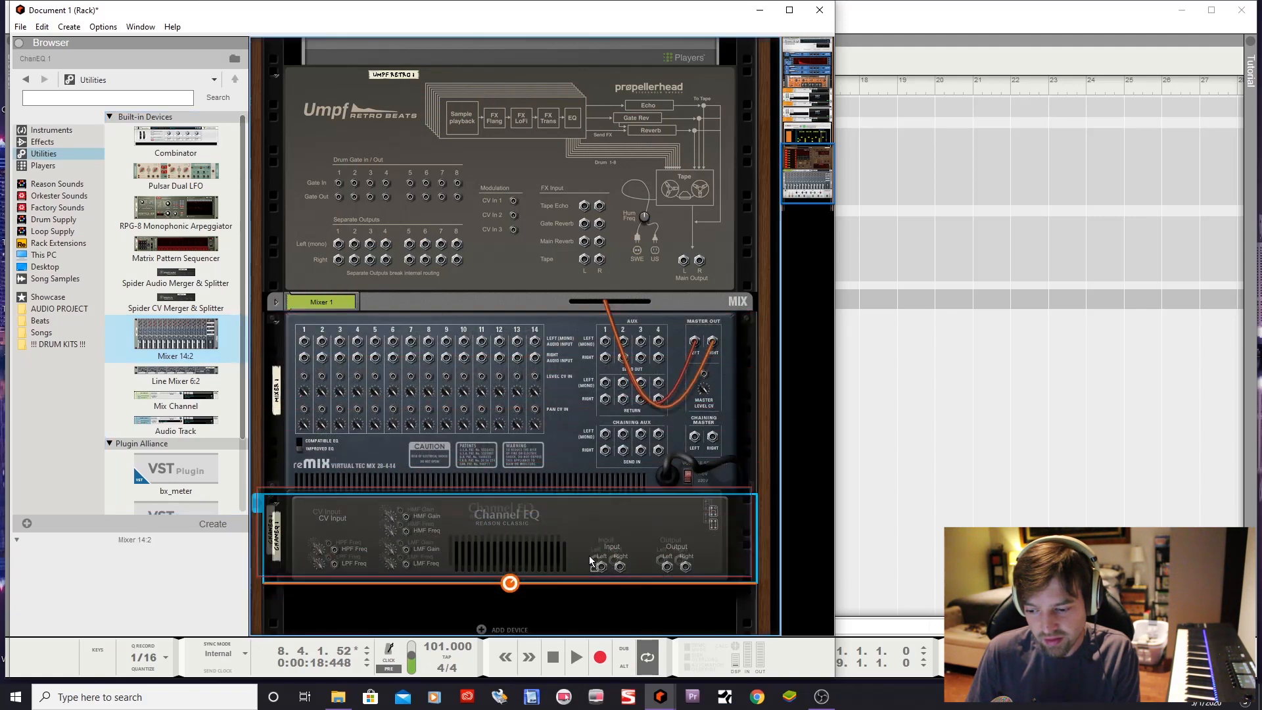
drag(597, 562, 606, 342)
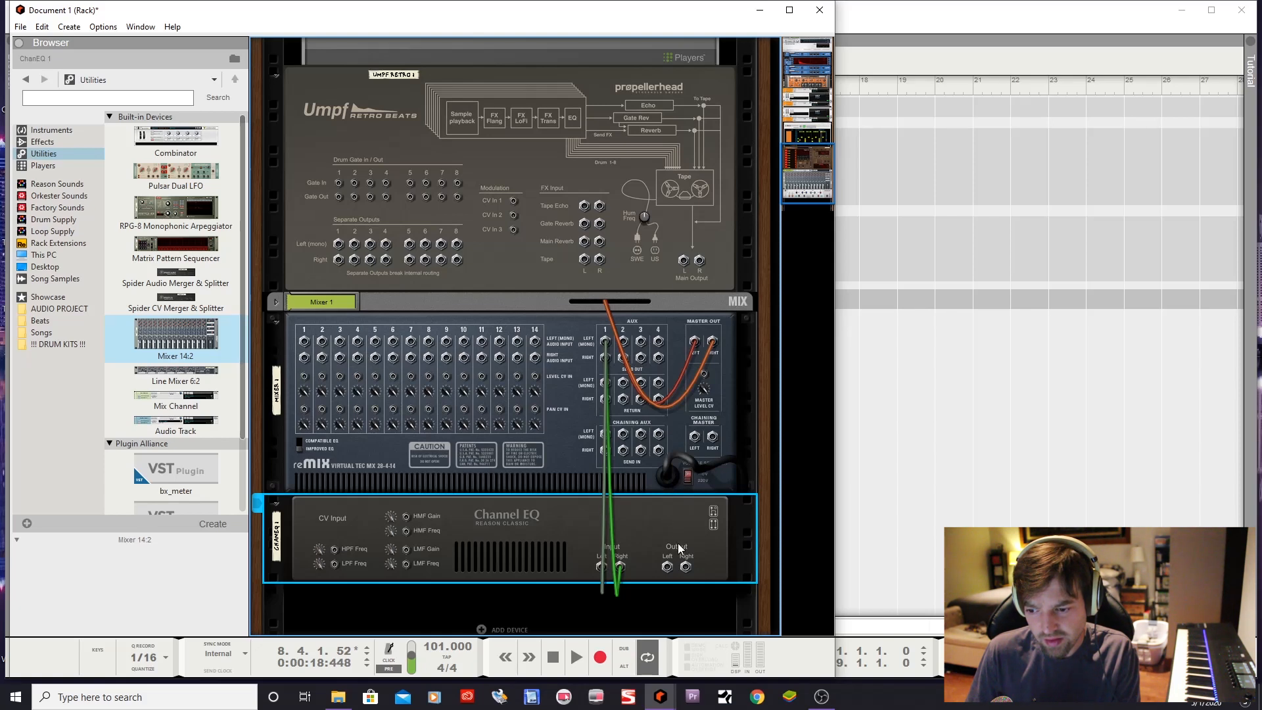
drag(667, 566, 605, 381)
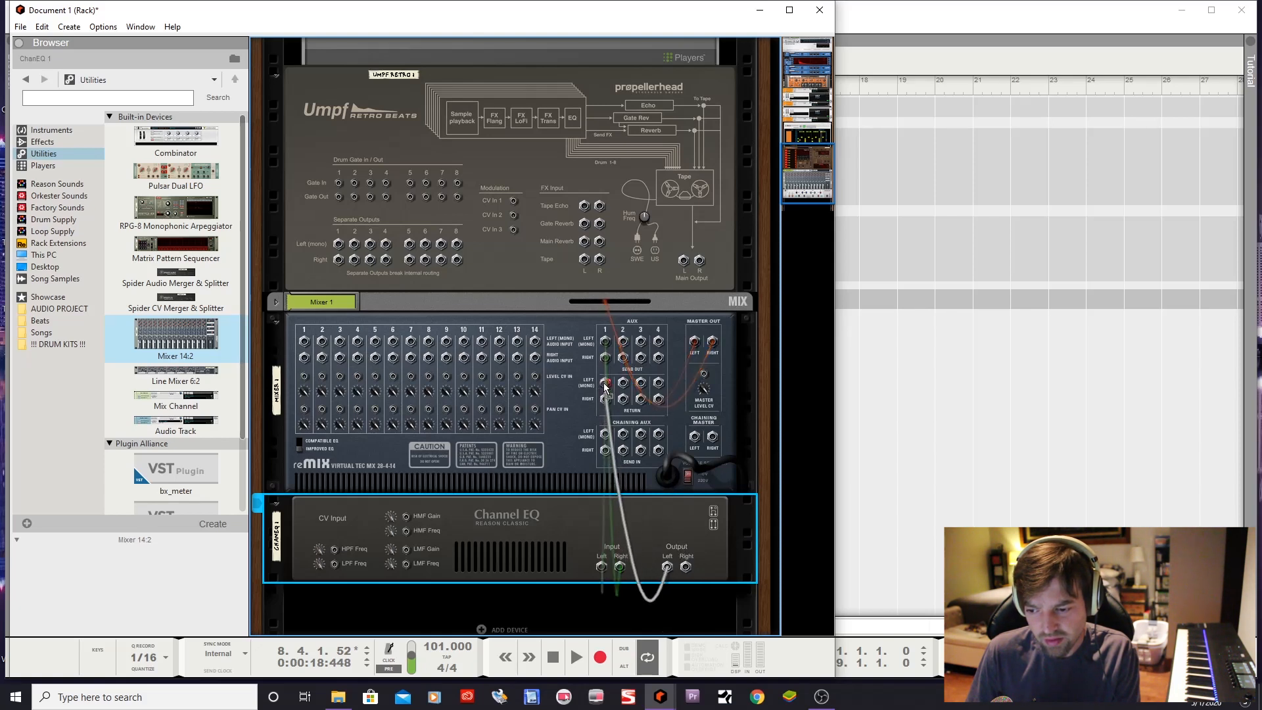
key(Tab)
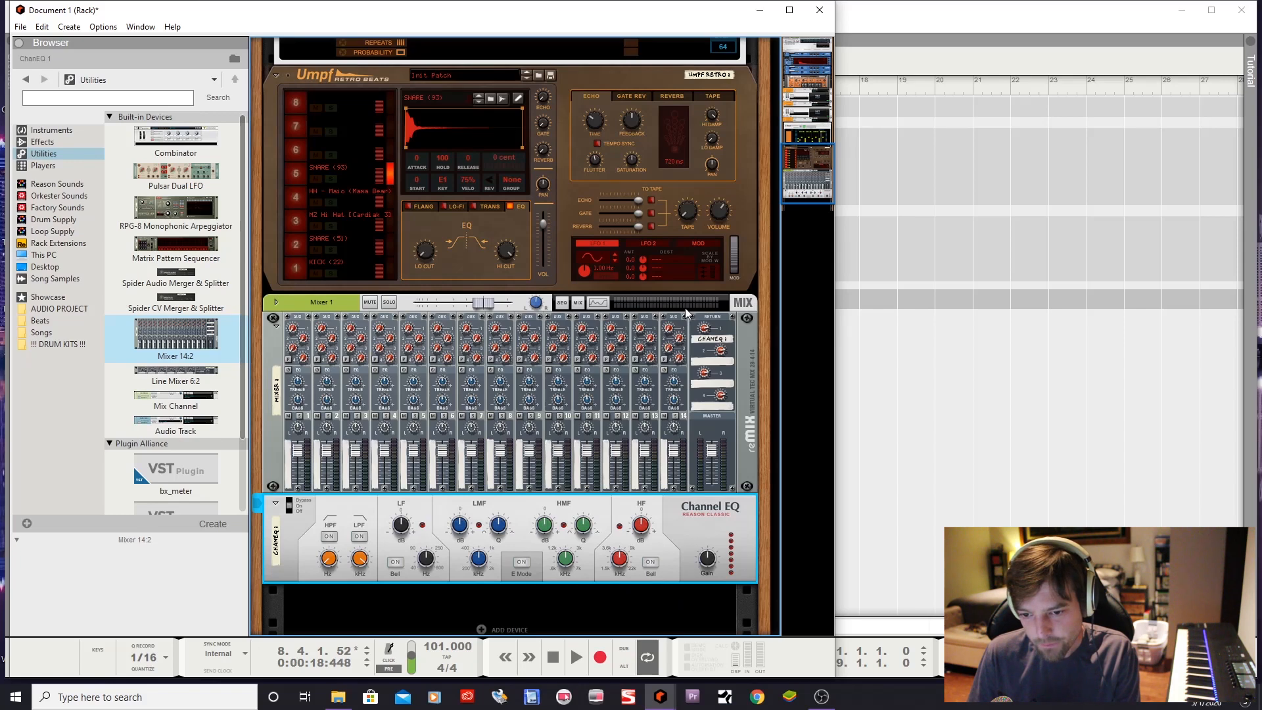
key(Tab)
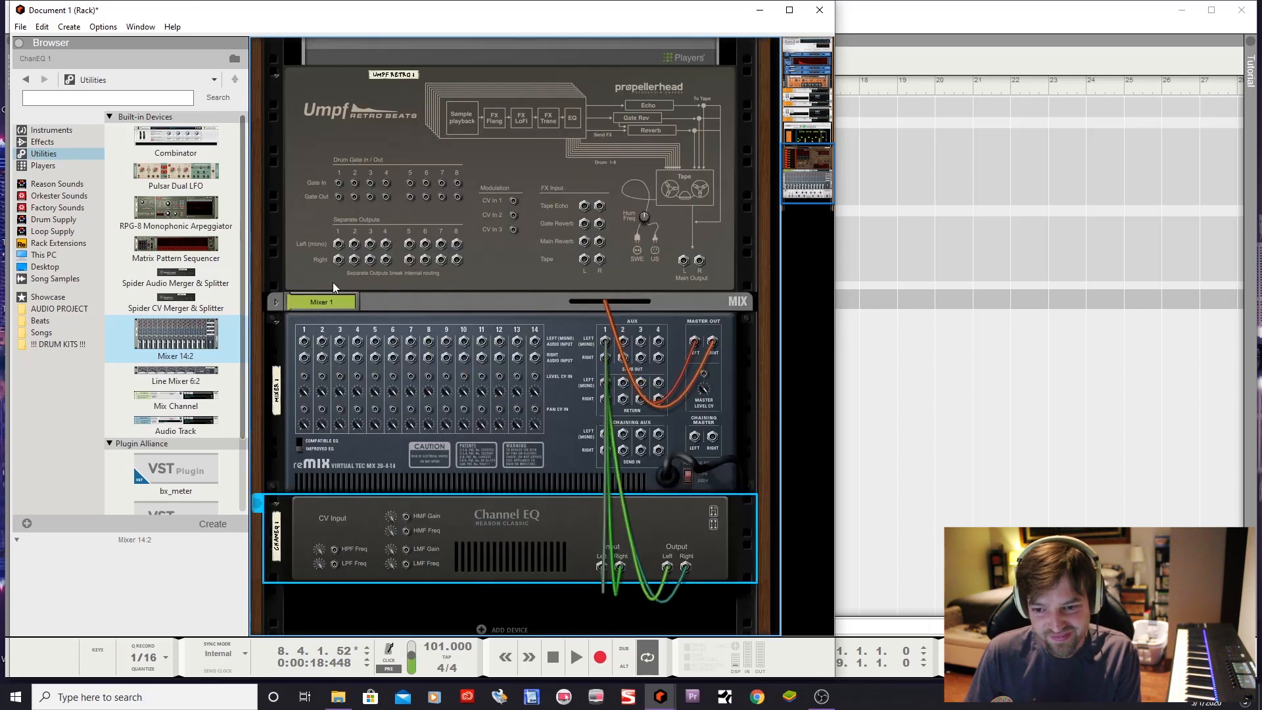
Cable Umpf's separate outputs 1 to 8 to mixer channels 1 to 8 in order, moving misplaced cables to their matching channels
drag(338, 244, 304, 341)
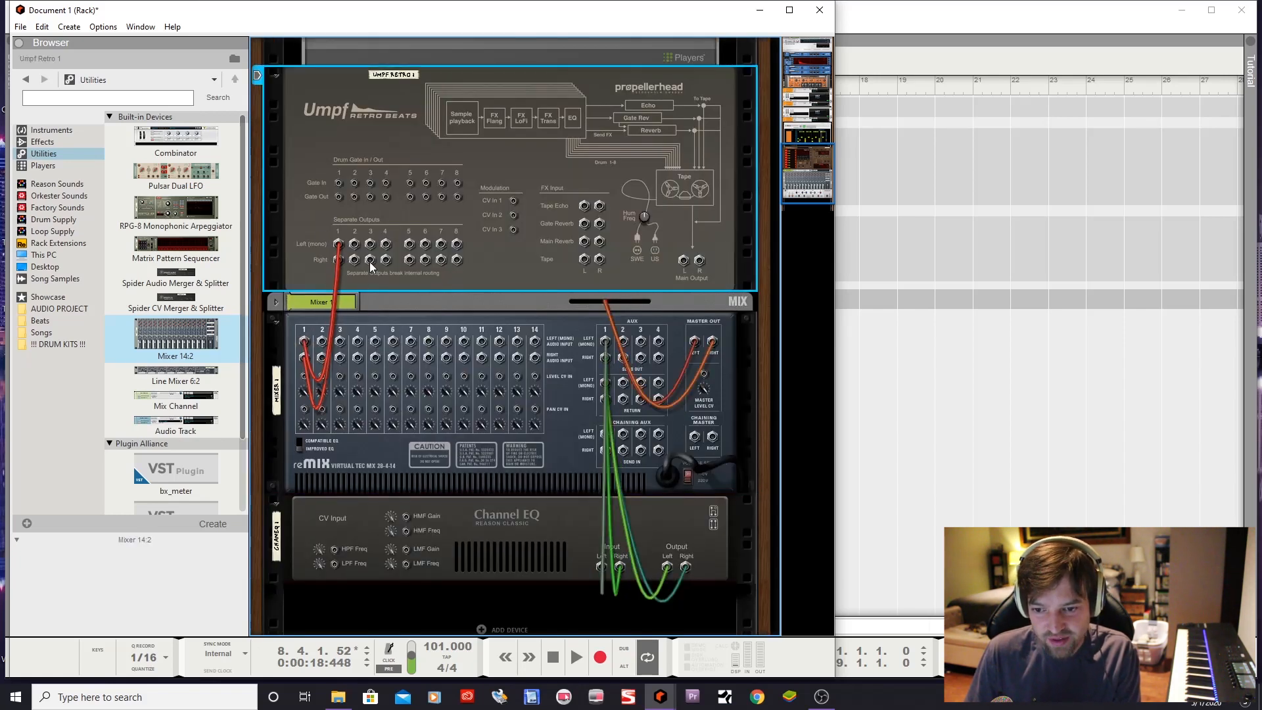
drag(355, 245, 321, 341)
drag(370, 243, 358, 341)
drag(409, 247, 386, 339)
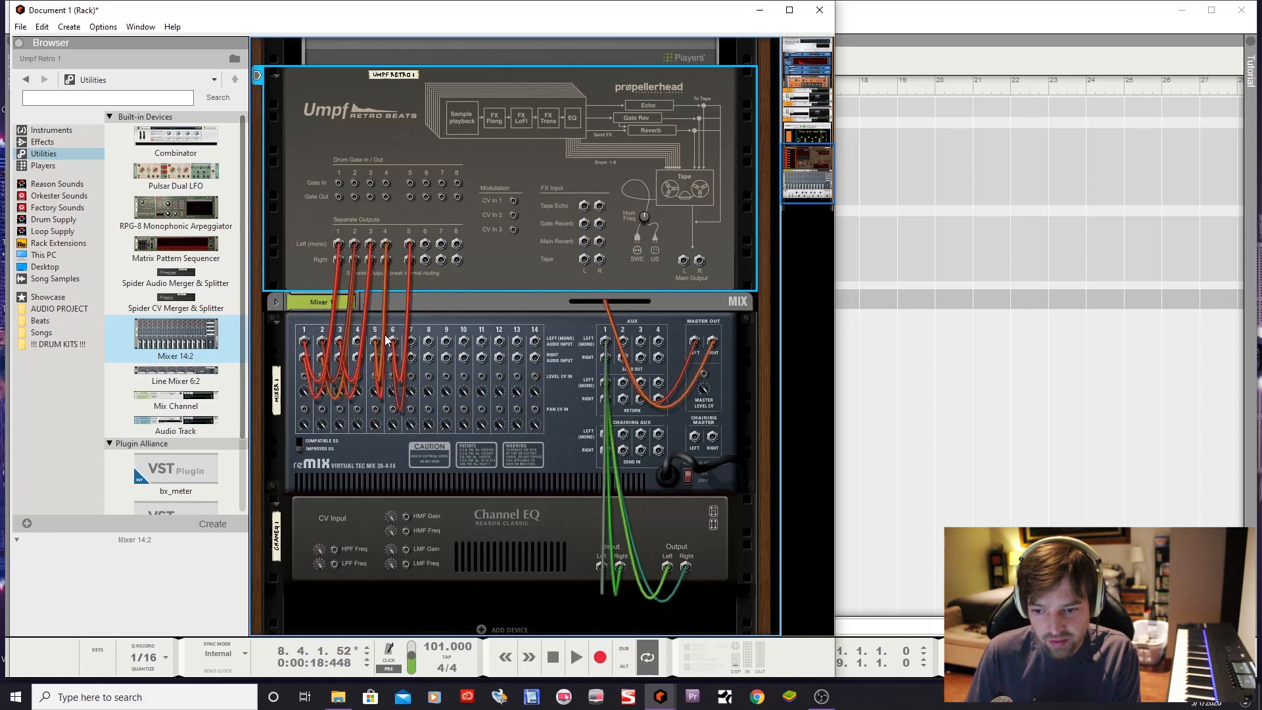
click(374, 343)
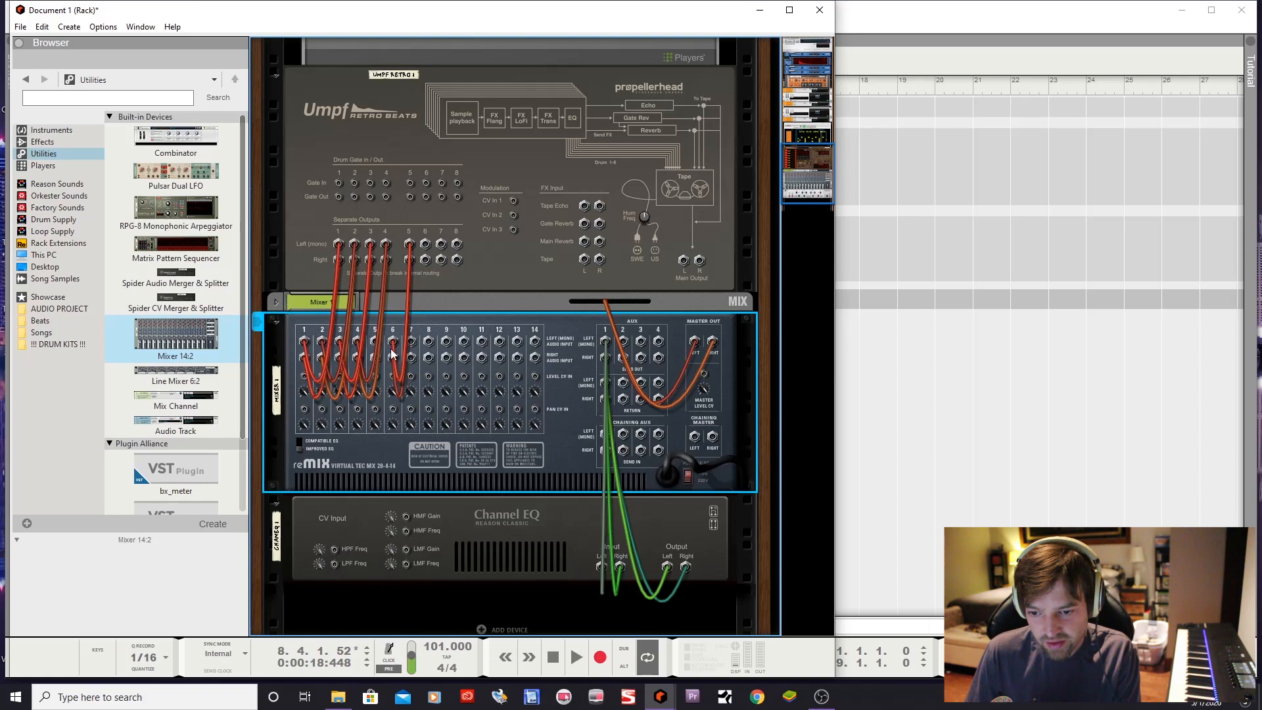
click(391, 343)
mouse_move(392, 343)
mouse_down()
mouse_move(382, 356)
mouse_move(374, 342)
mouse_up()
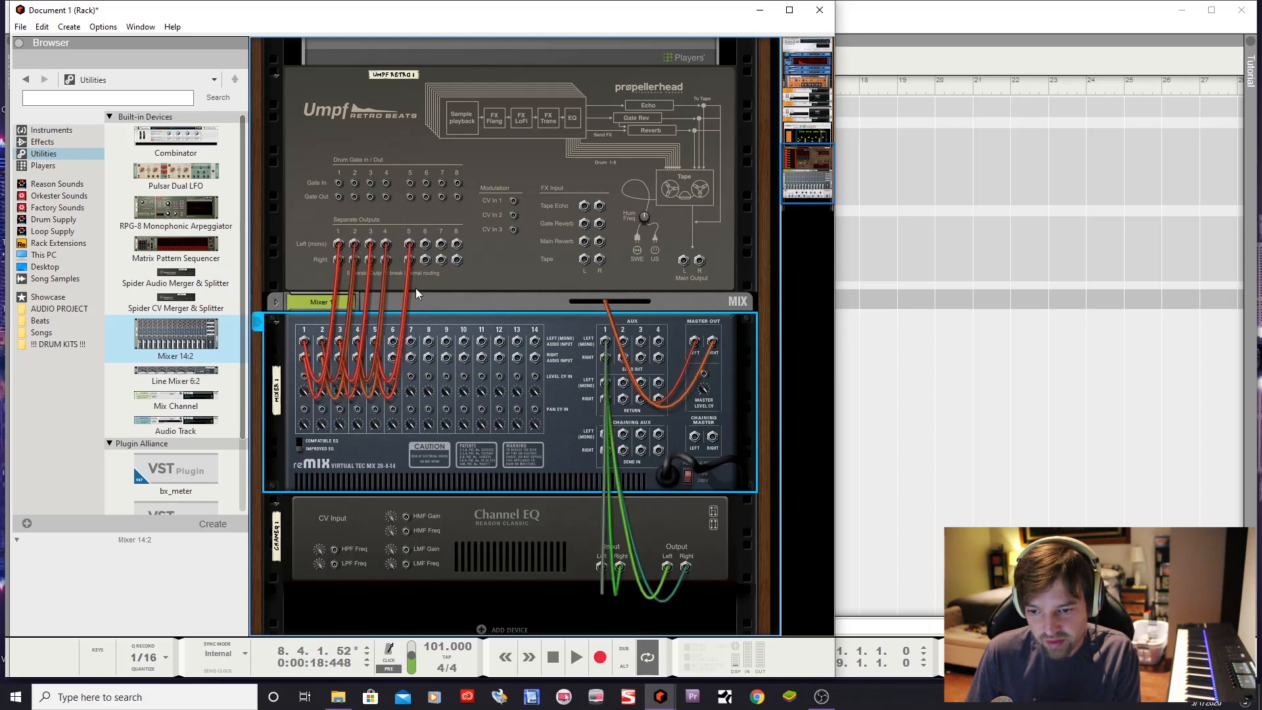
drag(420, 243, 412, 341)
drag(456, 245, 428, 341)
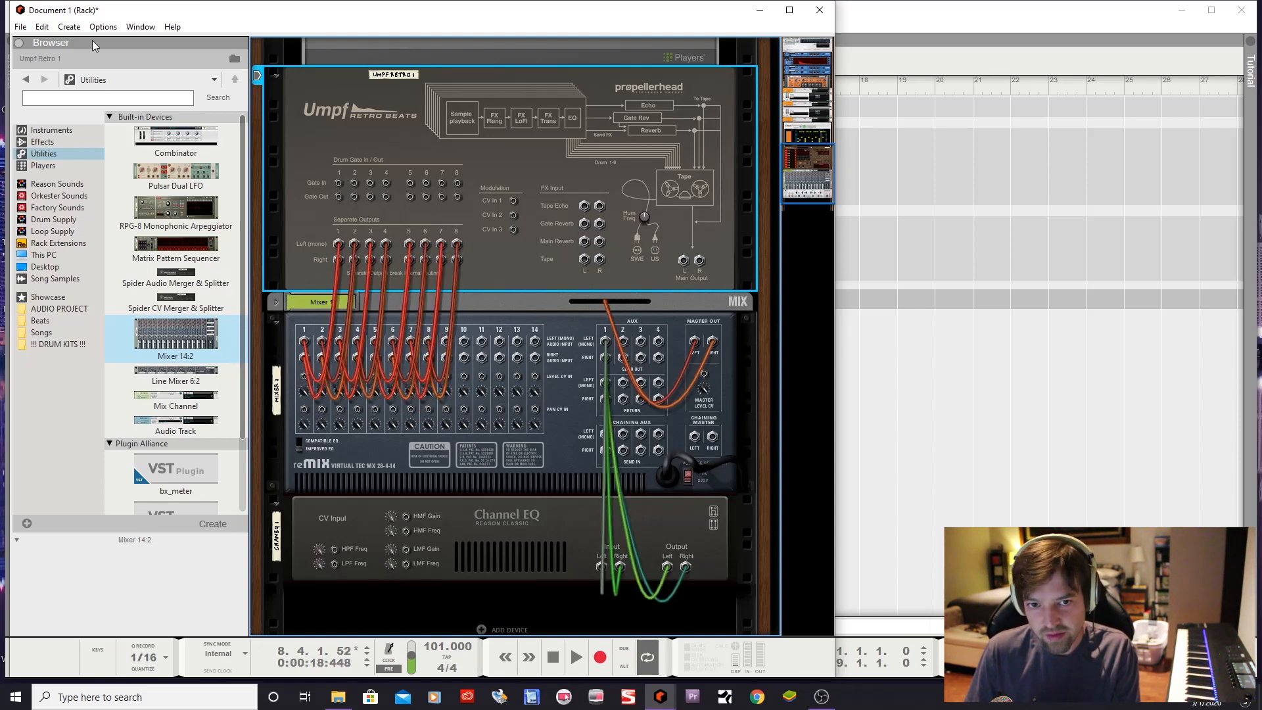
Check the audio and general settings in Preferences, including the default song template, and close the dialog
click(20, 26)
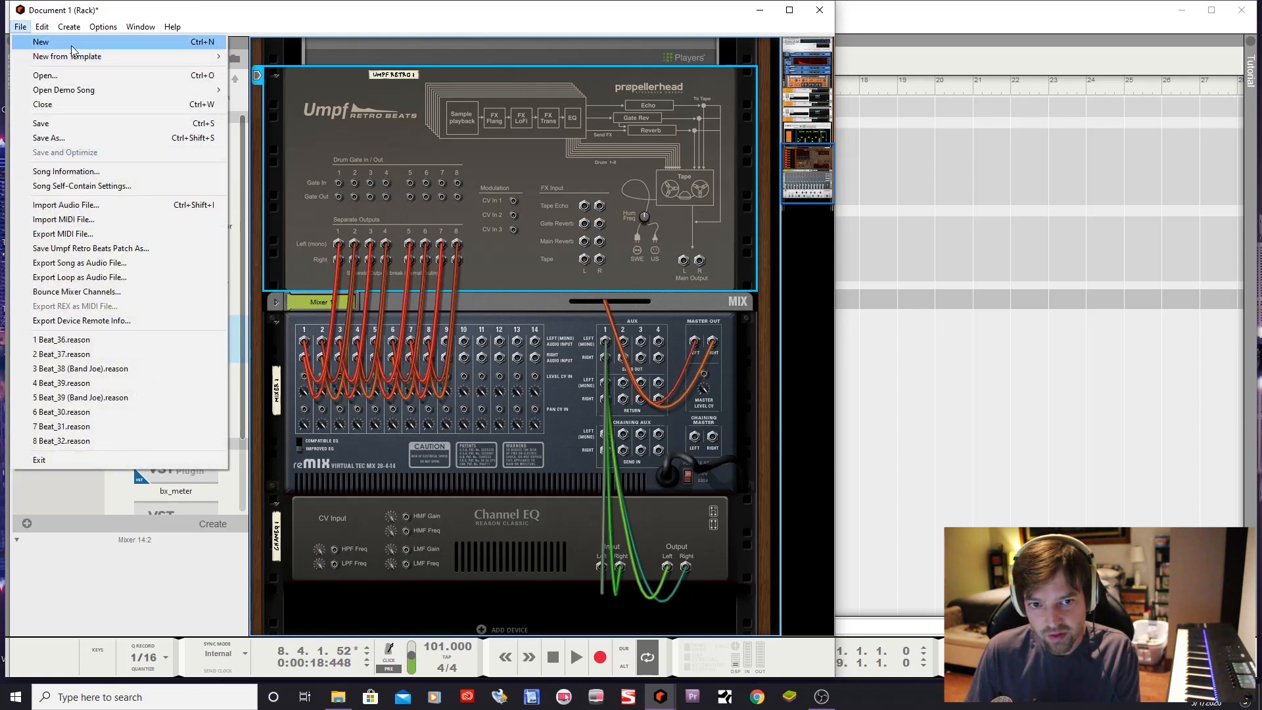
mouse_move(42, 27)
click(76, 411)
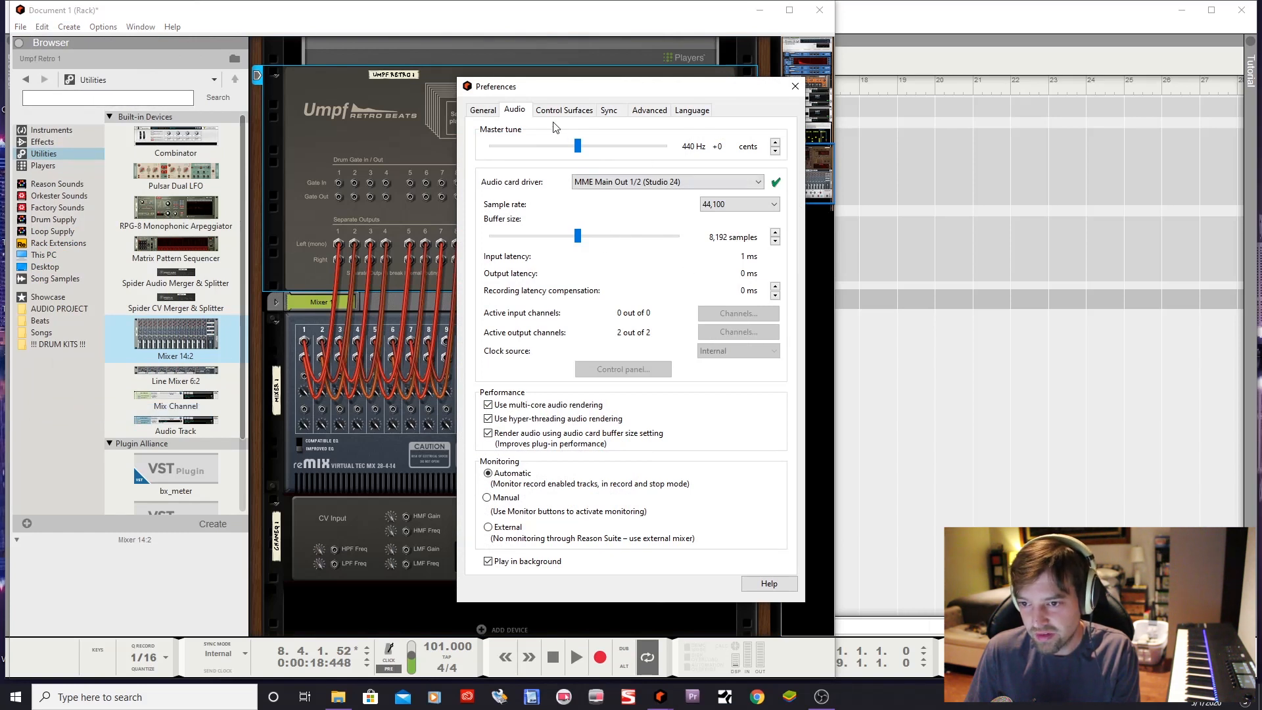
click(487, 112)
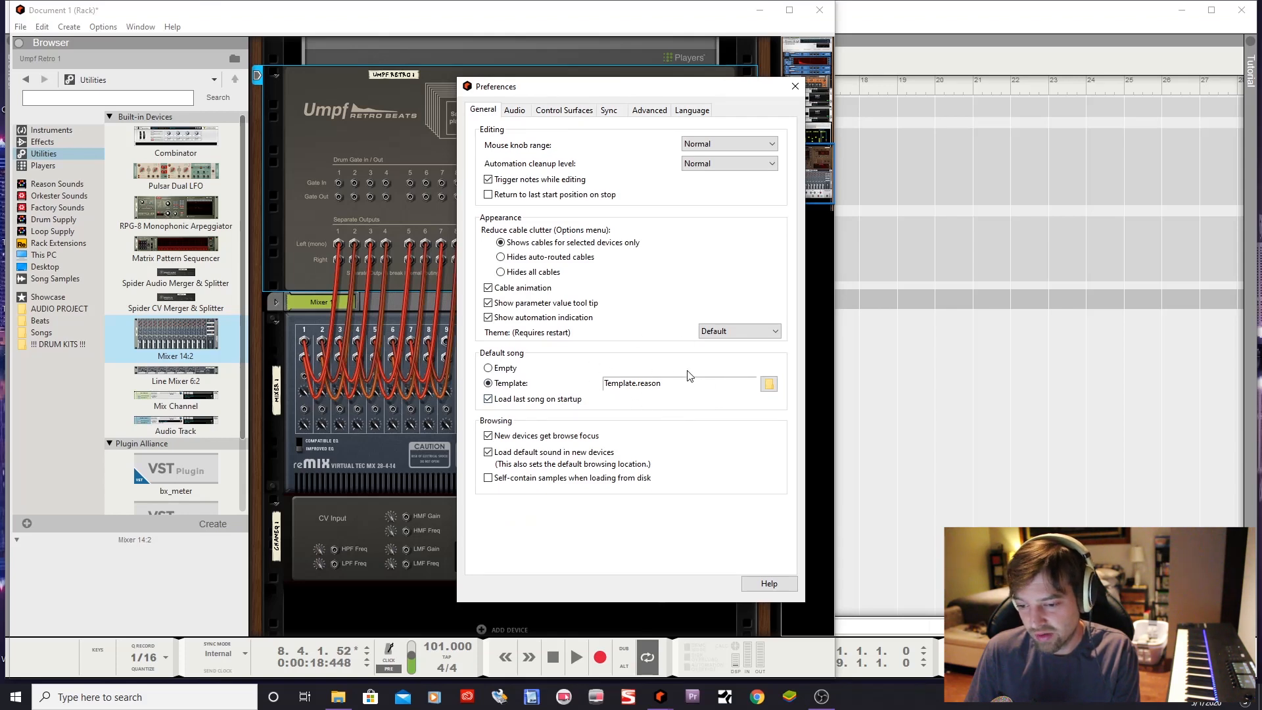
click(795, 86)
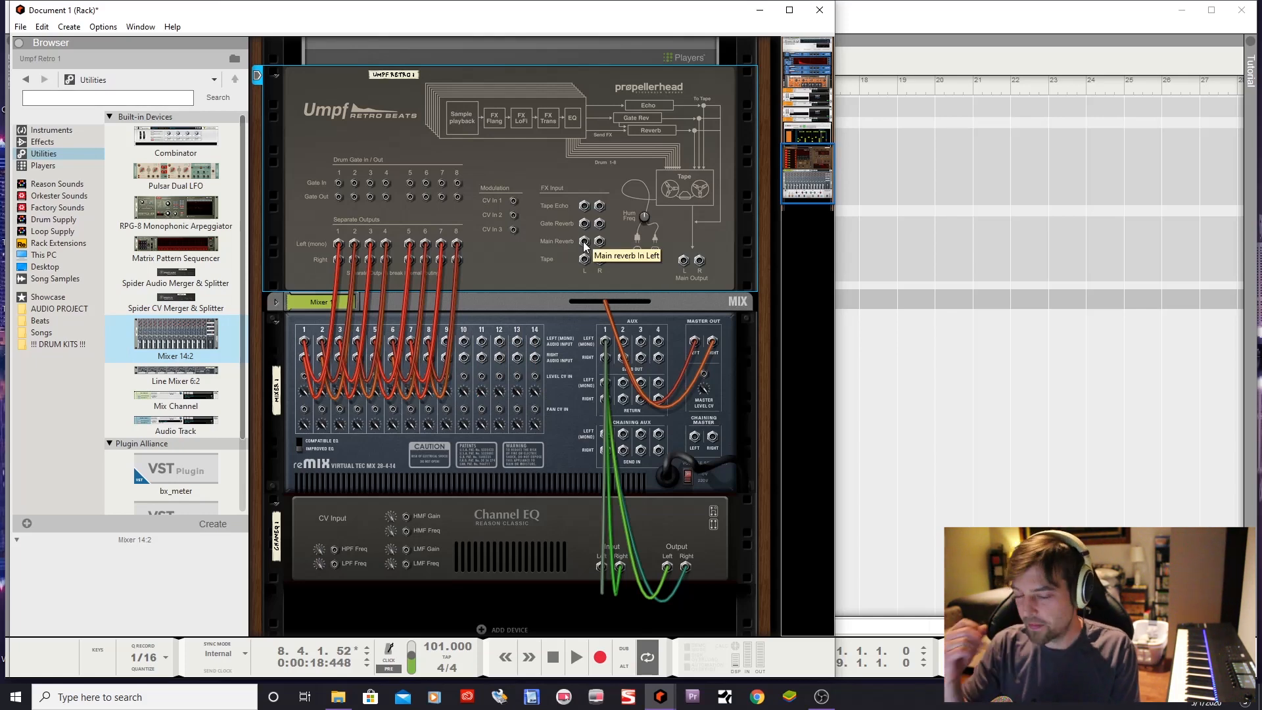
Flip the rack to its front side, start playback and select the Mixer 14:2
key(Tab)
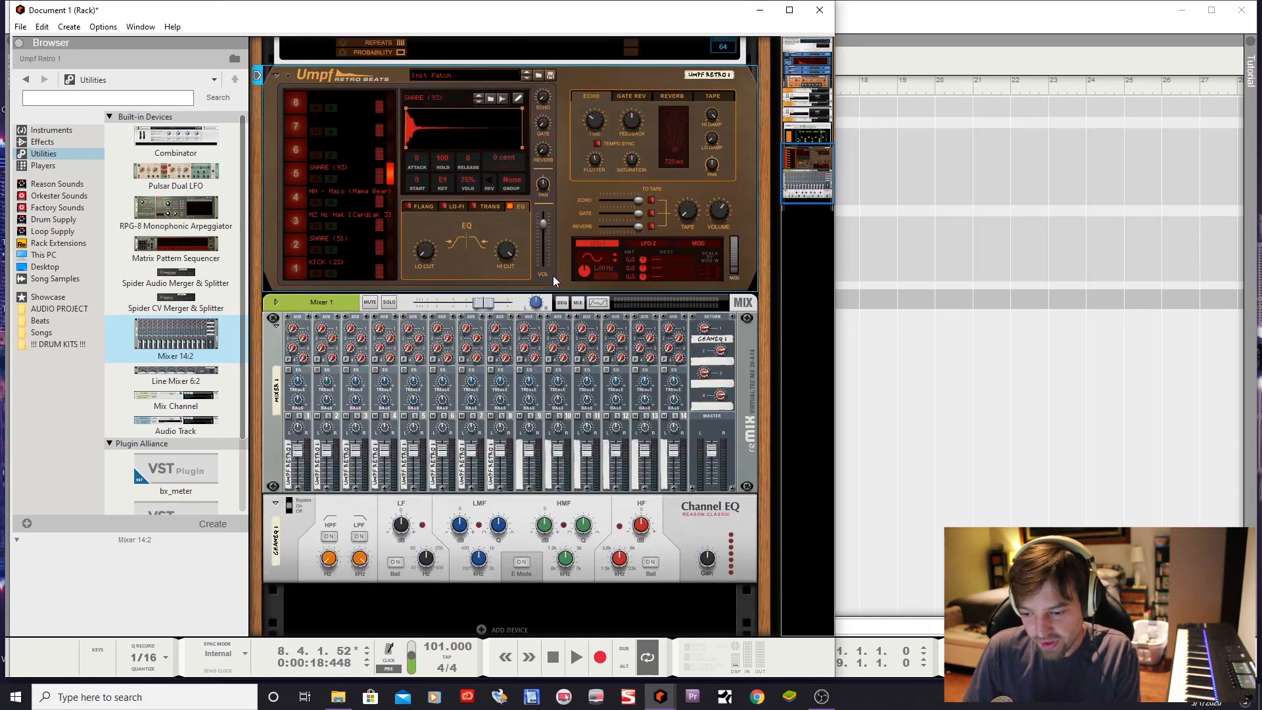
key(space)
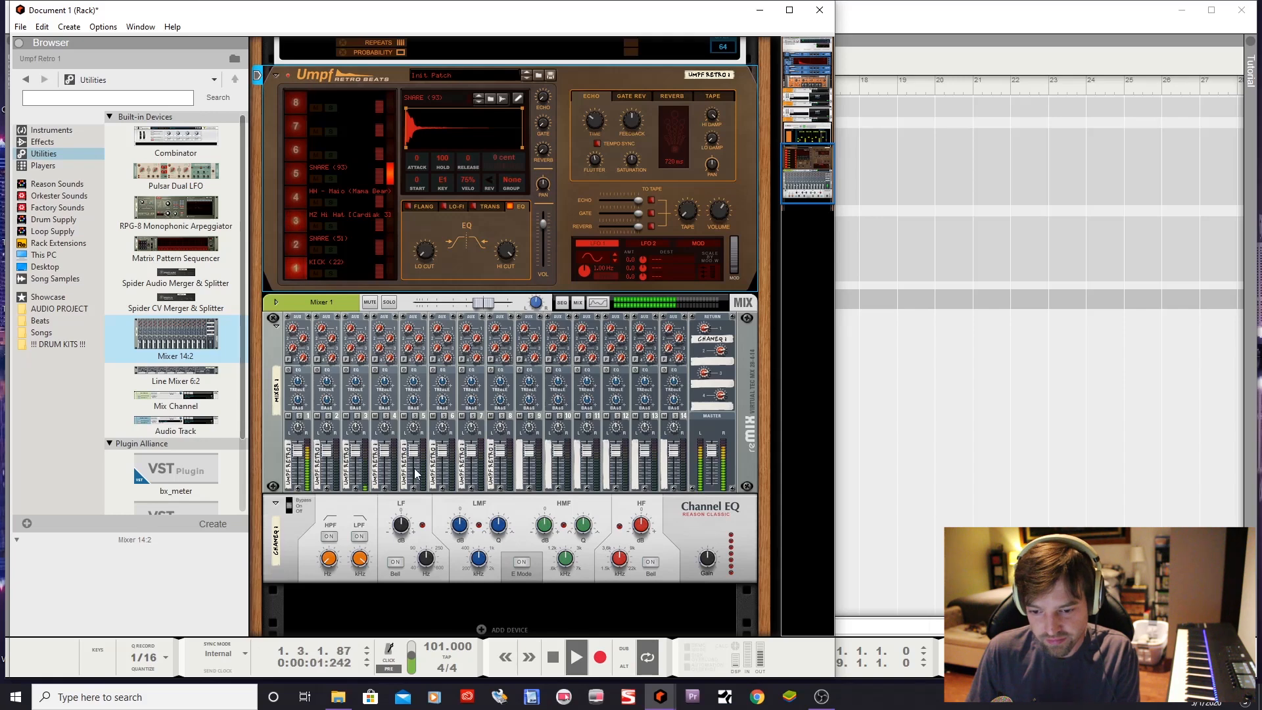
click(413, 427)
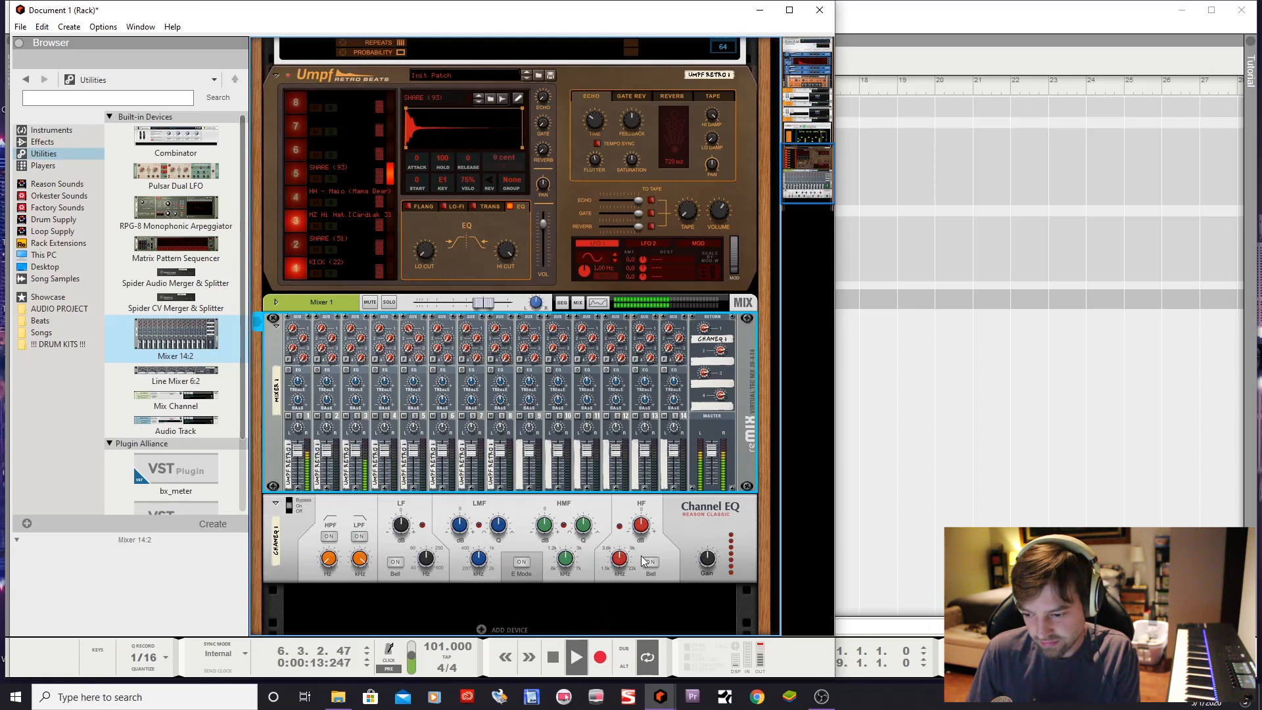
Try an HF gain boost of 15.62 dB and the low-pass filter on the Channel EQ, and reset both
click(646, 519)
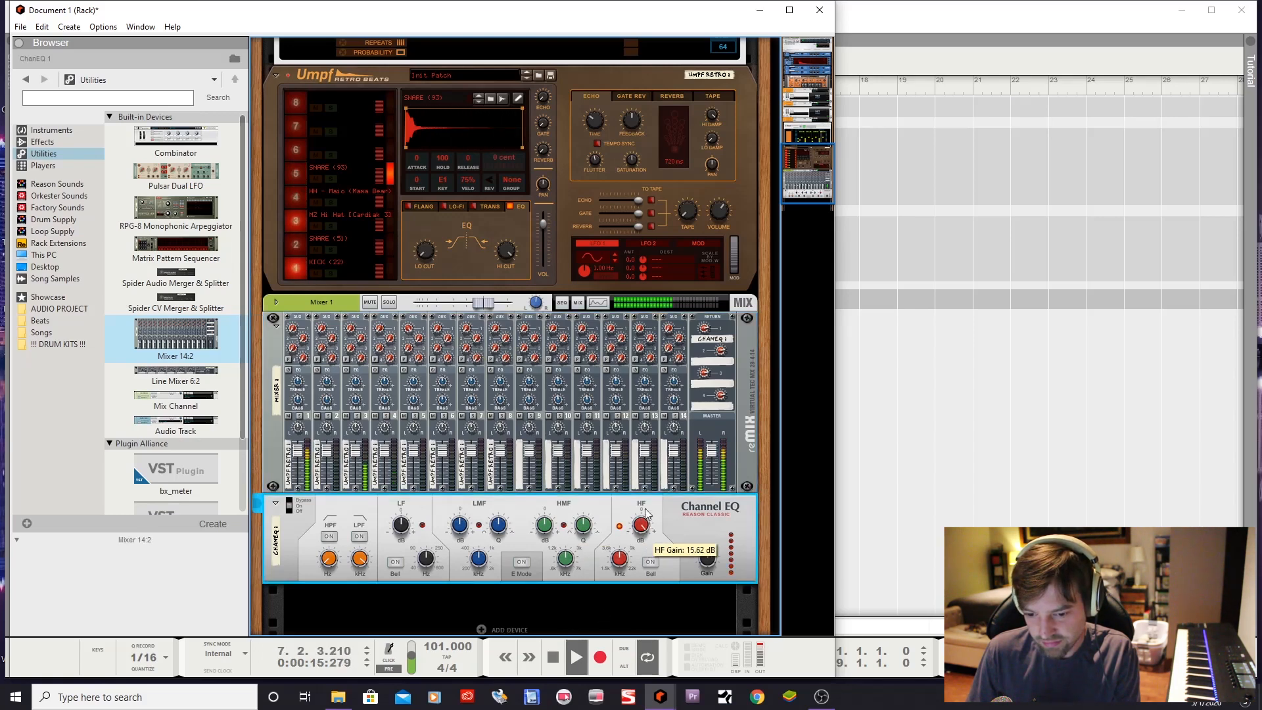
click(358, 535)
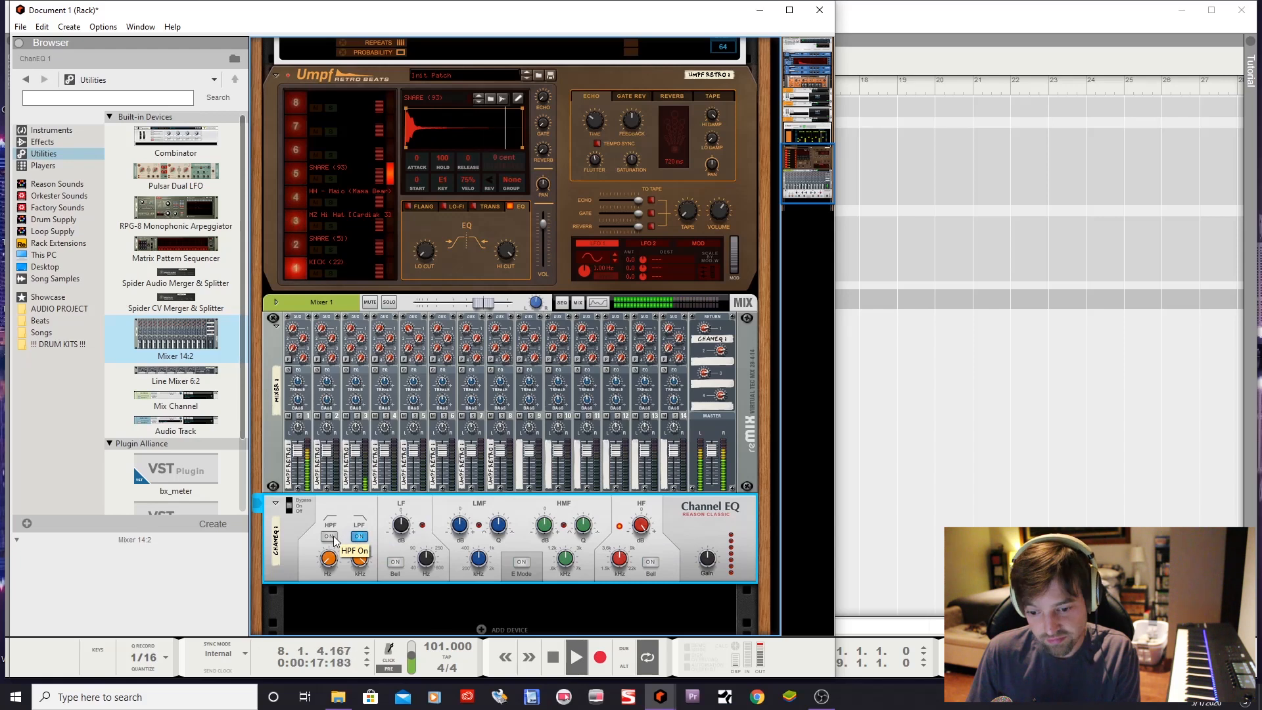
click(359, 535)
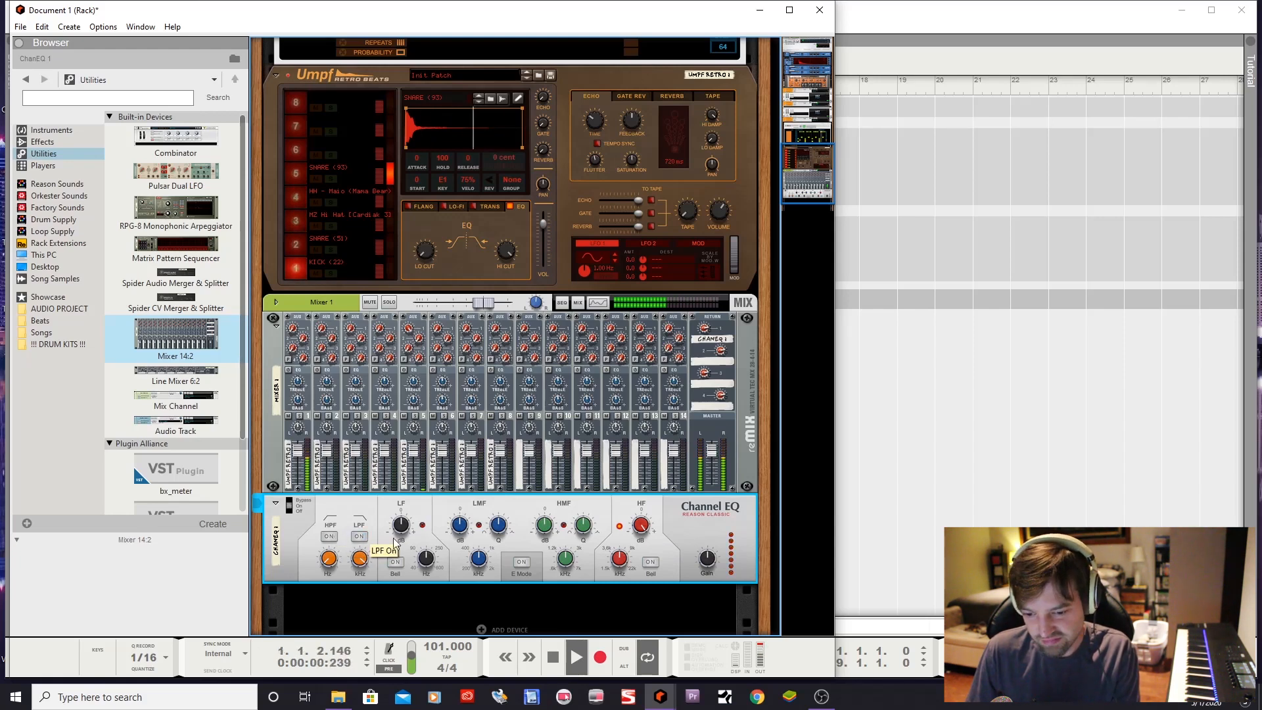
ctrl+click(642, 531)
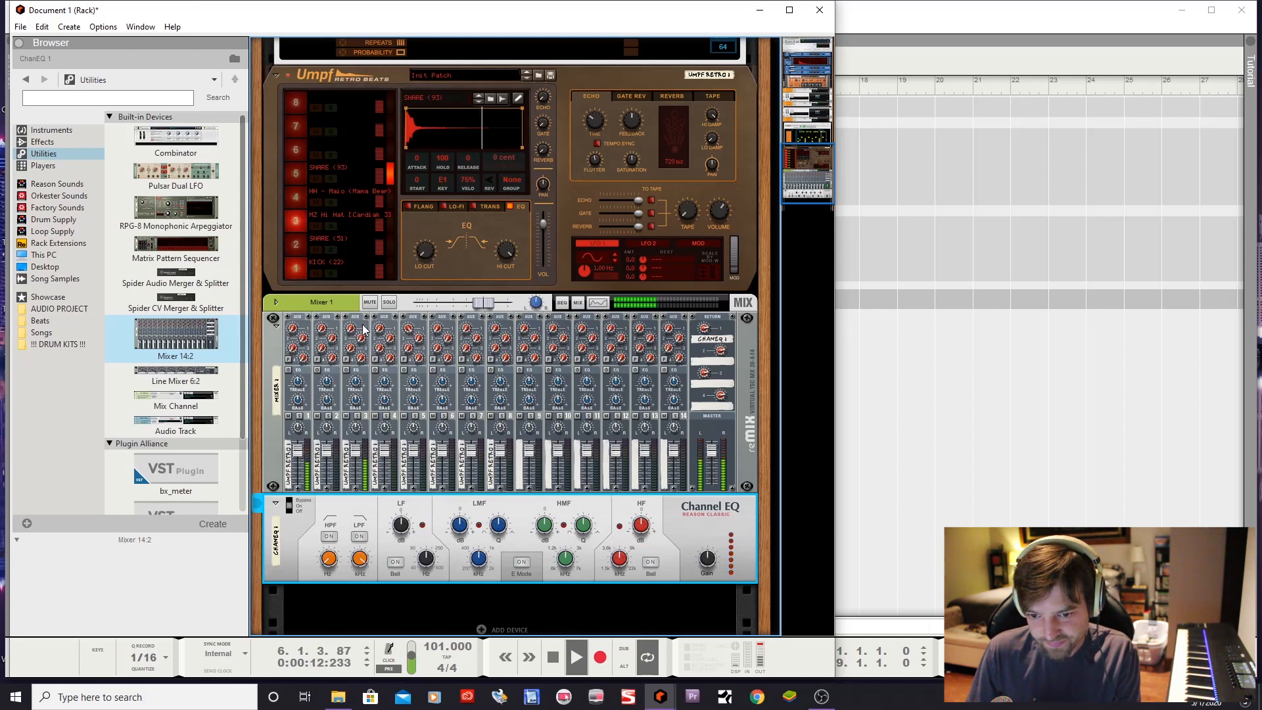
Turn up mixer channel 5's aux send to the Channel EQ
click(412, 346)
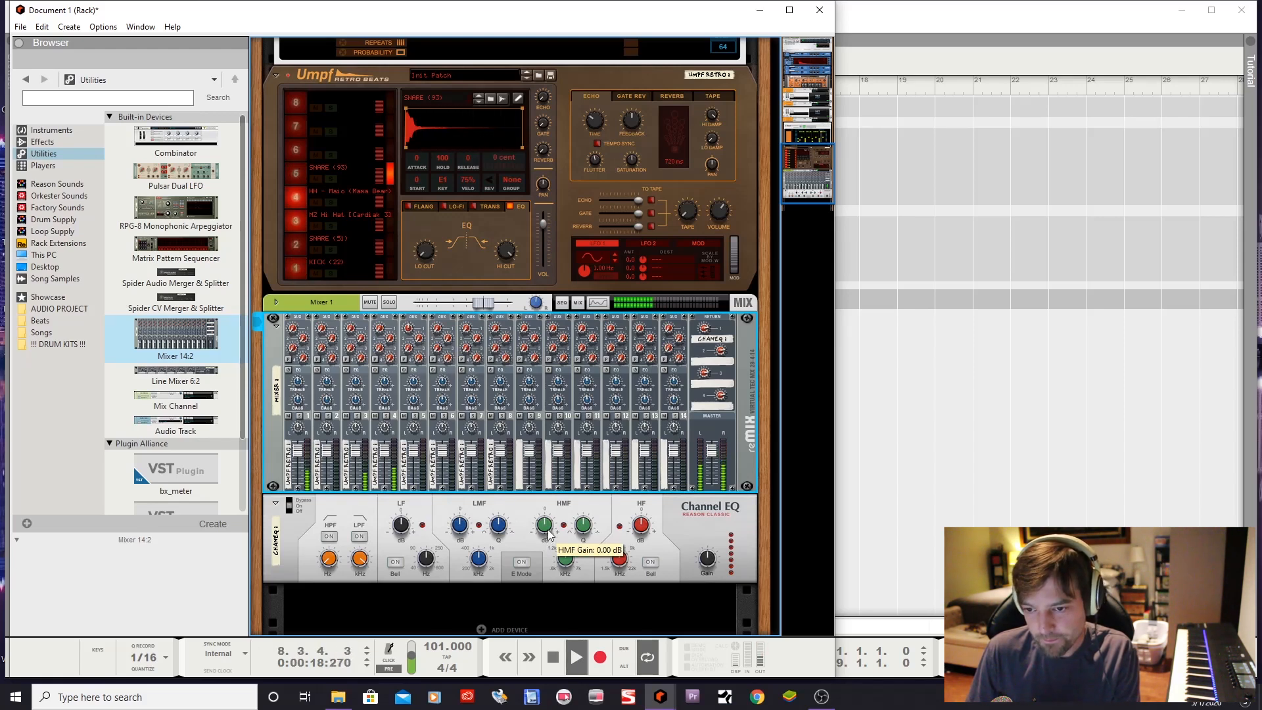
Try panning drum 5 in Umpf Retro Beats to -100 % and reset its pan
scroll(452, 373, up, 5)
scroll(452, 380, up, 2)
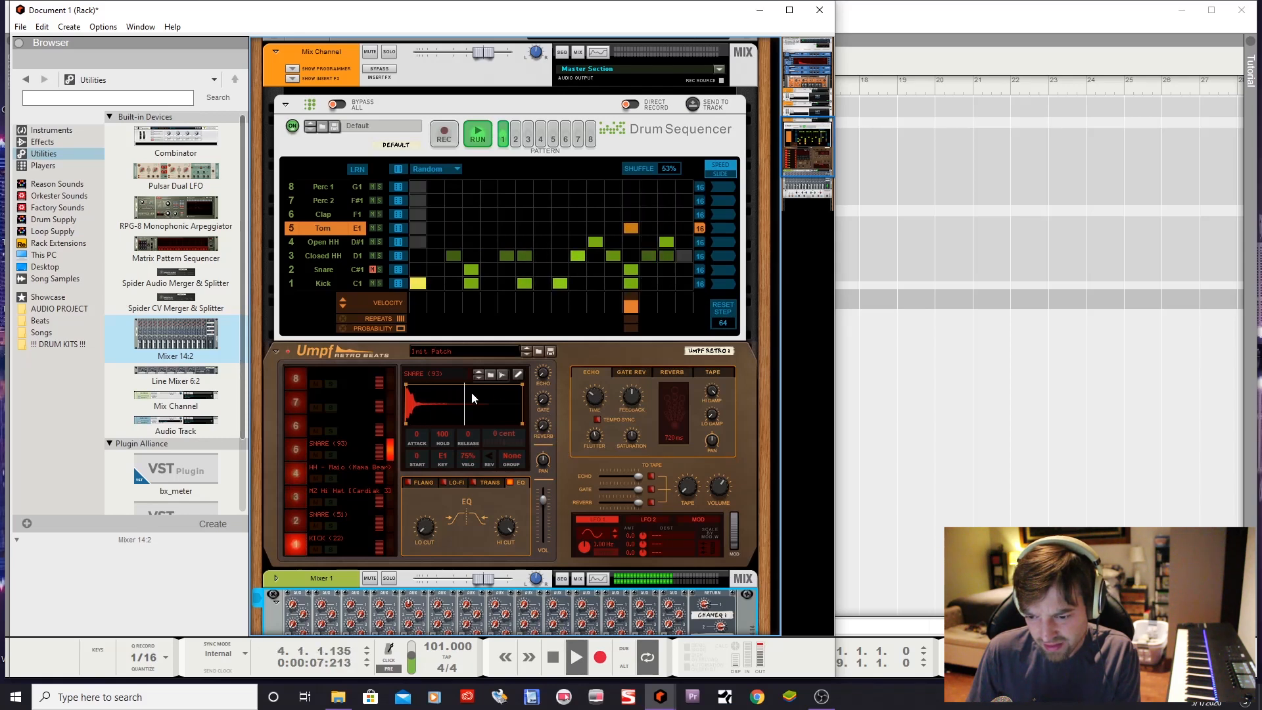
click(549, 447)
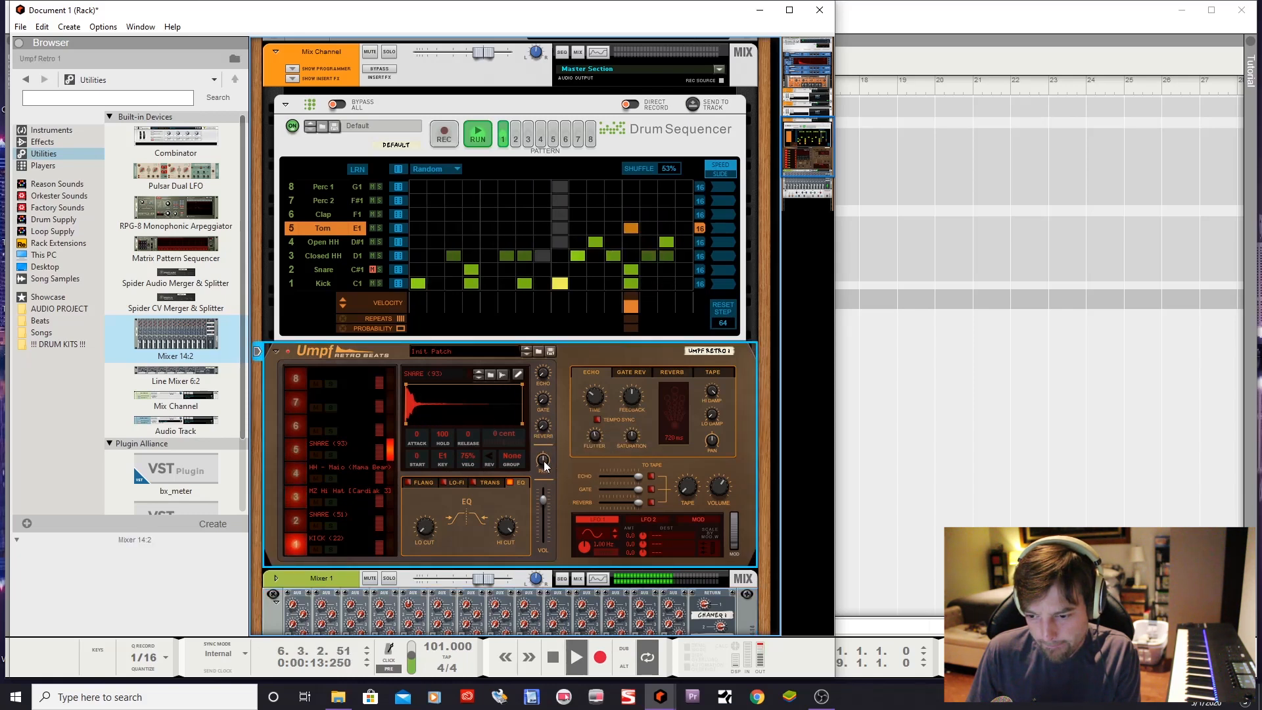
scroll(544, 465, down, 15)
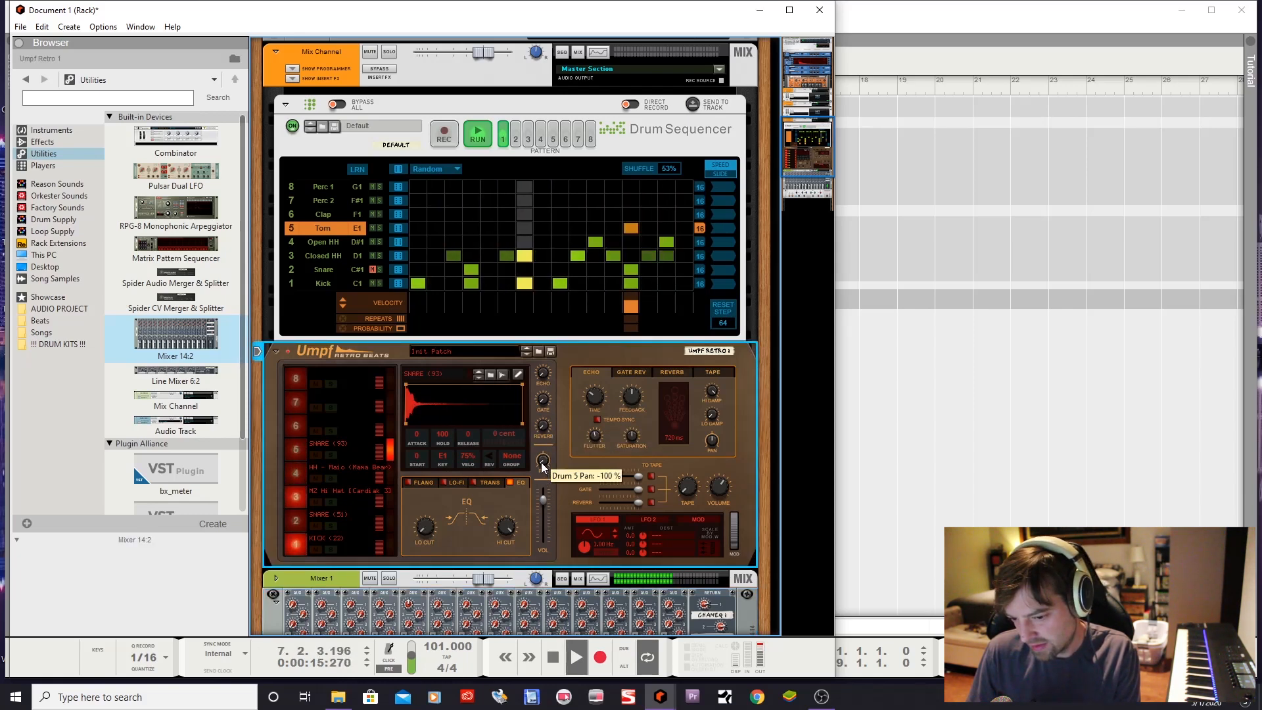
ctrl+click(543, 460)
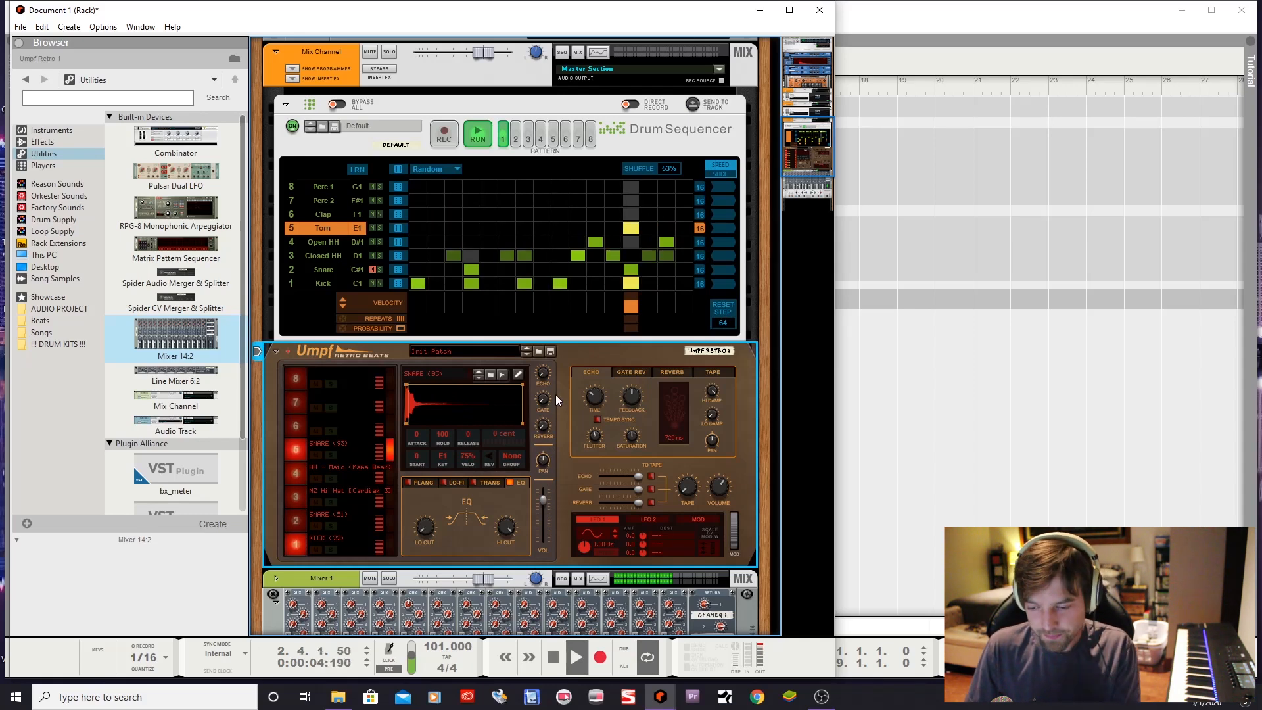
Adjust the Channel EQ's HMF gain and Q and raise the HMF frequency to about 5.35 kHz
scroll(556, 398, down, 3)
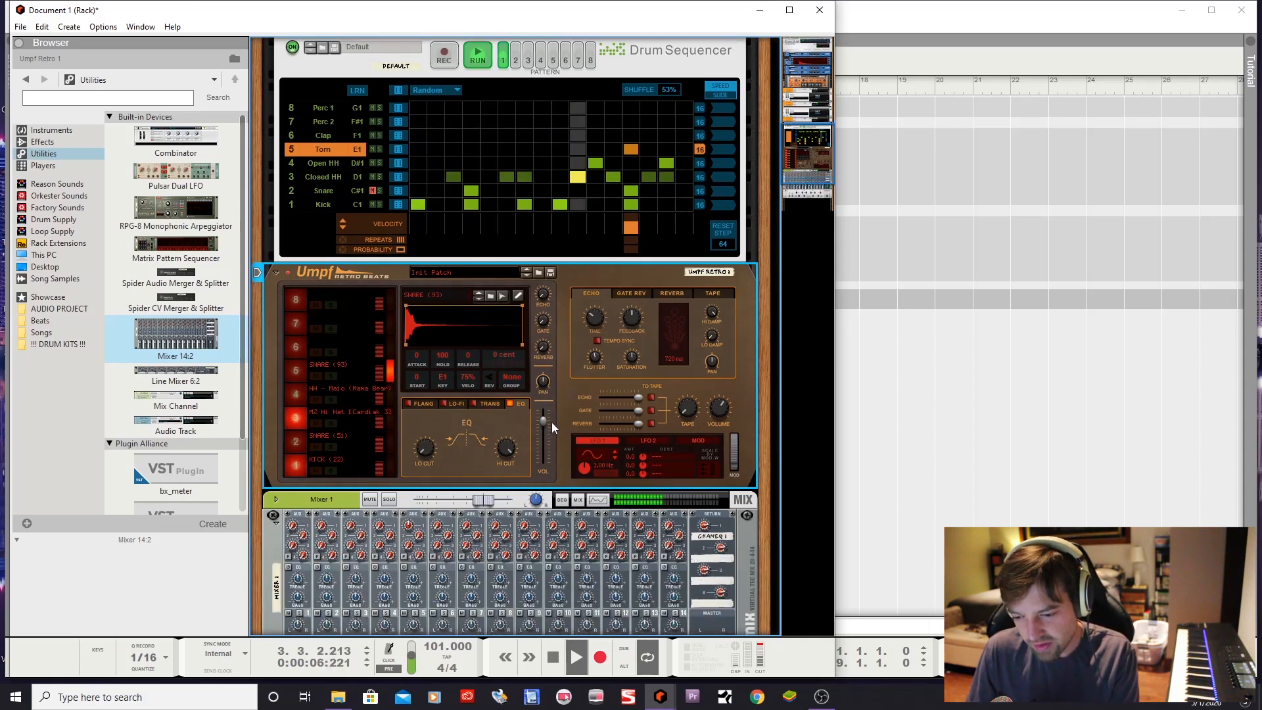
scroll(562, 373, down, 3)
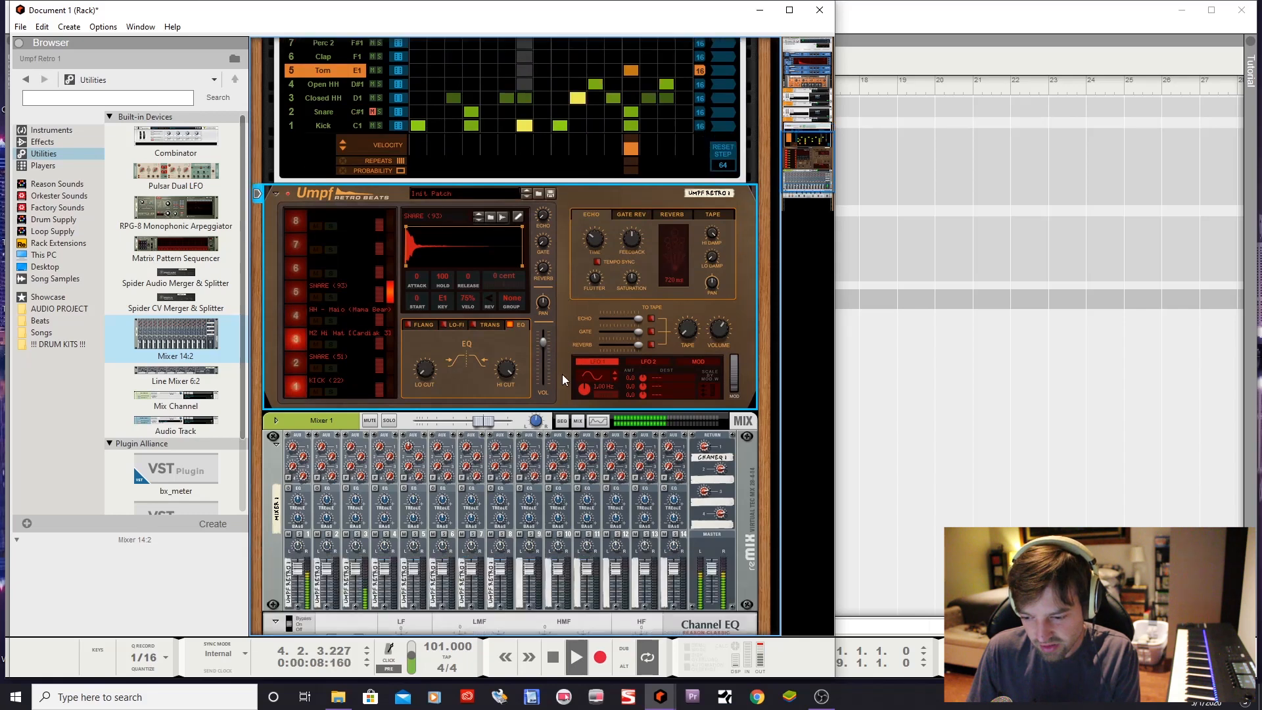
scroll(562, 373, down, 6)
scroll(476, 436, up, 6)
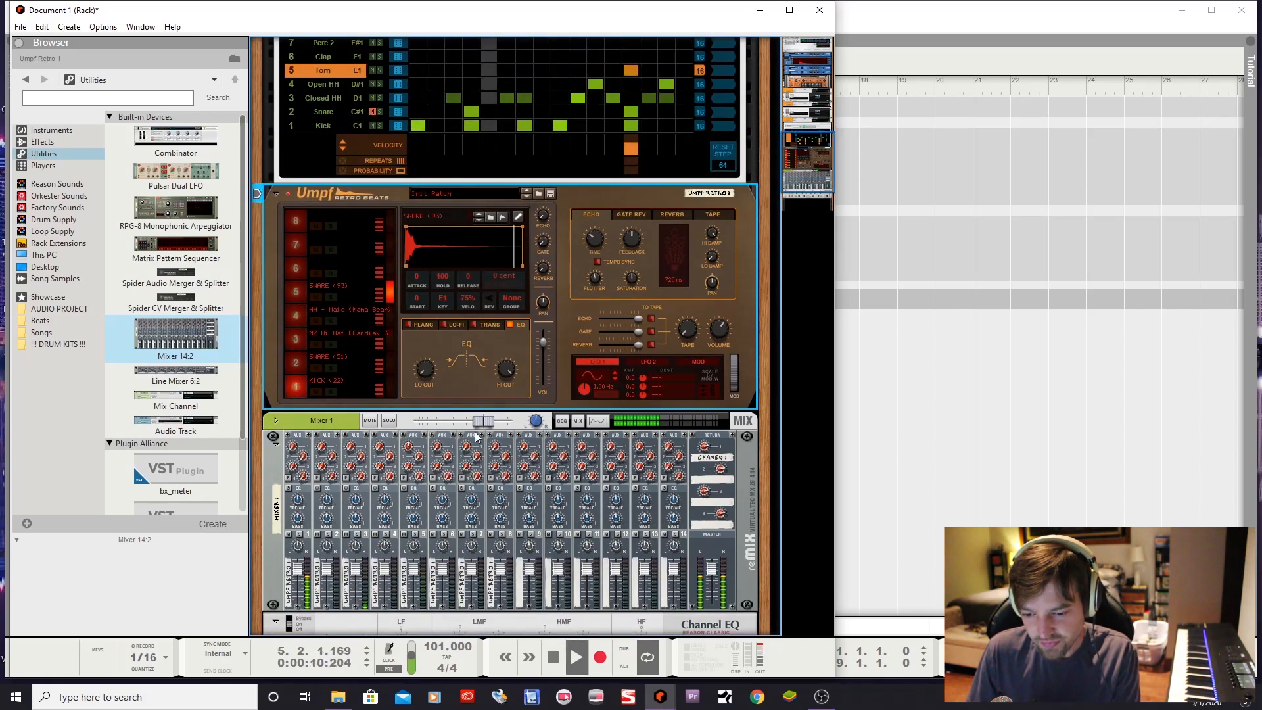
scroll(476, 436, down, 3)
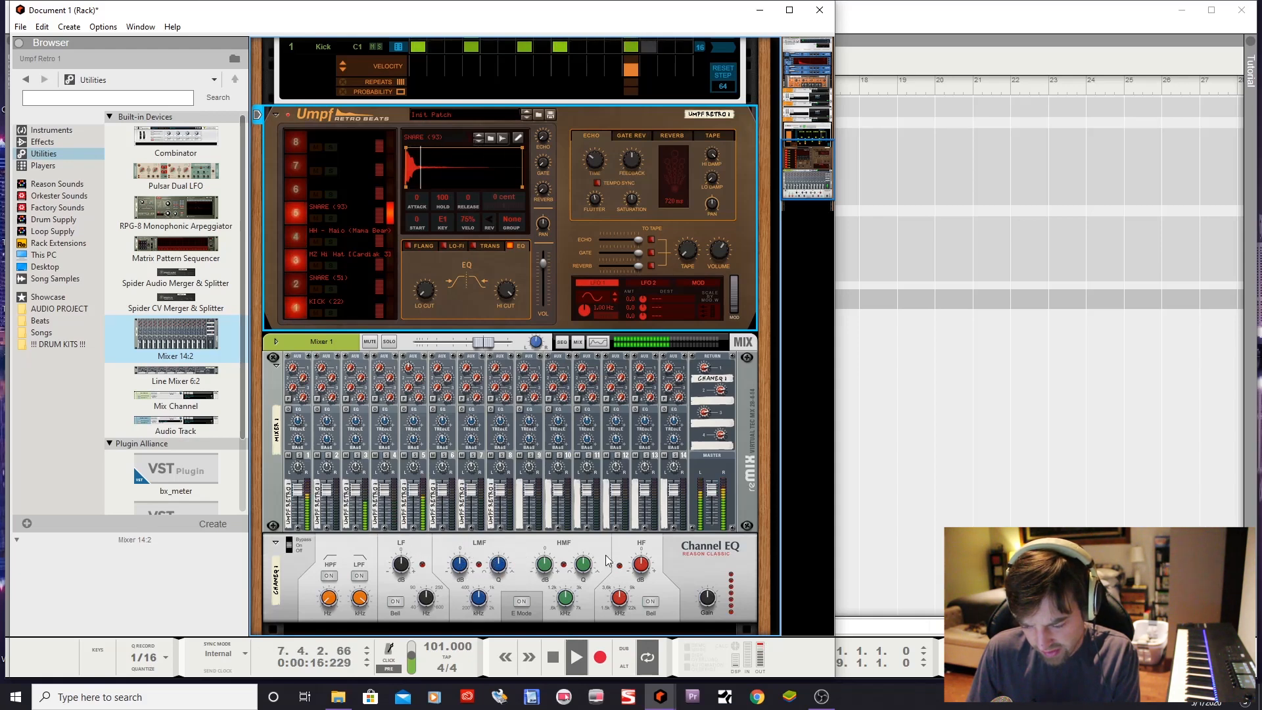
scroll(564, 553, down, 3)
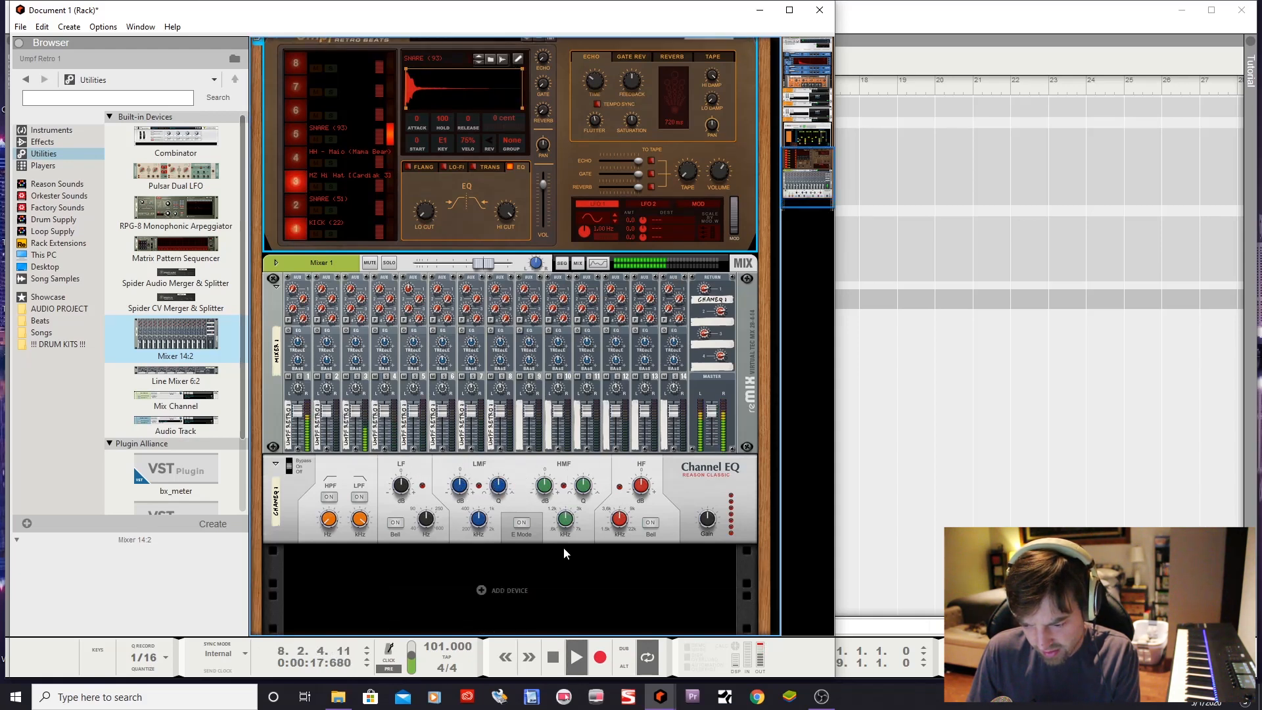
click(585, 493)
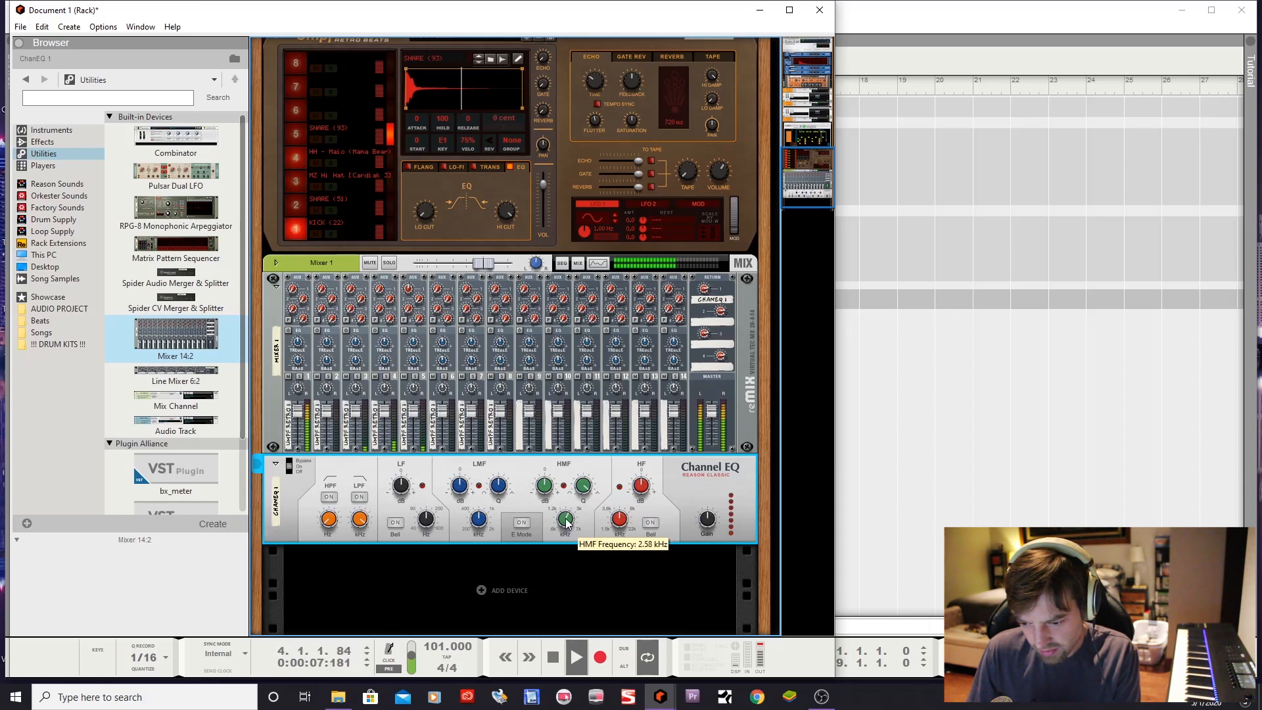
scroll(565, 522, up, 5)
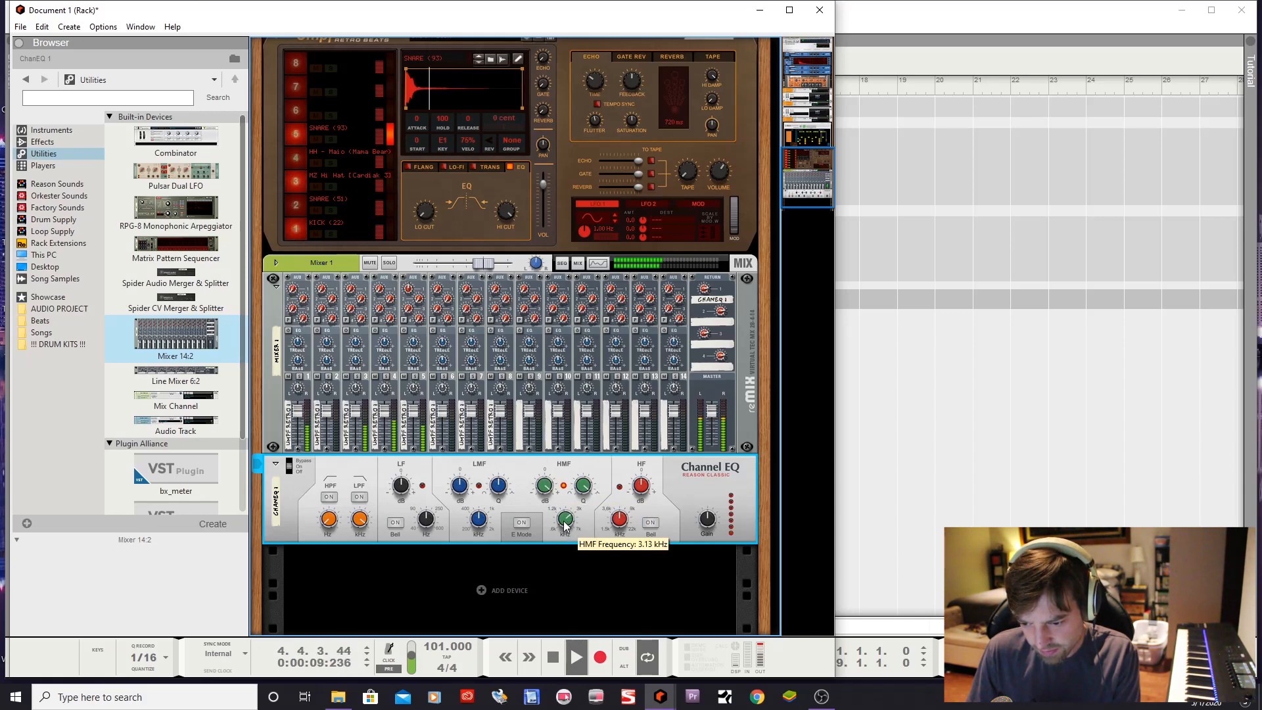
scroll(565, 521, up, 3)
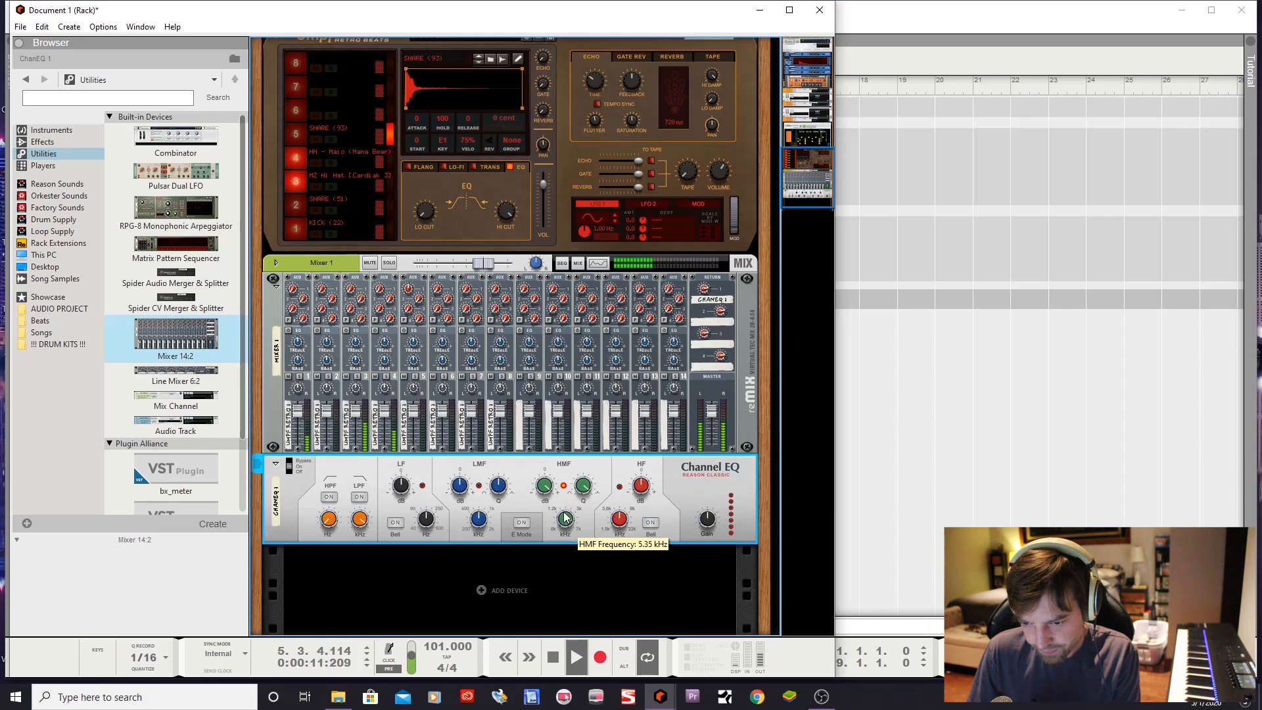
Add a Tom hit on step 4 of the Drum Sequencer pattern
scroll(475, 214, up, 6)
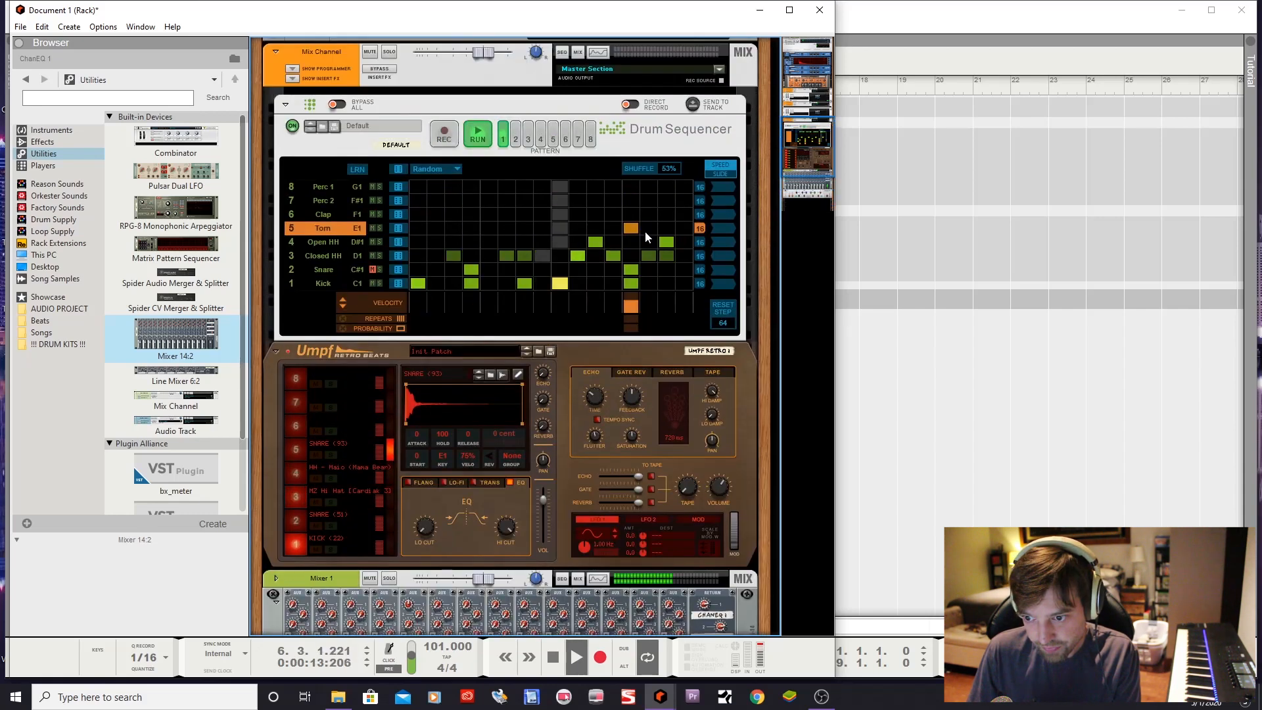
click(472, 225)
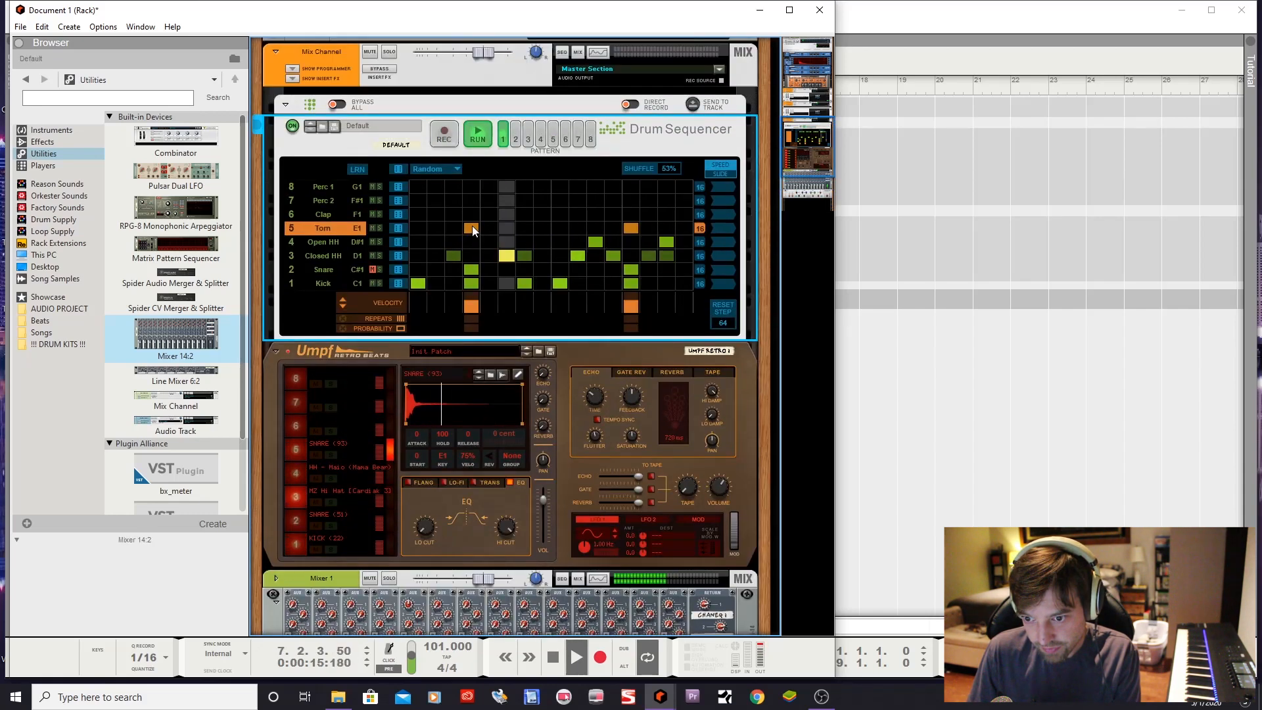
Sweep the Channel EQ's HMF frequency from 5.78 kHz down to 699.4 Hz and back up while the beat plays
scroll(553, 508, down, 6)
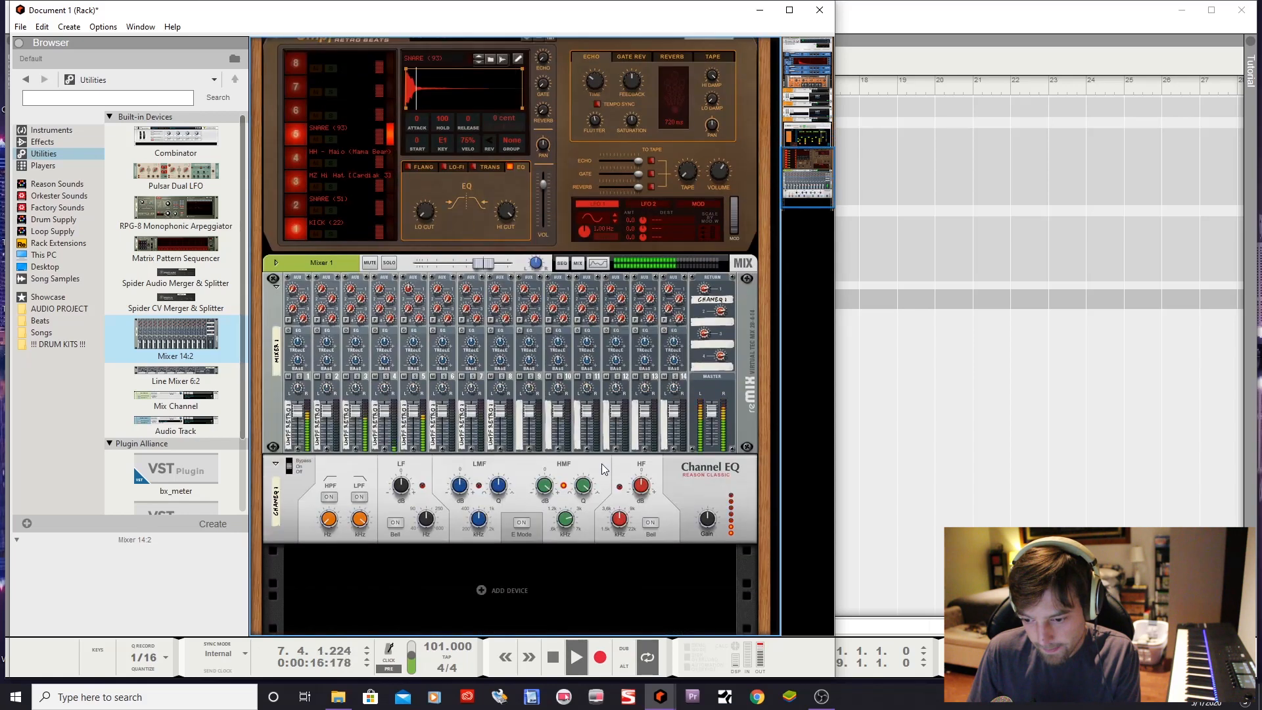
click(565, 519)
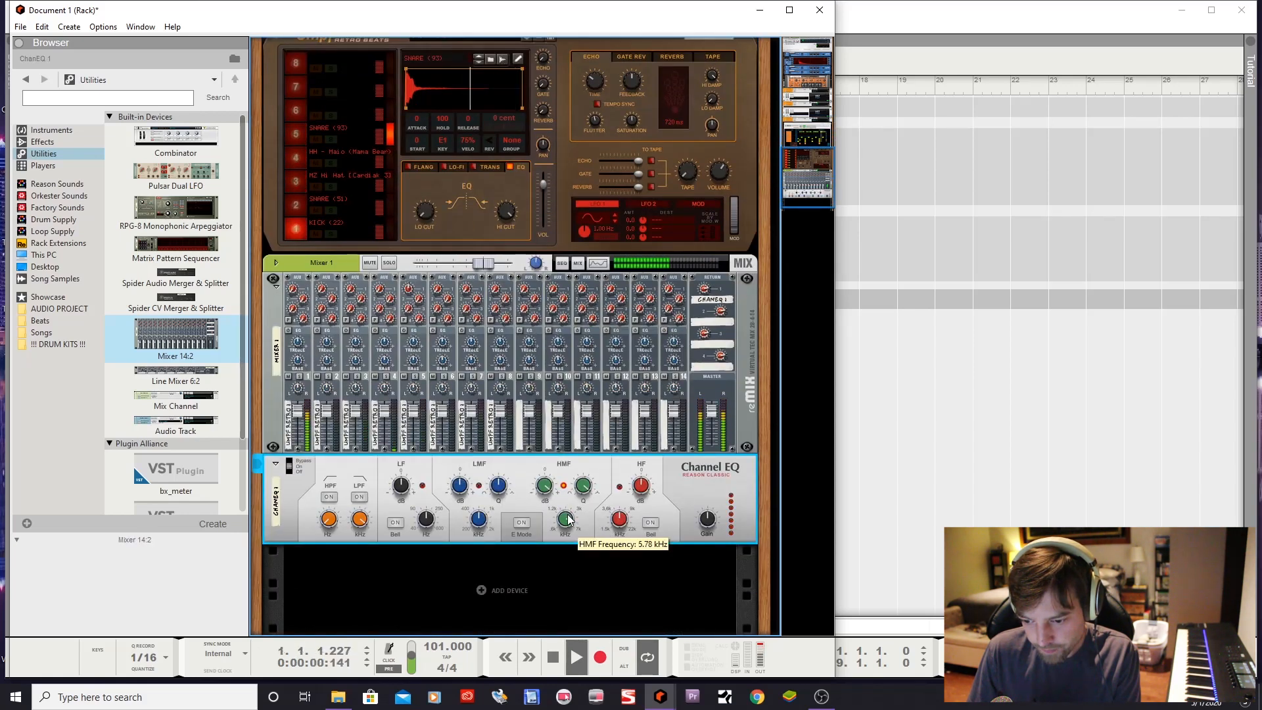
drag(567, 516, 569, 527)
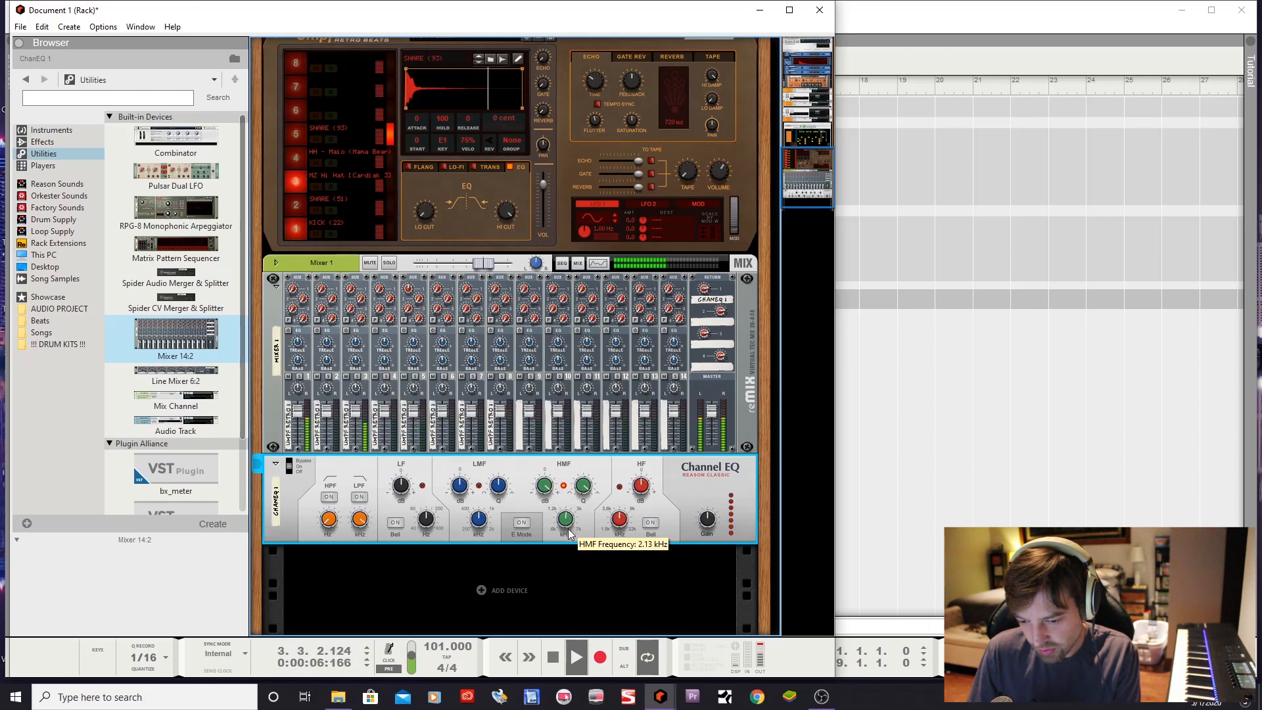
drag(568, 533, 567, 526)
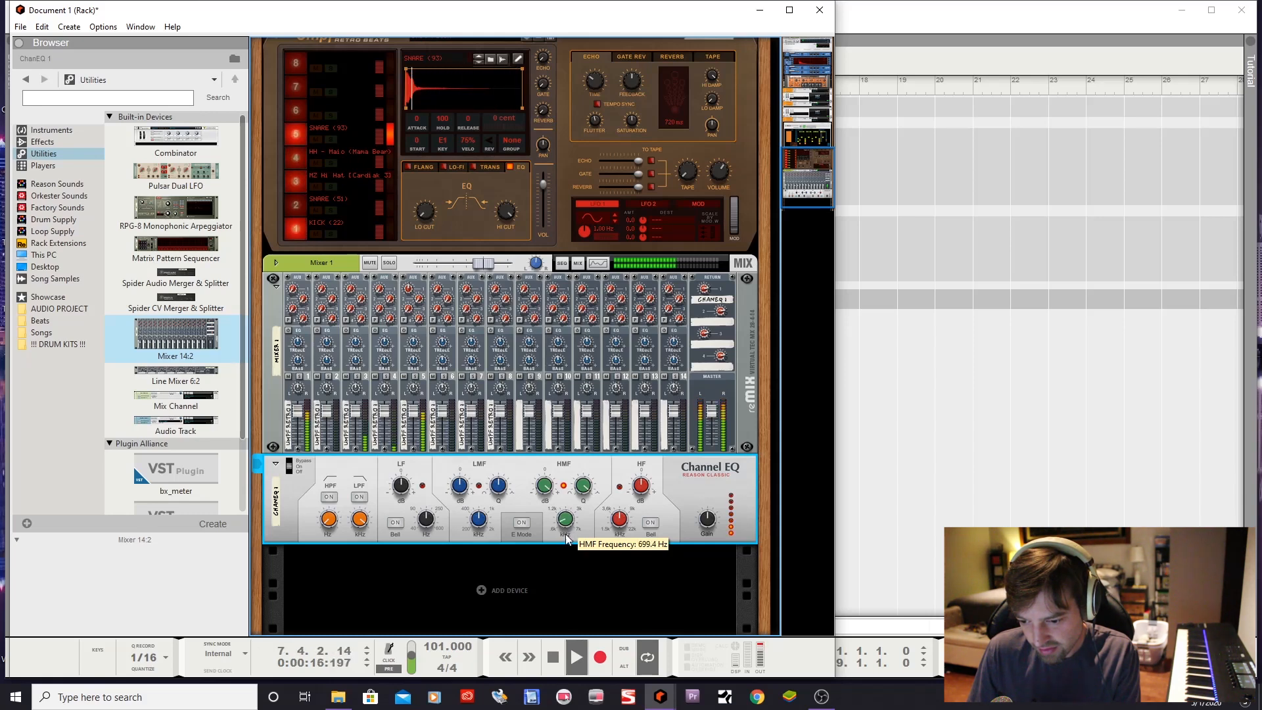
drag(566, 534, 571, 521)
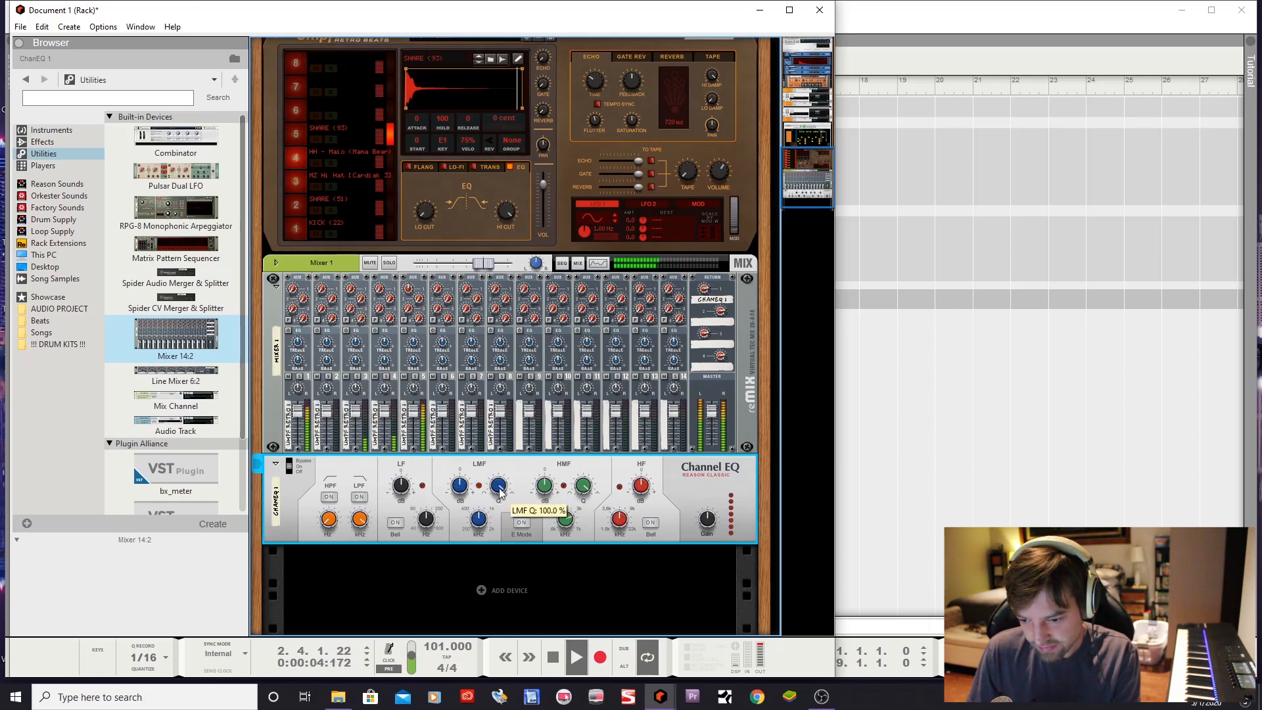
Reapply the Channel EQ's HMF gain and tune the HMF frequency down from about 4.09 kHz
drag(551, 494, 547, 469)
drag(563, 521, 559, 527)
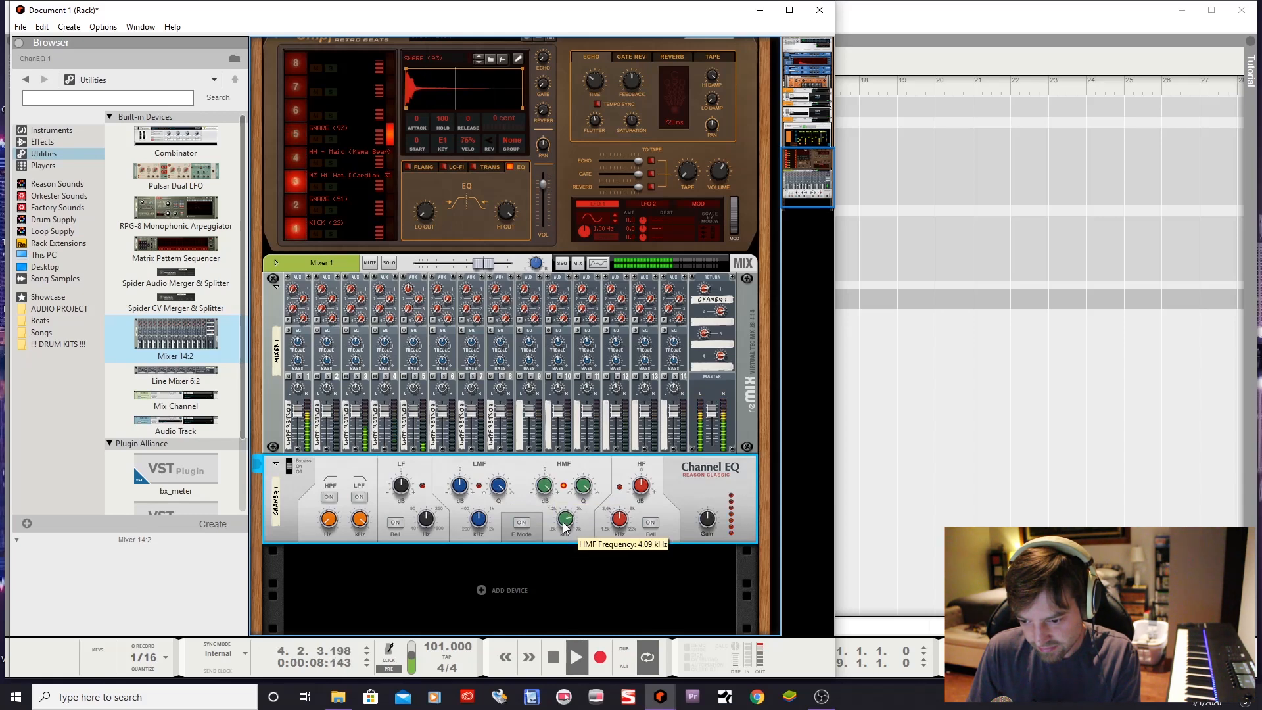
drag(563, 533, 559, 540)
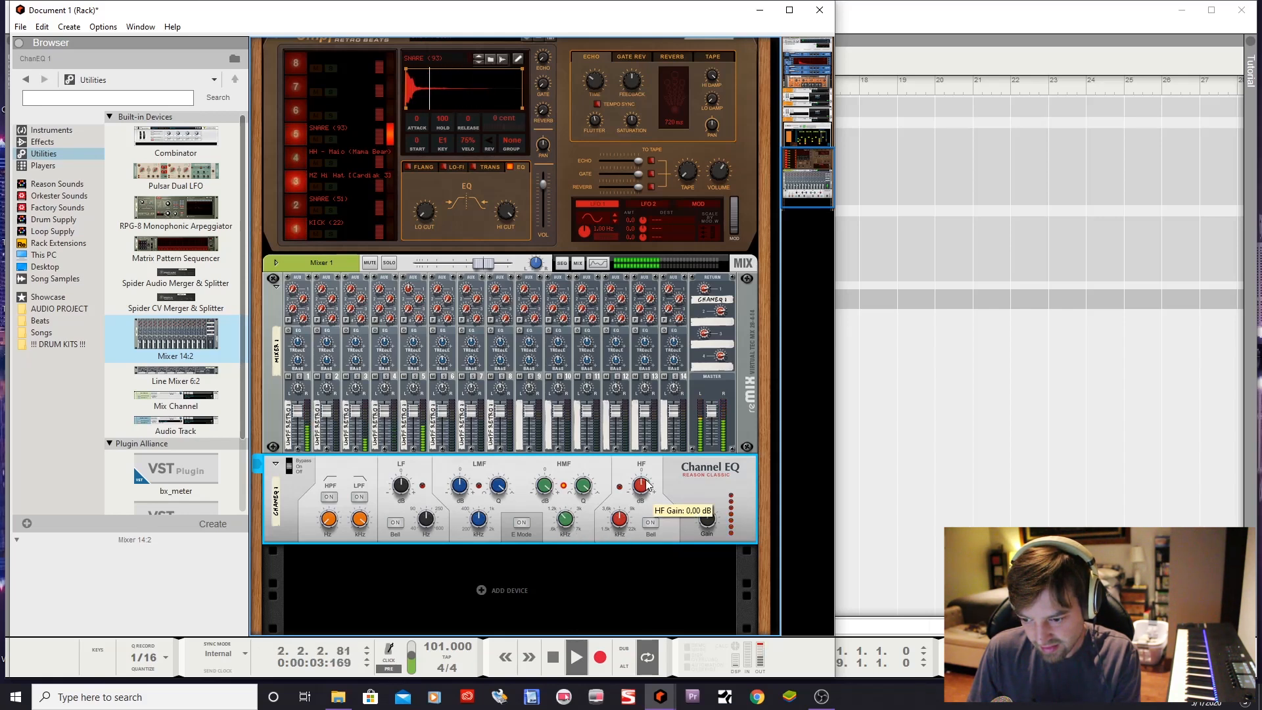
Cut the Channel EQ's HF gain to -20 dB, sweep the HF frequency around 2.28 kHz and set the LF frequency to 304.9 Hz
drag(641, 487, 639, 500)
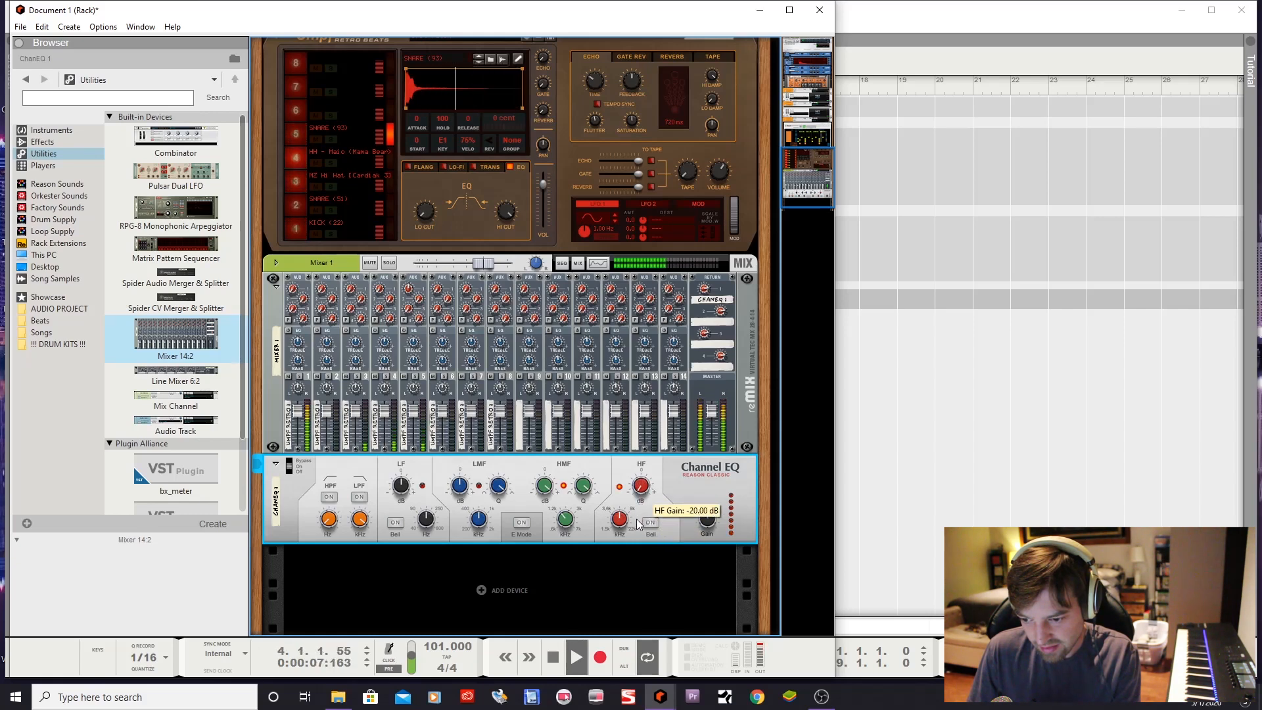
drag(637, 524, 636, 467)
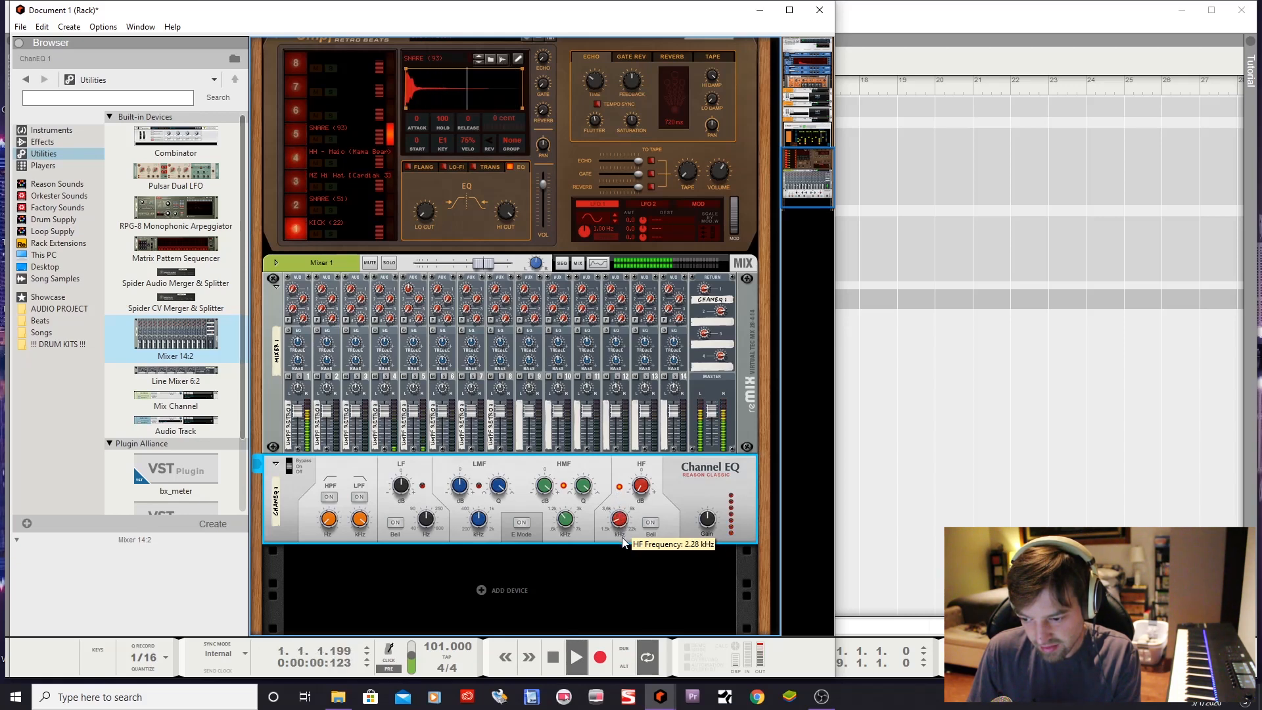
drag(619, 513, 620, 513)
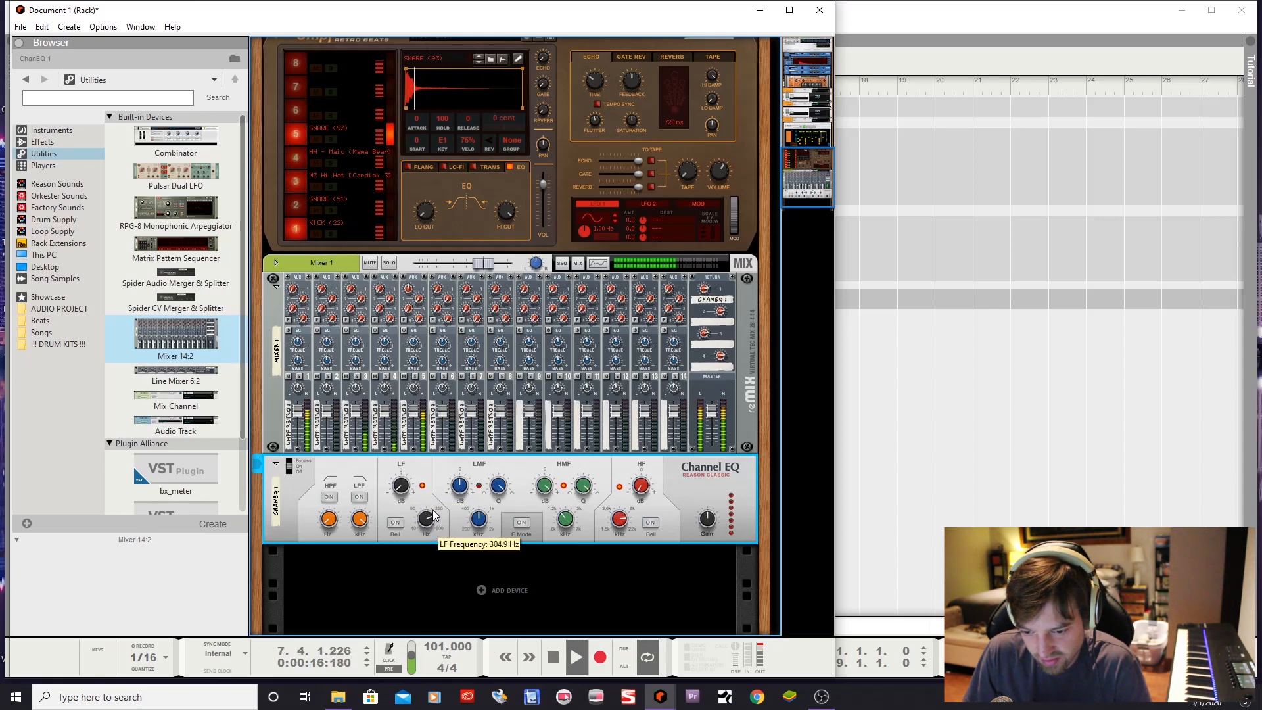
Try the Channel EQ's high-pass filter at 333.7 Hz and the HF Bell switch, turning each off again
click(329, 496)
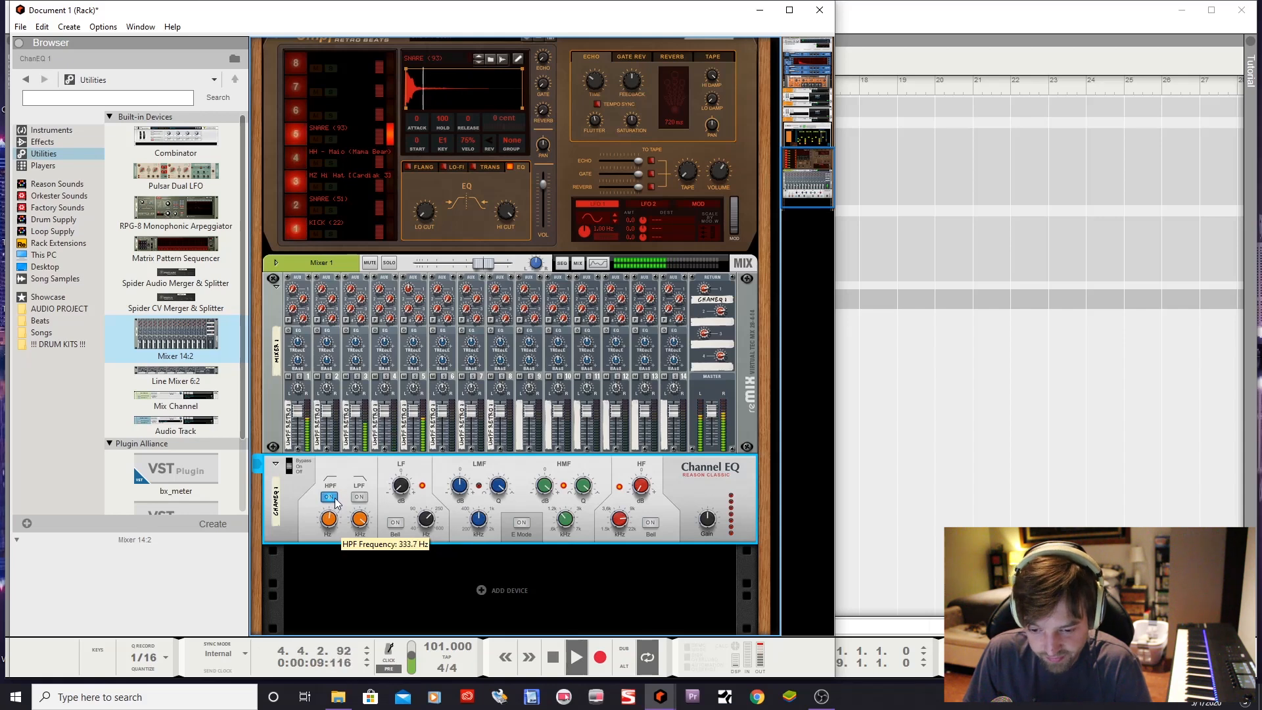
click(334, 499)
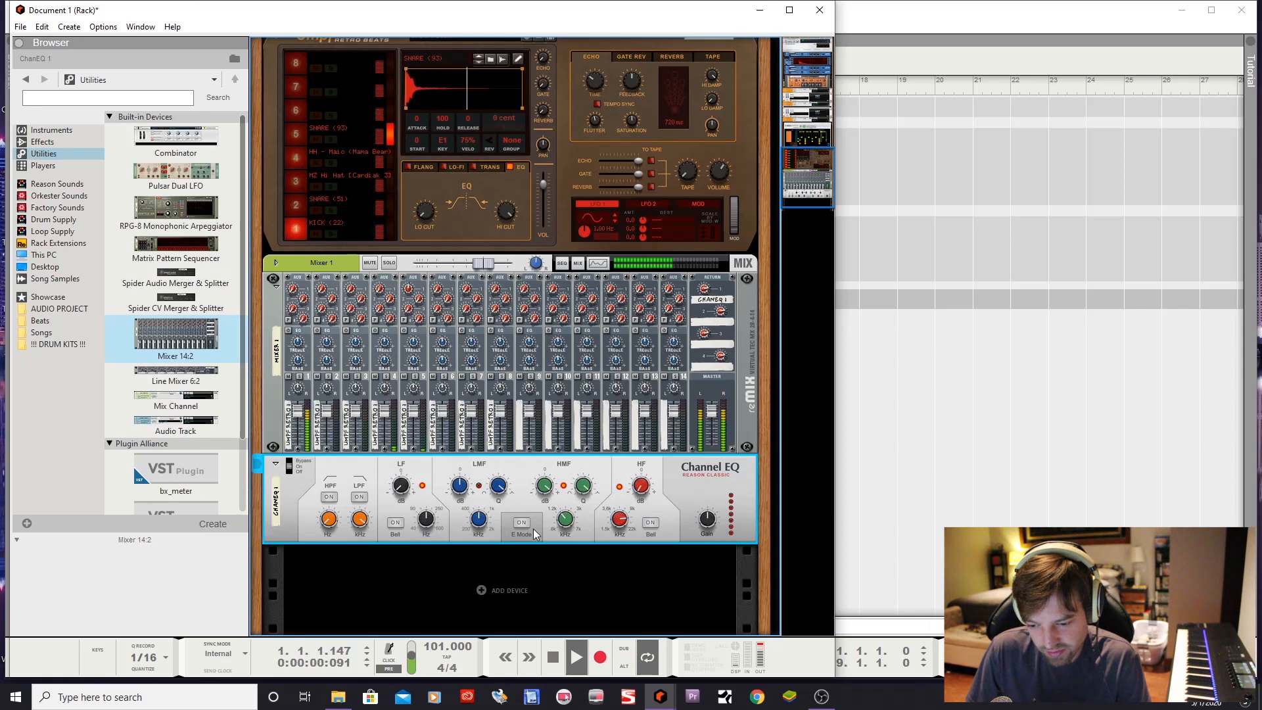
click(652, 523)
click(651, 523)
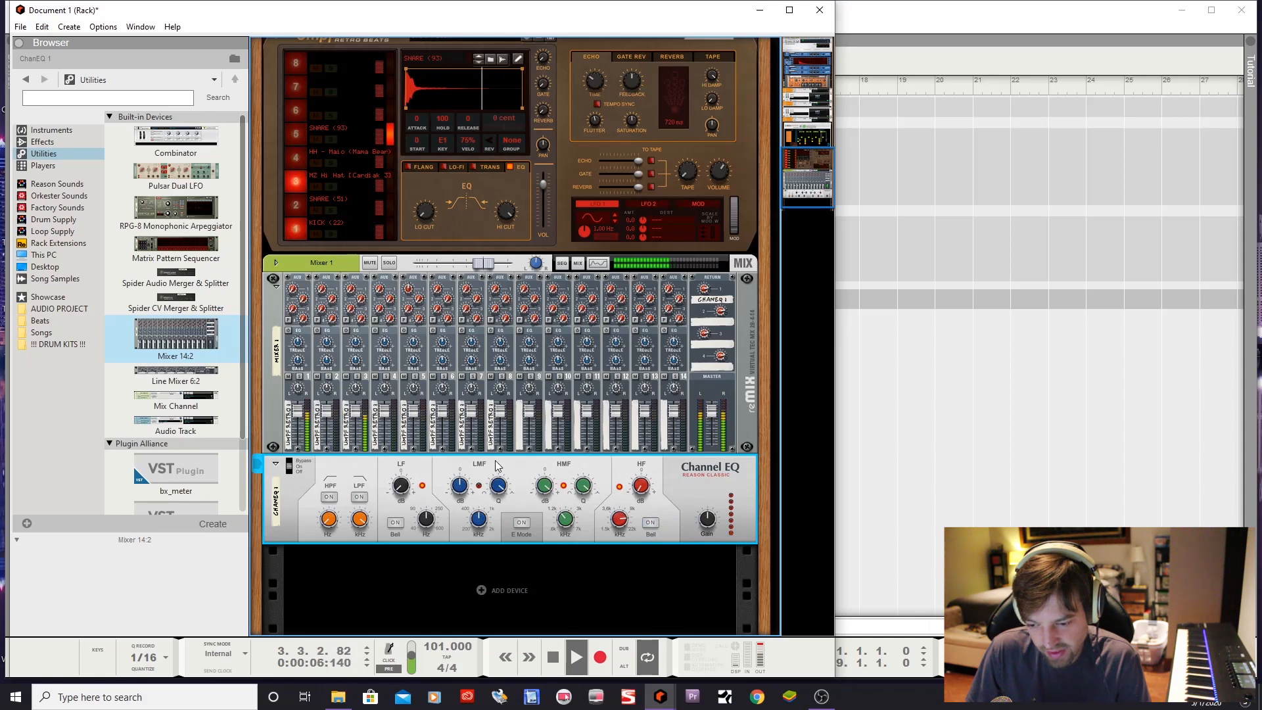
Remove the Tom hit on step 4 of the Drum Sequencer and set the Umpf drum 5 volume to 0.6 dB
scroll(496, 328, up, 5)
click(472, 267)
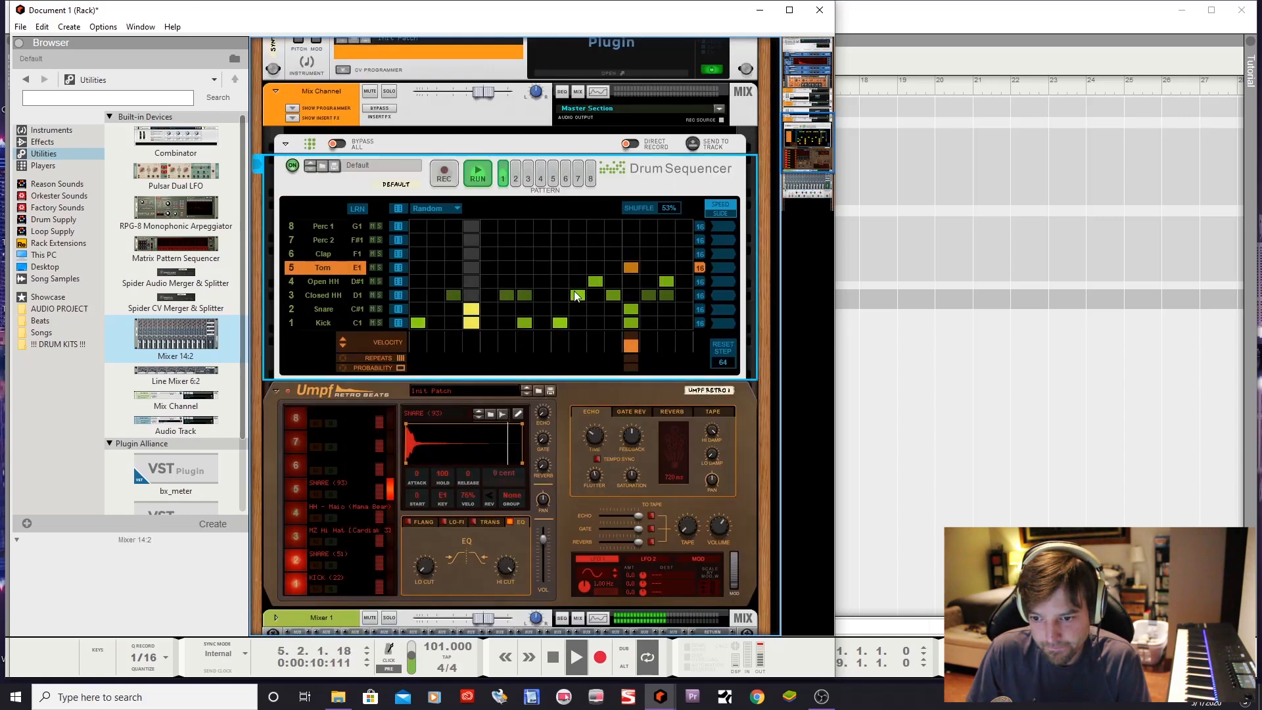
scroll(559, 293, down, 3)
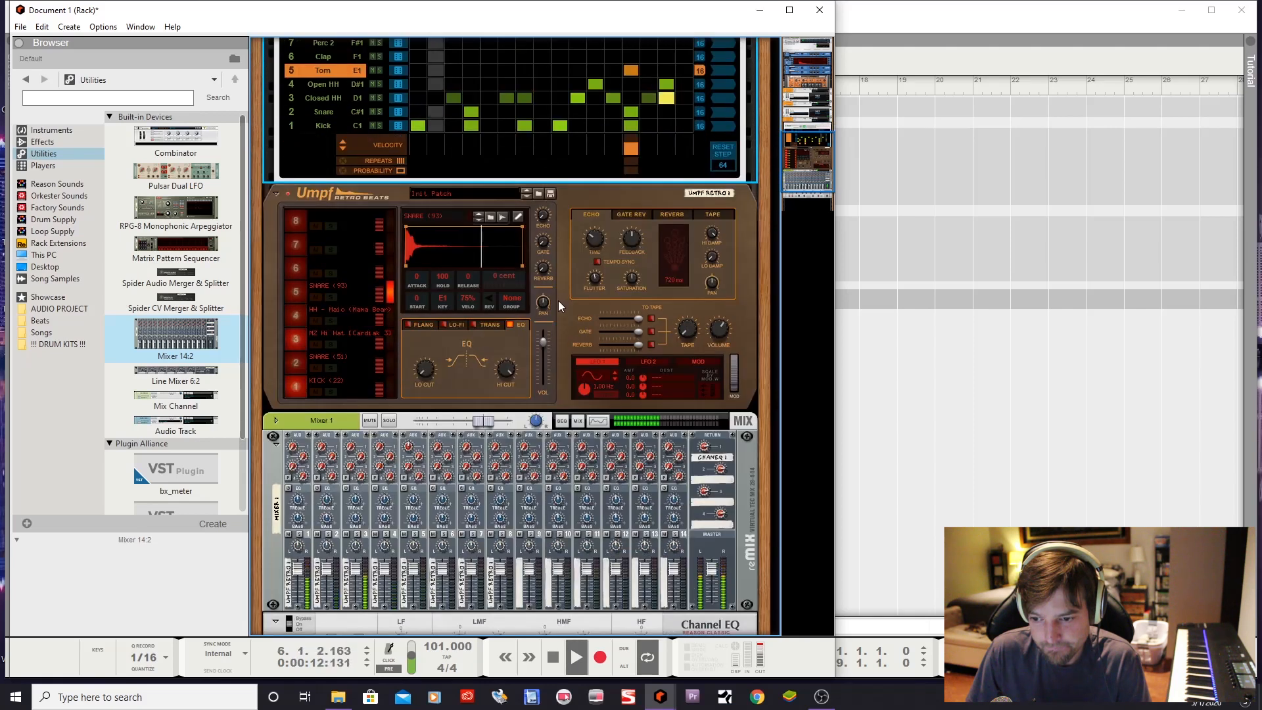
drag(545, 343, 543, 349)
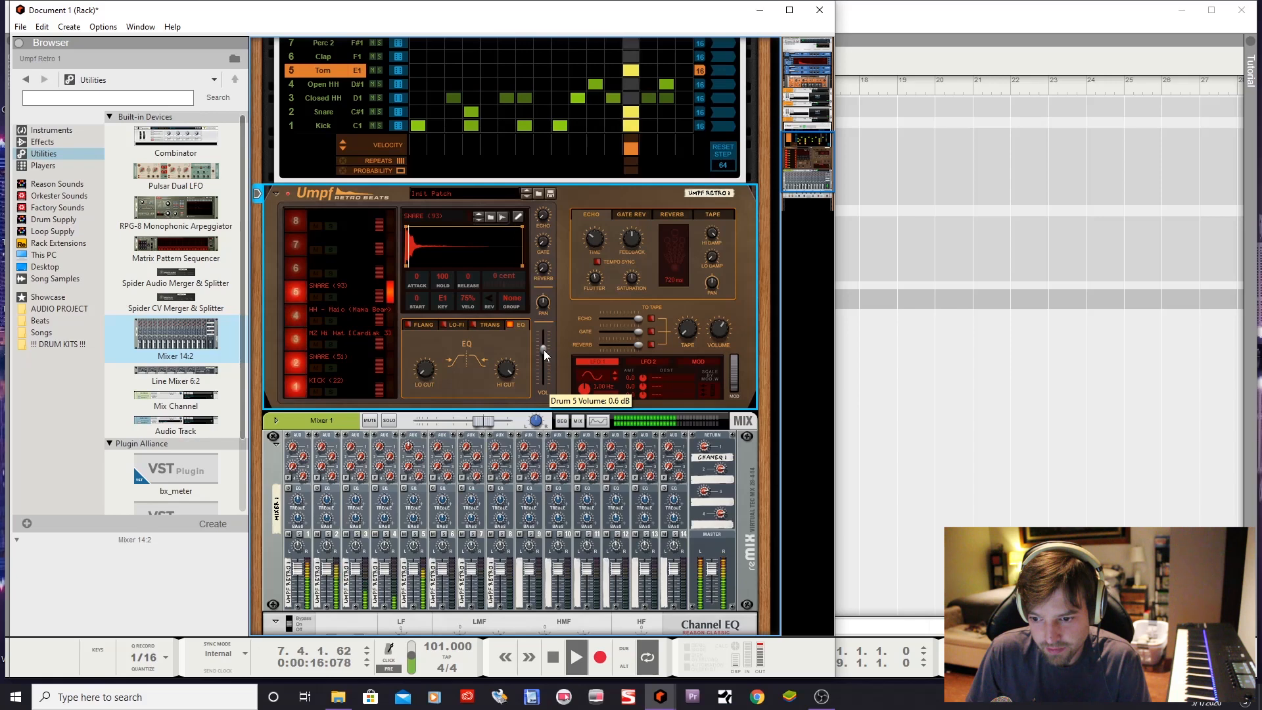
Set the Channel EQ's HMF frequency to 2.48 kHz and the HMF gain to 5.00 dB
scroll(552, 347, down, 3)
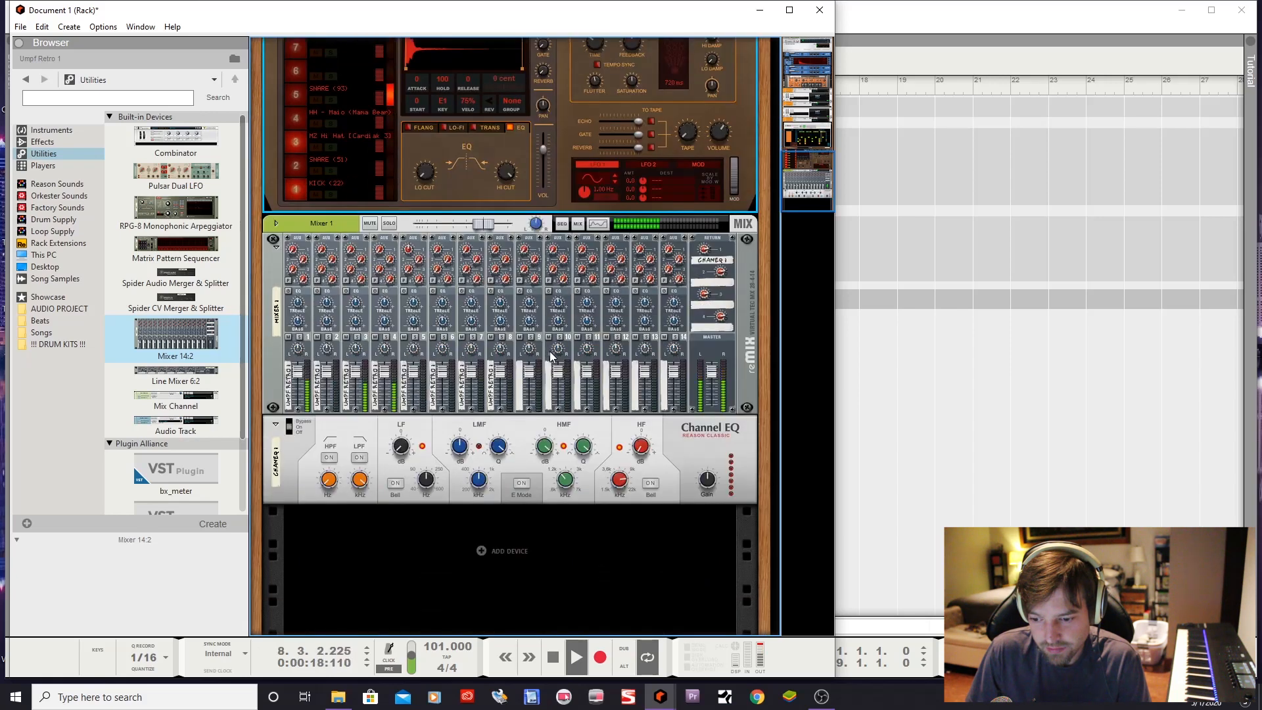
click(567, 489)
scroll(566, 481, up, 3)
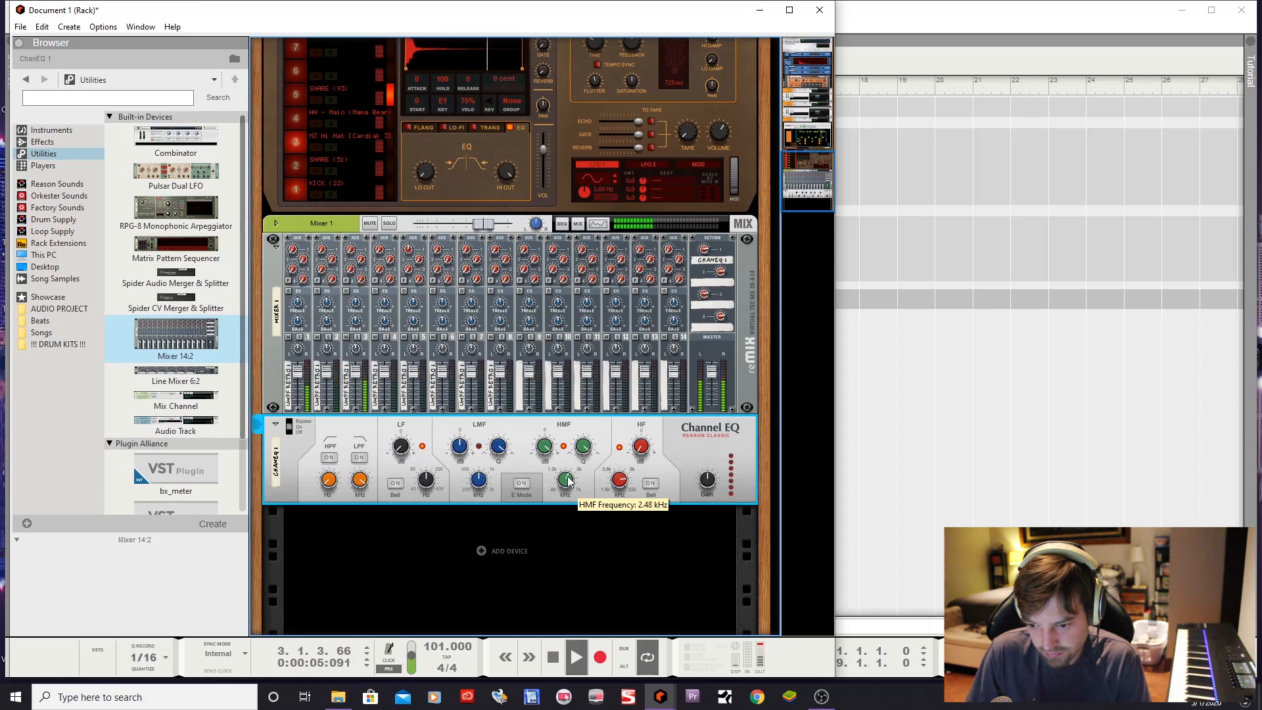
scroll(546, 453, down, 5)
scroll(546, 452, down, 4)
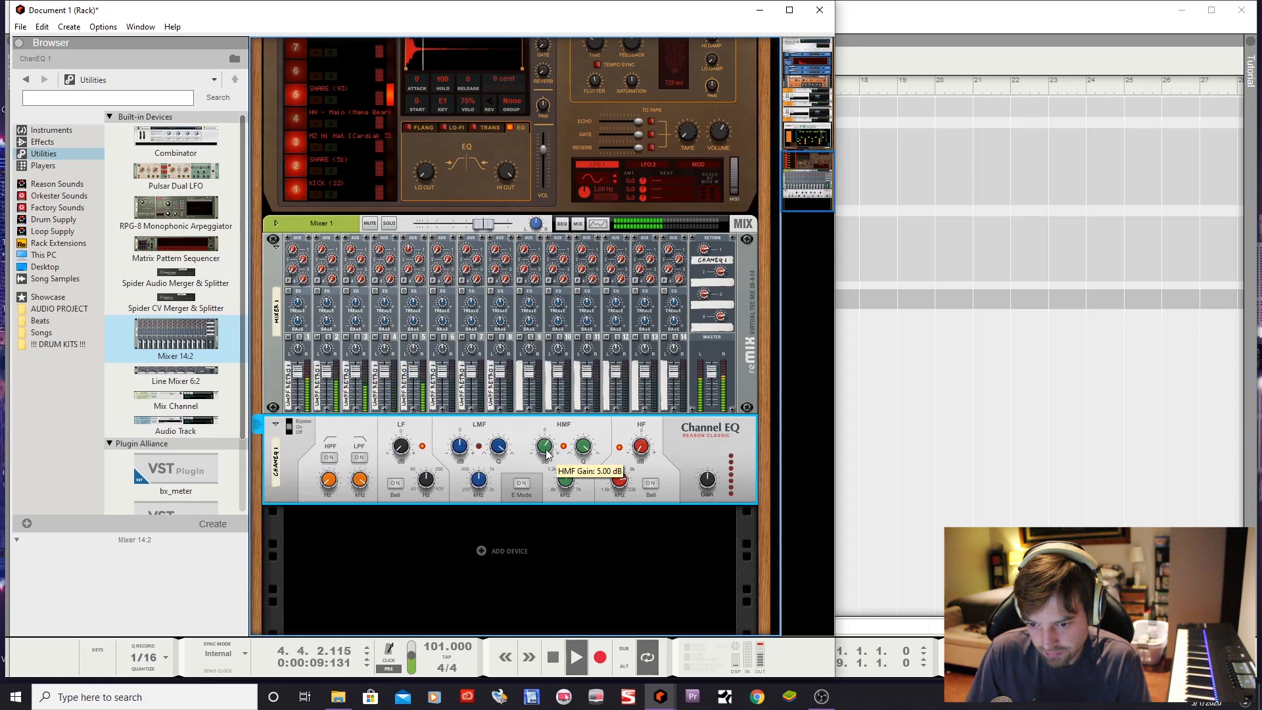
Shorten drum 5's amplitude envelope in Umpf Retro Beats to a hold of 27 and a release of 58
scroll(439, 329, up, 5)
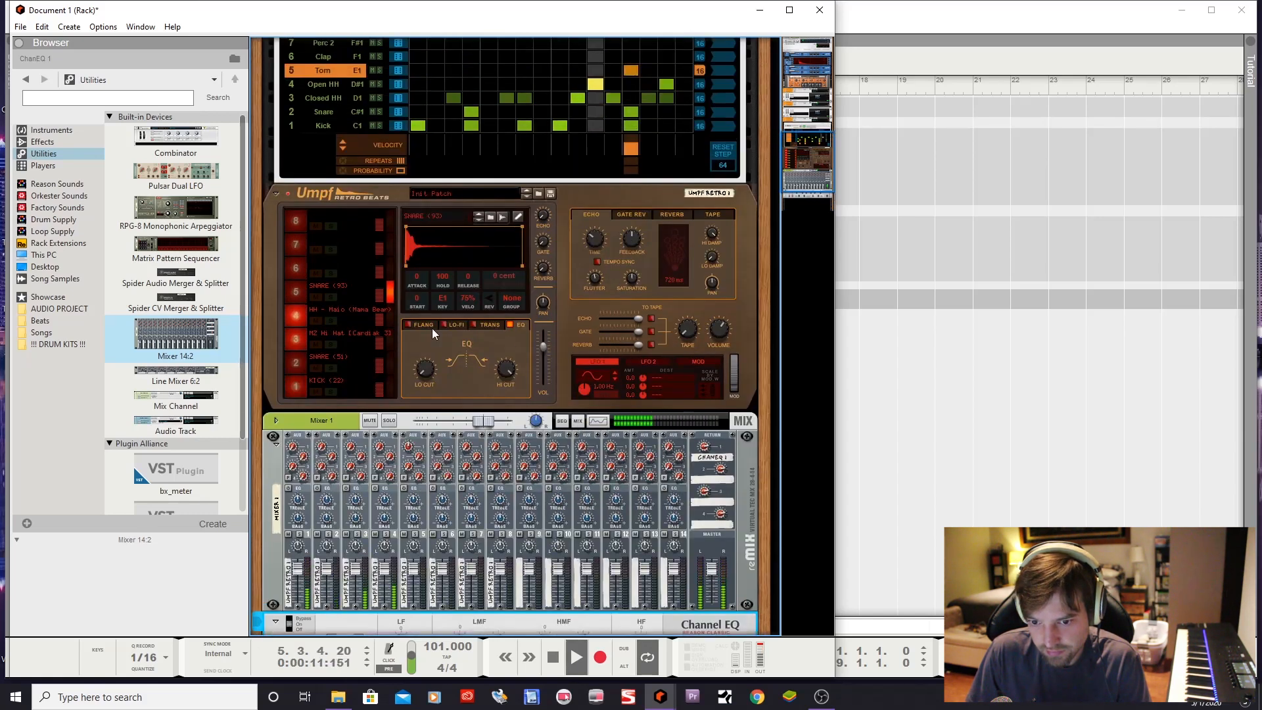
click(518, 240)
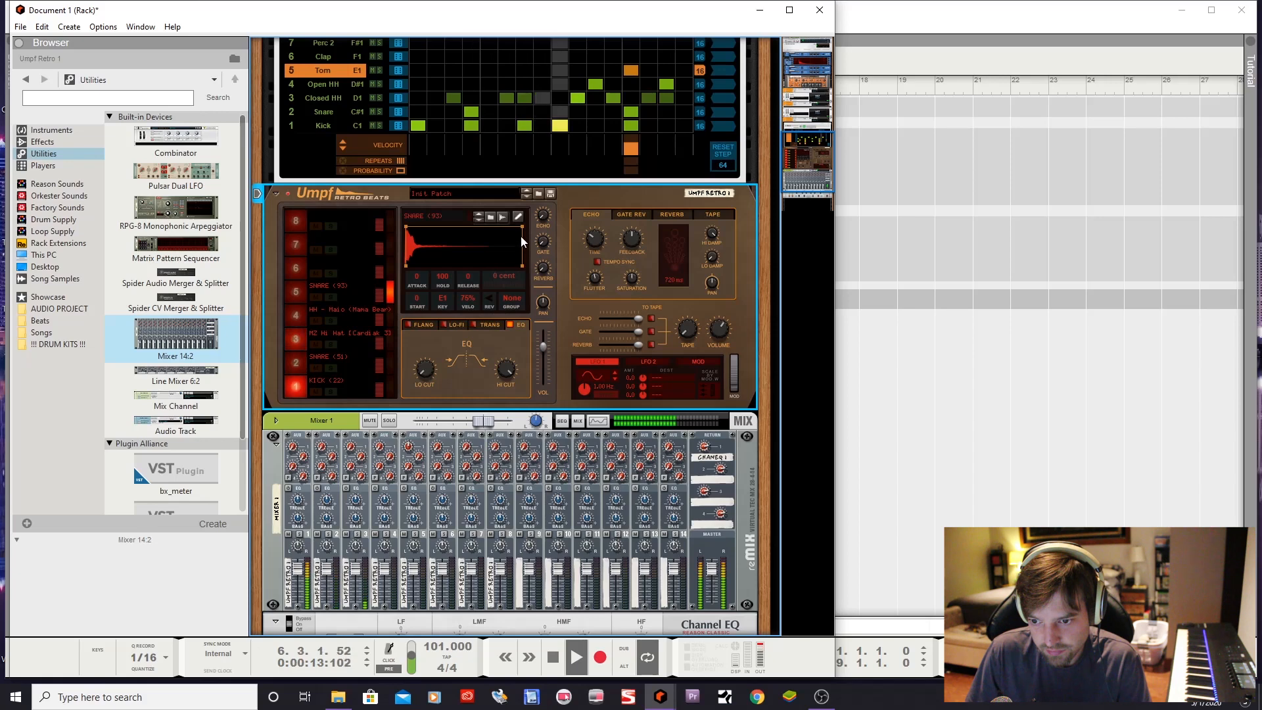
drag(523, 226, 489, 267)
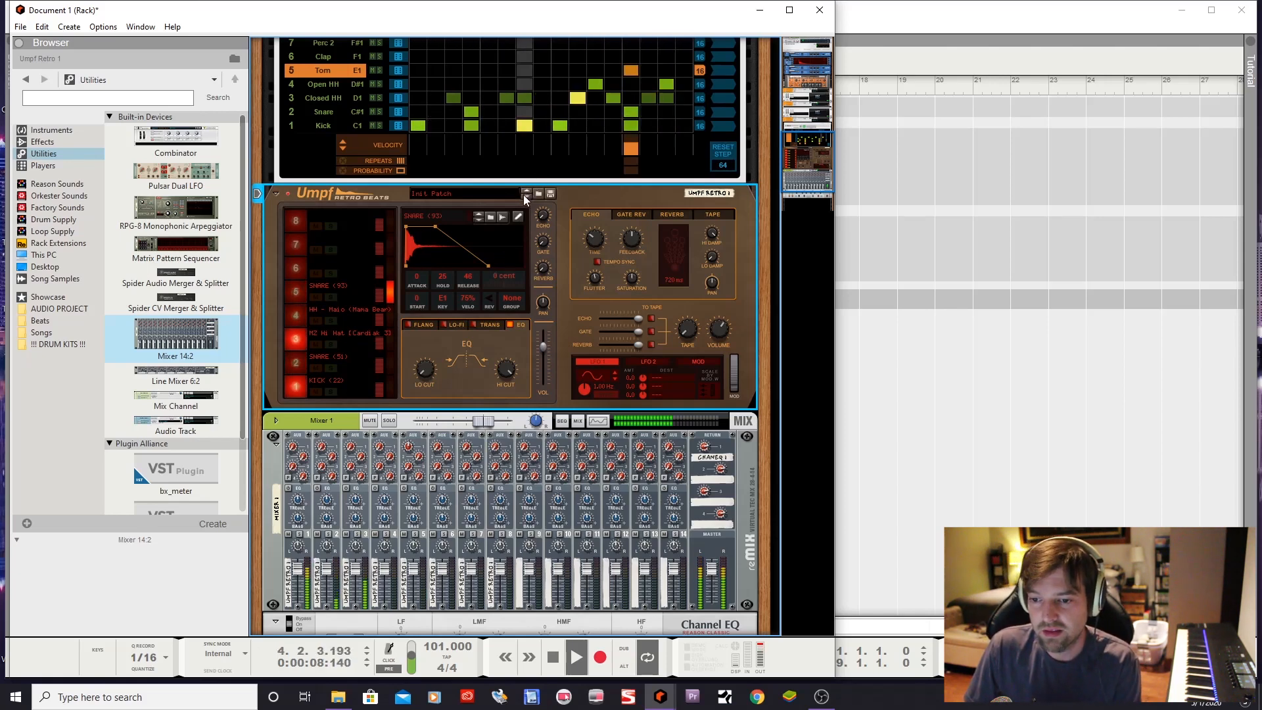
drag(489, 266, 504, 269)
drag(435, 225, 437, 228)
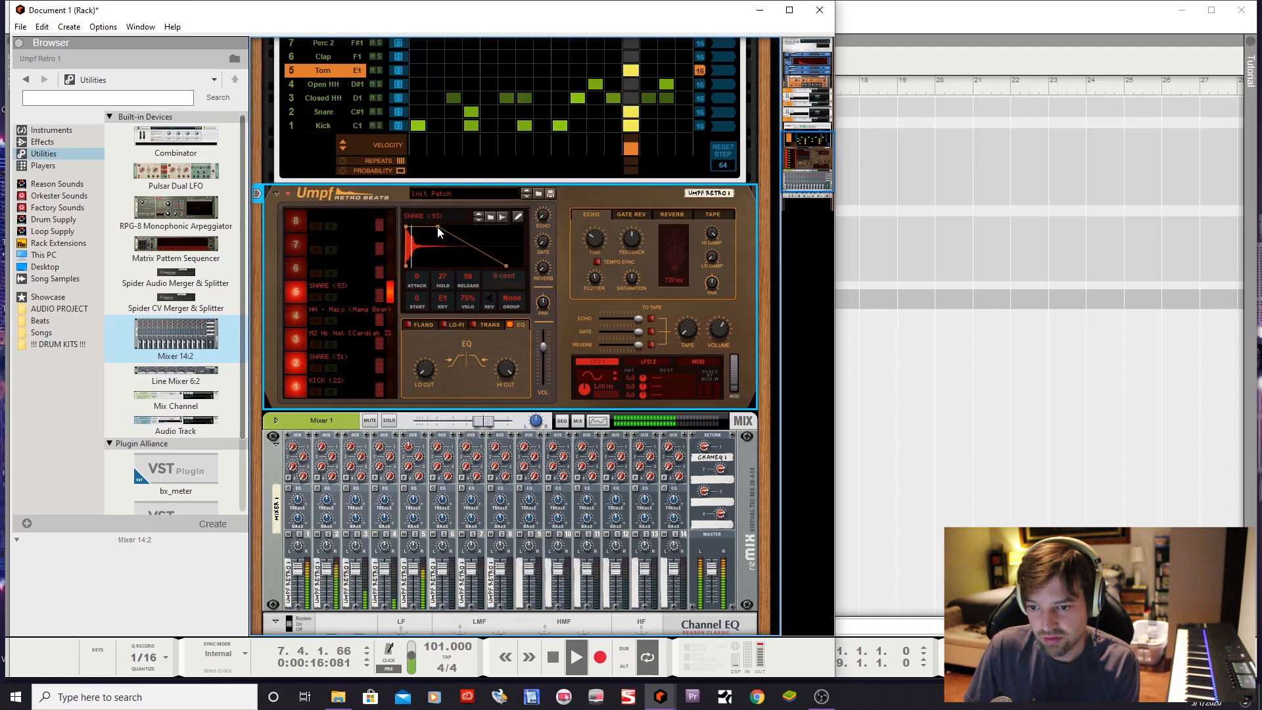
In the sequencer window, stop playback, unmute the Piano Loop's Lane 1, mute the Synth Lead track and play from the start
click(861, 23)
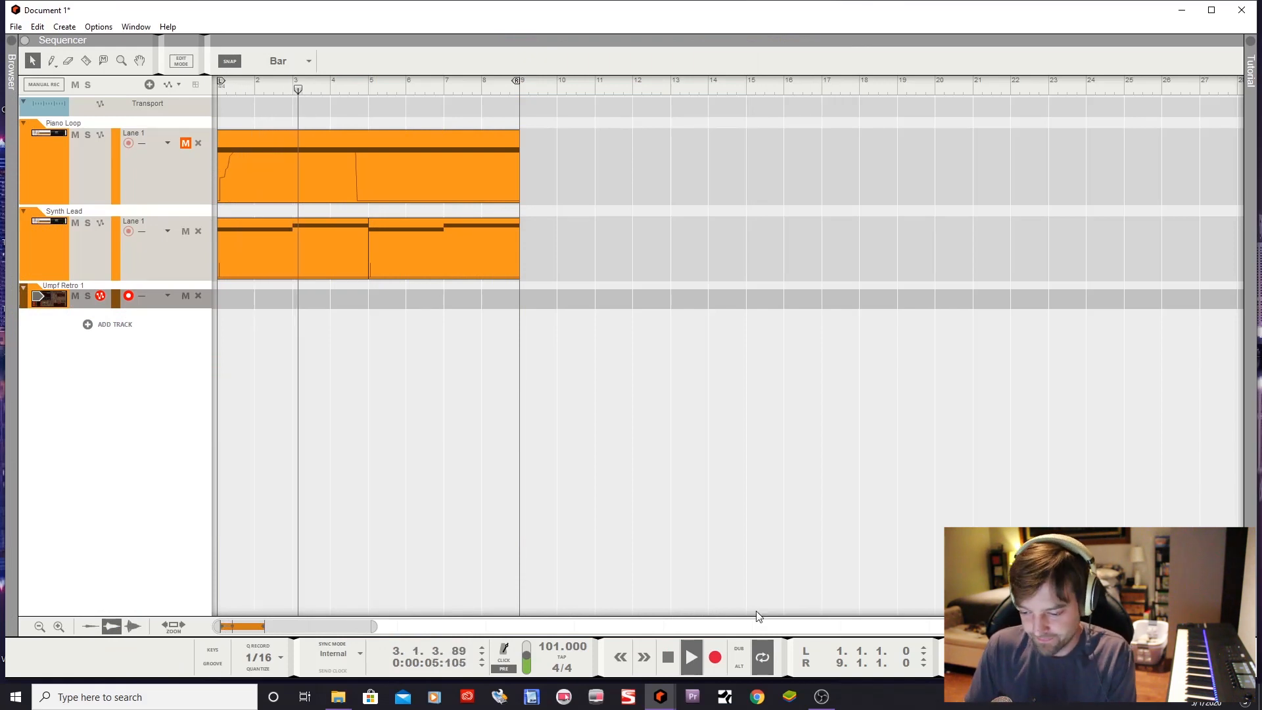
click(667, 658)
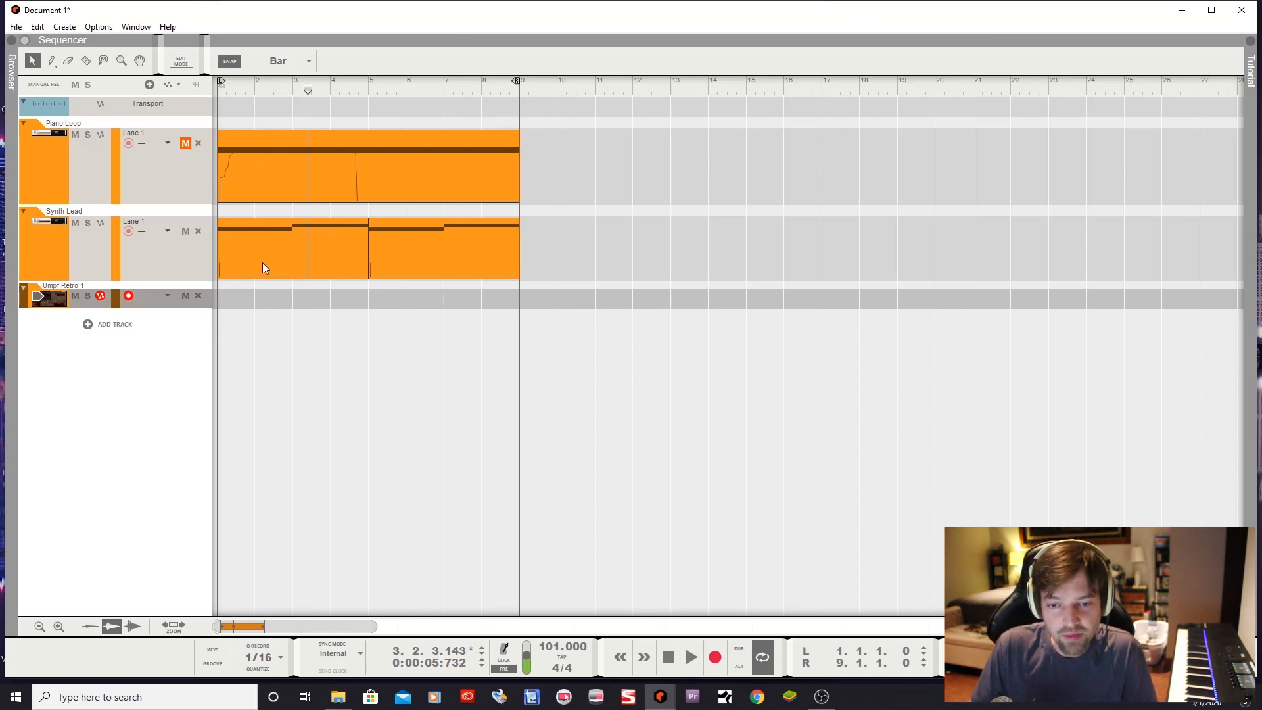
click(187, 147)
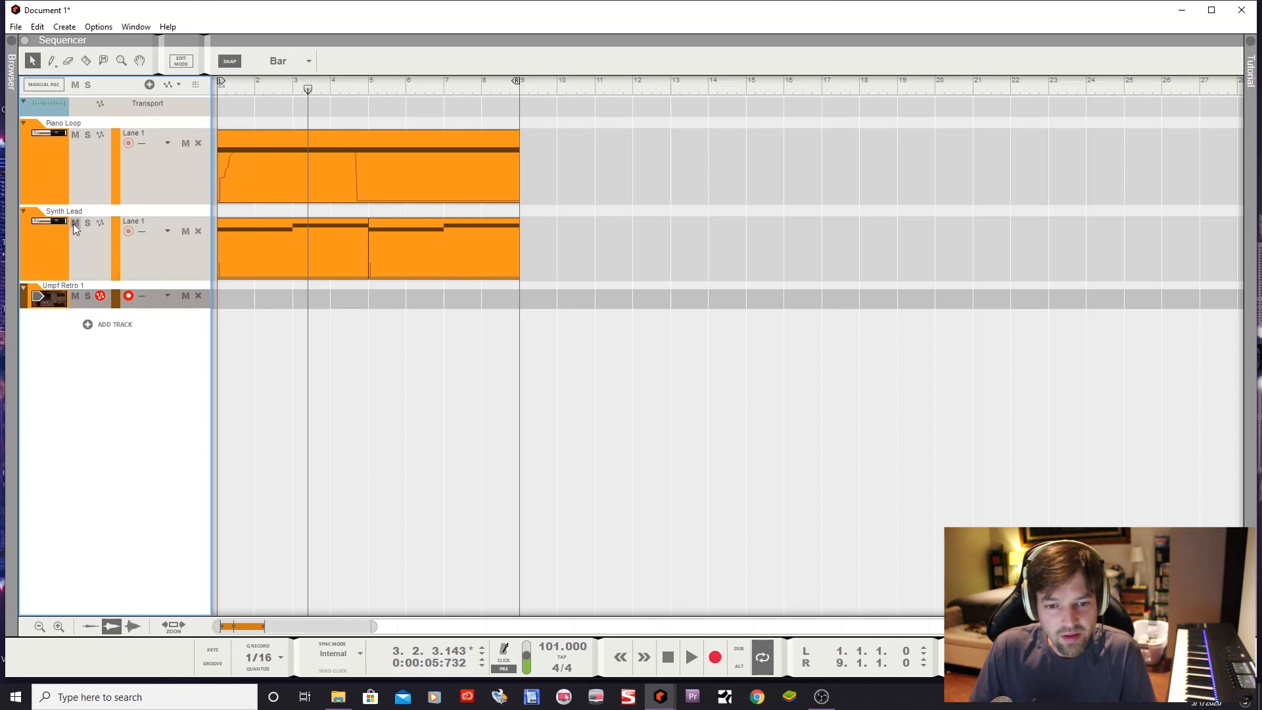
key(KP_0)
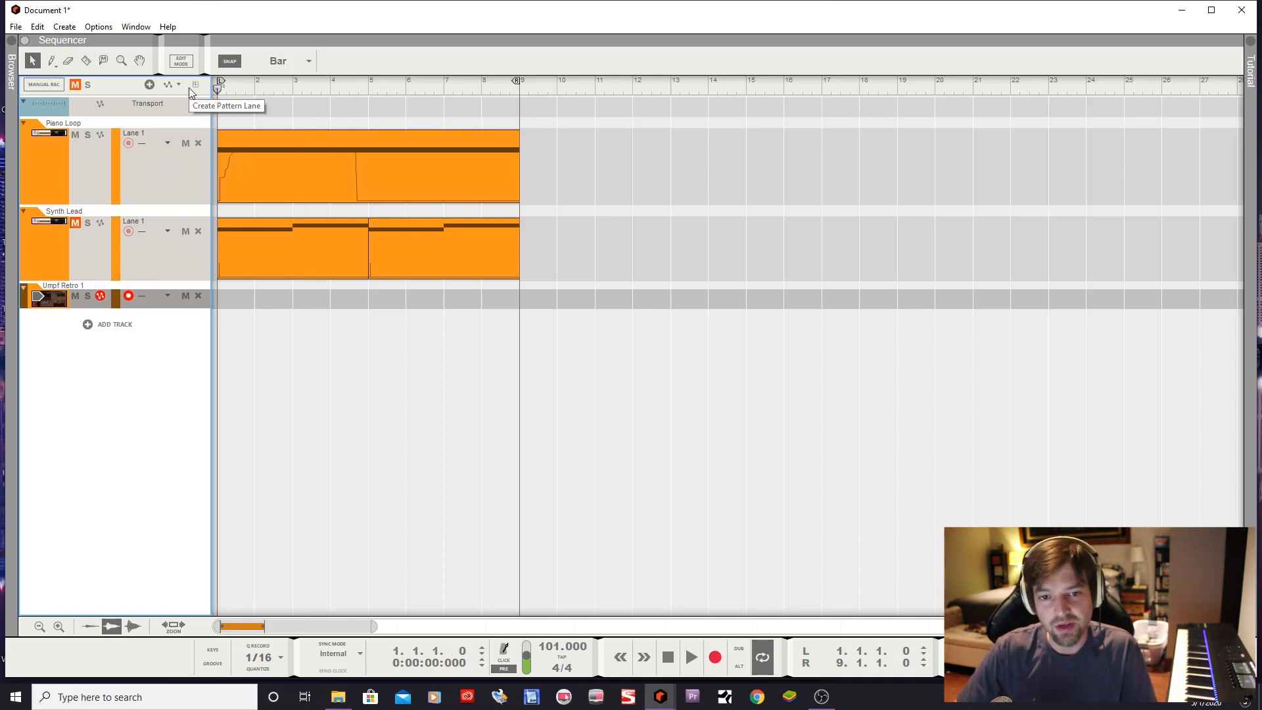
key(space)
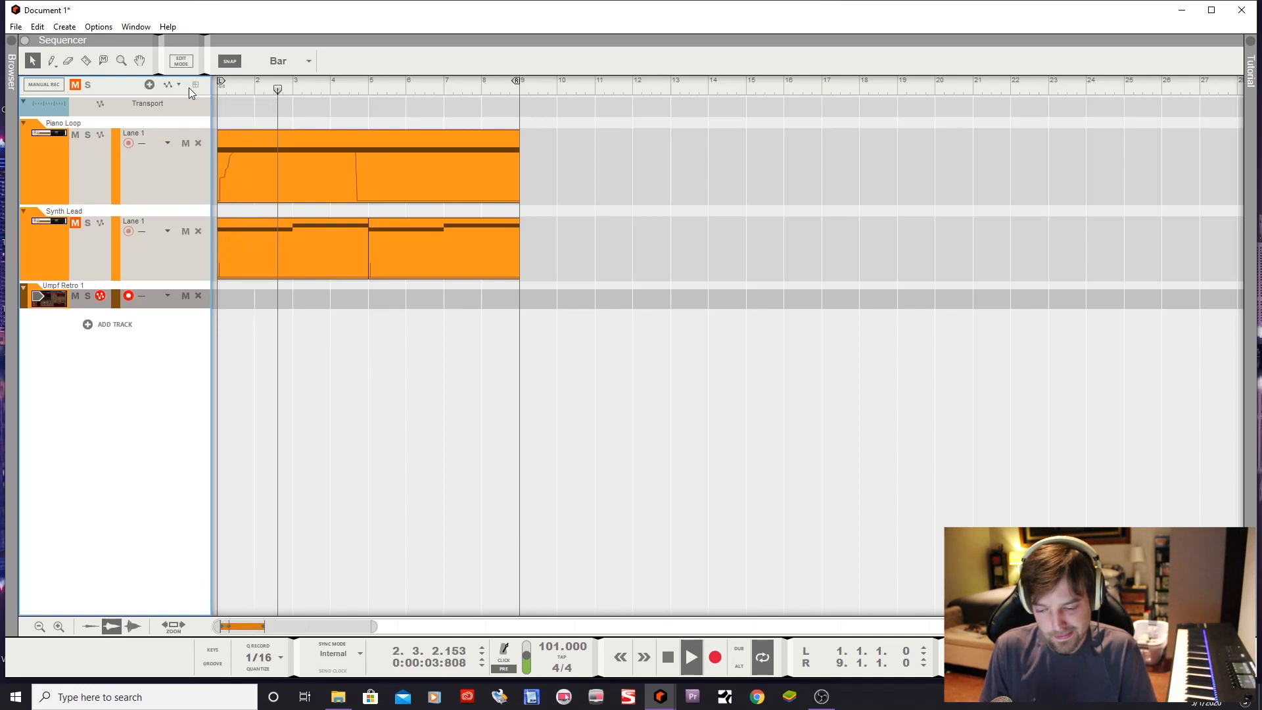
Unmute the Synth Lead track and mute the Piano Loop track to hear the beat with the lead
click(318, 141)
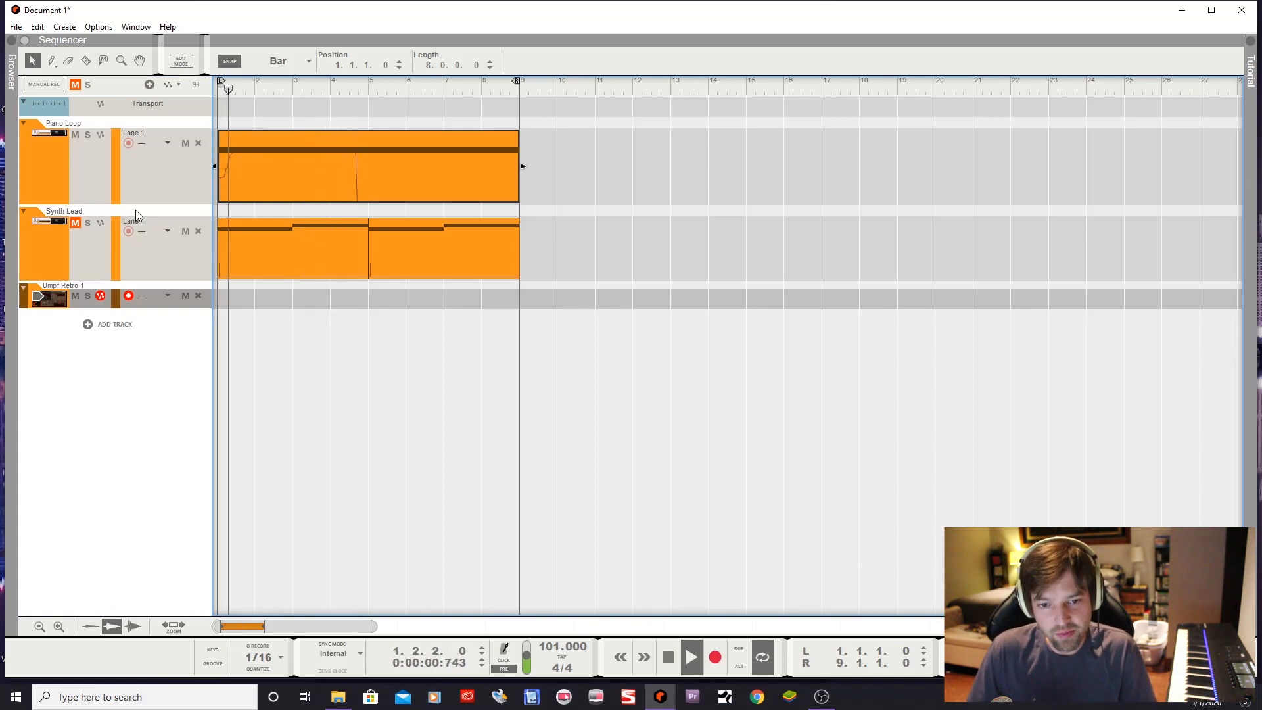
click(75, 222)
click(77, 137)
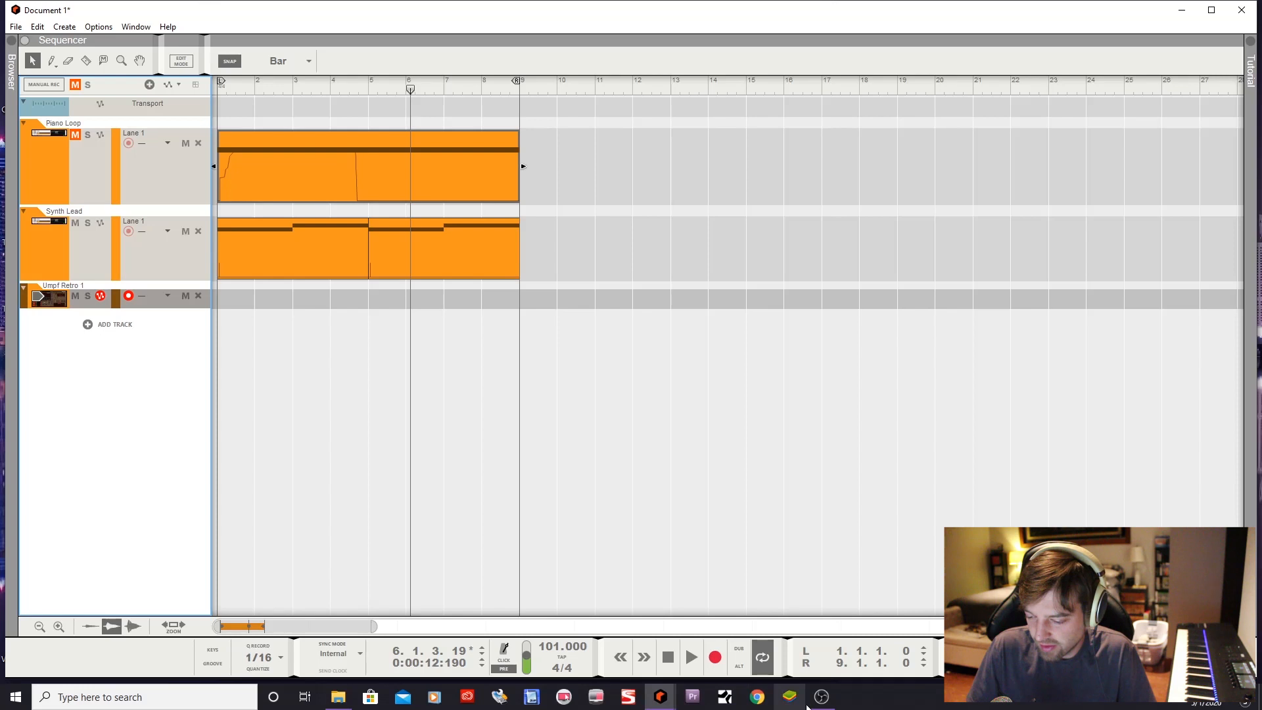
click(668, 701)
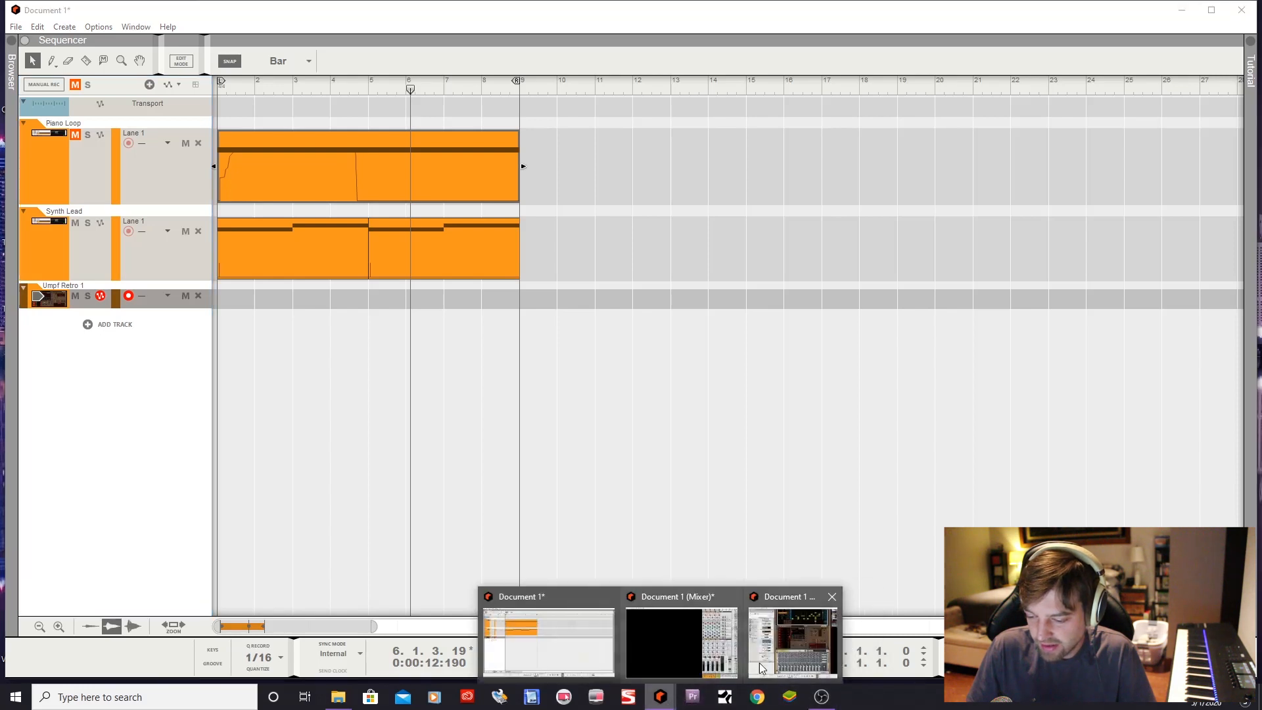
click(577, 632)
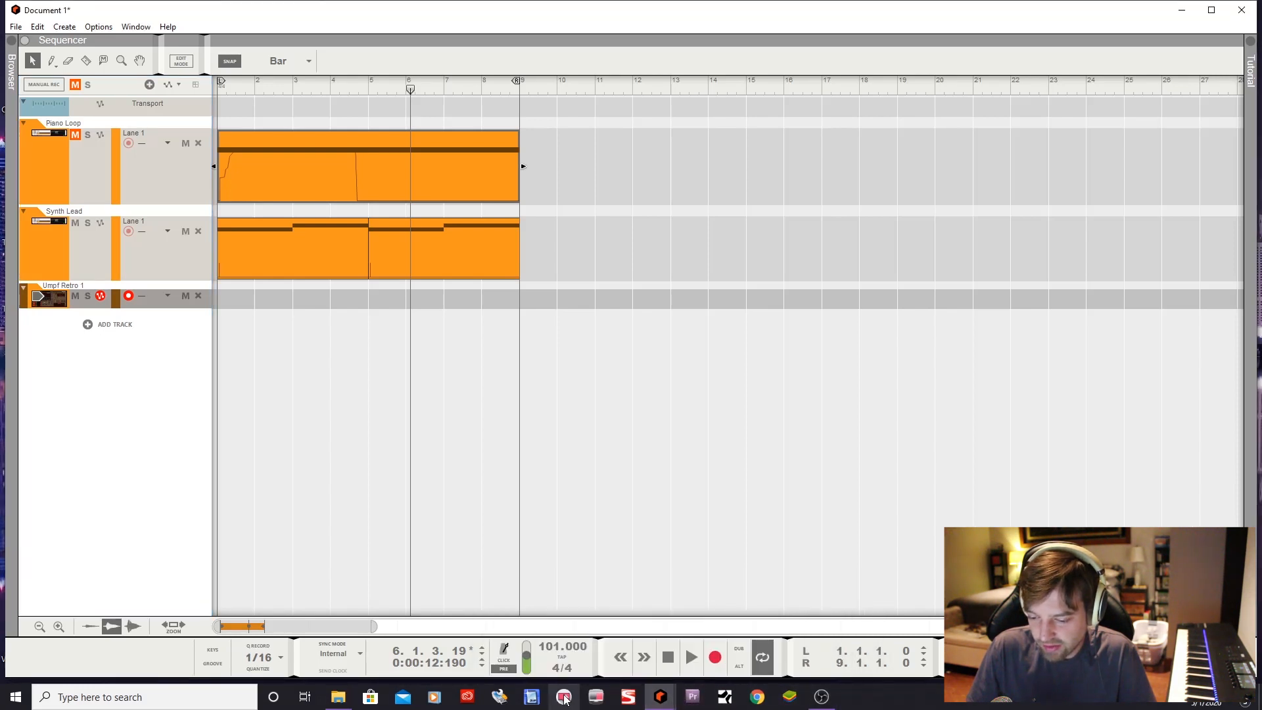
click(660, 697)
mouse_move(646, 628)
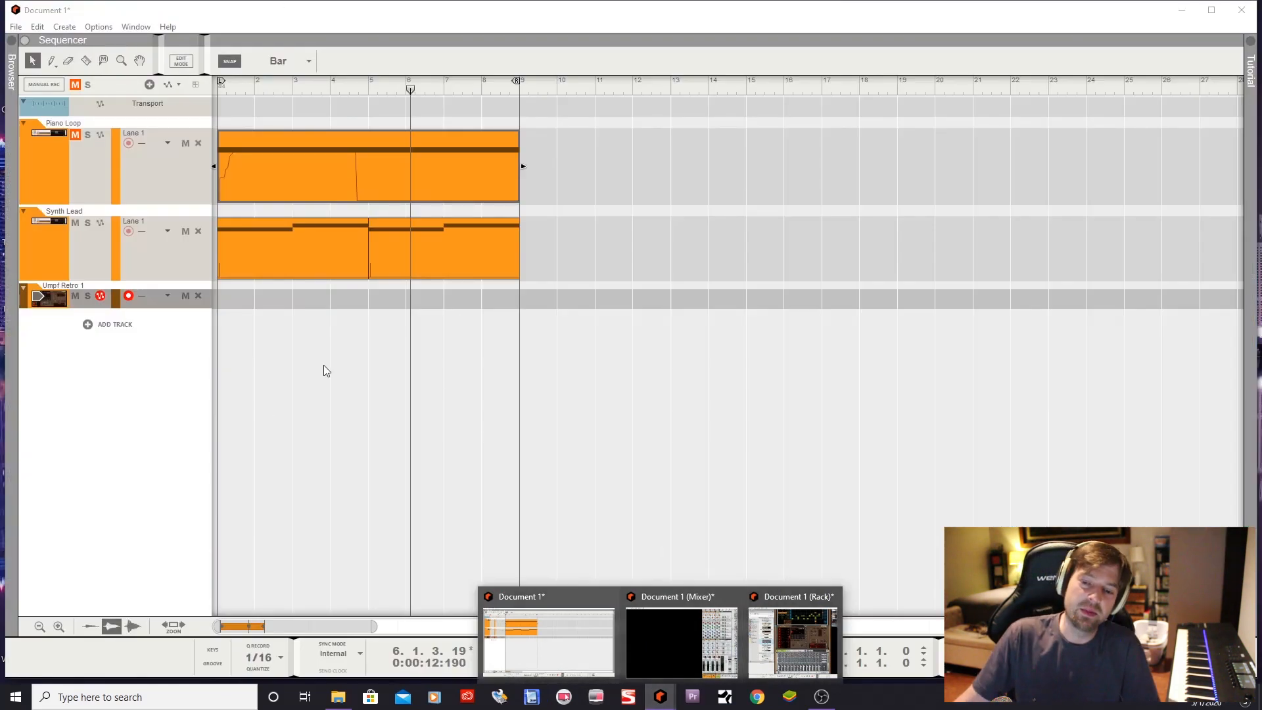
click(323, 370)
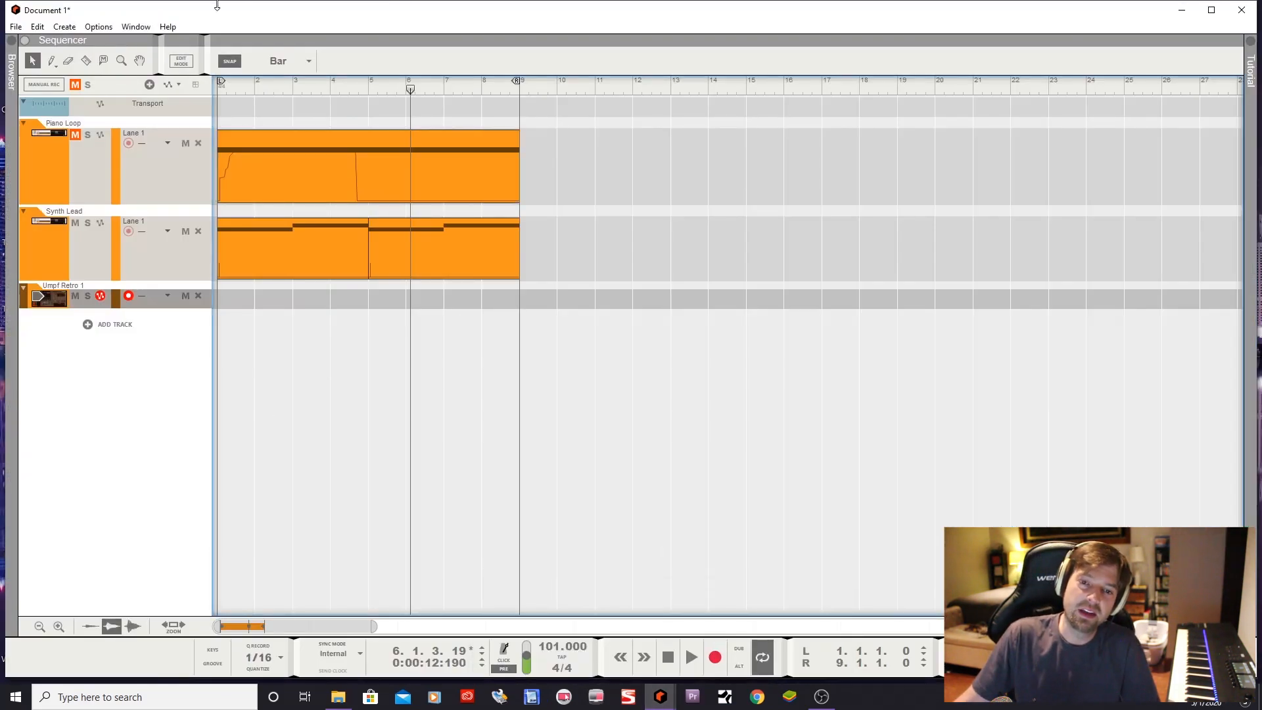